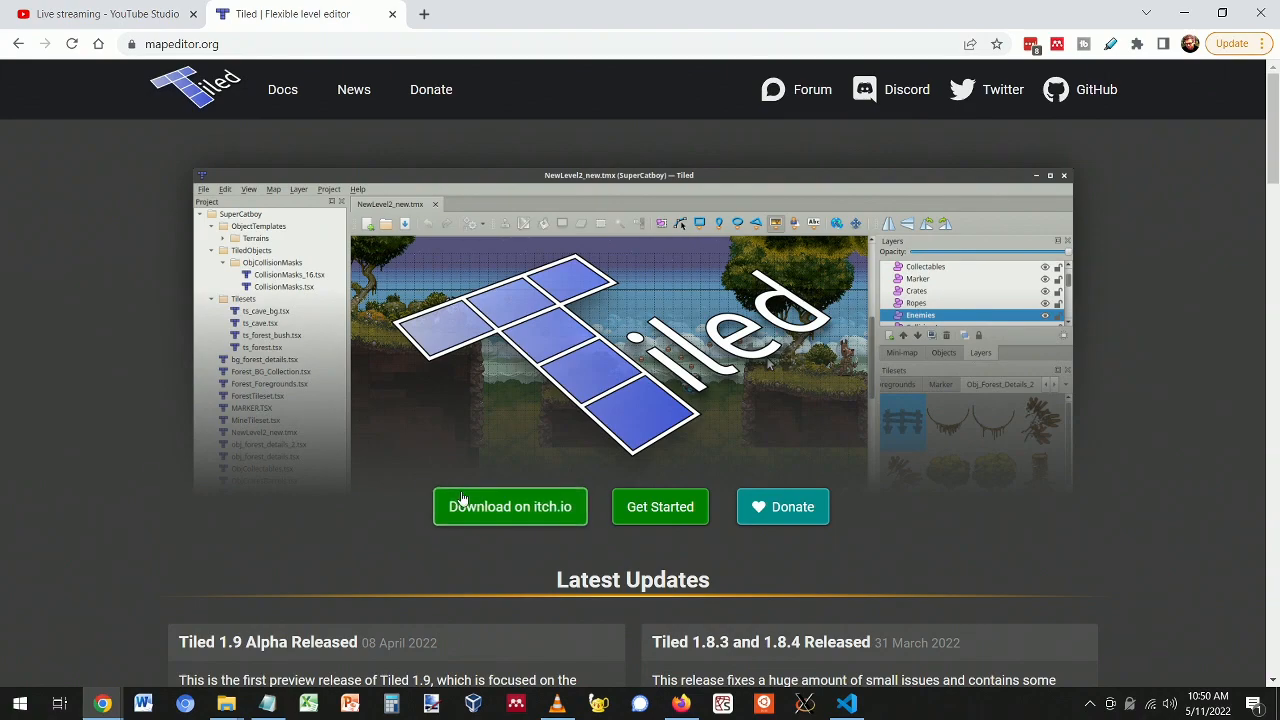
- Switch to File Explorer and refresh the BattleMercsV9 project folder listing
scroll(375, 533, down, 6)
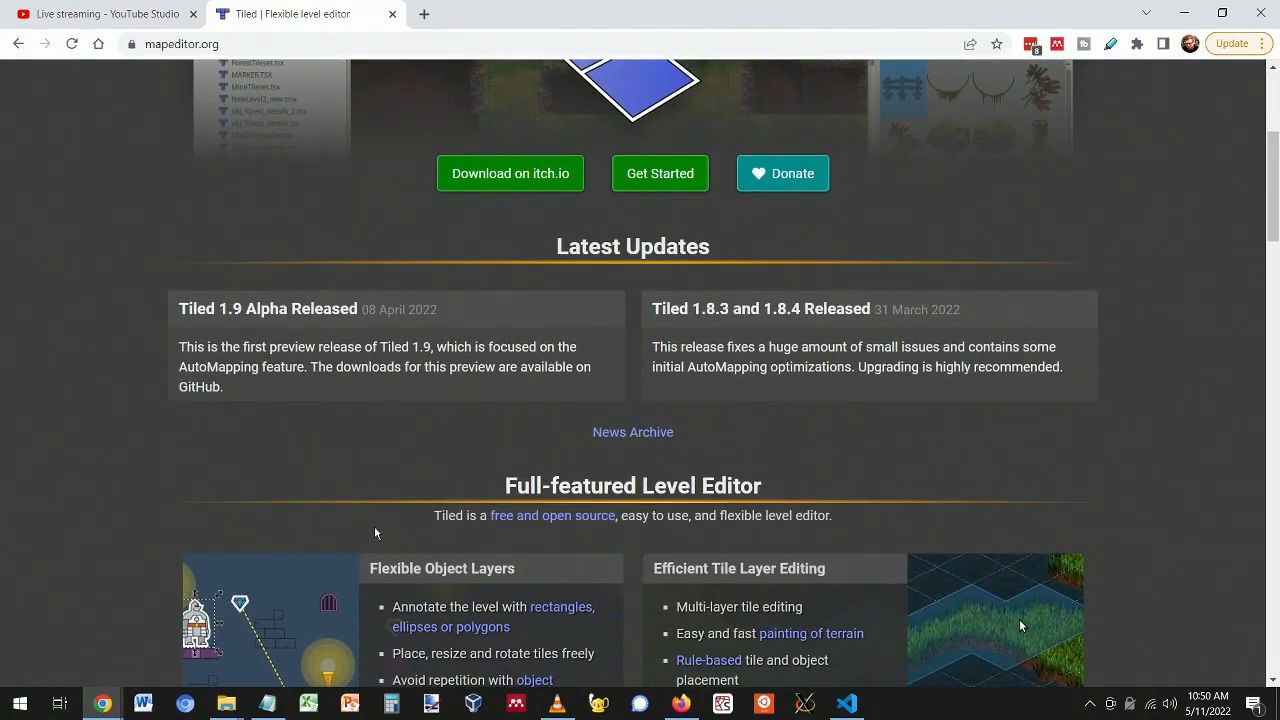
scroll(375, 533, down, 2)
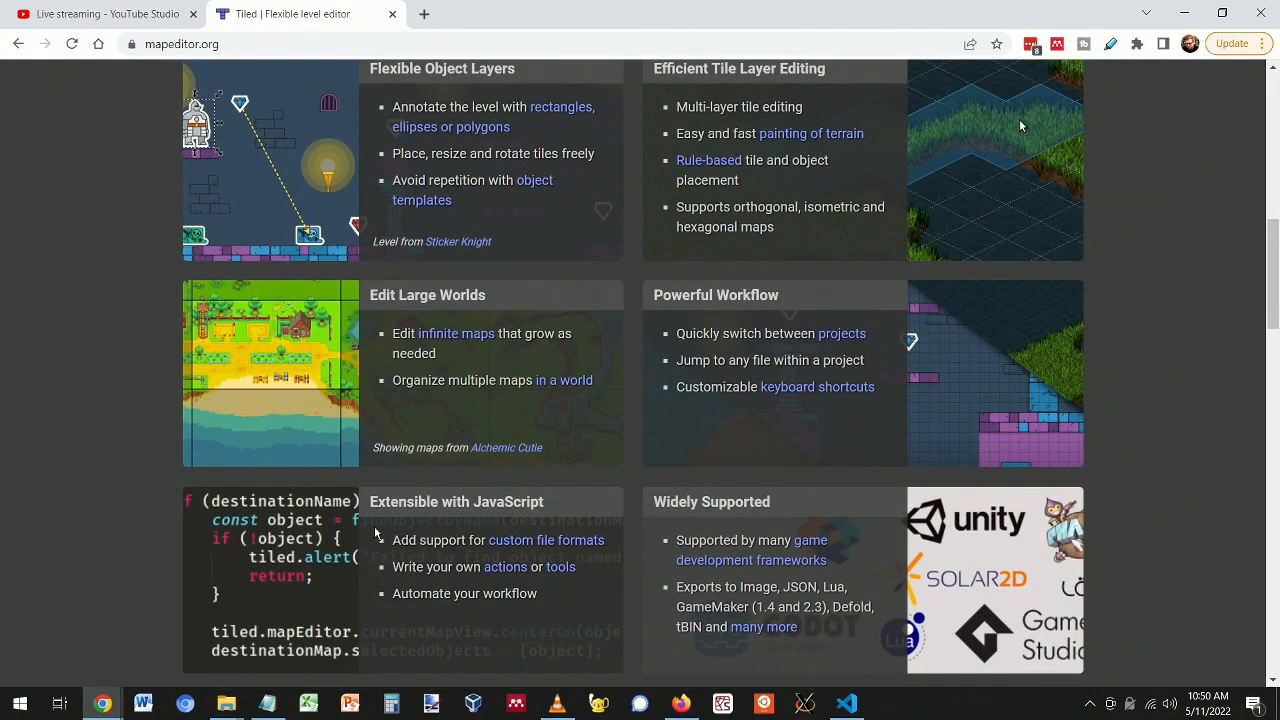
scroll(375, 533, down, 2)
scroll(380, 543, down, 3)
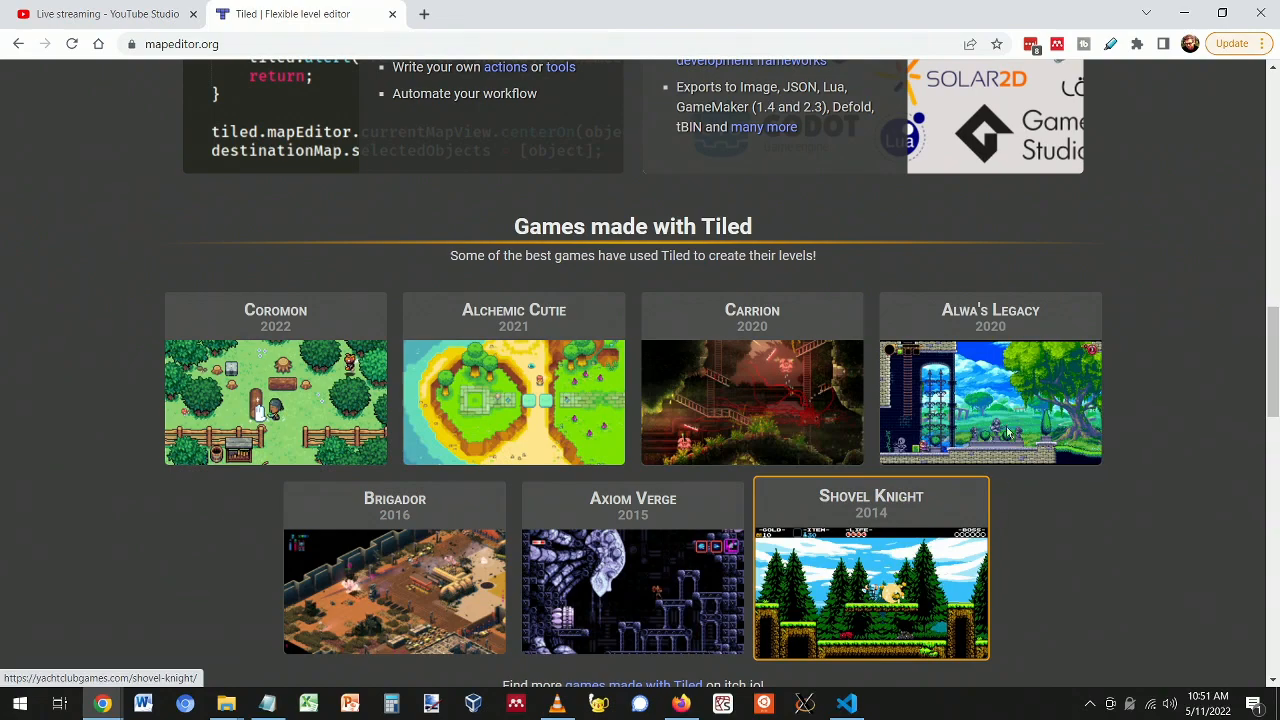
scroll(1083, 549, down, 1)
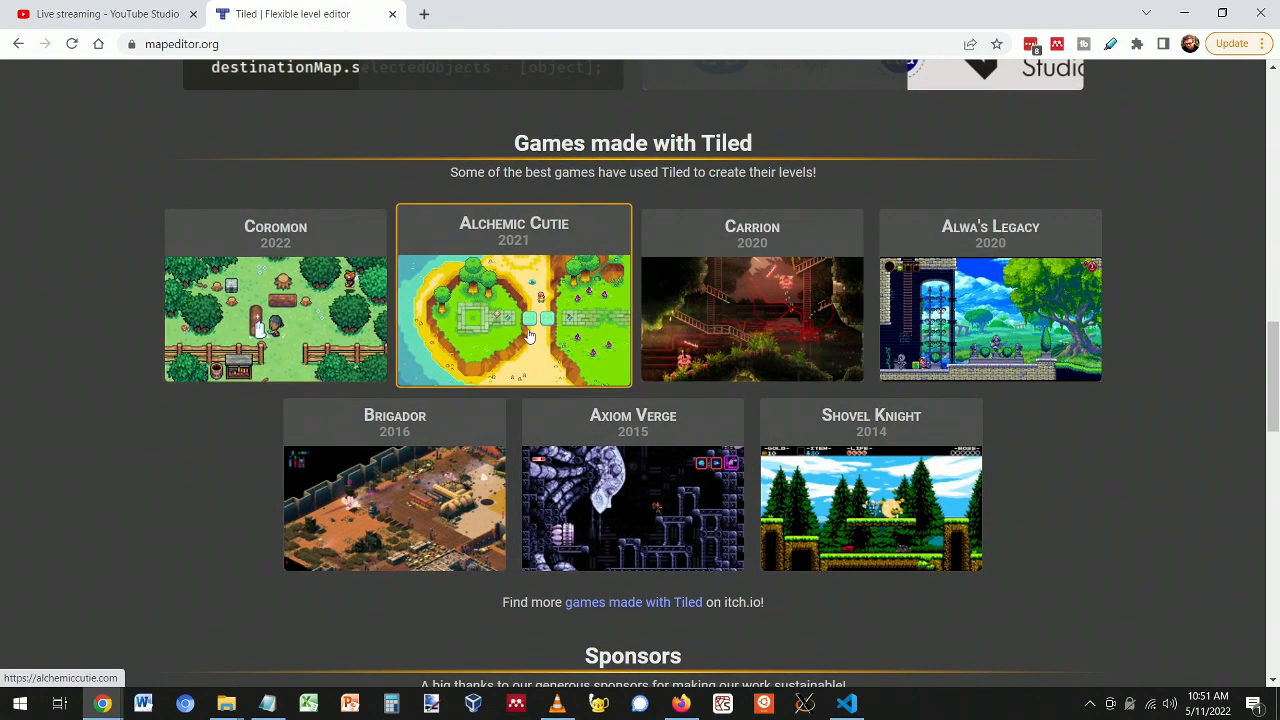
scroll(1097, 528, up, 10)
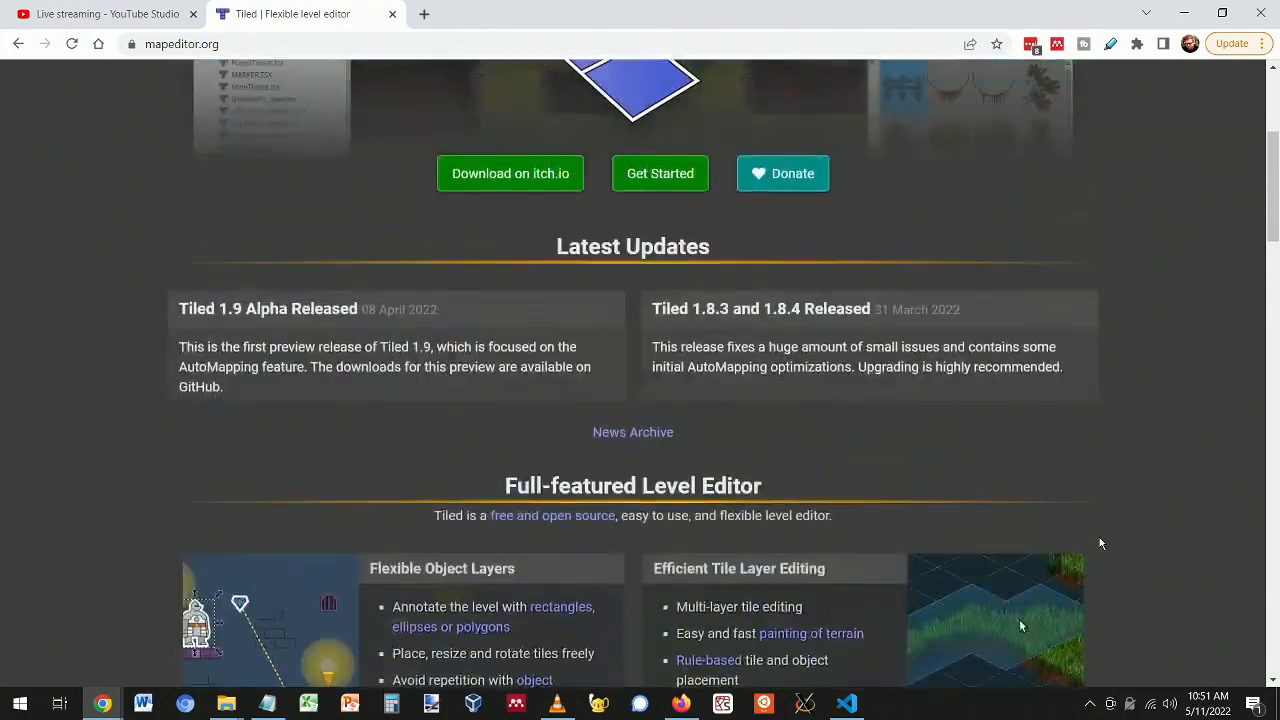
scroll(1100, 543, up, 3)
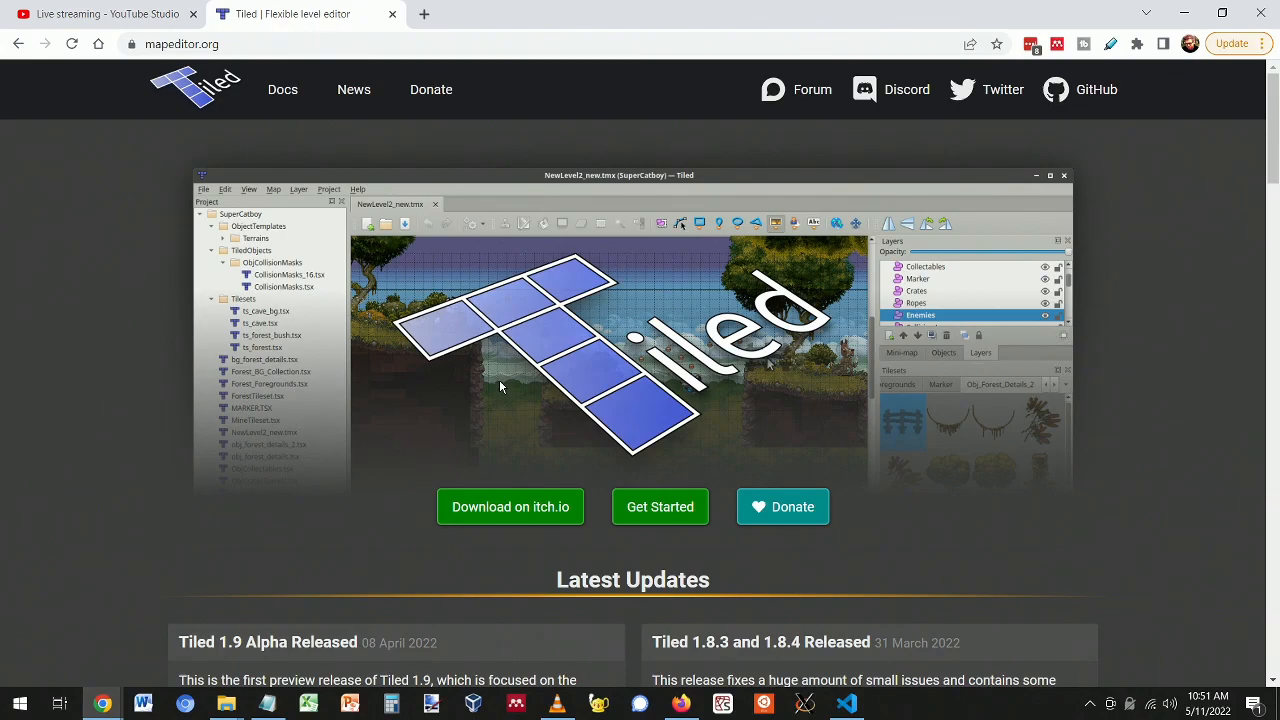
key(alt+Tab)
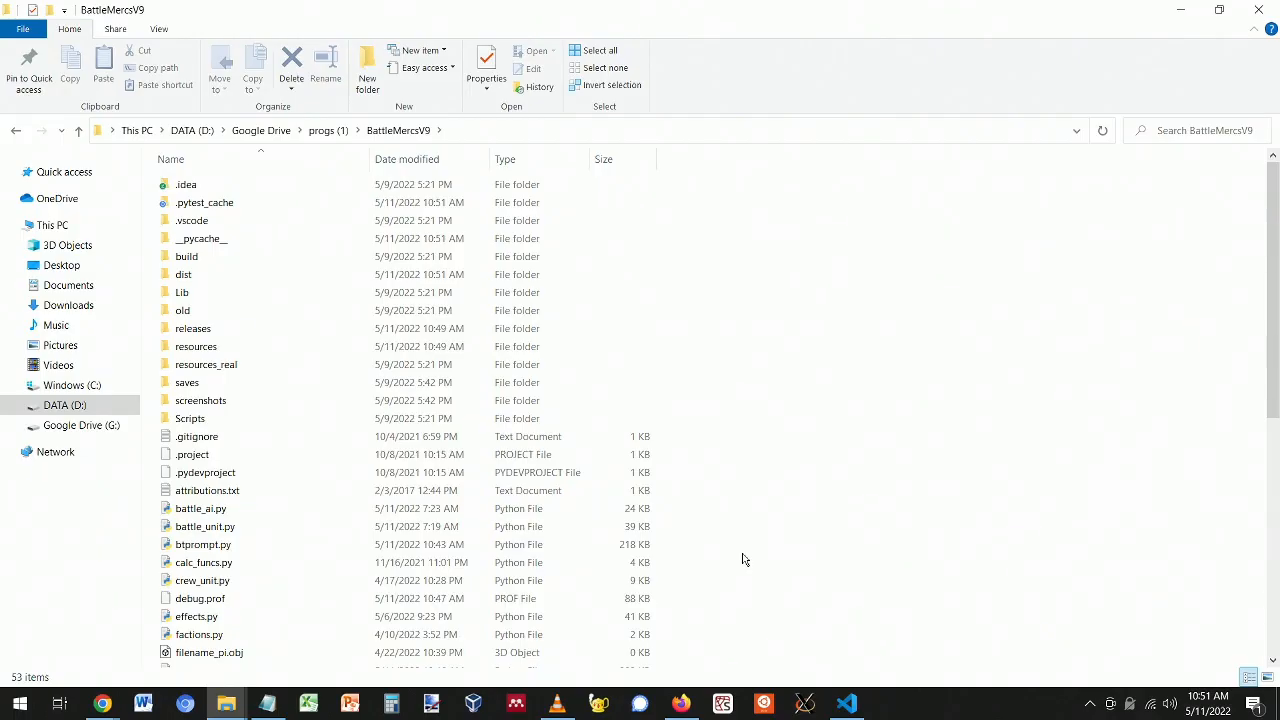
key(F5)
scroll(688, 528, down, 6)
scroll(688, 528, up, 6)
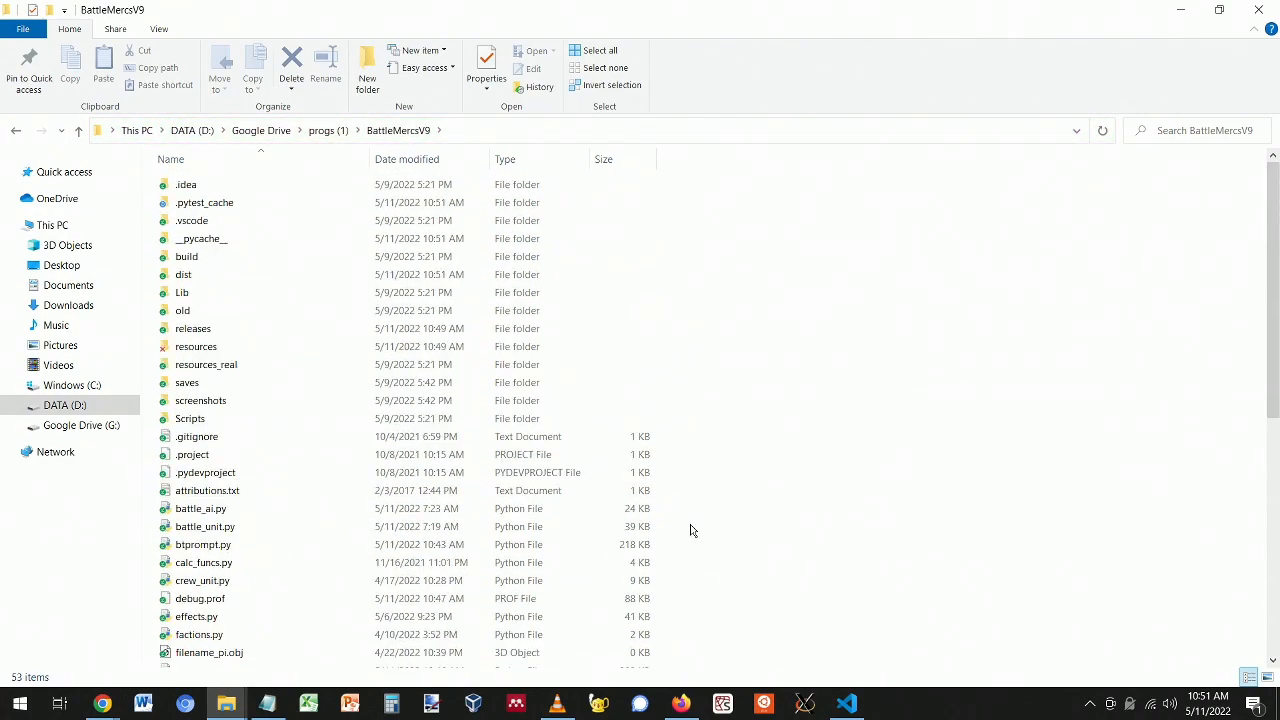
- Open arena_snow_city_01.tmx from resources > maps > arena in Tiled
double_click(230, 351)
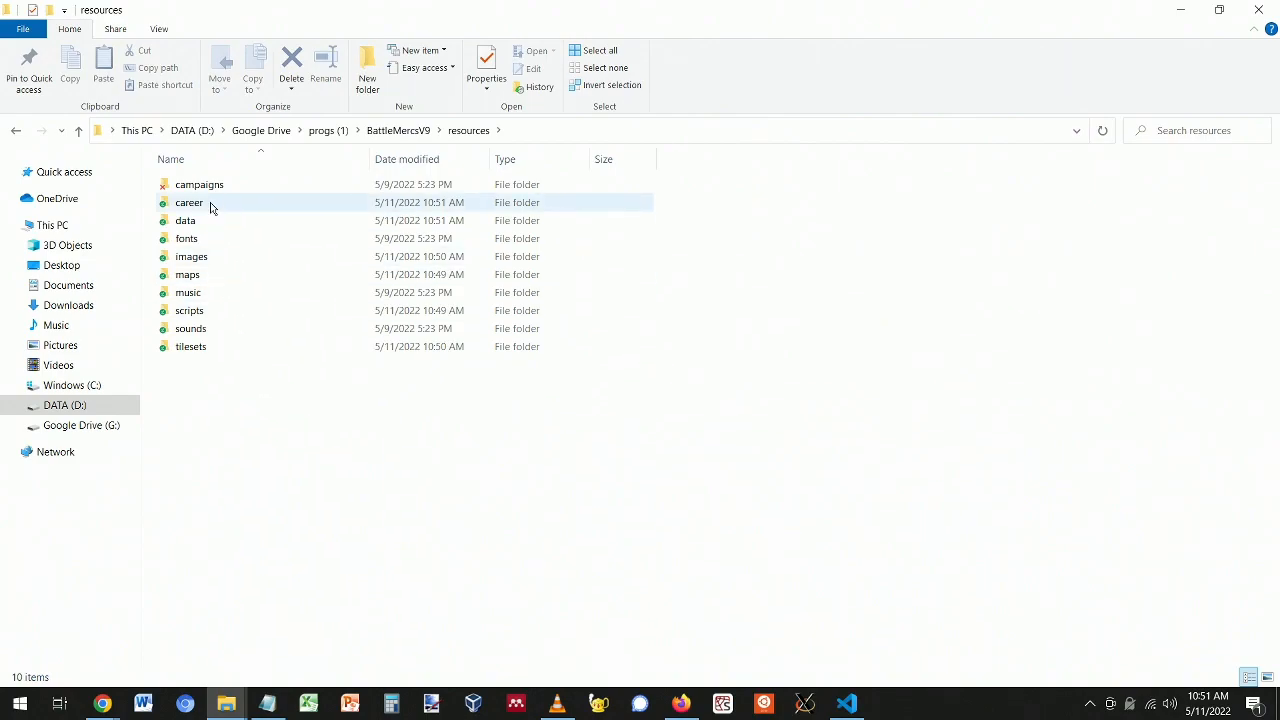
mouse_move(211, 208)
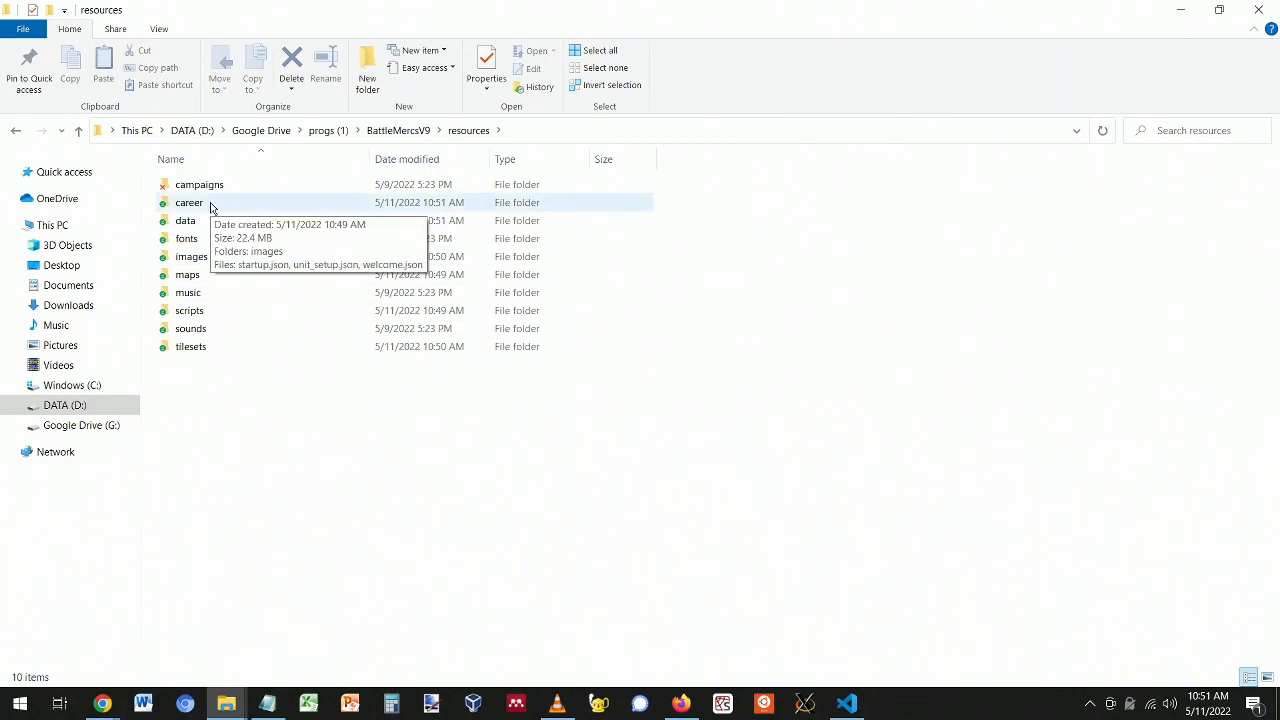
double_click(195, 281)
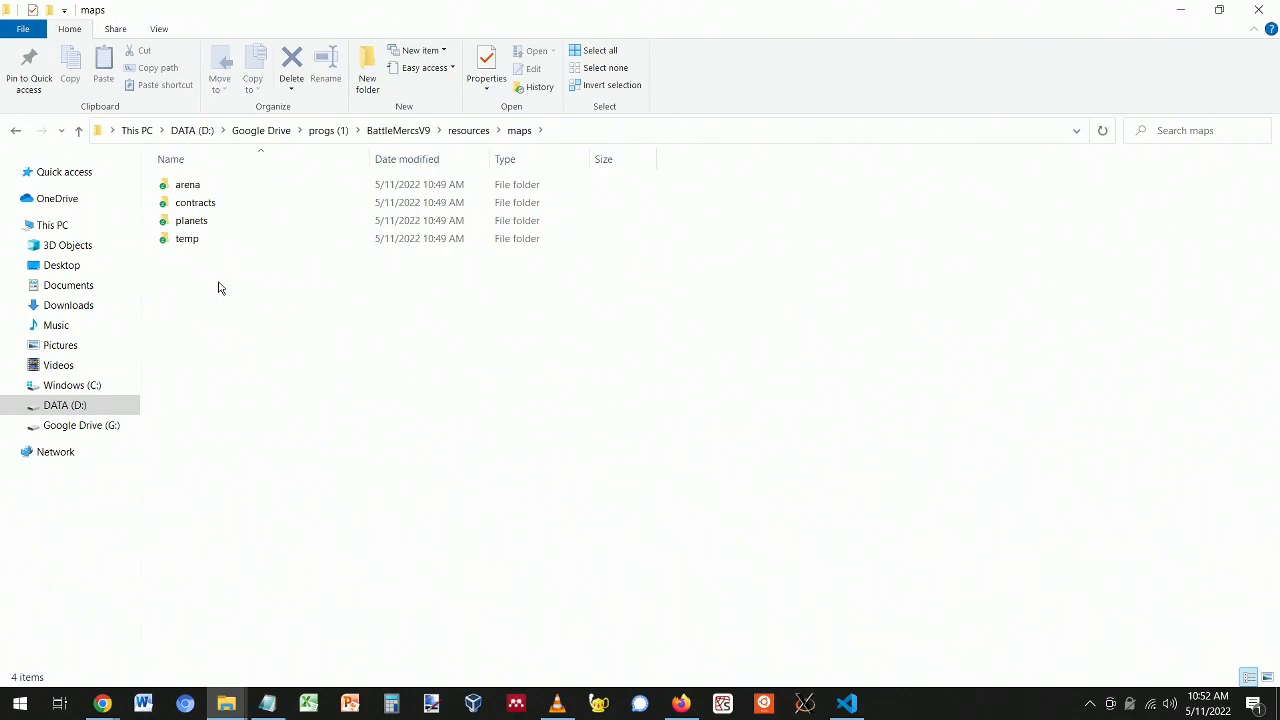
double_click(202, 185)
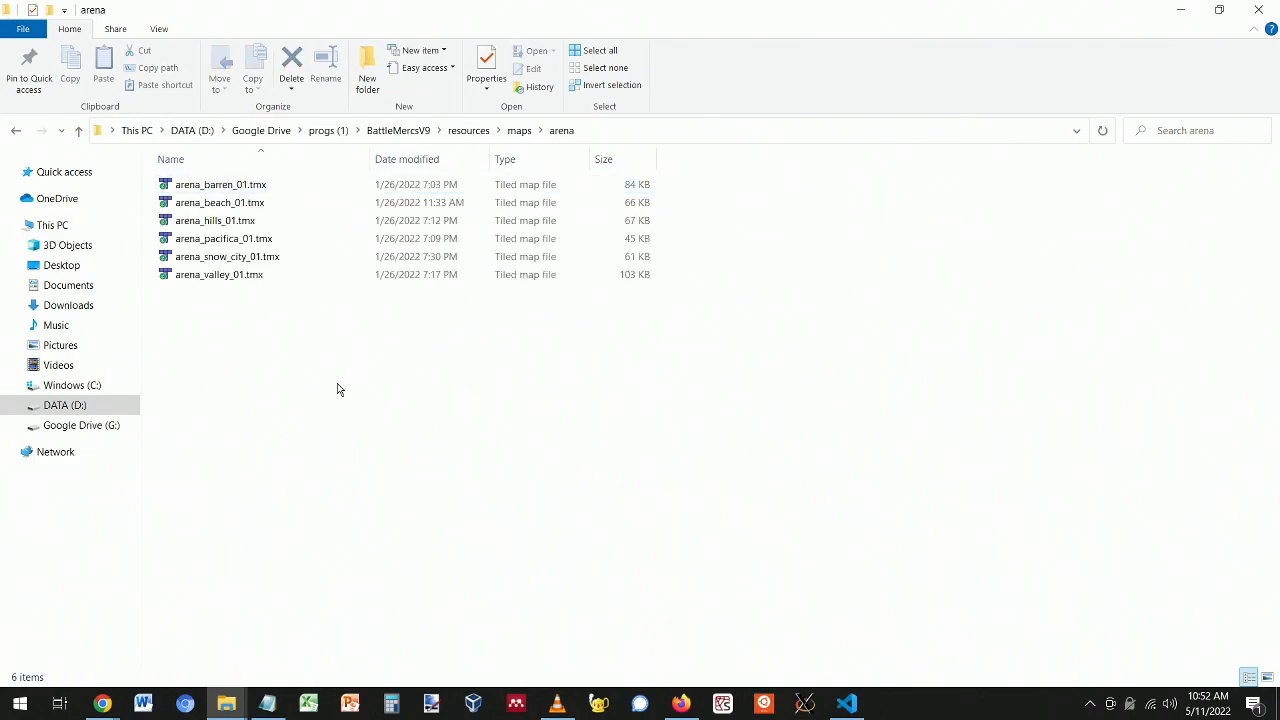
click(258, 262)
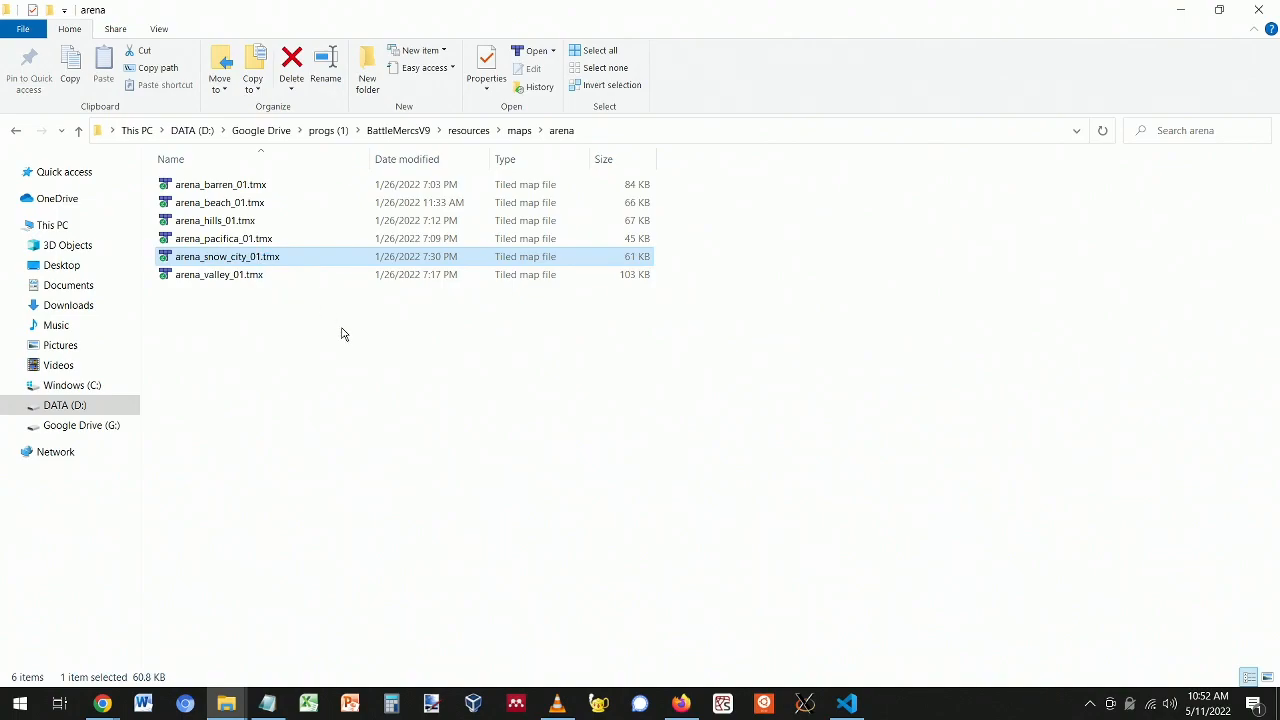
key(Return)
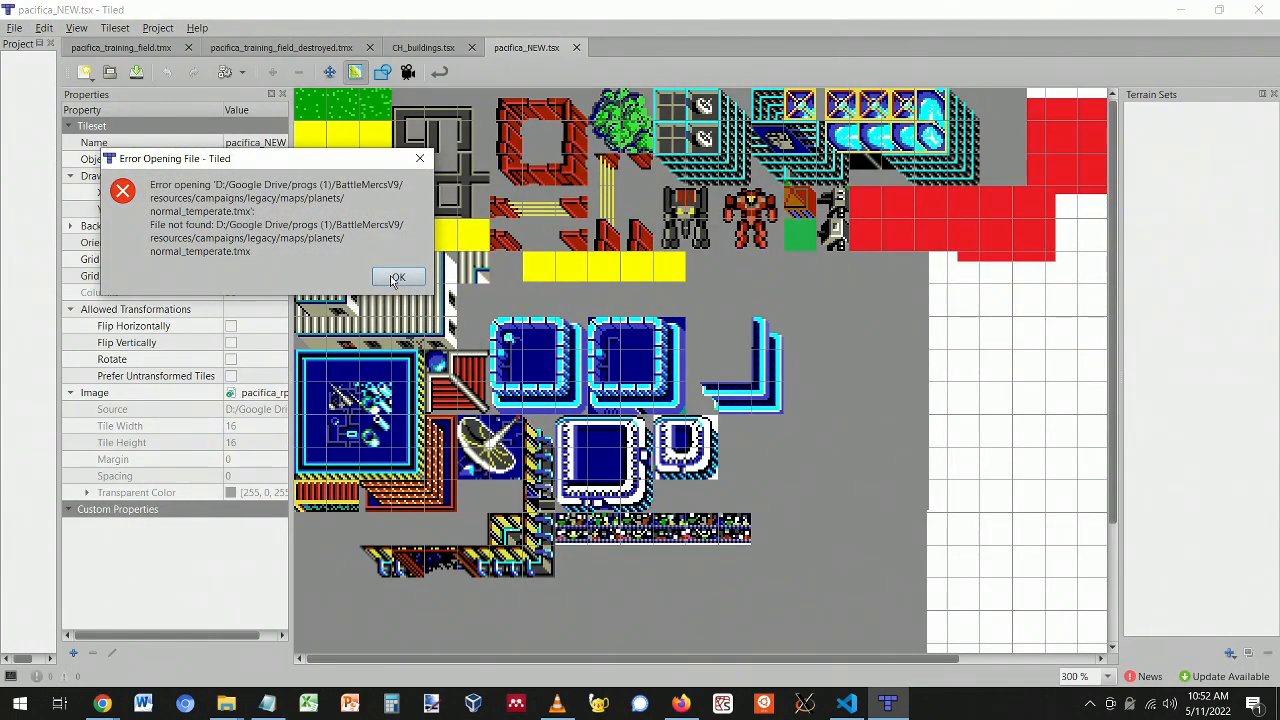
- Dismiss the missing-file errors for normal_temperate, normal_barren, normal_arctic, outreach and one more map
click(397, 278)
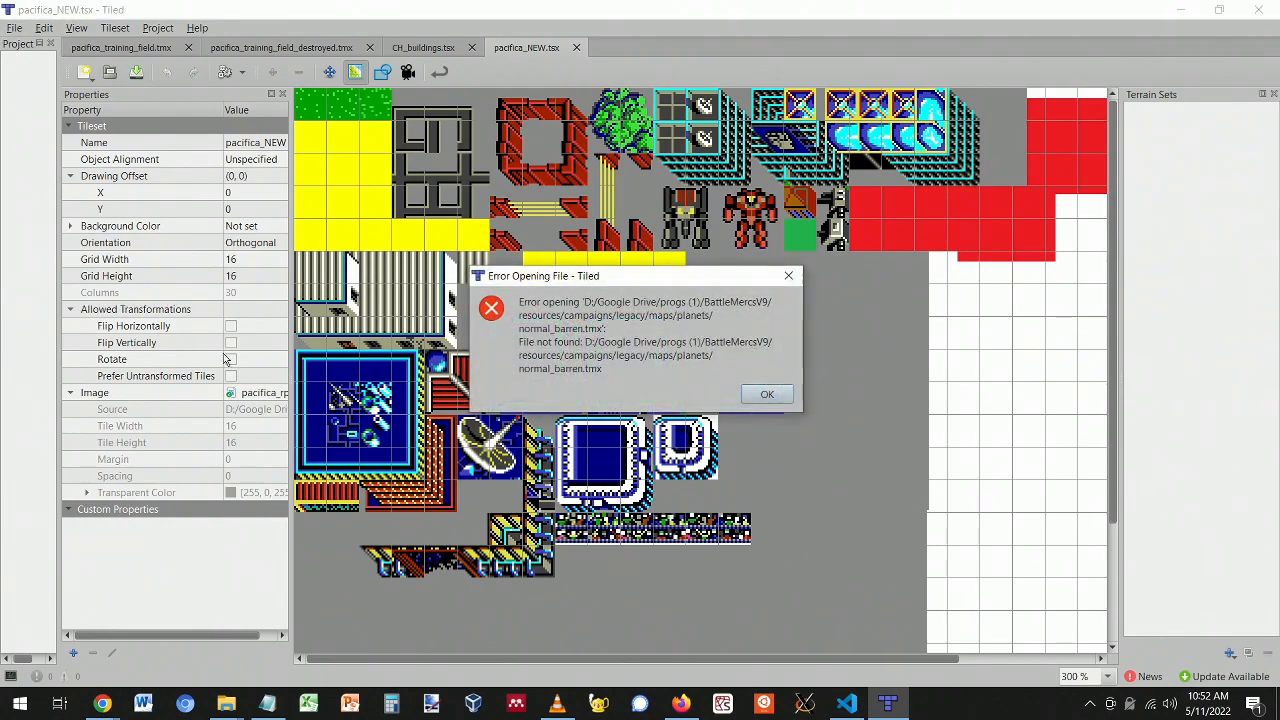
click(764, 394)
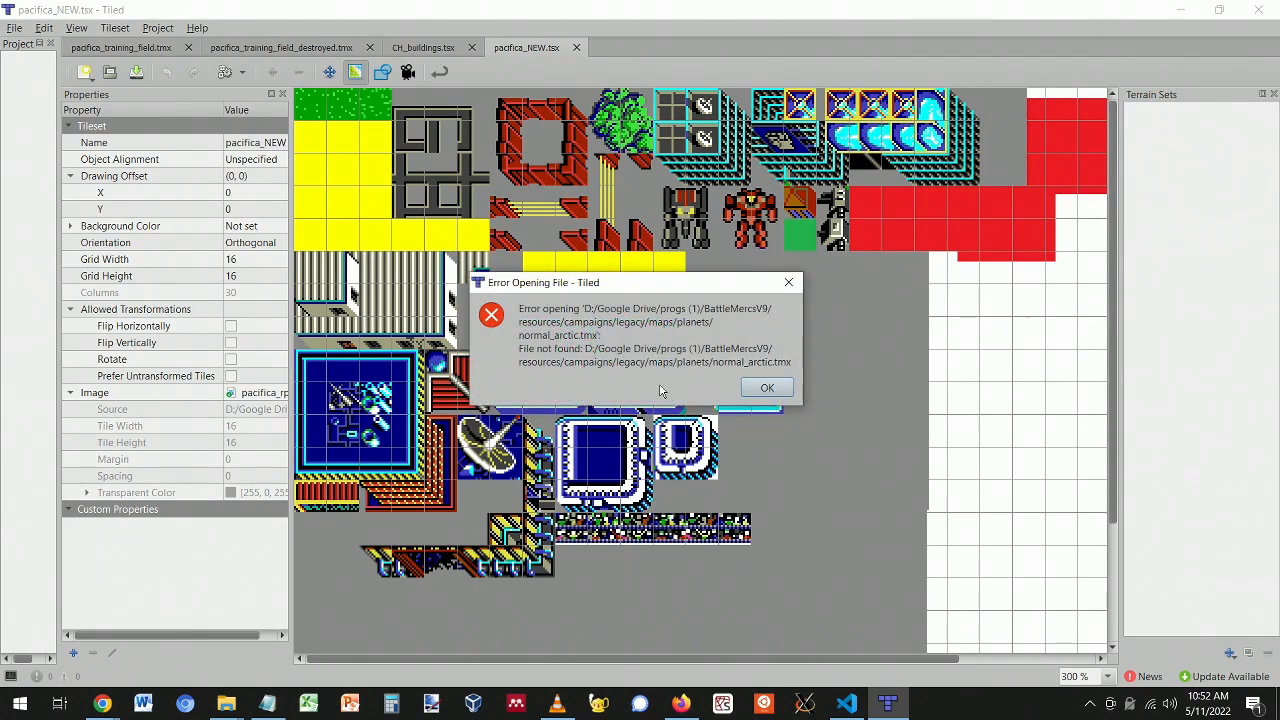
click(752, 393)
click(766, 384)
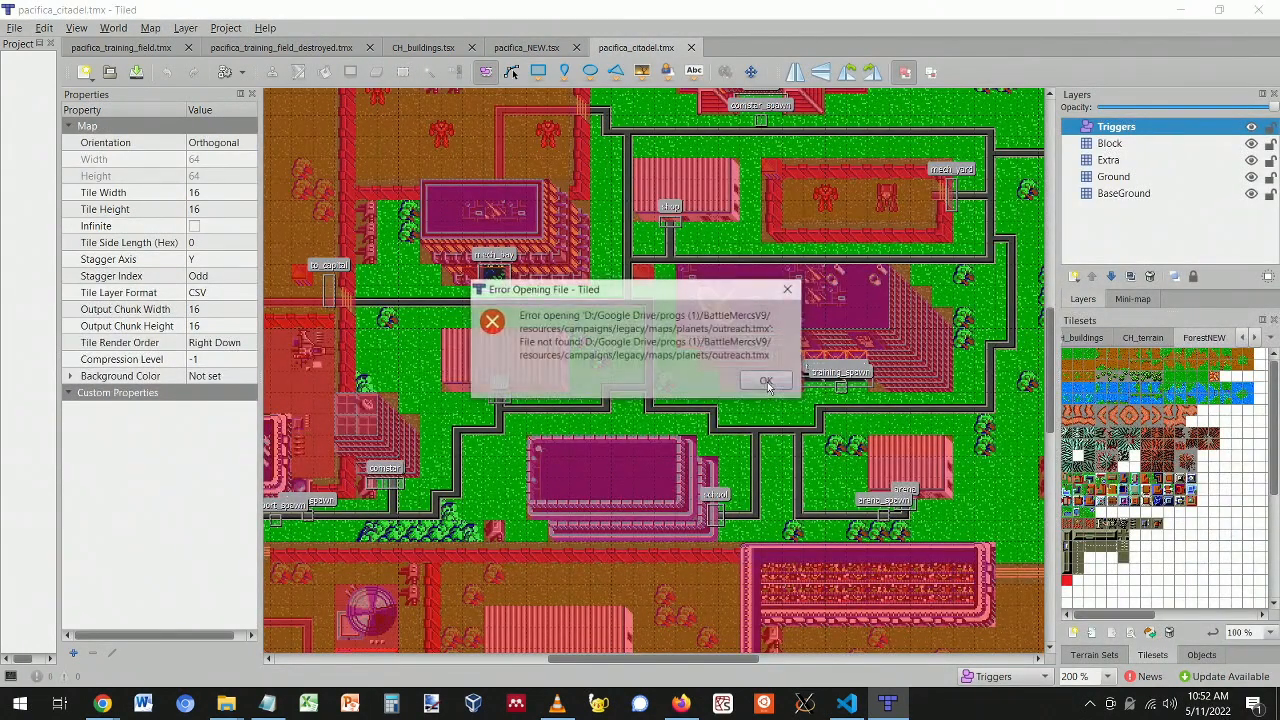
click(766, 389)
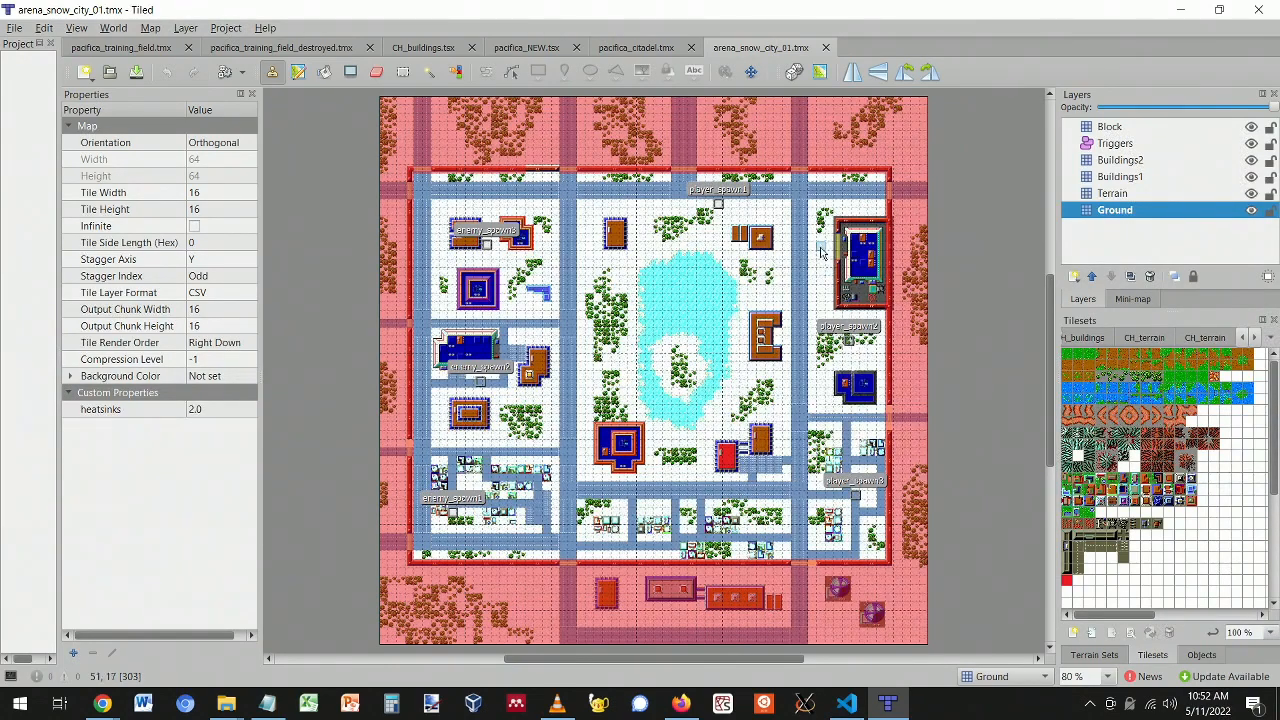
- Close the pacifica maps and the CH_buildings.tsx and pacifica_NEW.tsx tilesets
click(188, 47)
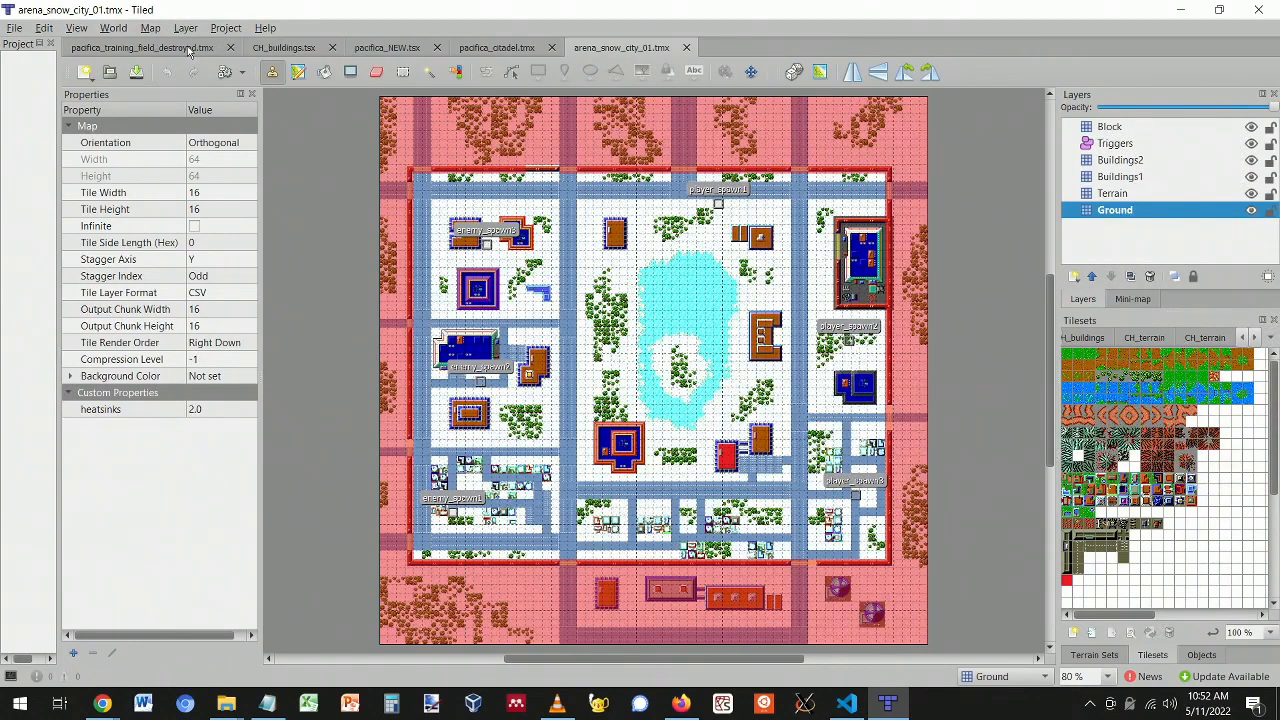
click(239, 48)
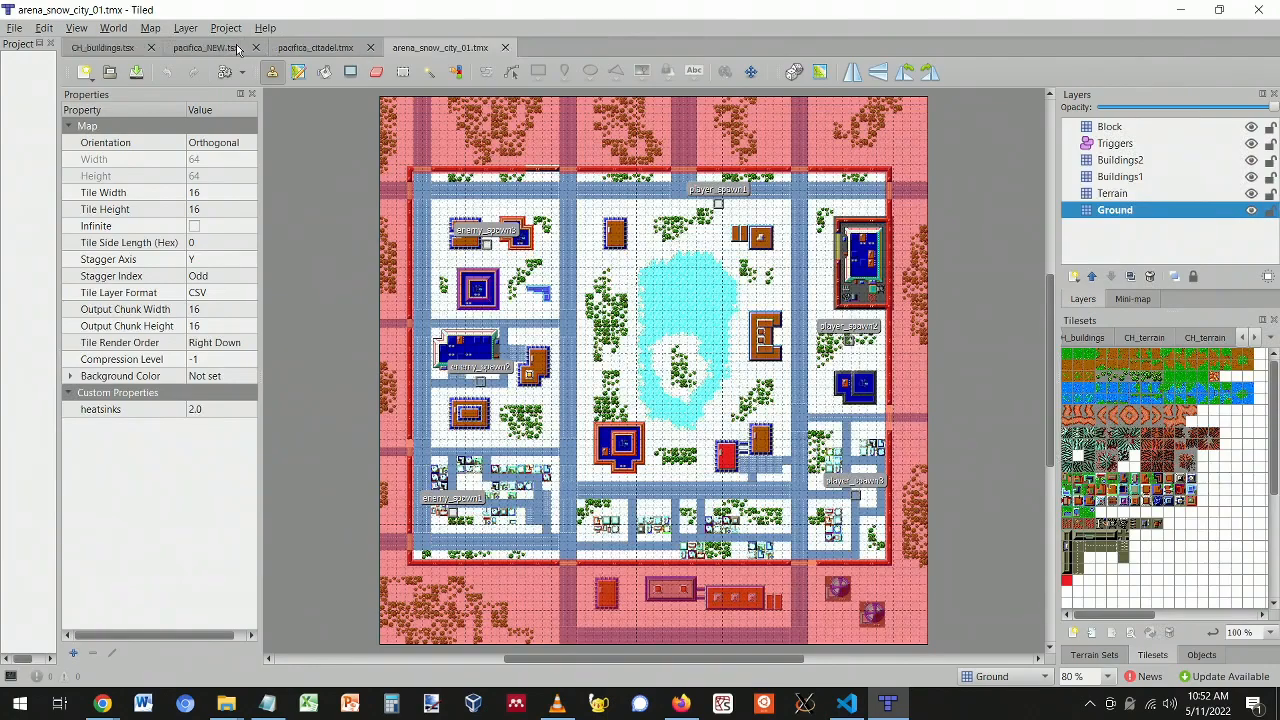
click(151, 47)
click(157, 47)
click(169, 47)
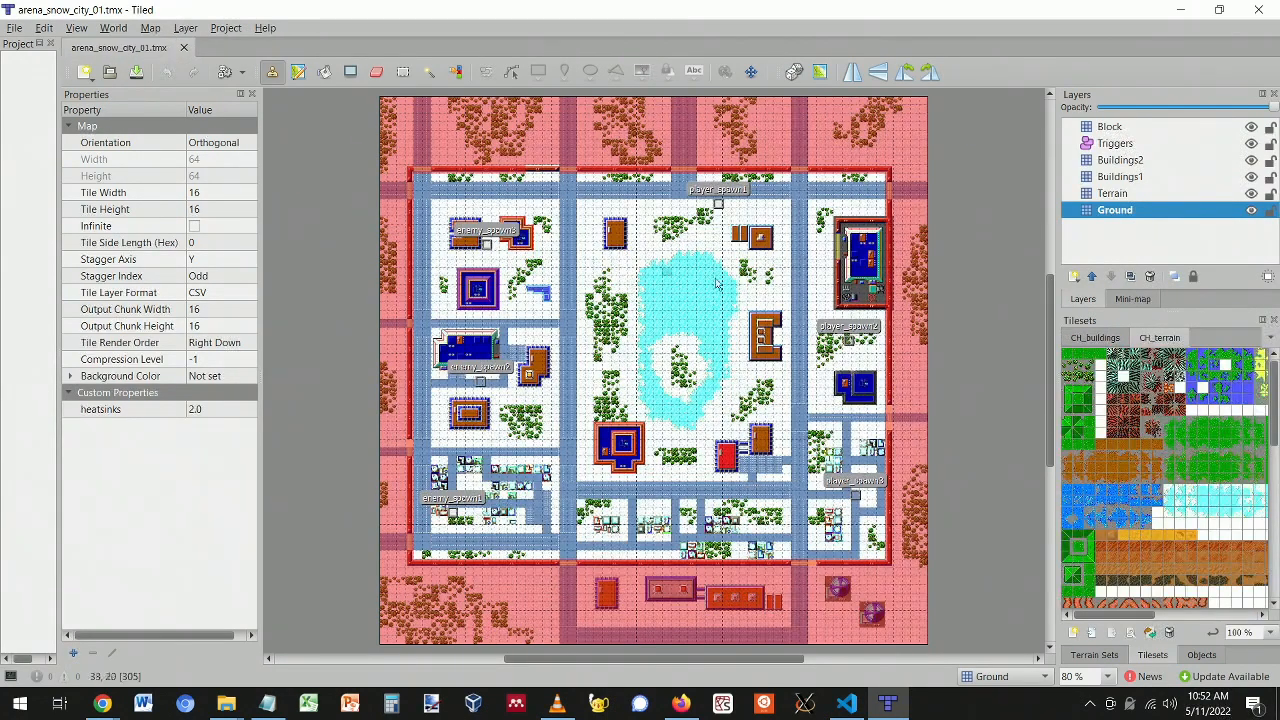
click(1258, 9)
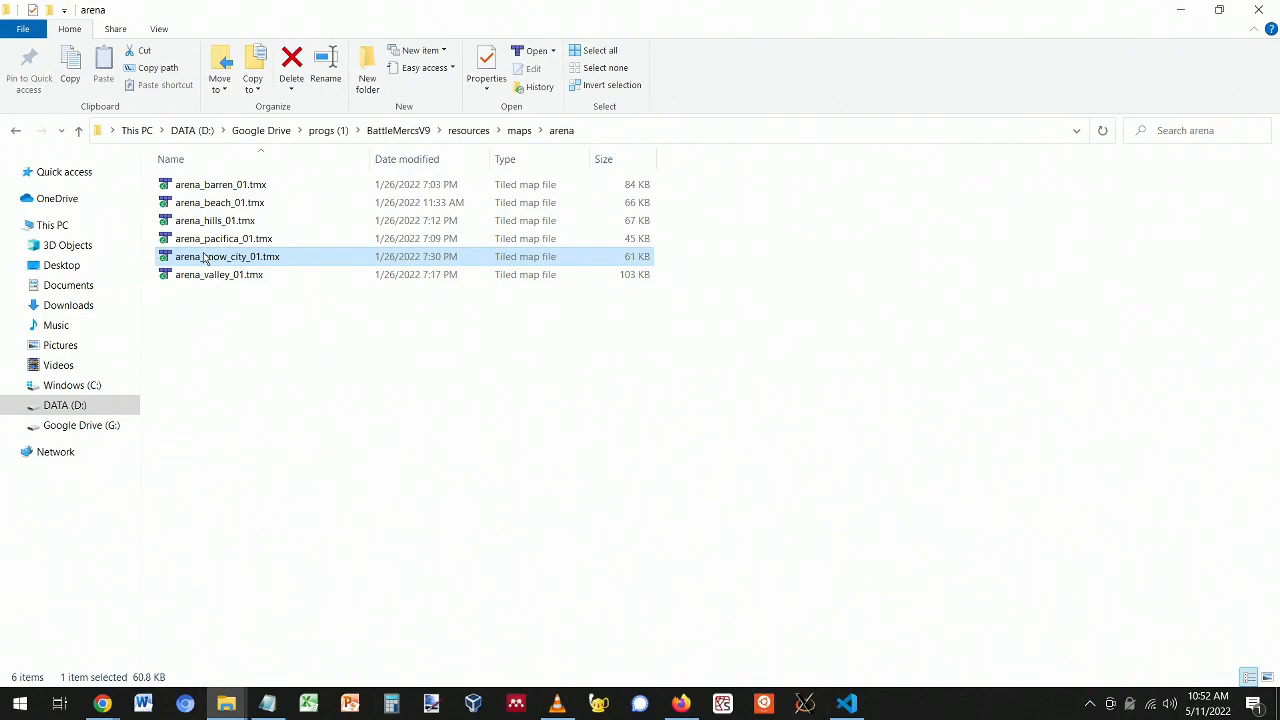
double_click(206, 258)
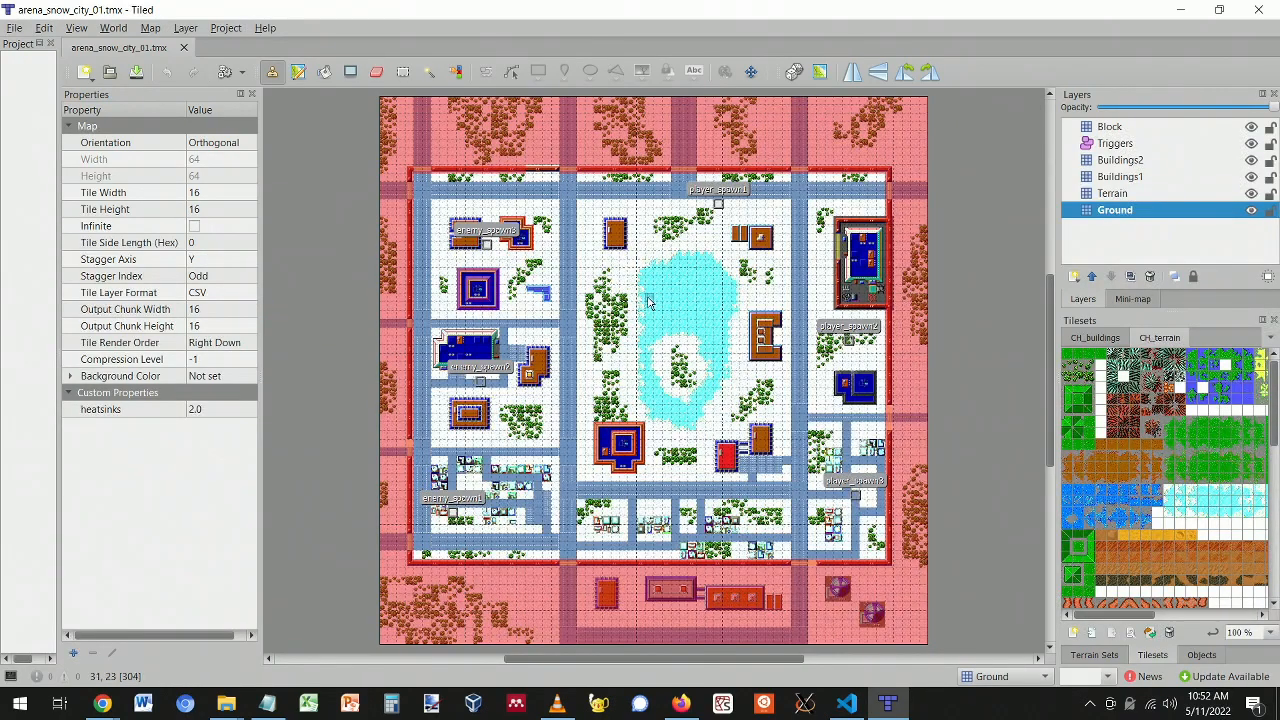
ctrl+scroll(650, 302, up, 3)
ctrl+scroll(650, 302, down, 3)
ctrl+scroll(655, 306, up, 1)
ctrl+scroll(660, 310, down, 1)
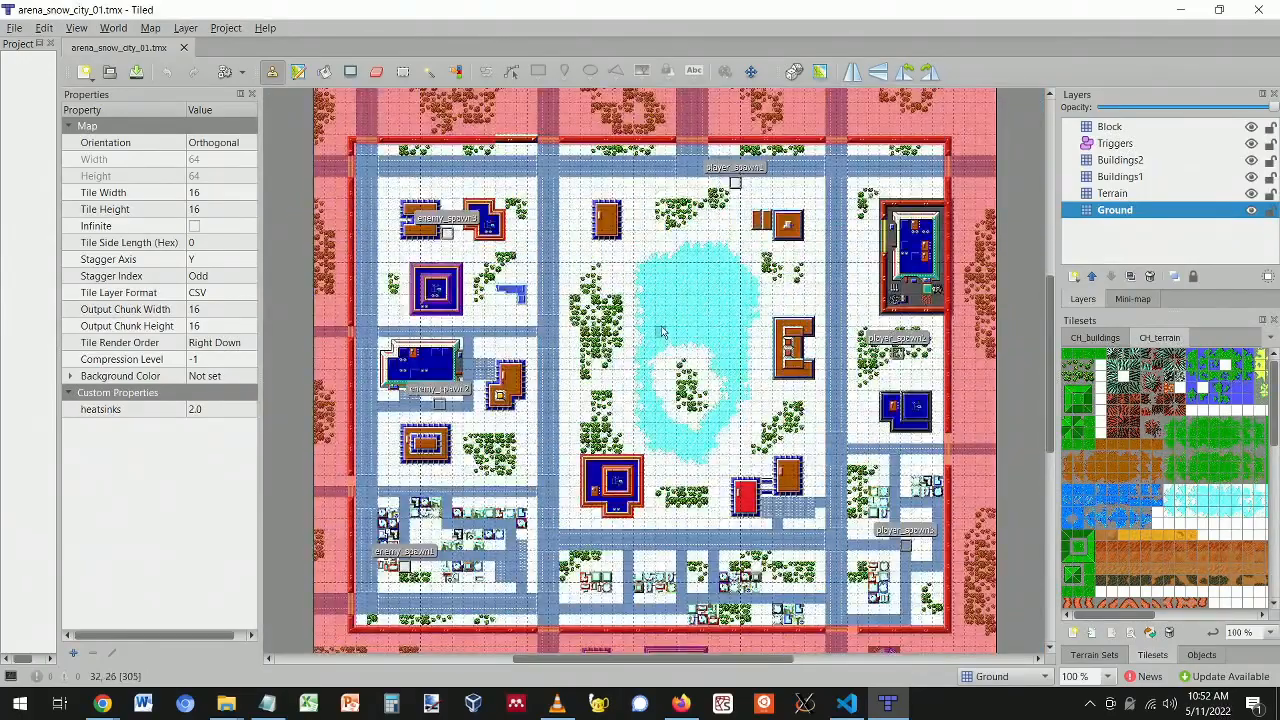
ctrl+scroll(661, 325, up, 3)
ctrl+scroll(661, 325, down, 2)
ctrl+scroll(661, 325, up, 2)
ctrl+scroll(661, 325, down, 3)
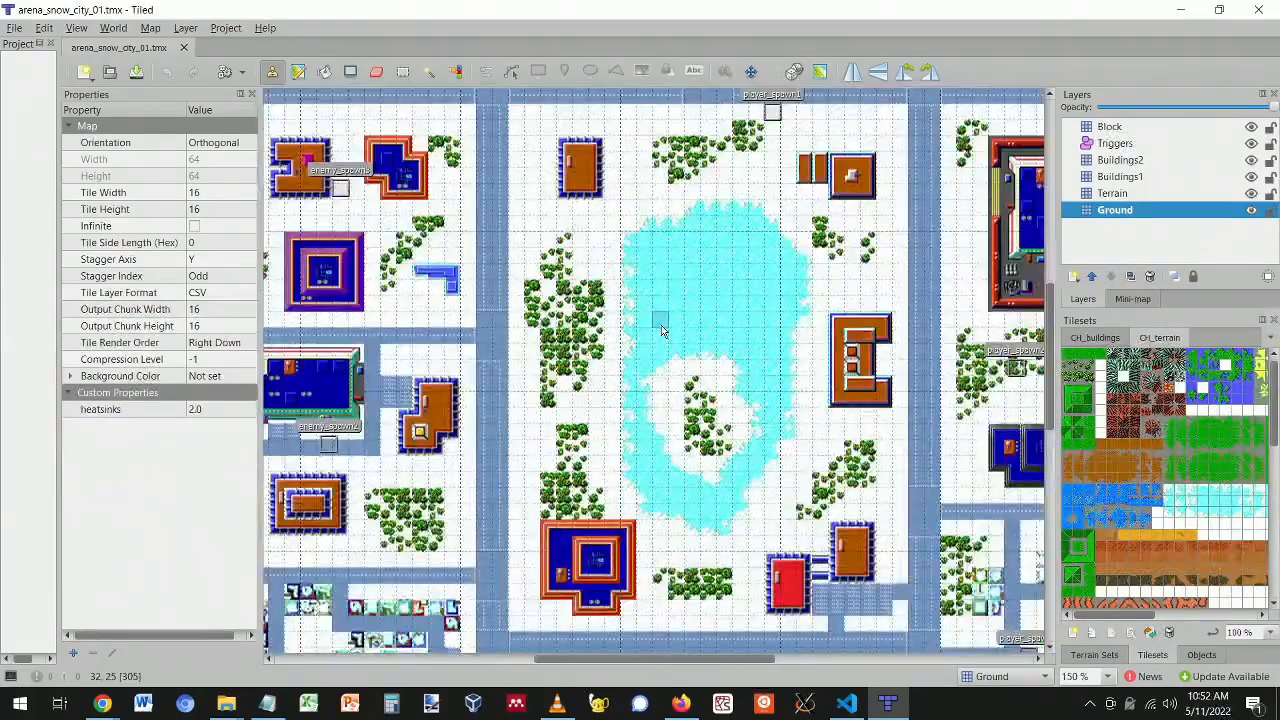
ctrl+scroll(722, 388, up, 1)
scroll(722, 388, down, 5)
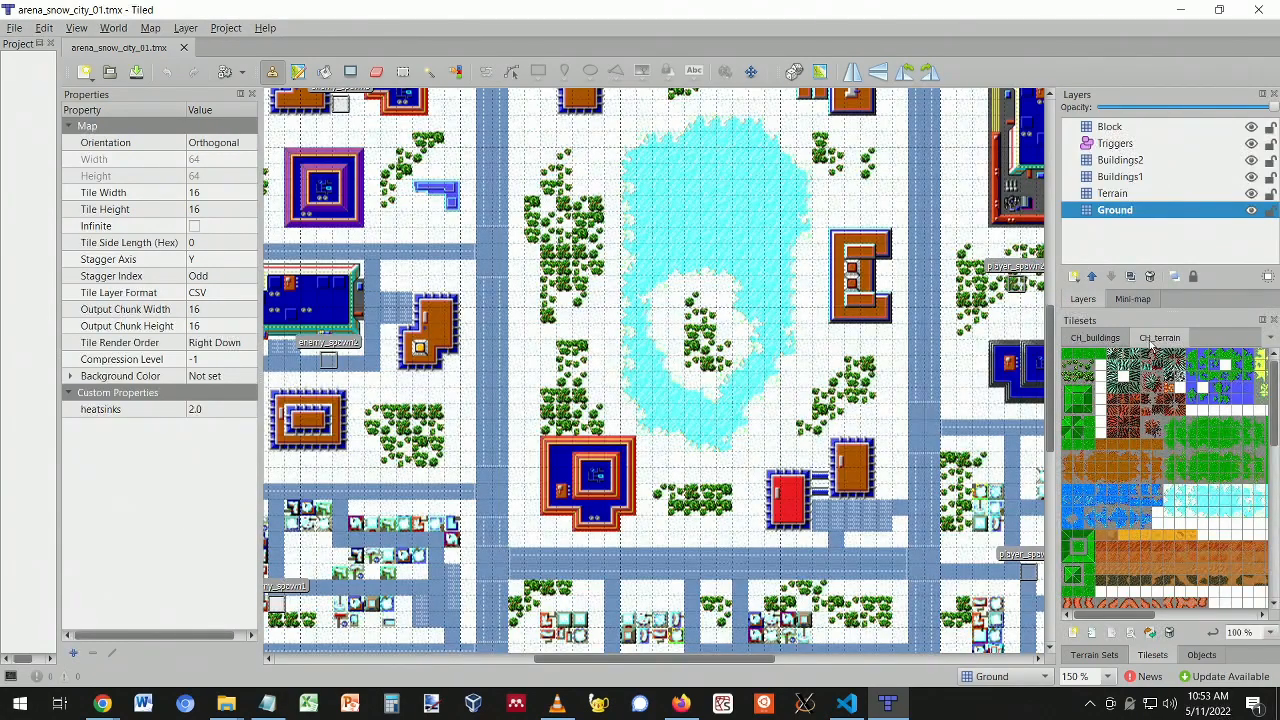
click(1095, 338)
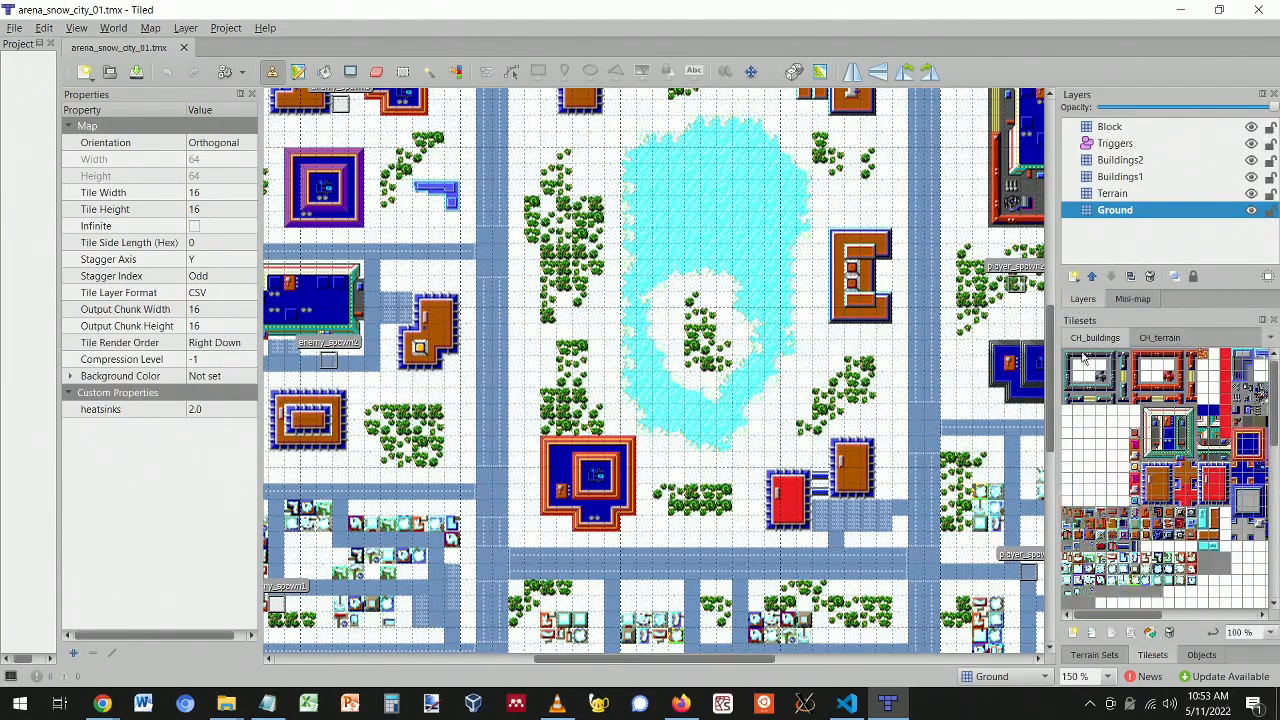
click(1150, 337)
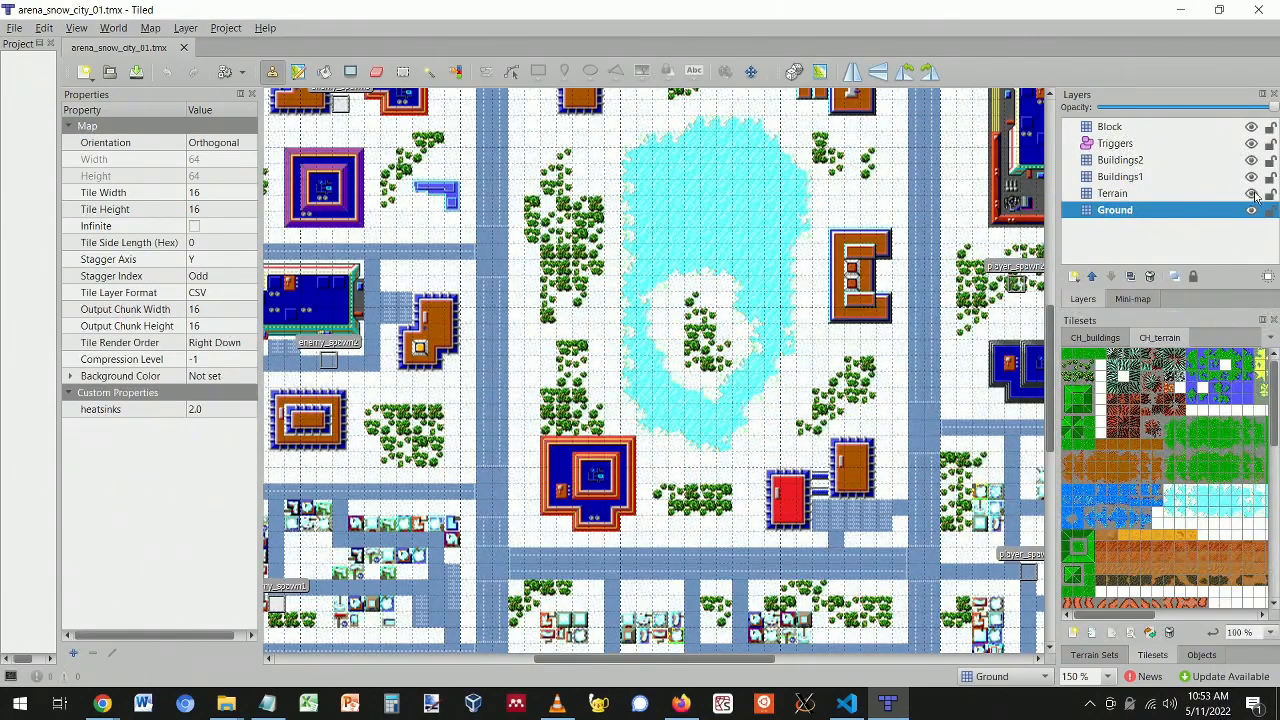
- Hide the Terrain, Buildings1, Buildings2, Triggers and Block layers, then select Ground
click(1115, 195)
click(1121, 178)
click(1121, 161)
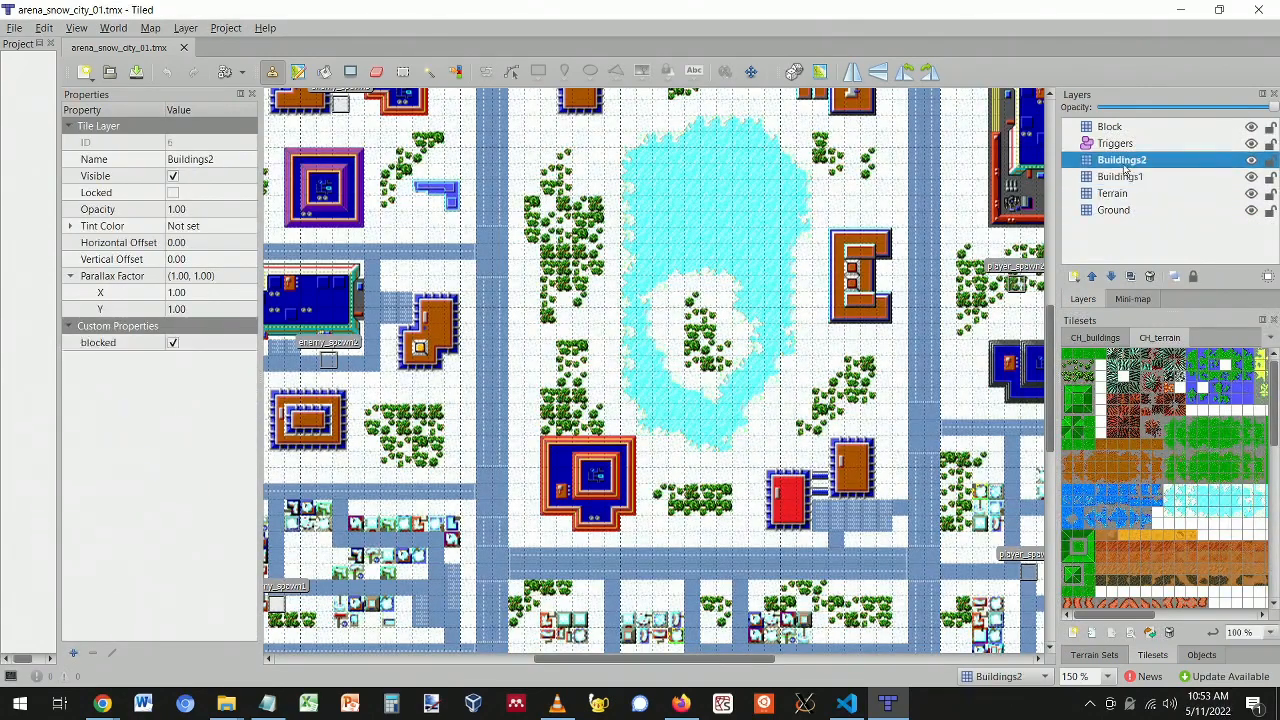
click(1251, 194)
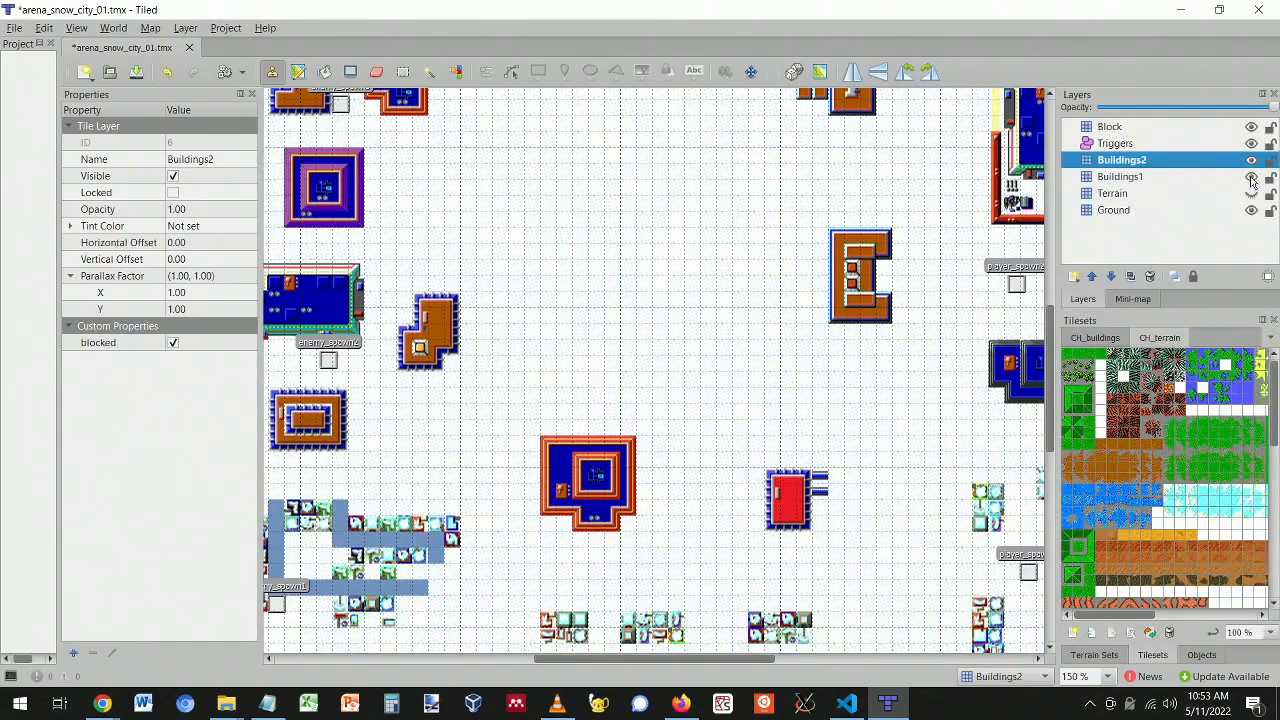
click(1251, 177)
click(1251, 160)
click(1251, 143)
click(1251, 127)
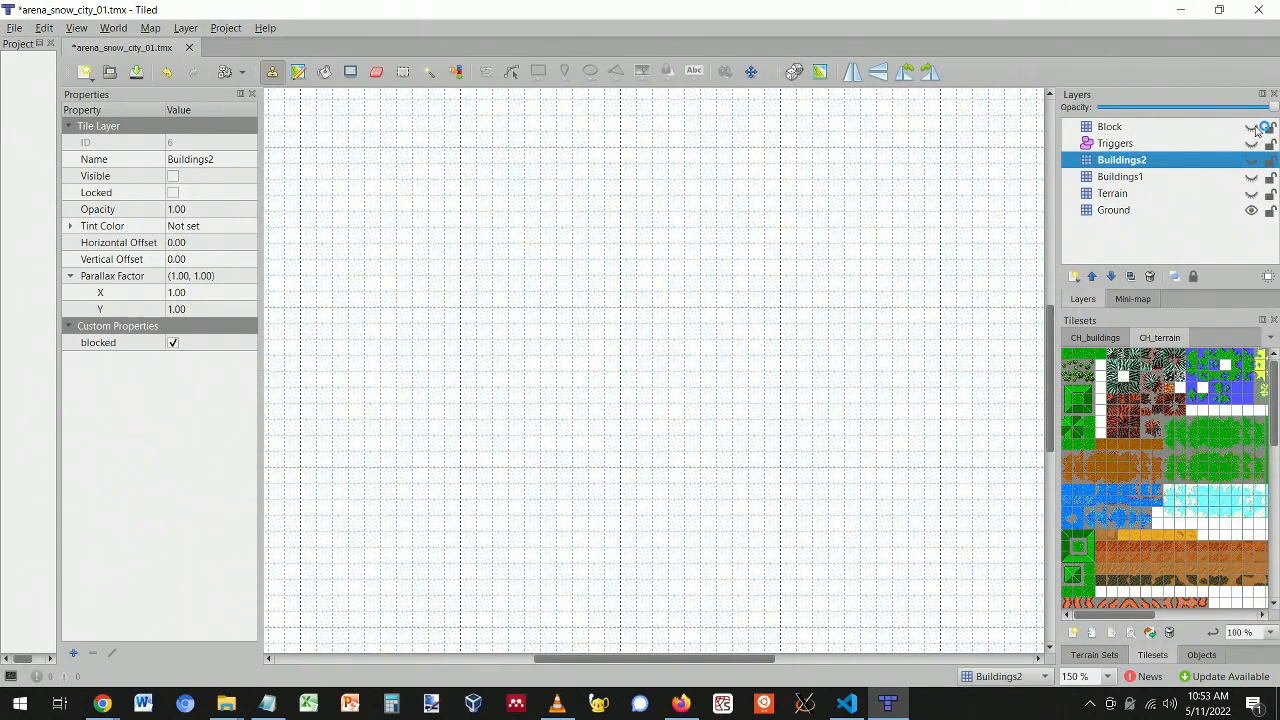
click(1160, 211)
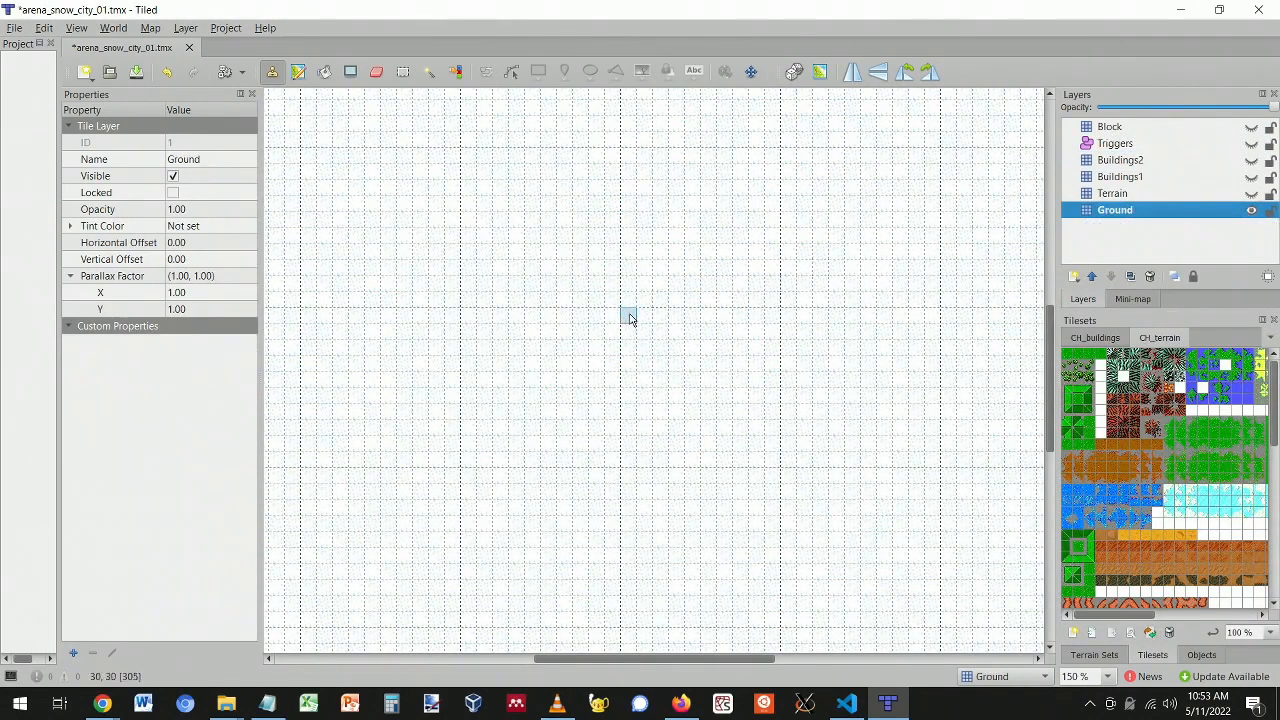
- Turn Terrain back on and hide Ground so only Terrain tiles remain visible
ctrl+scroll(641, 373, down, 2)
ctrl+scroll(641, 373, up, 3)
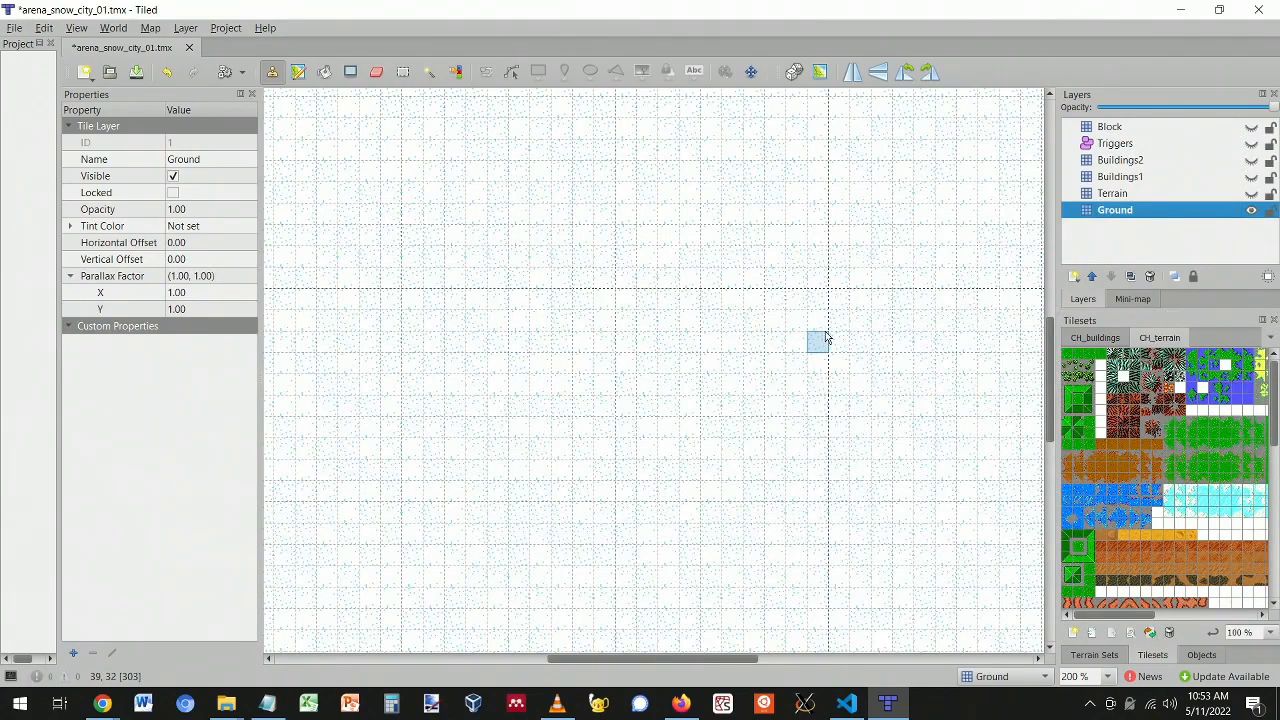
click(1251, 194)
click(1251, 194)
click(1251, 194)
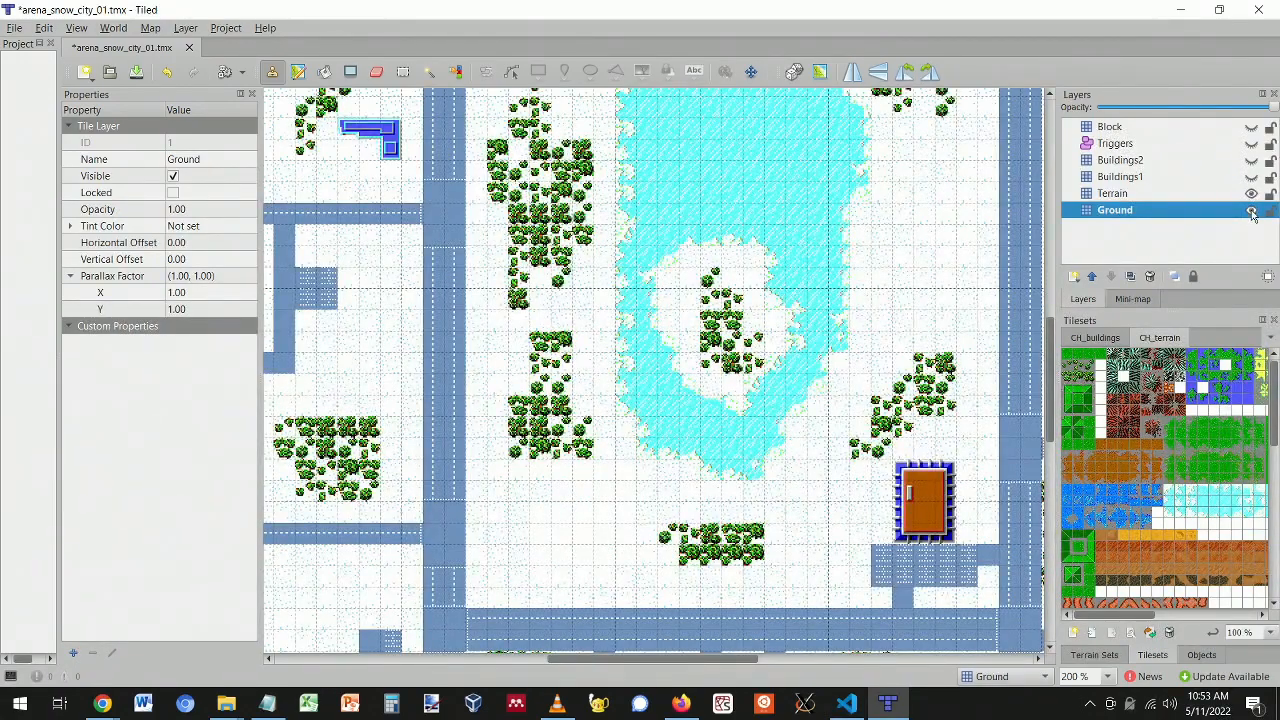
click(1251, 211)
- Keep Ground hidden and show the Buildings1 layer's buildings over the terrain
scroll(723, 371, up, 3)
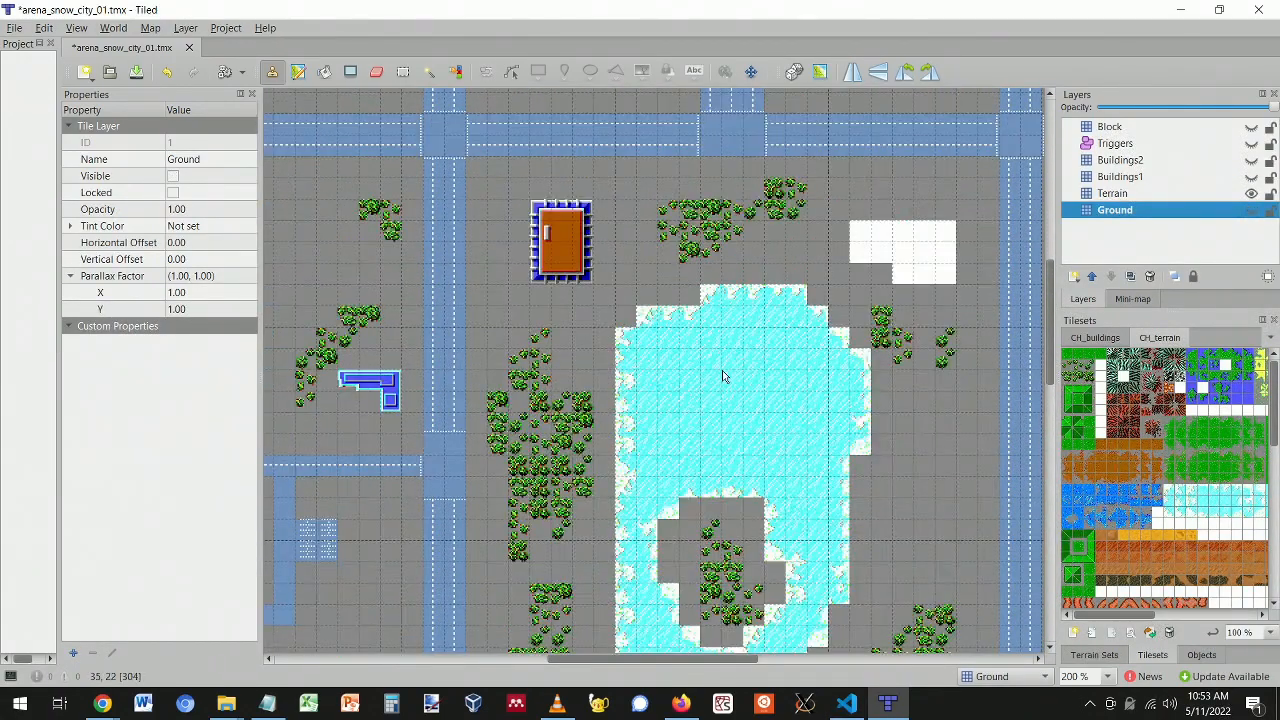
scroll(723, 371, down, 2)
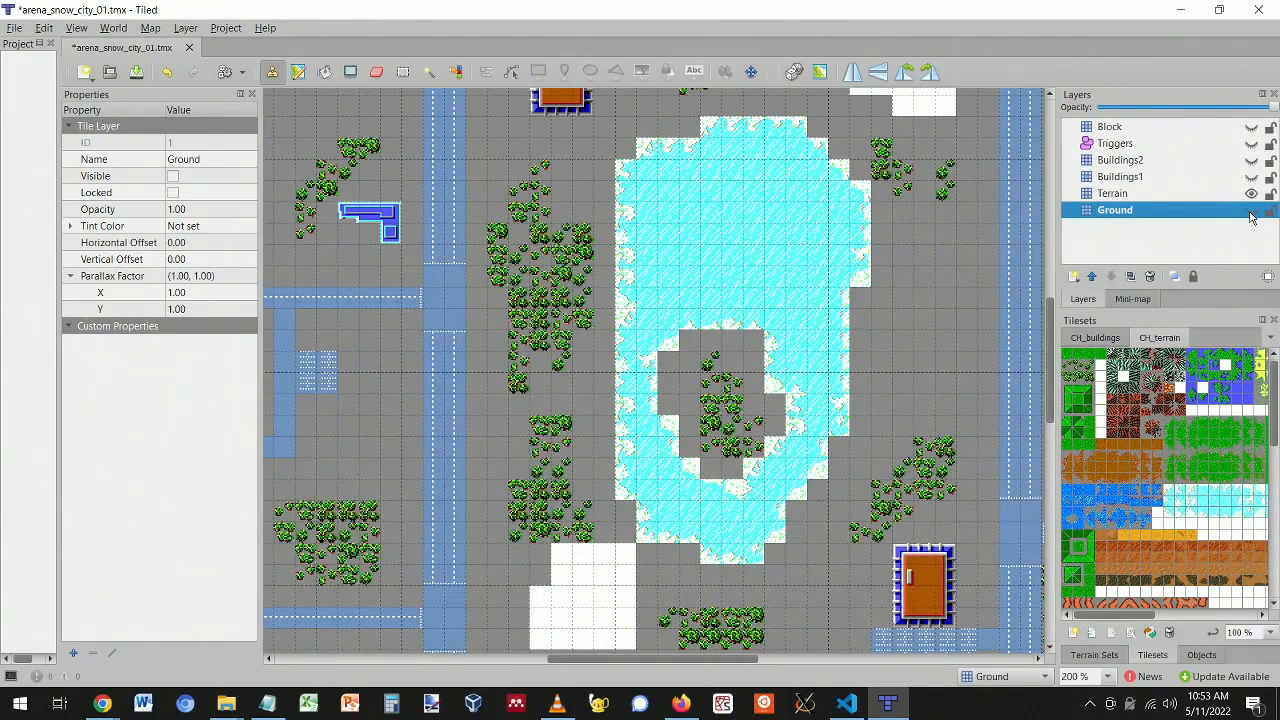
click(1251, 211)
click(1251, 211)
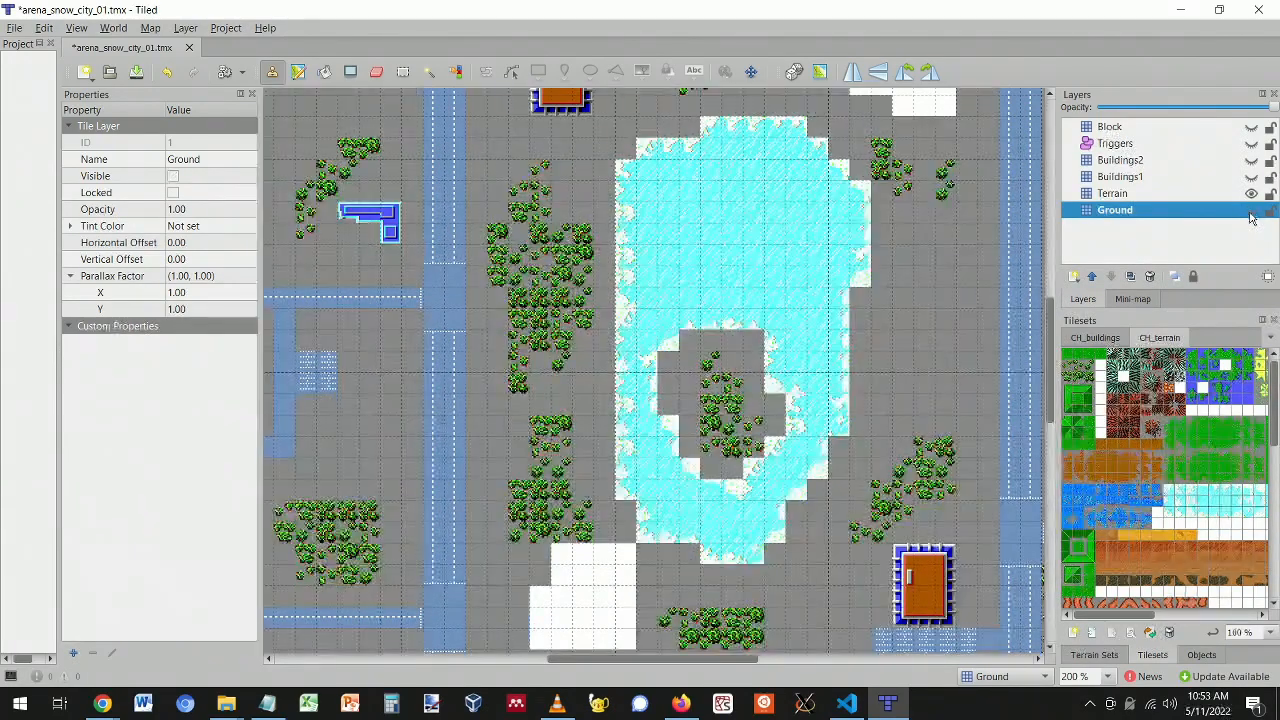
click(1251, 177)
click(1251, 177)
click(1251, 177)
- Compare Terrain, Buildings1 and Buildings2 on and off, leaving Buildings2 hidden
click(1251, 194)
click(1251, 194)
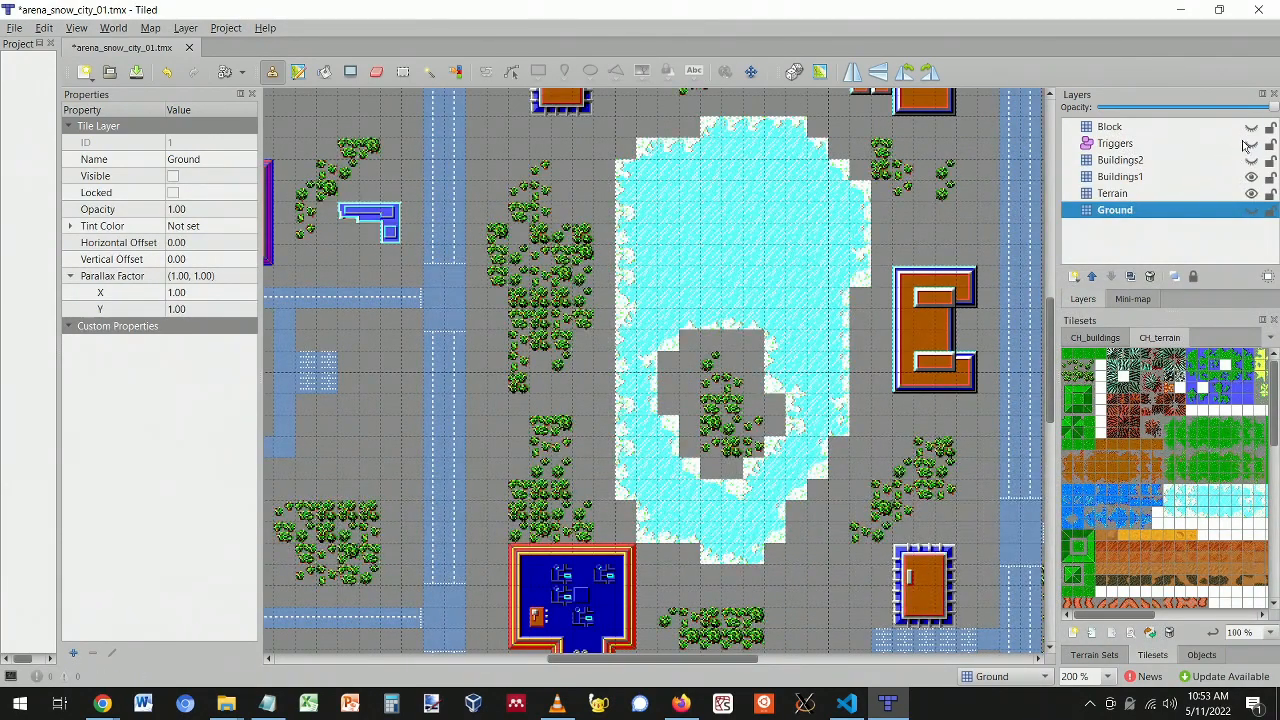
click(1252, 194)
click(1252, 194)
click(1252, 194)
click(1252, 194)
click(1251, 177)
click(1251, 177)
click(1251, 160)
click(1253, 161)
click(1253, 161)
click(1252, 161)
- Turn Buildings2 and Ground back on and pan around the snowy city
click(1251, 160)
scroll(532, 280, up, 10)
scroll(532, 280, down, 10)
scroll(678, 290, up, 3)
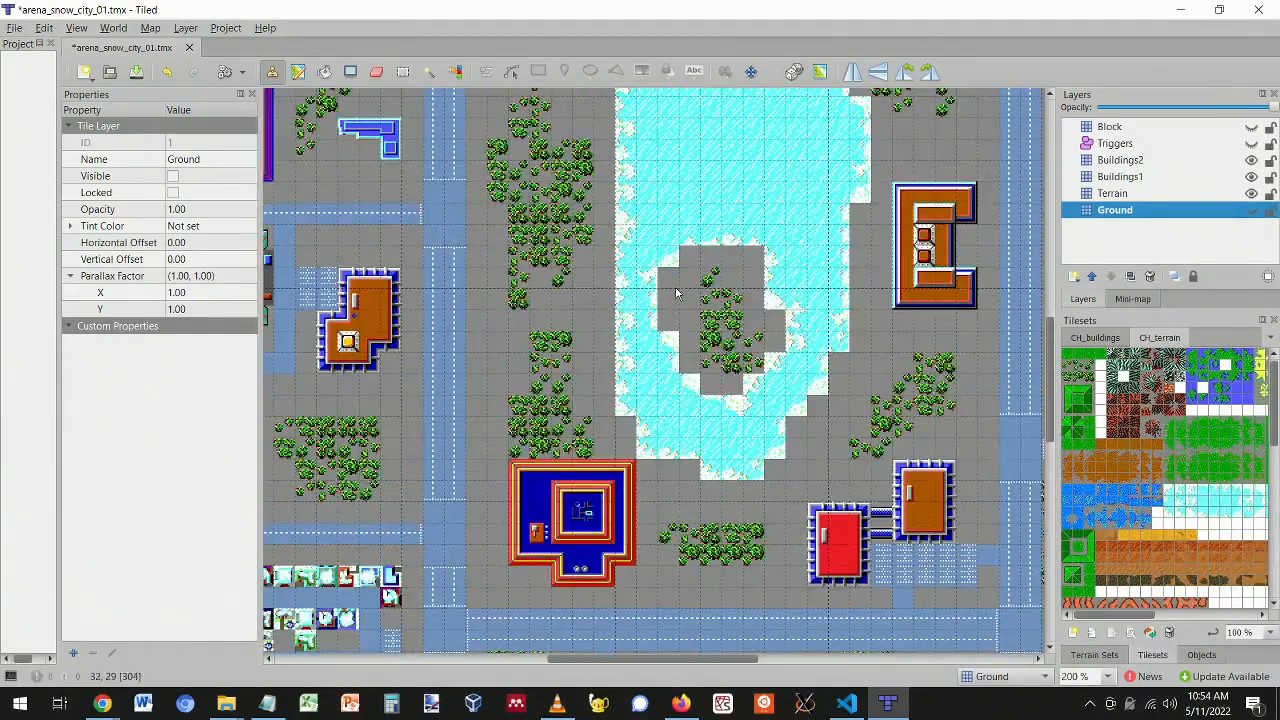
drag(712, 660, 622, 648)
drag(622, 656, 771, 617)
scroll(760, 398, up, 1)
scroll(760, 398, down, 1)
click(1251, 211)
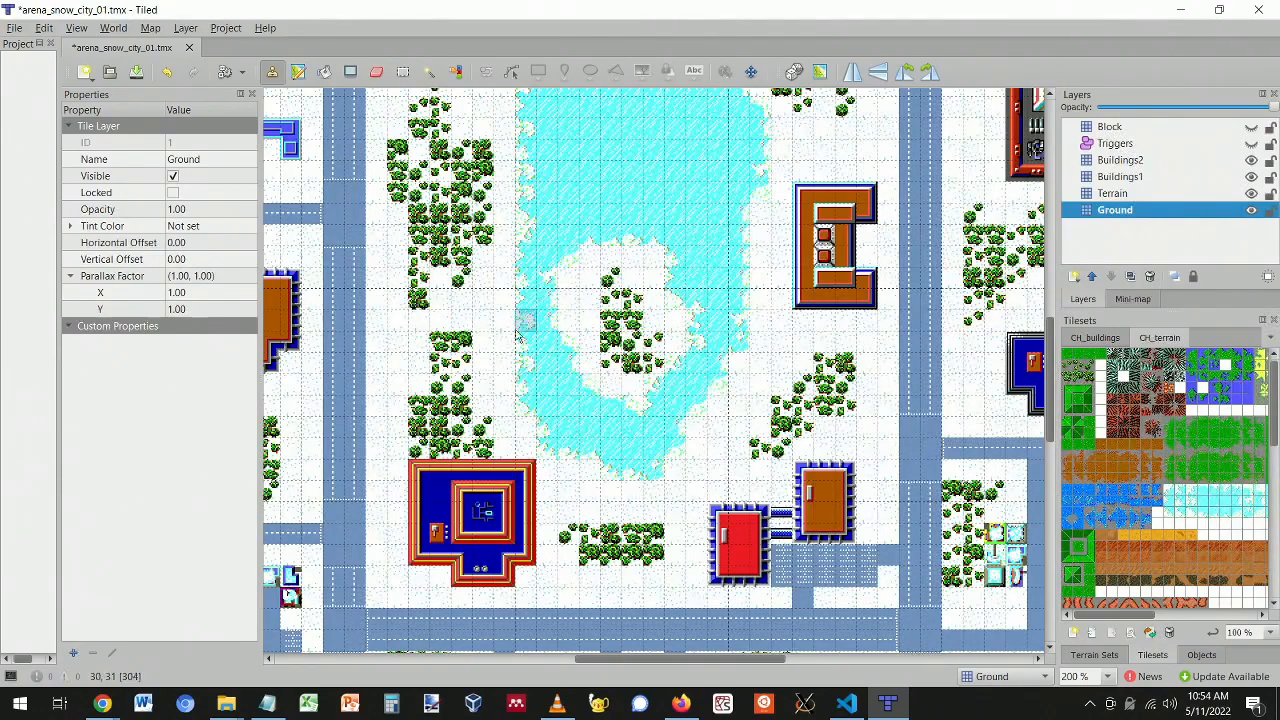
scroll(745, 385, up, 3)
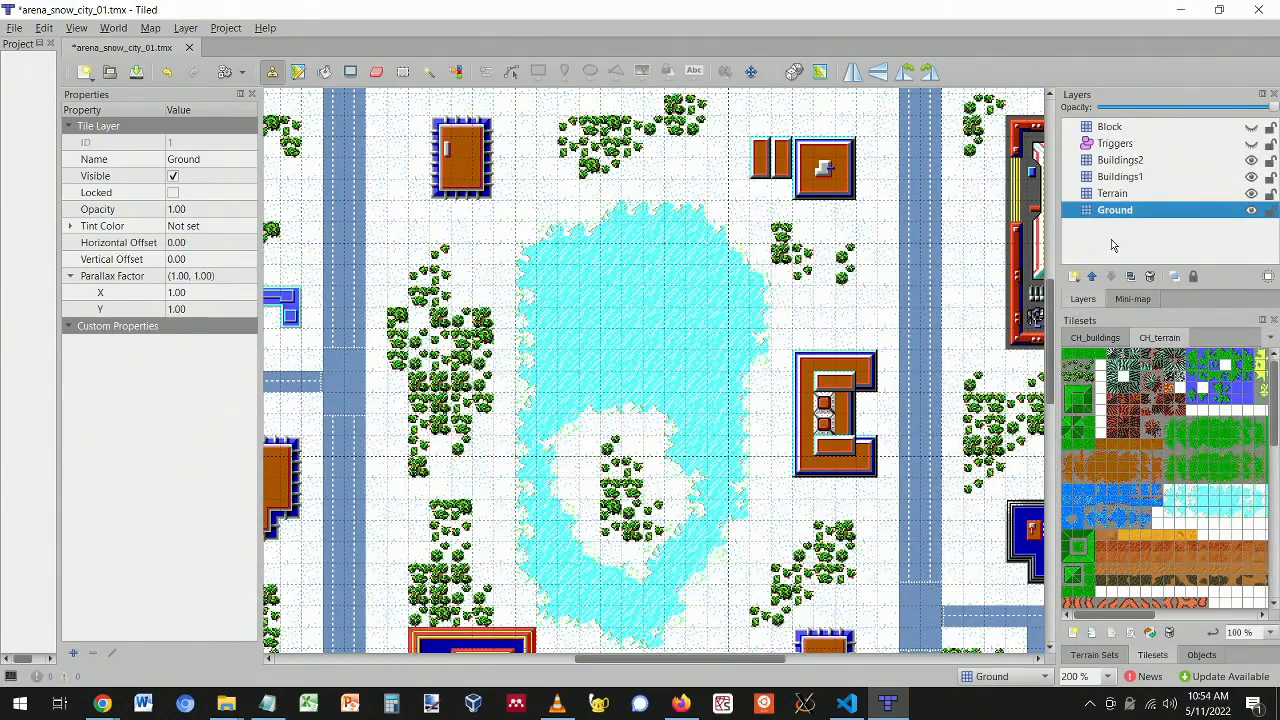
- Select the Triggers layer and make it visible to reveal the spawn points
scroll(727, 294, up, 2)
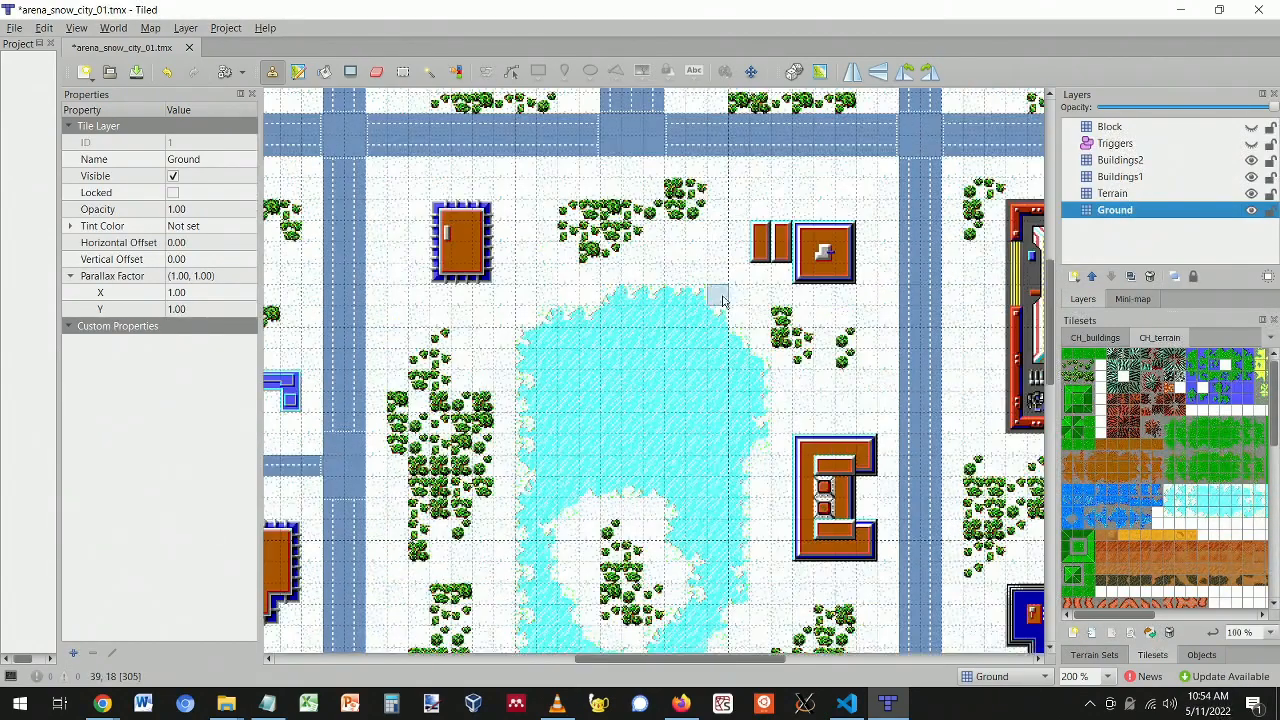
scroll(723, 294, up, 3)
click(1113, 128)
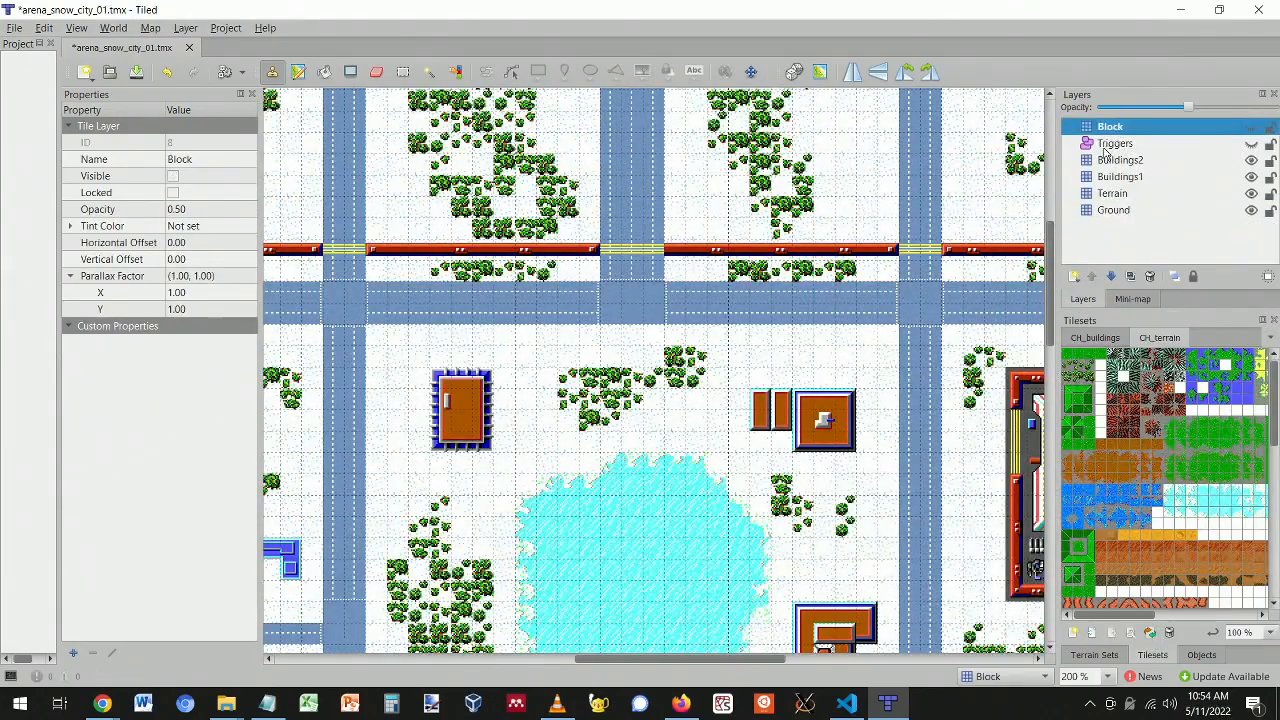
click(1108, 145)
scroll(703, 434, down, 5)
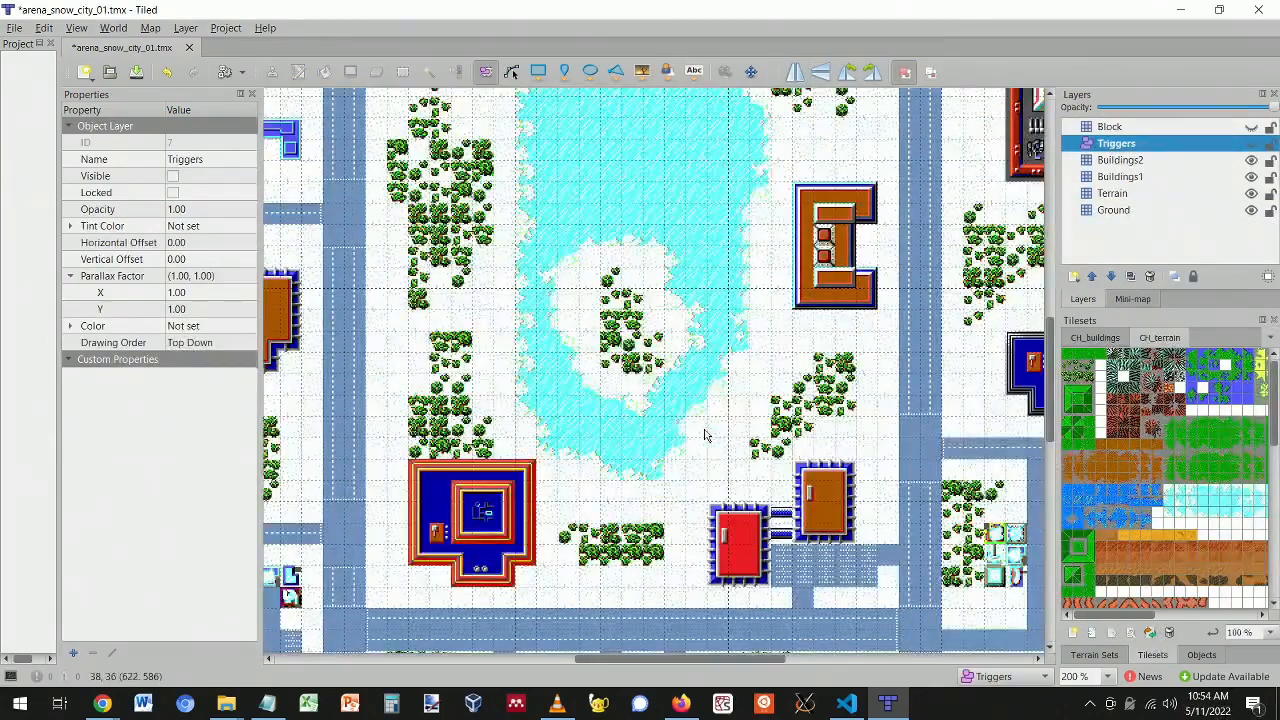
ctrl+scroll(703, 434, down, 4)
ctrl+scroll(705, 434, up, 1)
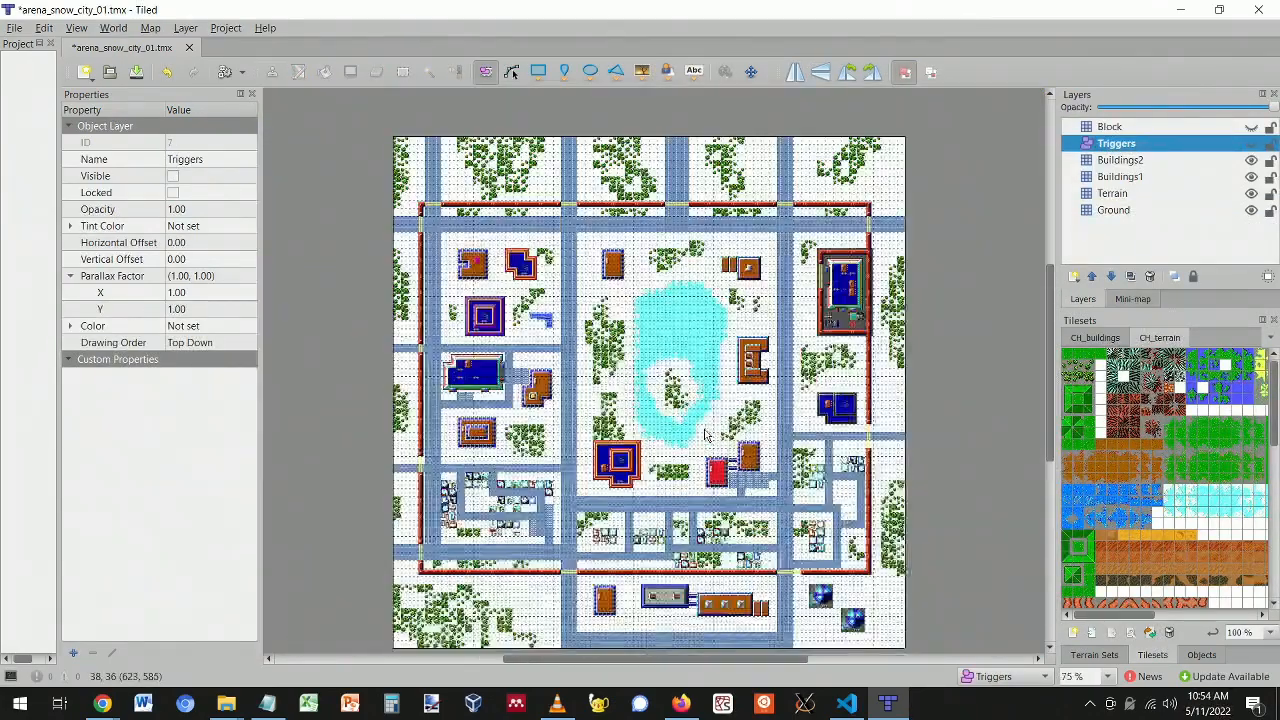
click(1252, 145)
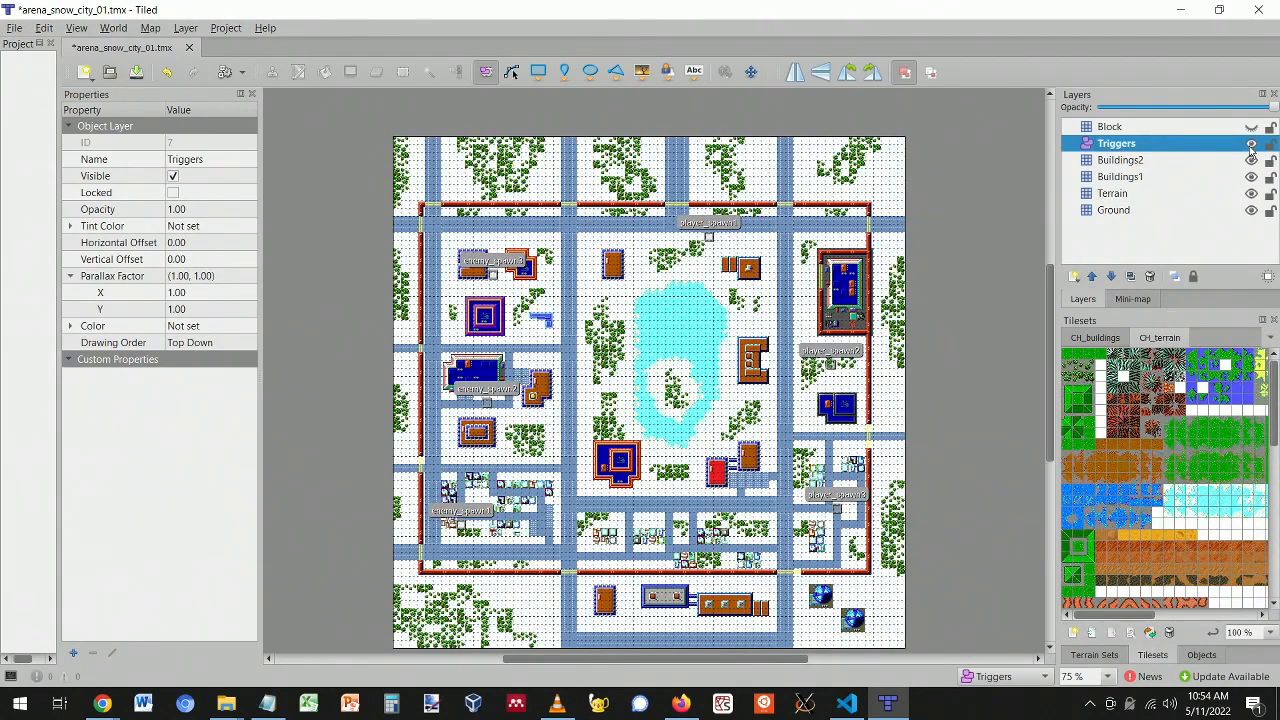
ctrl+scroll(747, 316, up, 1)
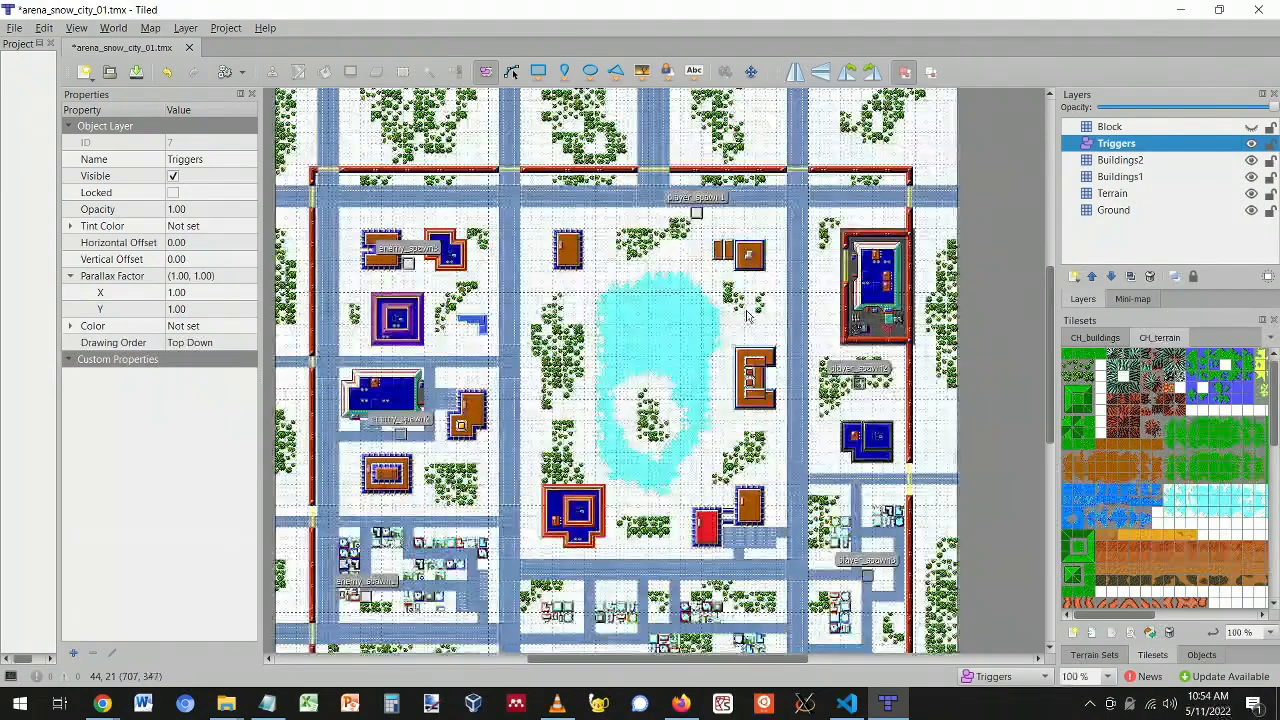
scroll(720, 340, down, 1)
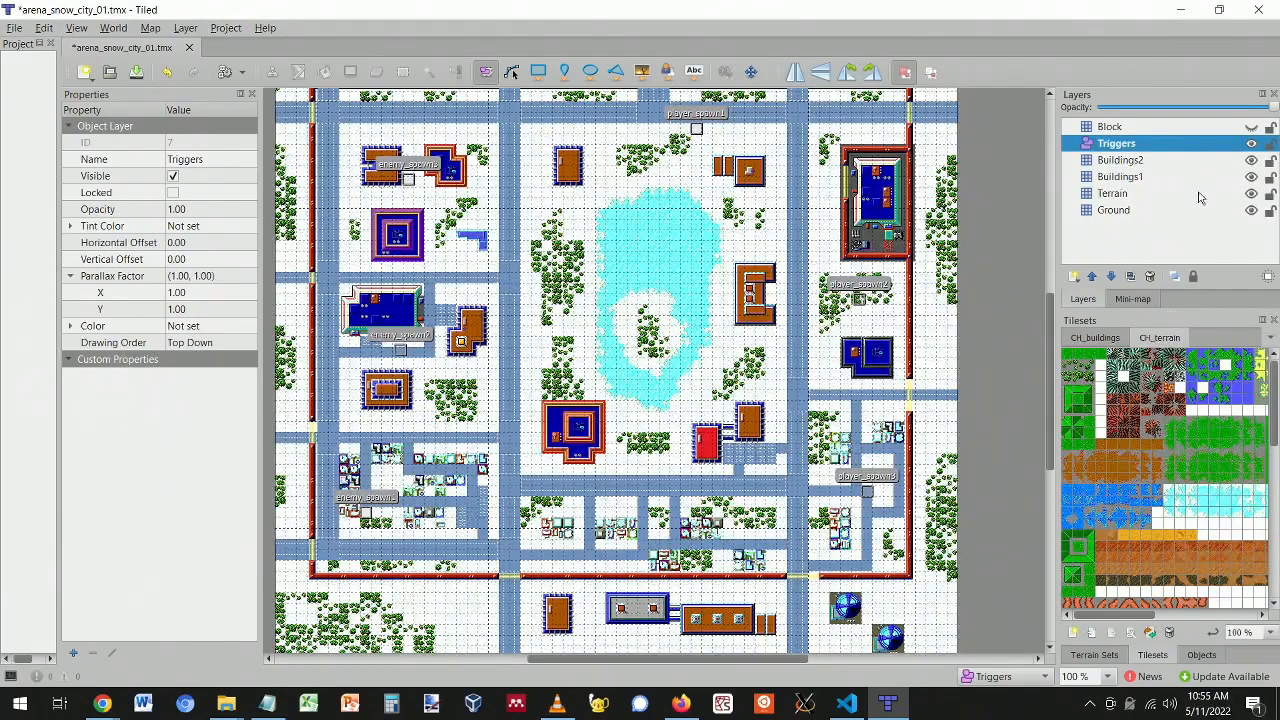
- Show the Block layer's red border overlay, toggling it once to compare
click(1252, 127)
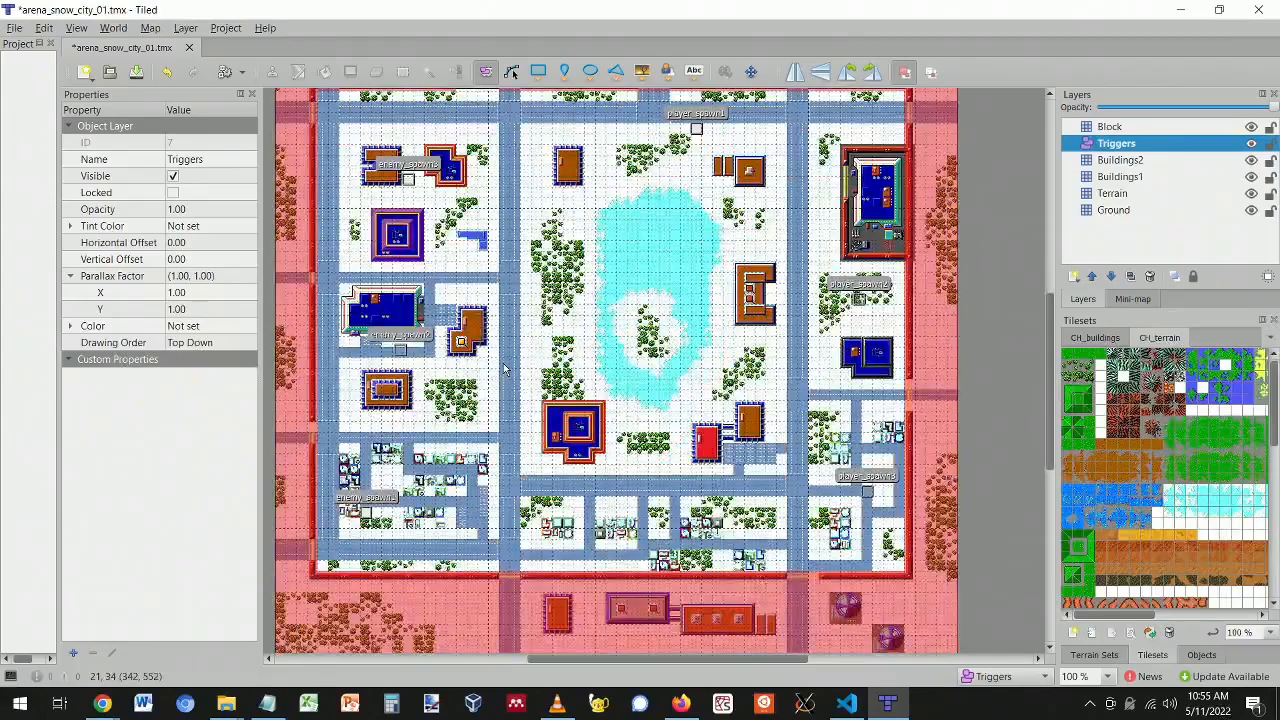
scroll(505, 370, up, 2)
click(1252, 128)
click(1252, 128)
scroll(330, 230, down, 6)
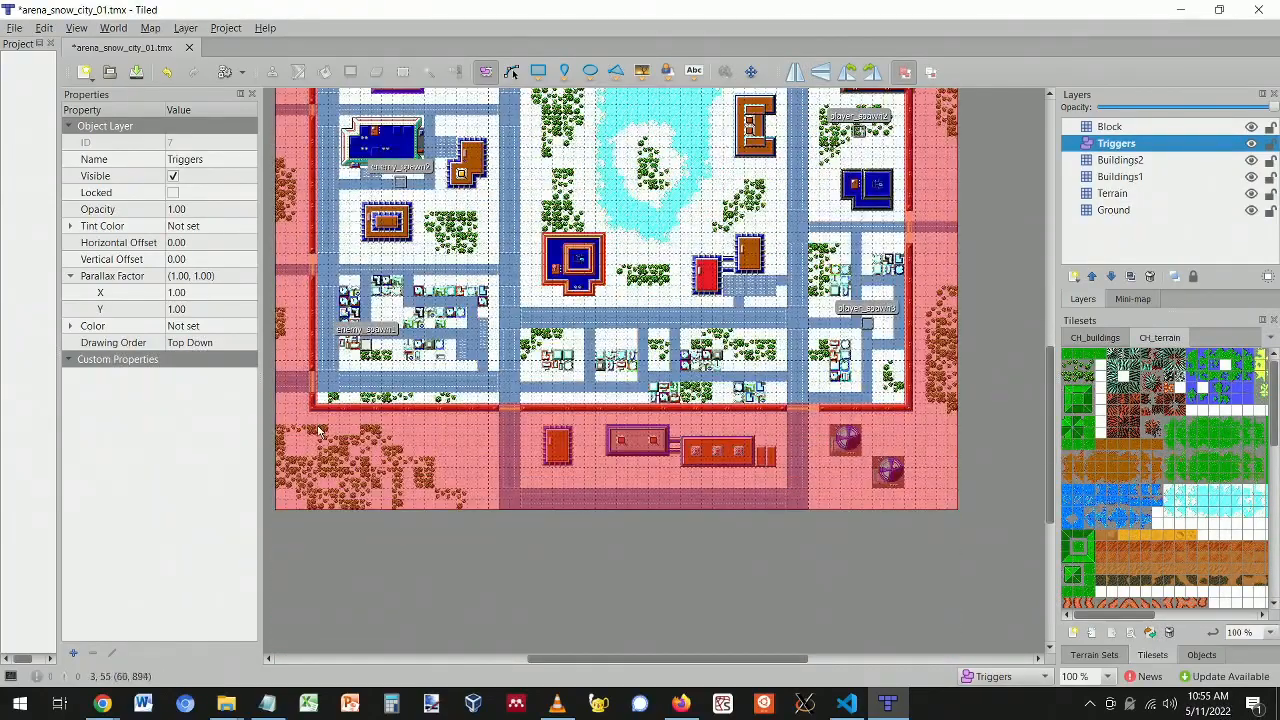
scroll(891, 386, up, 8)
scroll(890, 382, down, 4)
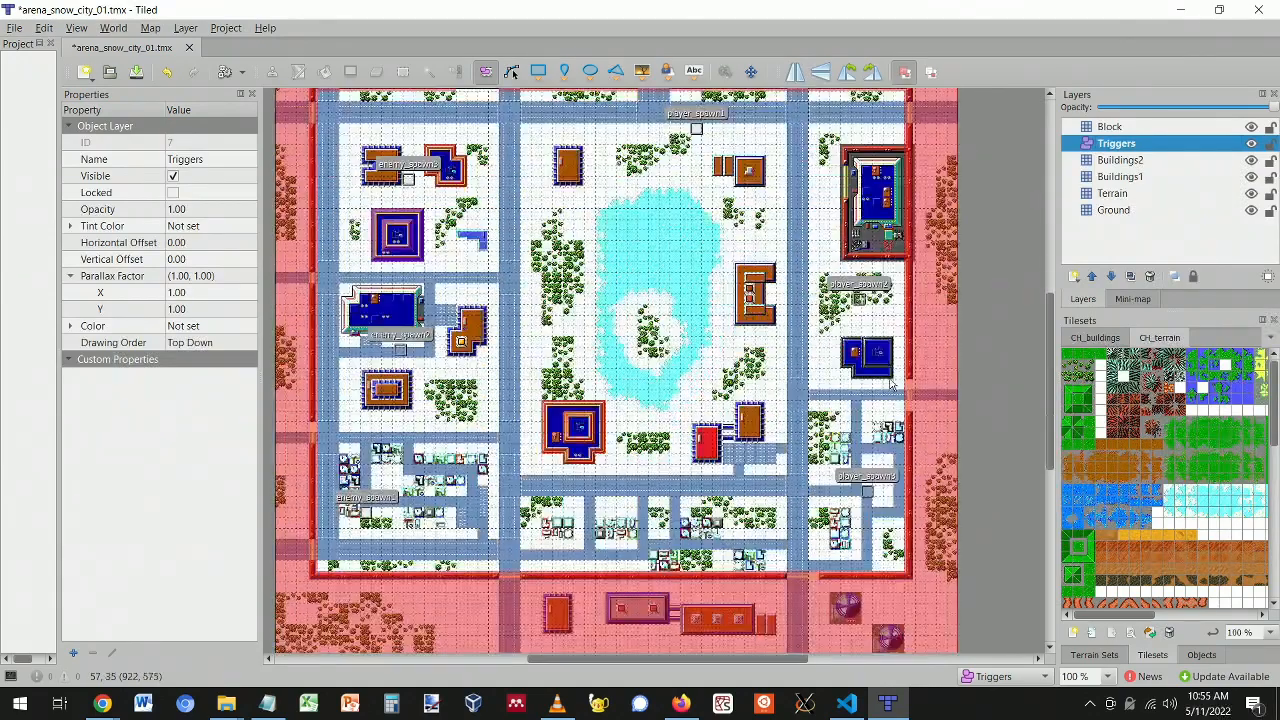
scroll(330, 328, up, 2)
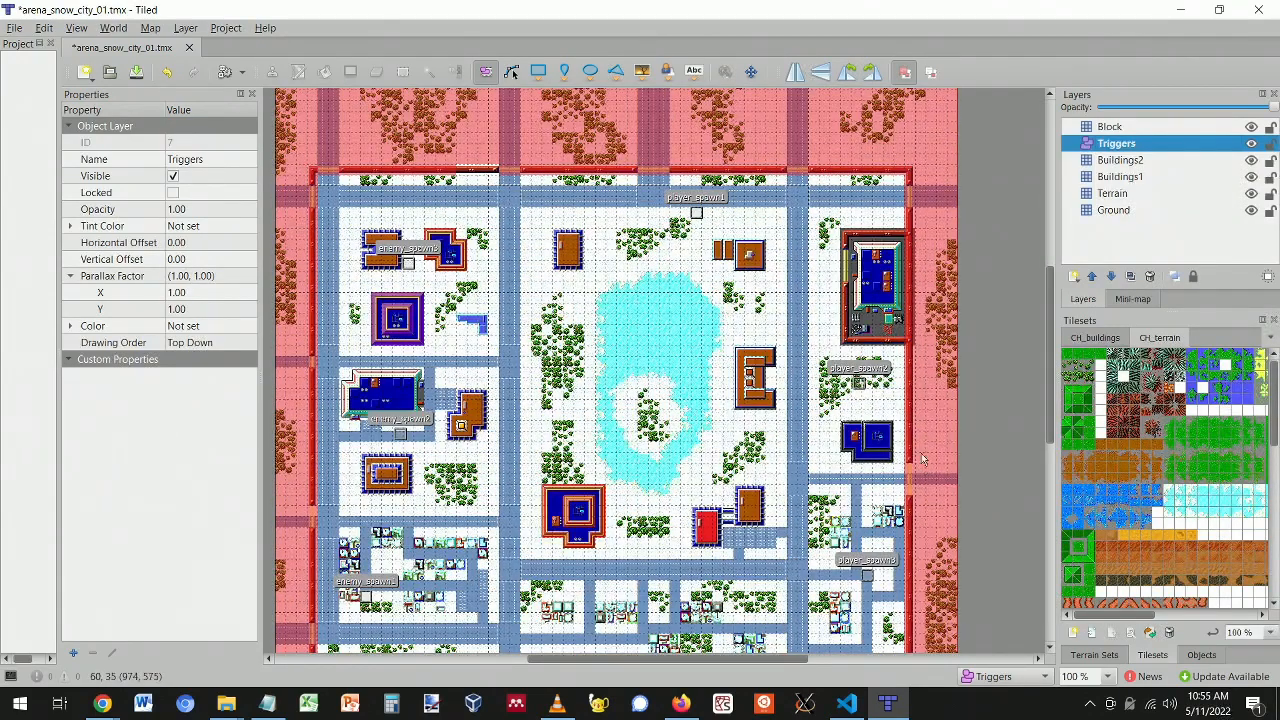
scroll(304, 538, down, 3)
scroll(300, 552, up, 1)
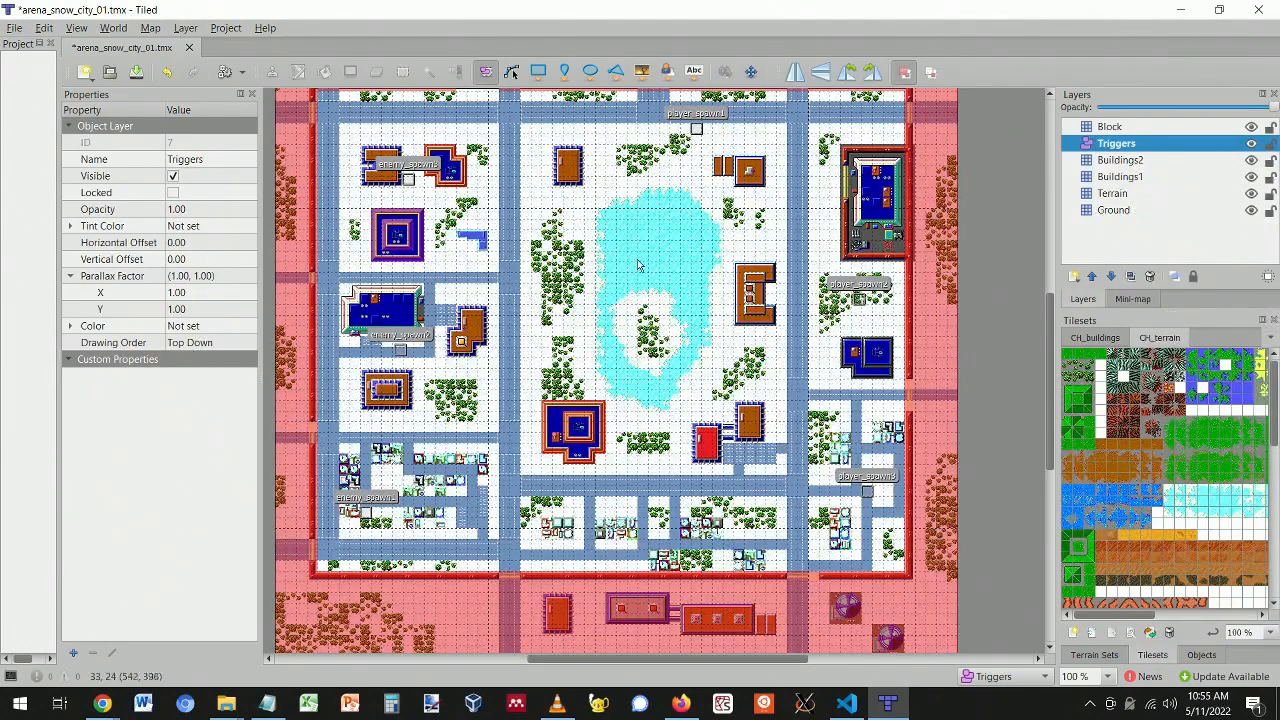
- In Explorer, peek into contracts > deathmatch, then go back and open maps\planets
key(alt+Tab)
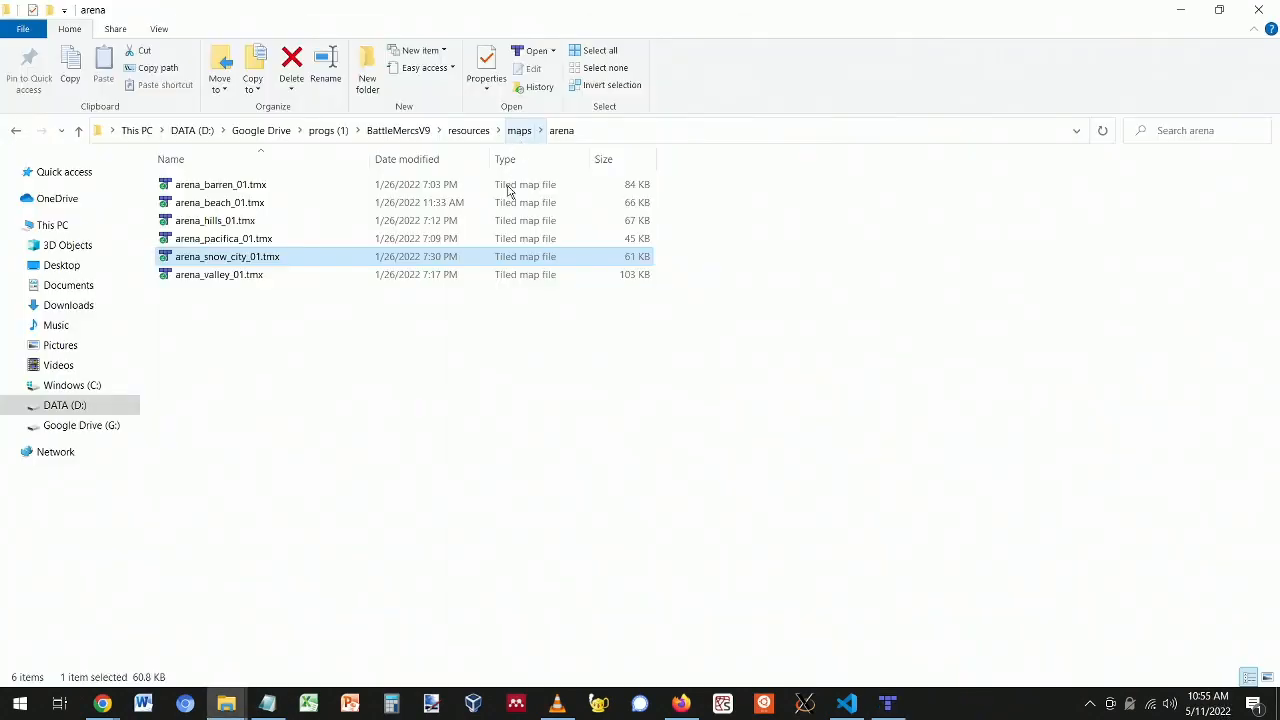
click(519, 131)
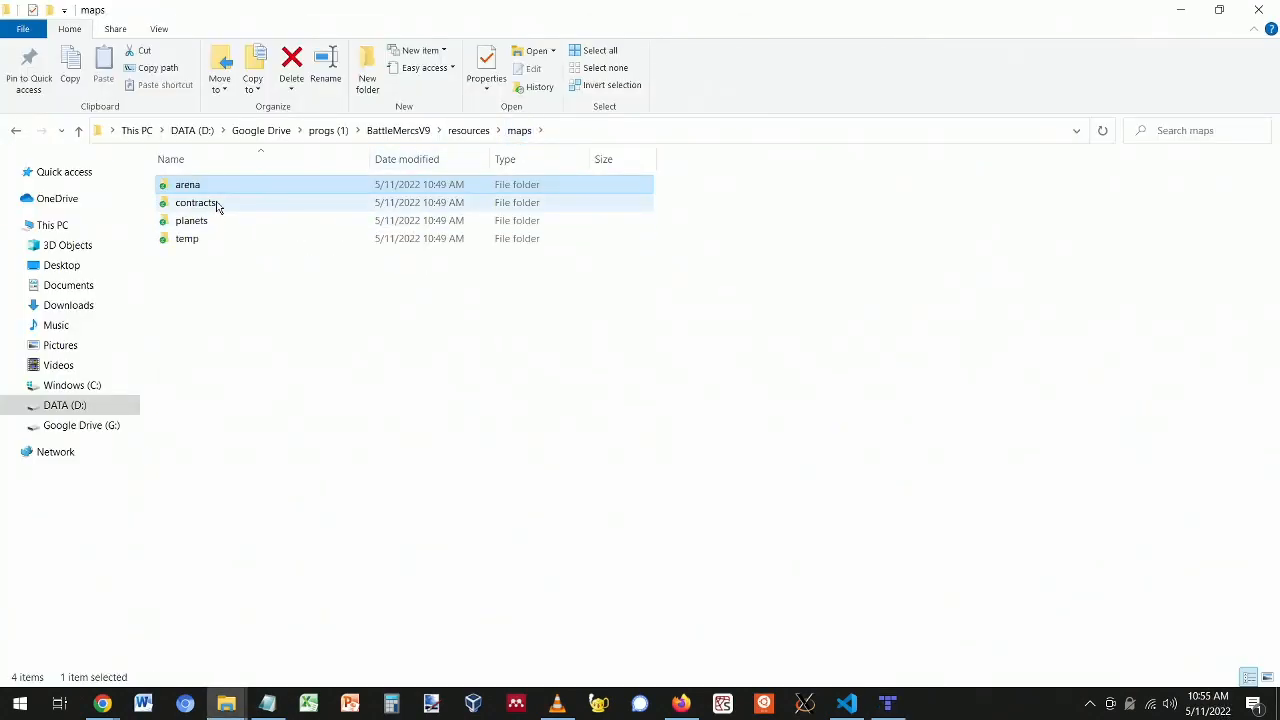
double_click(217, 204)
double_click(209, 187)
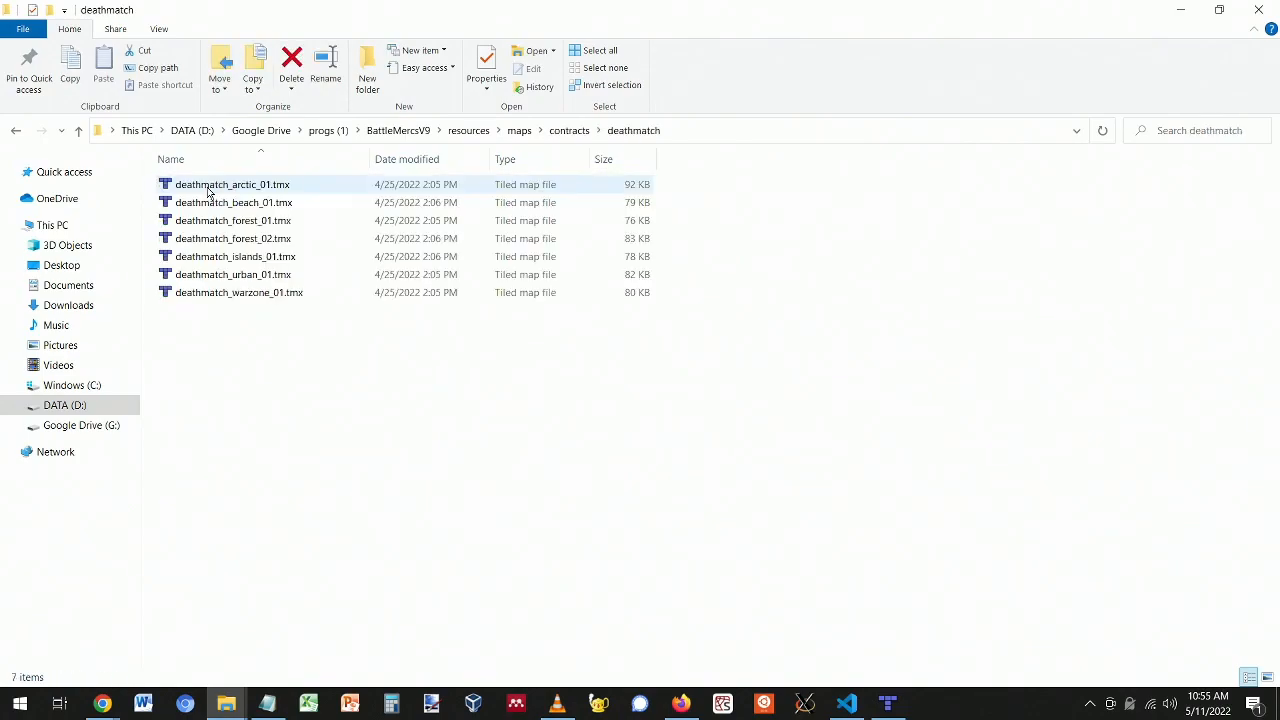
click(15, 131)
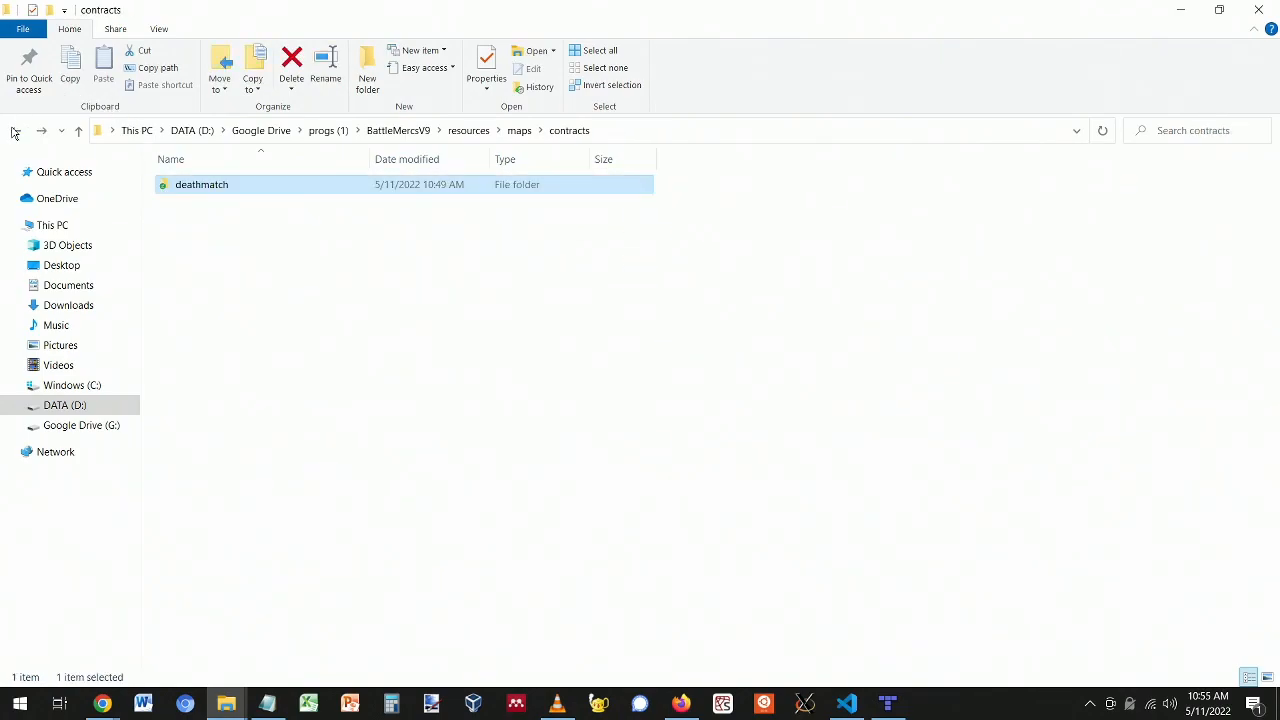
click(15, 131)
double_click(200, 220)
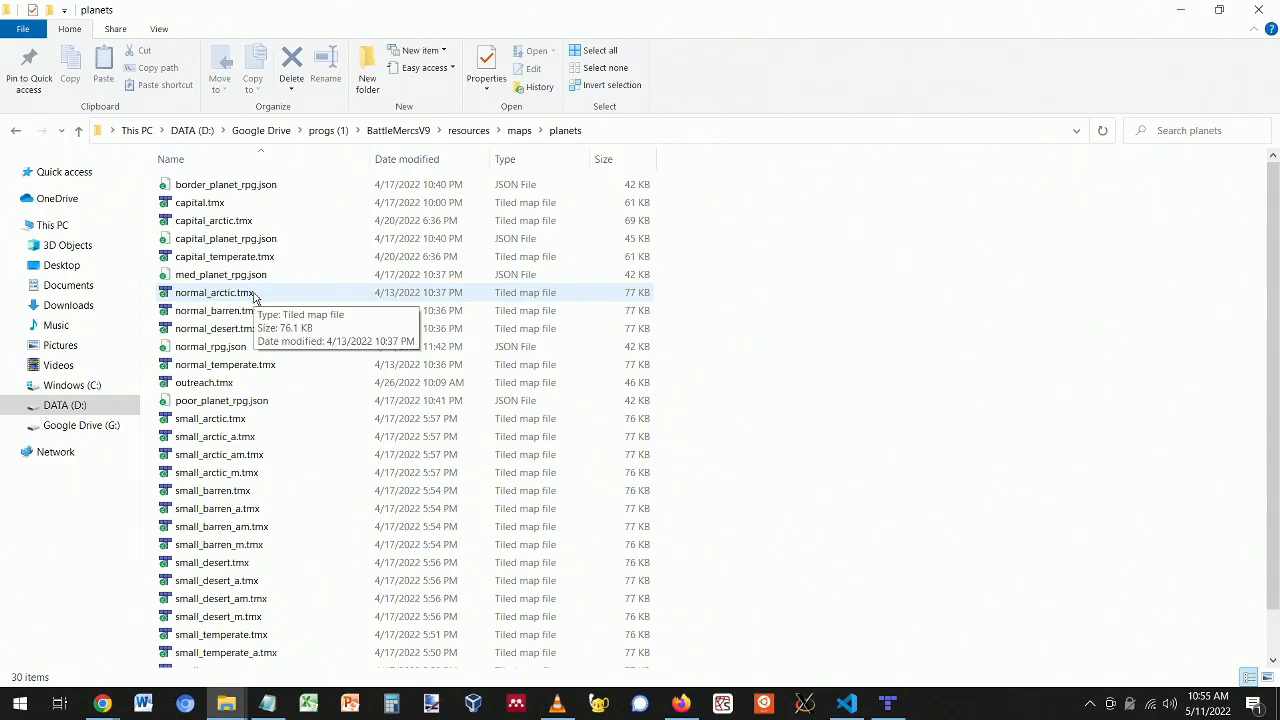
- Open normal_barren.tmx, compare it with the snow city tab, then close it
click(250, 310)
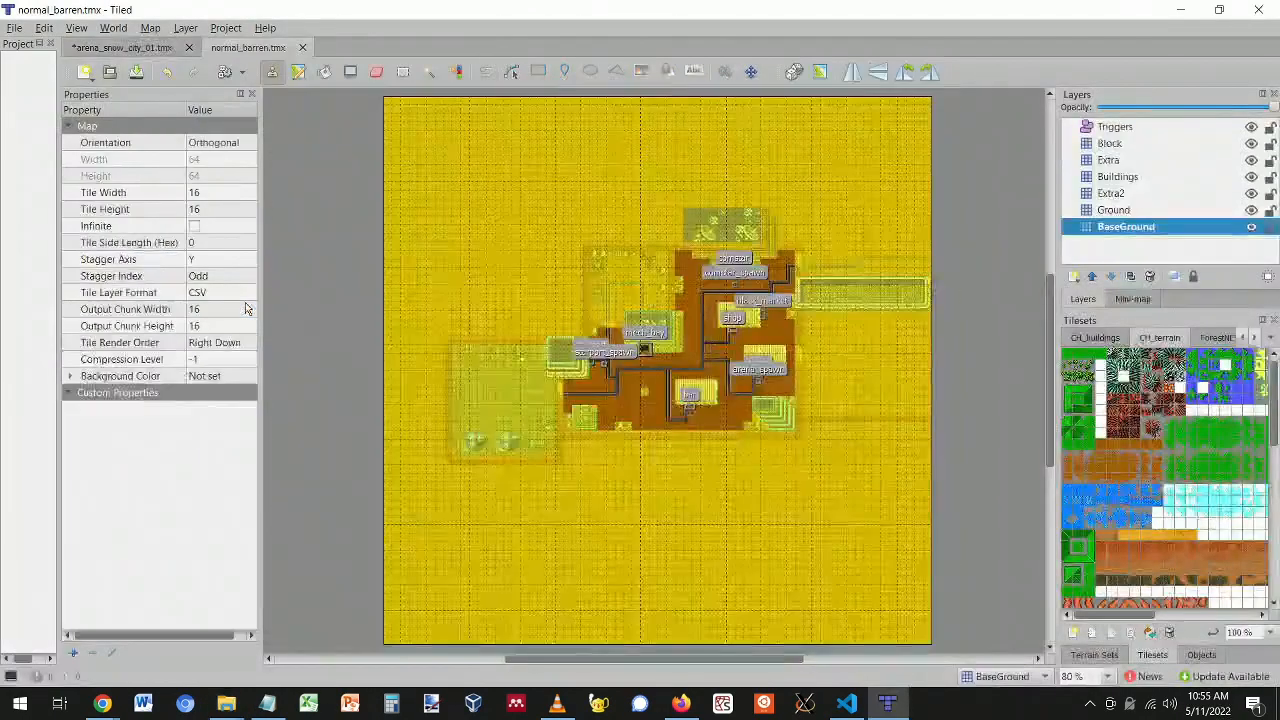
ctrl+scroll(693, 289, up, 3)
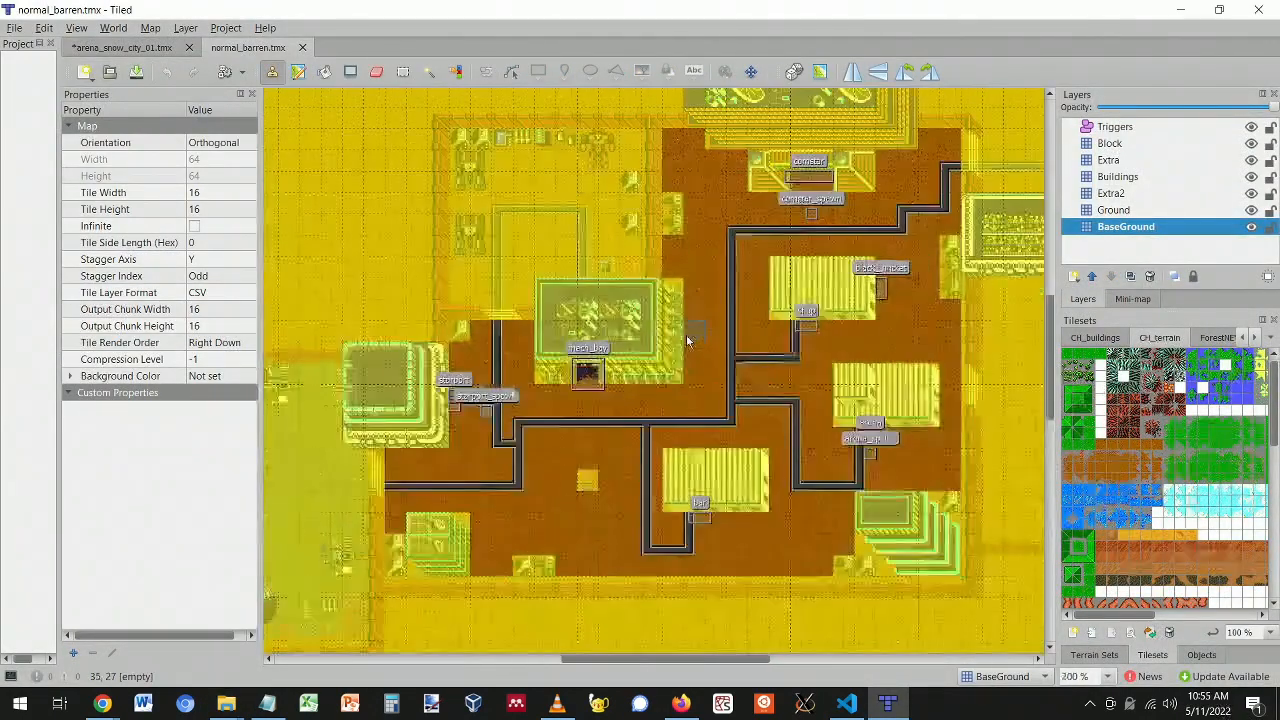
ctrl+scroll(683, 345, down, 3)
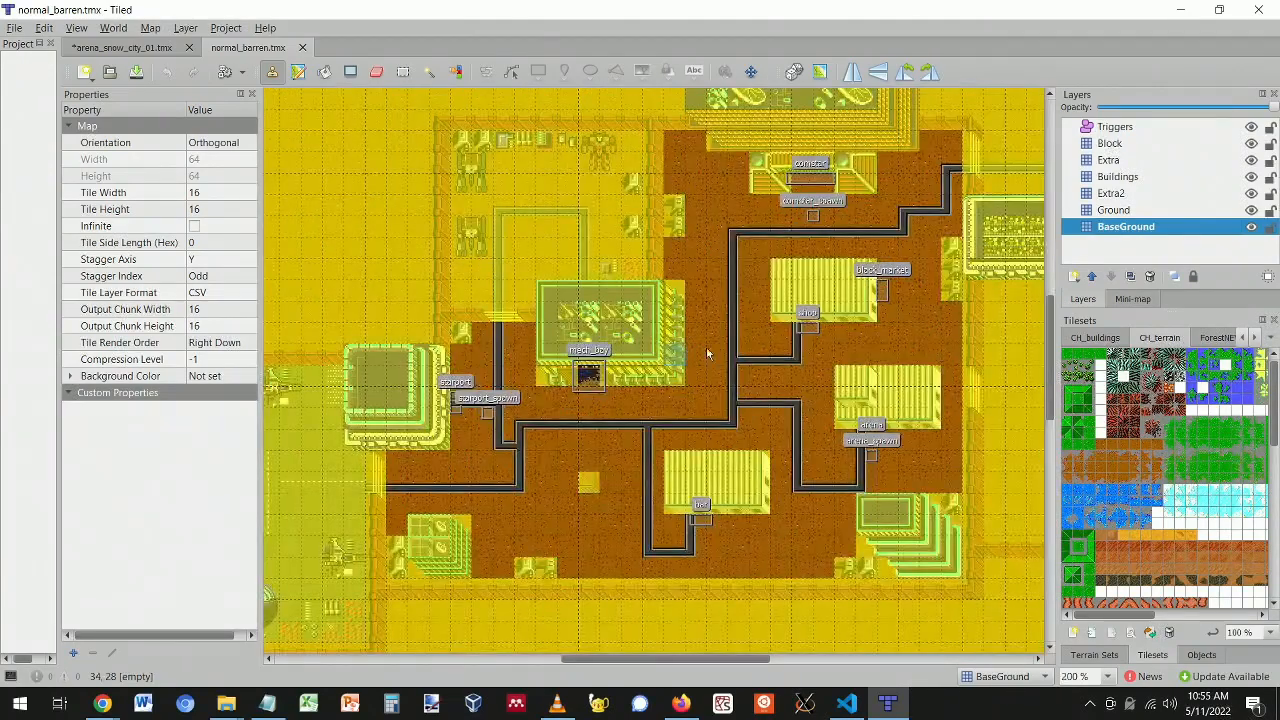
ctrl+scroll(684, 345, up, 3)
click(85, 47)
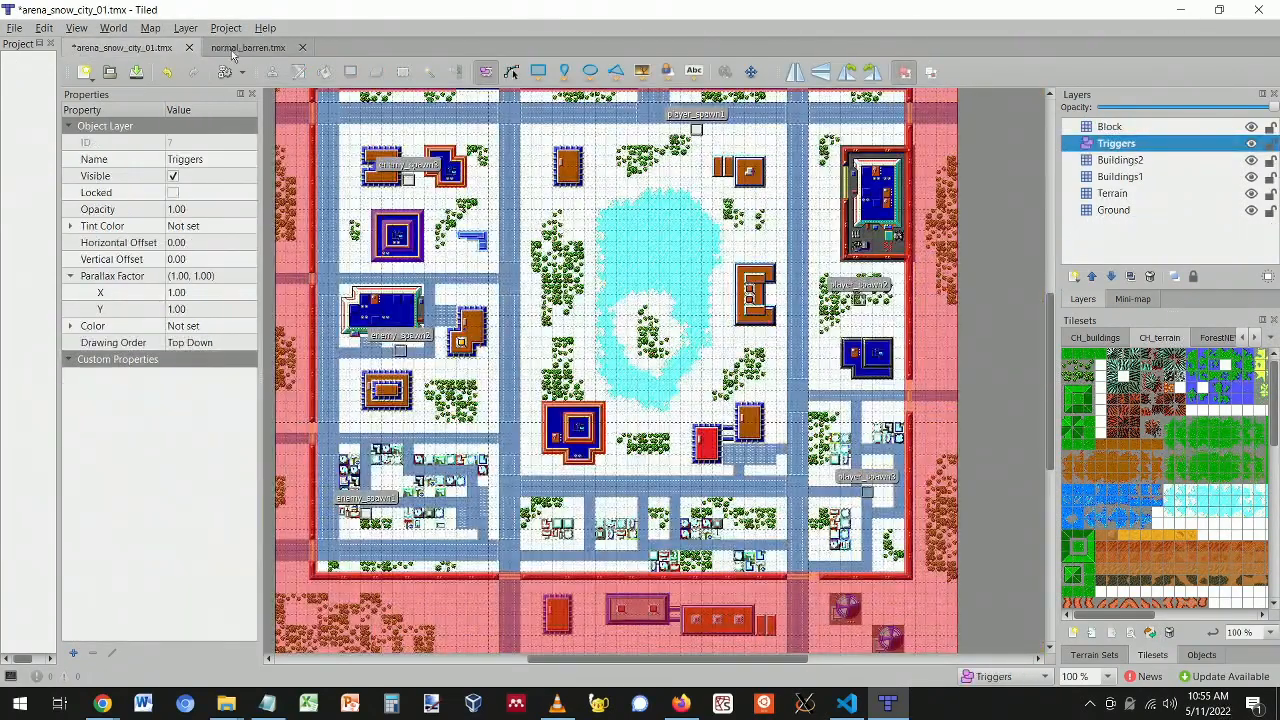
click(228, 49)
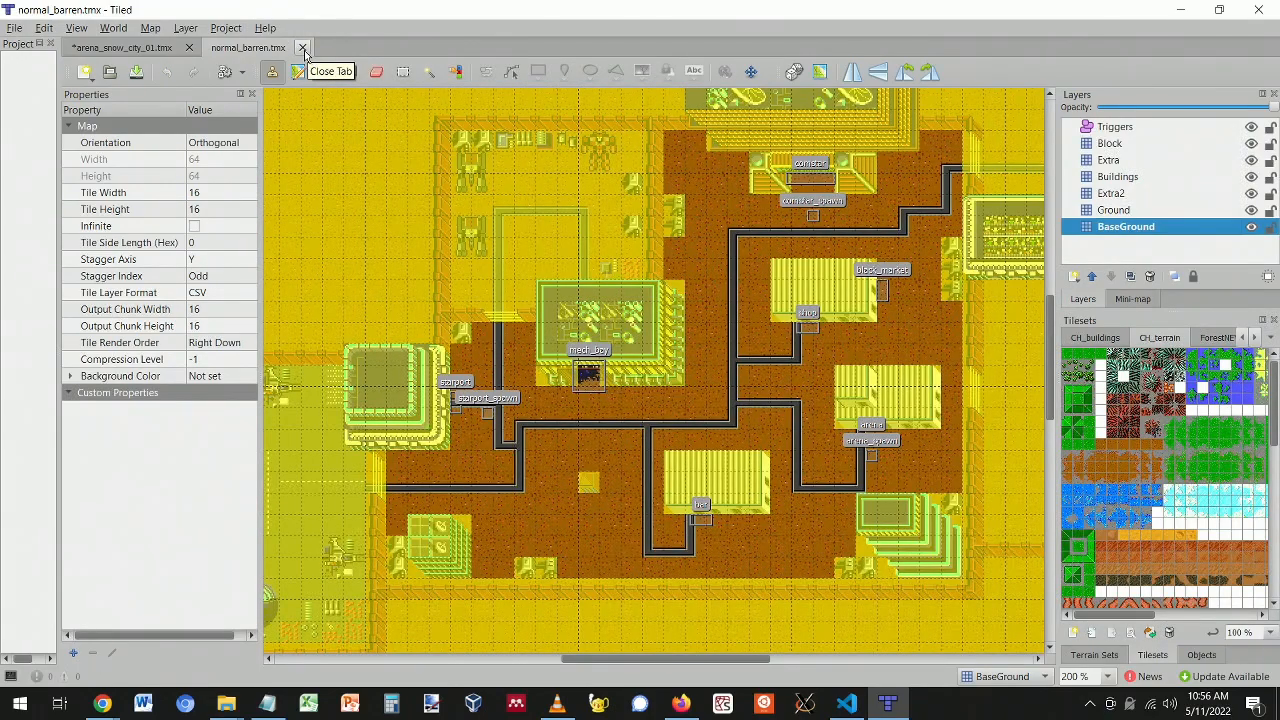
click(303, 48)
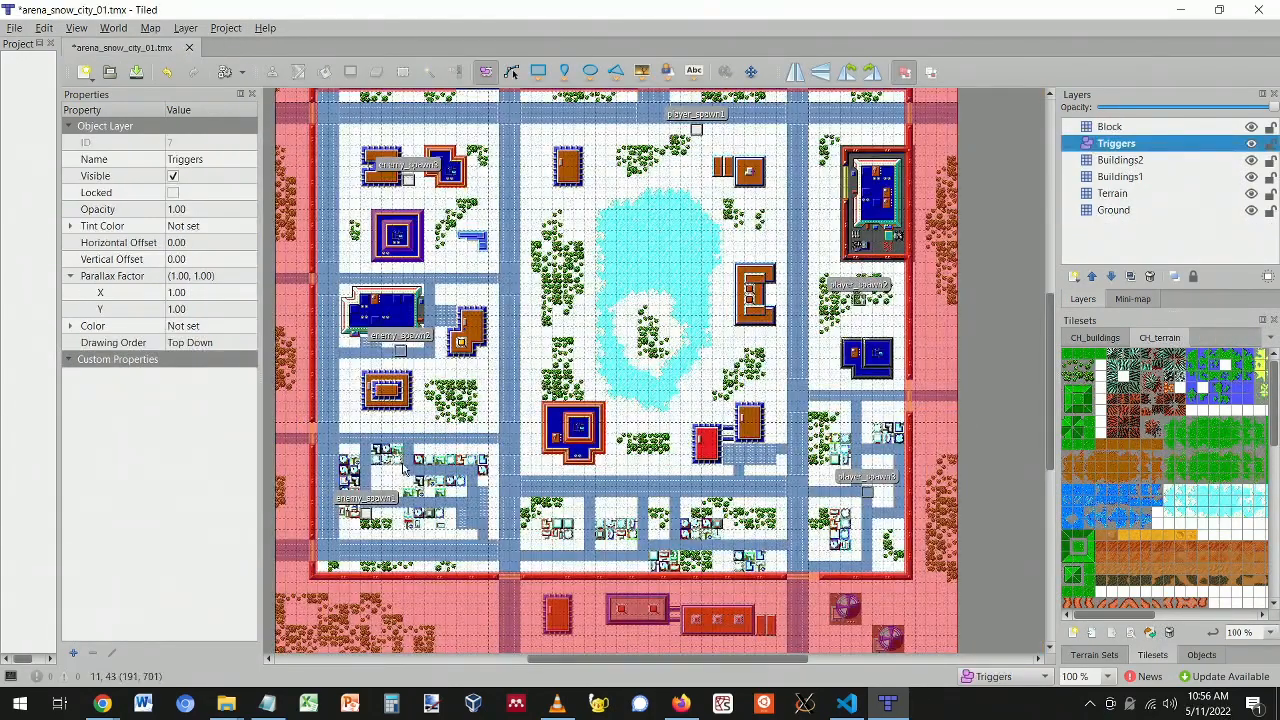
- Navigate maps > contracts > deathmatch and open deathmatch_beach_01.tmx in Tiled
key(alt+Tab)
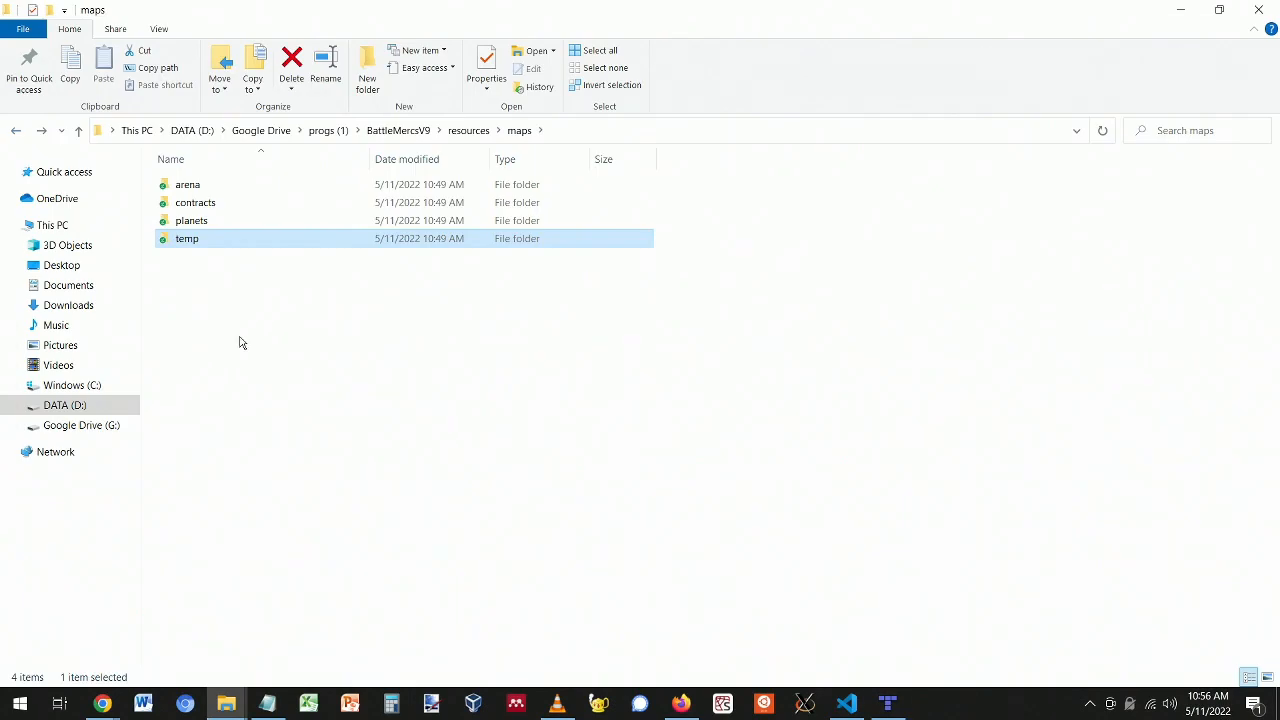
double_click(189, 244)
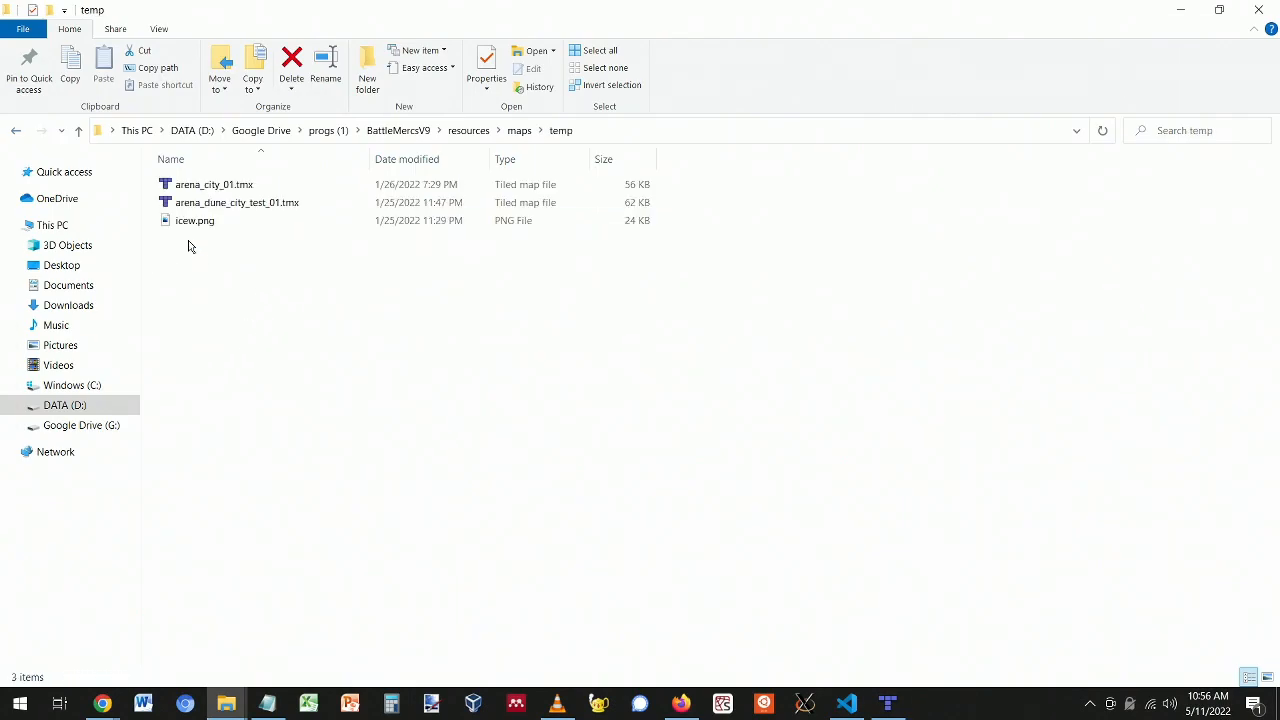
click(14, 131)
click(199, 206)
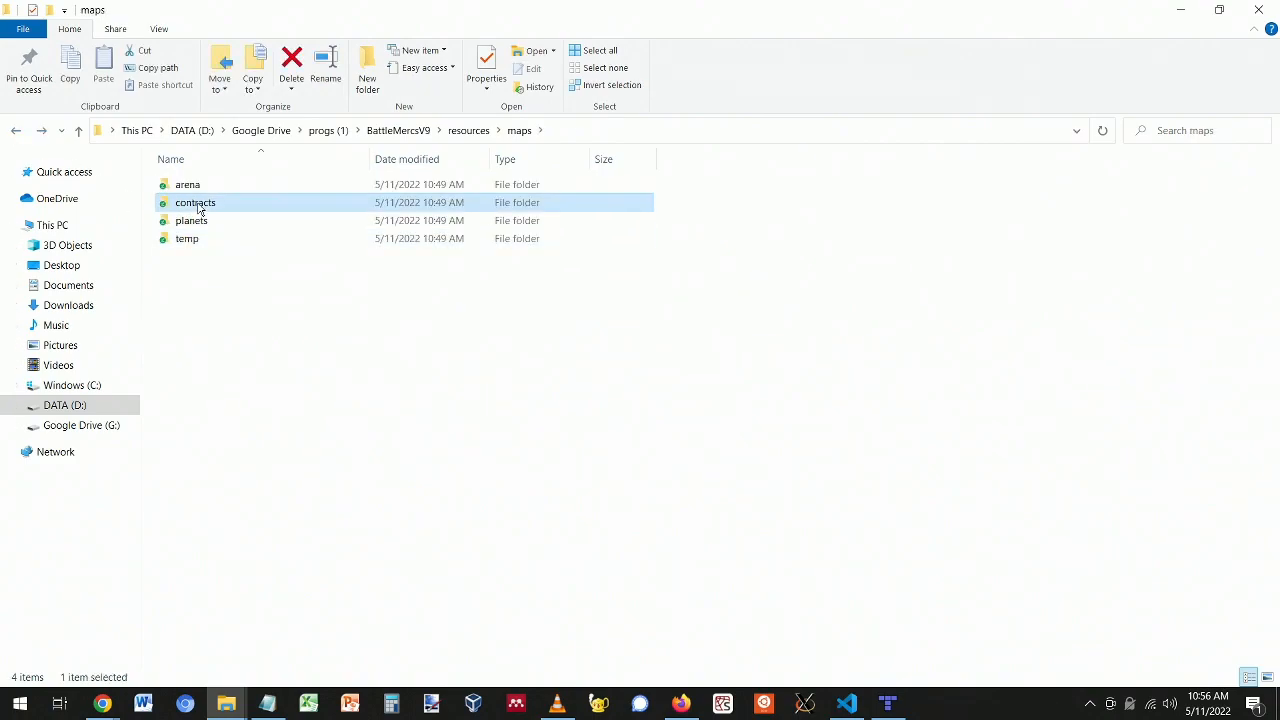
double_click(199, 206)
double_click(194, 186)
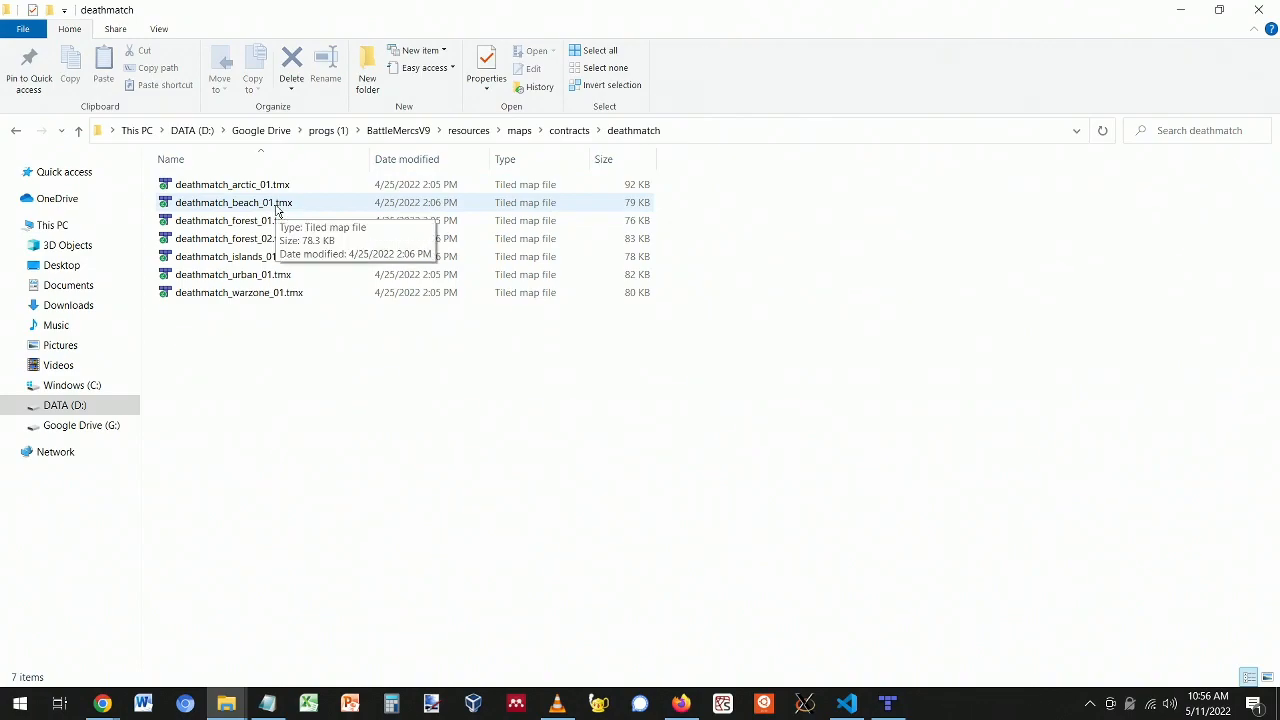
double_click(282, 203)
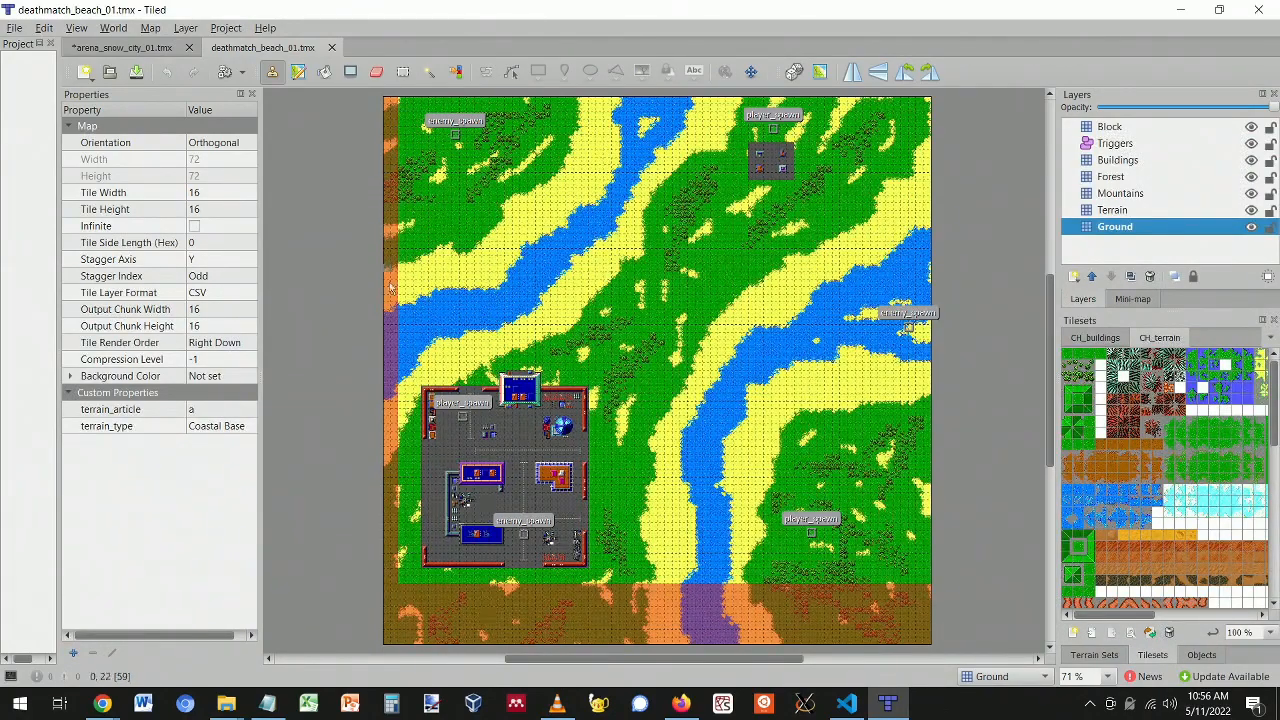
- Zoom in and out across the deathmatch beach map to inspect its layout
scroll(412, 480, down, 3)
scroll(437, 443, up, 2)
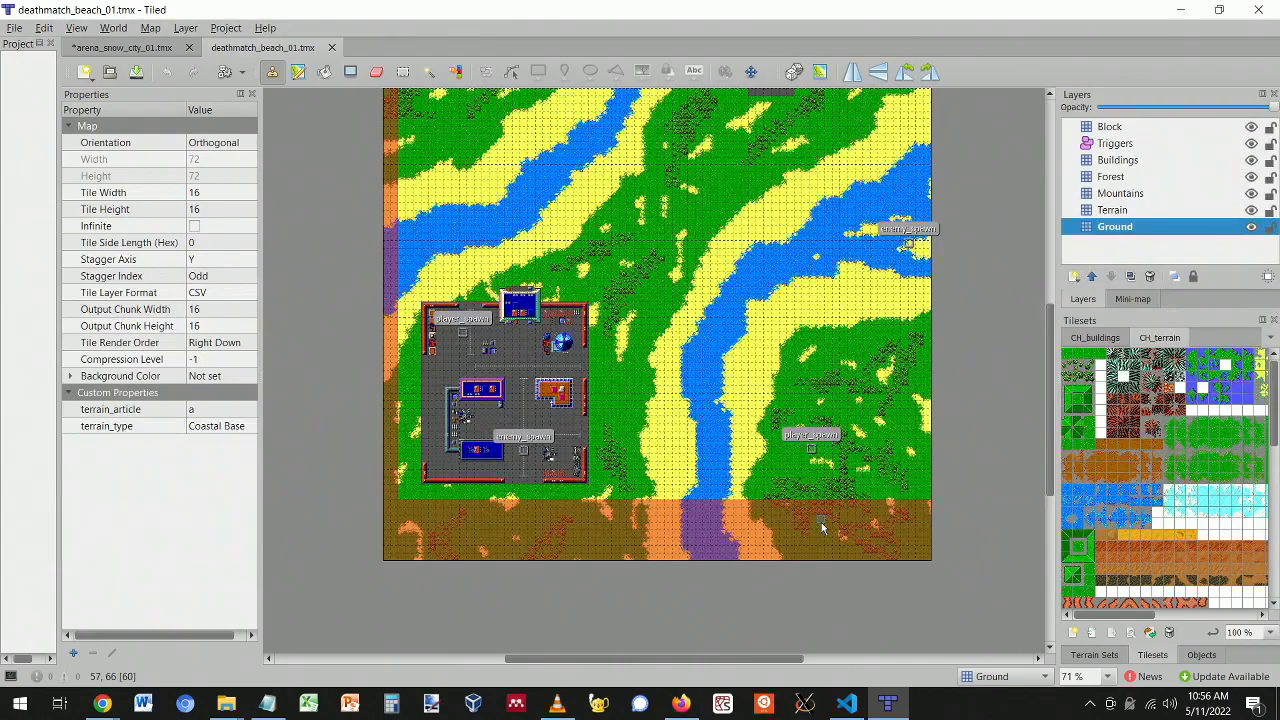
ctrl+scroll(650, 470, up, 3)
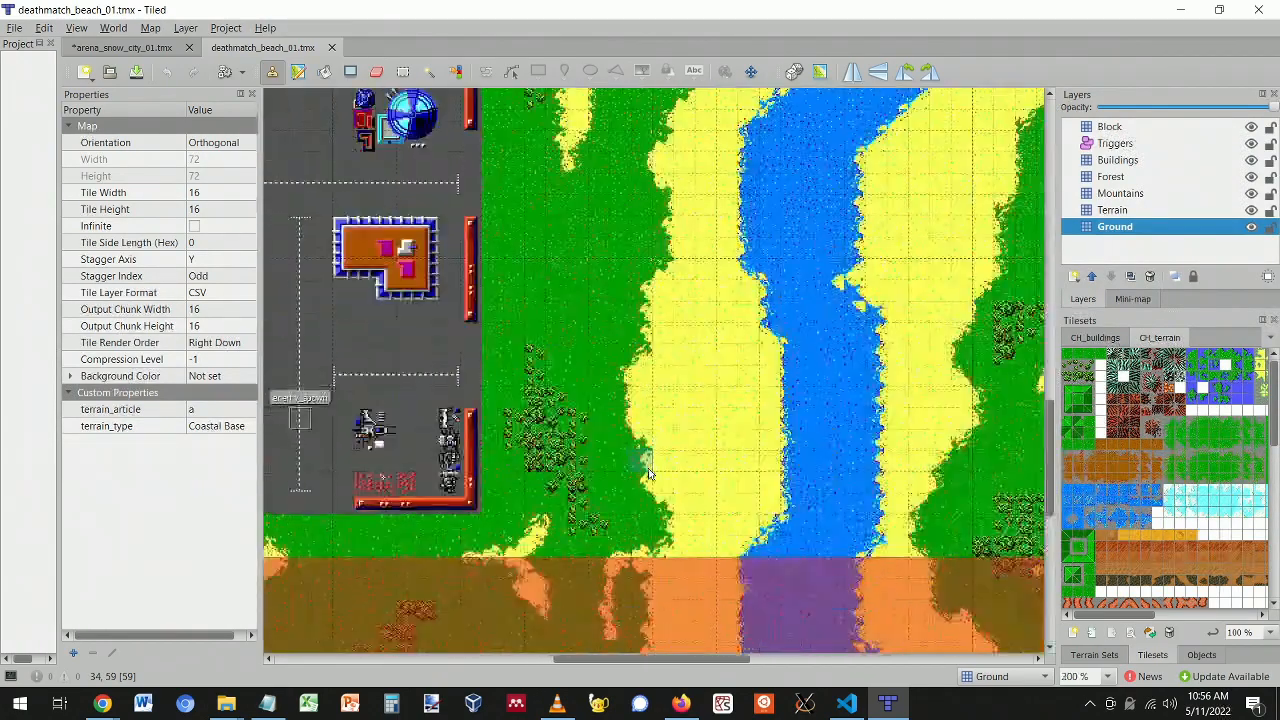
ctrl+scroll(650, 470, down, 3)
ctrl+scroll(645, 478, up, 2)
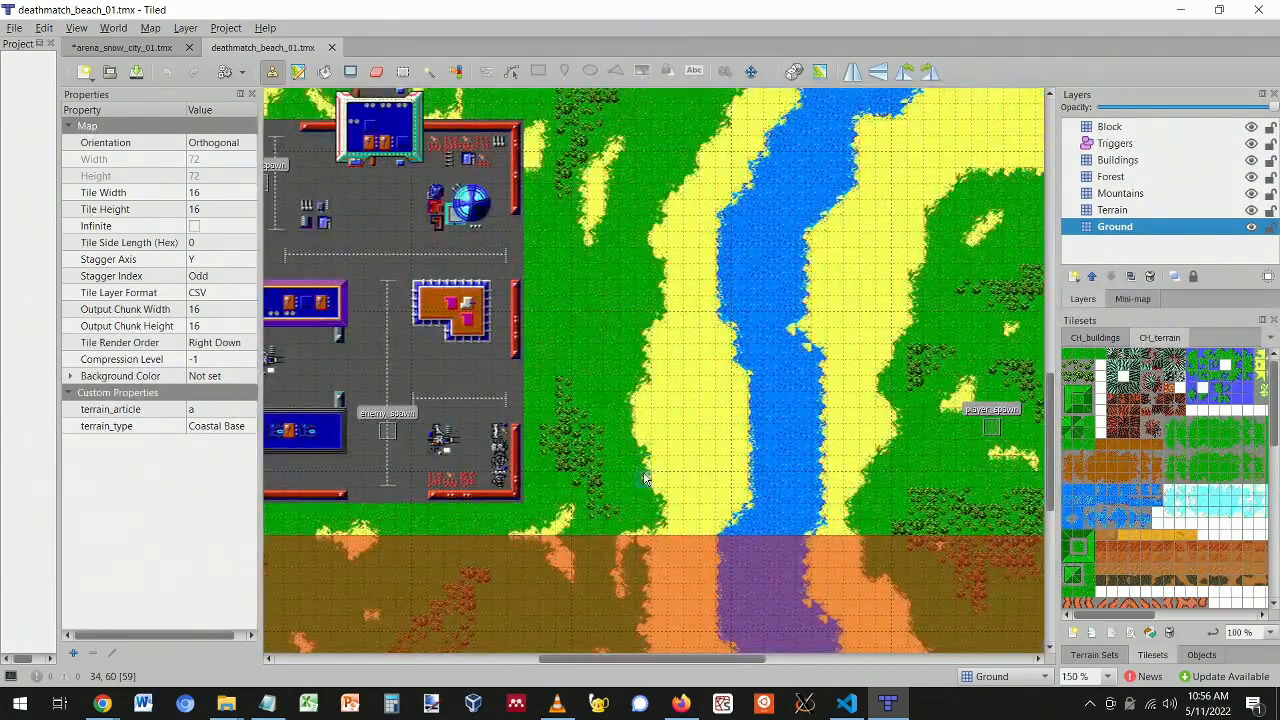
ctrl+scroll(645, 478, down, 1)
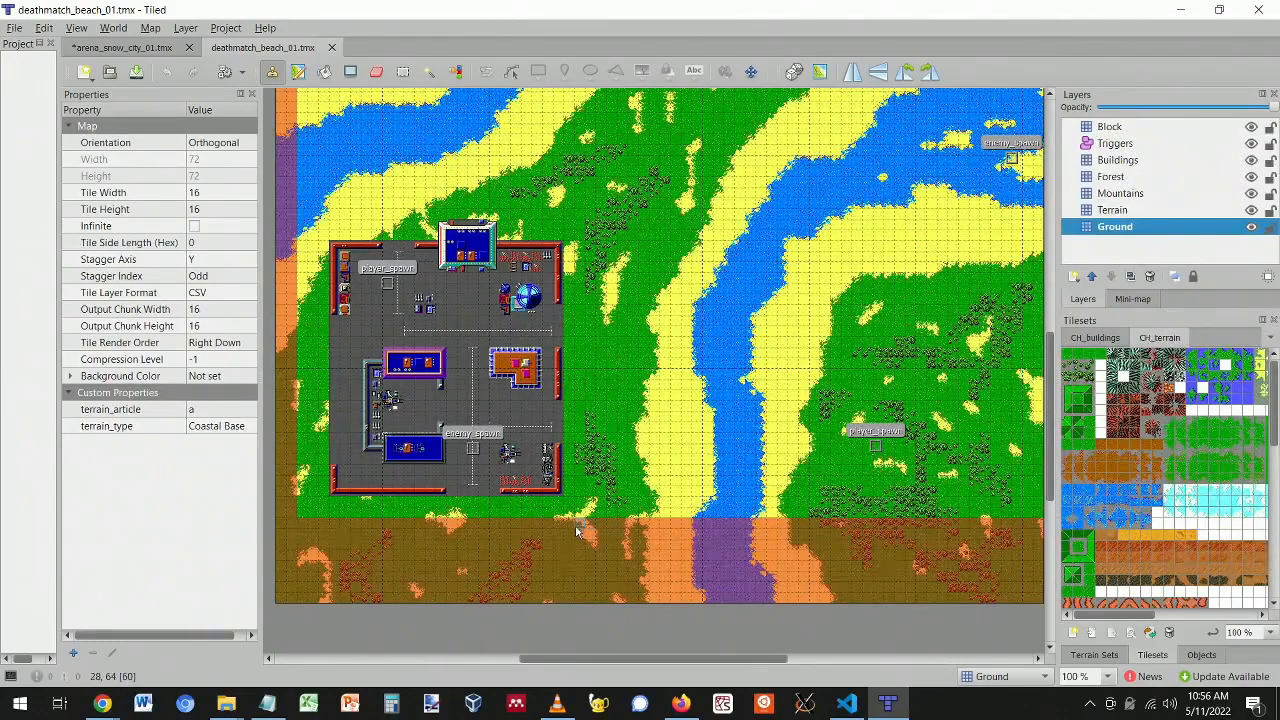
scroll(675, 490, down, 1)
scroll(678, 505, up, 1)
scroll(756, 530, up, 3)
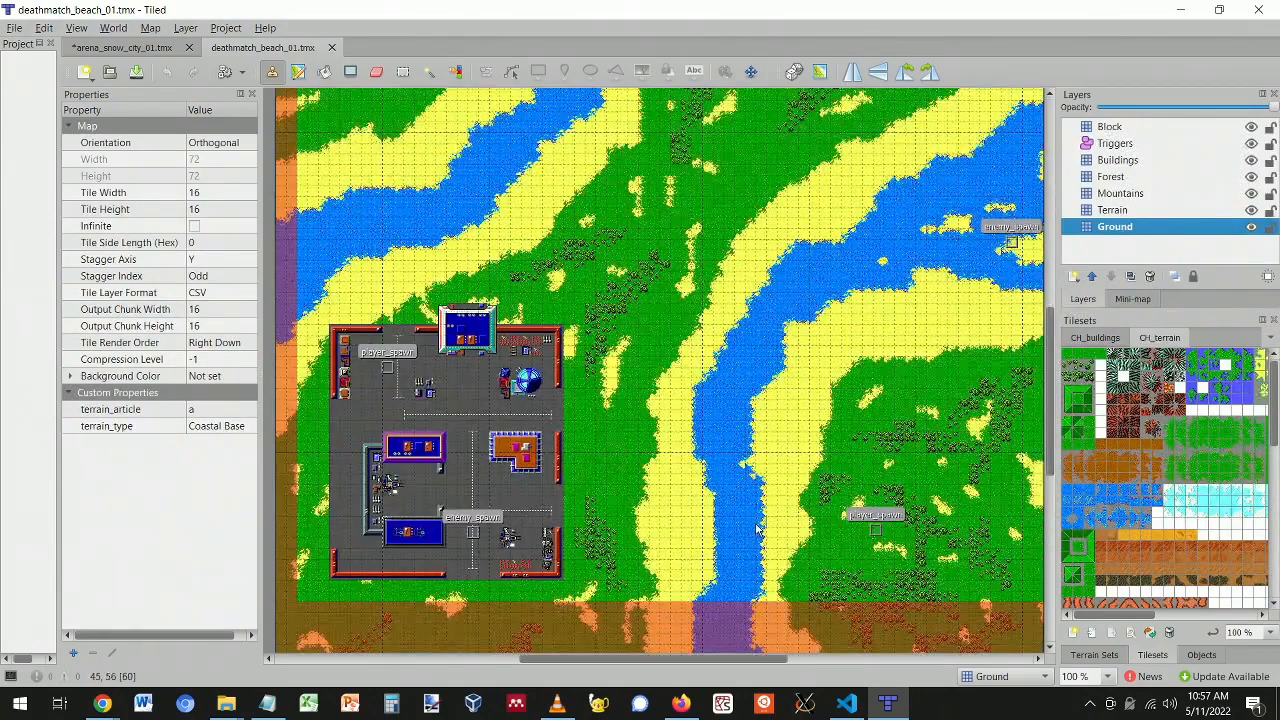
scroll(710, 470, down, 3)
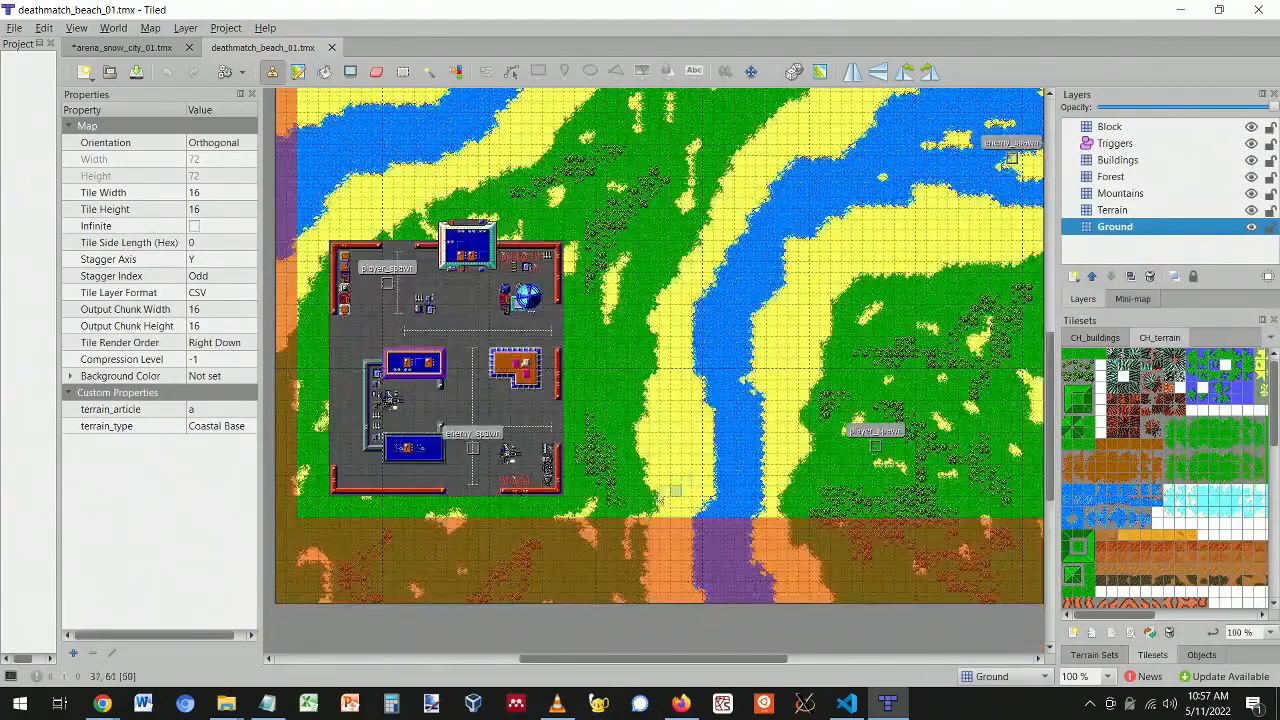
scroll(555, 430, up, 10)
scroll(555, 430, down, 5)
scroll(556, 428, down, 3)
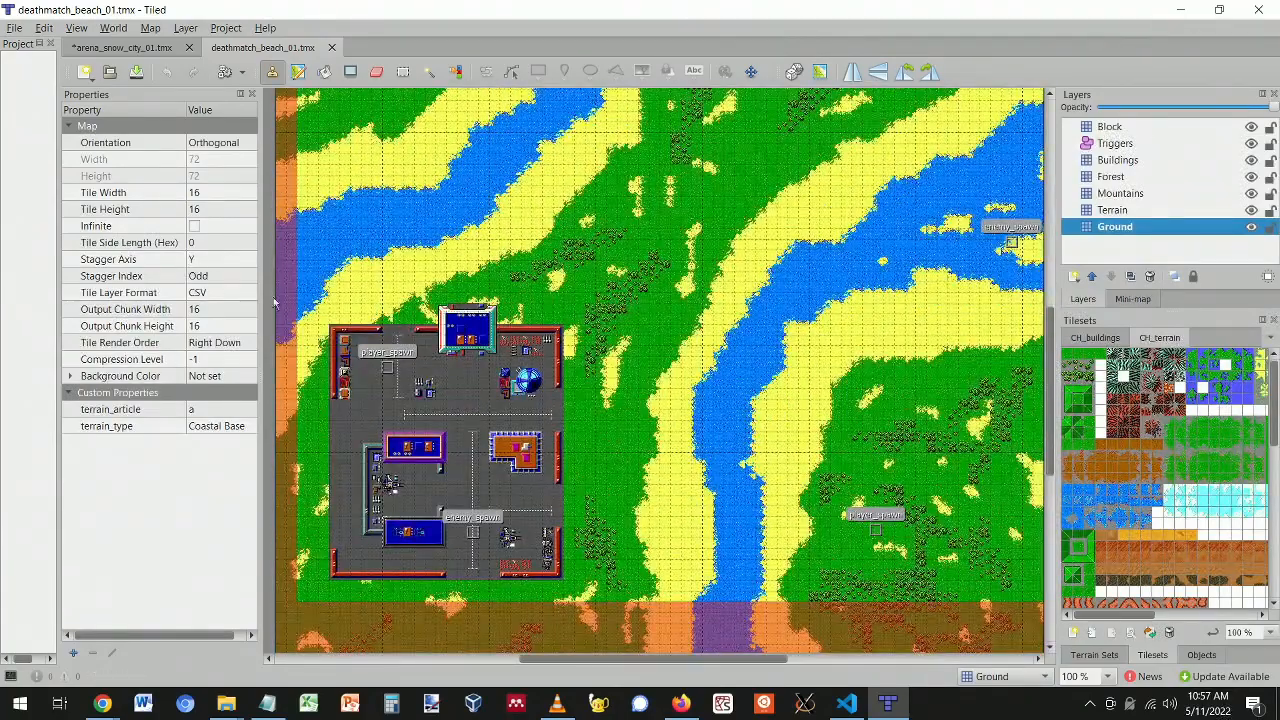
scroll(288, 300, up, 3)
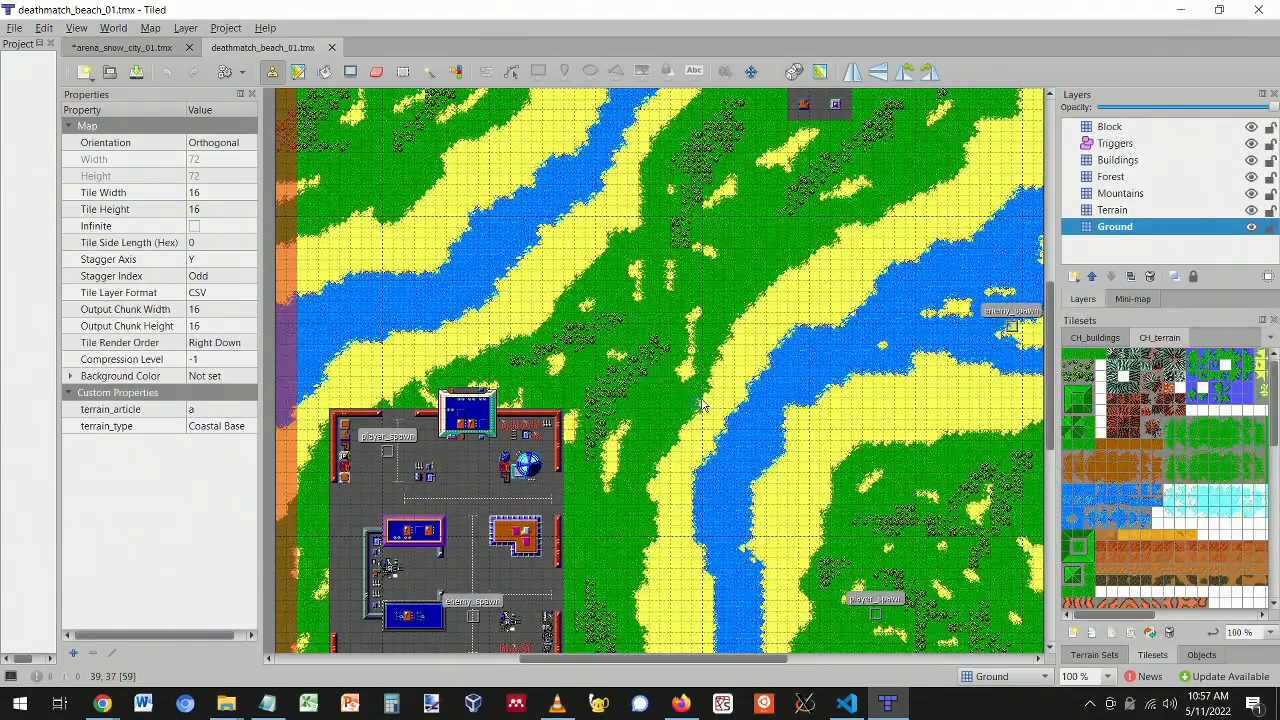
scroll(594, 340, down, 3)
scroll(594, 340, down, 5)
scroll(650, 360, up, 10)
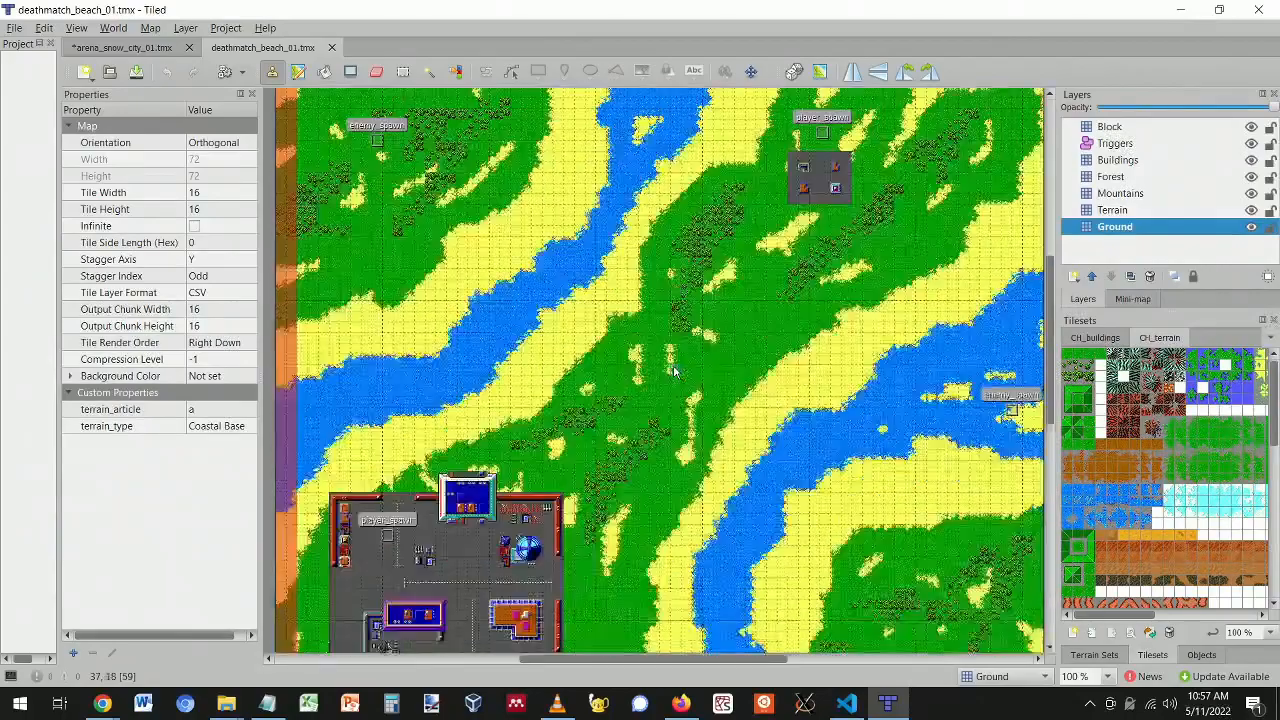
scroll(674, 370, down, 6)
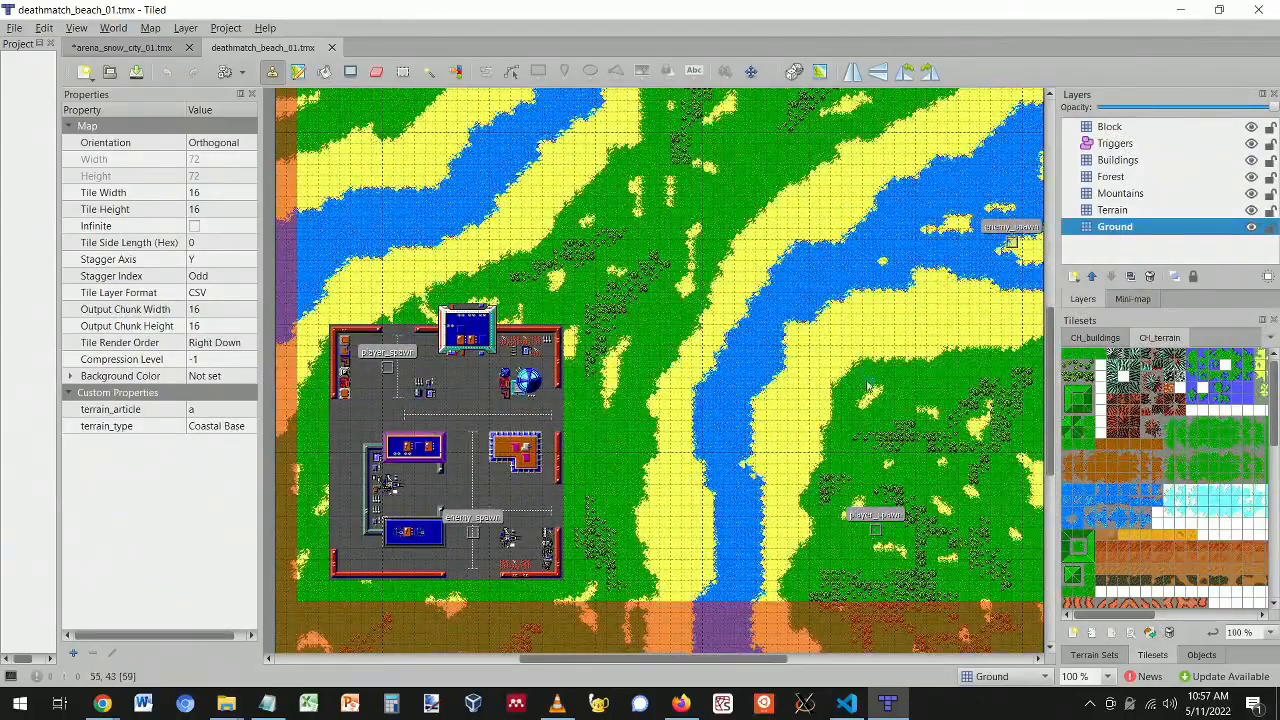
scroll(826, 377, up, 6)
scroll(826, 377, down, 2)
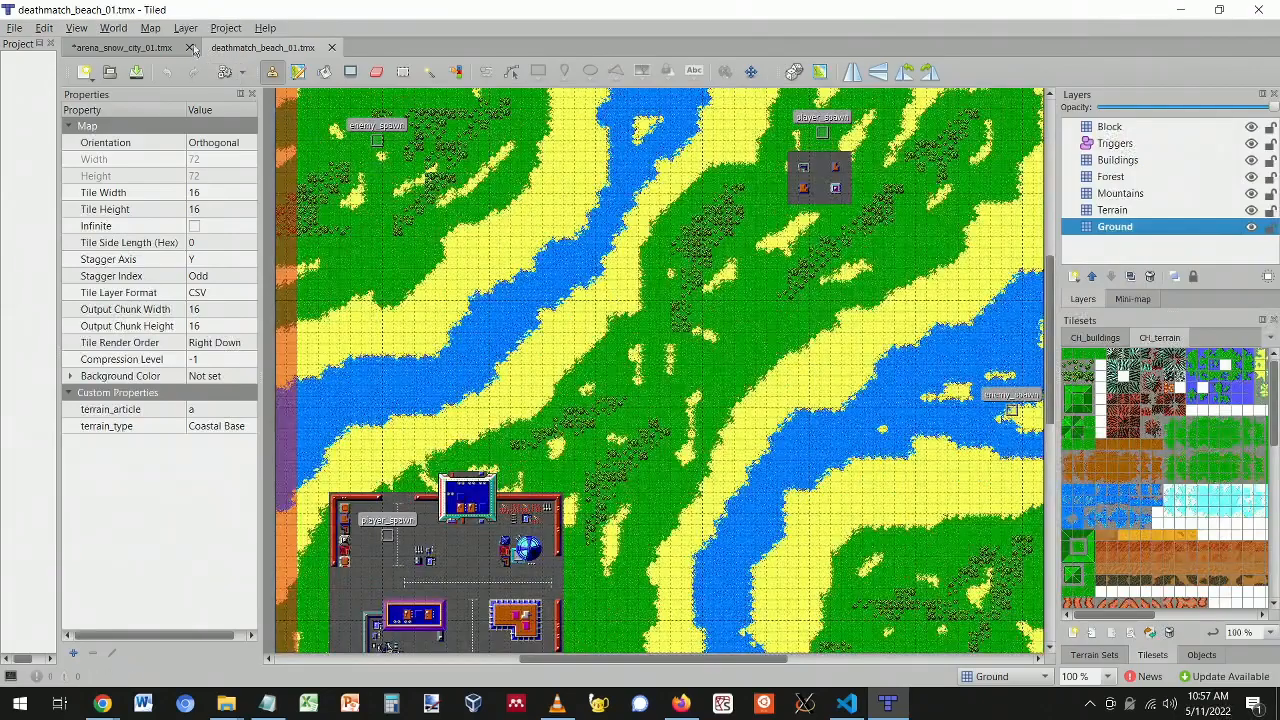
- Glance at the snow city arena map, return to the beach map, and open the New dropdown
click(124, 47)
scroll(746, 266, up, 3)
scroll(700, 285, down, 3)
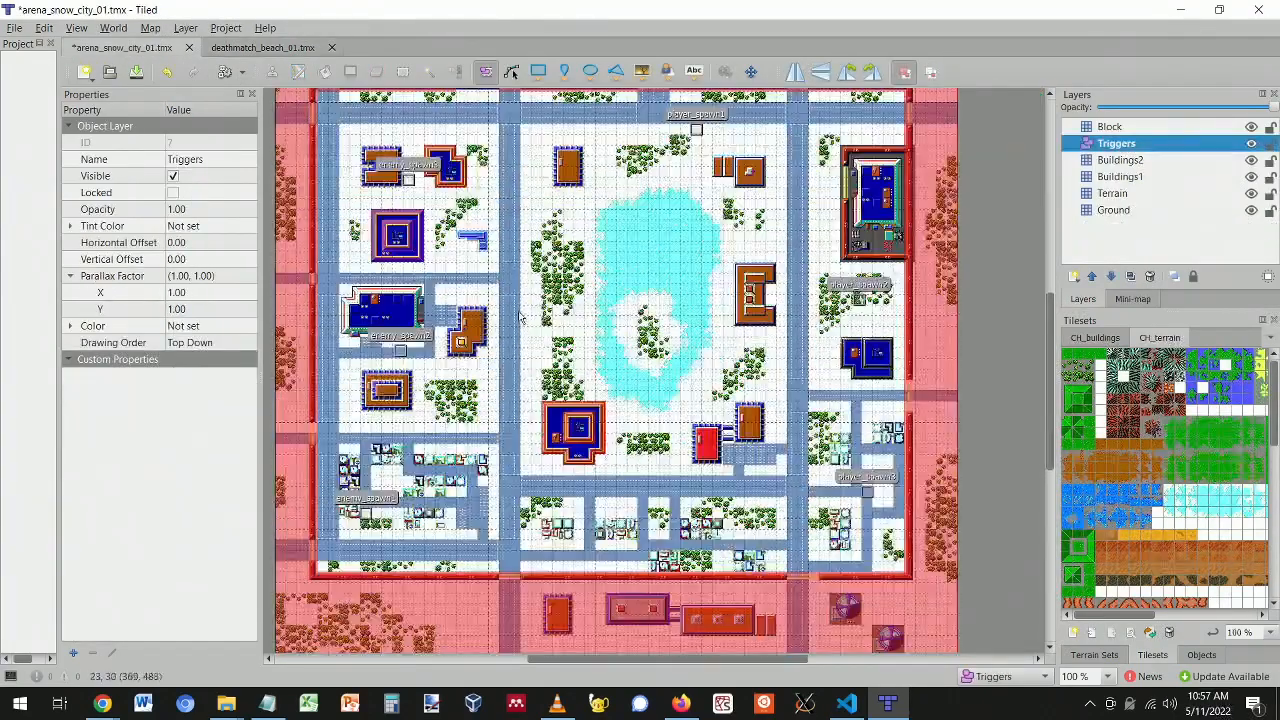
scroll(610, 250, up, 2)
click(236, 48)
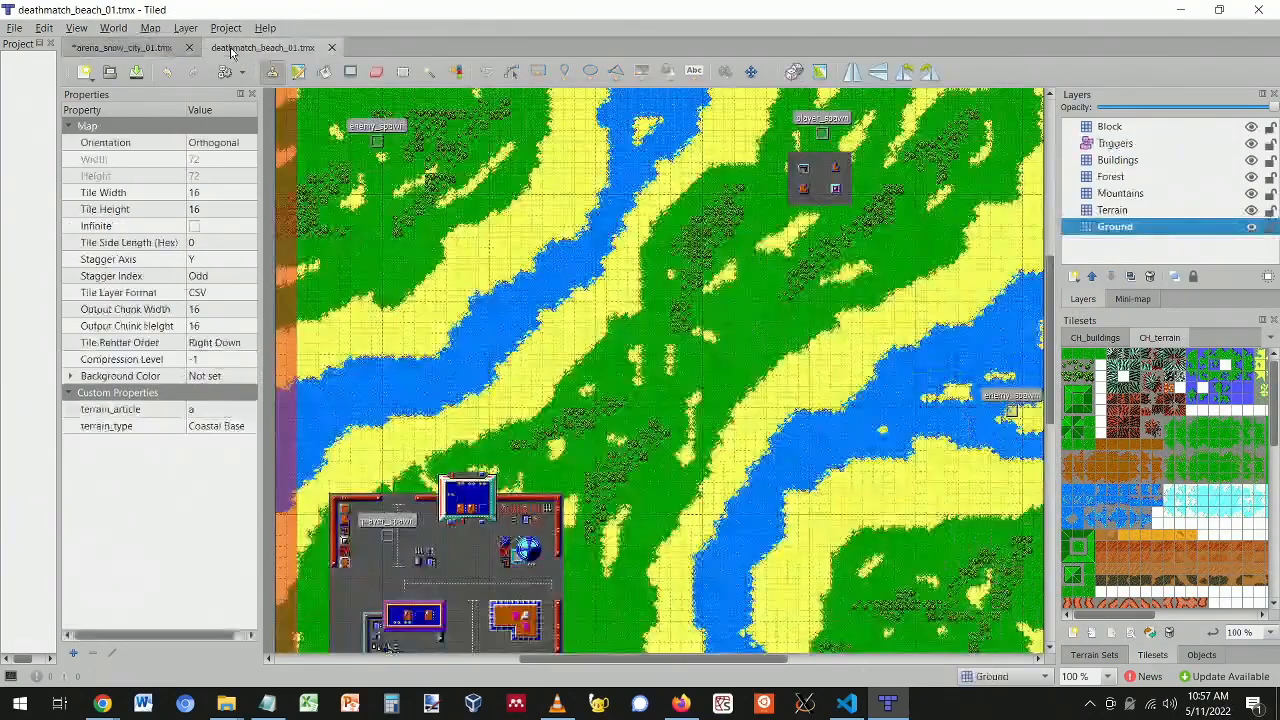
click(85, 72)
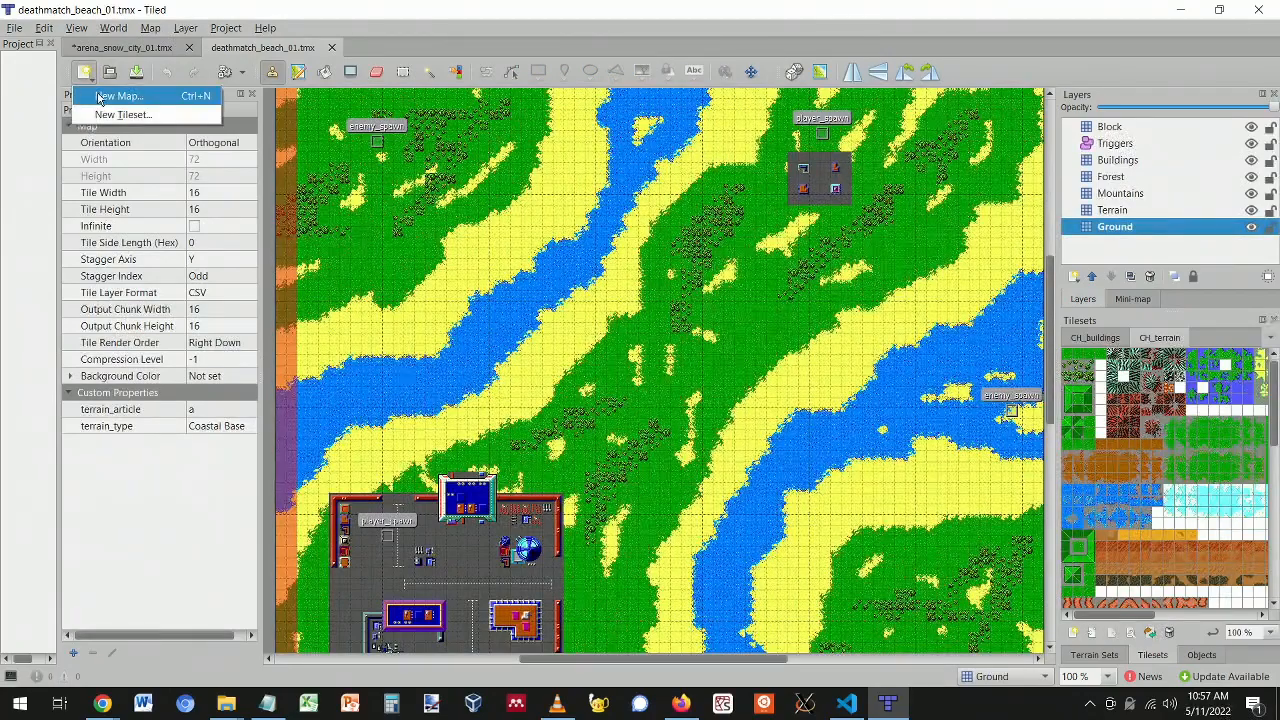
- Start a new map, move its settings dialog aside, then cancel it
click(118, 96)
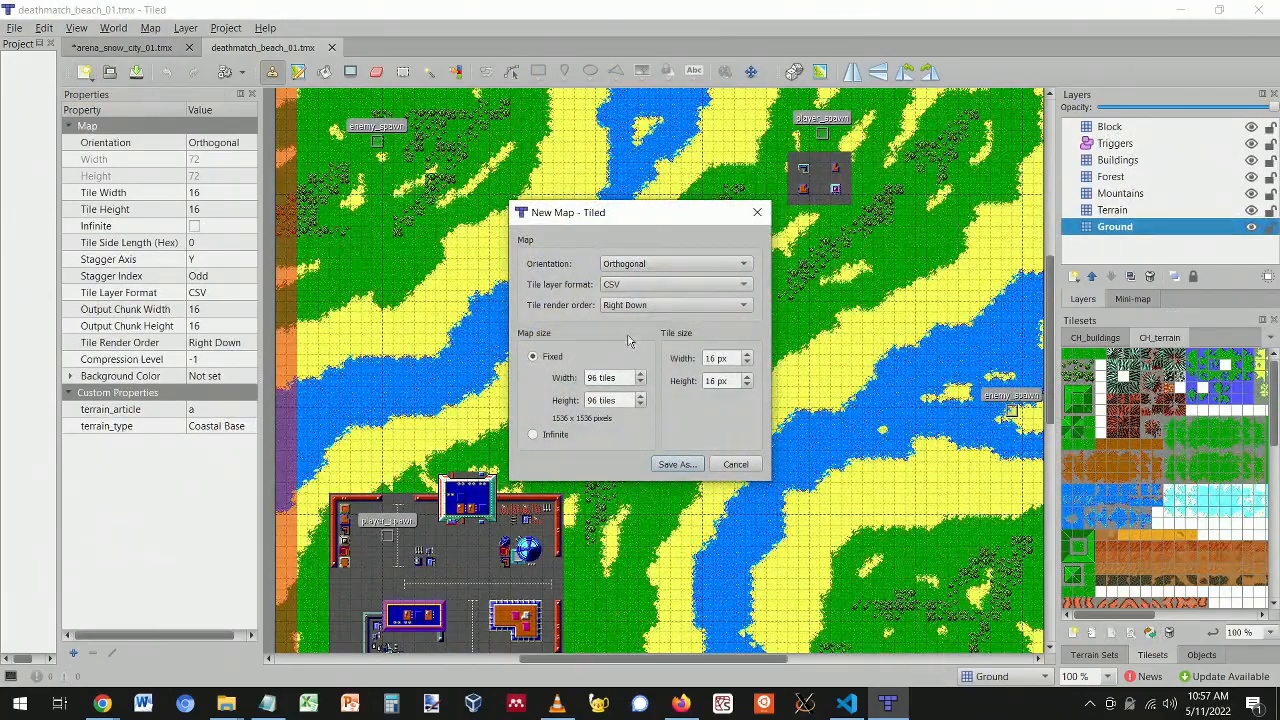
drag(643, 217, 868, 195)
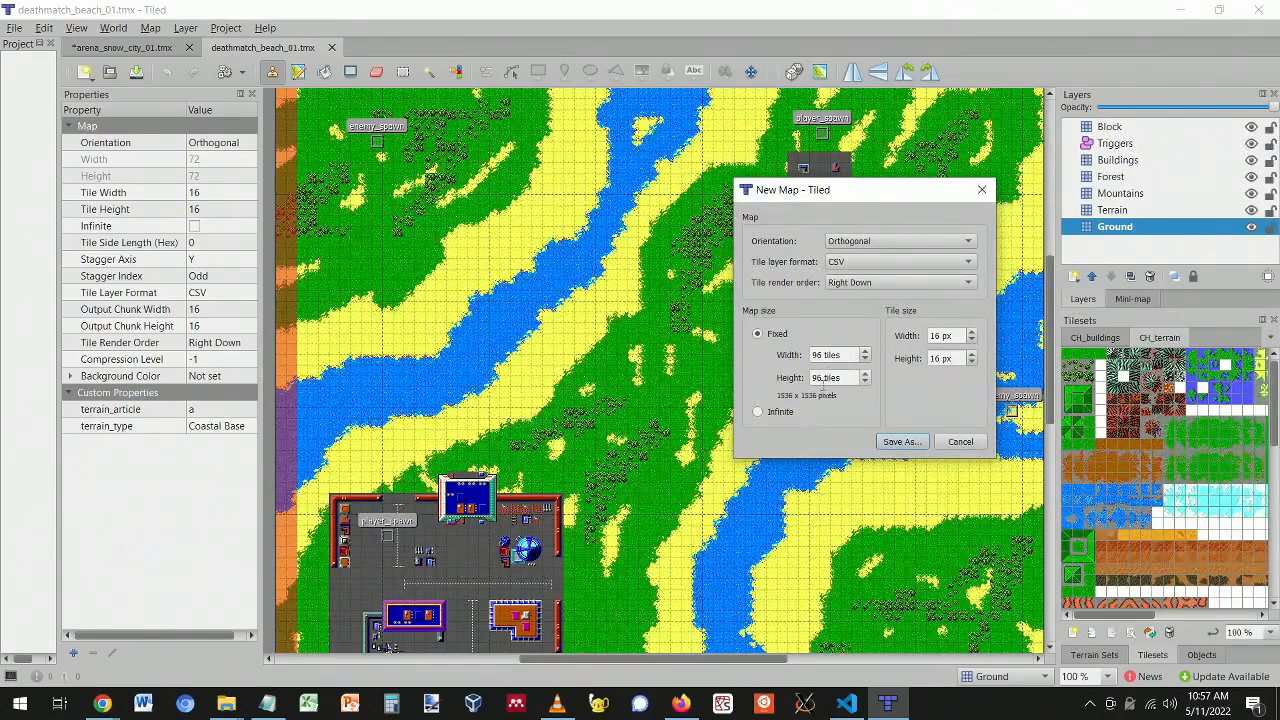
click(958, 442)
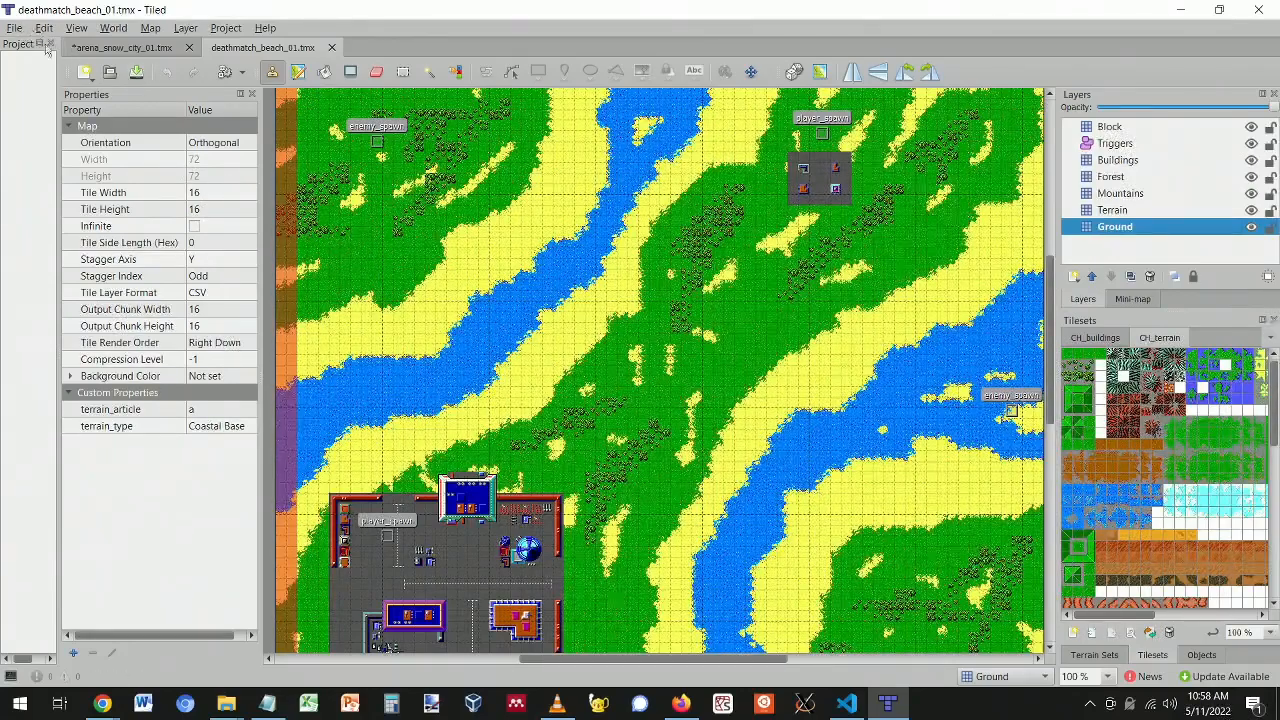
- Create a new 128×128-tile map with 16 px tiles and proceed to Save As
click(86, 74)
click(110, 96)
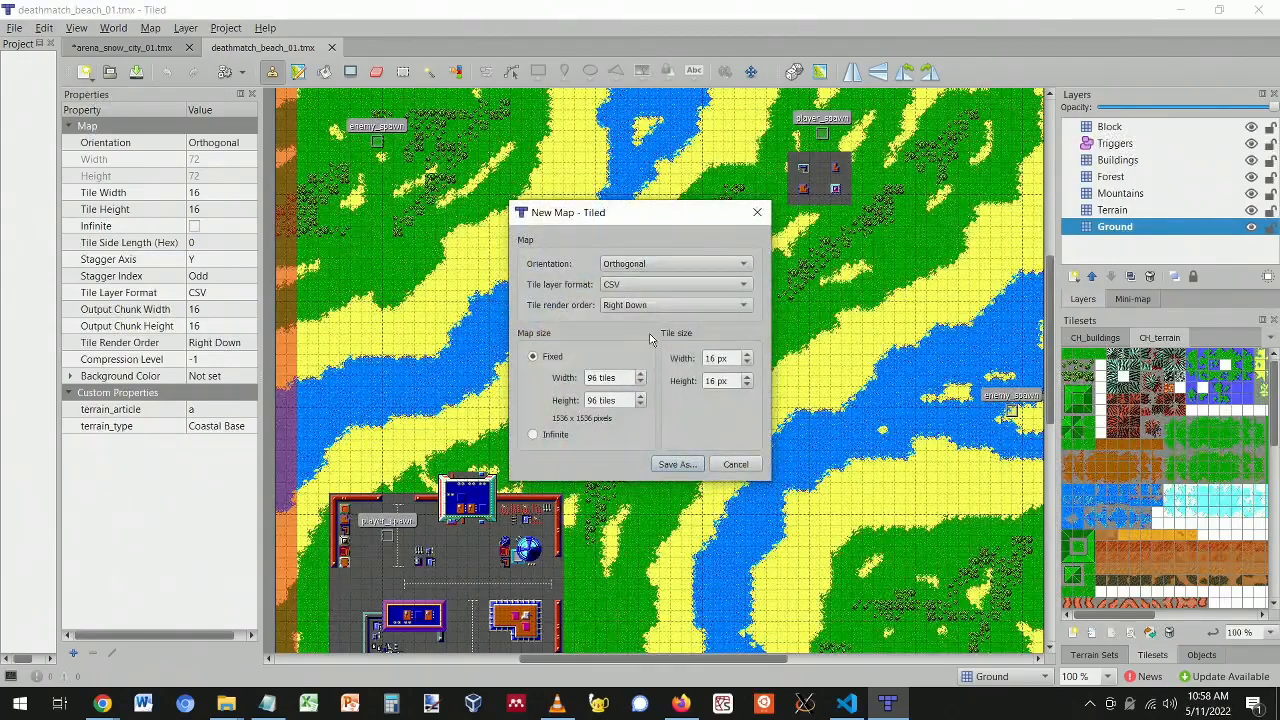
double_click(591, 377)
text(128)
double_click(591, 400)
text(128)
click(601, 377)
key(Up)
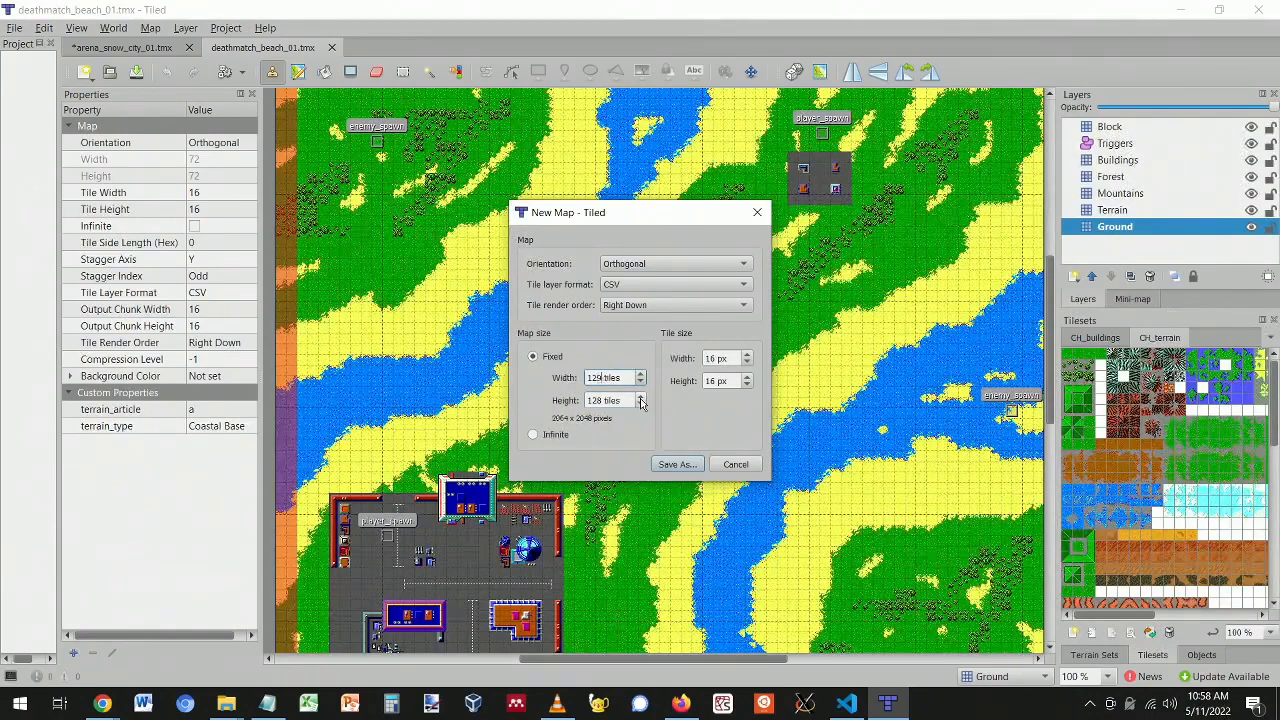
key(Down)
click(676, 465)
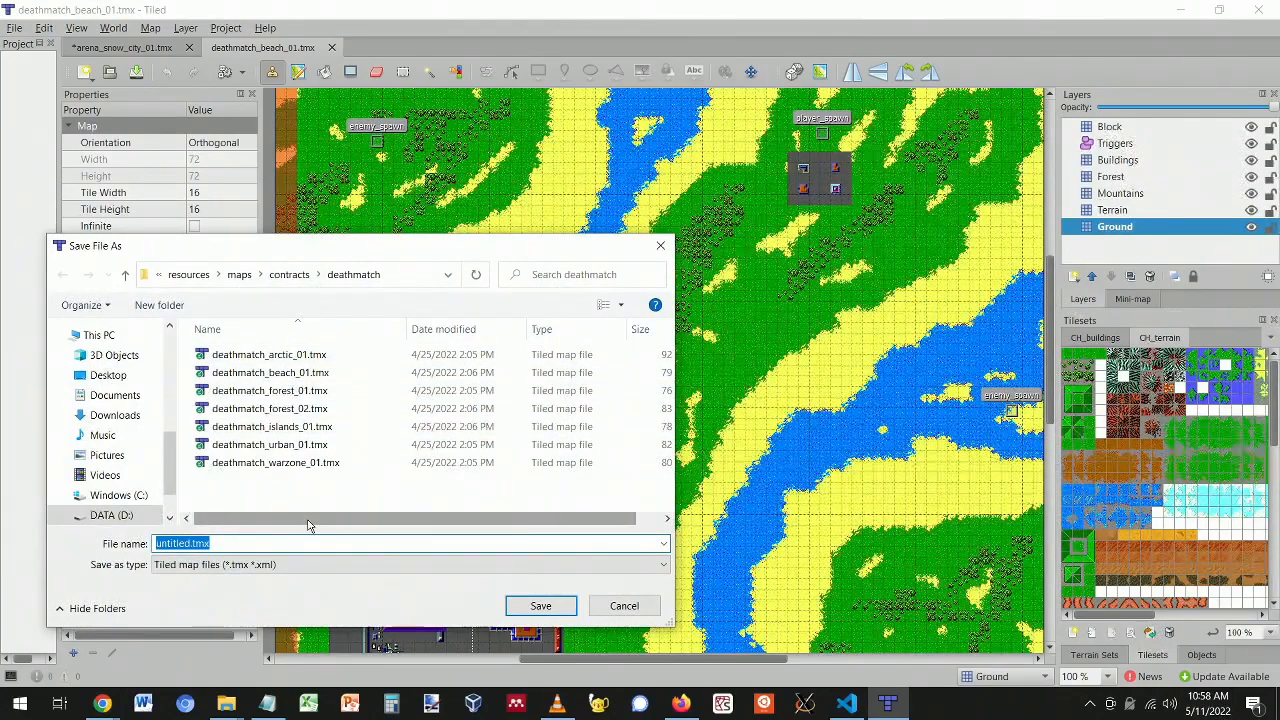
- Enter the file name deathmatch_forest_base and save the empty 128×128 map as .tmx
text(deathmatch_)
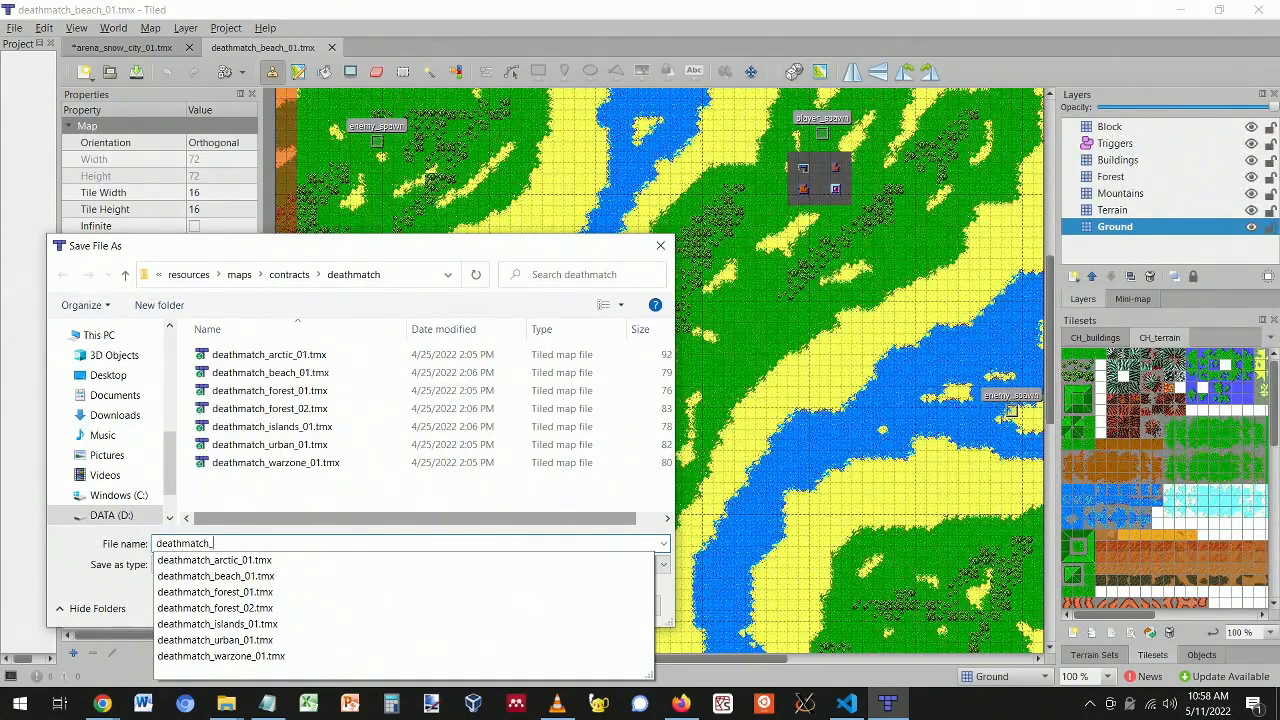
text(forest_base)
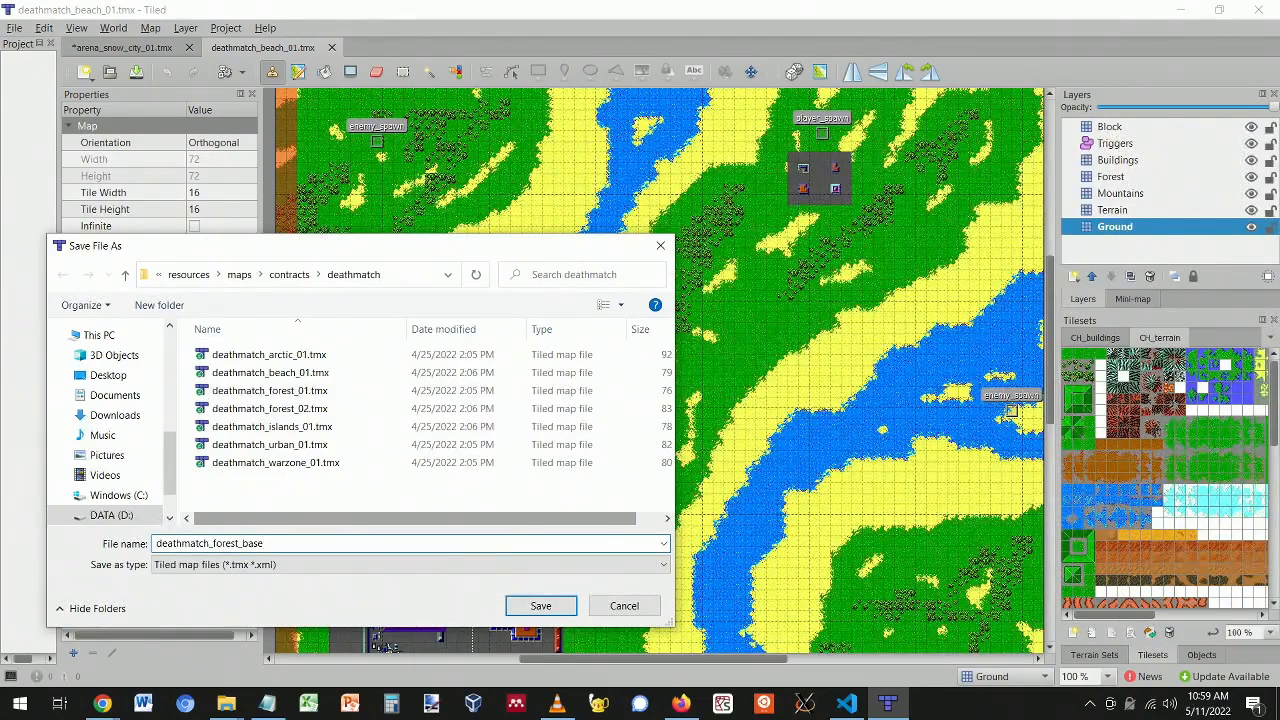
key(Return)
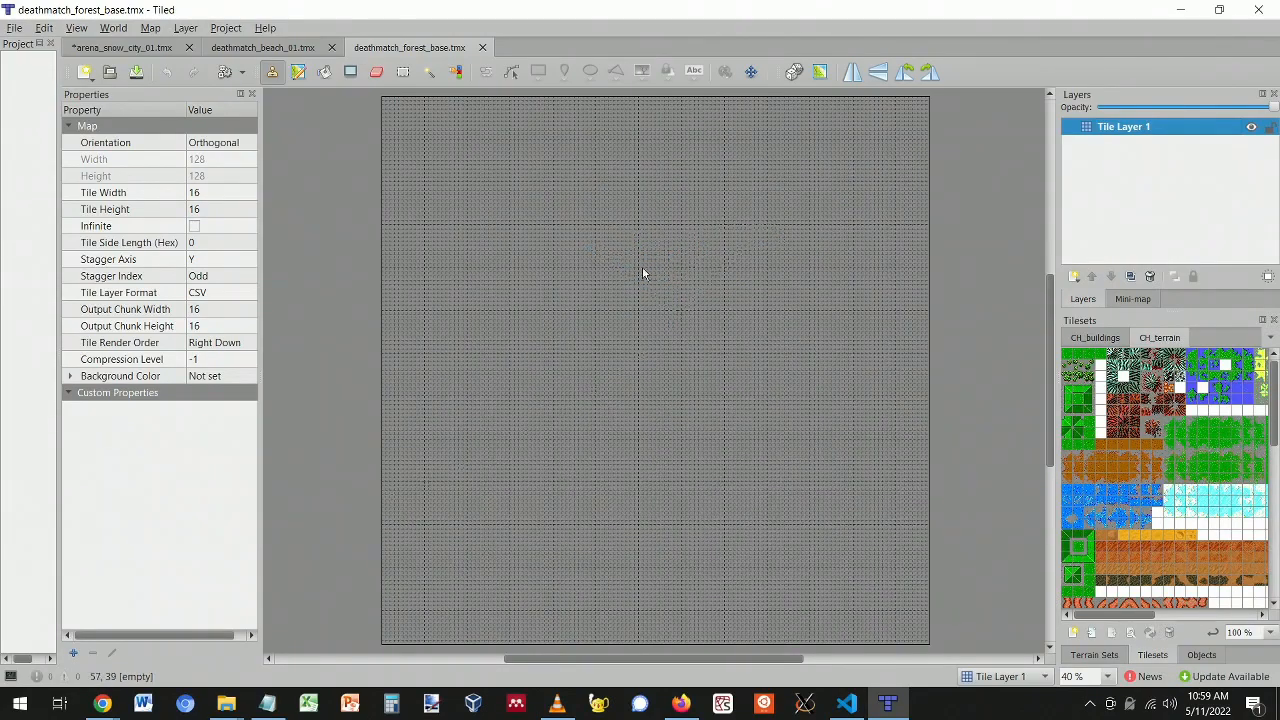
- Change Tile Layer 1's name to Ground in its Layer Properties
ctrl+scroll(652, 275, up, 5)
ctrl+scroll(652, 278, down, 4)
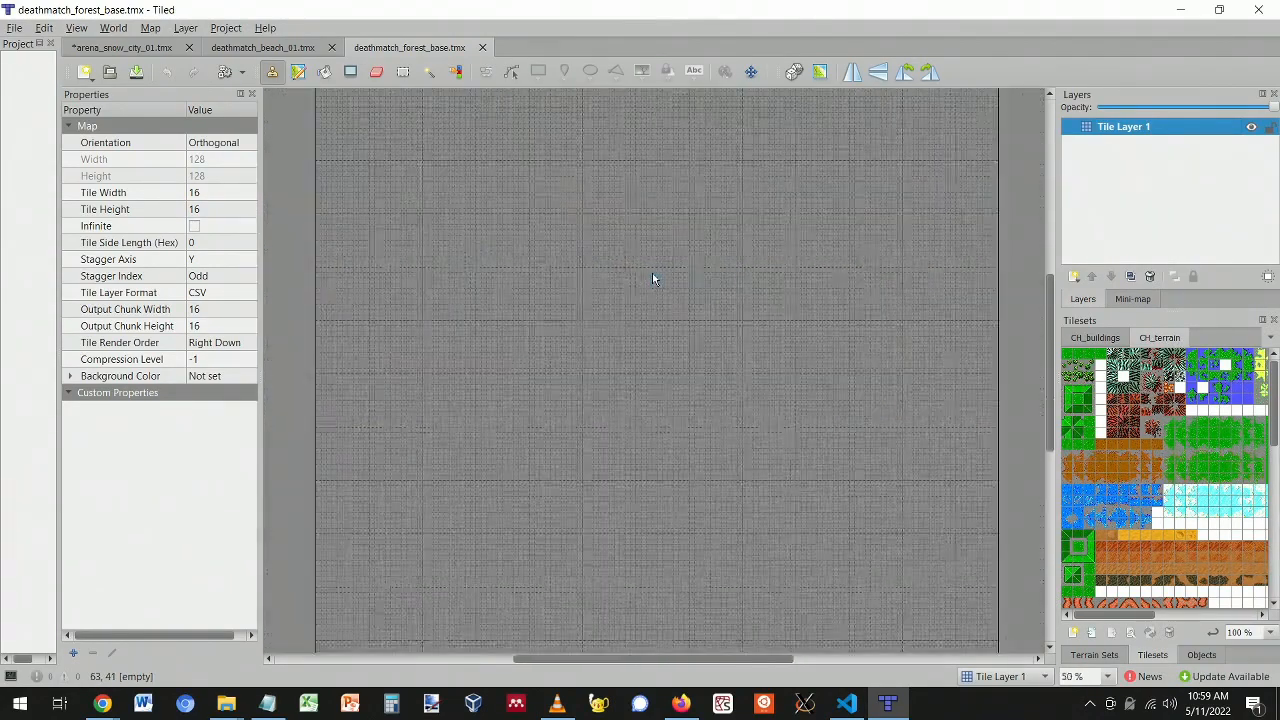
right_click(1119, 130)
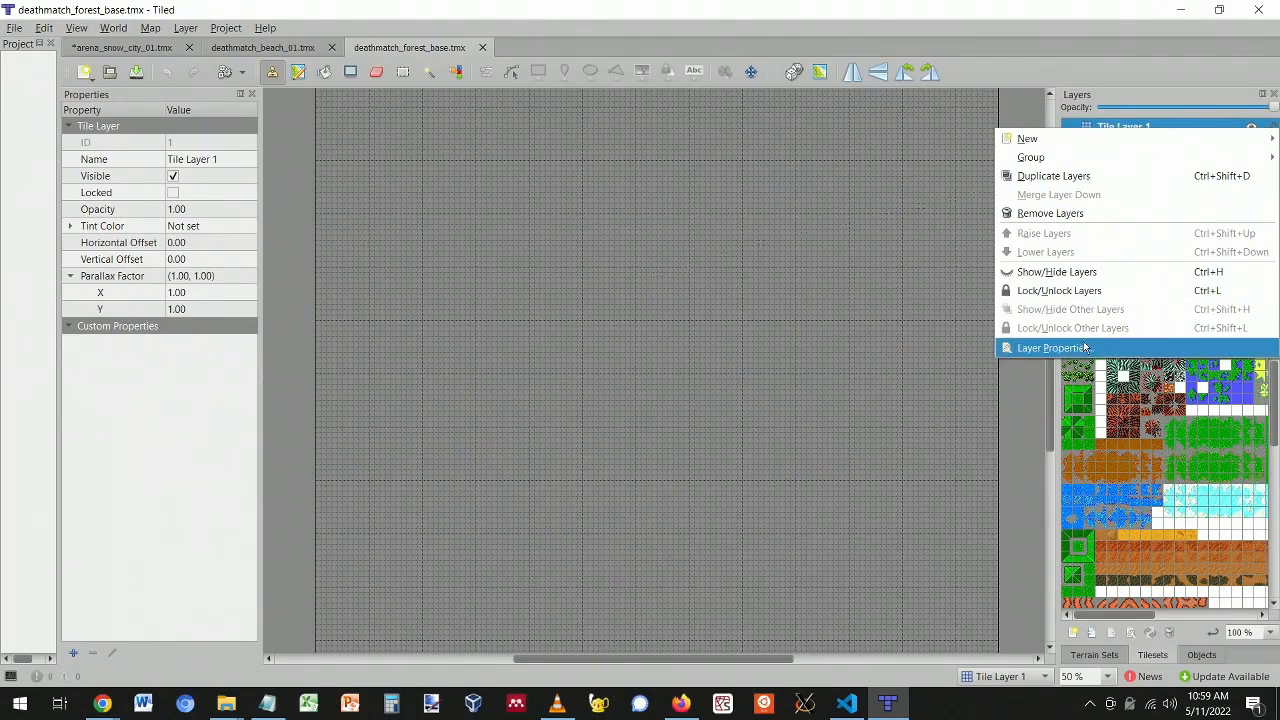
click(1152, 122)
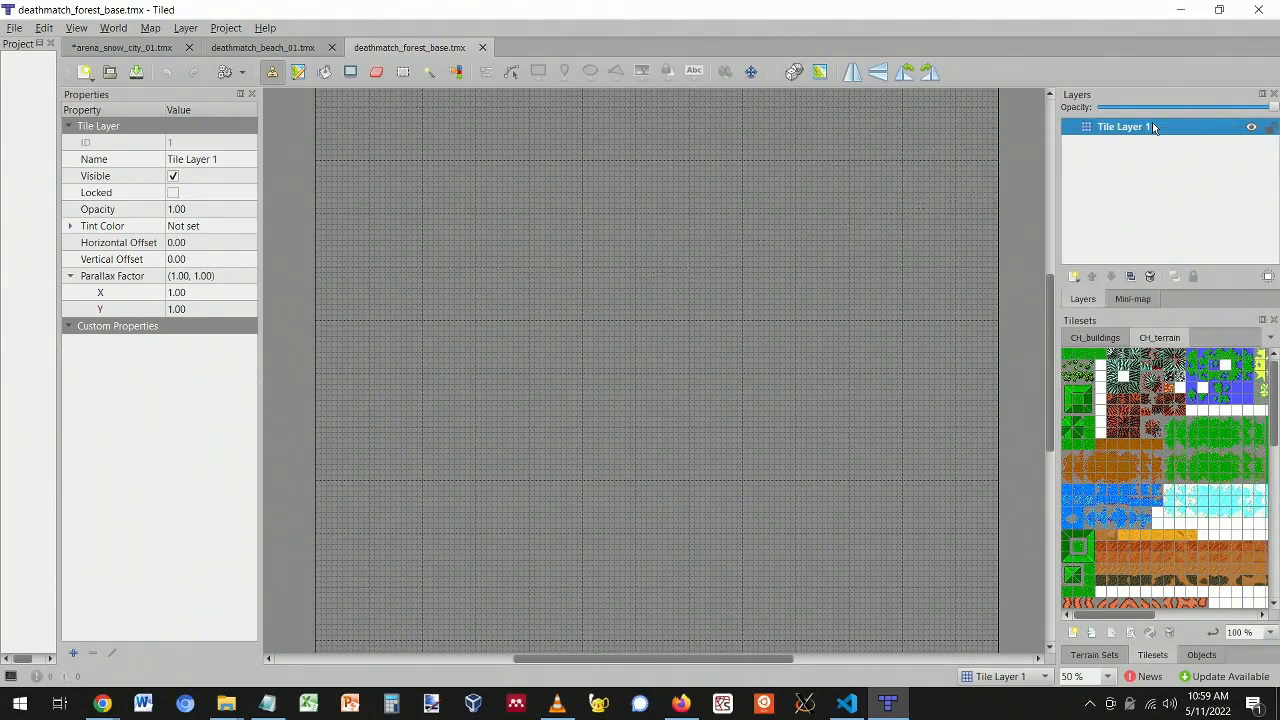
click(237, 160)
text(Ground)
key(Return)
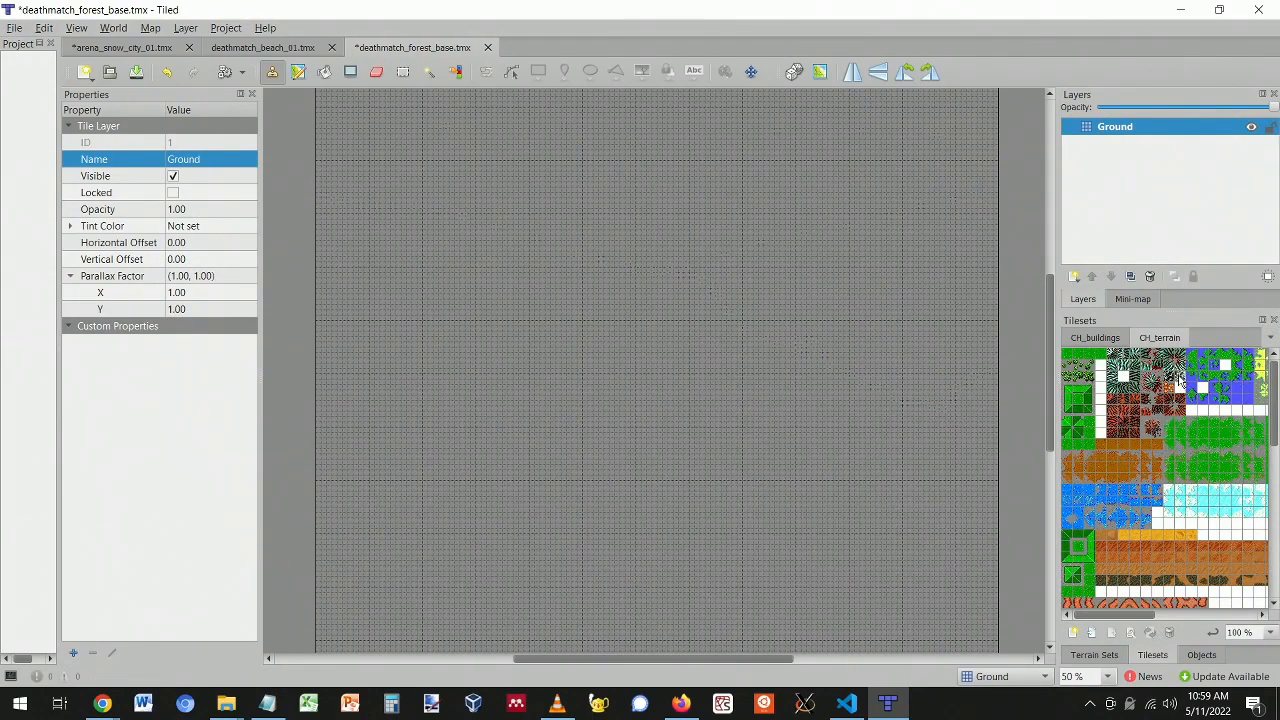
- Scroll and adjust the Tilesets panel to view the CH_buildings and CH_terrain tilesets
ctrl+scroll(1100, 615, up, 2)
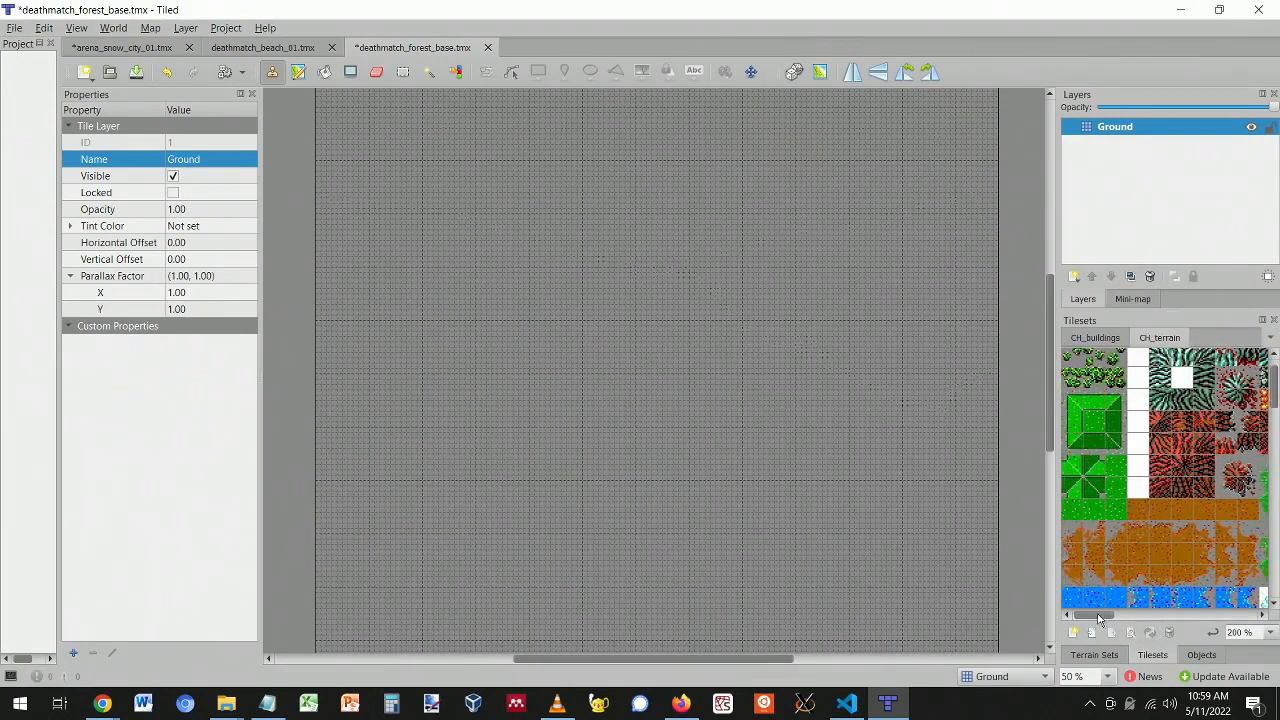
scroll(1125, 495, up, 1)
drag(1095, 617, 1066, 610)
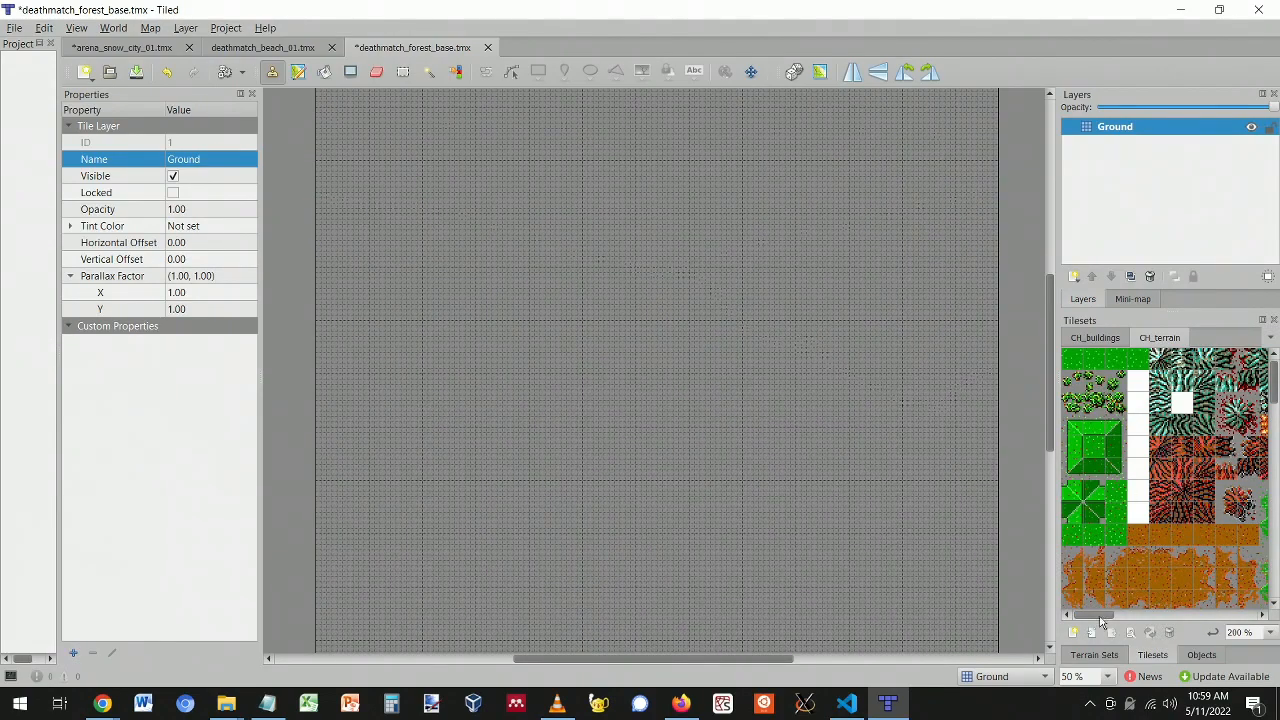
mouse_move(1100, 618)
mouse_down()
mouse_move(1132, 618)
mouse_move(1088, 615)
mouse_up()
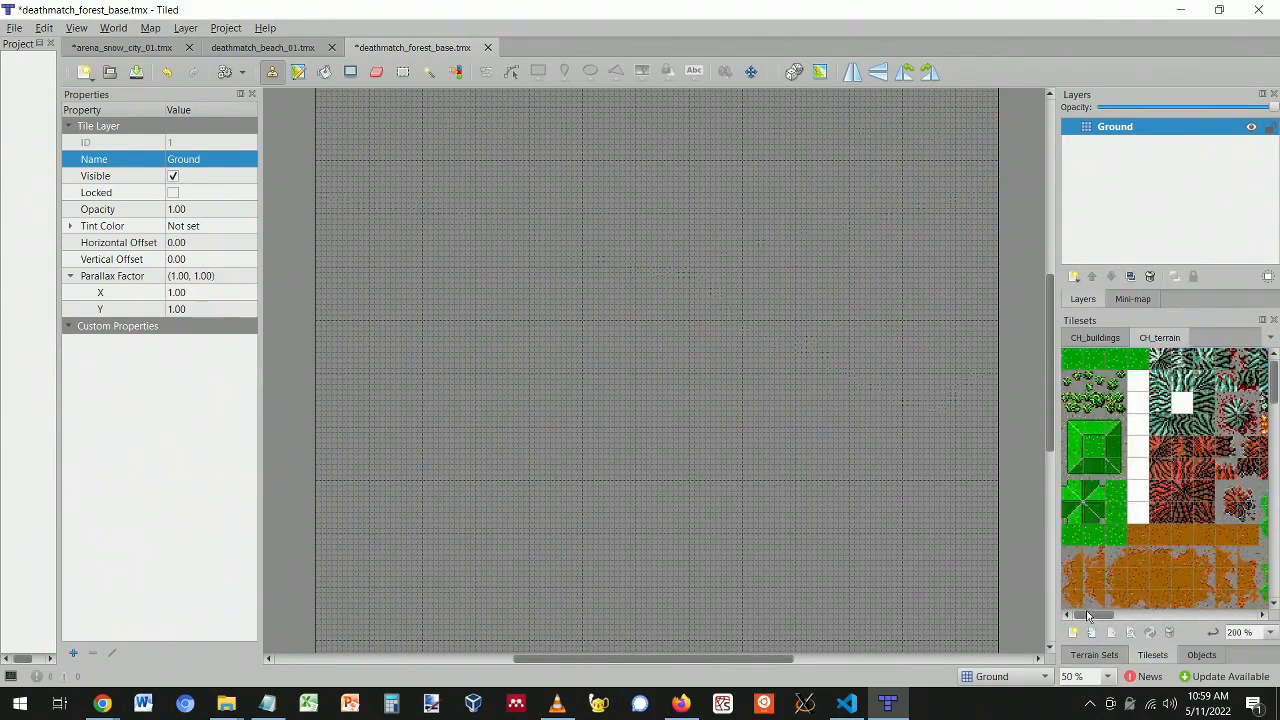
- Inspect green CH_terrain tiles' elevation, flammable and speed properties
click(1119, 494)
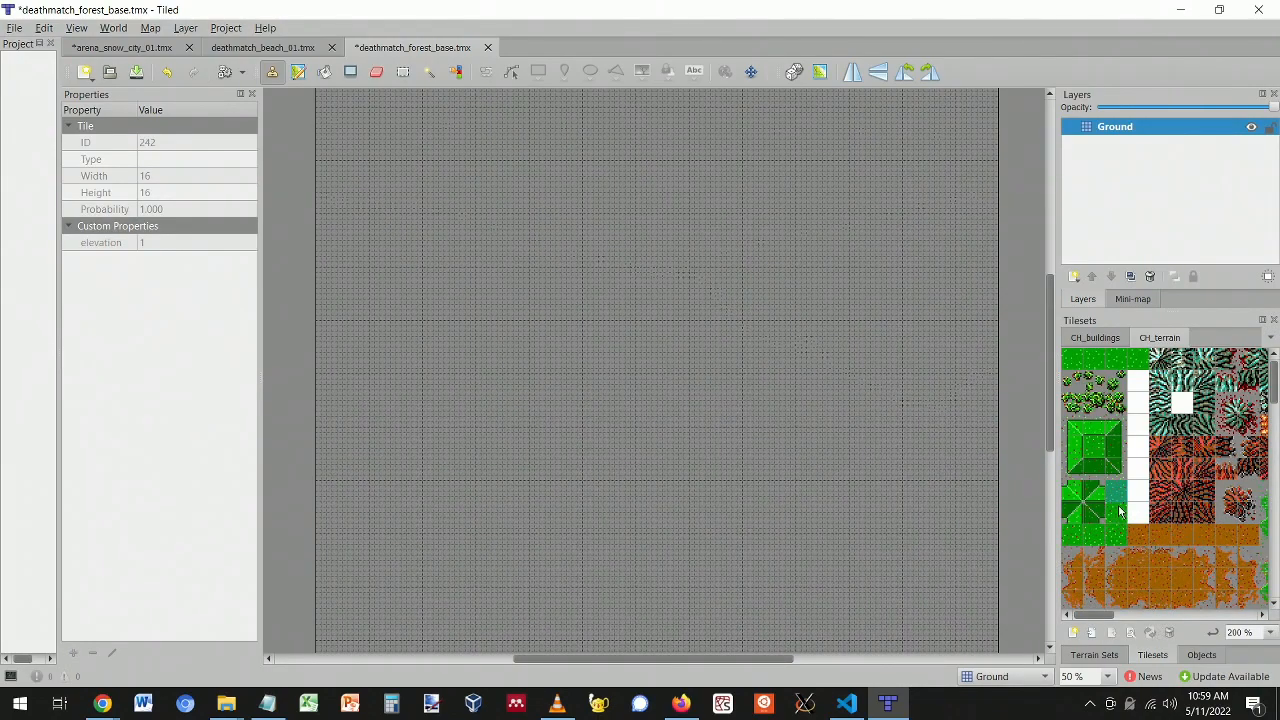
drag(1064, 420, 1122, 540)
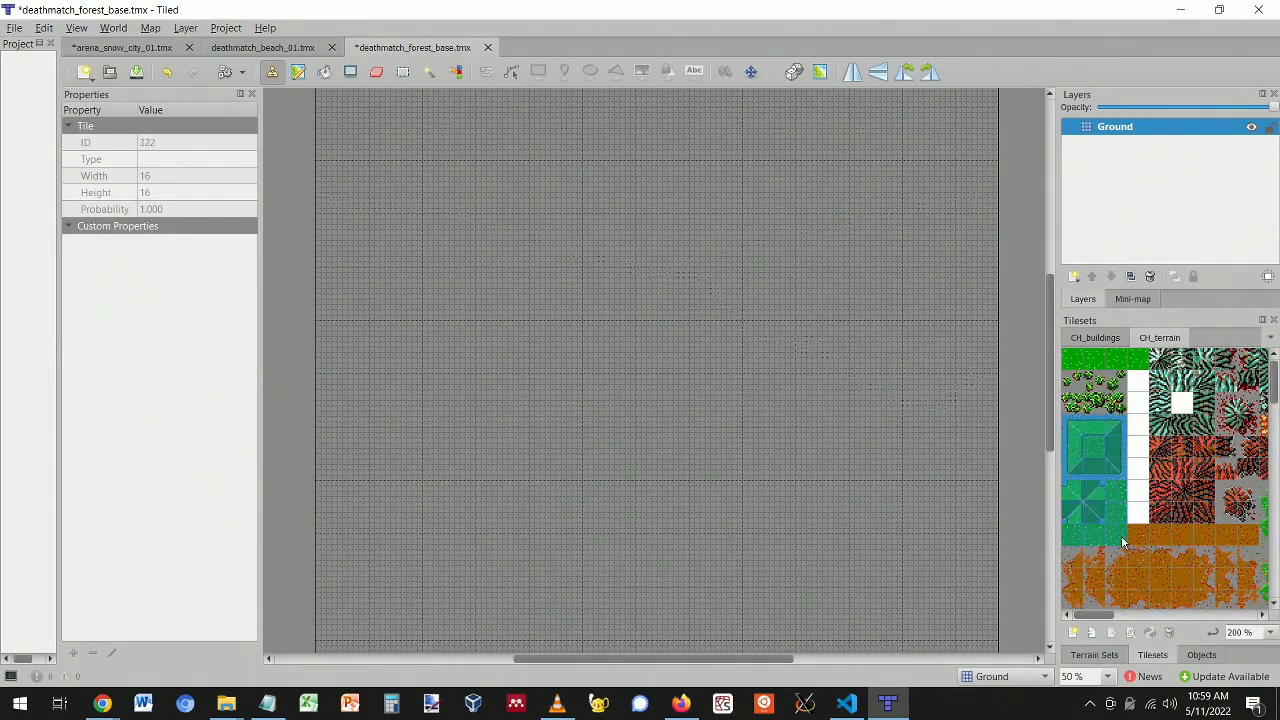
click(1117, 492)
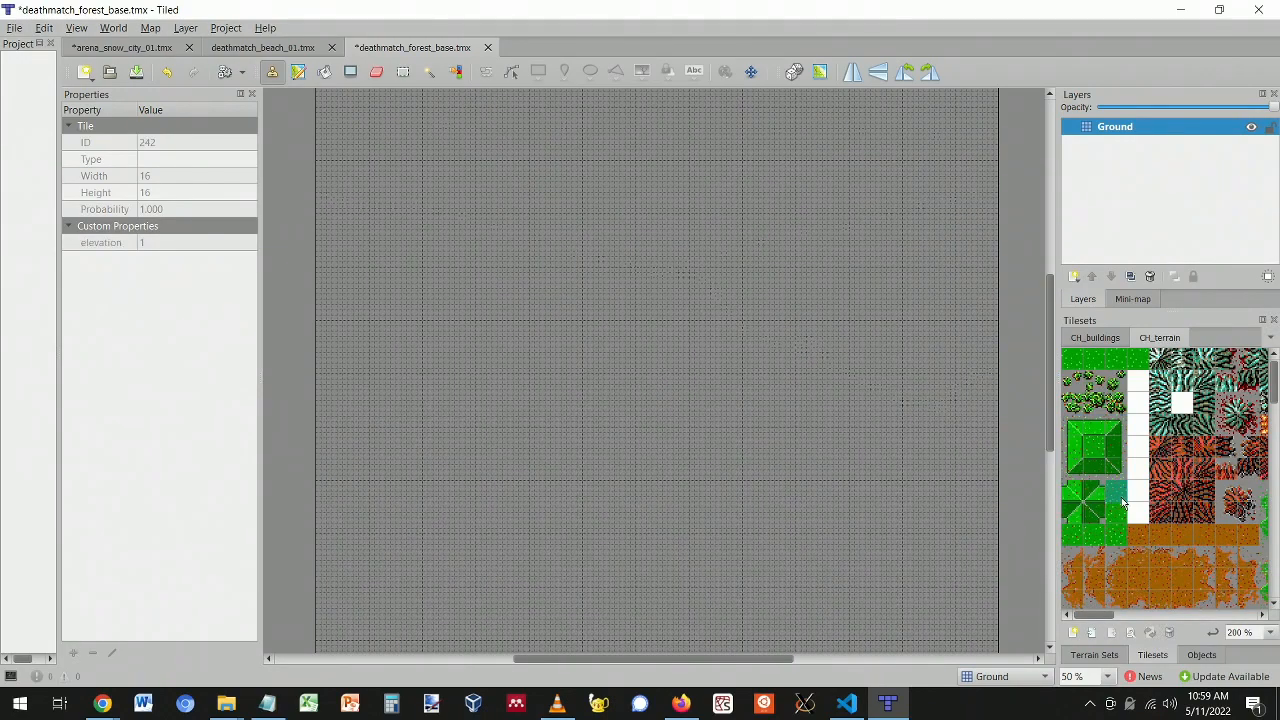
key(Up)
click(1094, 450)
drag(1117, 486, 1119, 534)
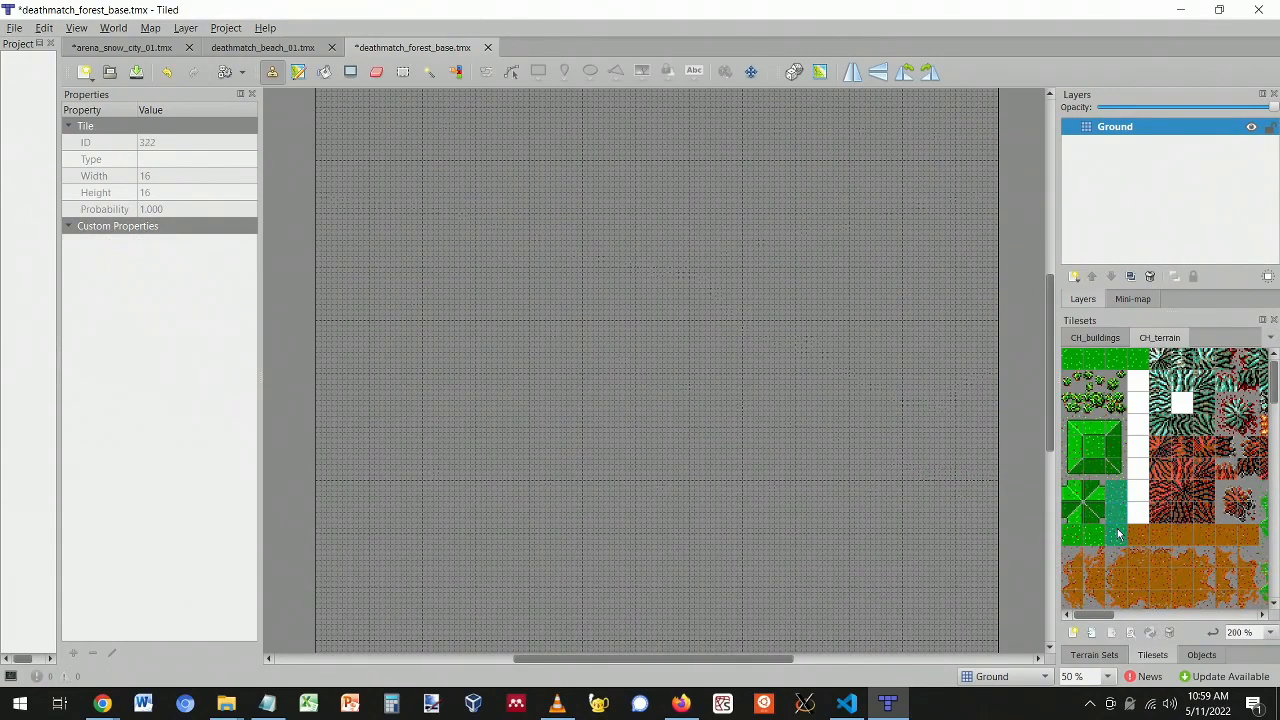
click(1071, 380)
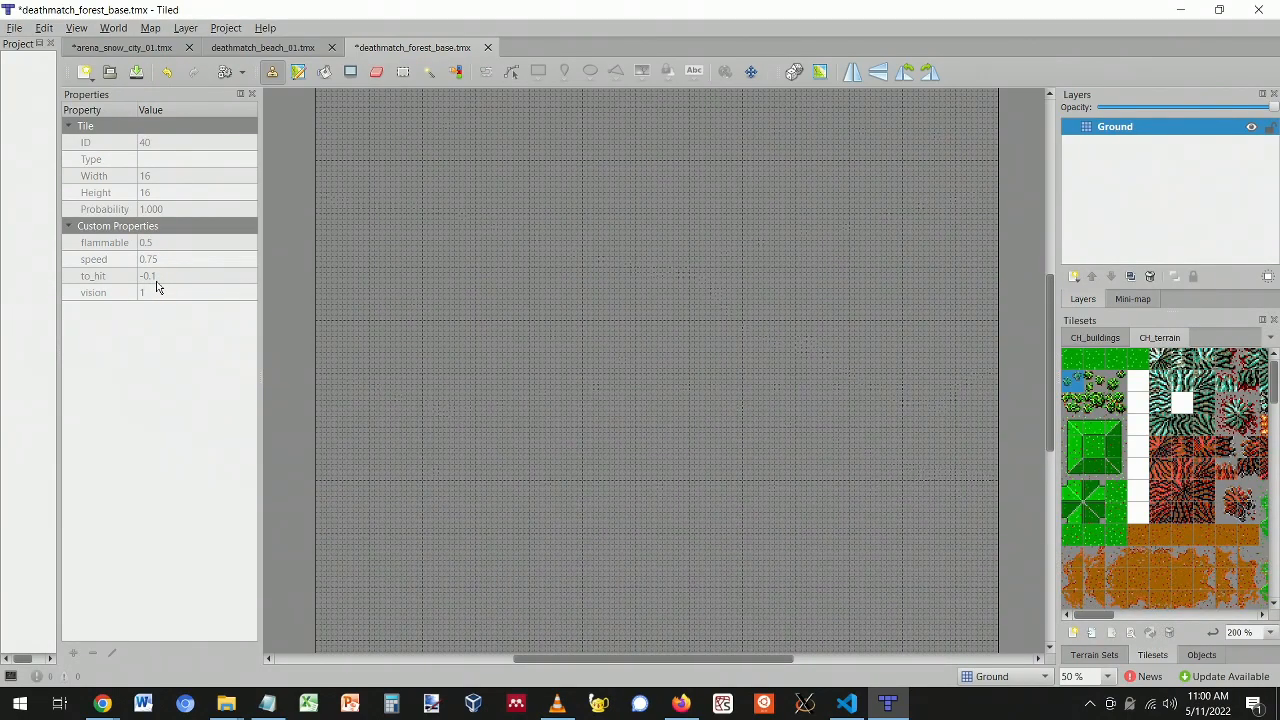
mouse_move(1107, 617)
mouse_down()
mouse_move(1150, 617)
mouse_move(1104, 616)
mouse_up()
- Check blocked and elevation-1 tiles, then select green grass tile 413
click(1162, 390)
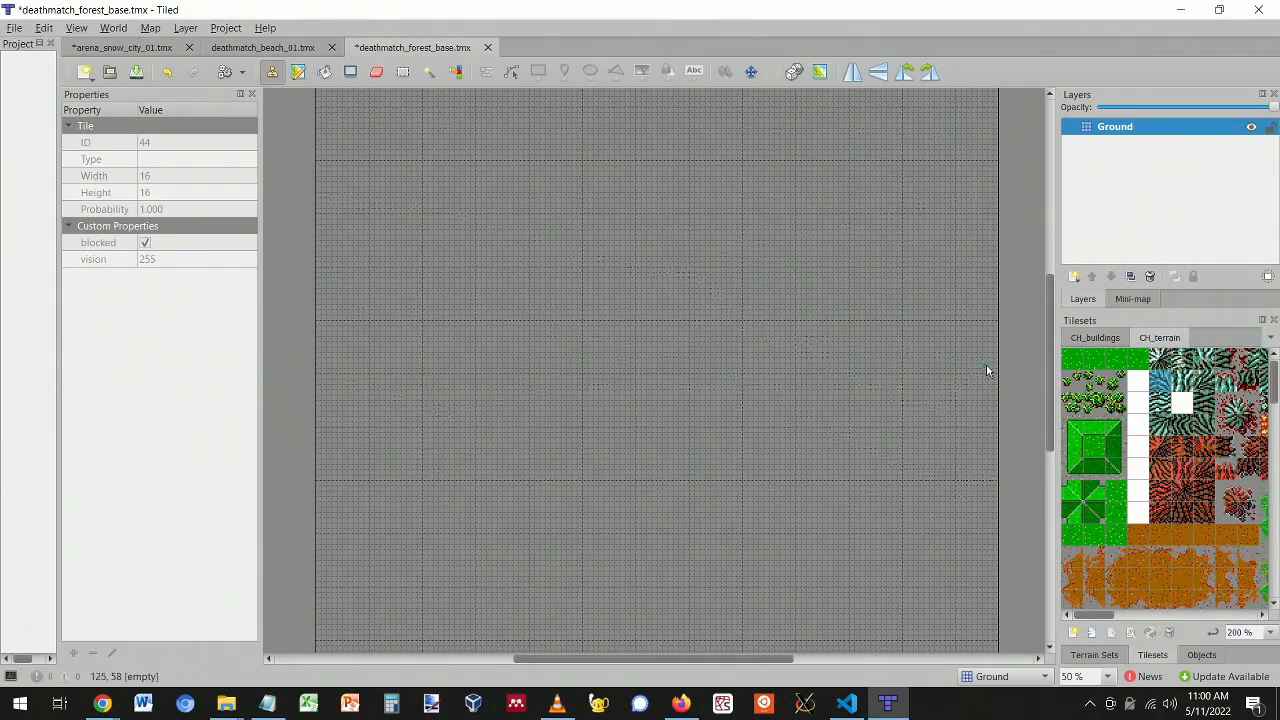
click(1160, 403)
click(1148, 545)
click(1160, 538)
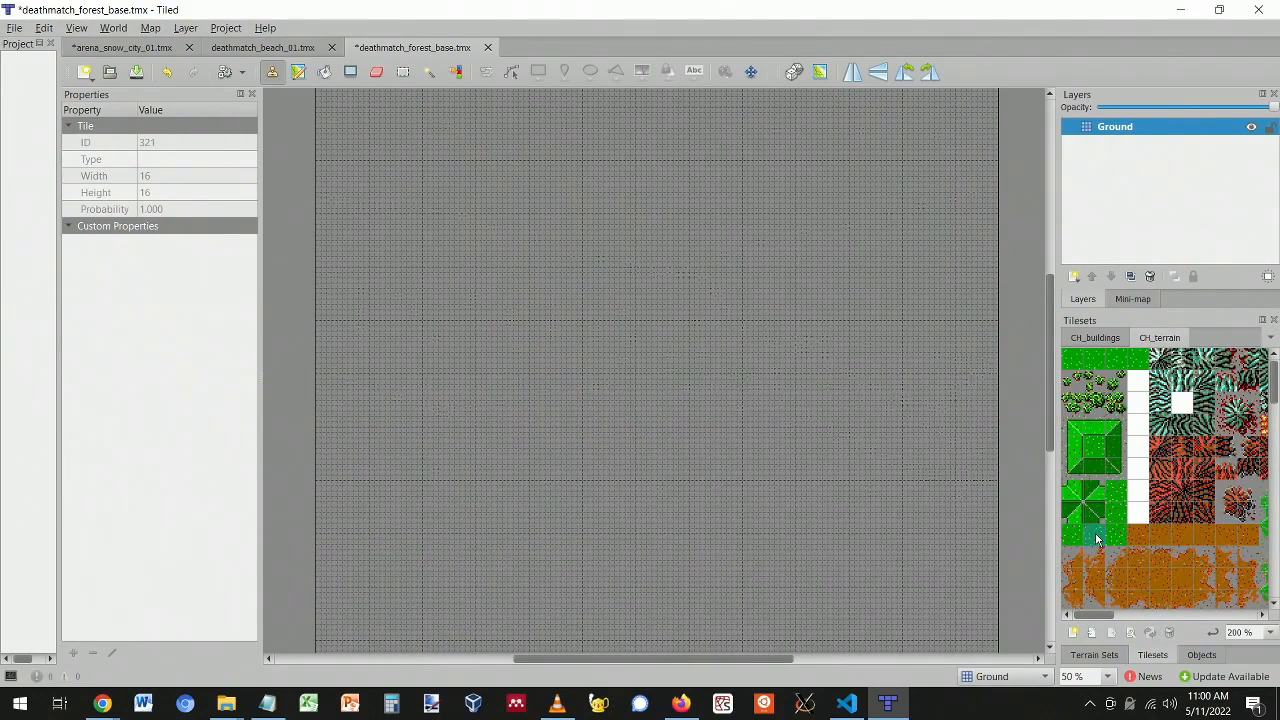
click(1117, 527)
click(1116, 536)
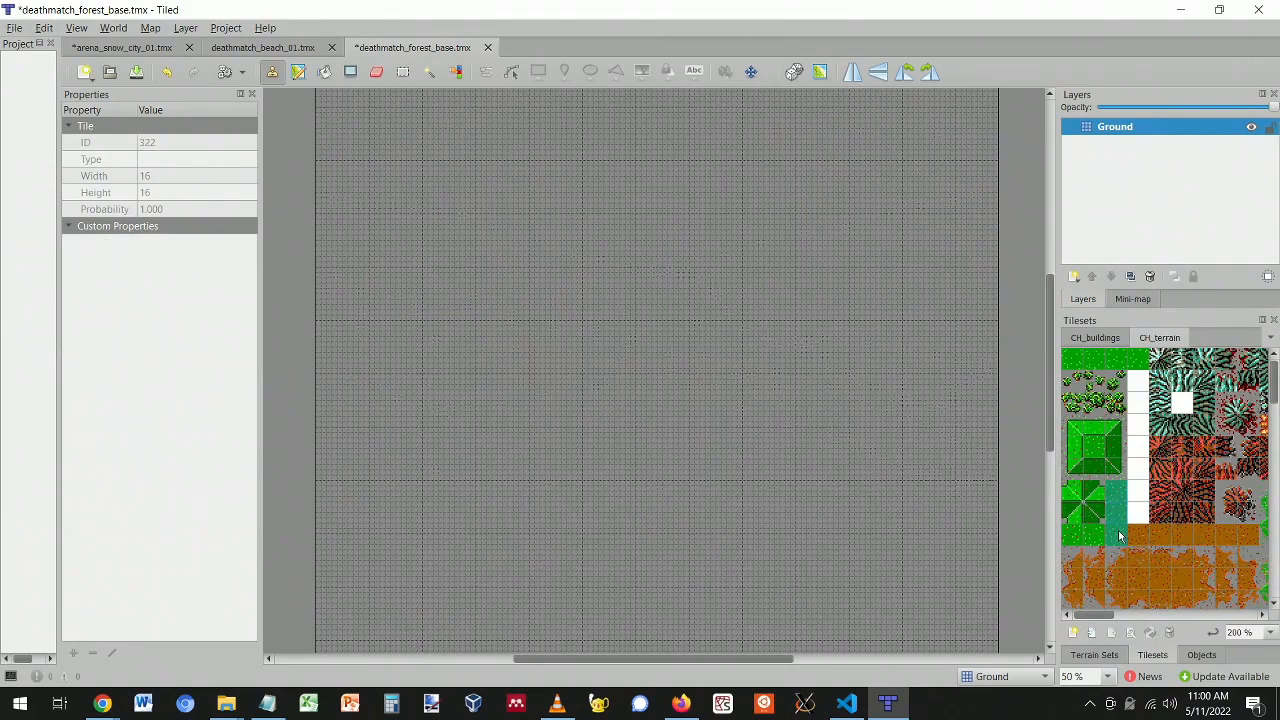
click(1113, 495)
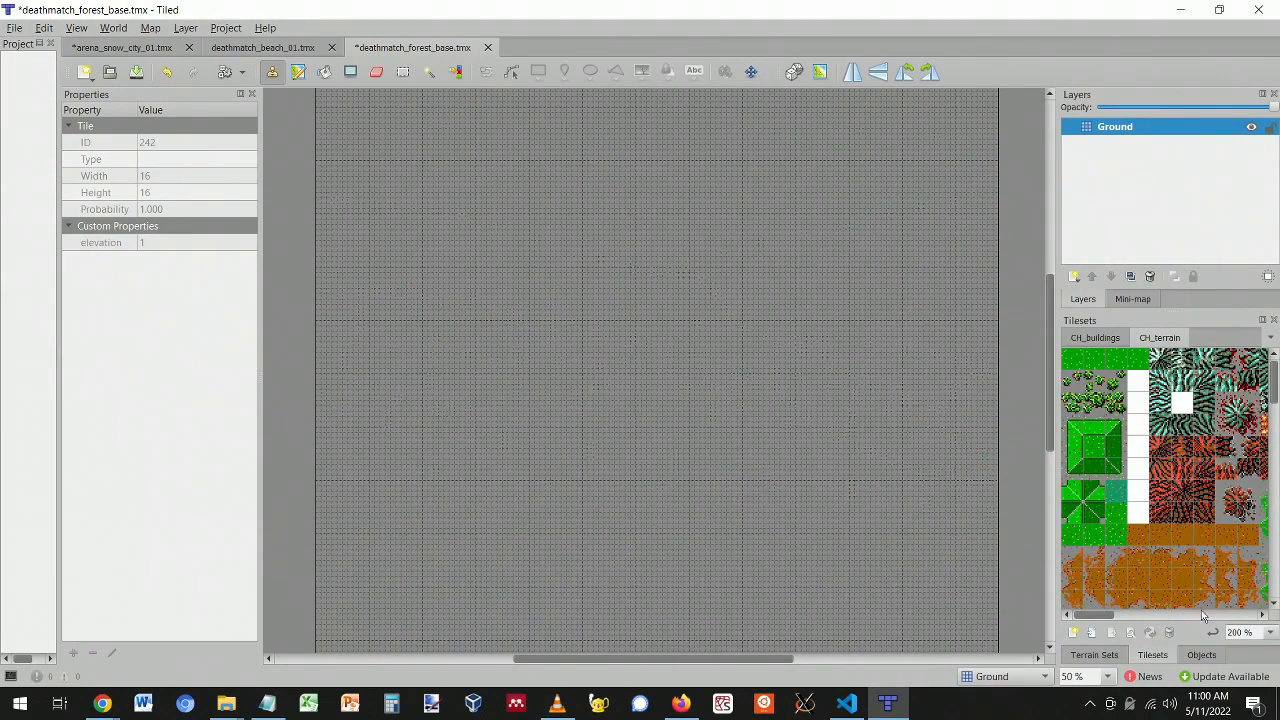
drag(1096, 610, 1135, 622)
click(1110, 574)
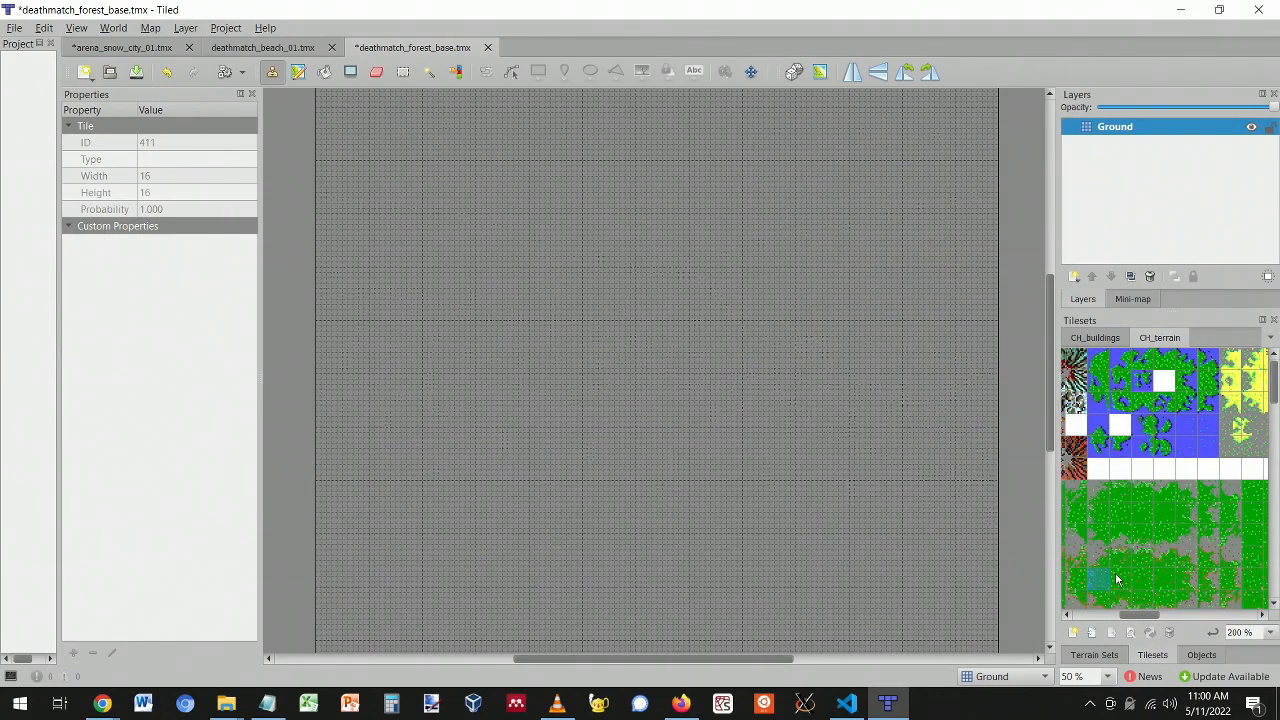
click(1140, 578)
ctrl+scroll(621, 215, up, 4)
mouse_move(597, 258)
mouse_down()
mouse_move(585, 450)
mouse_move(563, 297)
mouse_move(607, 298)
mouse_move(710, 224)
mouse_up()
mouse_move(738, 288)
mouse_down()
mouse_move(585, 400)
mouse_move(668, 287)
mouse_move(527, 352)
mouse_move(500, 337)
mouse_up()
click(1164, 588)
mouse_move(634, 337)
mouse_down()
mouse_move(663, 506)
mouse_move(668, 224)
mouse_move(518, 365)
mouse_move(432, 365)
mouse_up()
ctrl+scroll(749, 423, down, 4)
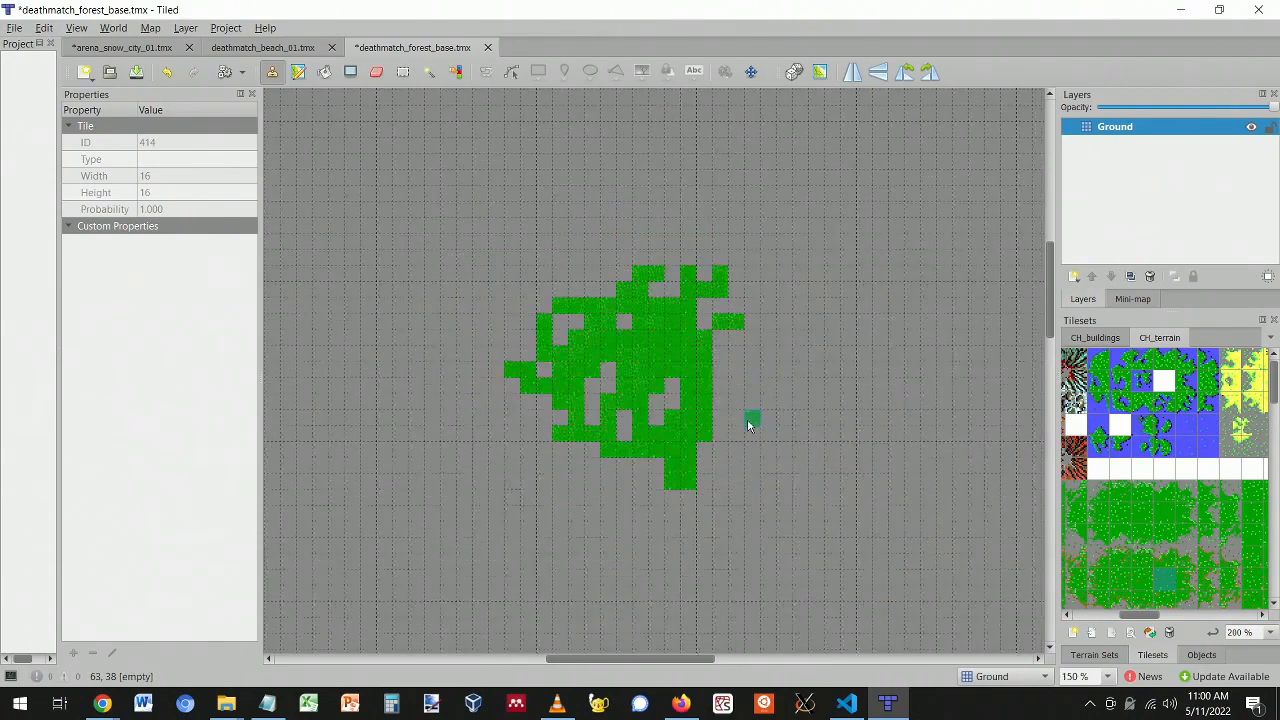
ctrl+scroll(749, 423, up, 3)
key(ctrl+z)
key(ctrl+z)
key(ctrl+z)
key(ctrl+z)
key(ctrl+z)
key(ctrl+z)
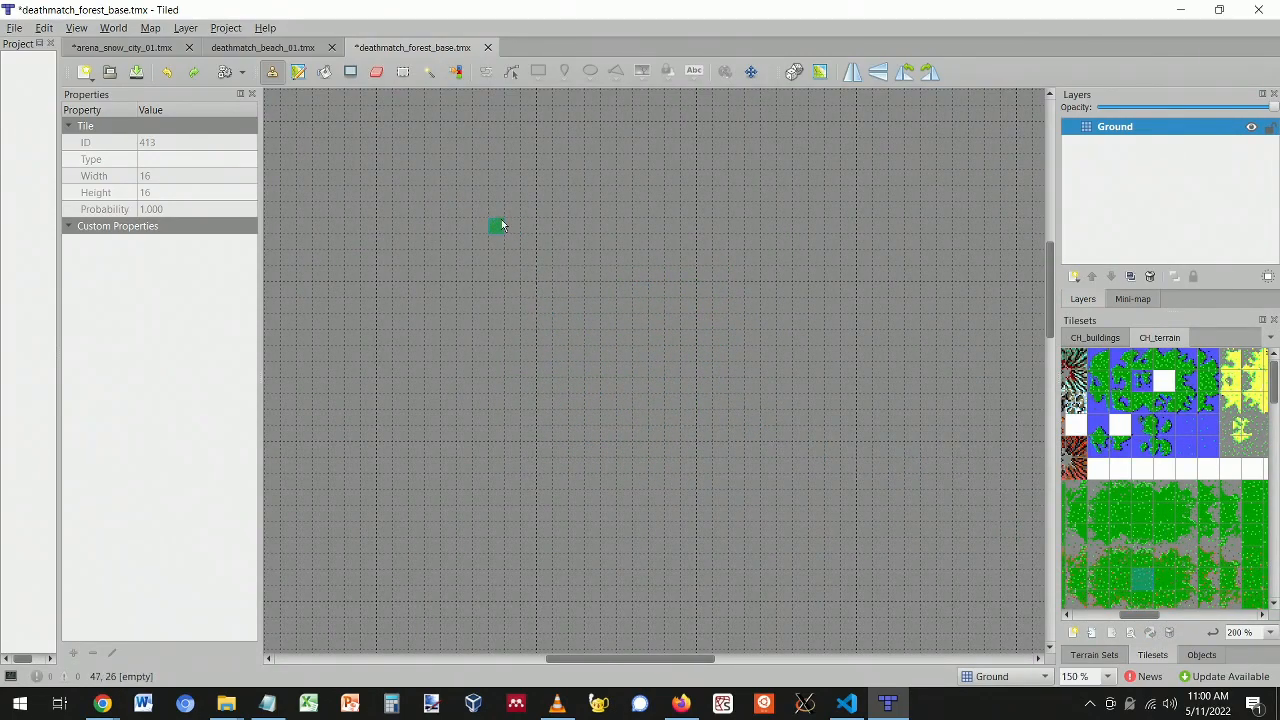
- Bucket-fill the whole map with green grass, then undo the fill
click(326, 73)
click(512, 266)
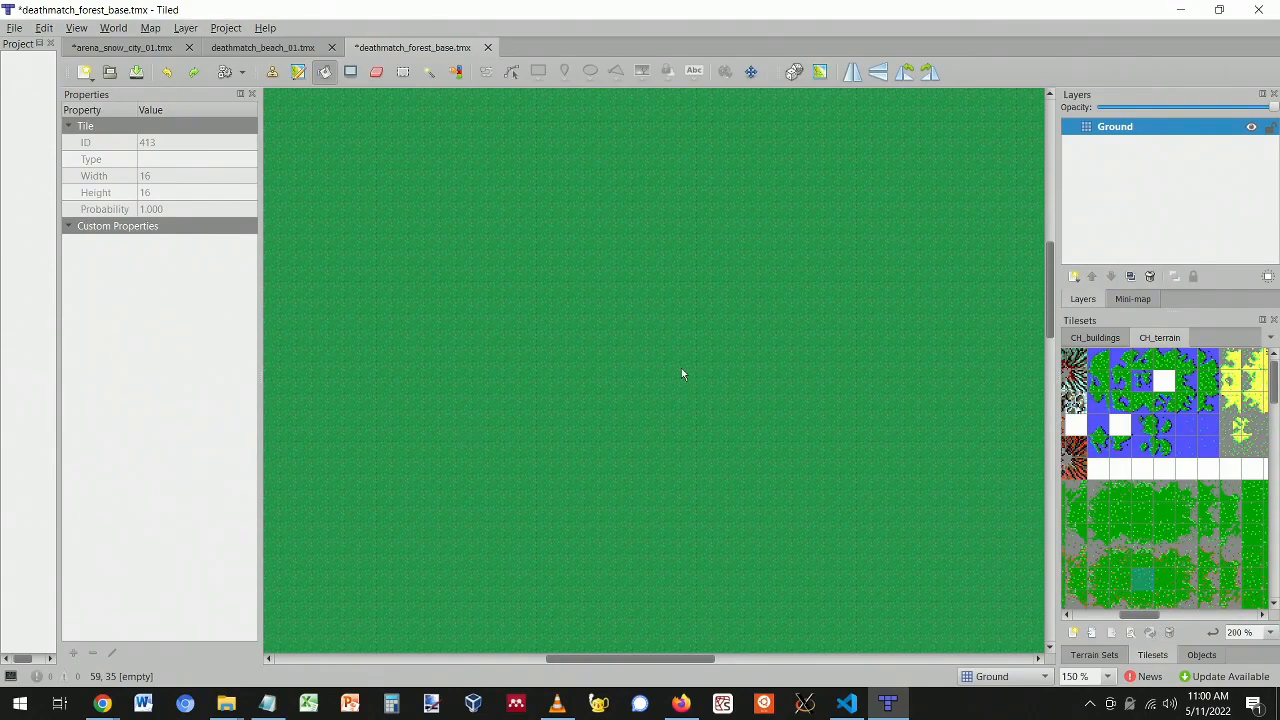
ctrl+scroll(677, 374, up, 2)
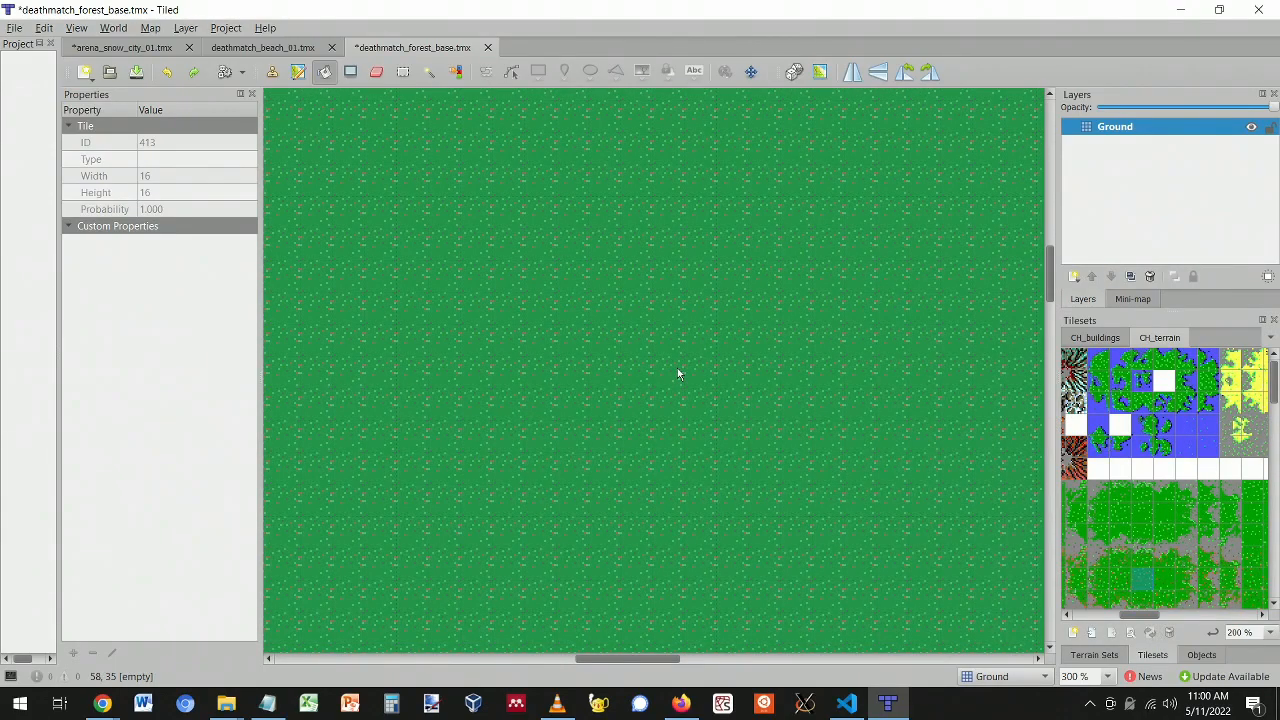
ctrl+scroll(677, 374, down, 3)
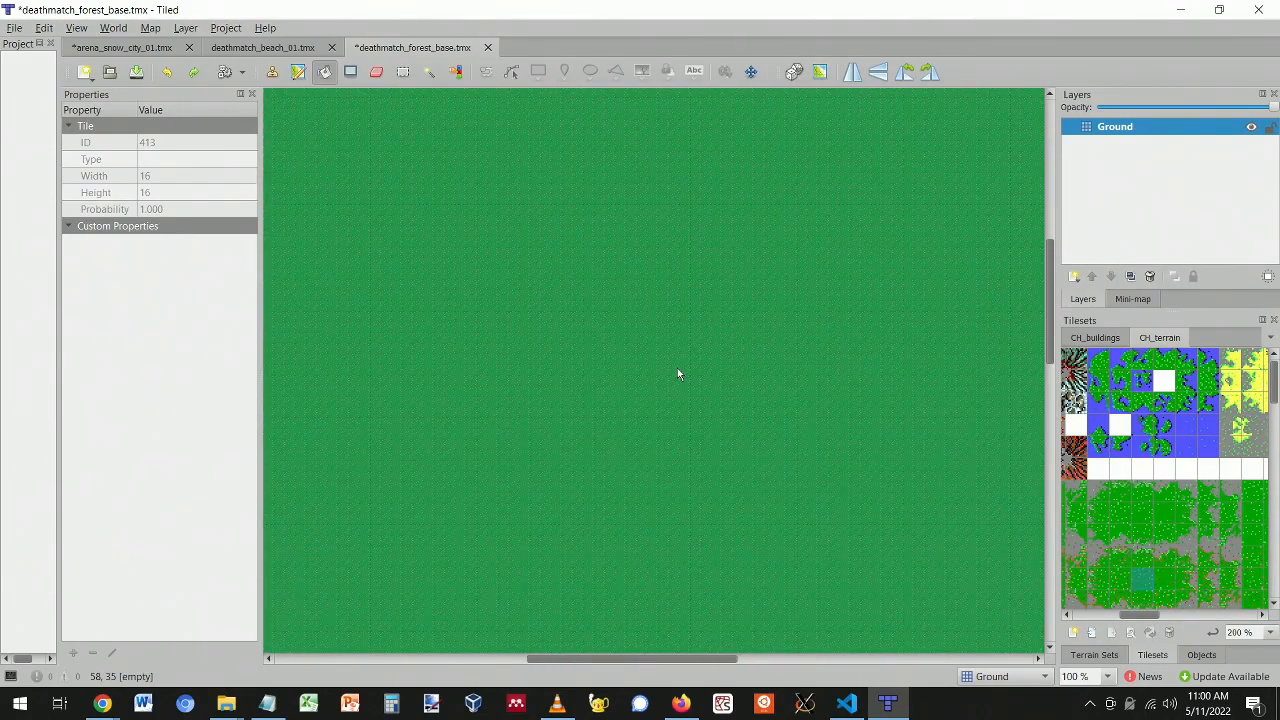
key(ctrl+z)
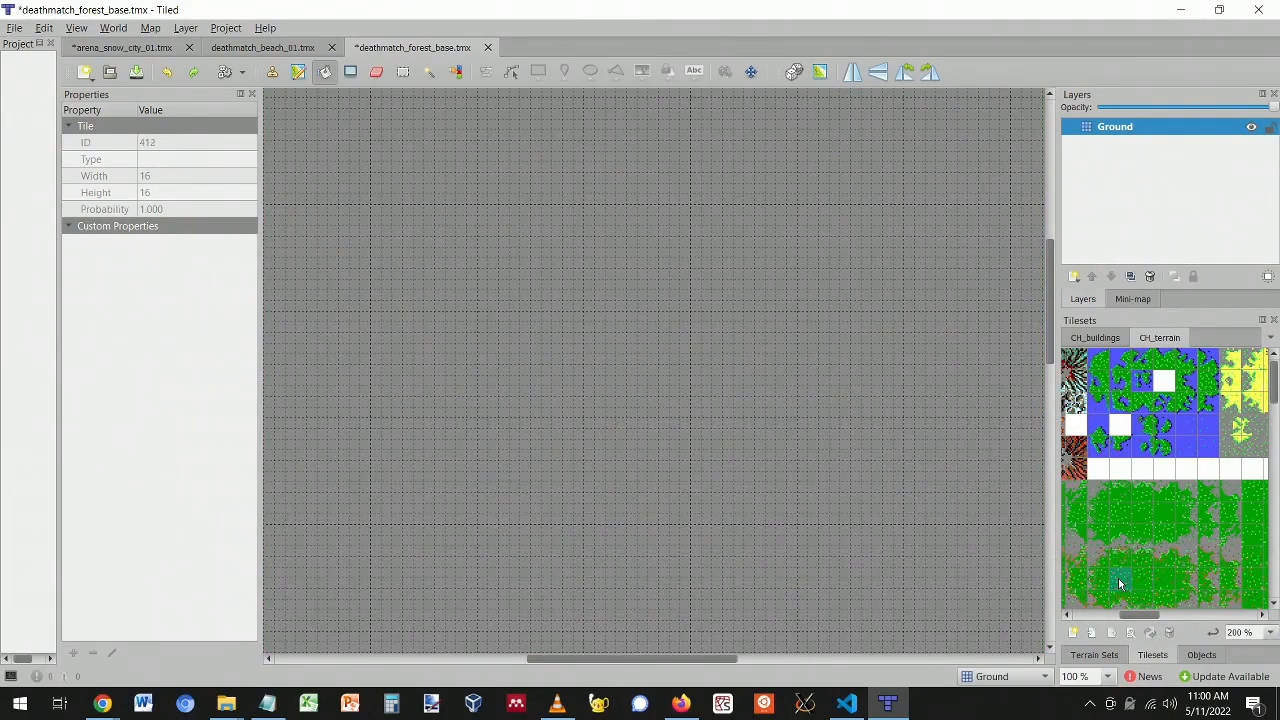
- Fill the map using a run of three grass tiles, then undo it
drag(1130, 585, 1173, 591)
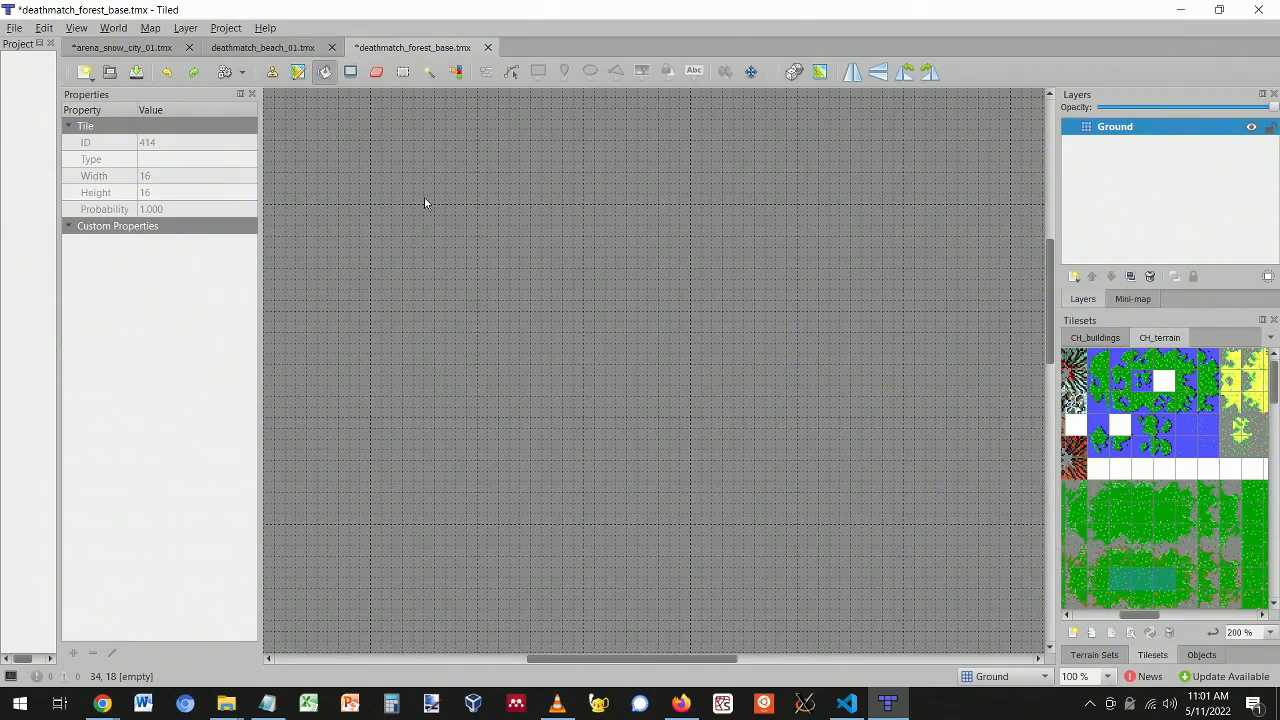
drag(1160, 586, 1127, 580)
drag(1127, 615, 1160, 617)
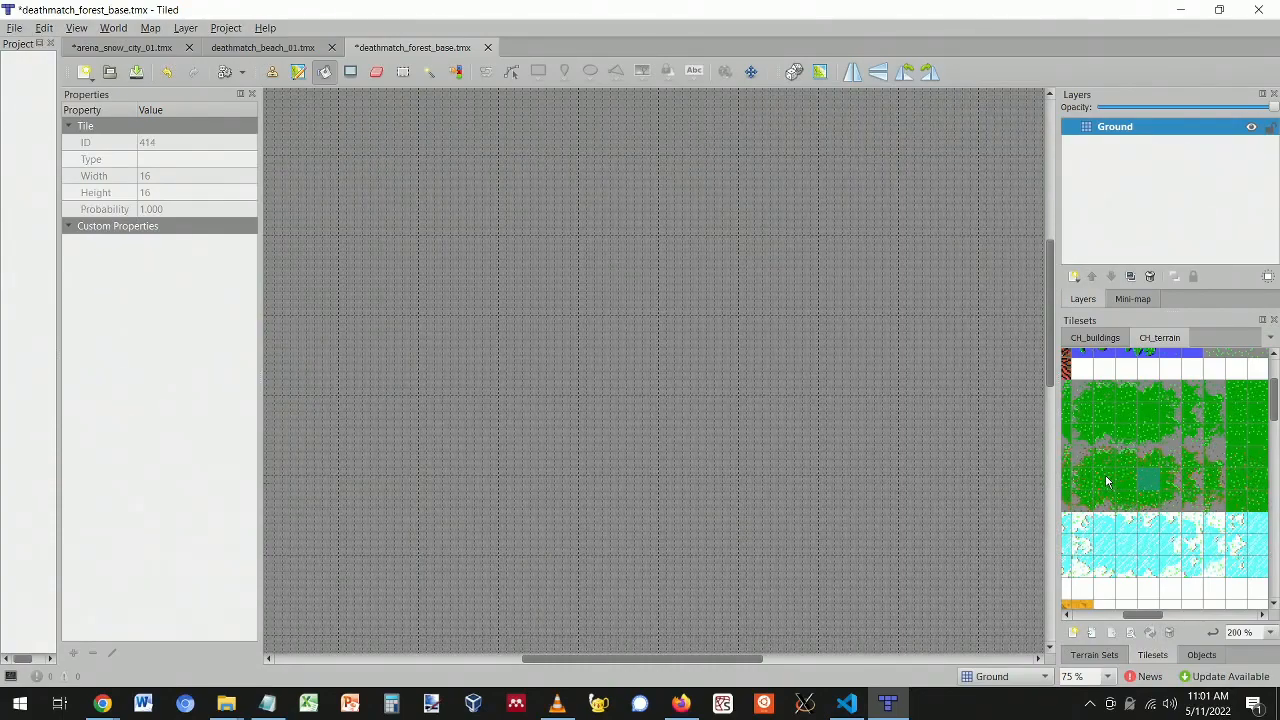
click(975, 461)
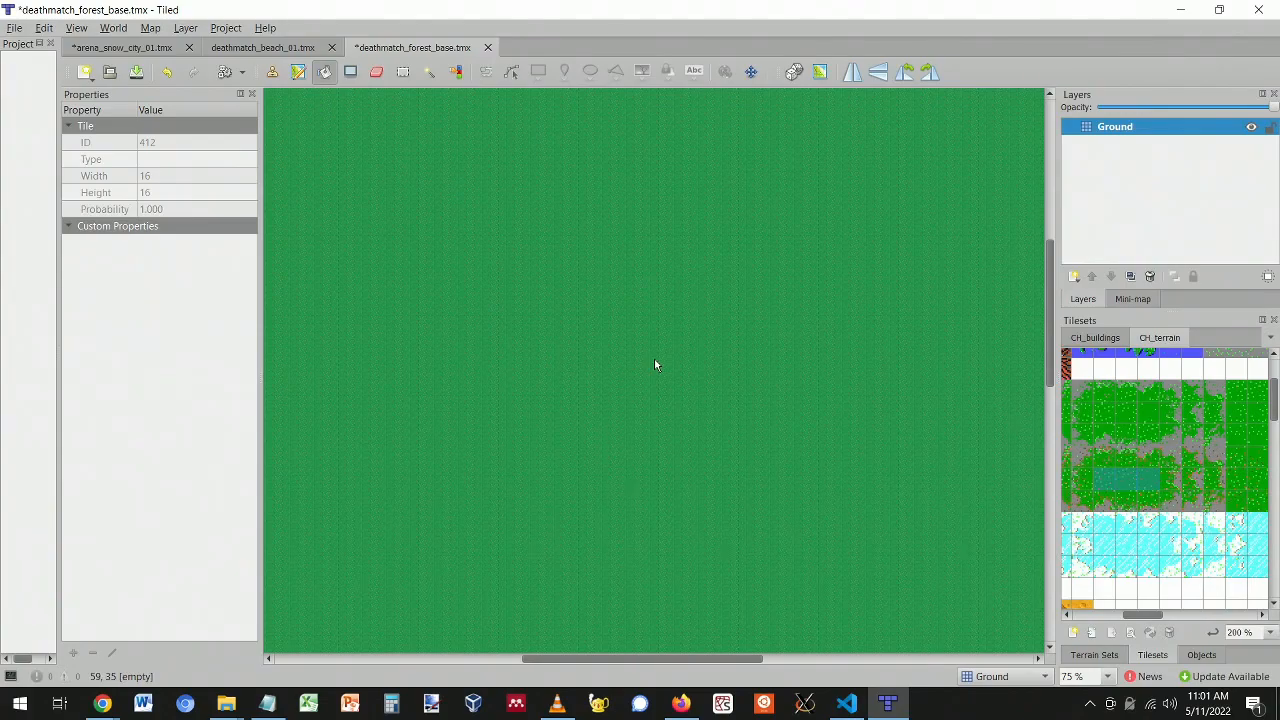
key(ctrl+z)
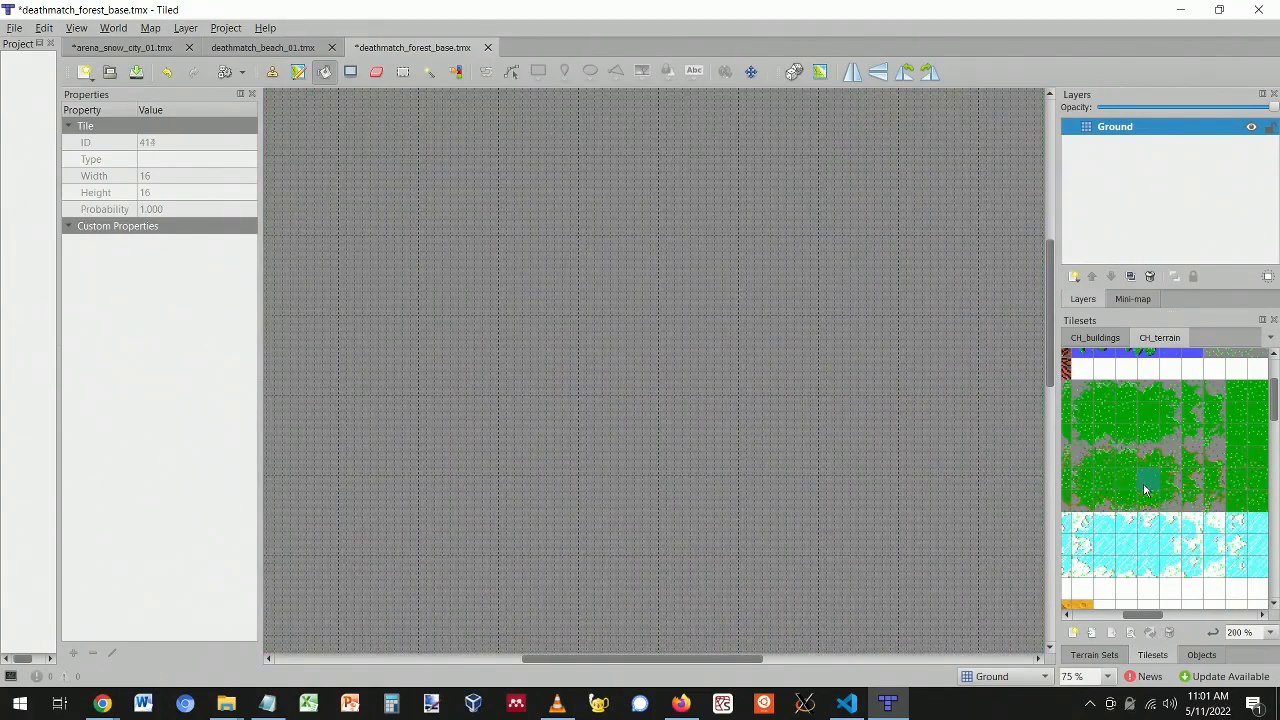
- Refill the map with a single chosen grass tile, then undo that fill
drag(1103, 481, 1143, 478)
click(1149, 482)
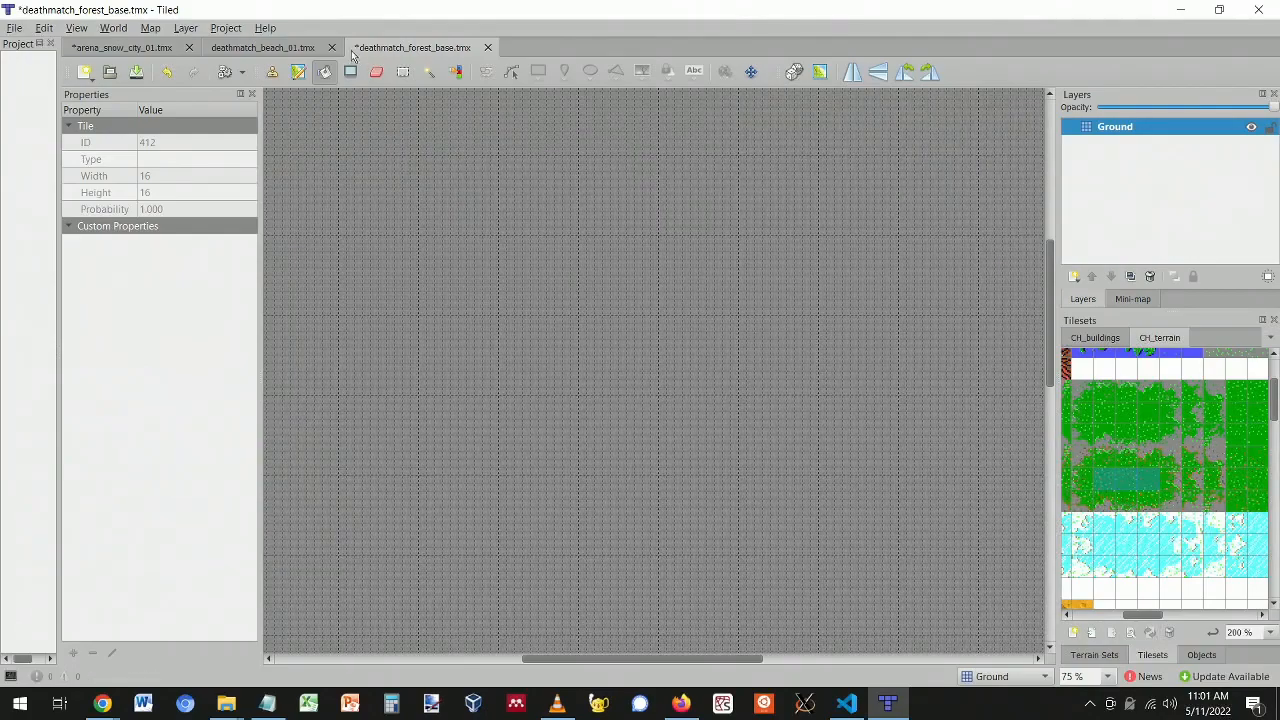
click(326, 71)
click(403, 71)
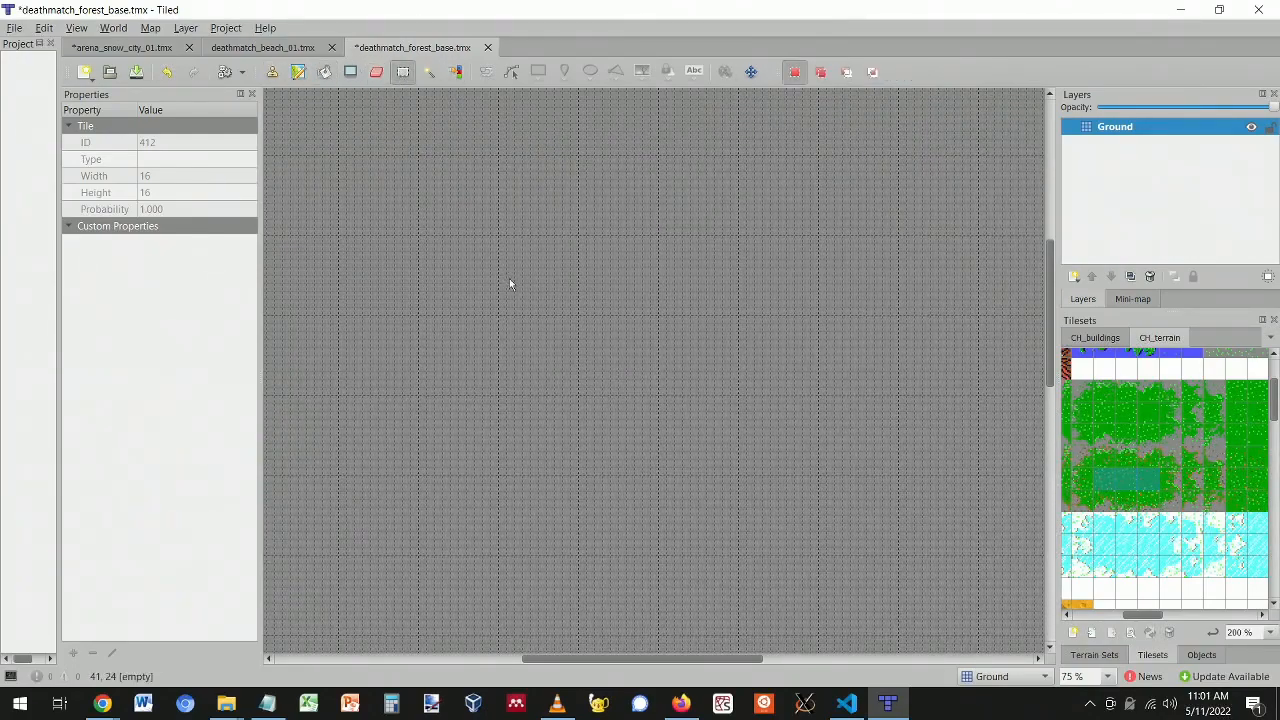
ctrl+scroll(584, 405, down, 3)
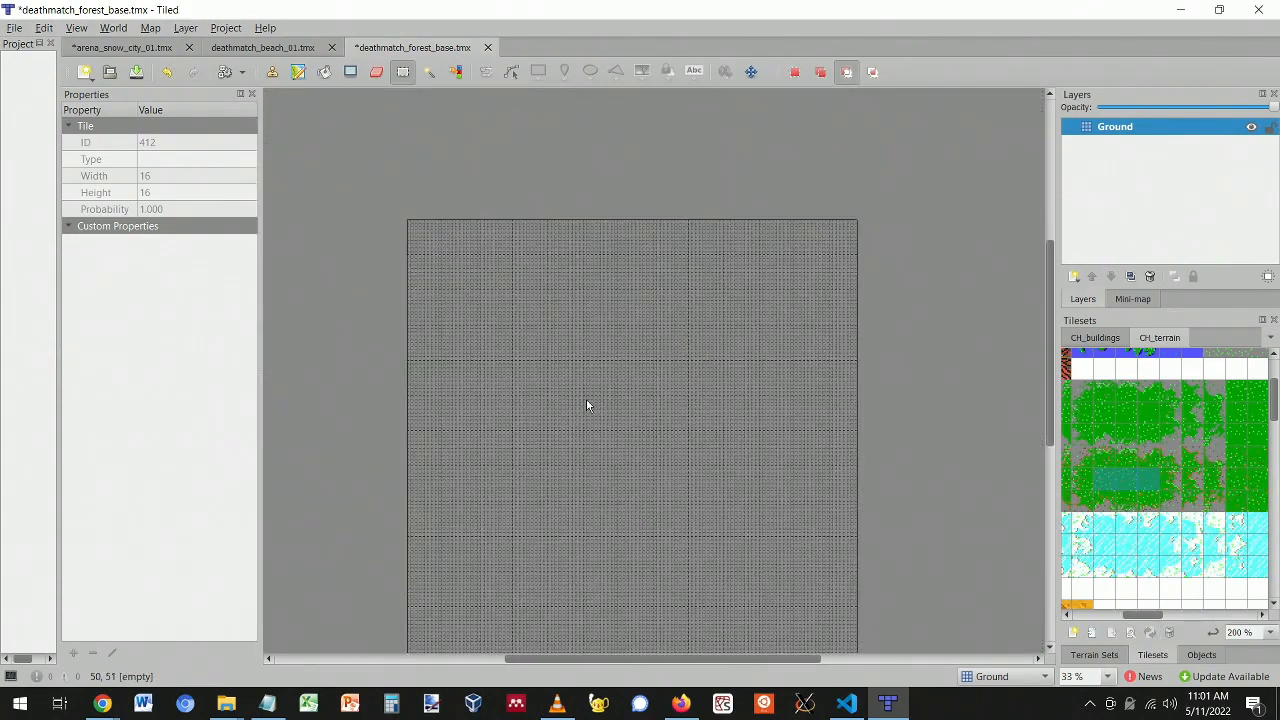
click(1105, 483)
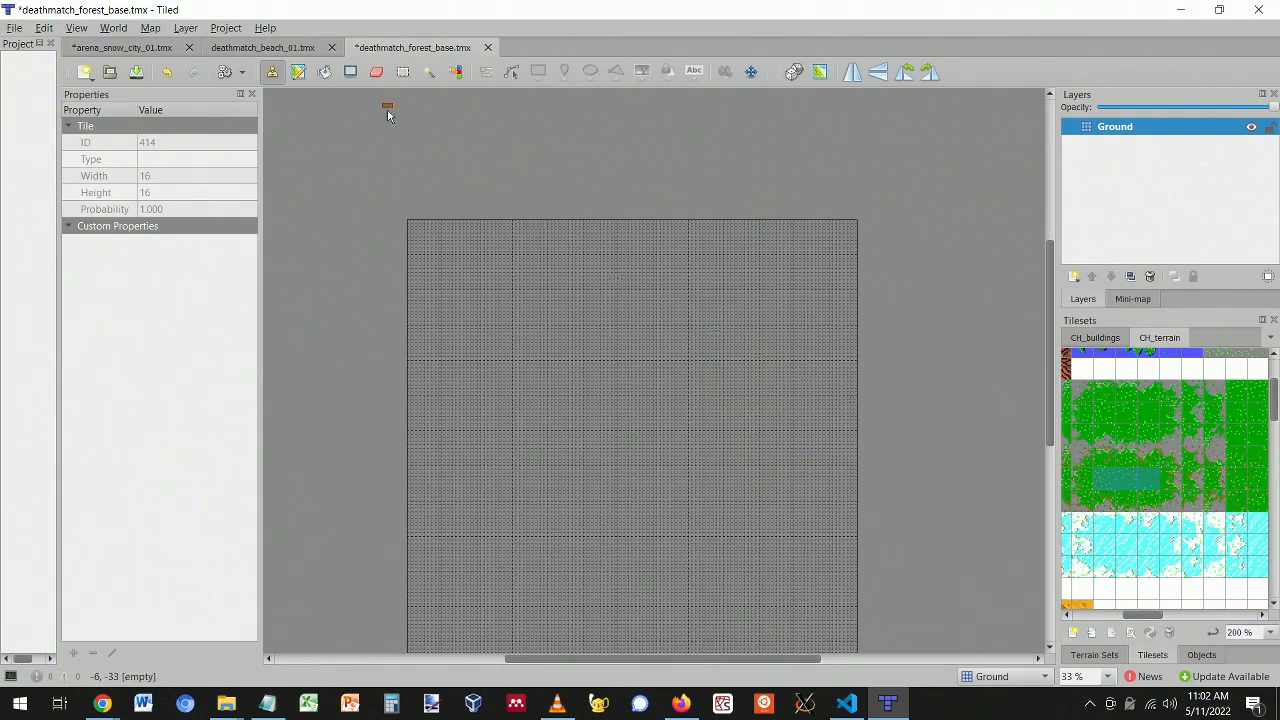
click(324, 72)
click(560, 334)
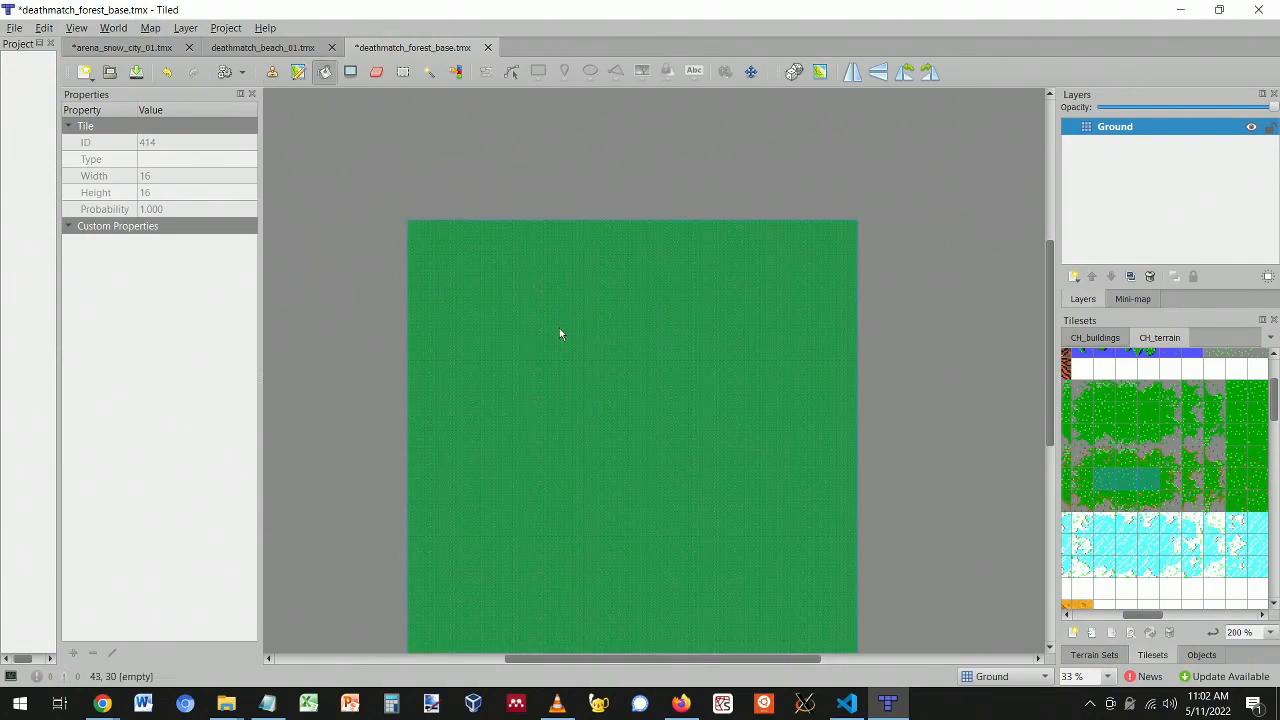
ctrl+scroll(615, 350, up, 2)
ctrl+scroll(618, 350, down, 1)
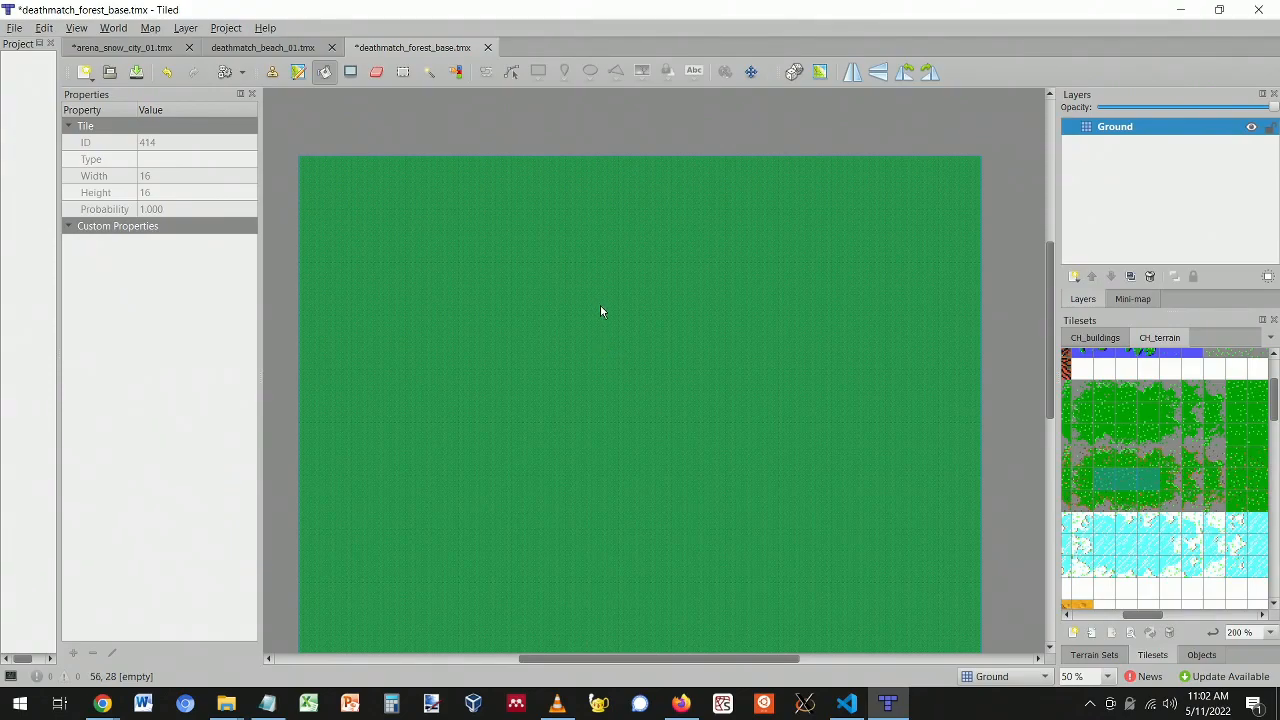
key(ctrl+z)
- Enable Random Mode and bucket-fill the whole Ground layer with varied grass tiles
ctrl+scroll(461, 231, up, 4)
ctrl+scroll(461, 236, down, 4)
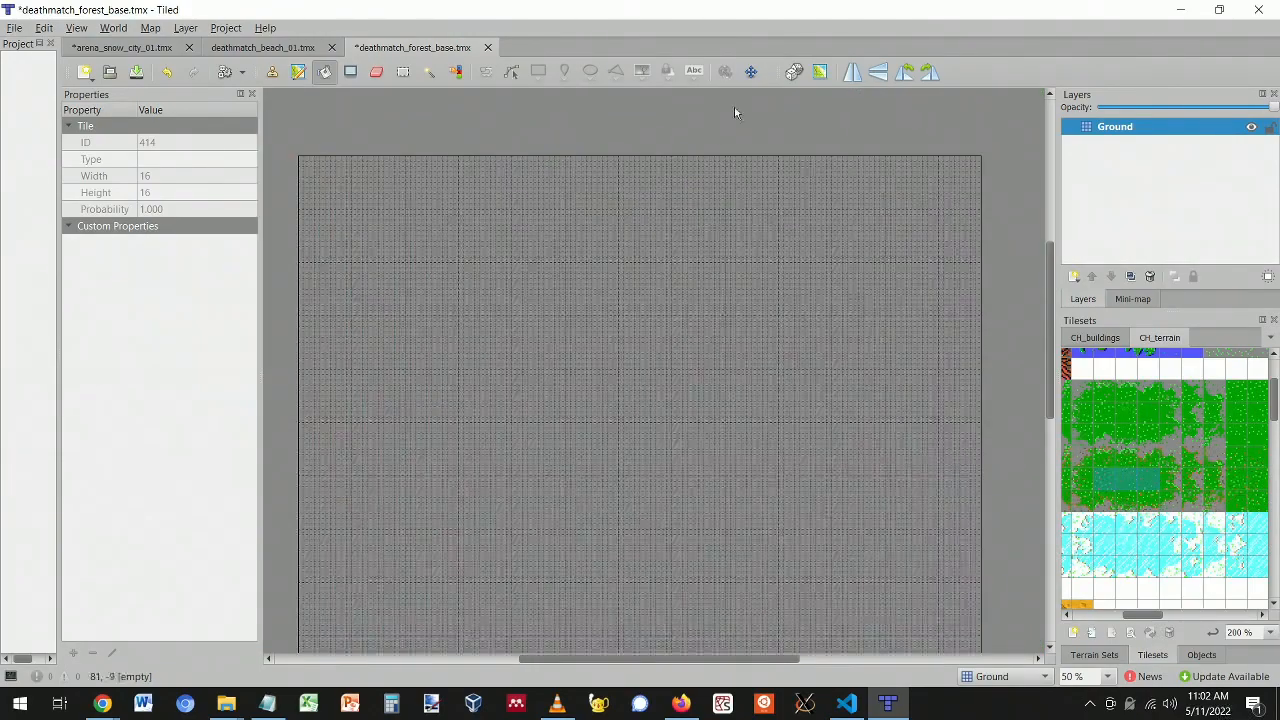
click(795, 77)
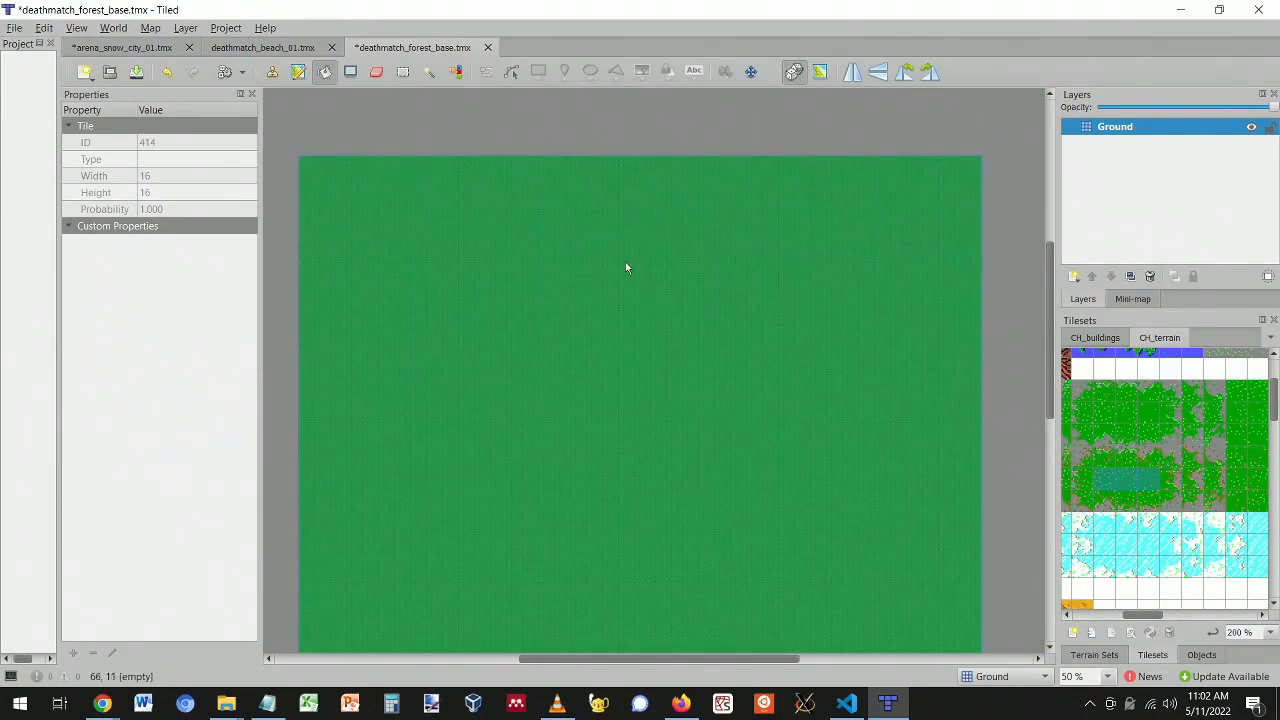
ctrl+scroll(603, 337, up, 6)
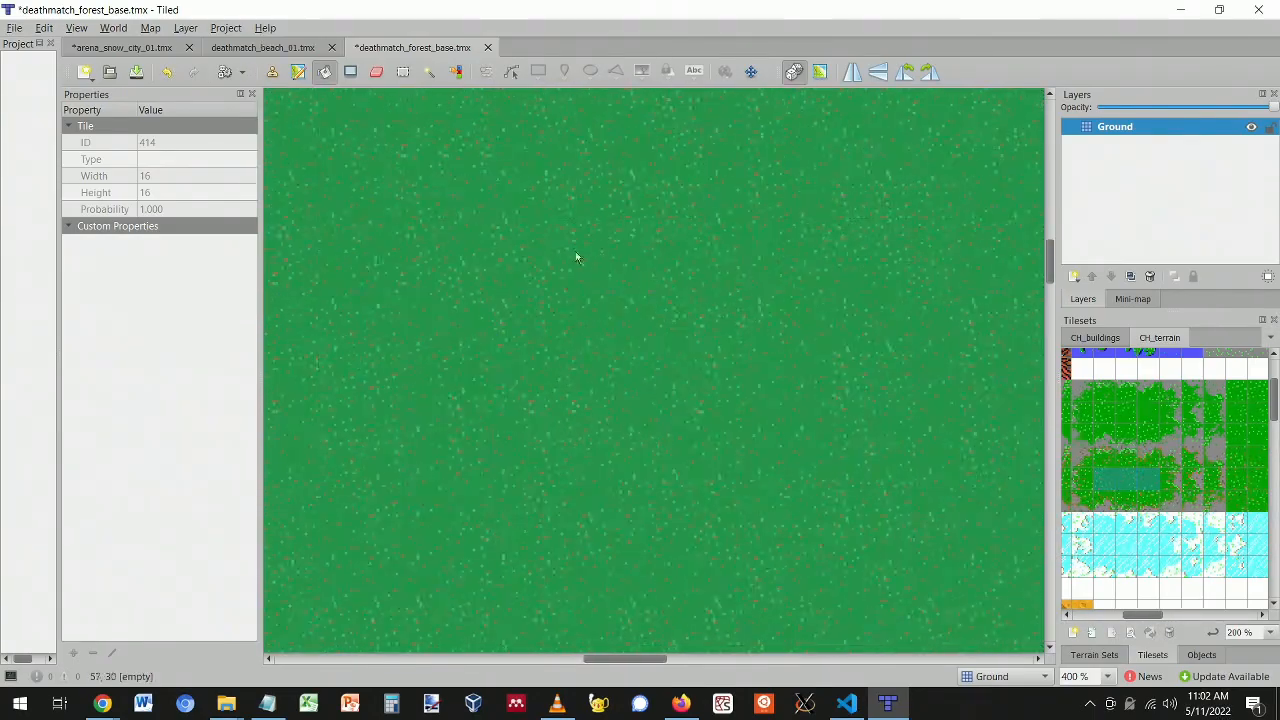
click(511, 290)
ctrl+scroll(586, 302, down, 1)
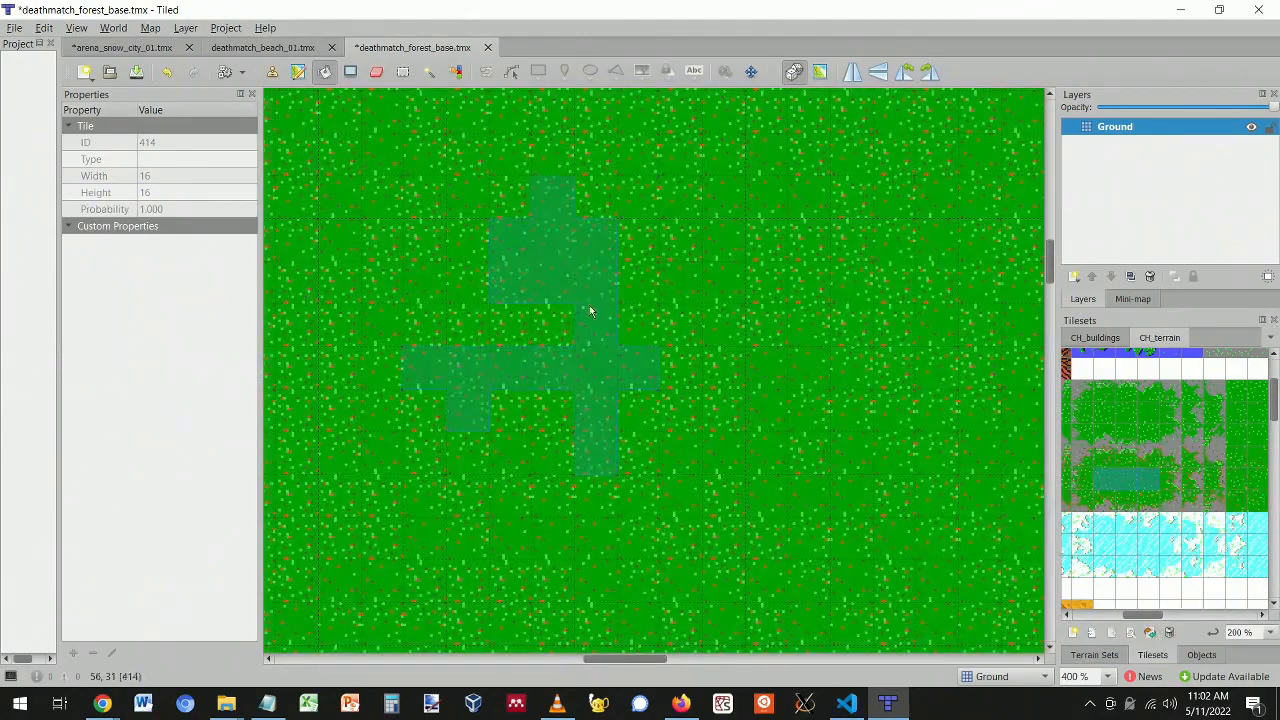
ctrl+scroll(592, 306, down, 3)
ctrl+scroll(595, 316, down, 2)
ctrl+scroll(597, 320, up, 1)
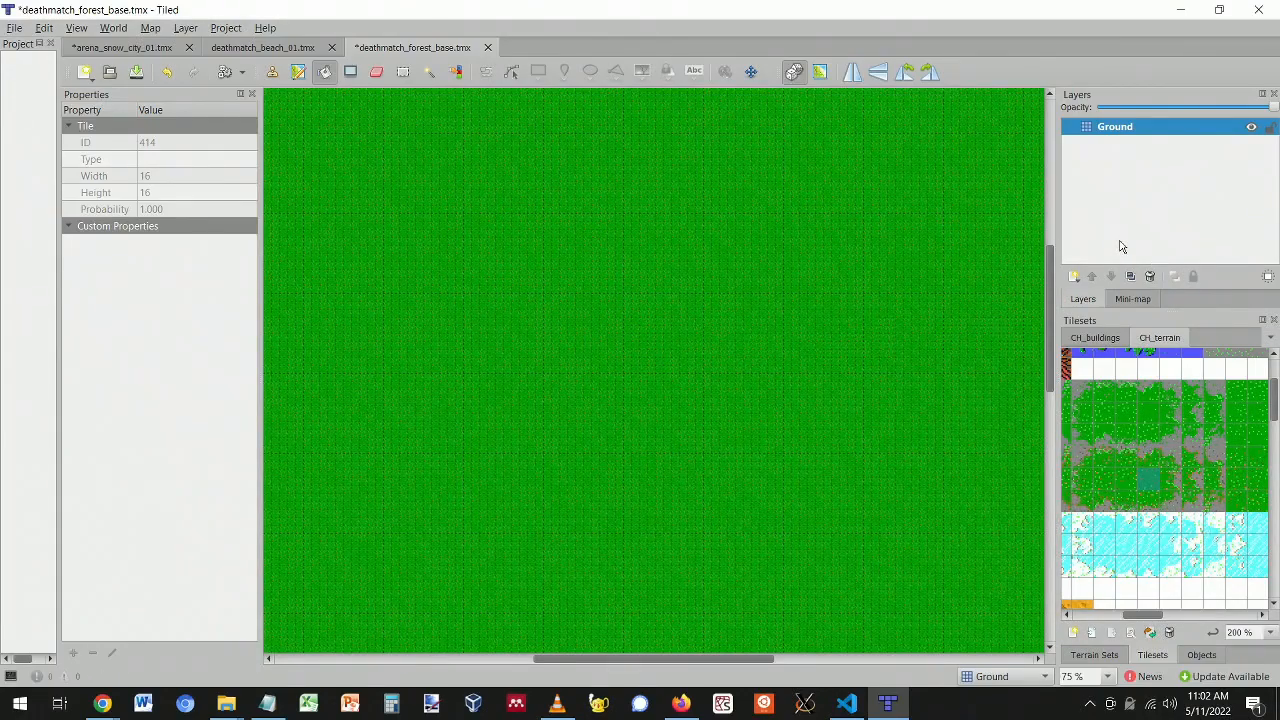
- Add a new tile layer above Ground and name it Terrain
click(1074, 276)
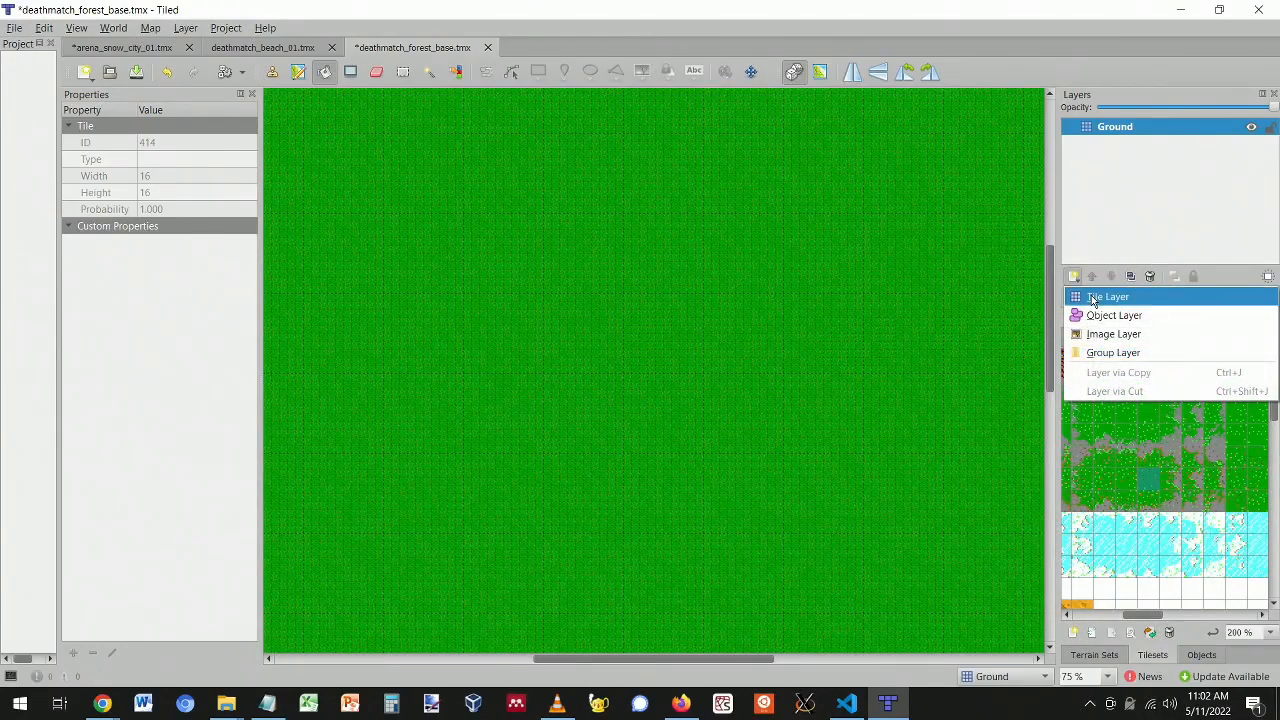
click(1093, 298)
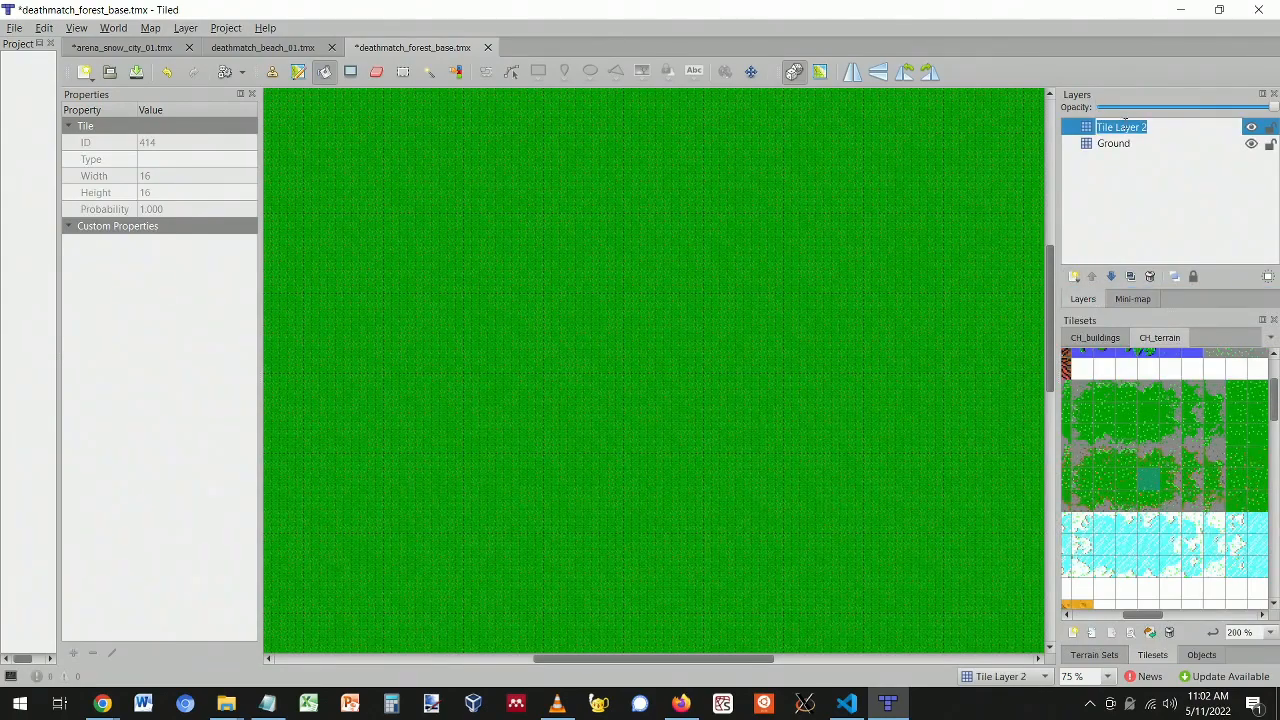
text(Terrain)
key(Return)
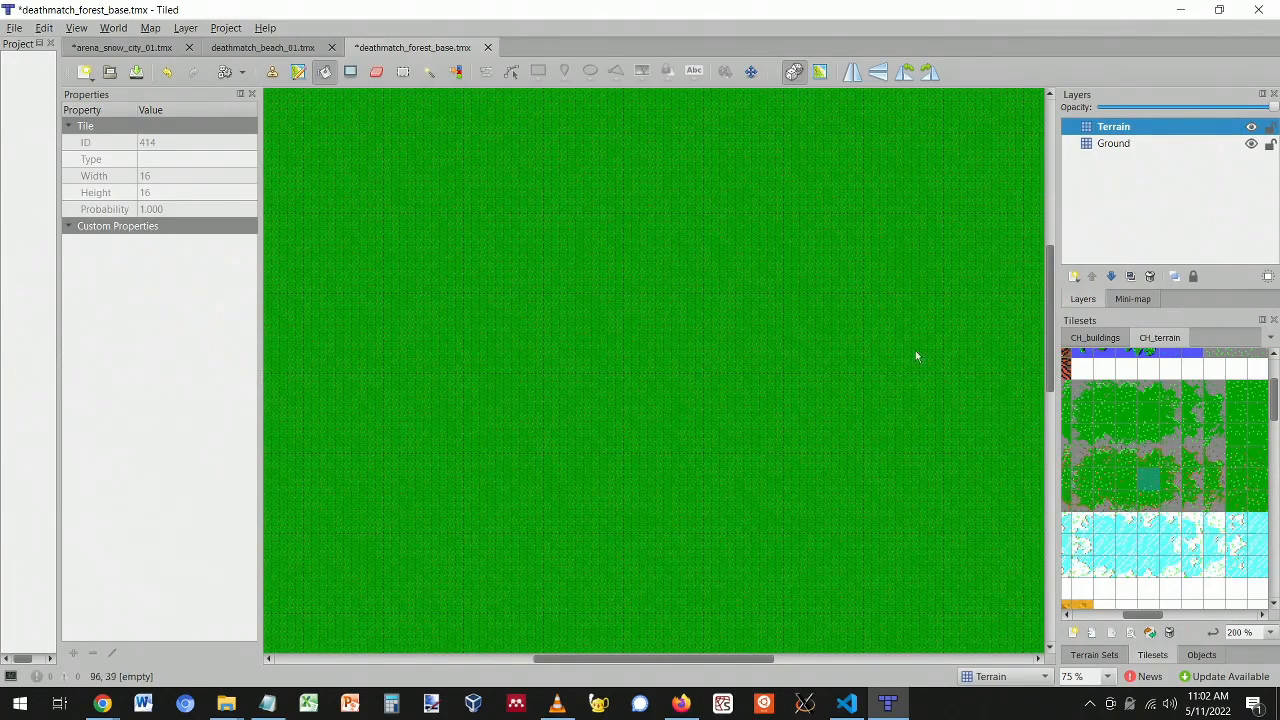
- Browse the Tilesets panel and pick a different CH_terrain tile
drag(1150, 615, 1089, 617)
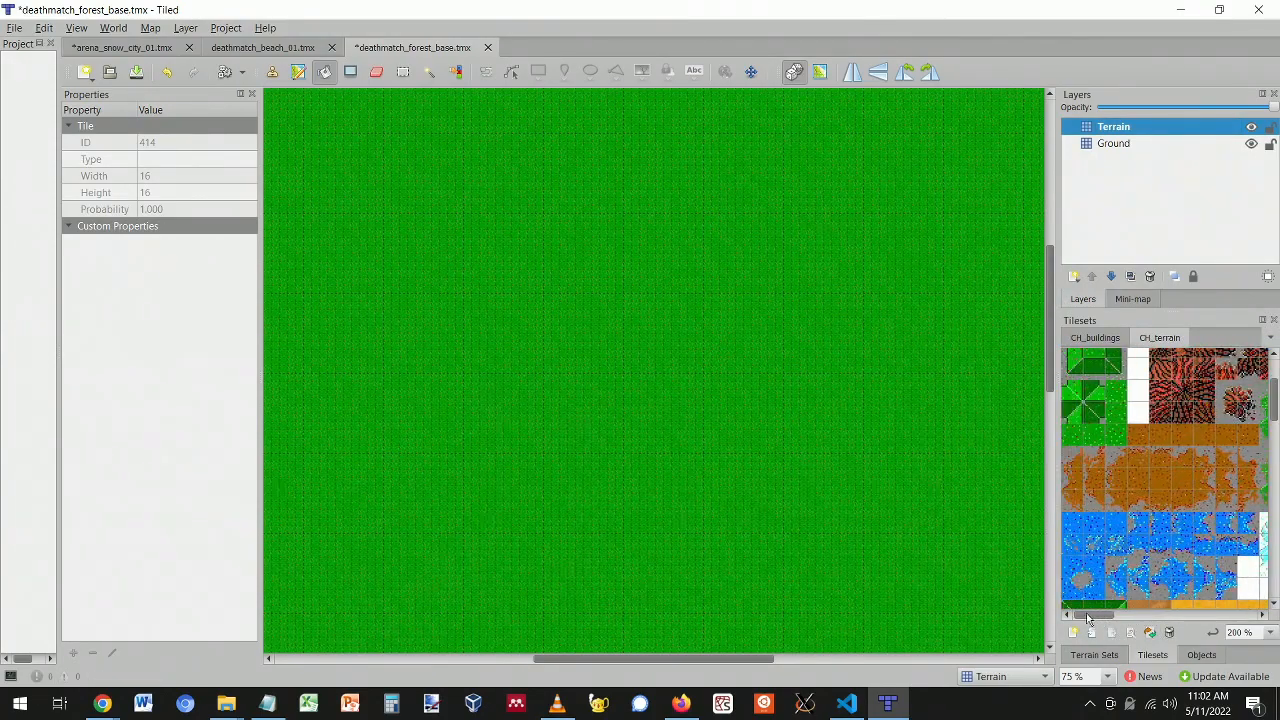
scroll(1119, 488, up, 2)
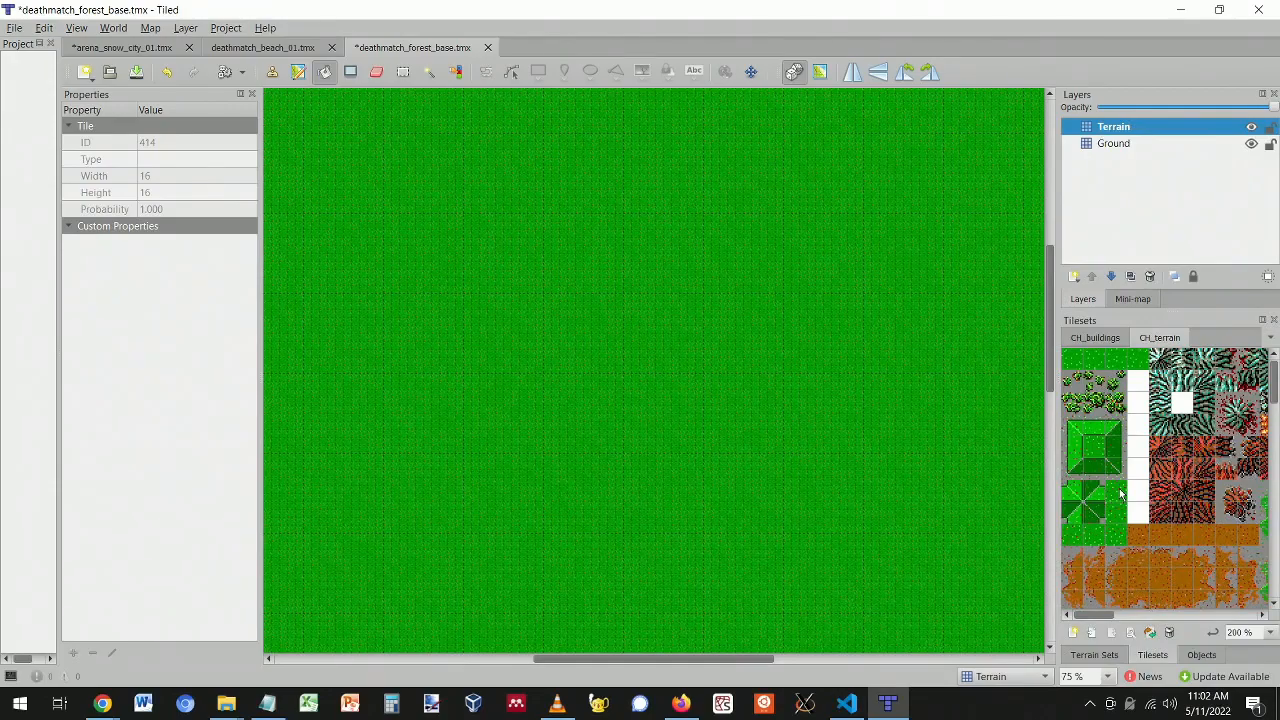
mouse_move(1098, 615)
mouse_down()
mouse_move(1178, 617)
mouse_move(1093, 617)
mouse_up()
scroll(1100, 540, down, 5)
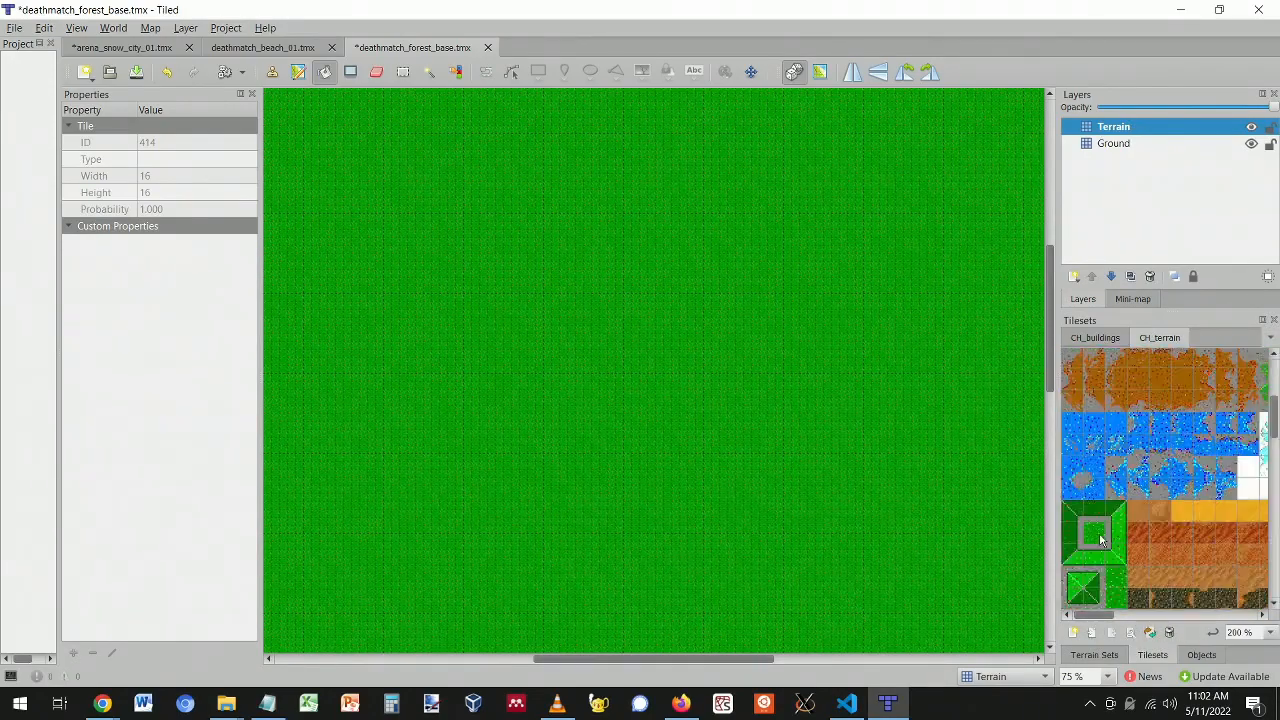
click(1076, 548)
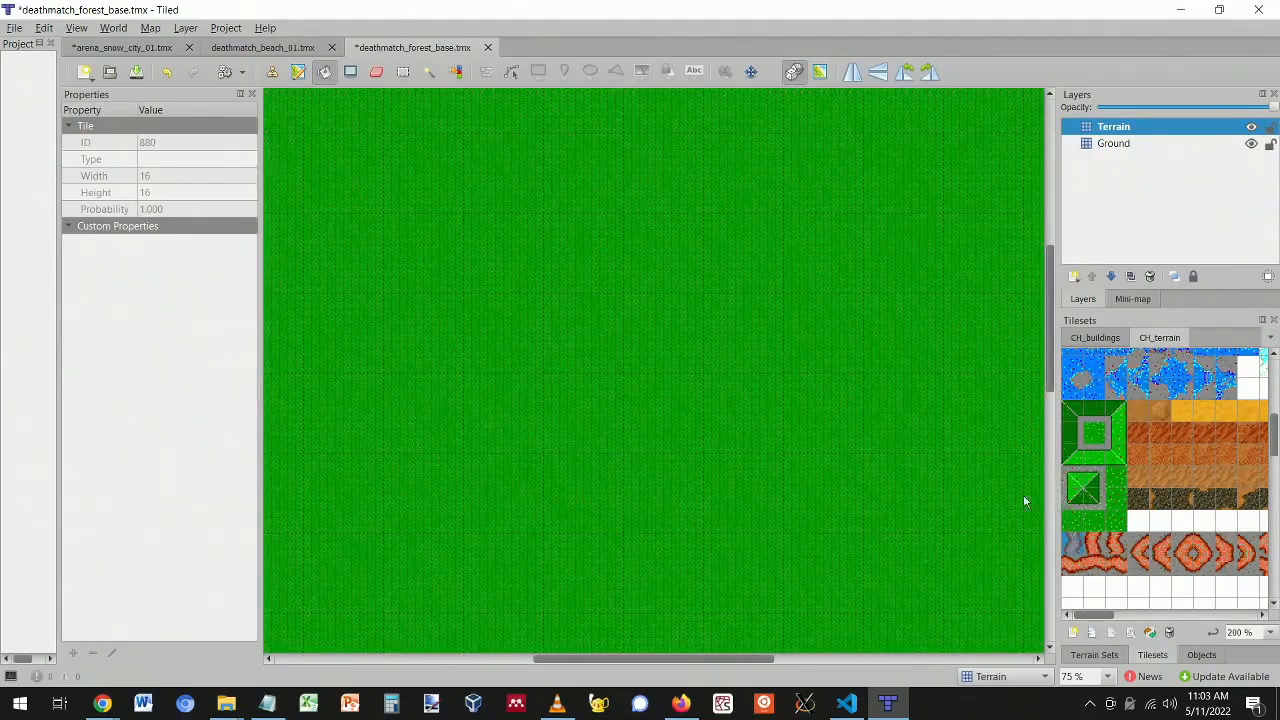
click(272, 75)
drag(665, 316, 666, 400)
ctrl+scroll(690, 316, up, 2)
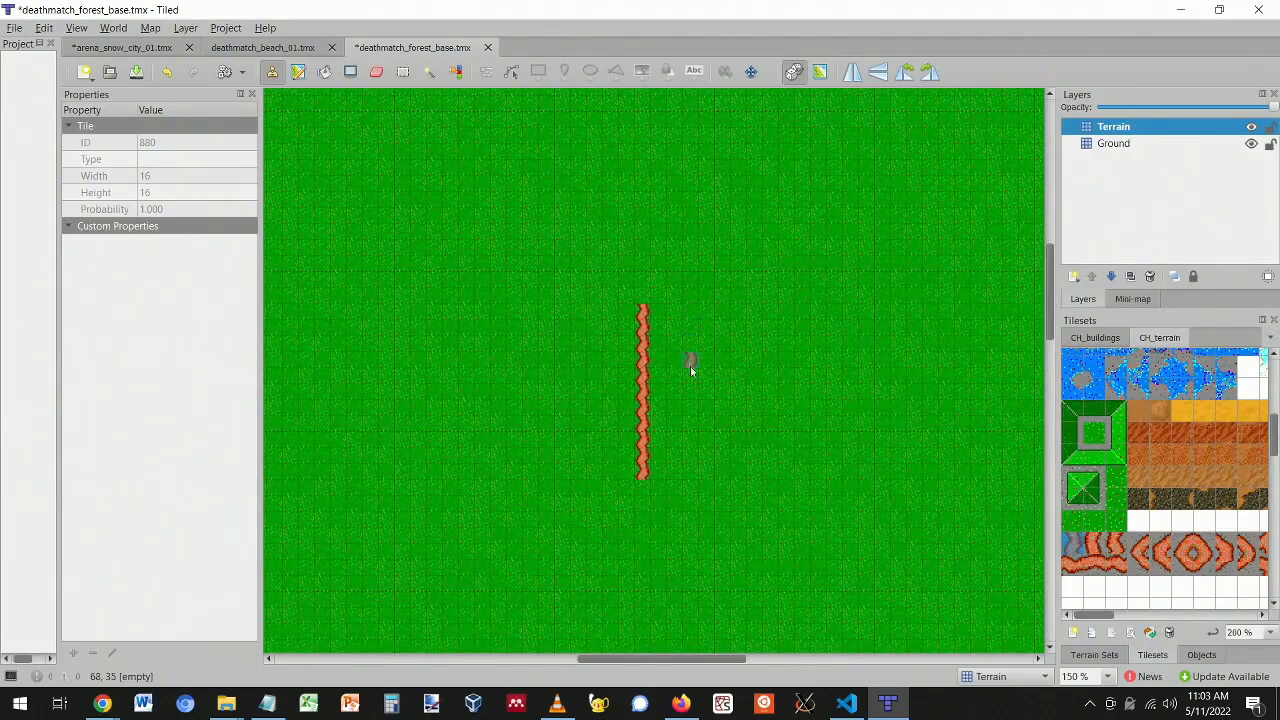
click(1100, 545)
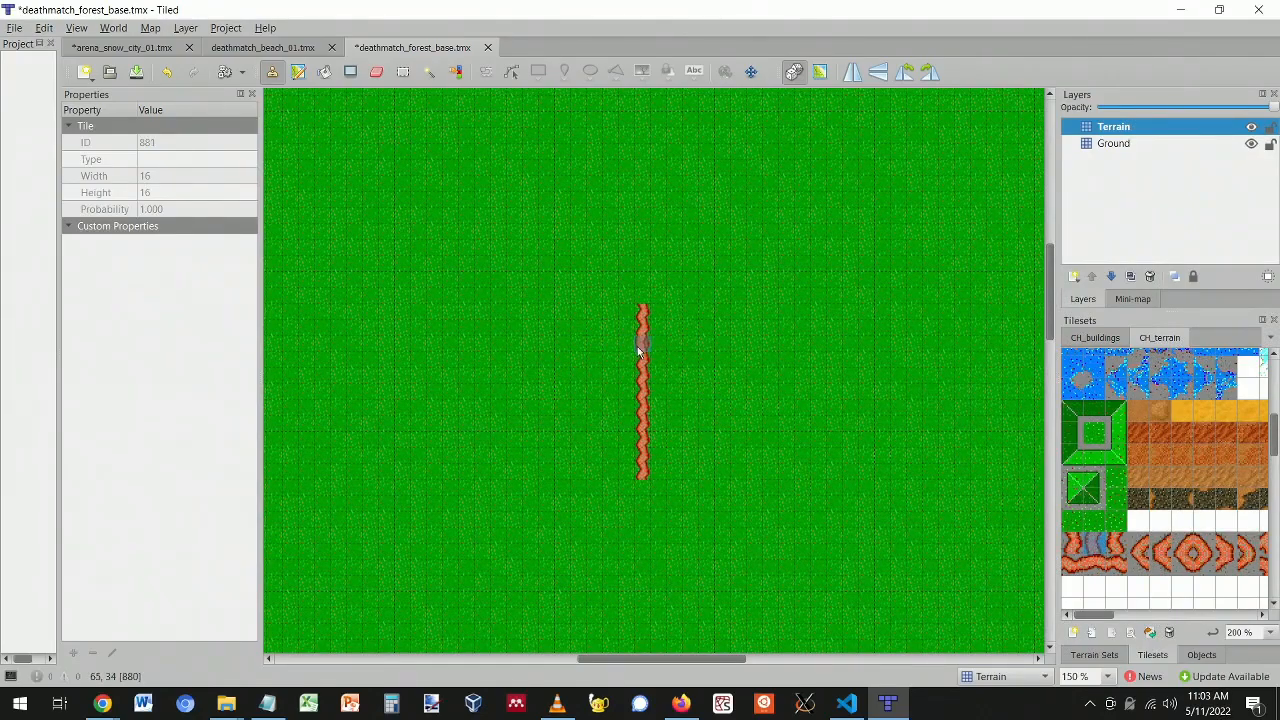
click(640, 384)
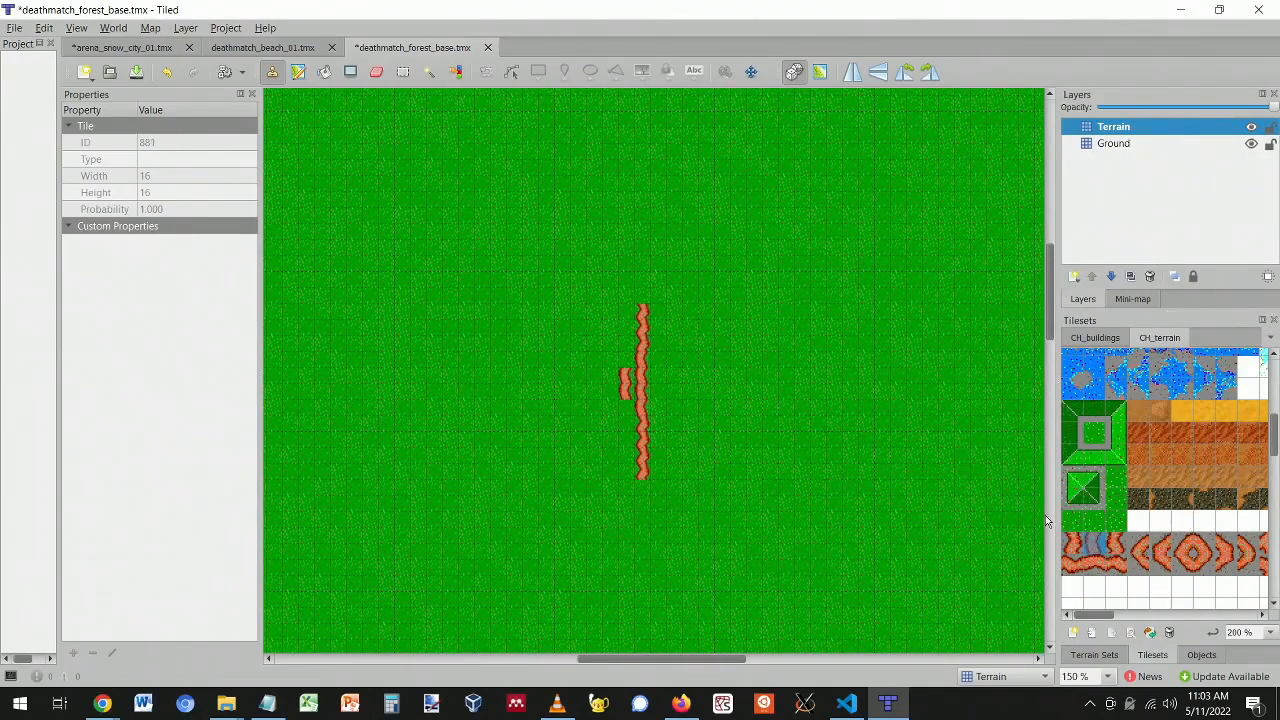
key(e)
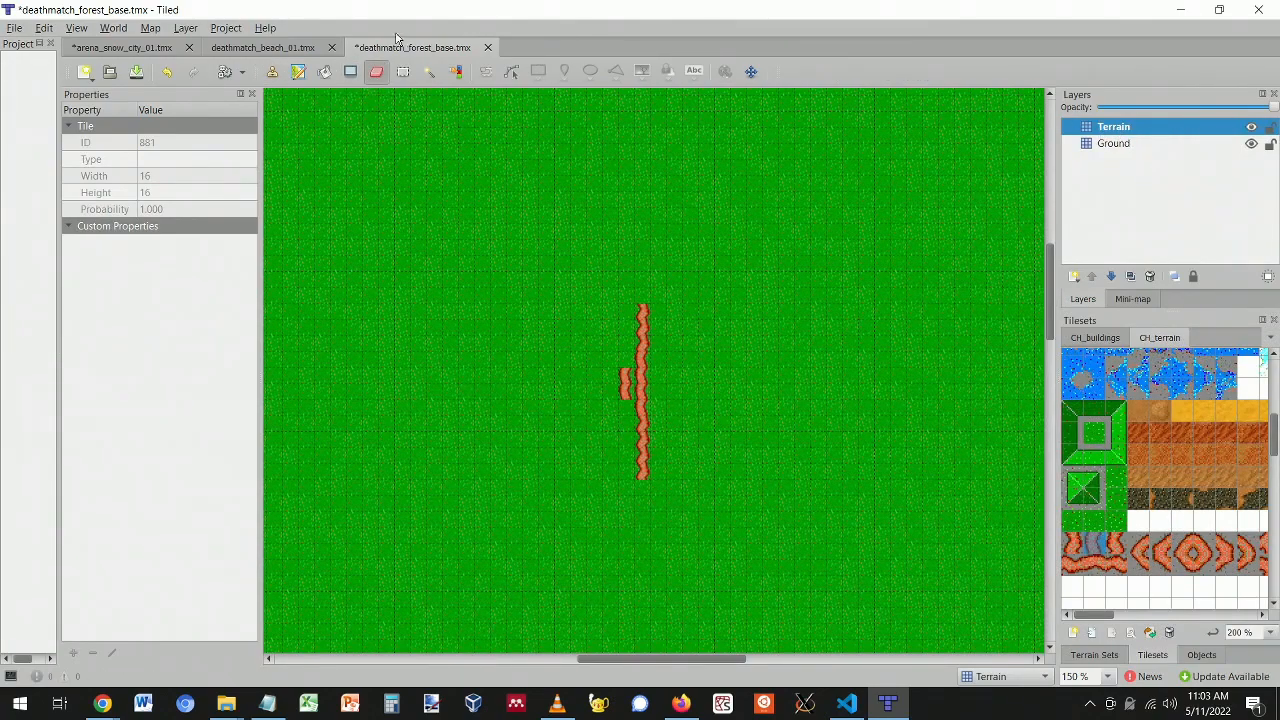
drag(622, 380, 625, 403)
mouse_move(632, 332)
mouse_down()
mouse_move(643, 314)
mouse_move(645, 479)
mouse_move(641, 398)
mouse_up()
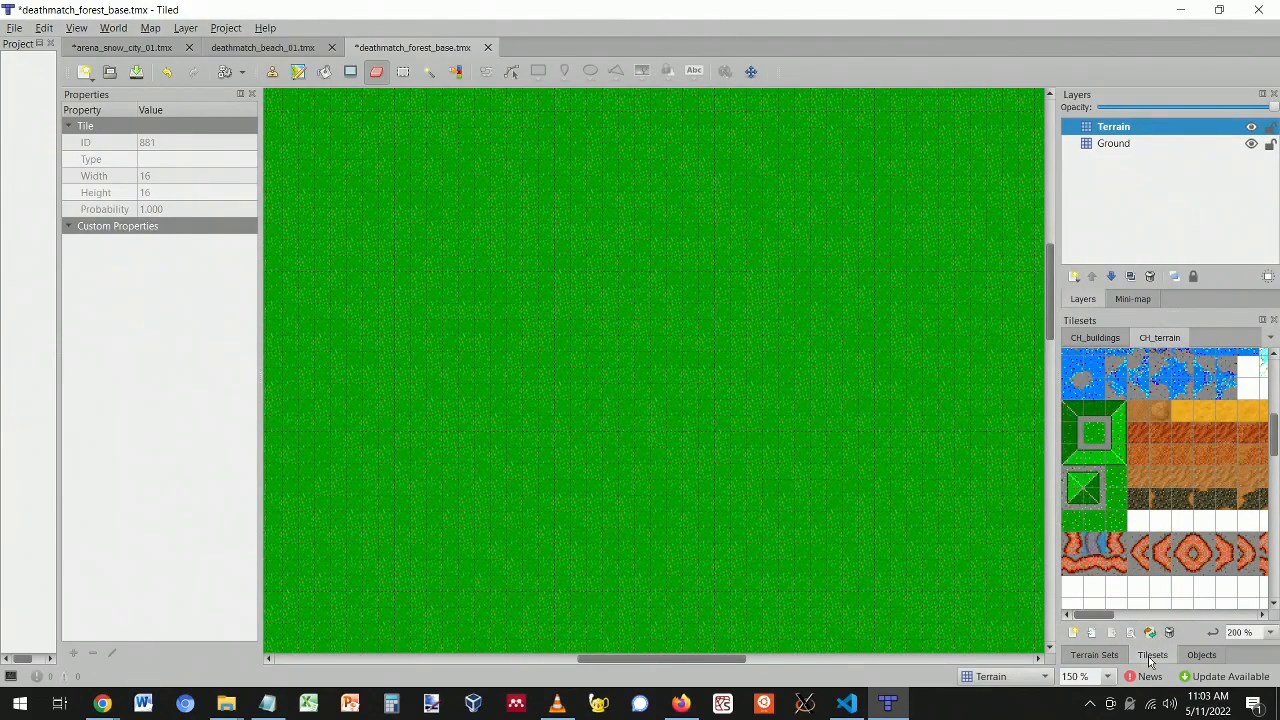
- Show the Terrain Sets list and open the paths terrain set
click(1095, 655)
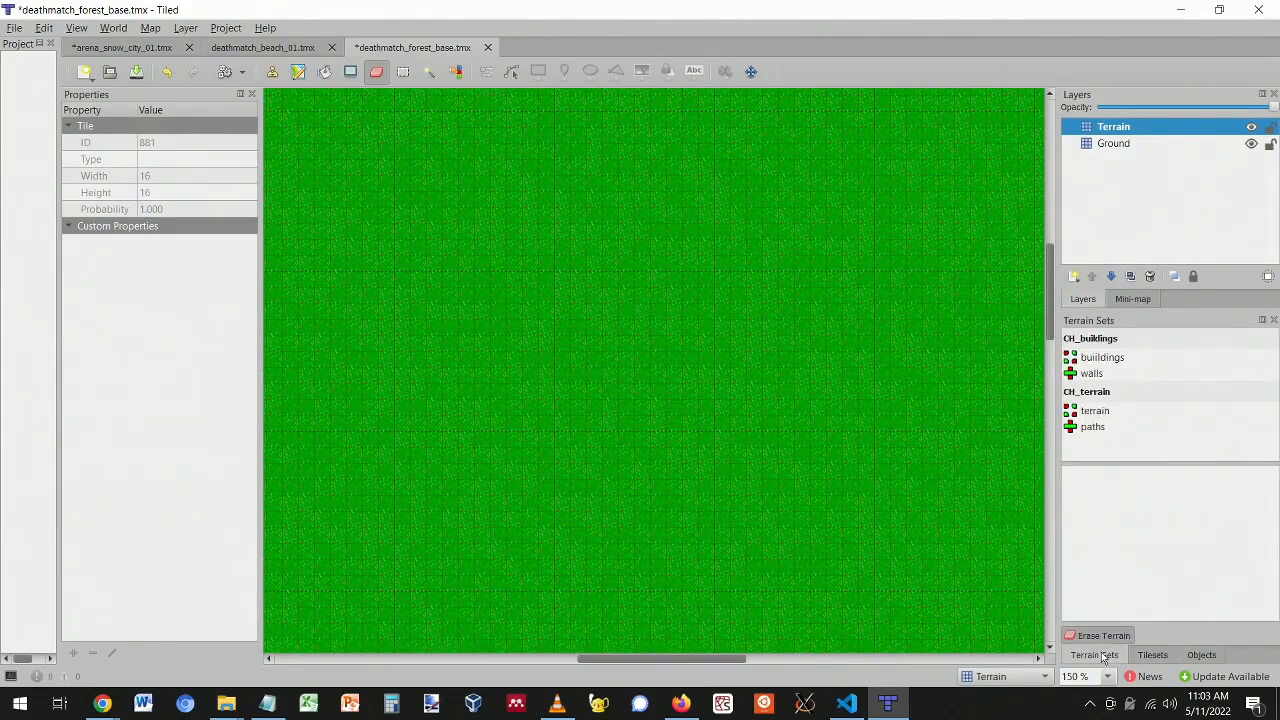
click(1092, 427)
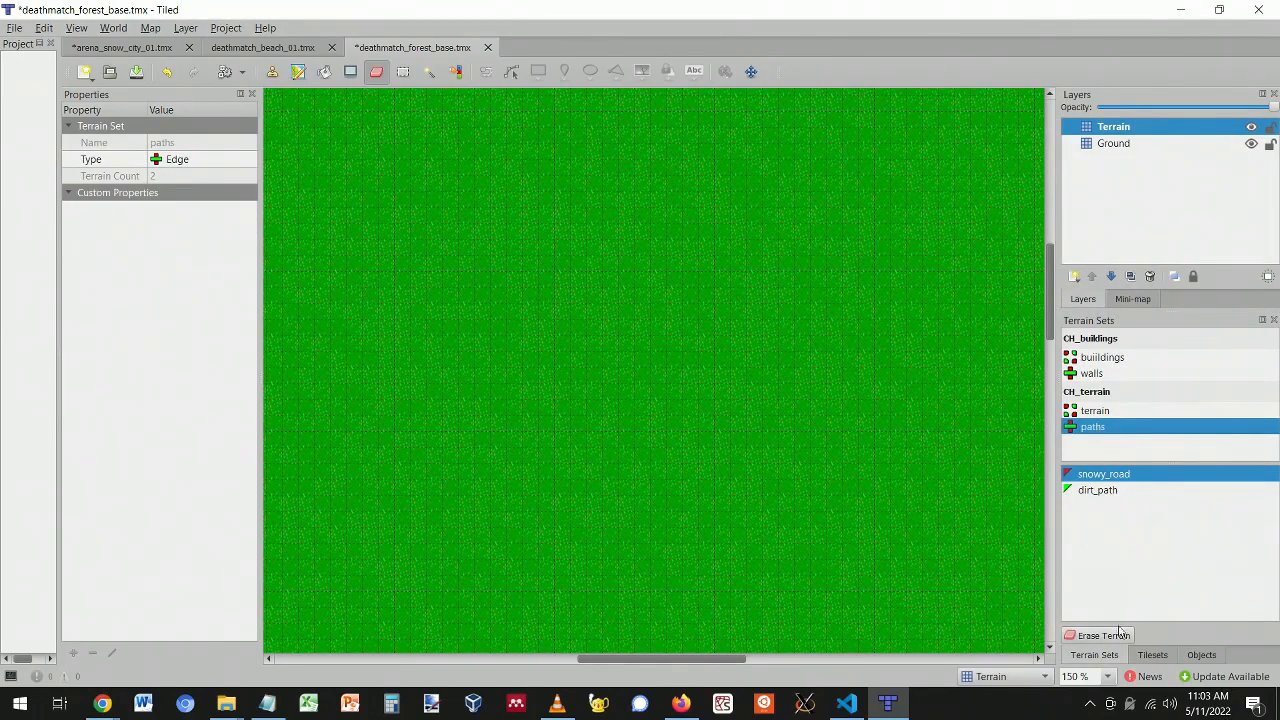
click(1152, 655)
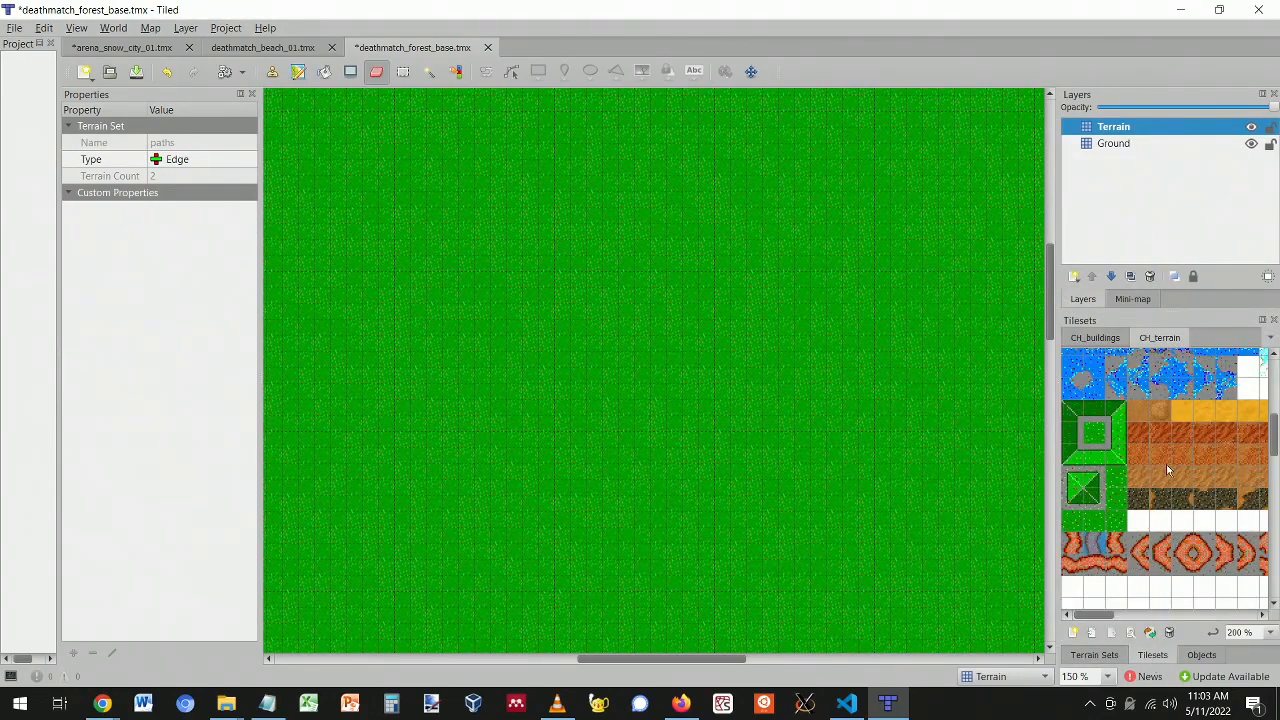
click(1095, 655)
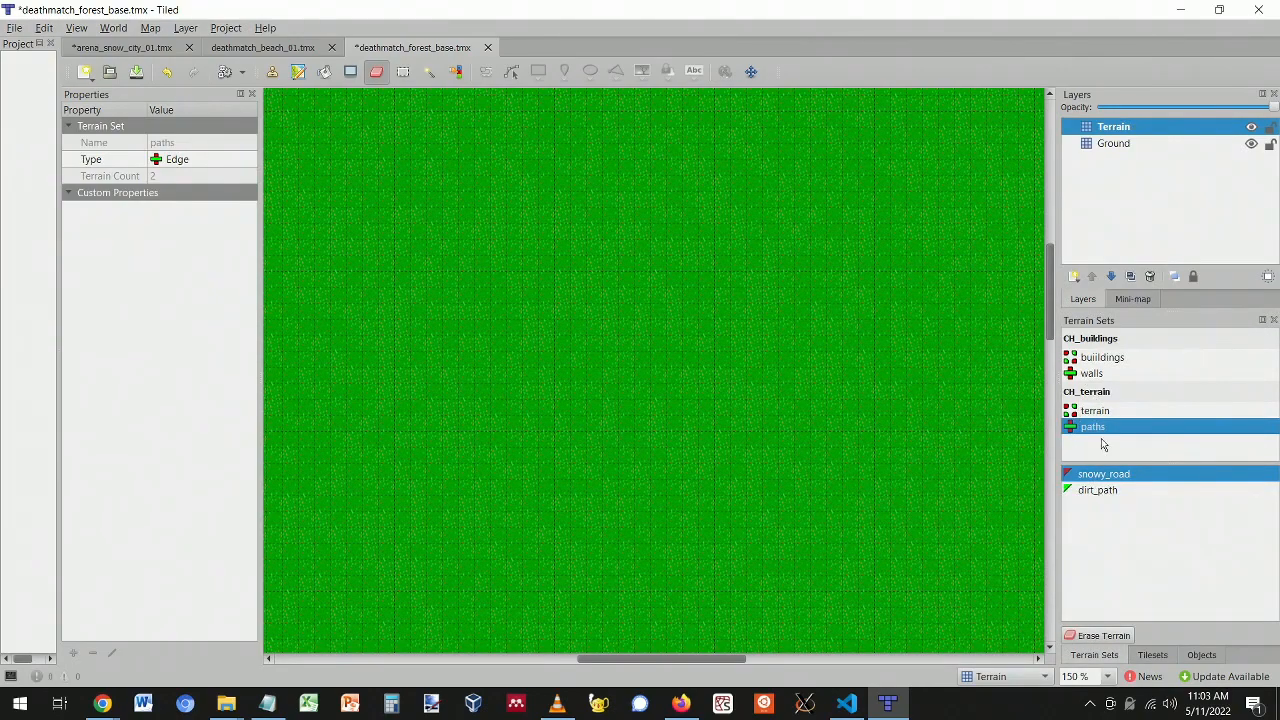
- Test-paint winding dirt_path loops with the terrain brush, then undo them
click(1108, 490)
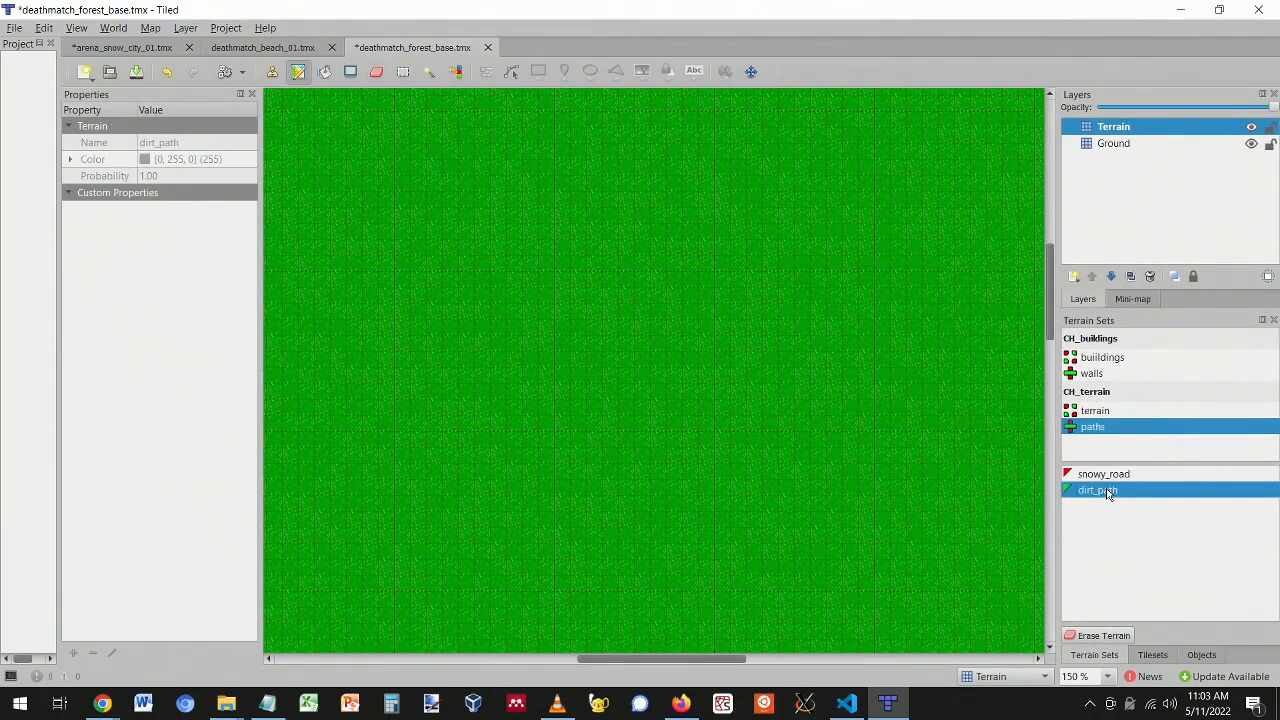
mouse_move(671, 318)
mouse_down()
mouse_move(670, 340)
mouse_move(598, 406)
mouse_up()
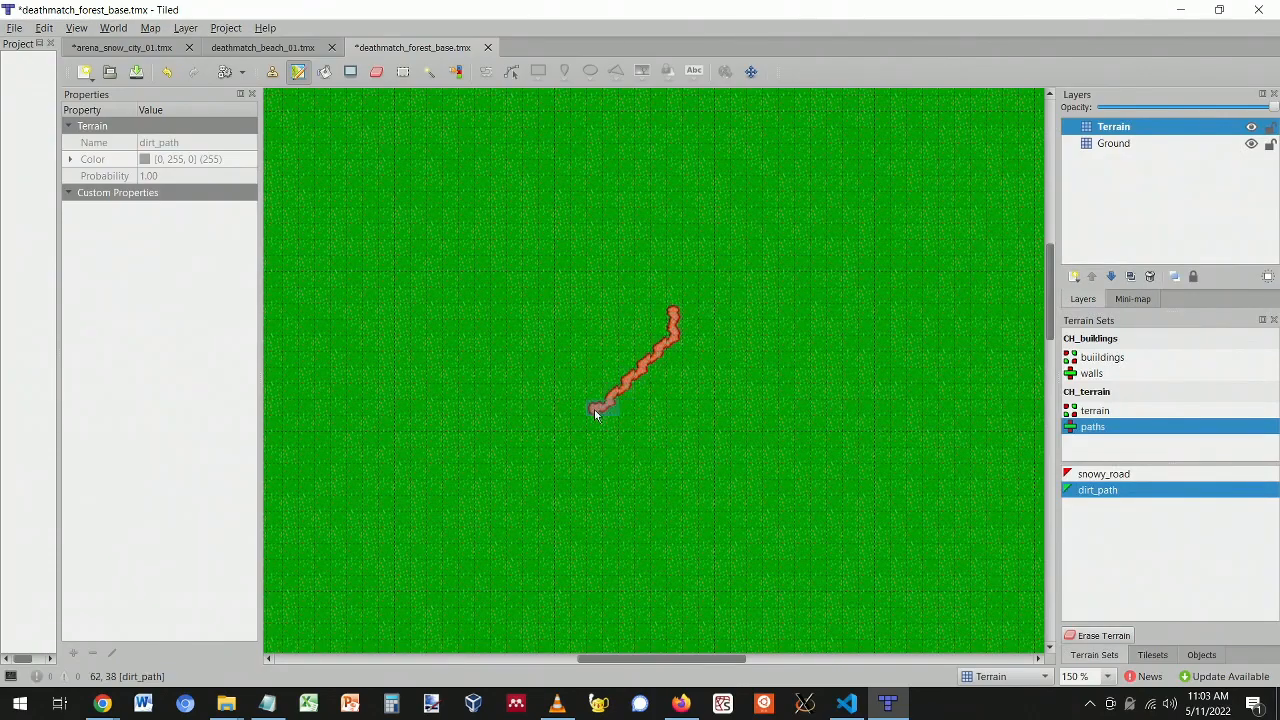
mouse_move(625, 521)
mouse_down()
mouse_move(707, 458)
mouse_move(622, 478)
mouse_move(514, 467)
mouse_move(760, 271)
mouse_move(637, 334)
mouse_move(820, 330)
mouse_move(664, 176)
mouse_move(534, 309)
mouse_move(400, 196)
mouse_move(615, 285)
mouse_move(781, 188)
mouse_move(893, 505)
mouse_move(782, 372)
mouse_up()
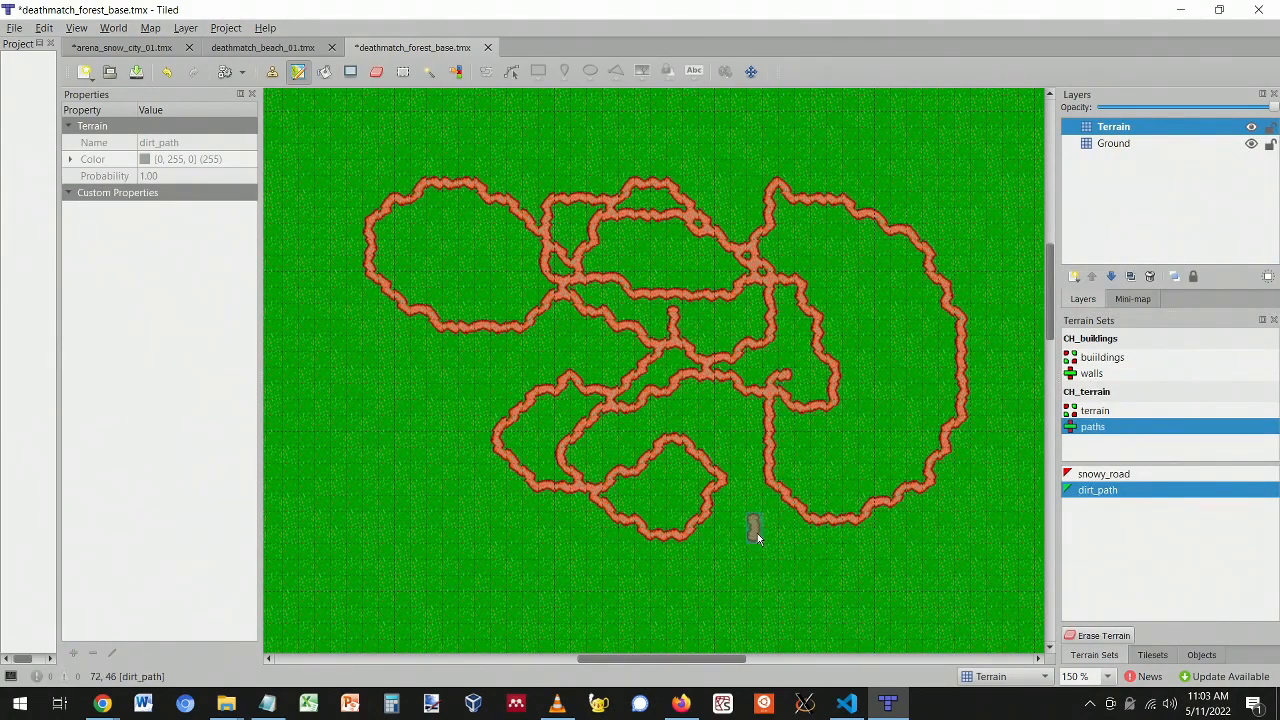
key(ctrl+z)
- Try a snowy_road stroke down the map and undo it
click(1103, 474)
mouse_move(663, 298)
mouse_down()
mouse_move(661, 508)
mouse_move(371, 380)
mouse_move(543, 320)
mouse_move(514, 614)
mouse_move(360, 600)
mouse_up()
key(ctrl+z)
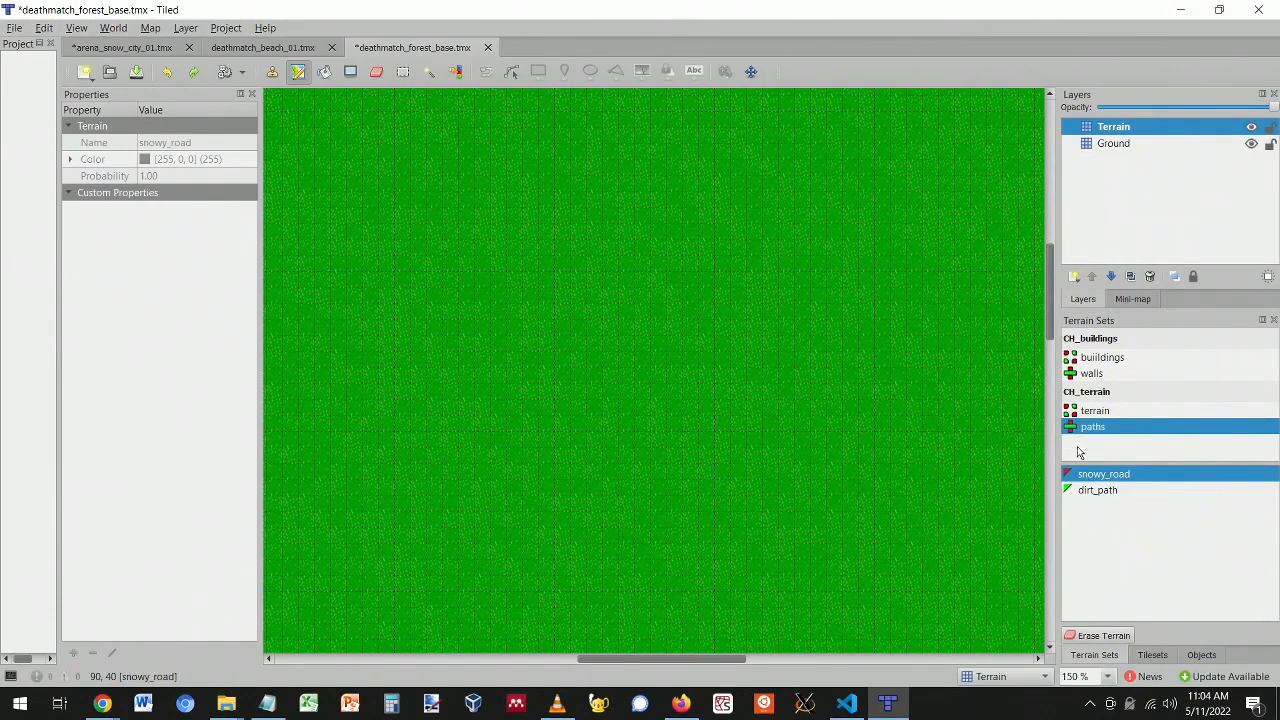
- Paint a water patch and a sand patch beside it using the water/grass/sand terrain set
click(1097, 411)
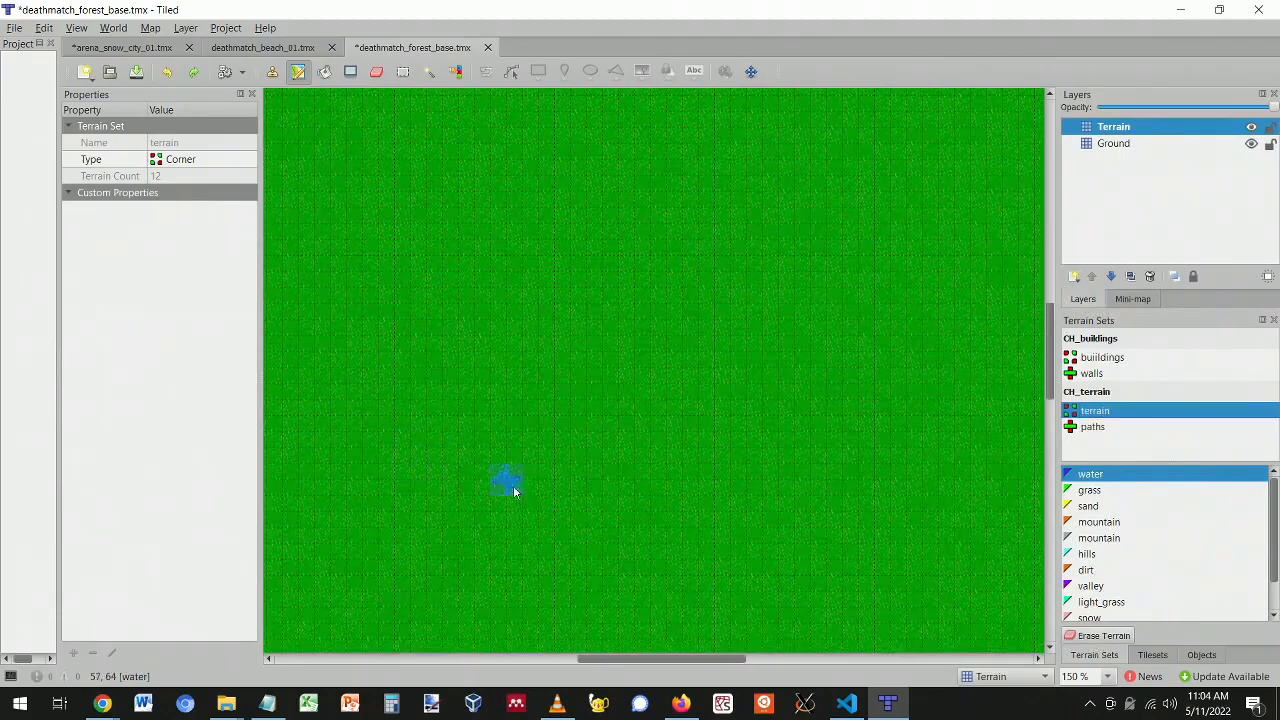
scroll(748, 452, down, 10)
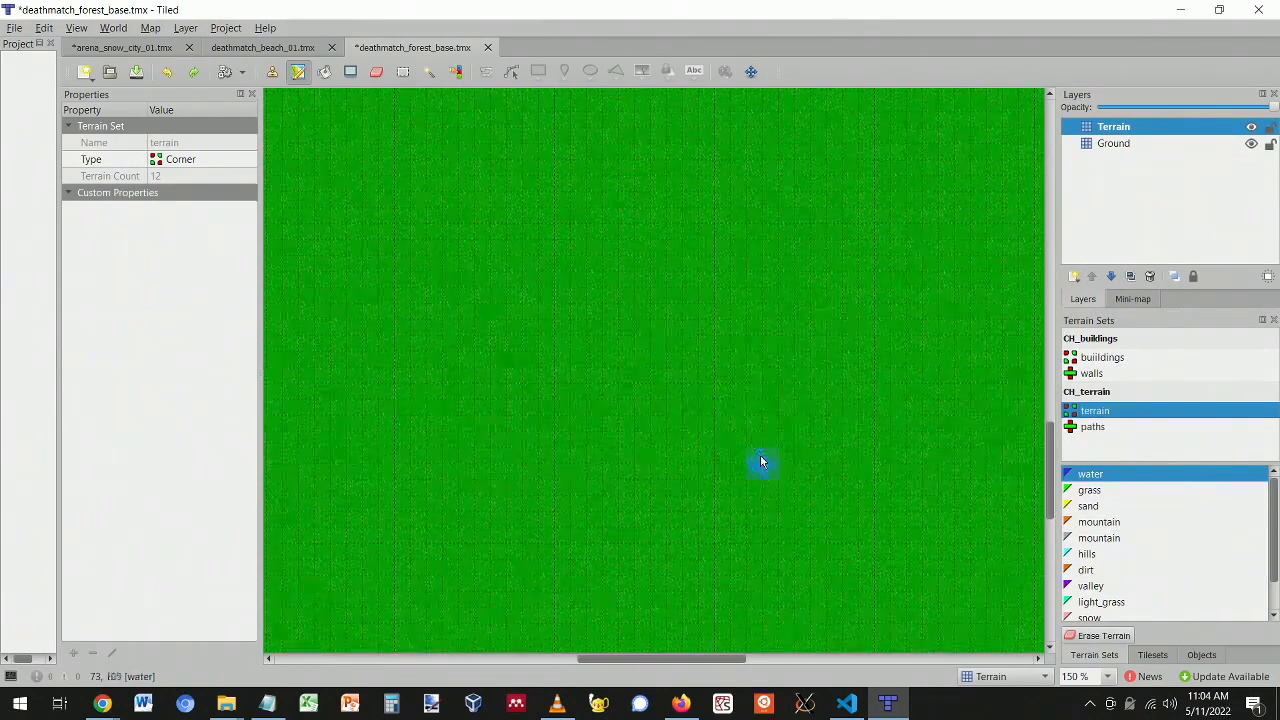
scroll(760, 460, up, 15)
scroll(760, 460, down, 8)
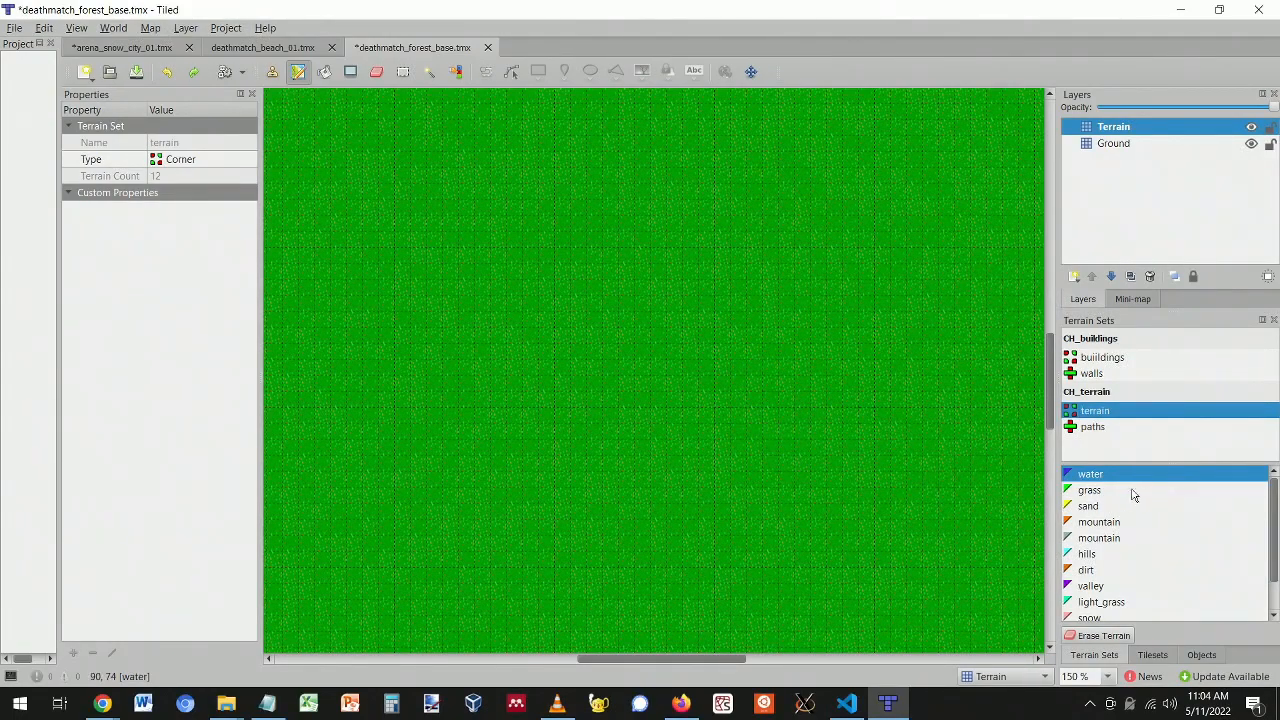
click(1092, 477)
mouse_move(678, 340)
mouse_down()
mouse_move(705, 520)
mouse_move(774, 450)
mouse_move(657, 463)
mouse_move(722, 427)
mouse_up()
click(1089, 490)
click(1088, 506)
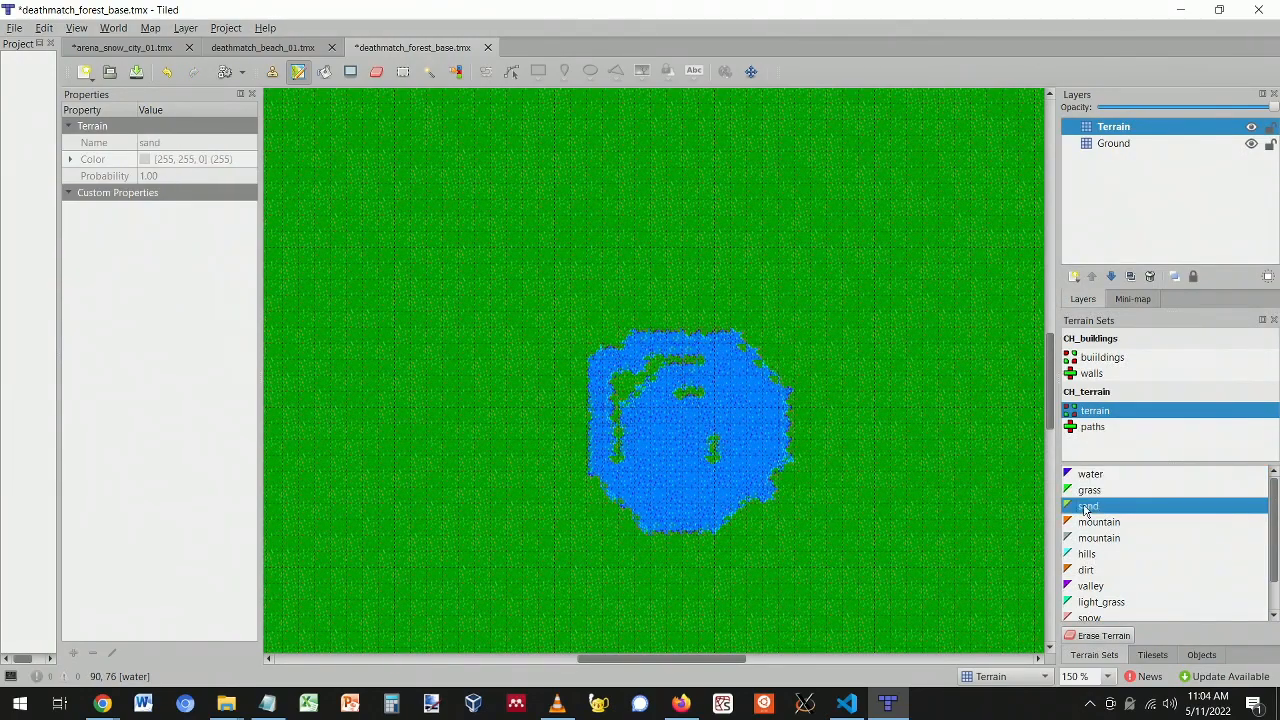
mouse_move(833, 233)
mouse_down()
mouse_move(905, 420)
mouse_move(800, 290)
mouse_move(886, 330)
mouse_move(851, 318)
mouse_move(930, 370)
mouse_up()
- Paint a zigzag hills ridge on the grass and a brown dirt loop in the lower left
click(1087, 554)
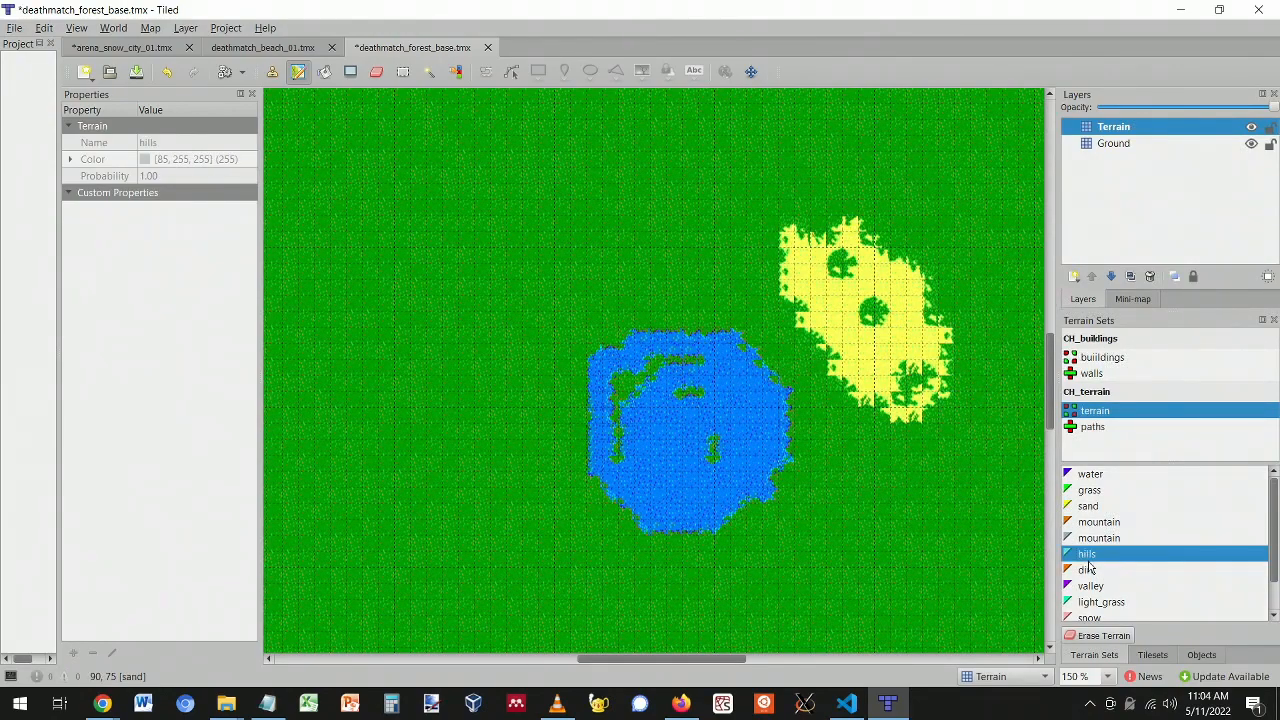
mouse_move(592, 185)
mouse_down()
mouse_move(440, 260)
mouse_move(510, 265)
mouse_move(561, 190)
mouse_move(461, 281)
mouse_move(540, 240)
mouse_up()
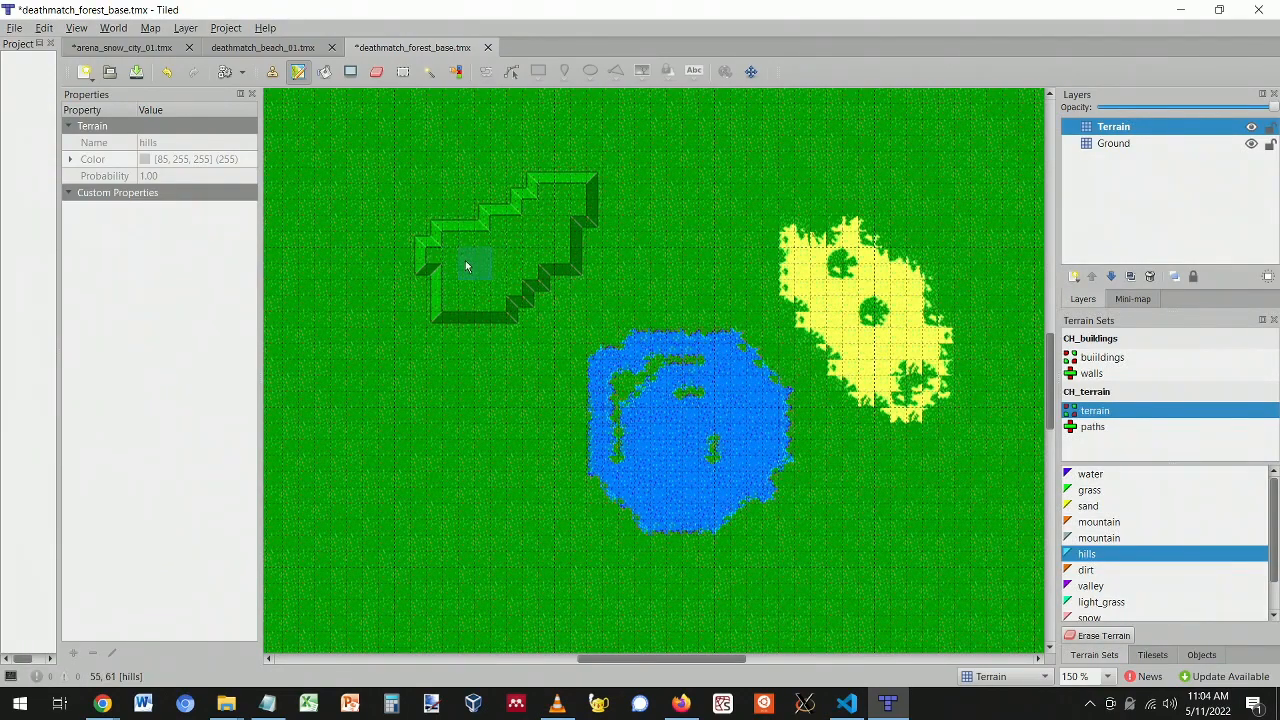
drag(437, 273, 428, 285)
click(1078, 570)
mouse_move(443, 491)
mouse_down()
mouse_move(409, 423)
mouse_move(443, 571)
mouse_move(540, 548)
mouse_up()
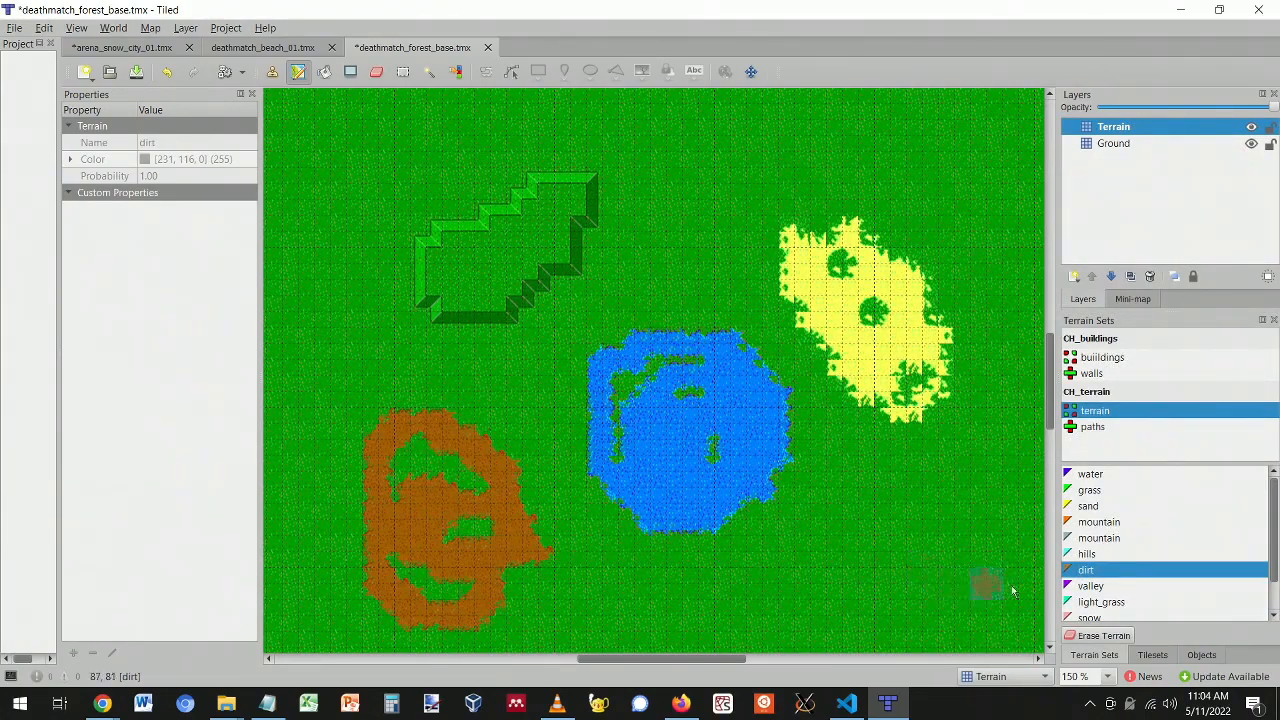
- Outline a rectangular valley near the top centre and paint a white snow patch at lower right
click(1090, 586)
drag(709, 162, 682, 270)
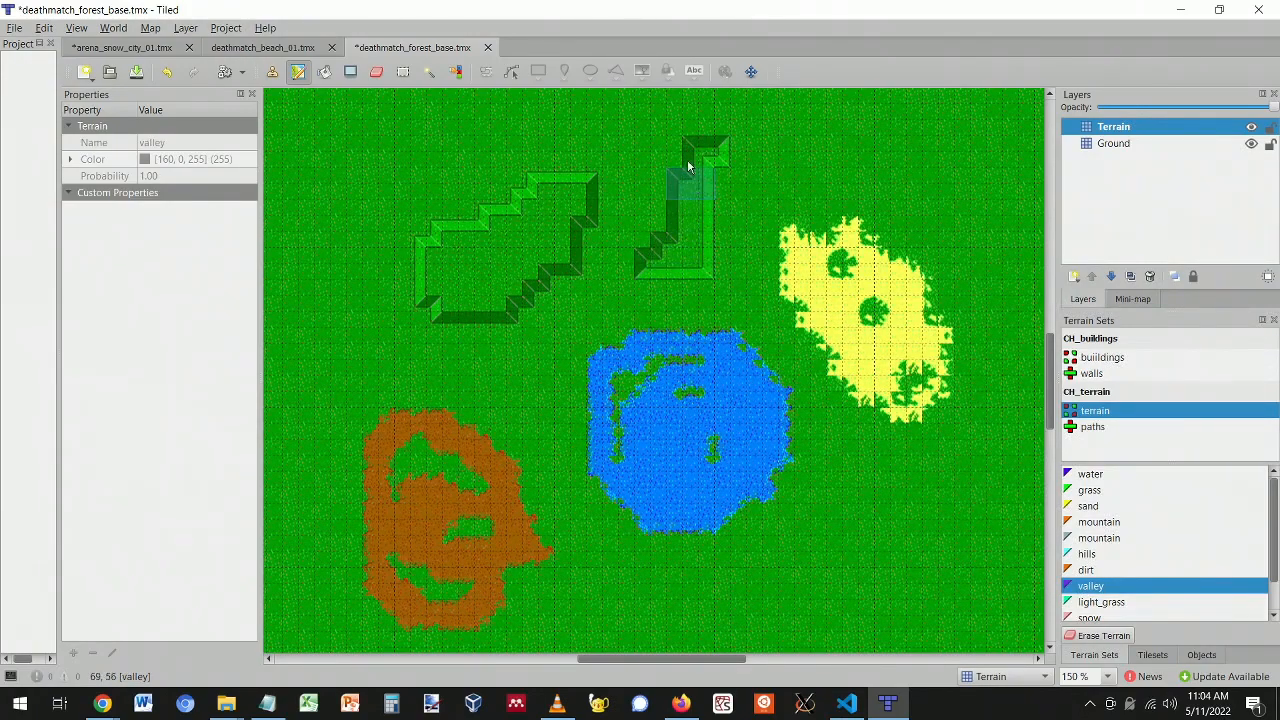
drag(691, 171, 646, 251)
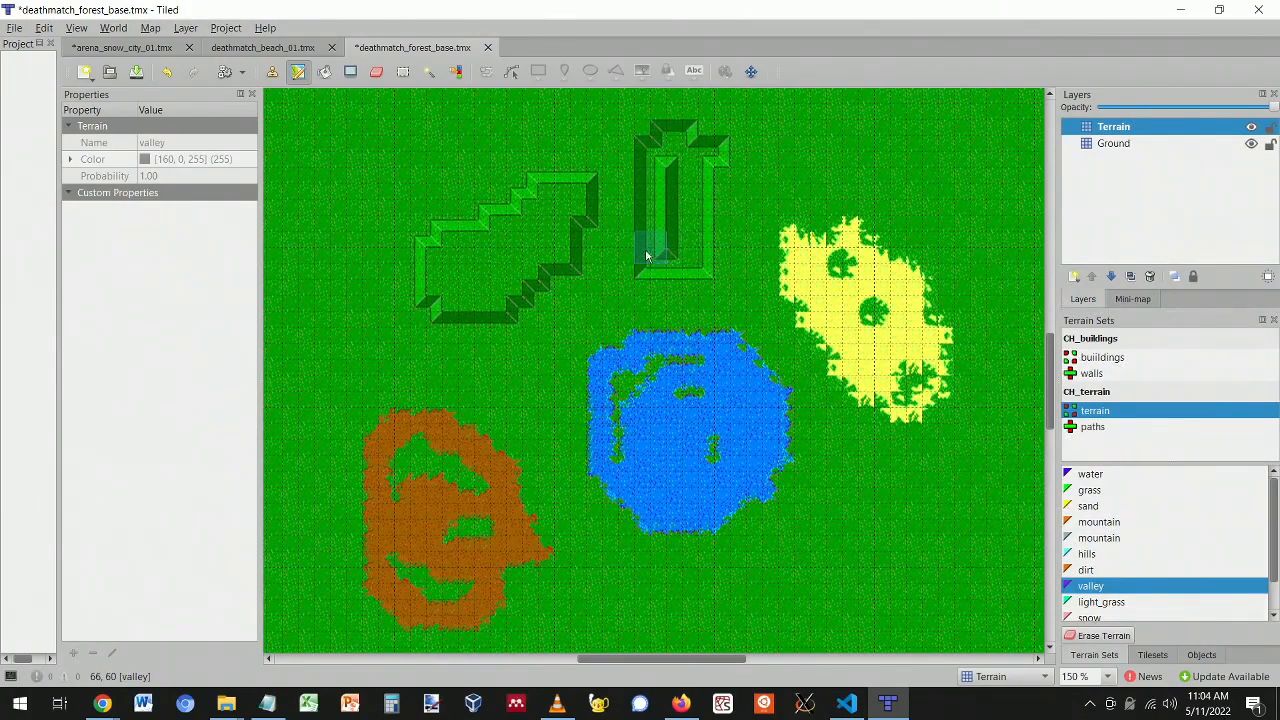
click(1090, 602)
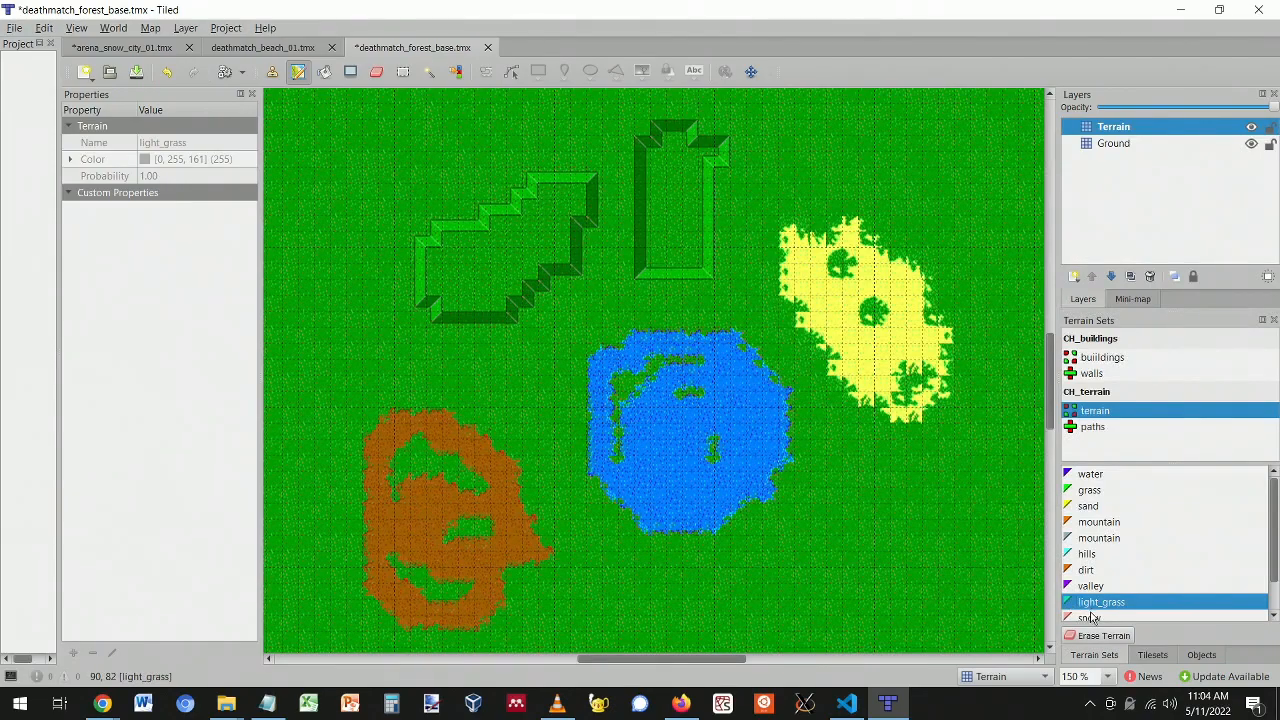
click(1090, 617)
mouse_move(890, 530)
mouse_down()
mouse_move(960, 600)
mouse_move(872, 585)
mouse_move(929, 549)
mouse_move(755, 618)
mouse_up()
scroll(886, 555, down, 5)
scroll(1070, 555, down, 1)
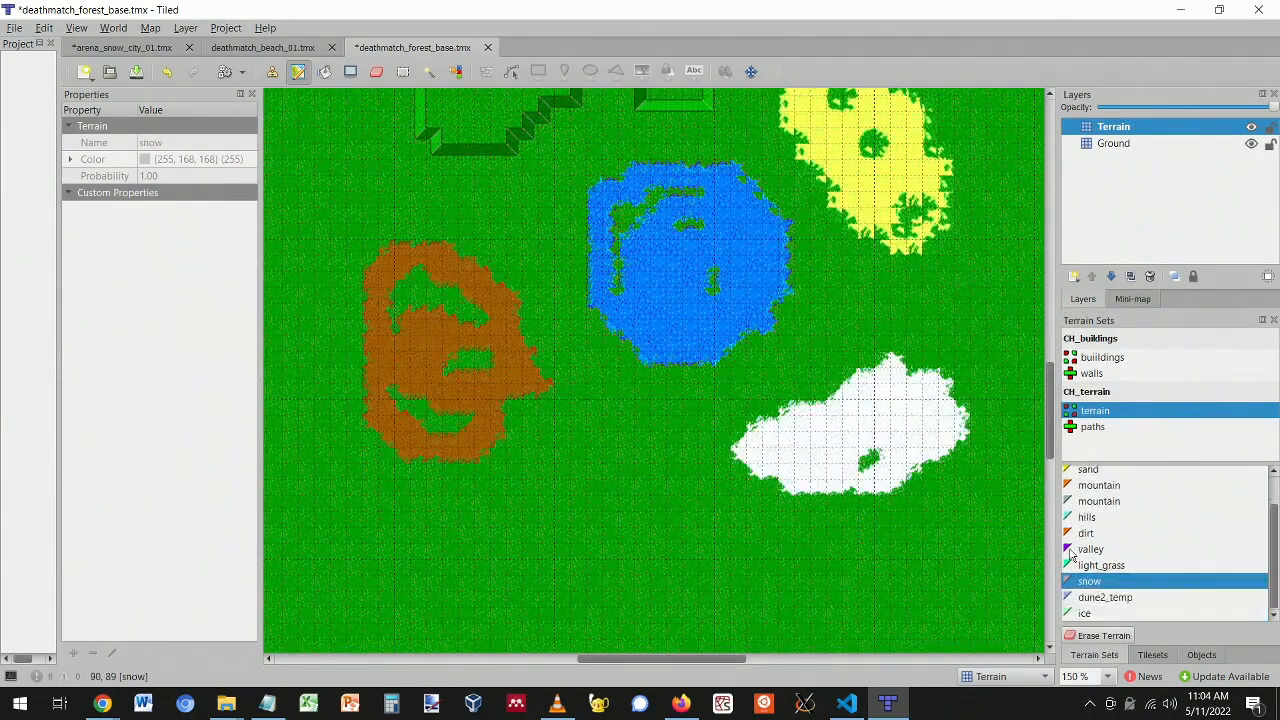
click(1107, 597)
mouse_move(586, 526)
mouse_down()
mouse_move(525, 588)
mouse_move(632, 513)
mouse_move(700, 610)
mouse_move(545, 525)
mouse_move(630, 620)
mouse_move(646, 548)
mouse_move(663, 566)
mouse_move(606, 610)
mouse_up()
key(ctrl+z)
click(1088, 613)
key(ctrl+z)
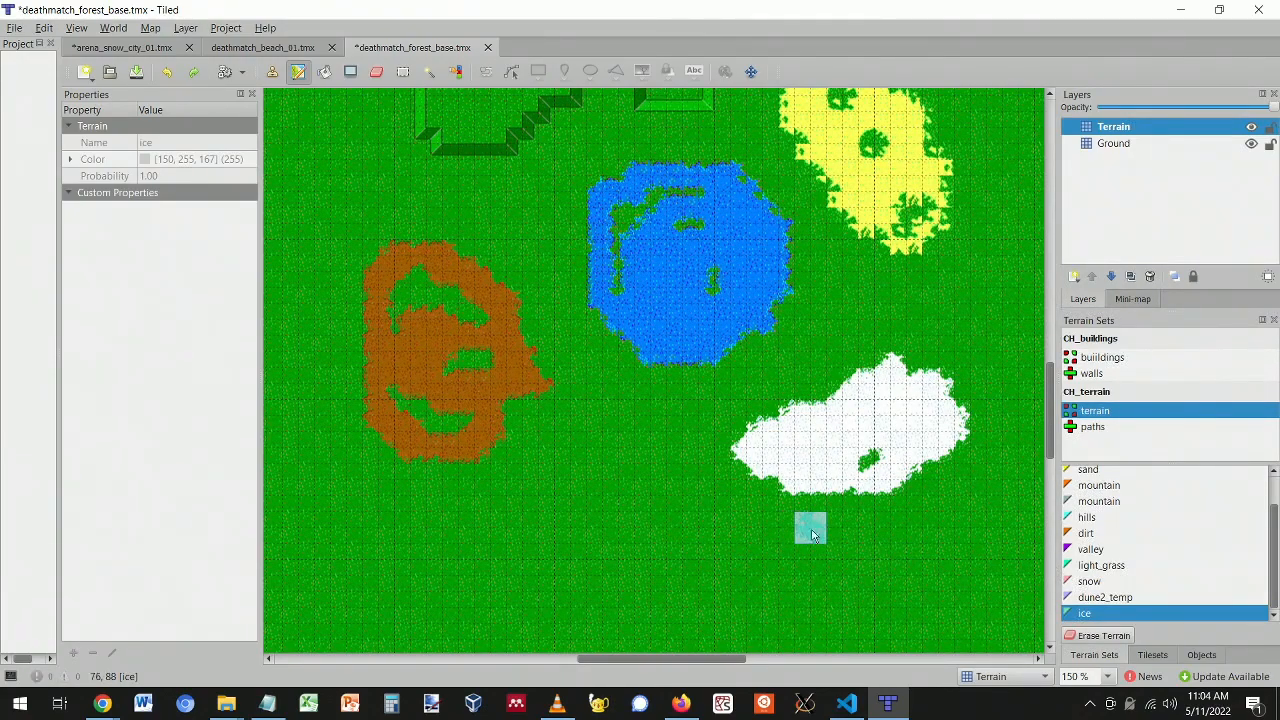
mouse_move(625, 510)
mouse_down()
mouse_move(592, 616)
mouse_move(625, 515)
mouse_move(530, 565)
mouse_move(630, 570)
mouse_move(567, 577)
mouse_up()
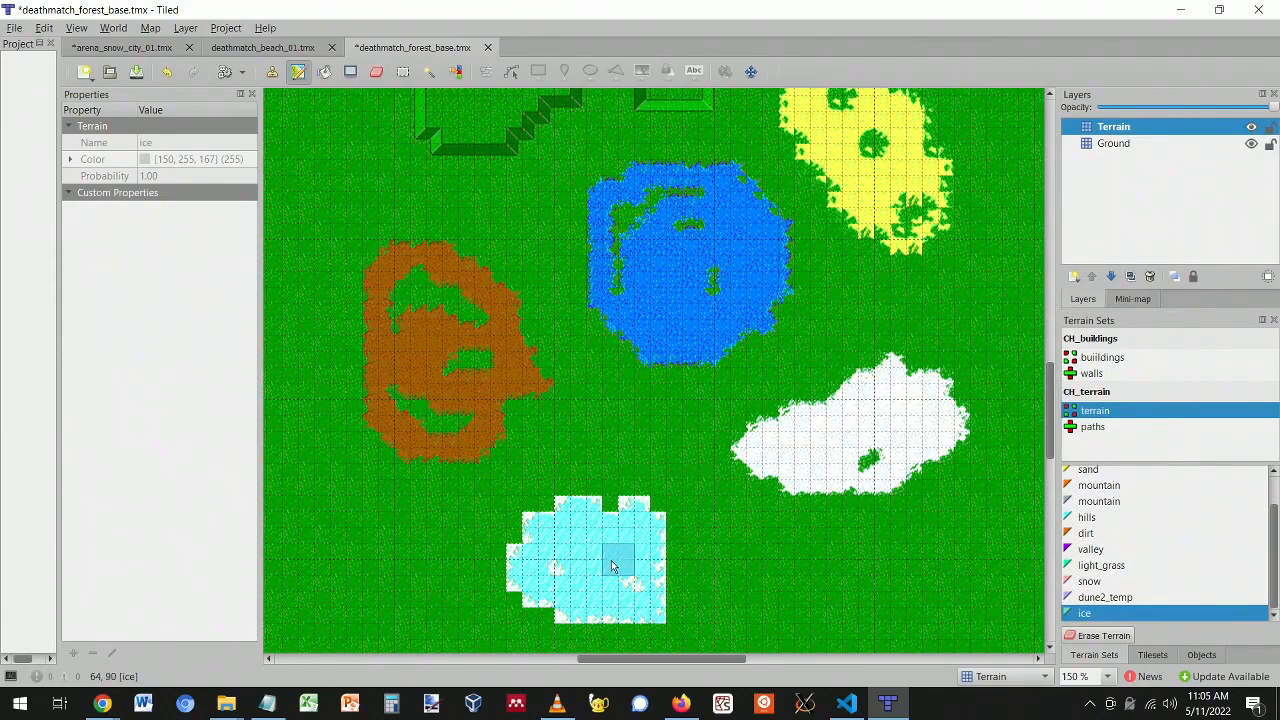
key(ctrl+z)
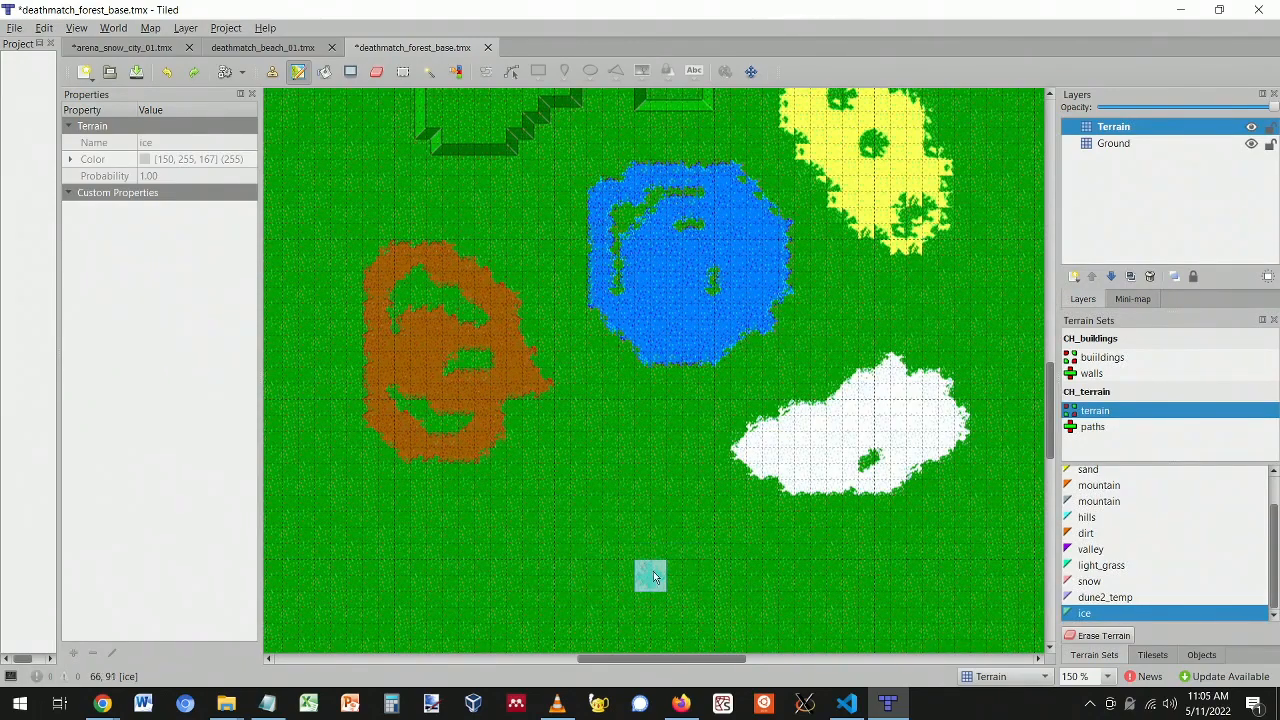
mouse_move(866, 438)
mouse_down()
mouse_move(790, 470)
mouse_move(880, 425)
mouse_move(915, 462)
mouse_up()
key(ctrl+z)
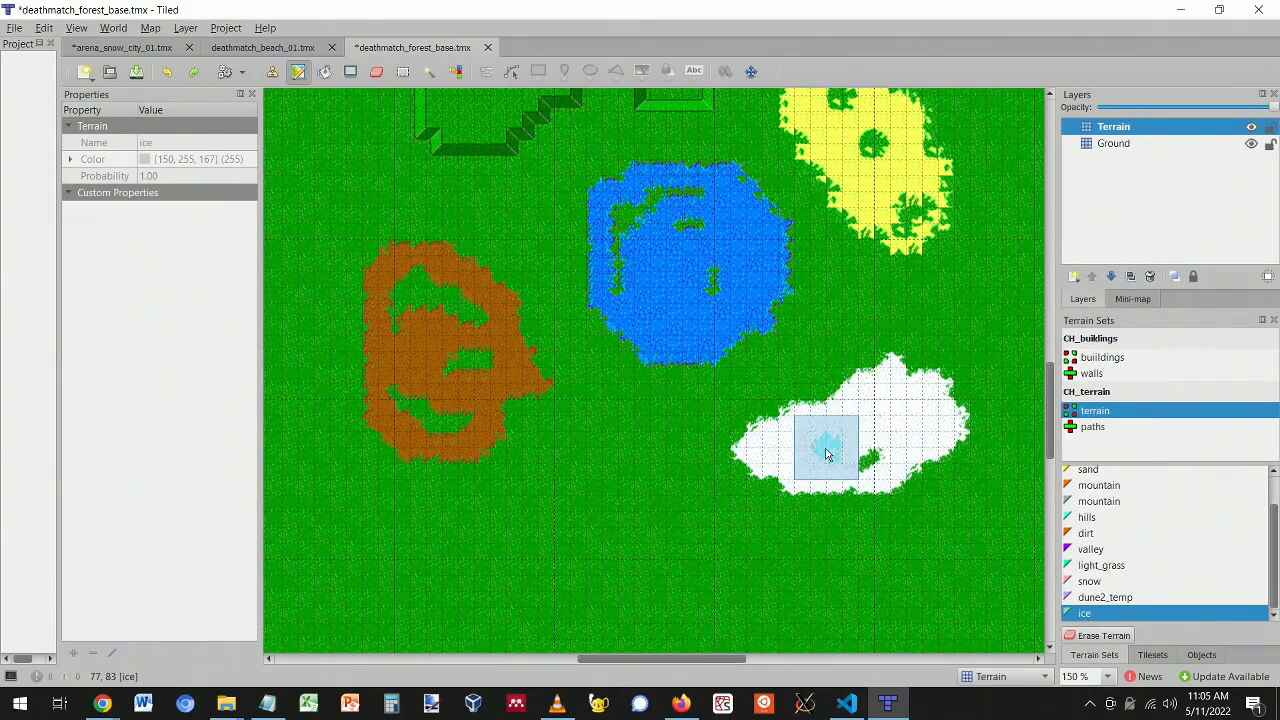
click(1074, 277)
- Add a Terrain2 tile layer and paint ice inside the snow patch on it
click(1100, 297)
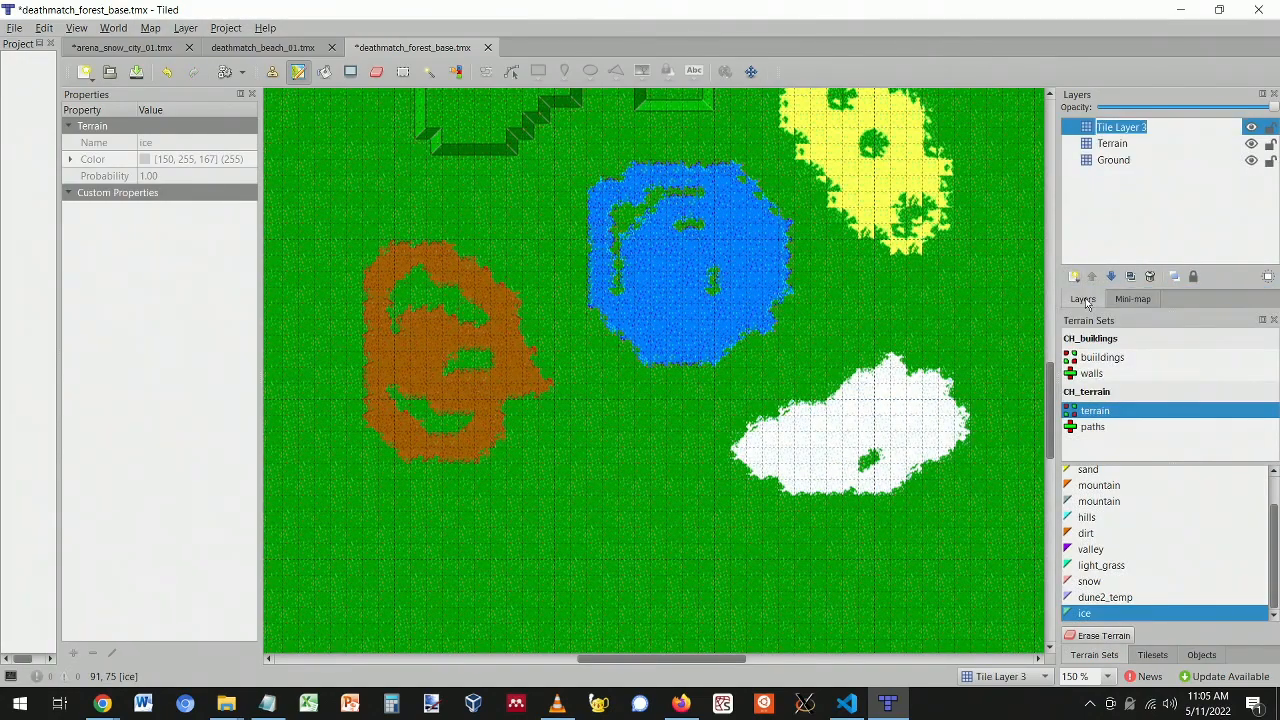
text(Terrain2)
key(Return)
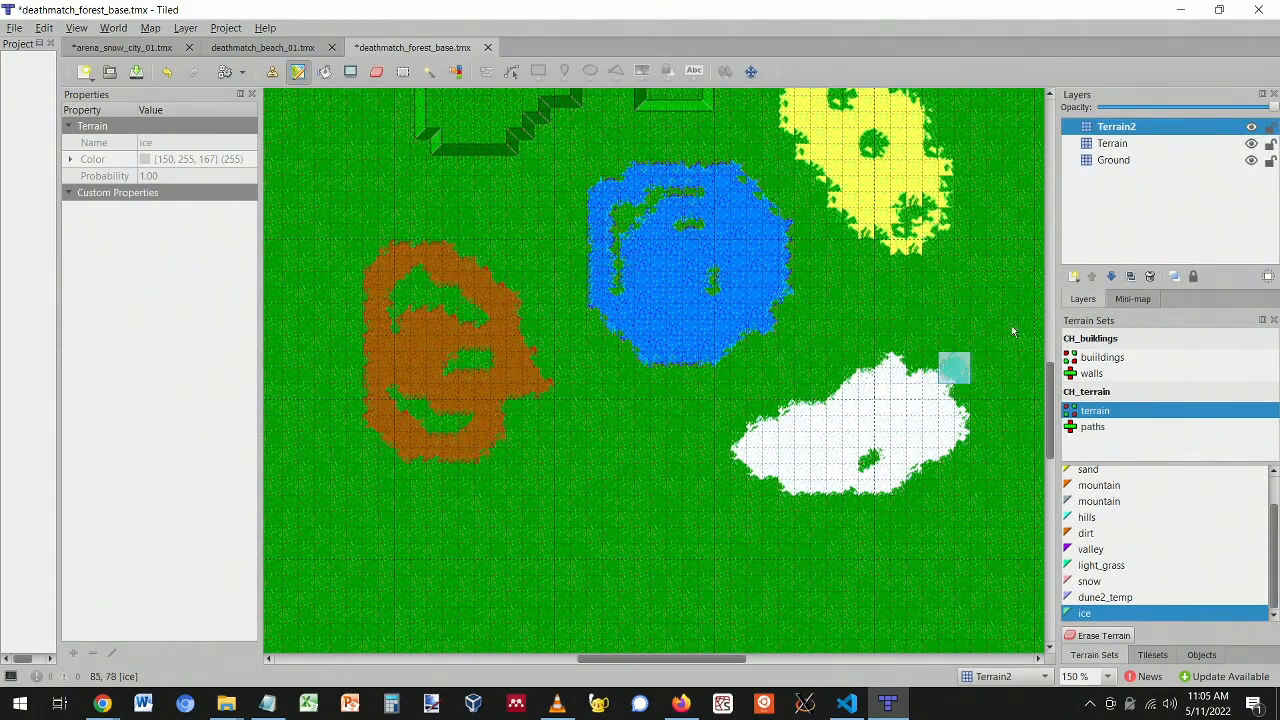
click(1110, 143)
click(1115, 127)
mouse_move(920, 412)
mouse_down()
mouse_move(822, 445)
mouse_move(886, 428)
mouse_move(826, 457)
mouse_move(800, 440)
mouse_move(840, 430)
mouse_up()
- Add a Terrain3 tile layer and paint water across the ice inside the snow
click(1074, 277)
click(1088, 298)
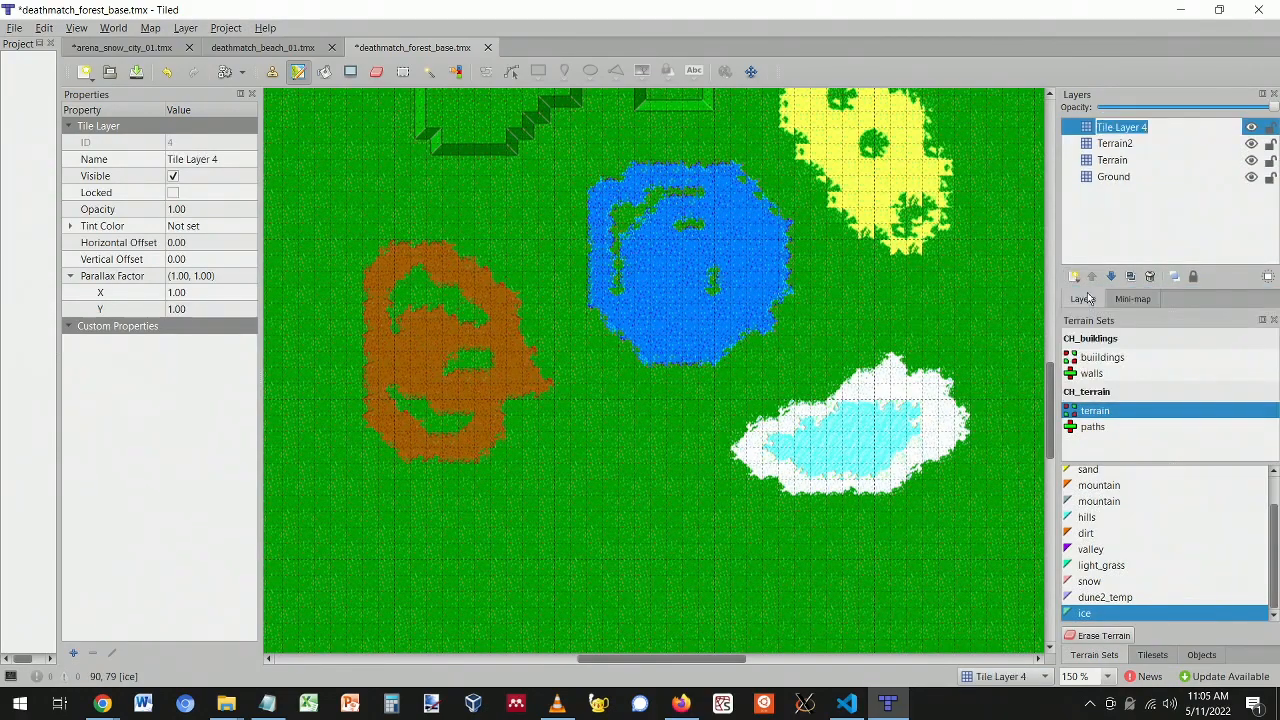
text(Terrain3)
key(Return)
scroll(1093, 594, up, 1)
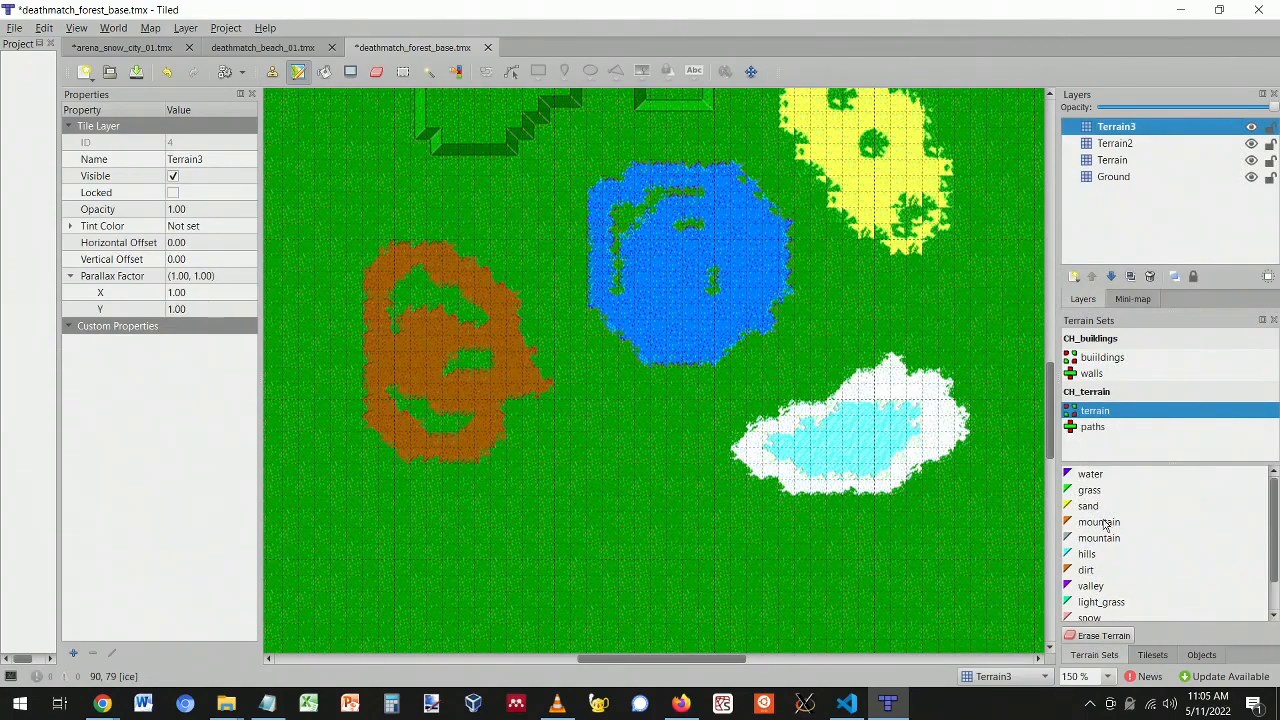
click(1093, 476)
drag(895, 425, 803, 447)
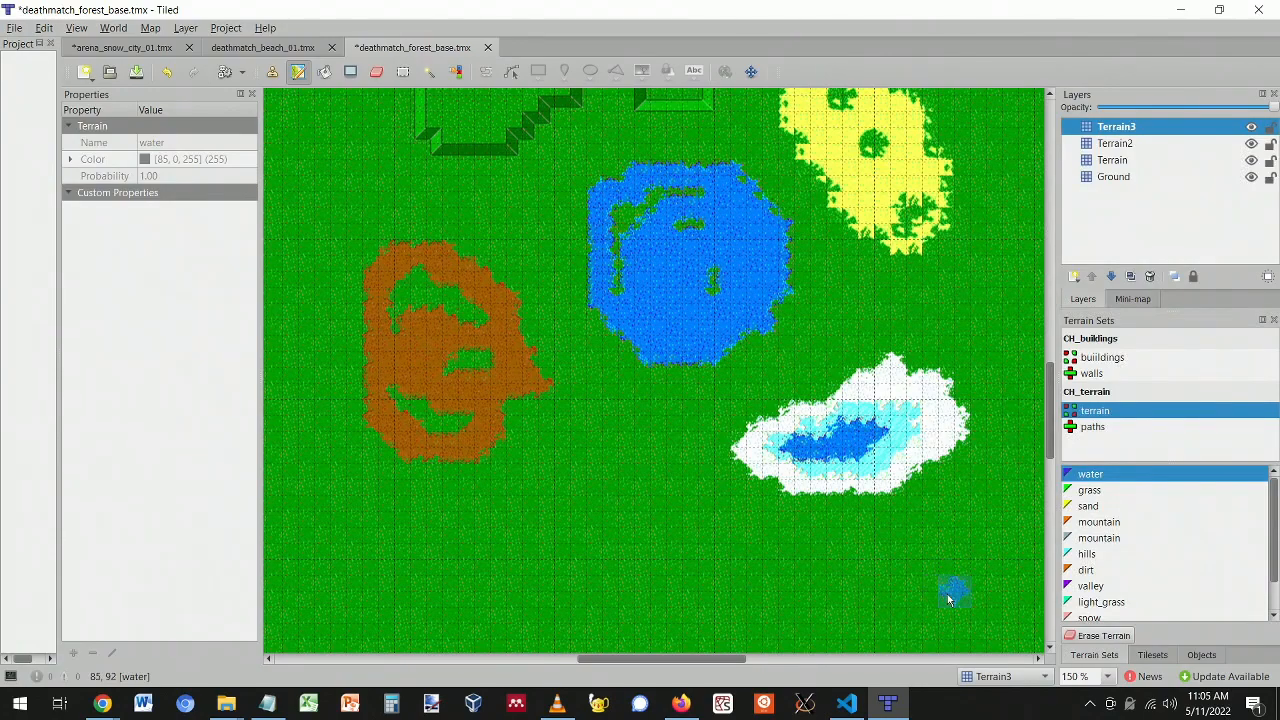
right_click(938, 558)
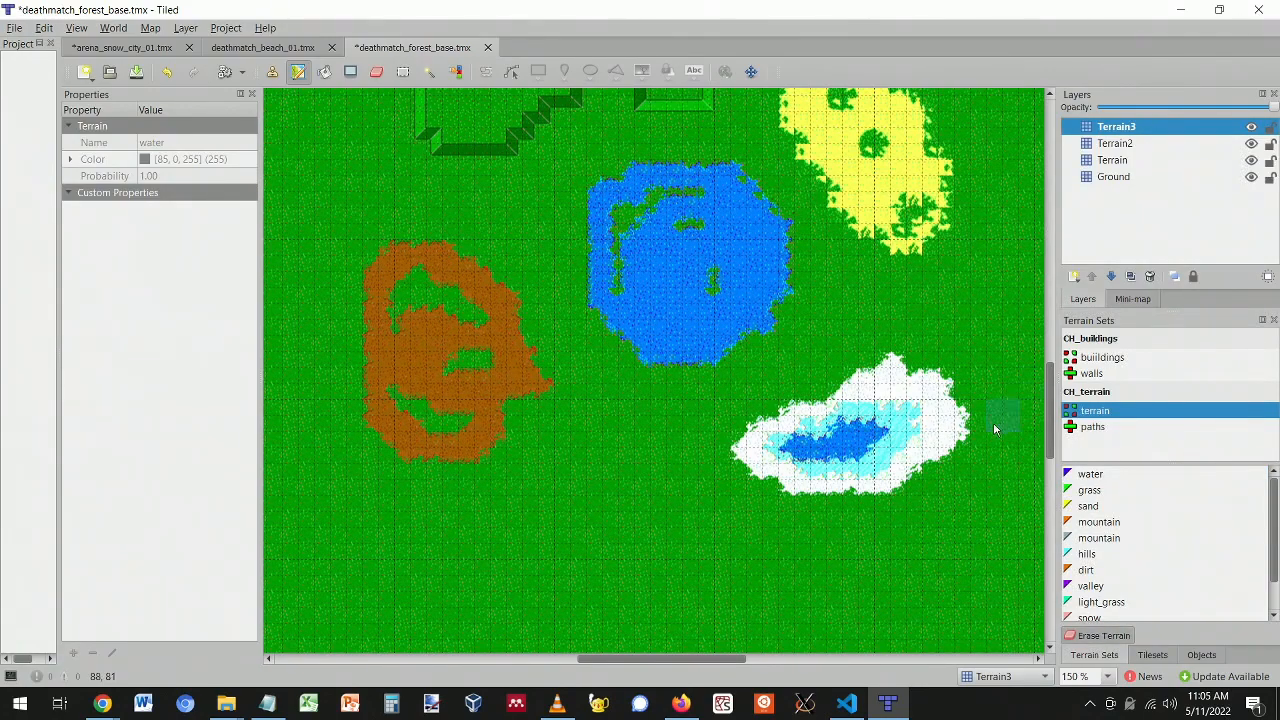
- Undo the water, ice and new layer edits, removing the leftover Tile Layer 3
key(ctrl+z)
key(ctrl+z)
key(ctrl+z)
key(ctrl+z)
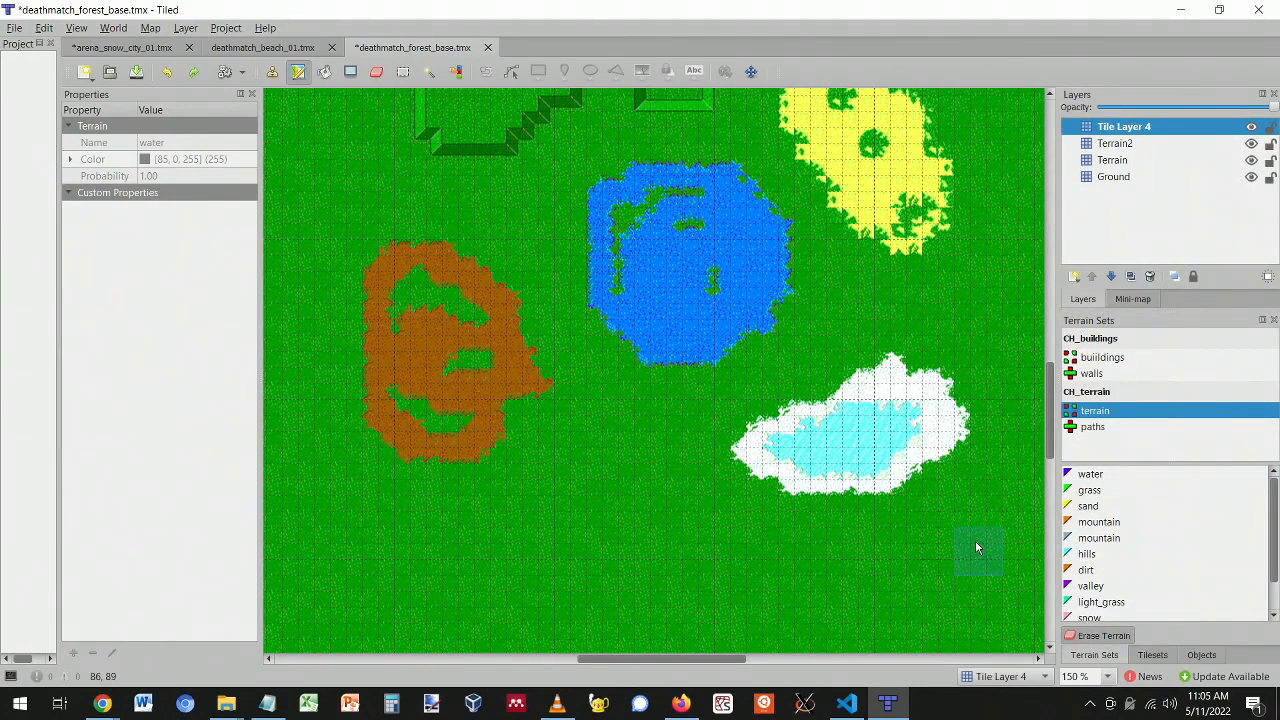
key(ctrl+z)
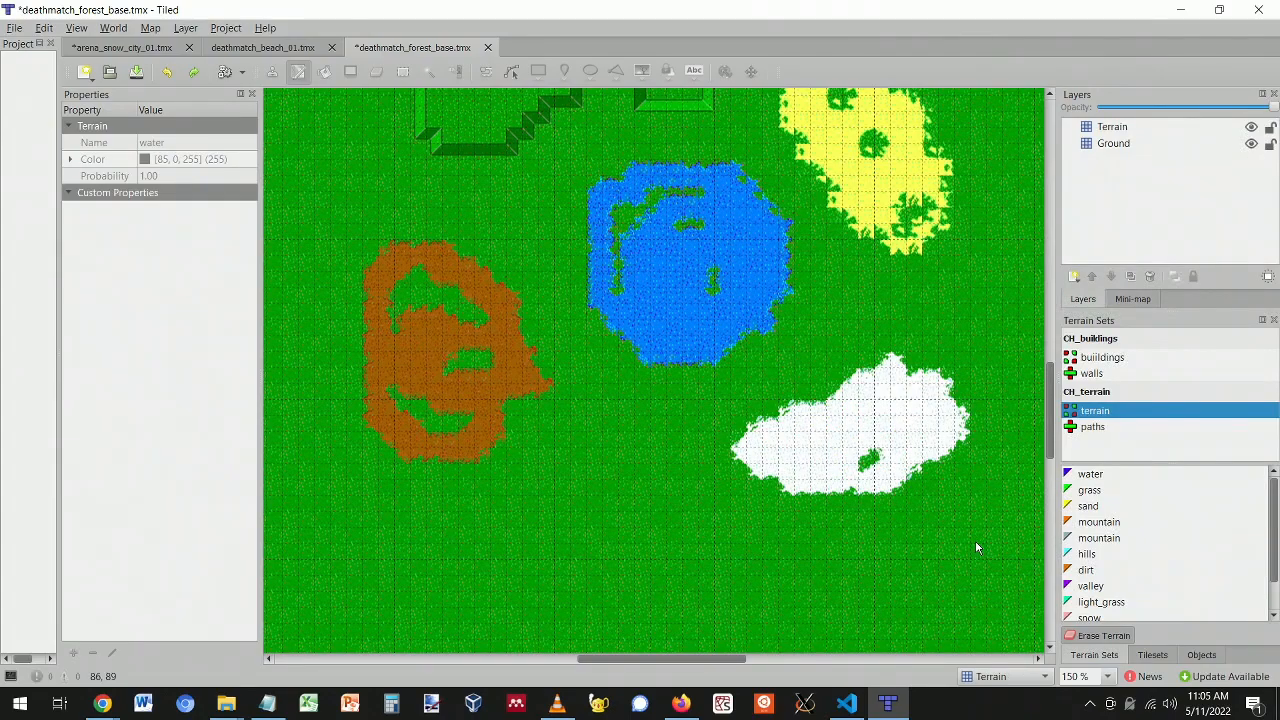
ctrl+scroll(735, 412, down, 2)
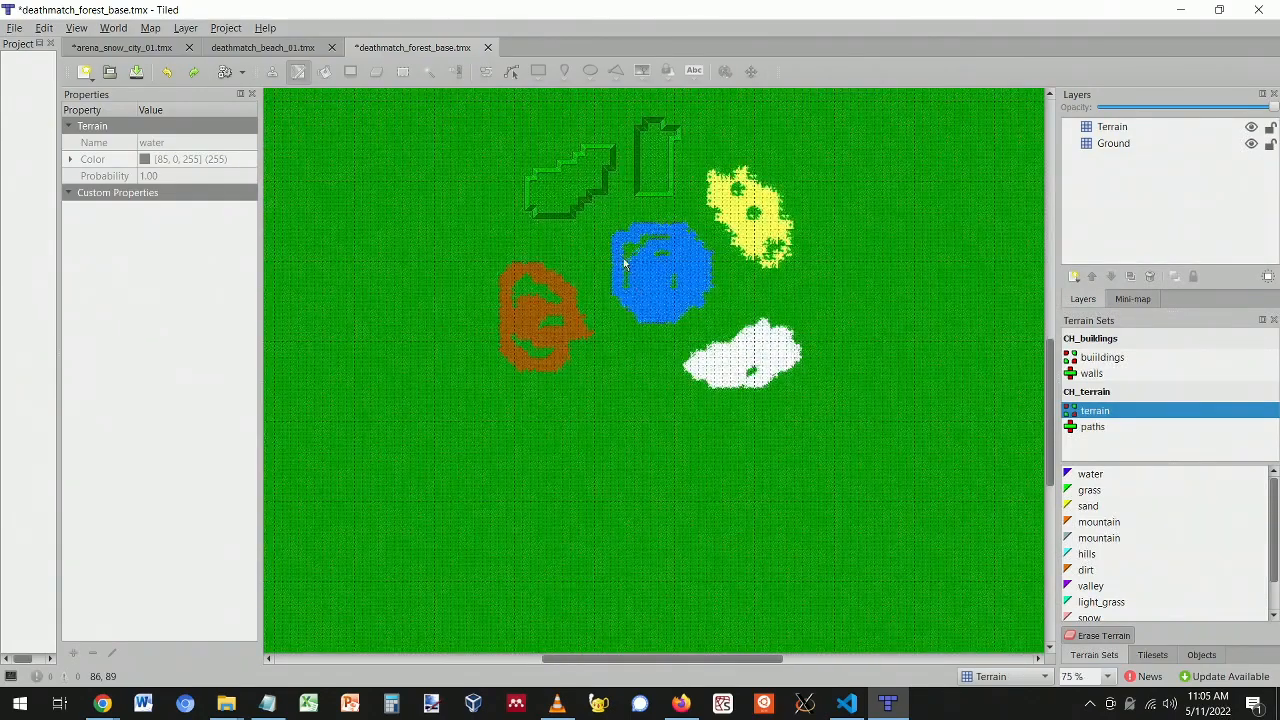
scroll(655, 305, up, 1)
- Select the Terrain layer, highlight it, and clear all test terrain from it
click(1112, 127)
key(ctrl+h)
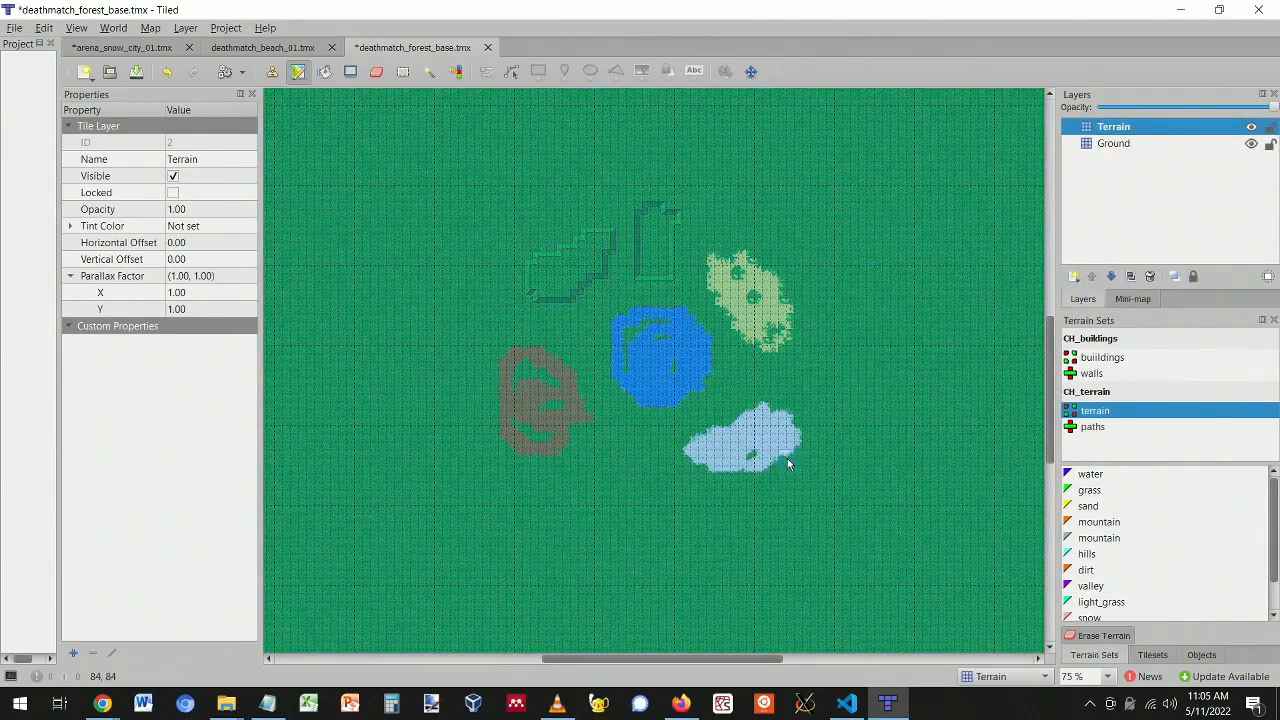
click(787, 458)
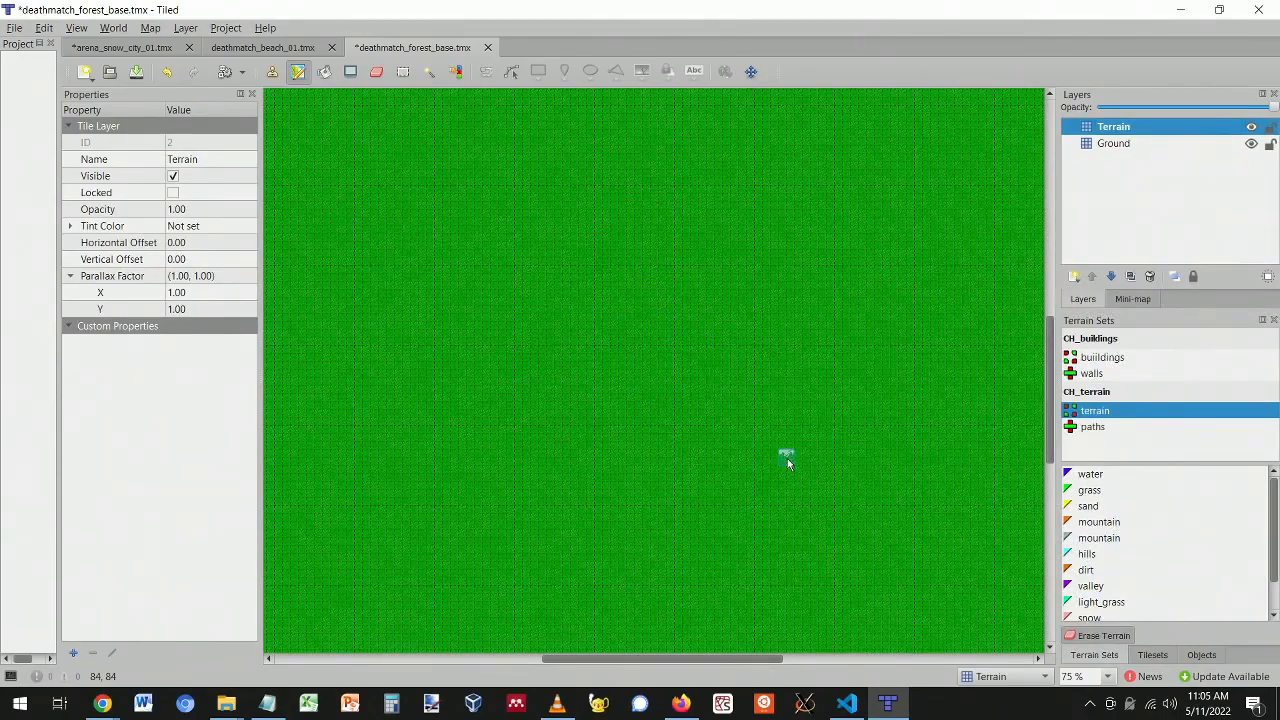
scroll(636, 522, down, 5)
scroll(640, 545, up, 5)
drag(692, 660, 632, 671)
- View the tileset images, then return to the Terrain Sets list
click(1146, 656)
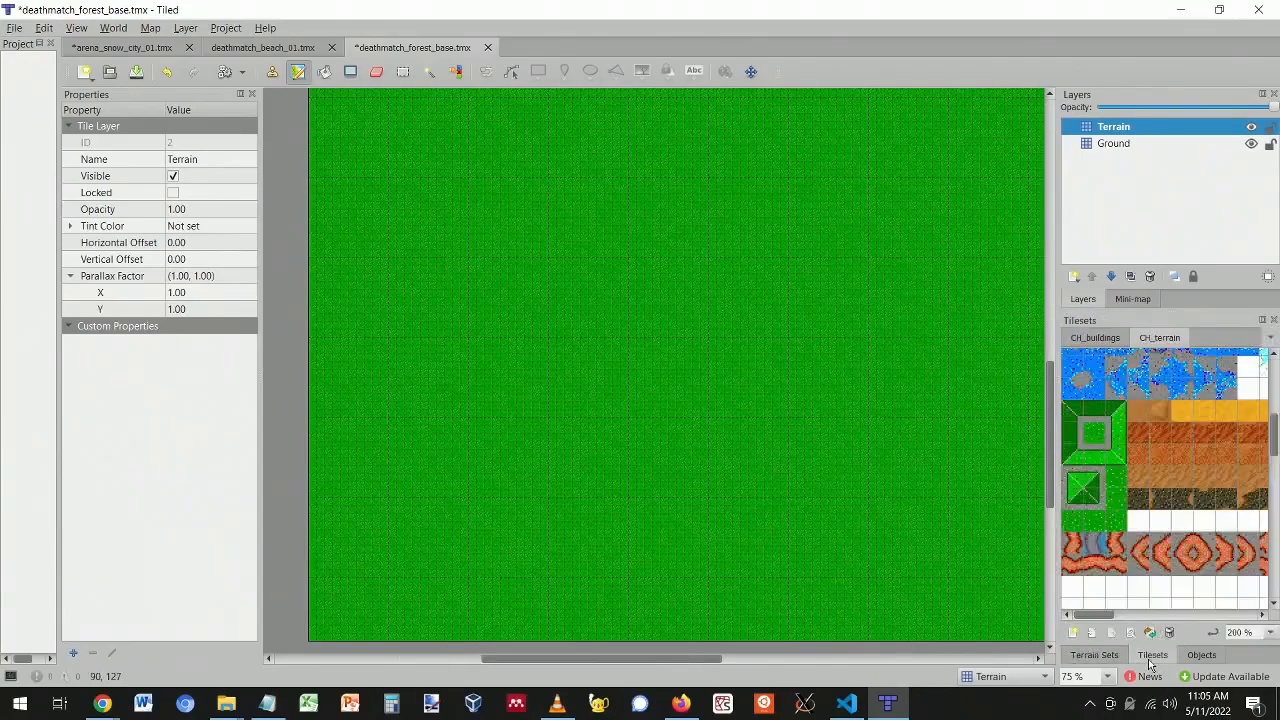
scroll(1118, 521, up, 3)
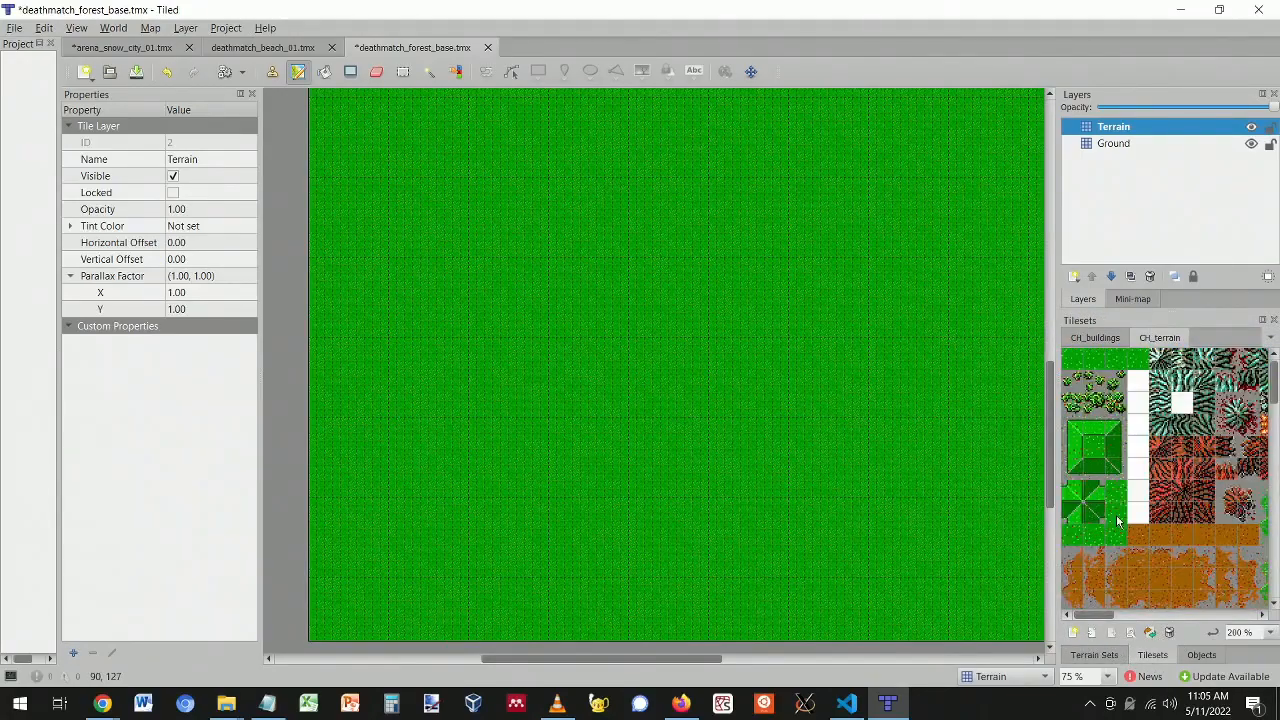
click(1090, 655)
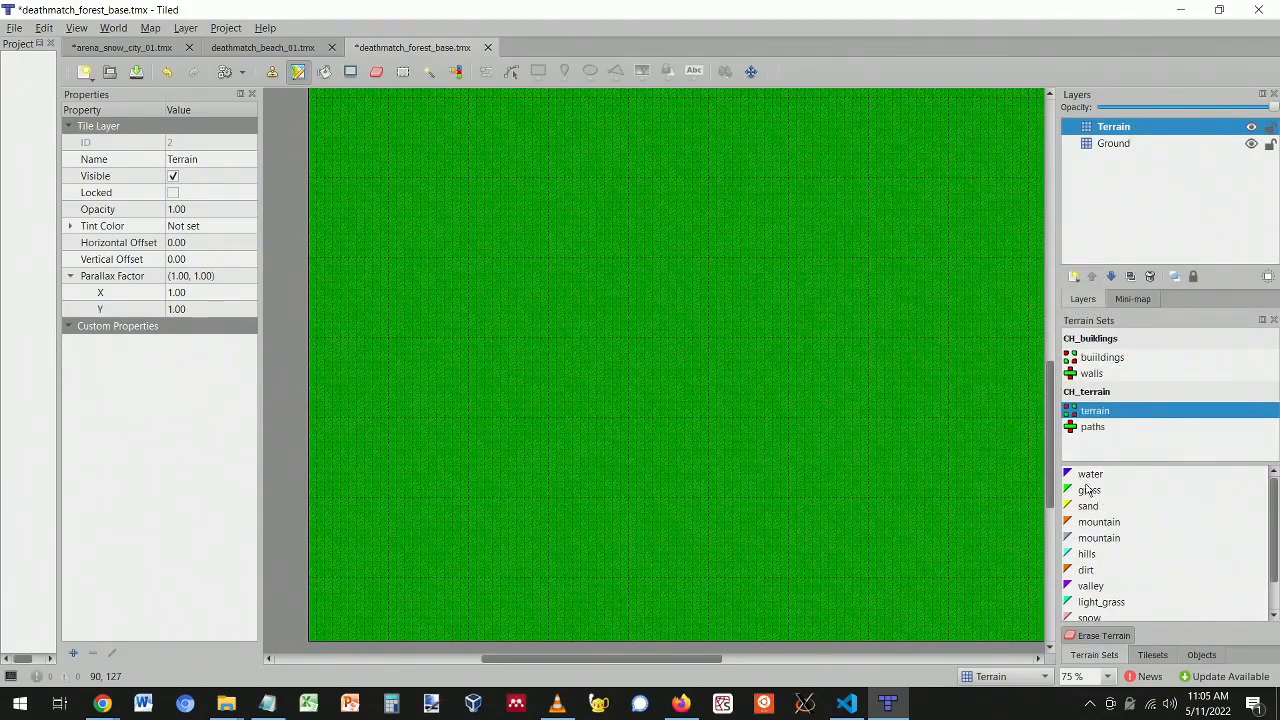
- Paint a dirt loop spreading across the lower left, covering the green streaks inside it
click(1087, 571)
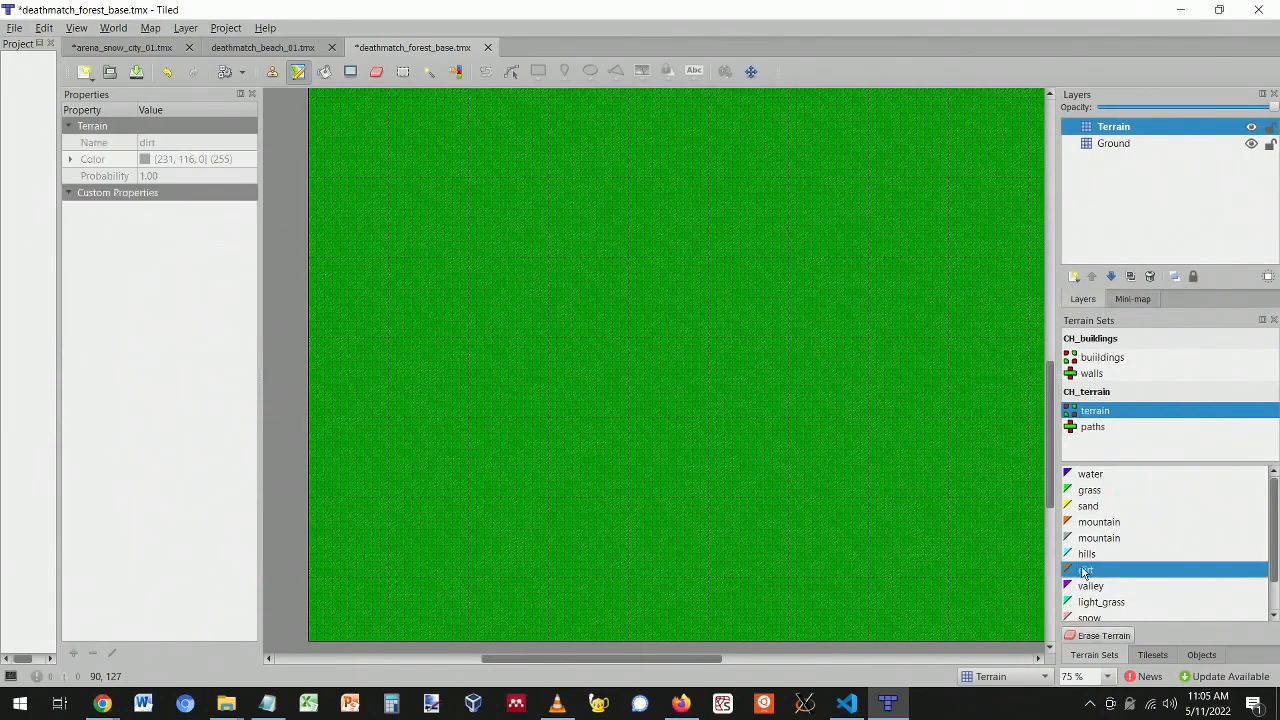
scroll(525, 484, down, 2)
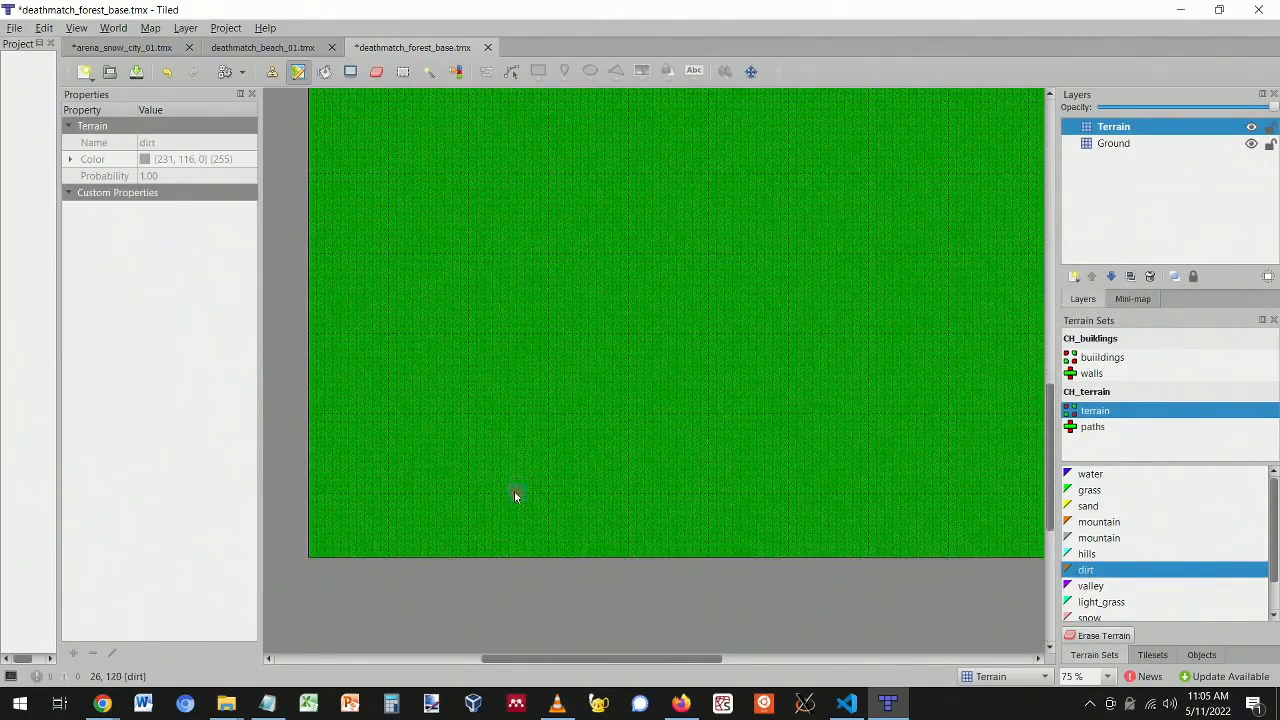
ctrl+scroll(515, 487, up, 1)
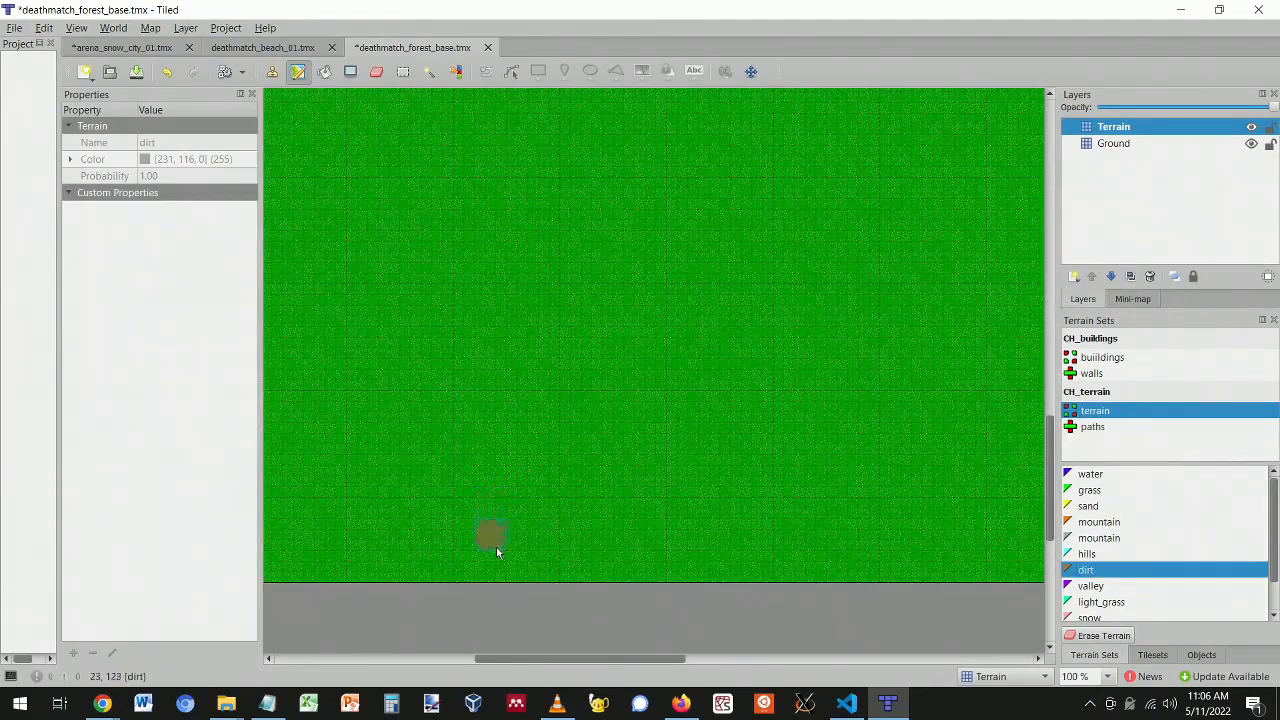
click(485, 490)
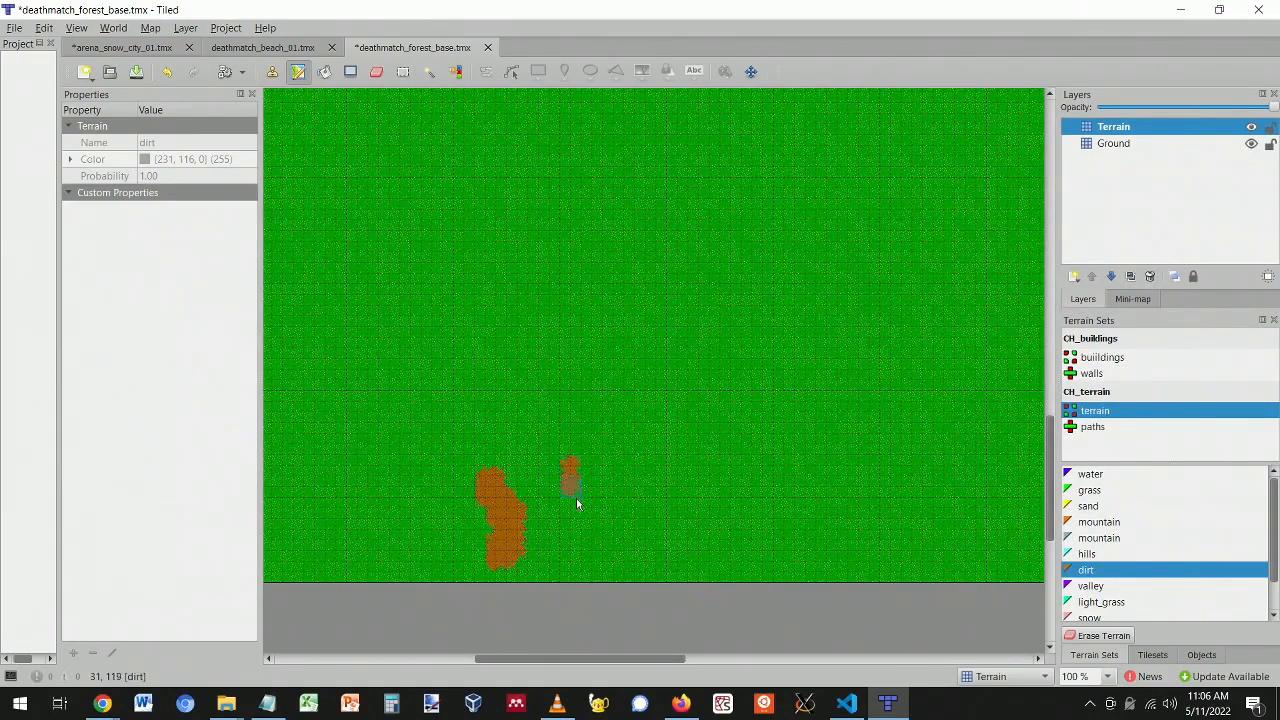
key(ctrl+z)
key(ctrl+z)
ctrl+scroll(490, 488, down, 1)
mouse_move(488, 483)
mouse_down()
mouse_move(497, 375)
mouse_move(452, 500)
mouse_up()
mouse_move(407, 426)
mouse_down()
mouse_move(420, 449)
mouse_move(366, 514)
mouse_move(349, 466)
mouse_move(470, 350)
mouse_move(286, 400)
mouse_move(337, 423)
mouse_move(477, 311)
mouse_move(474, 393)
mouse_move(543, 373)
mouse_move(523, 358)
mouse_move(539, 477)
mouse_up()
mouse_move(467, 404)
mouse_down()
mouse_move(414, 426)
mouse_move(400, 331)
mouse_move(363, 360)
mouse_move(460, 354)
mouse_up()
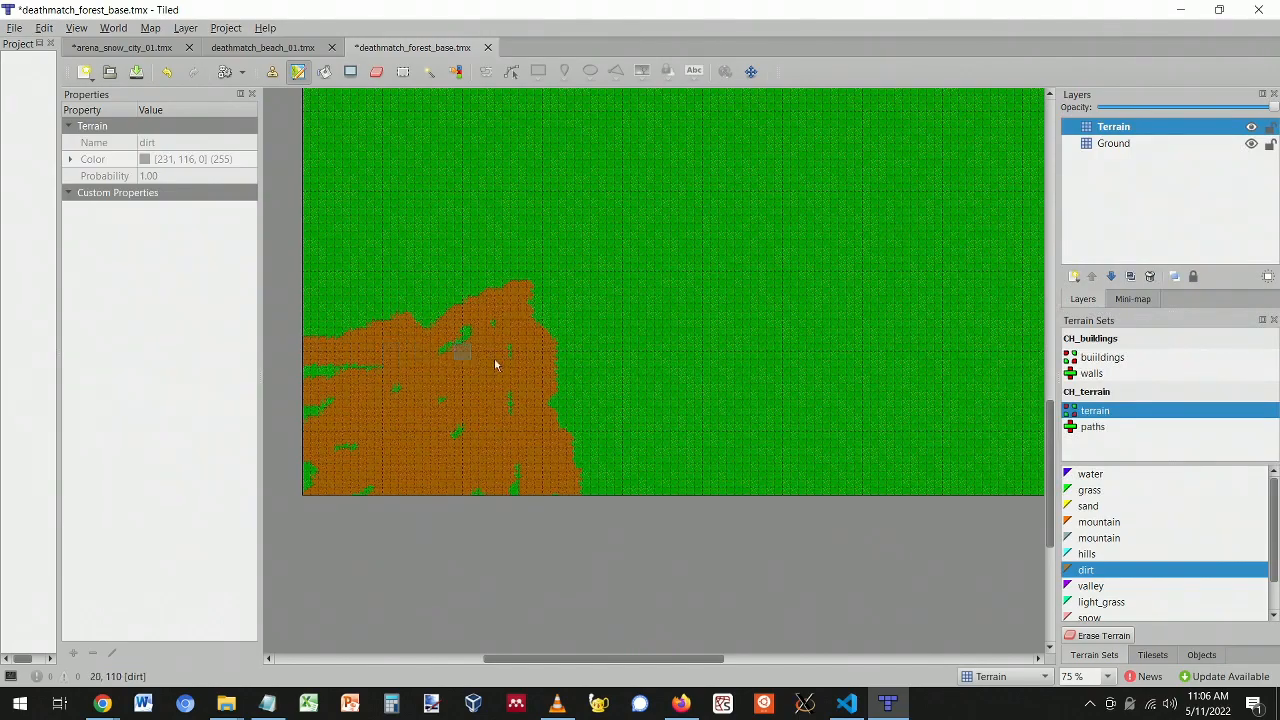
- Extend the dirt to the patch's right and fill in around the oval
scroll(492, 401, up, 3)
mouse_move(552, 481)
mouse_down()
mouse_move(580, 563)
mouse_move(545, 469)
mouse_up()
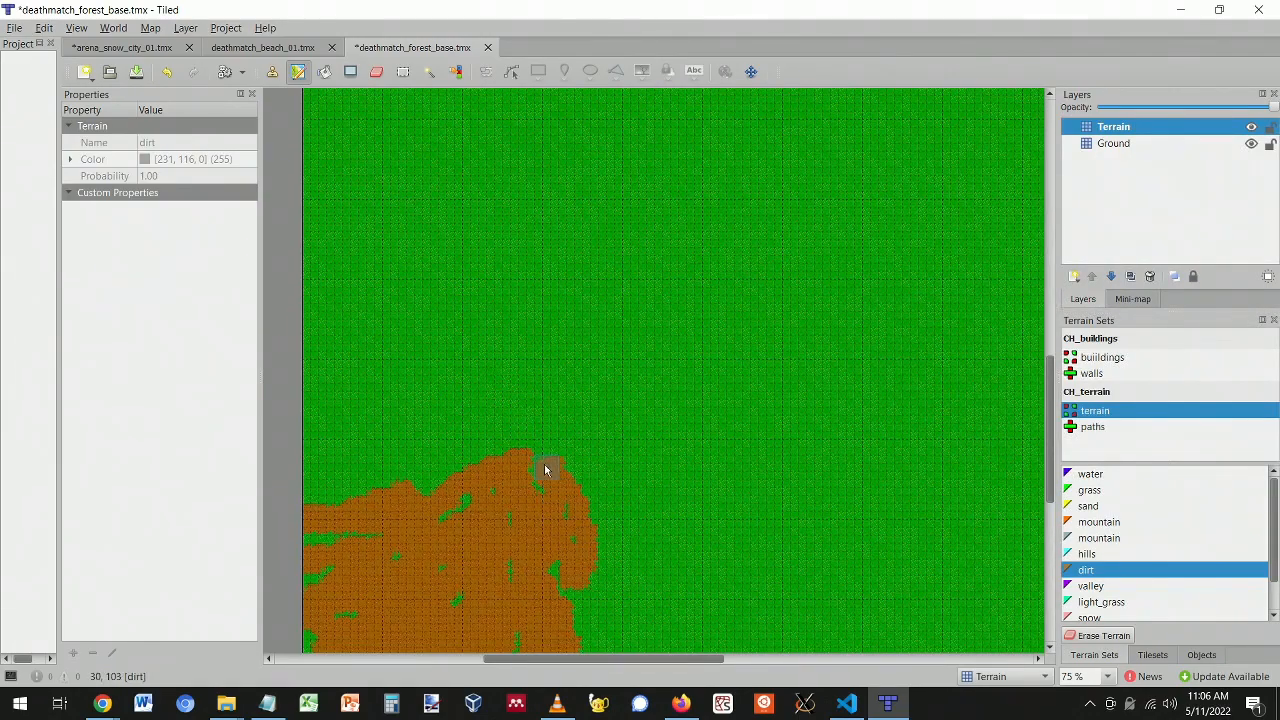
scroll(564, 422, down, 3)
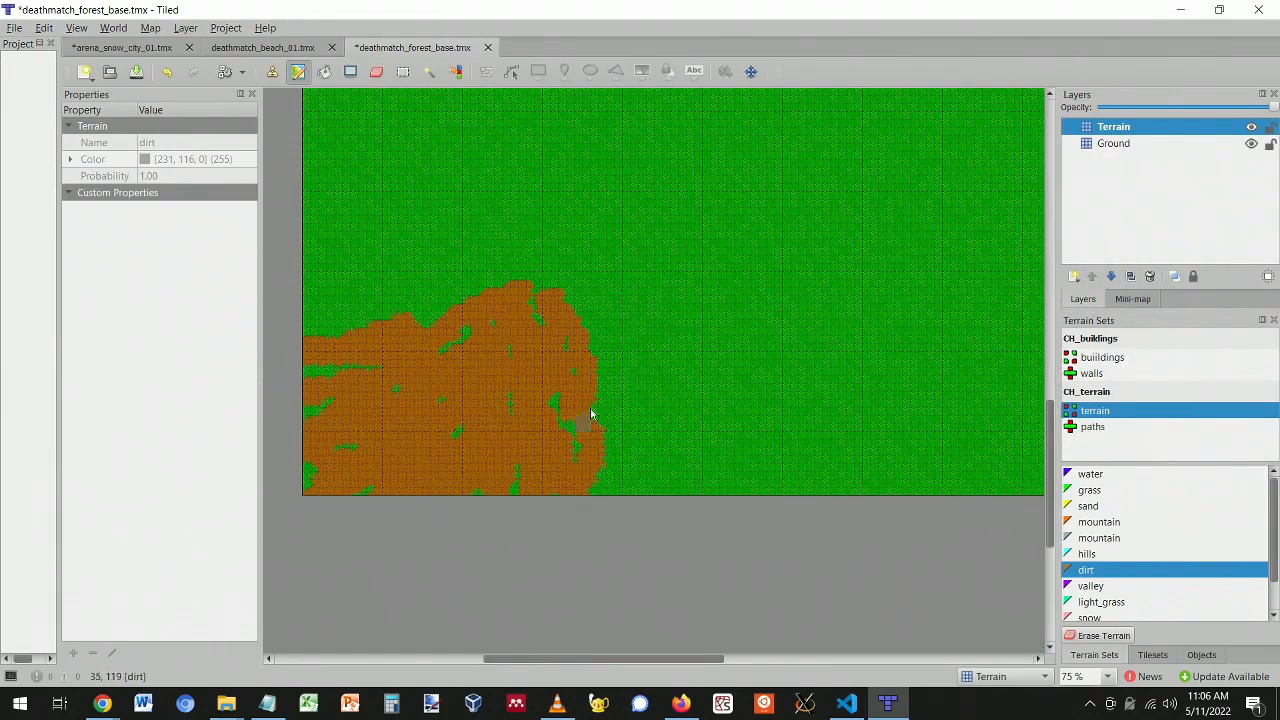
scroll(588, 422, up, 7)
mouse_move(592, 260)
mouse_down()
mouse_move(670, 355)
mouse_move(557, 362)
mouse_move(465, 310)
mouse_move(552, 297)
mouse_move(527, 413)
mouse_up()
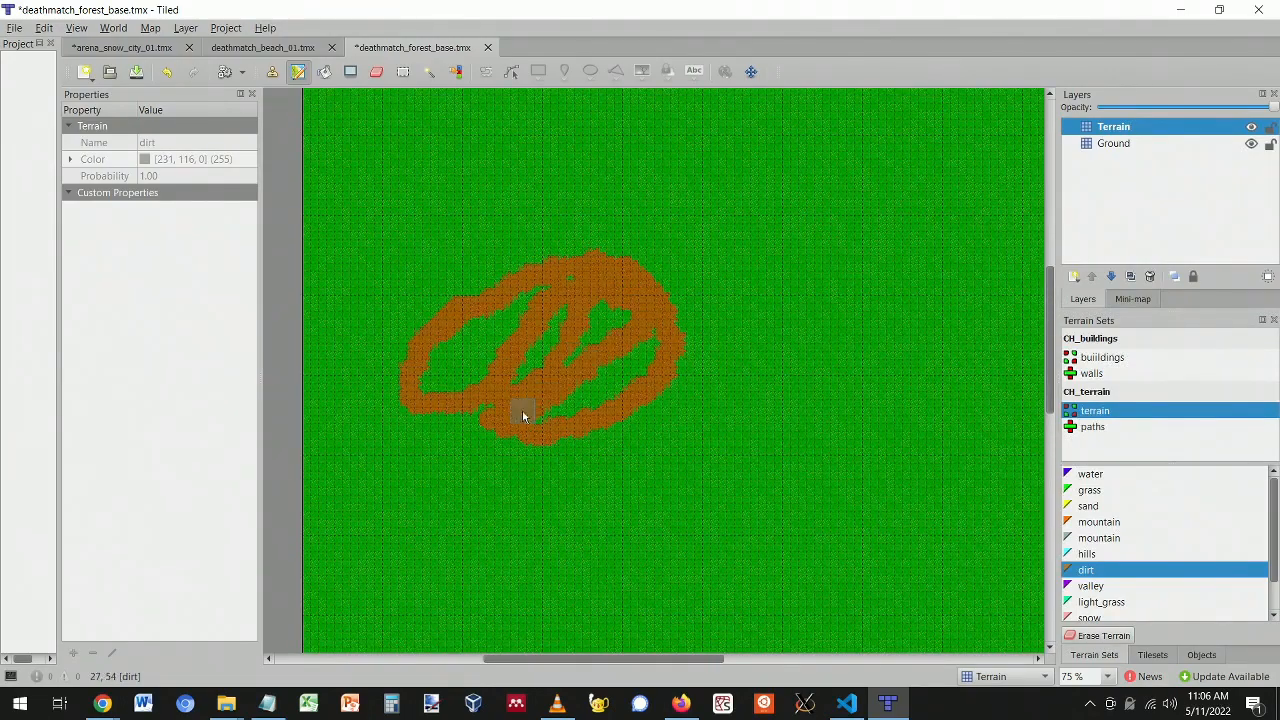
mouse_move(640, 345)
mouse_down()
mouse_move(444, 364)
mouse_move(625, 345)
mouse_move(443, 392)
mouse_up()
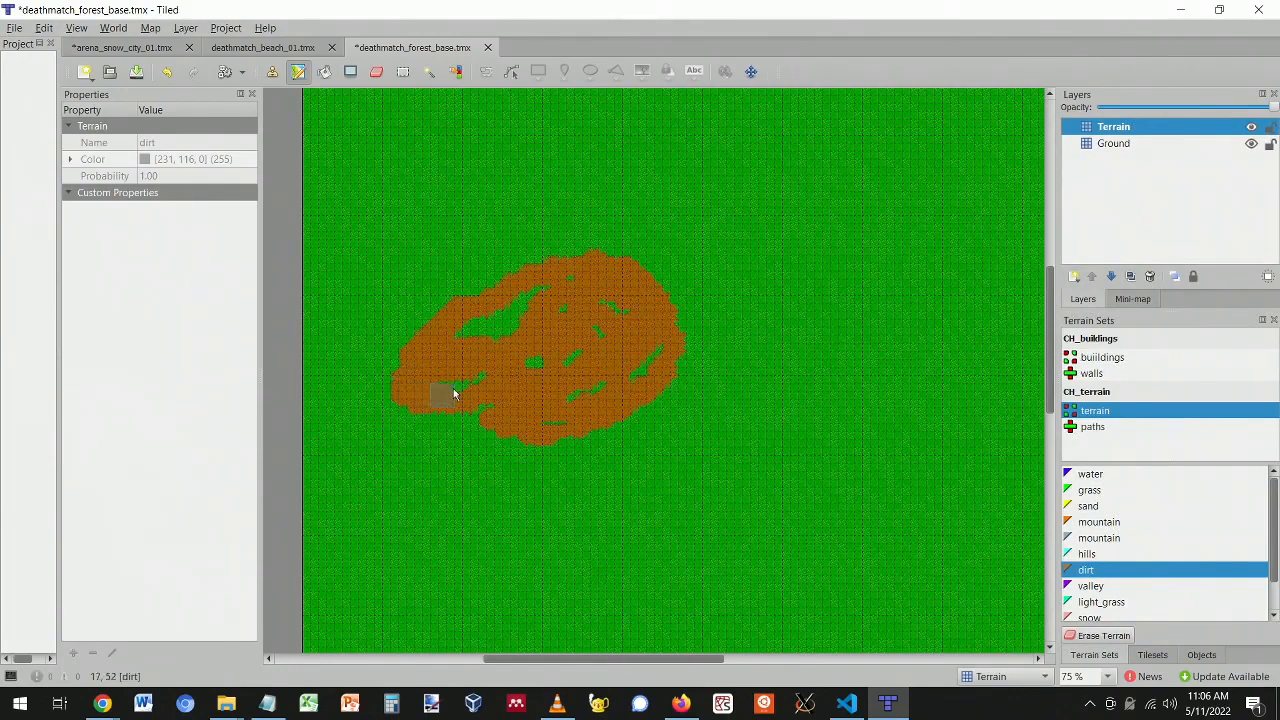
- Paint a looping dirt arc right of centre and a wide dirt band across the lower right
scroll(681, 407, down, 5)
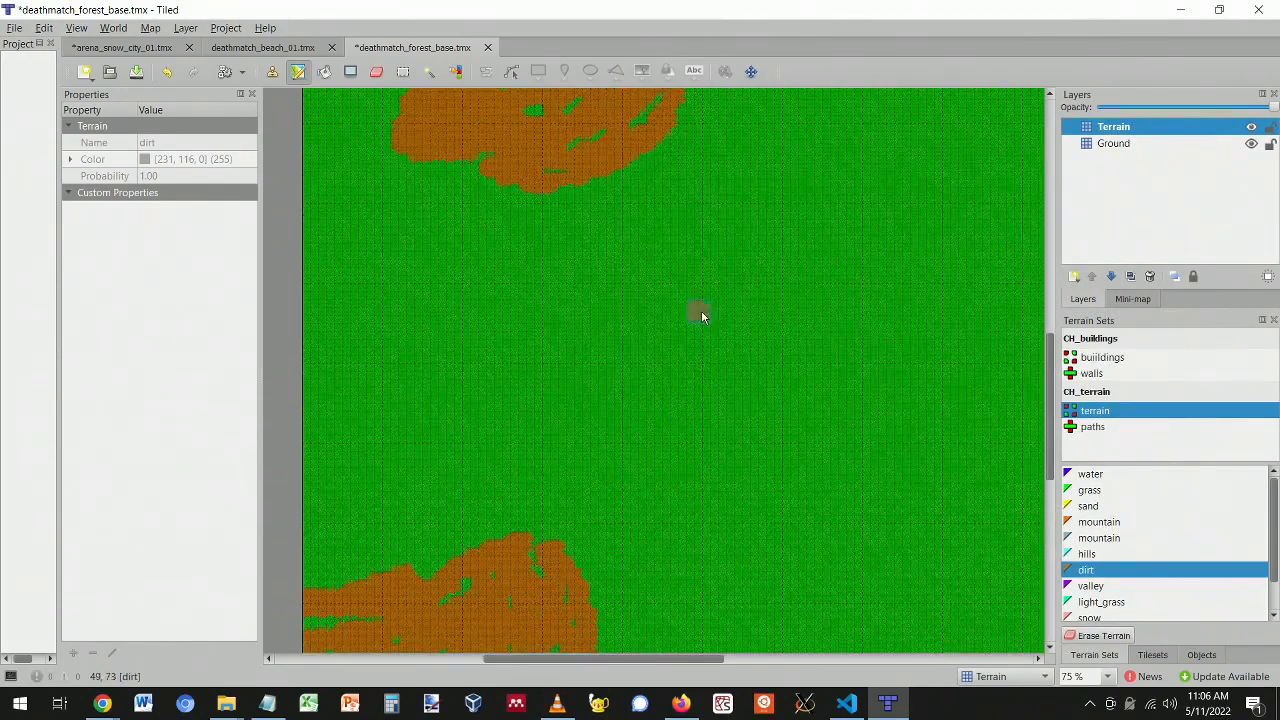
mouse_move(754, 336)
mouse_down()
mouse_move(814, 337)
mouse_move(881, 303)
mouse_move(872, 336)
mouse_up()
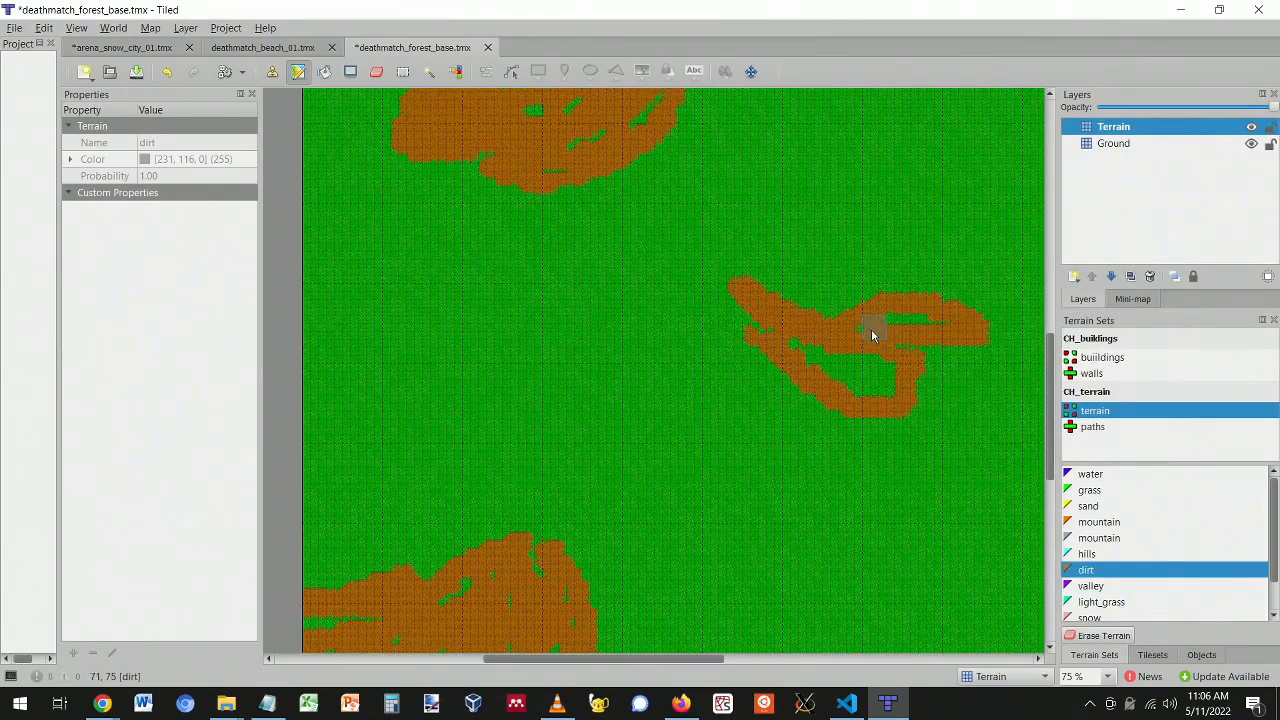
drag(939, 293, 877, 310)
mouse_move(777, 318)
mouse_down()
mouse_move(831, 363)
mouse_move(888, 362)
mouse_up()
drag(697, 662, 827, 662)
scroll(762, 330, down, 3)
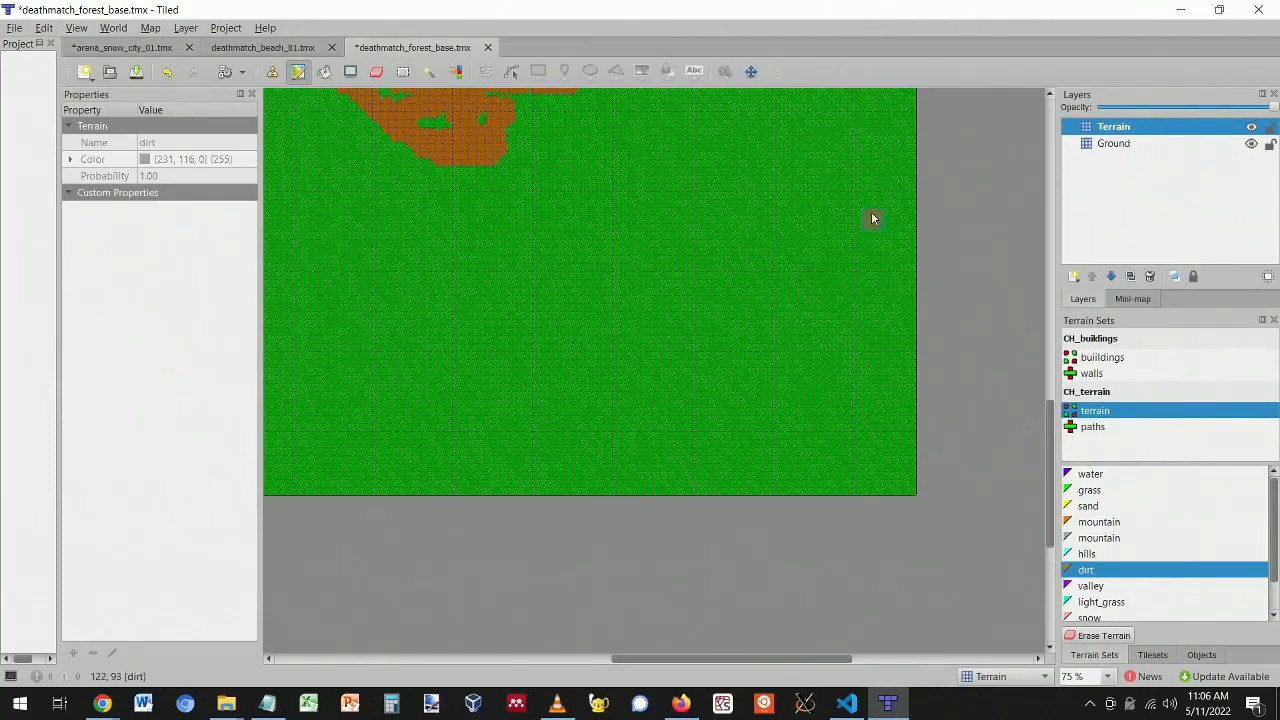
mouse_move(906, 183)
mouse_down()
mouse_move(794, 200)
mouse_move(549, 443)
mouse_move(566, 392)
mouse_move(914, 219)
mouse_move(563, 332)
mouse_move(397, 512)
mouse_move(753, 199)
mouse_move(912, 160)
mouse_move(629, 429)
mouse_move(614, 420)
mouse_move(782, 252)
mouse_move(462, 496)
mouse_move(891, 266)
mouse_move(633, 508)
mouse_move(869, 283)
mouse_move(609, 500)
mouse_move(675, 389)
mouse_move(751, 357)
mouse_move(850, 465)
mouse_move(897, 414)
mouse_move(914, 457)
mouse_move(894, 323)
mouse_move(850, 481)
mouse_move(837, 429)
mouse_move(809, 409)
mouse_move(857, 406)
mouse_move(797, 389)
mouse_move(720, 414)
mouse_move(706, 510)
mouse_move(666, 343)
mouse_move(594, 366)
mouse_move(710, 440)
mouse_move(575, 463)
mouse_move(491, 434)
mouse_move(557, 406)
mouse_move(531, 400)
mouse_move(590, 339)
mouse_move(751, 234)
mouse_move(777, 294)
mouse_move(820, 223)
mouse_move(898, 170)
mouse_move(885, 178)
mouse_move(910, 230)
mouse_move(908, 270)
mouse_move(838, 320)
mouse_move(886, 471)
mouse_move(929, 371)
mouse_move(897, 393)
mouse_up()
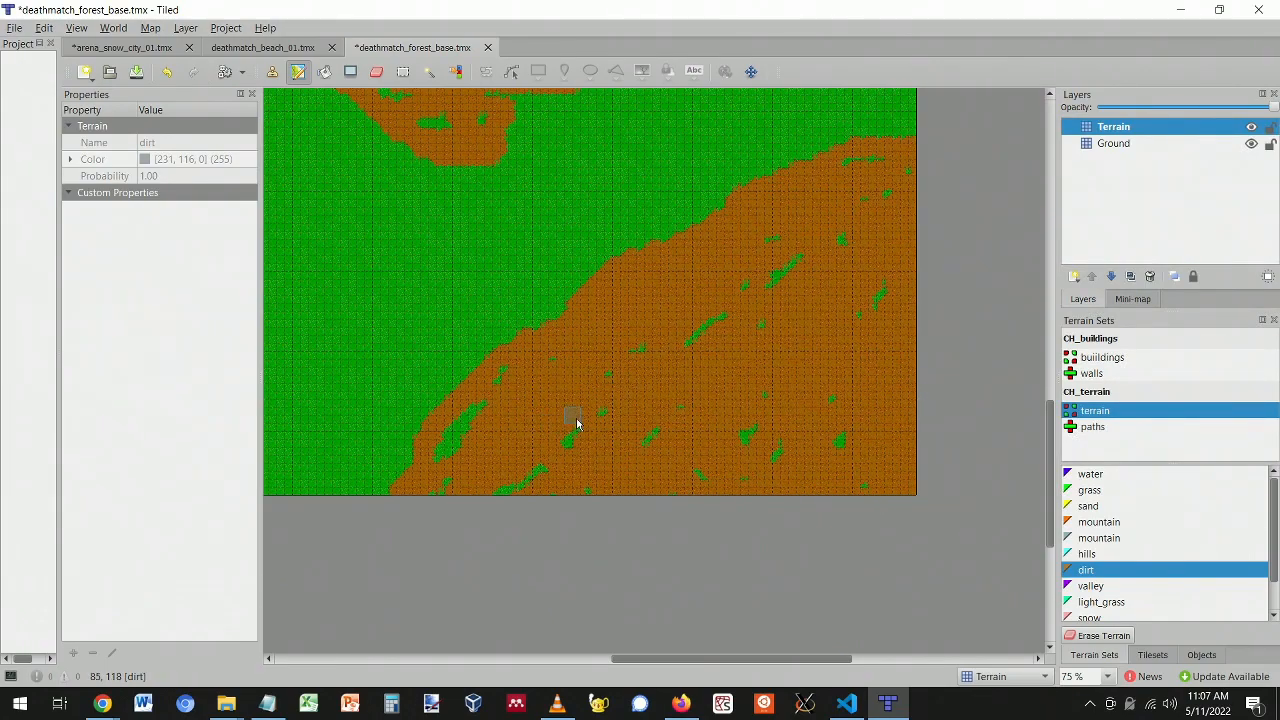
- Select the mountain terrain and add a new tile layer named Terrain2
scroll(578, 424, up, 1)
click(1110, 540)
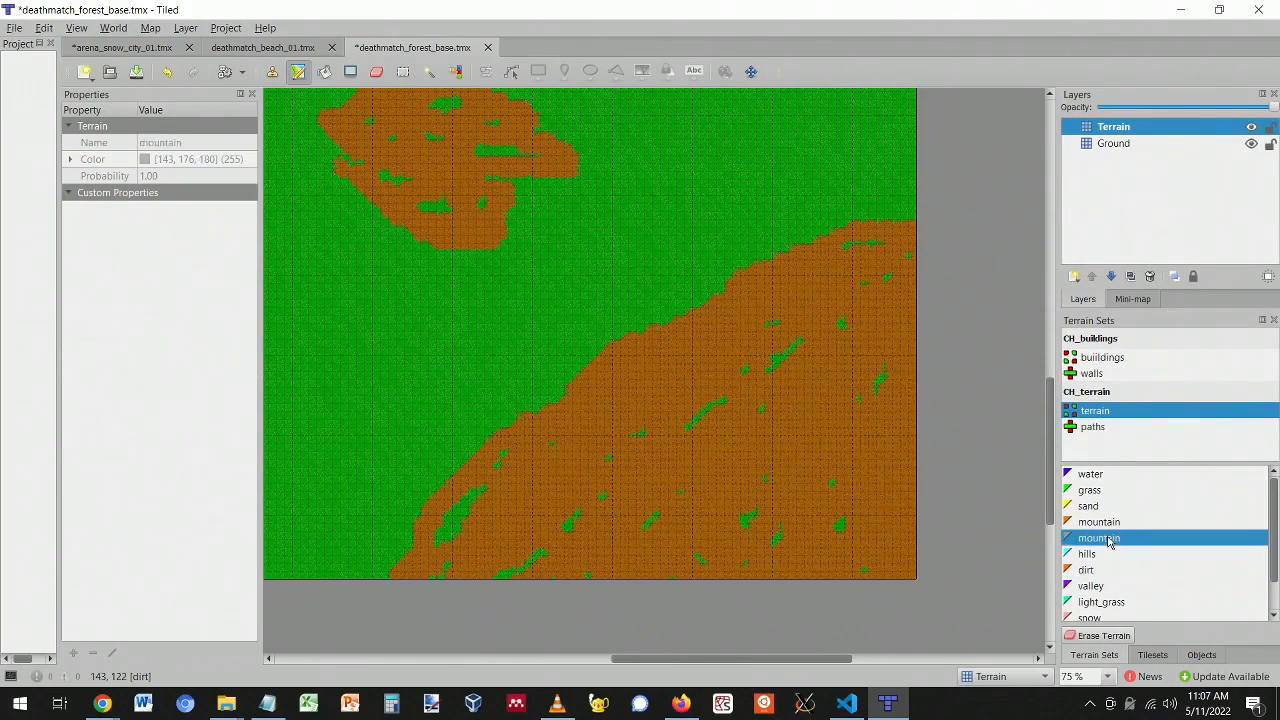
click(1072, 277)
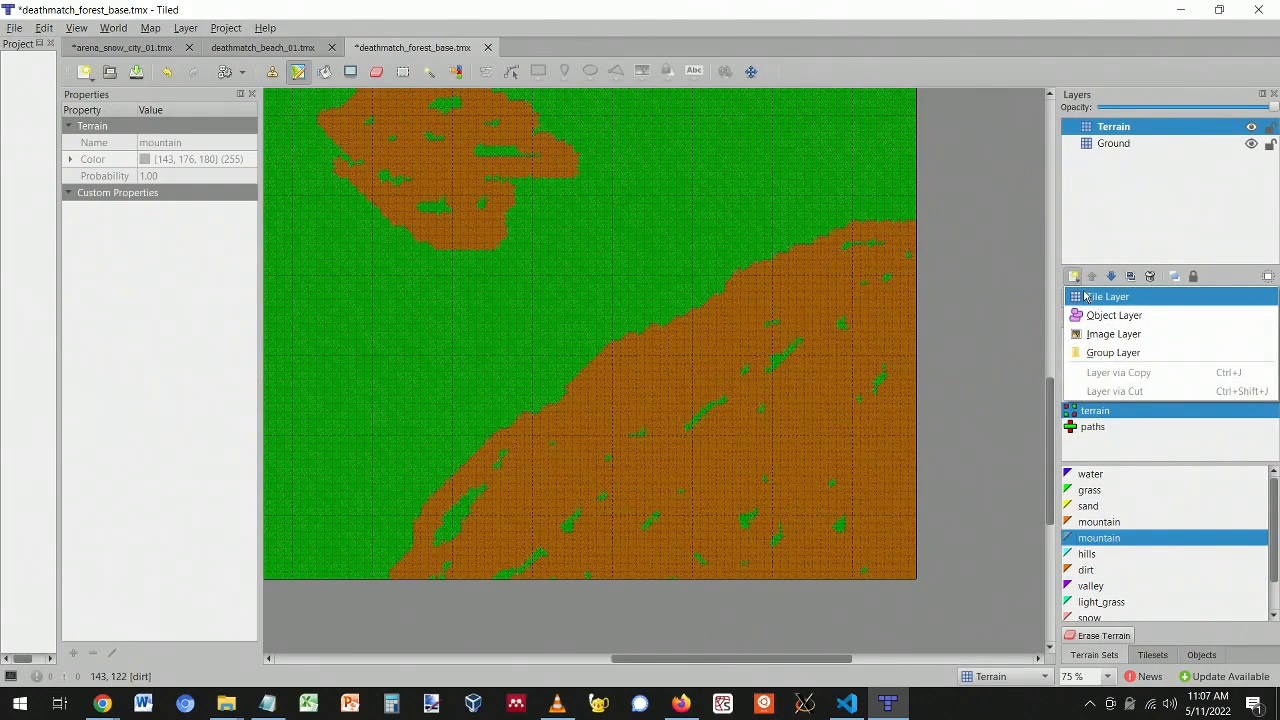
click(1100, 297)
text(Terrain2)
key(Return)
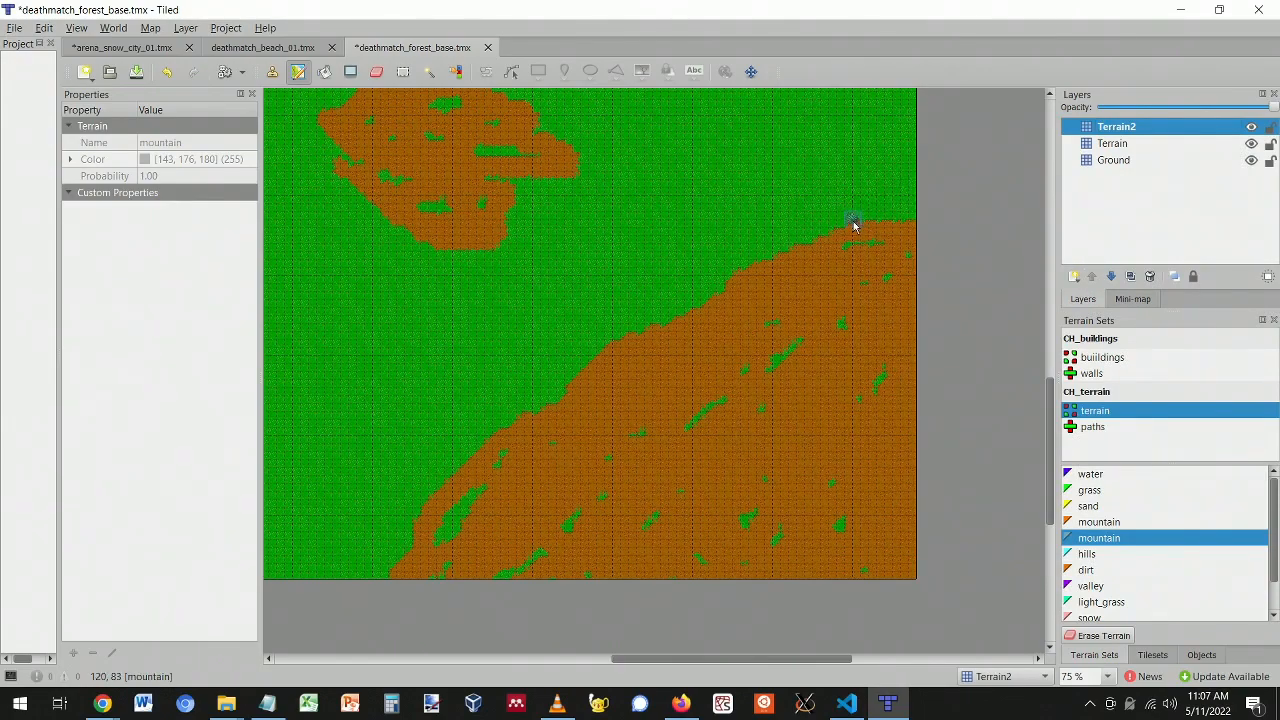
- Paint rocky mountain tiles along the map's right edge on Terrain2
mouse_move(906, 219)
mouse_down()
mouse_move(903, 189)
mouse_move(913, 200)
mouse_move(894, 243)
mouse_move(826, 234)
mouse_move(752, 264)
mouse_up()
scroll(608, 357, up, 3)
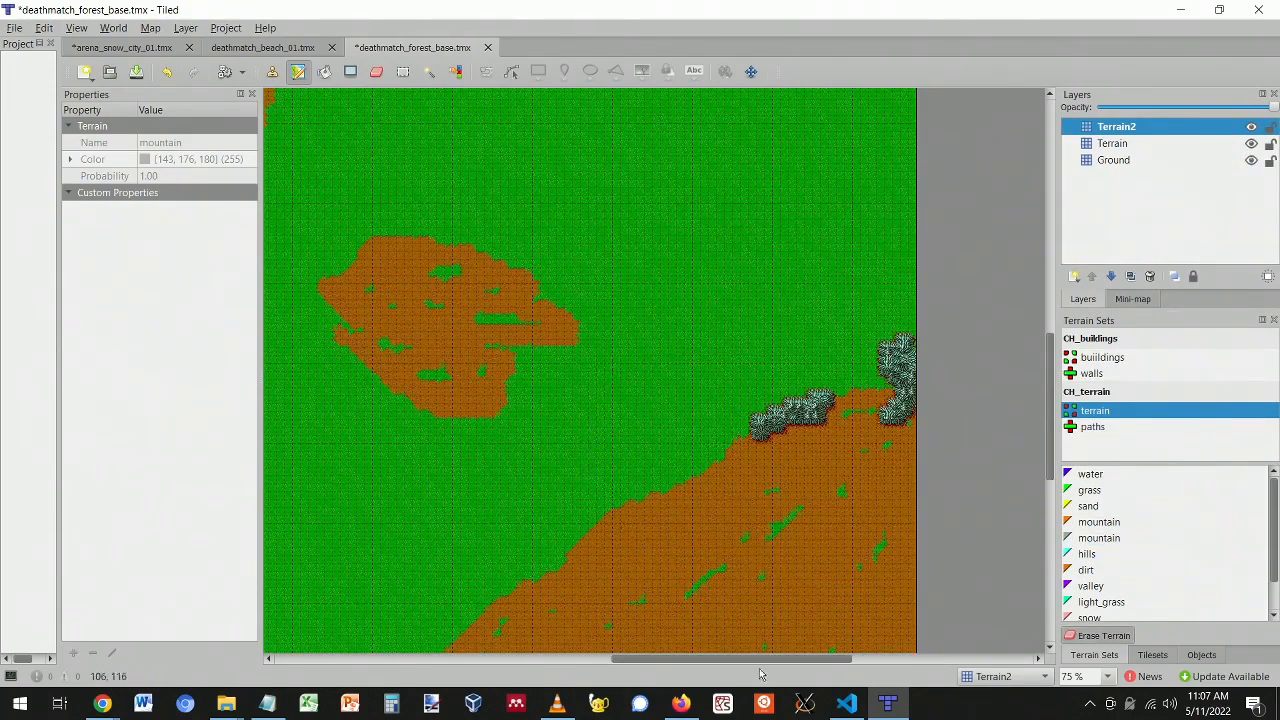
drag(698, 659, 550, 662)
scroll(623, 547, down, 4)
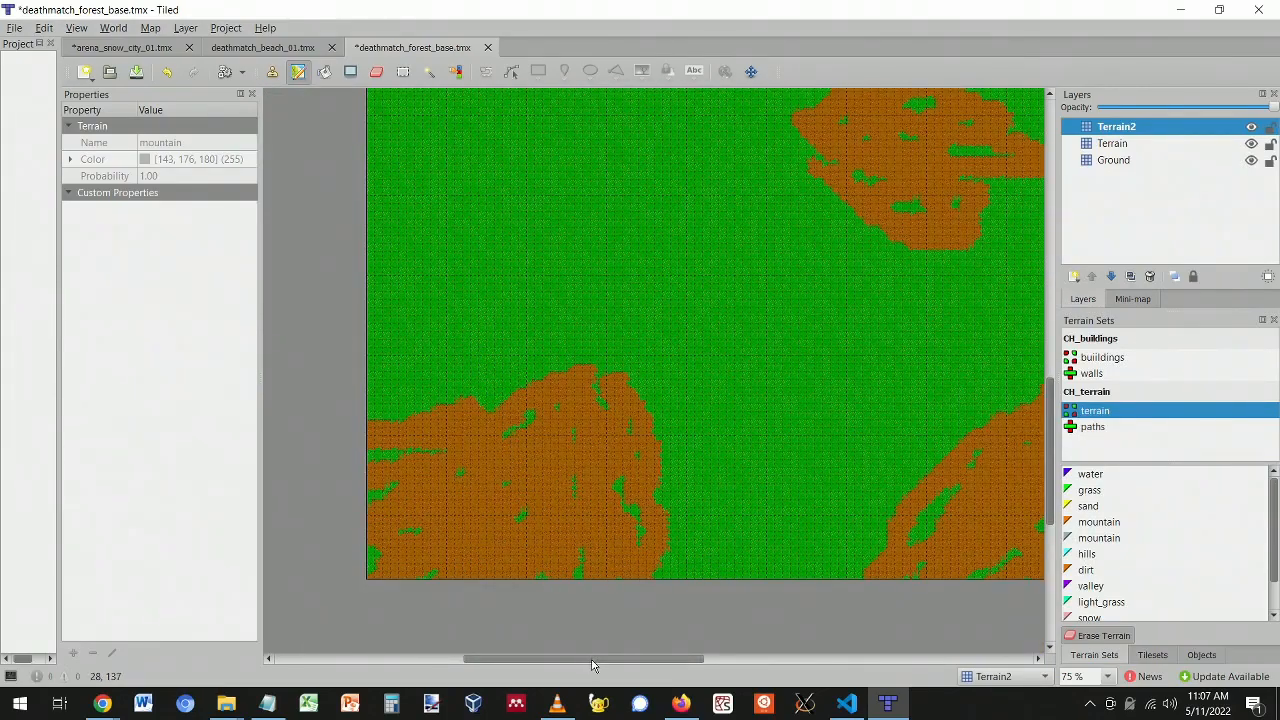
drag(590, 659, 612, 660)
- Add a new tile layer named Block to the deathmatch_forest_base map
click(1073, 277)
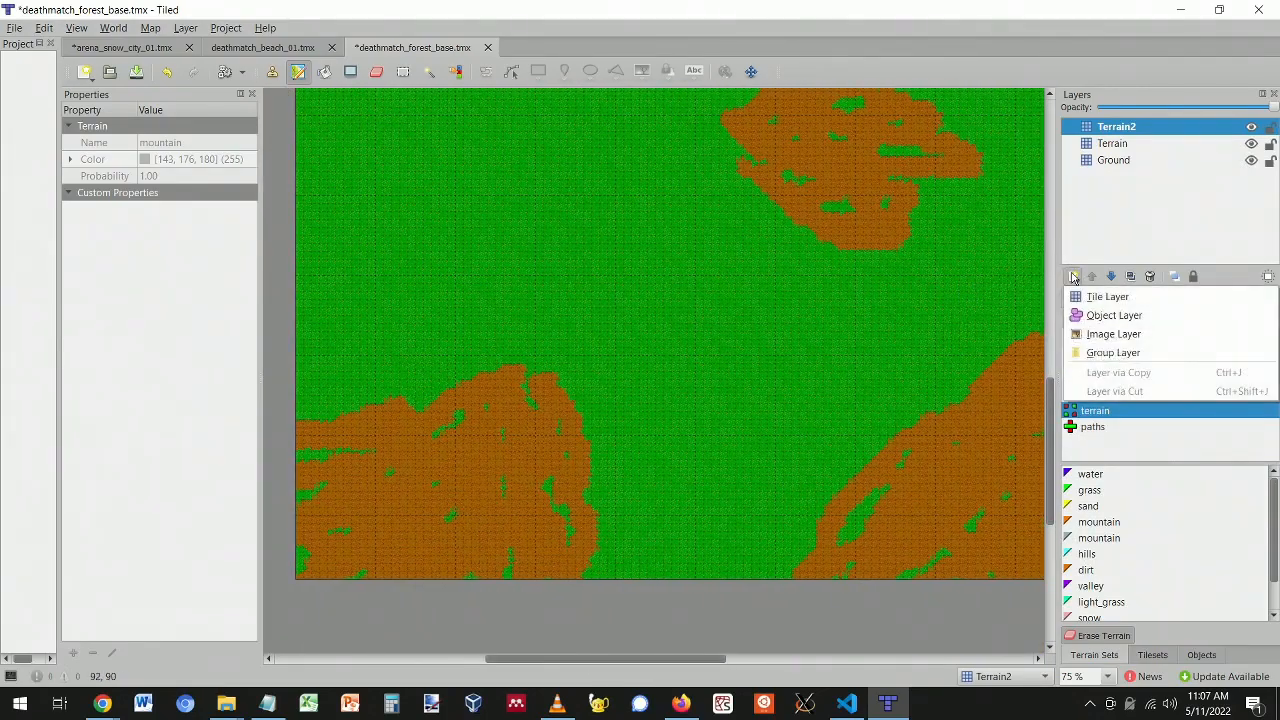
click(1082, 292)
text(B)
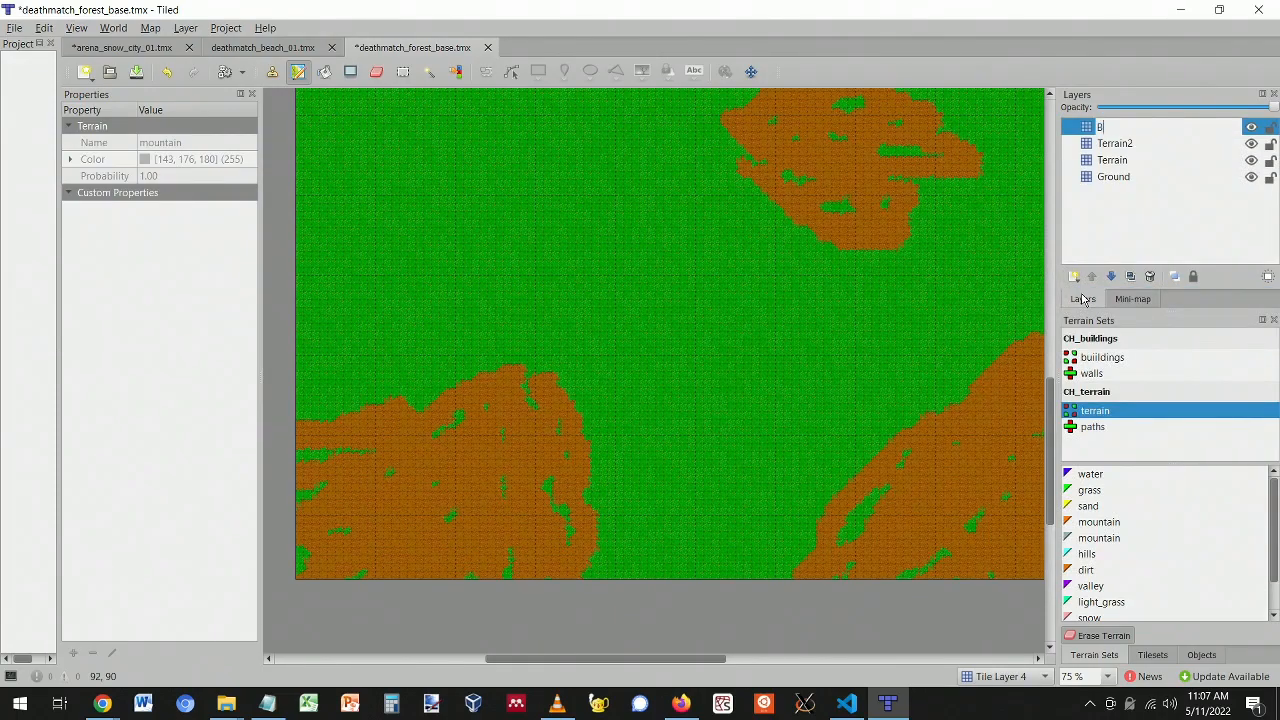
key(Return)
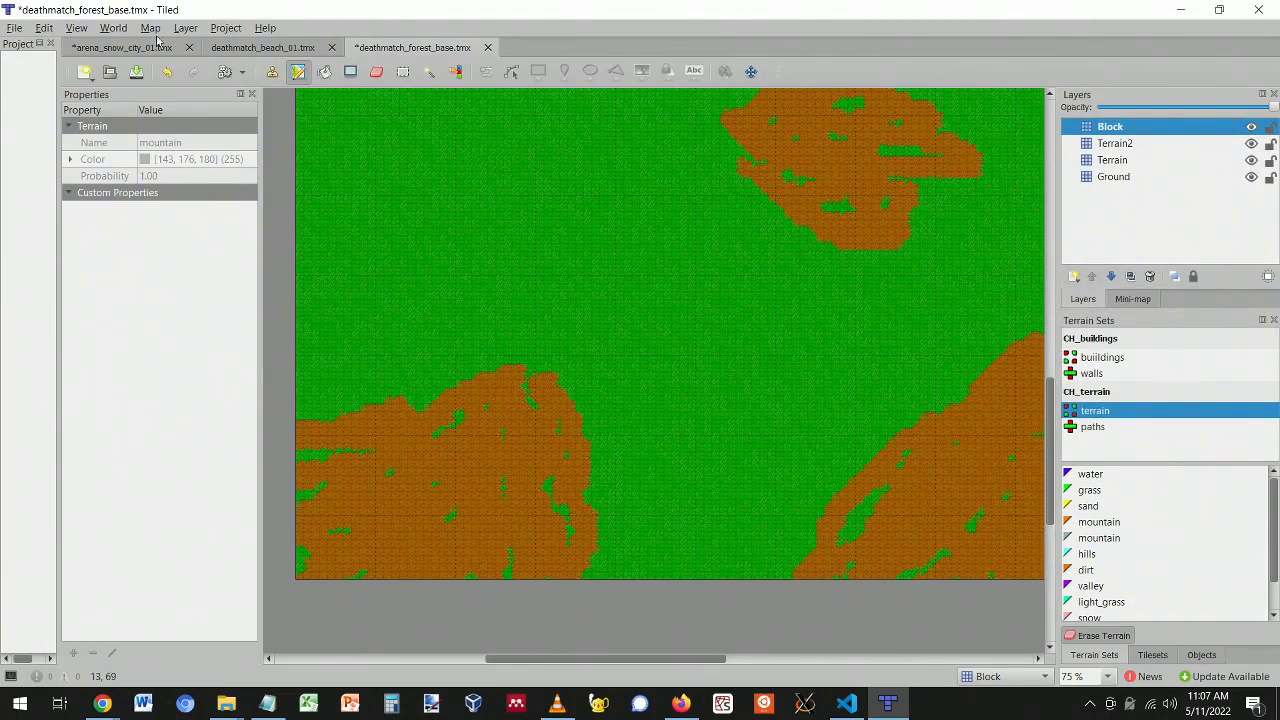
click(120, 47)
click(441, 48)
- Try lowering and raising the Block layer, keep it on top, and reduce its opacity slightly
click(1110, 276)
click(1110, 276)
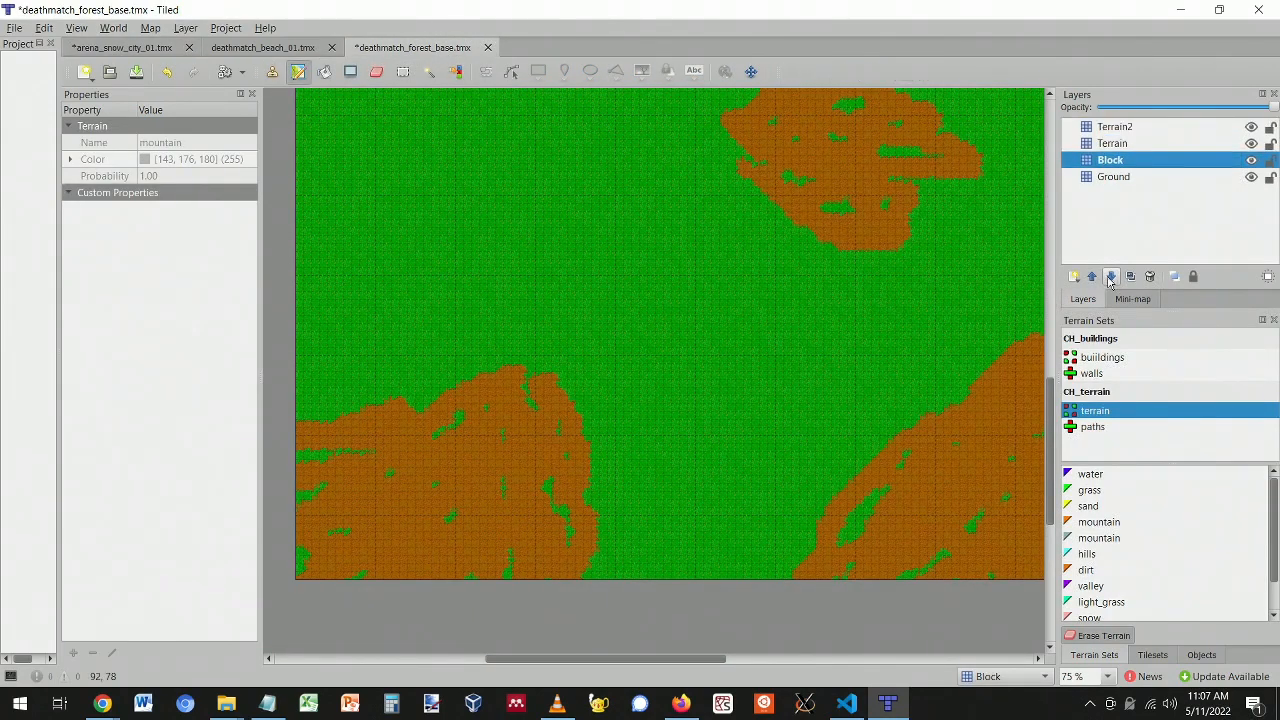
click(1092, 276)
click(1093, 276)
click(1111, 277)
click(1111, 277)
click(1094, 278)
click(1094, 278)
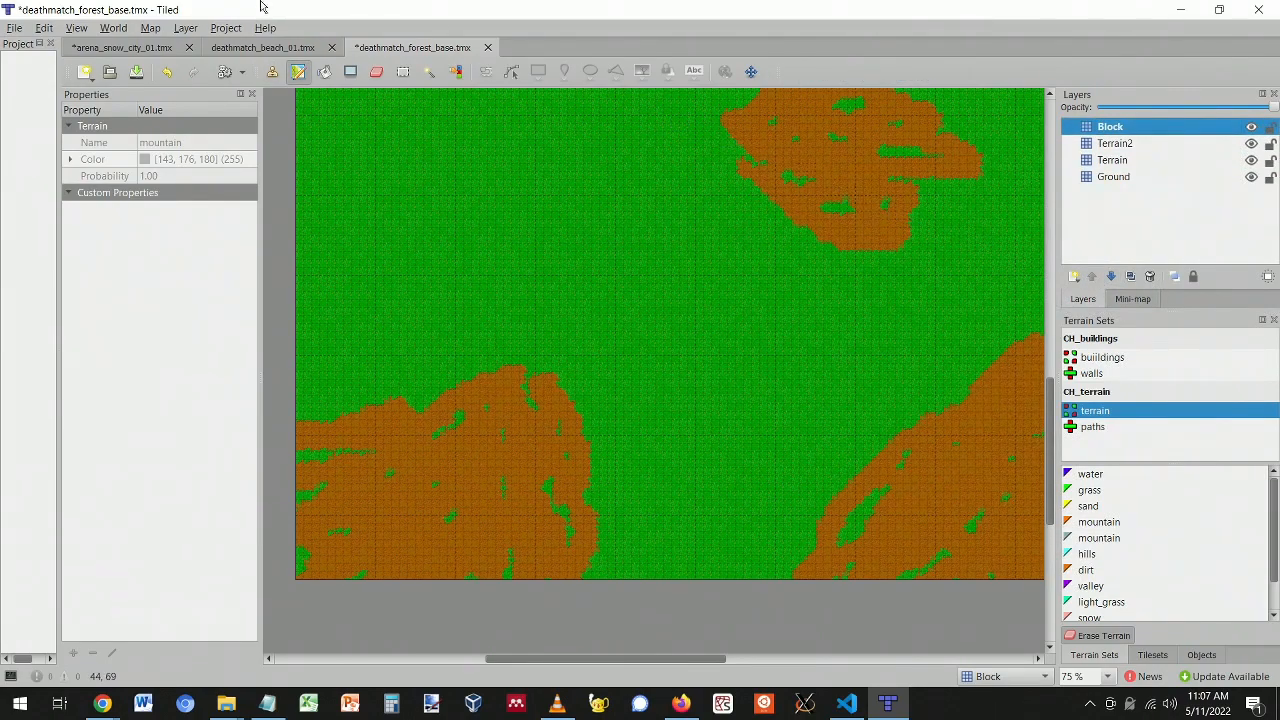
drag(1275, 110, 1233, 112)
- Pick the red blocked tile from the CH_buildings tileset
click(1151, 655)
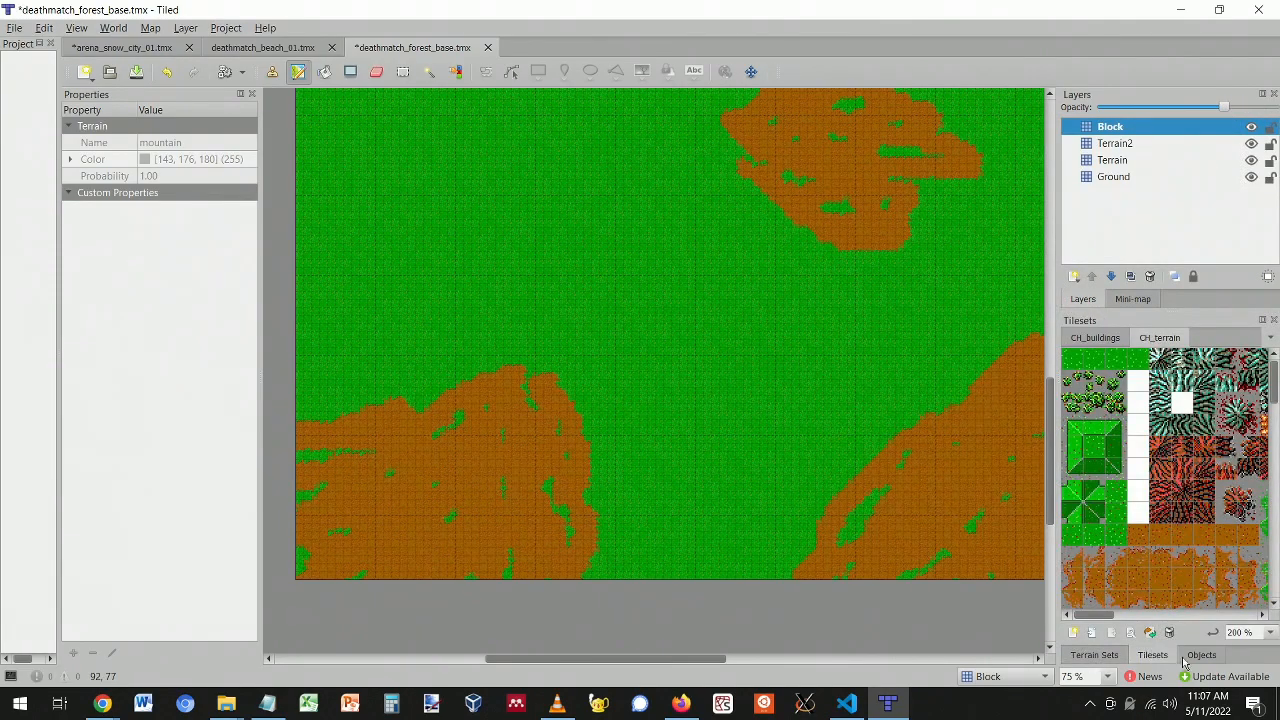
click(1094, 338)
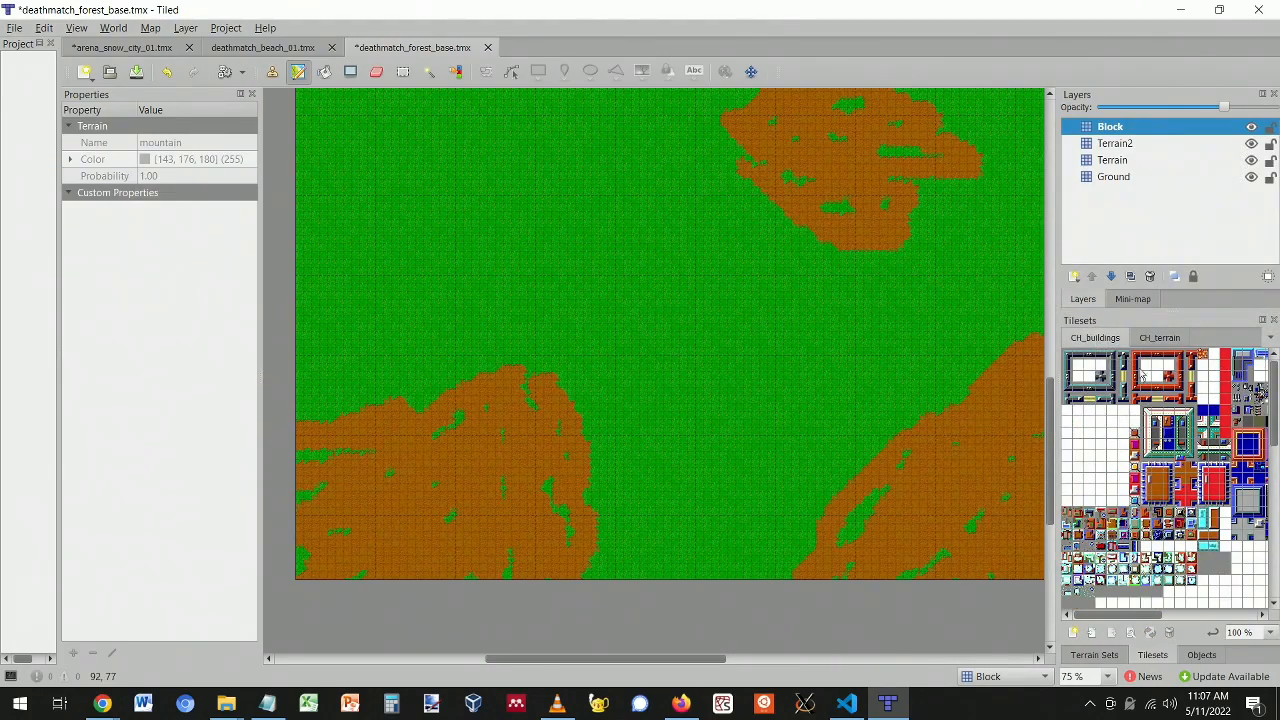
ctrl+scroll(1134, 365, up, 3)
drag(1118, 617, 1143, 617)
scroll(1215, 393, up, 1)
click(1181, 365)
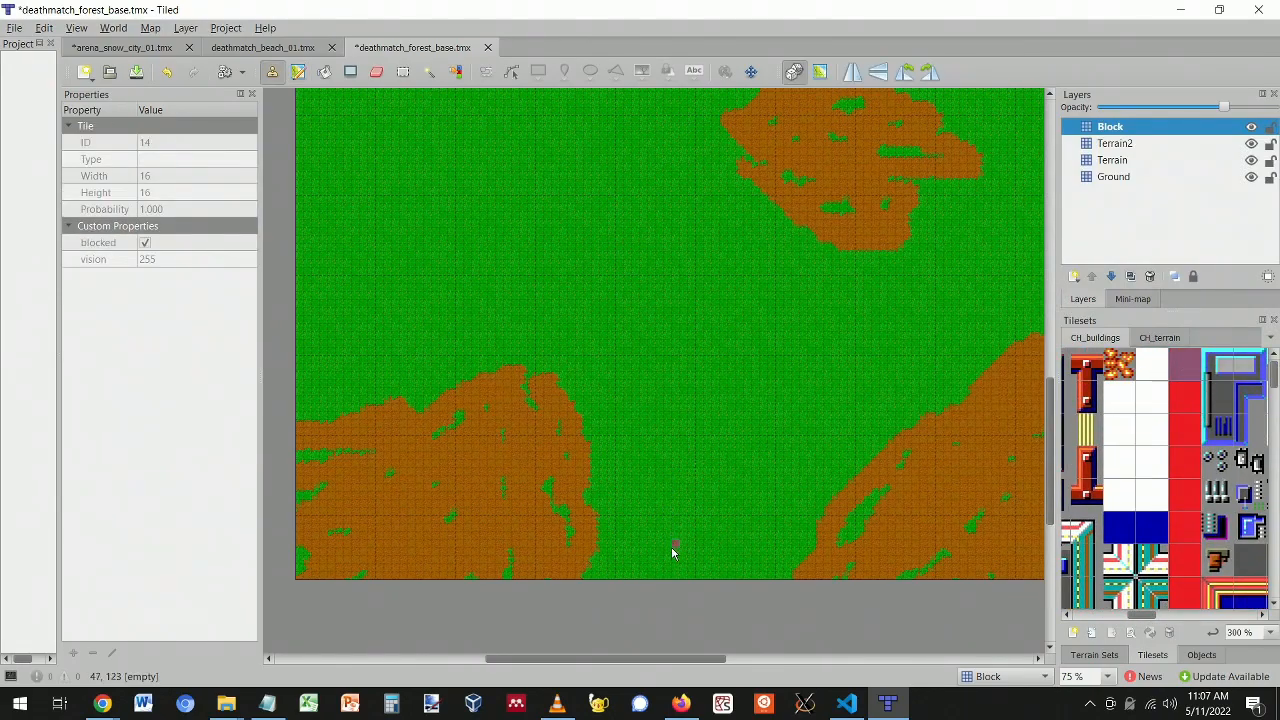
- Paint a test stroke of red blocking tiles, make Block more transparent, then undo the stroke
mouse_move(674, 553)
mouse_down()
mouse_move(797, 546)
mouse_move(503, 529)
mouse_move(712, 548)
mouse_move(509, 526)
mouse_move(606, 560)
mouse_move(586, 543)
mouse_up()
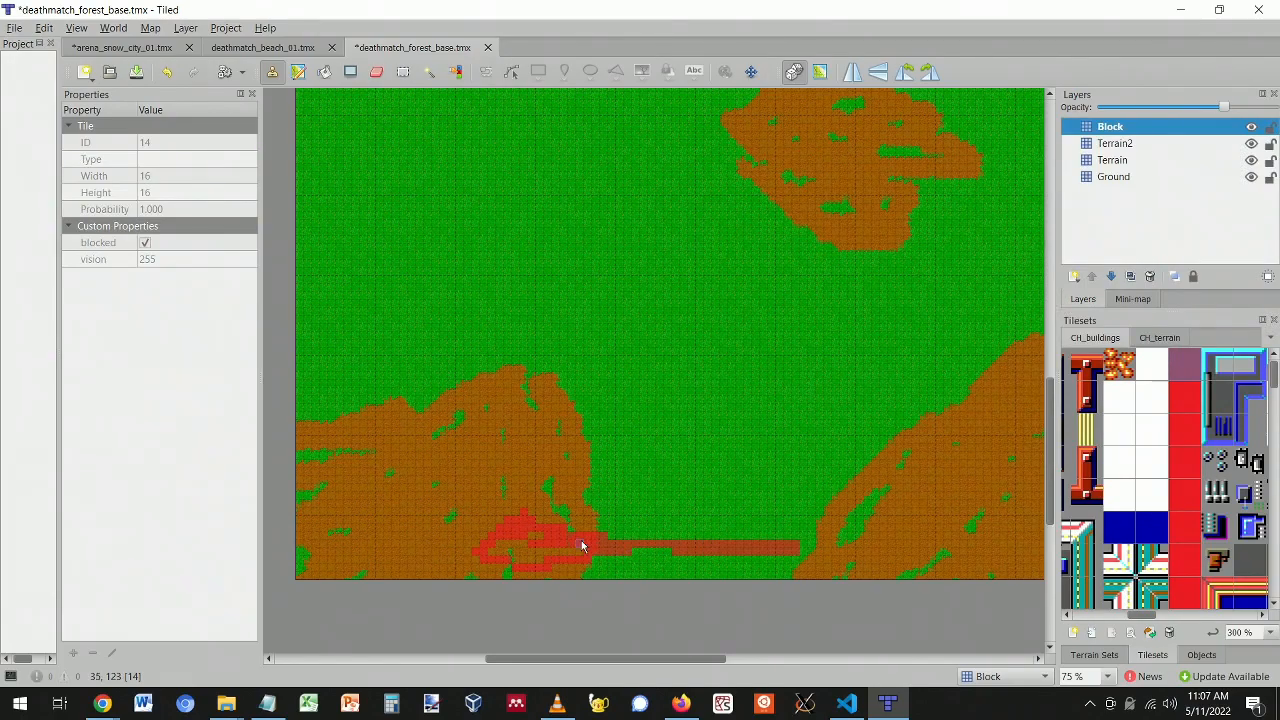
ctrl+scroll(587, 543, up, 2)
ctrl+scroll(640, 530, up, 2)
drag(1224, 108, 1190, 107)
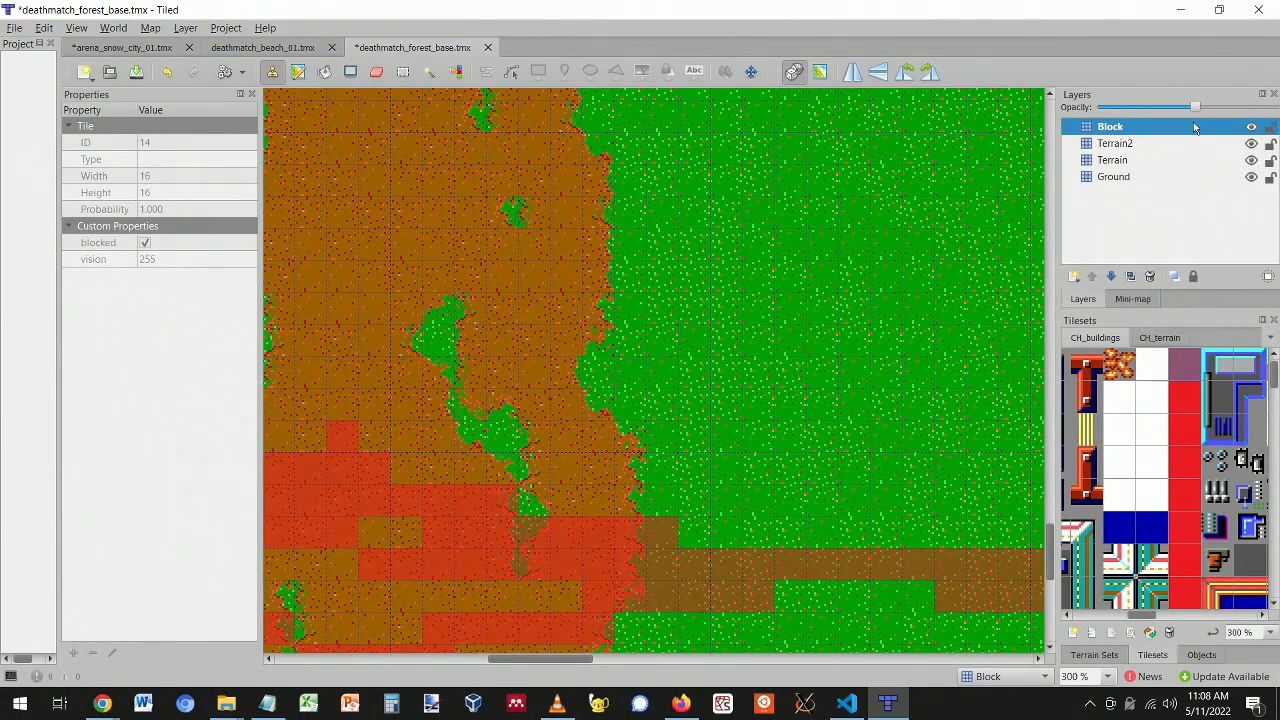
ctrl+scroll(730, 425, down, 3)
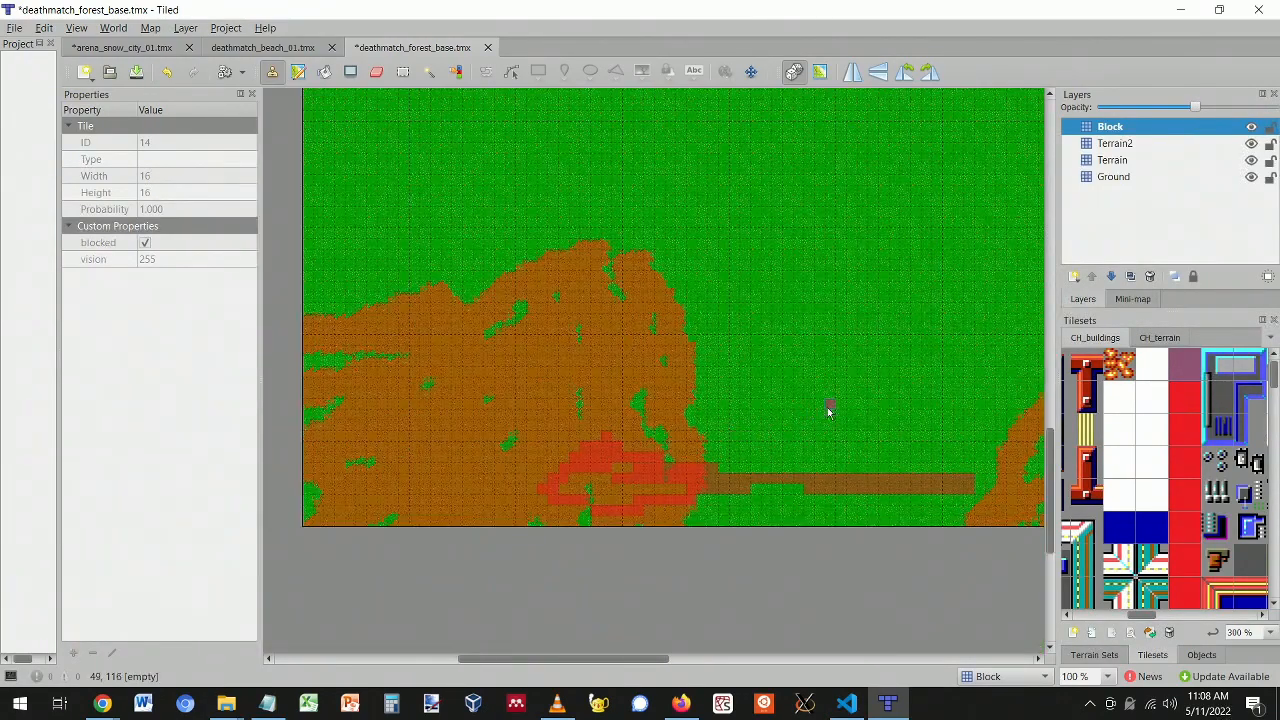
key(ctrl+z)
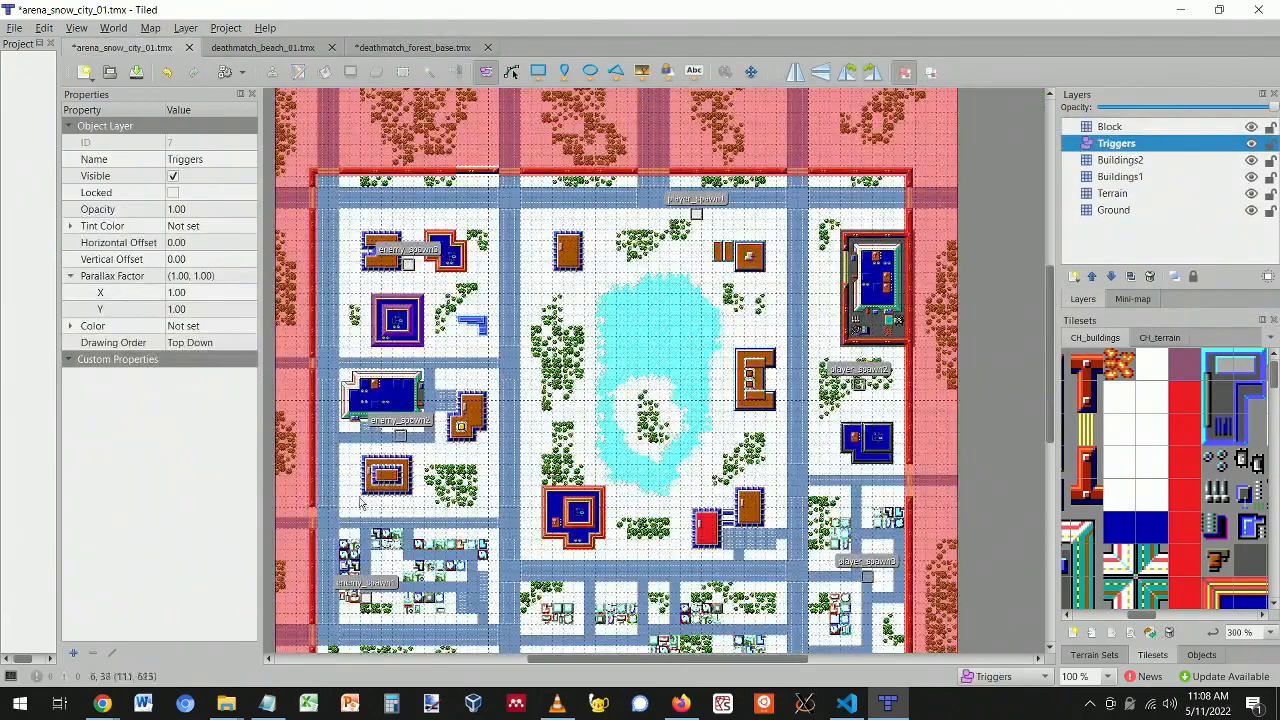
- Switch to the deathmatch_beach_01.tmx map via arena_snow_city_01 and scroll down to its bottom edge
click(112, 47)
click(290, 47)
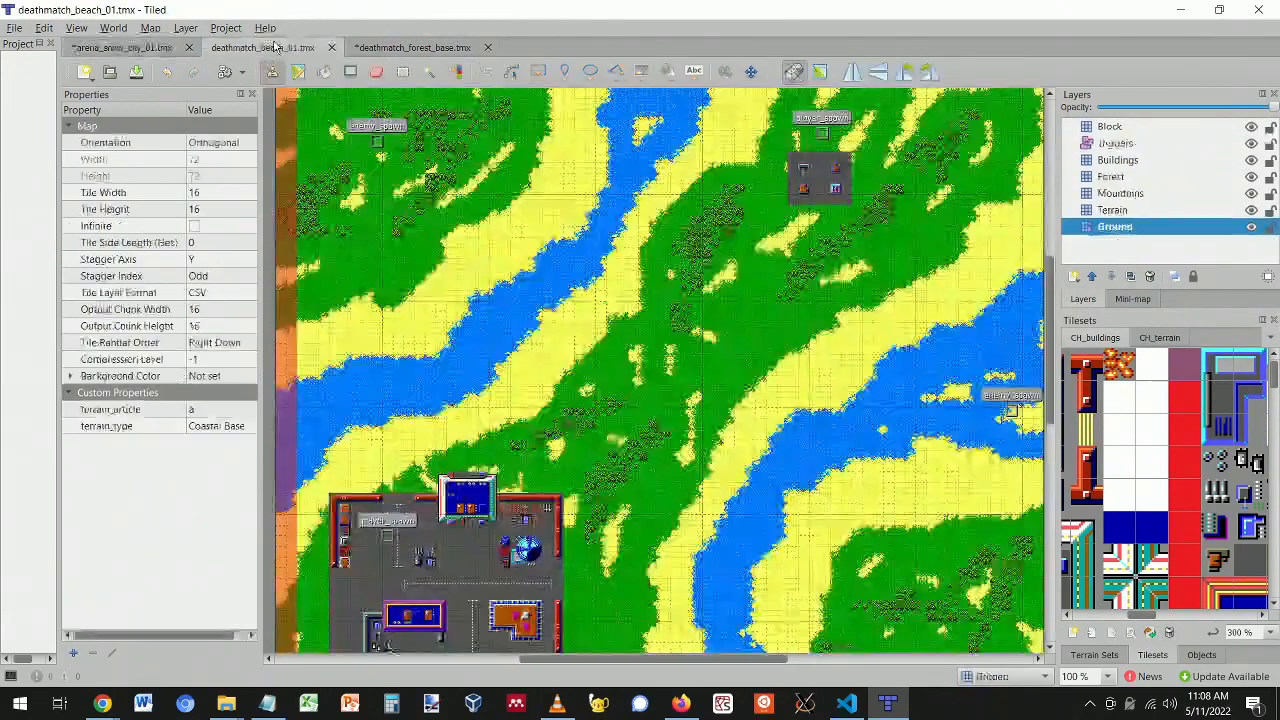
scroll(452, 538, down, 5)
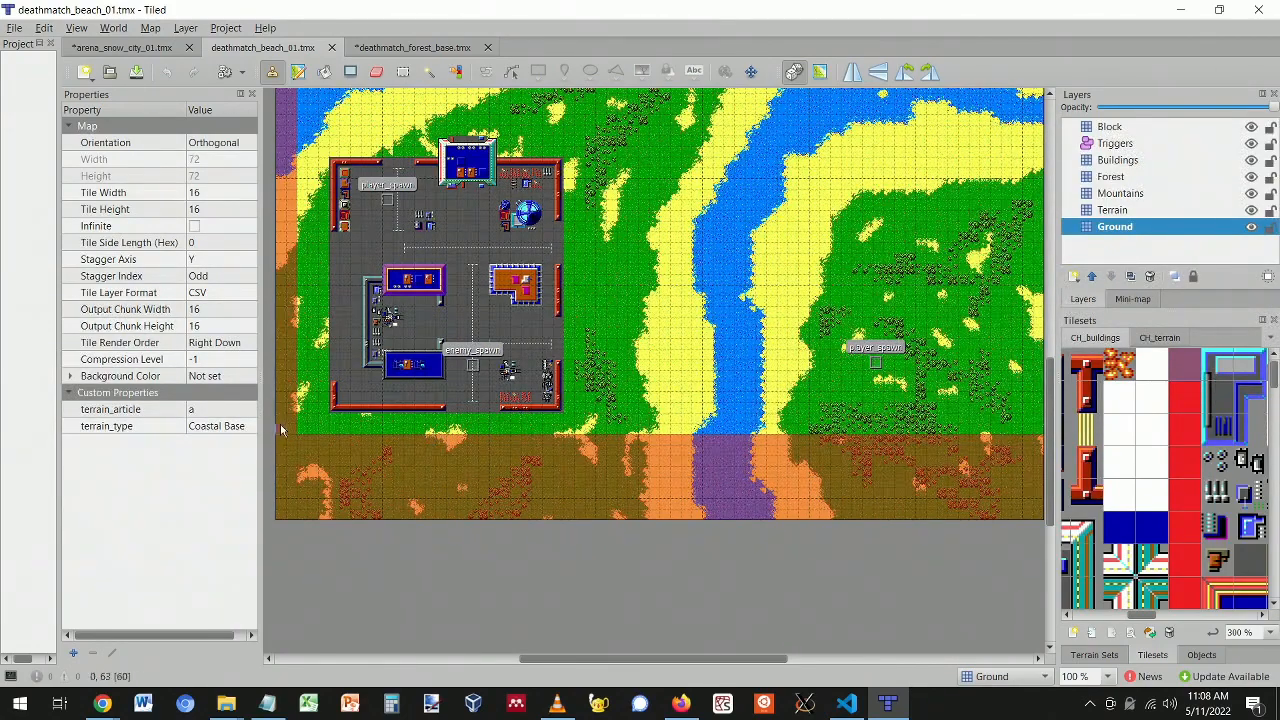
- Switch to the deathmatch_forest_base.tmx map tab
click(397, 47)
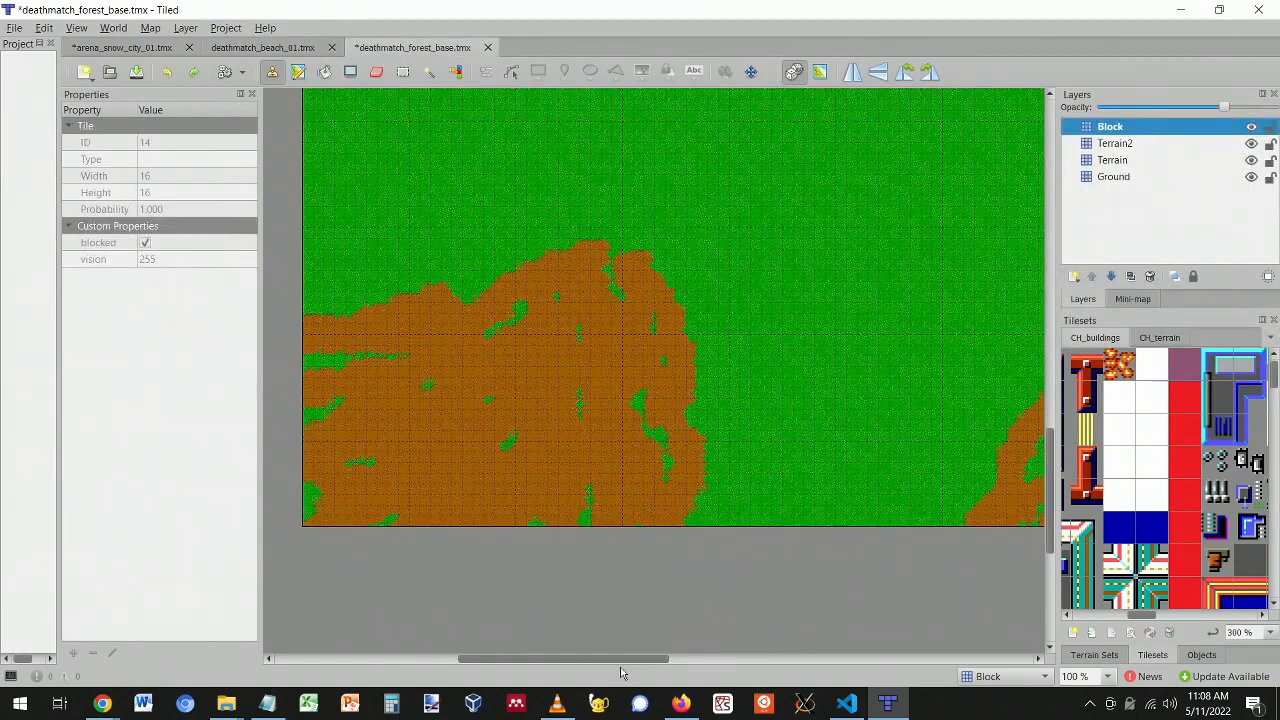
- Stamp a red Block tile at the bottom-right corner and draw a Block row across the bottom
drag(615, 660, 854, 660)
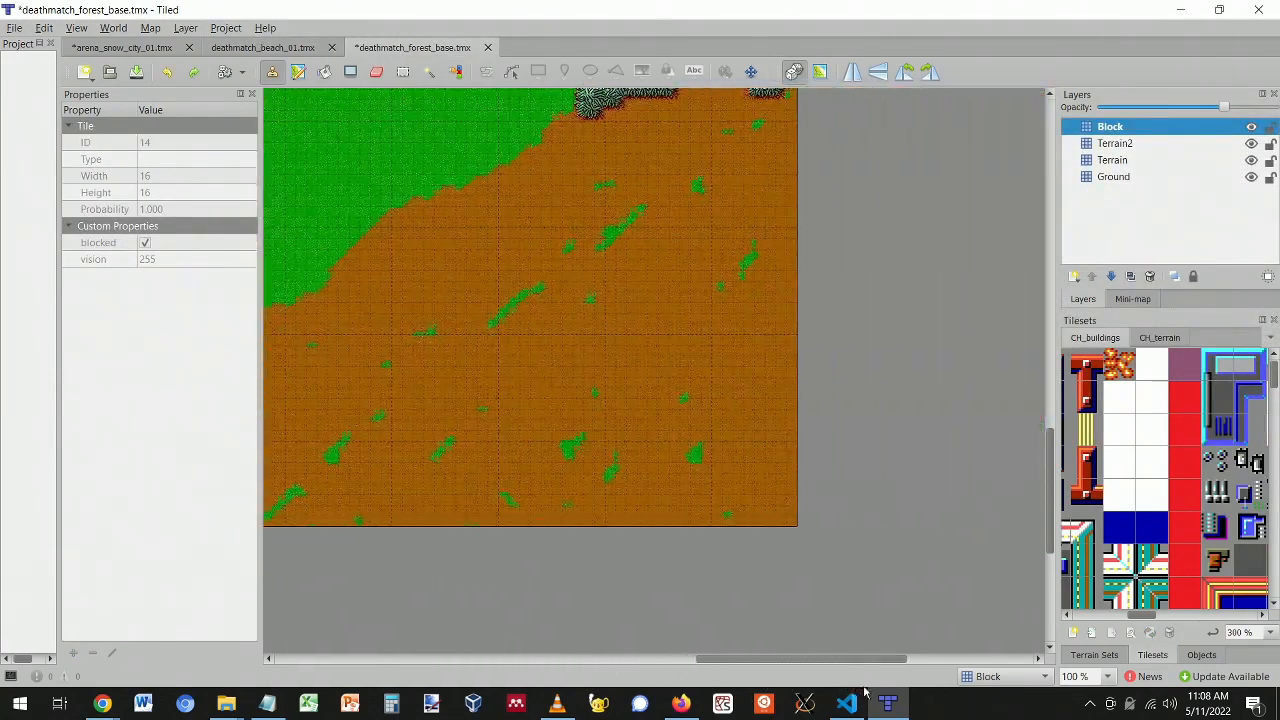
click(794, 516)
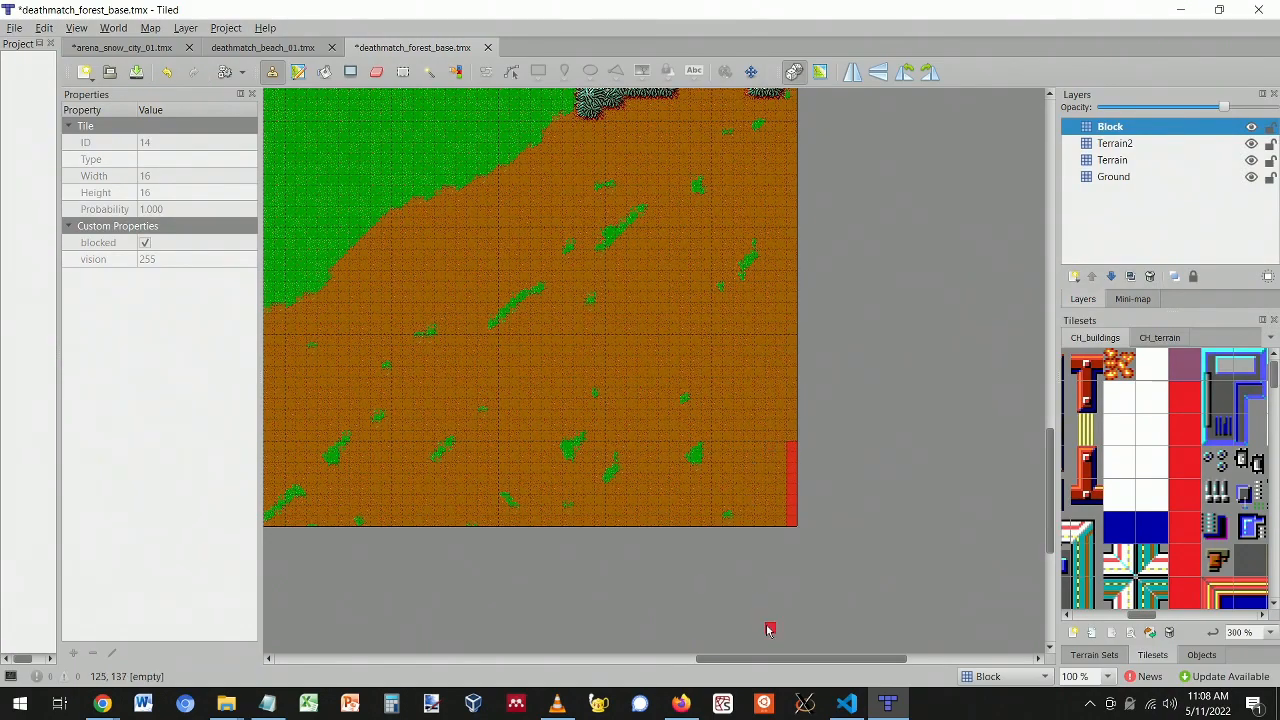
ctrl+scroll(613, 550, down, 1)
drag(760, 659, 714, 659)
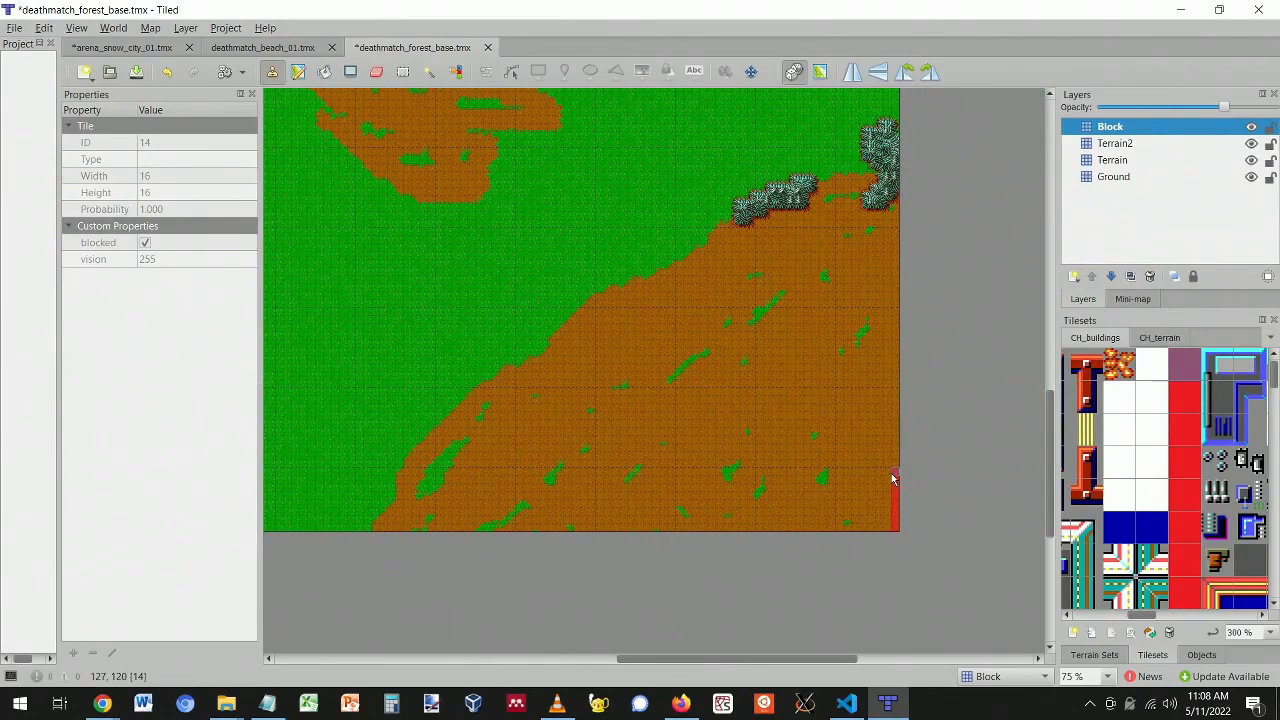
drag(896, 477, 270, 478)
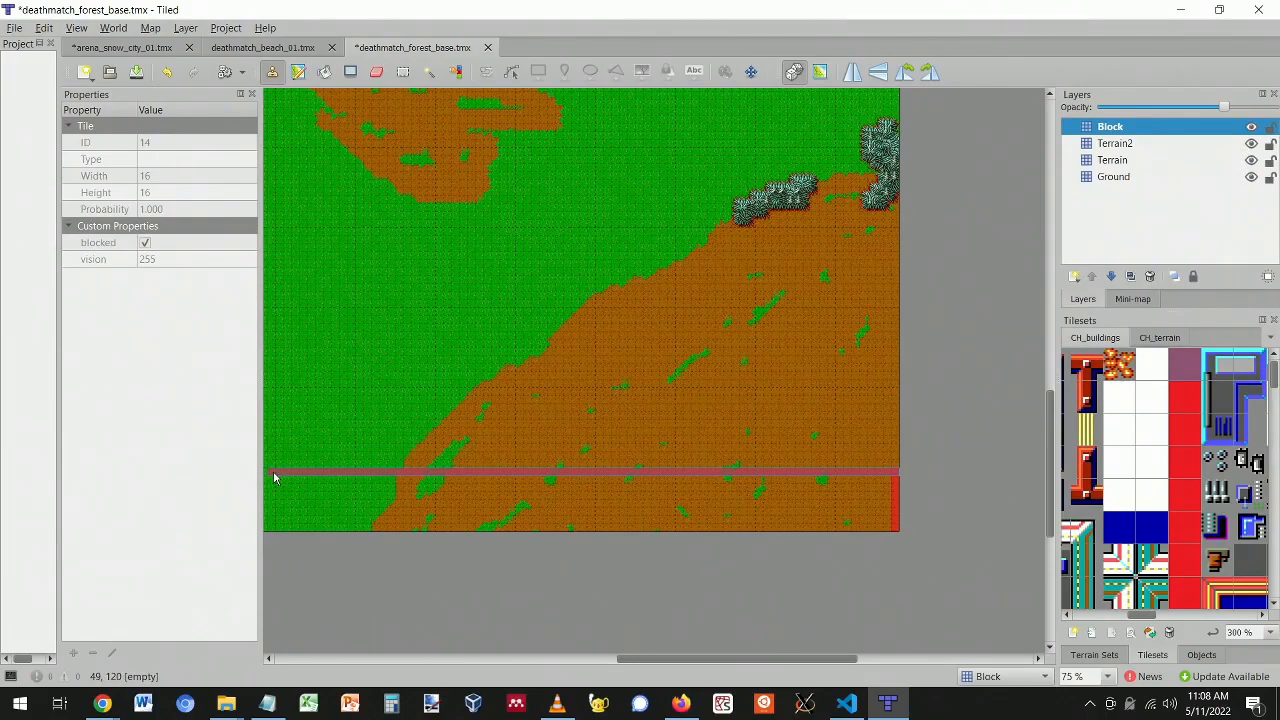
drag(272, 481, 272, 481)
scroll(700, 658, left, 5)
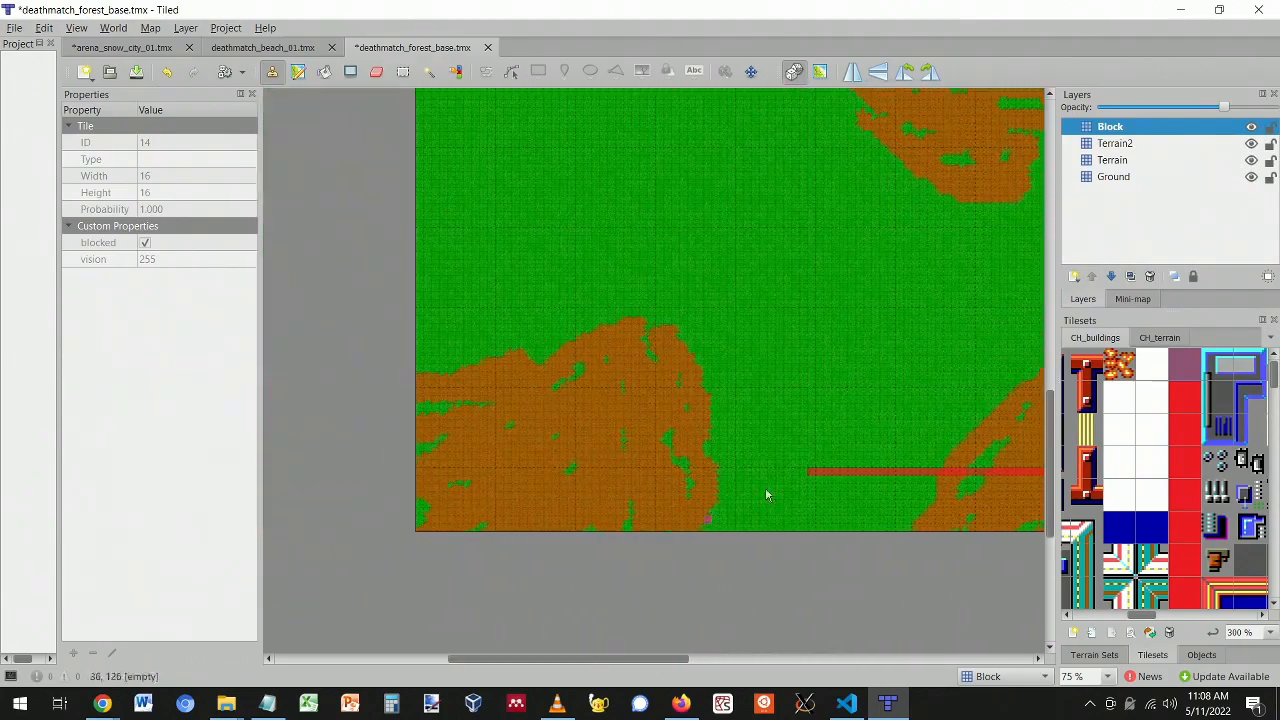
mouse_move(810, 477)
shift+mouse_down()
mouse_move(388, 452)
mouse_move(435, 478)
mouse_move(423, 474)
mouse_move(446, 289)
mouse_move(429, 122)
shift+mouse_up()
- Draw a line of red Block tiles up the map's left edge to the top
scroll(457, 388, up, 4)
scroll(457, 392, up, 4)
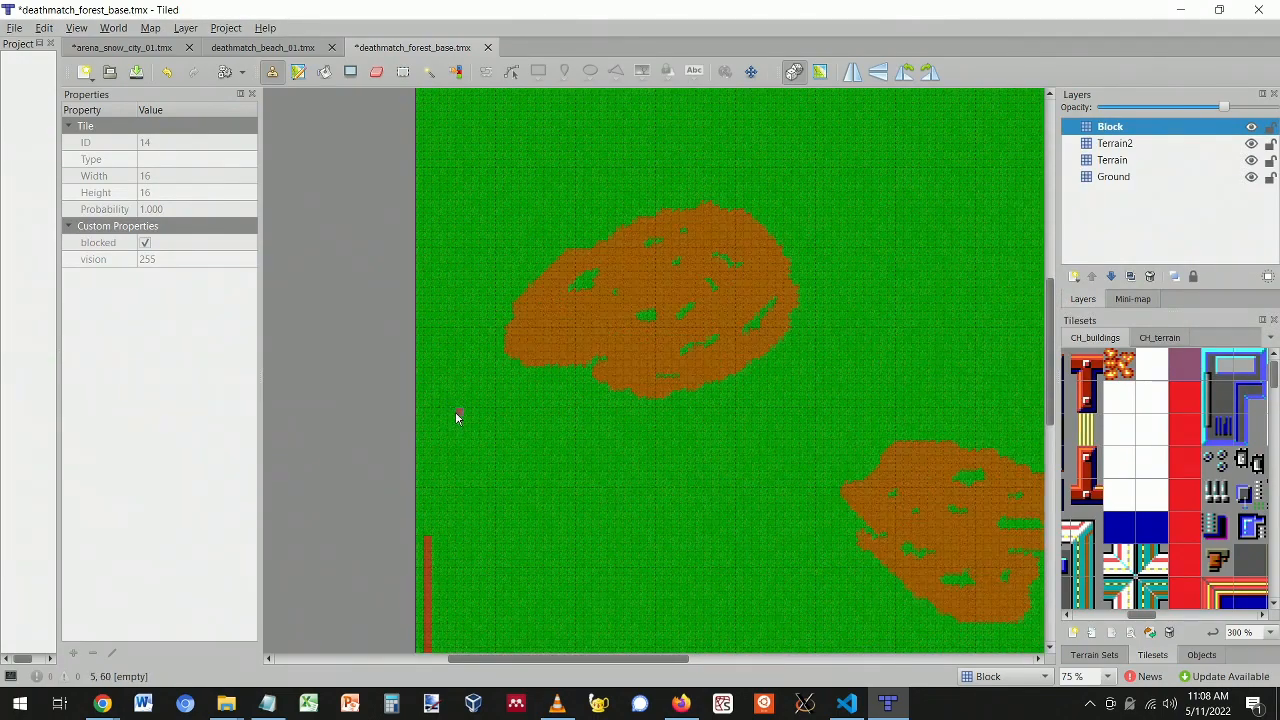
shift+drag(427, 625, 429, 118)
scroll(433, 256, up, 3)
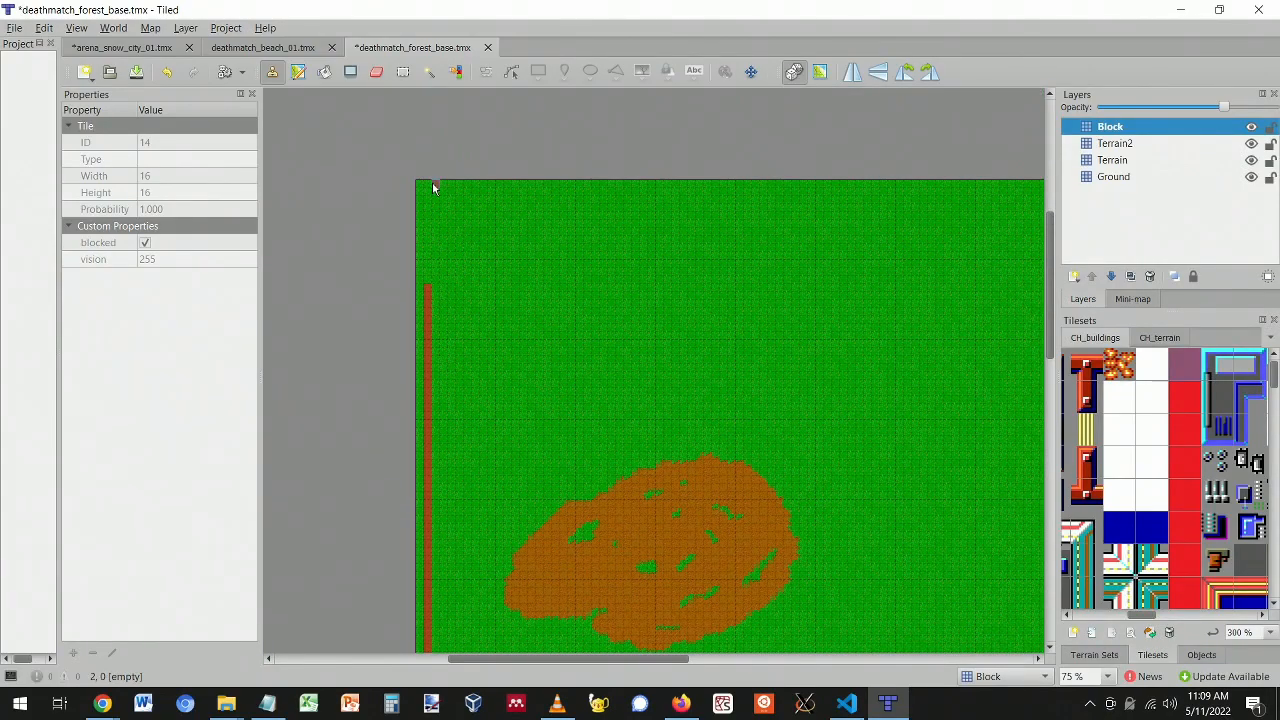
shift+click(429, 285)
scroll(500, 386, down, 10)
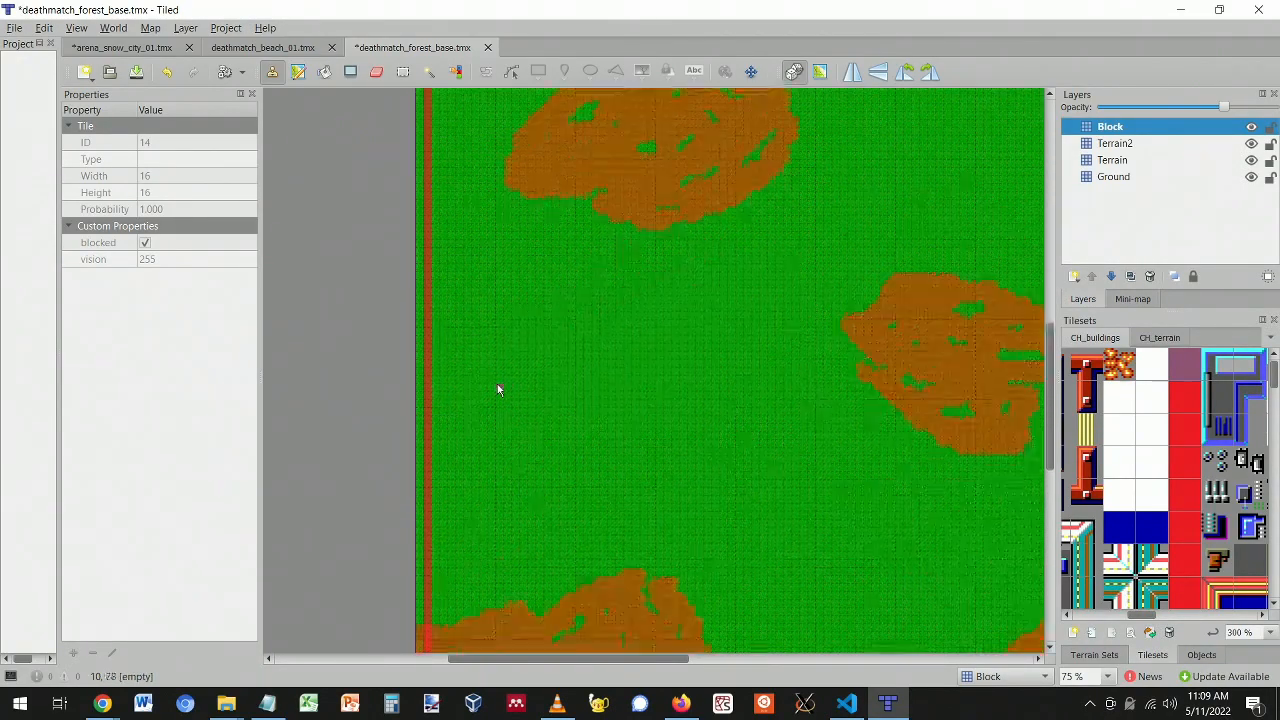
scroll(498, 390, up, 2)
mouse_move(616, 659)
mouse_down()
mouse_move(800, 685)
mouse_move(629, 678)
mouse_up()
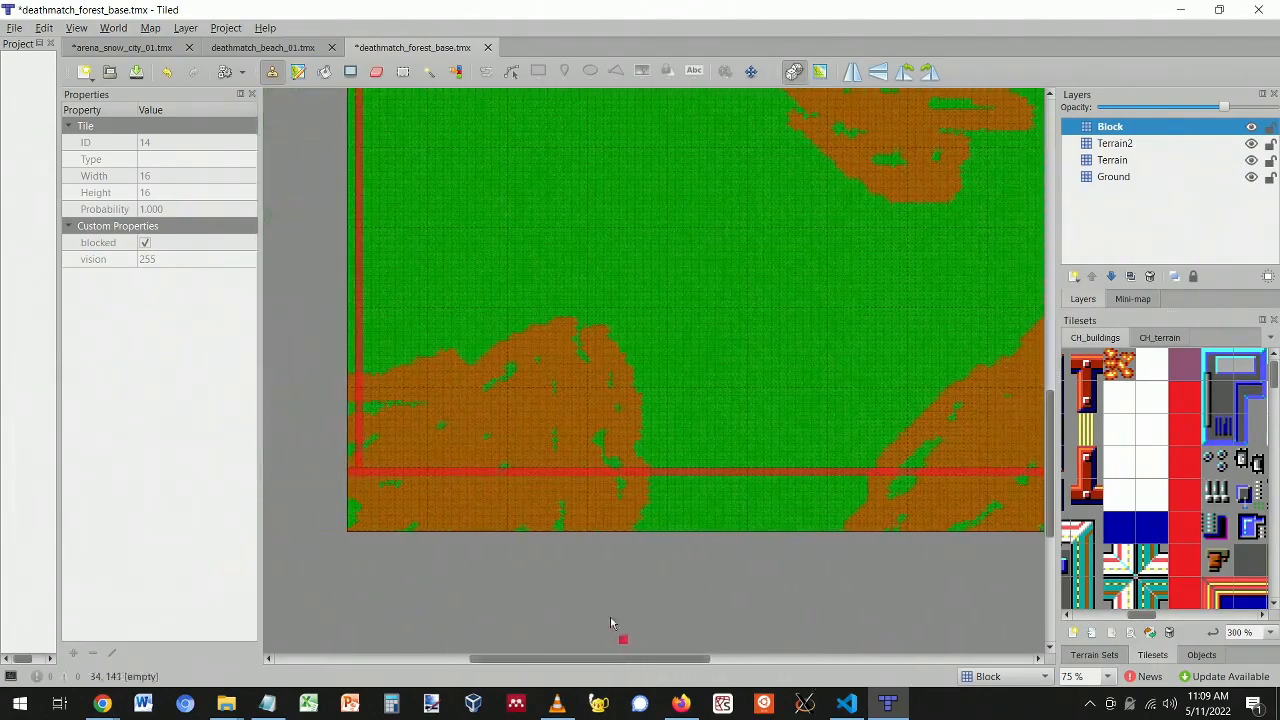
click(324, 72)
- Bucket-fill the strip below the red line with Block tiles and lower the Block layer's opacity
click(497, 508)
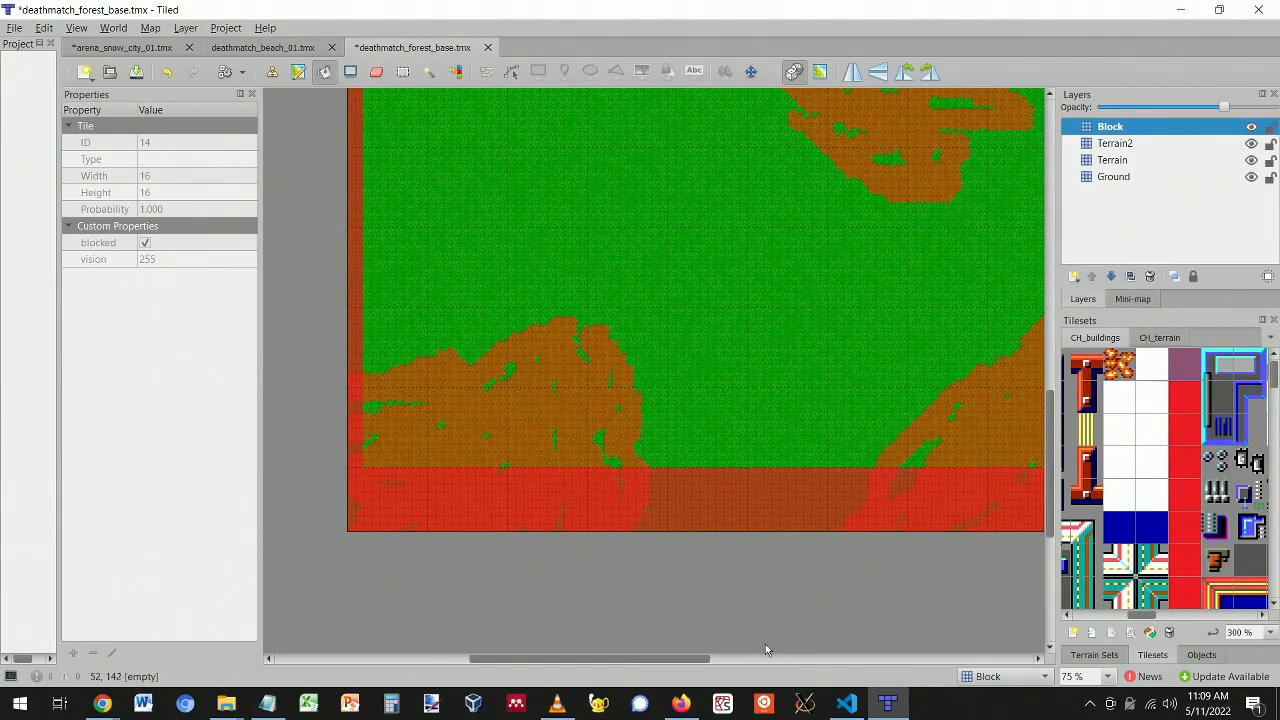
mouse_move(690, 659)
mouse_down()
mouse_move(860, 672)
mouse_move(708, 662)
mouse_up()
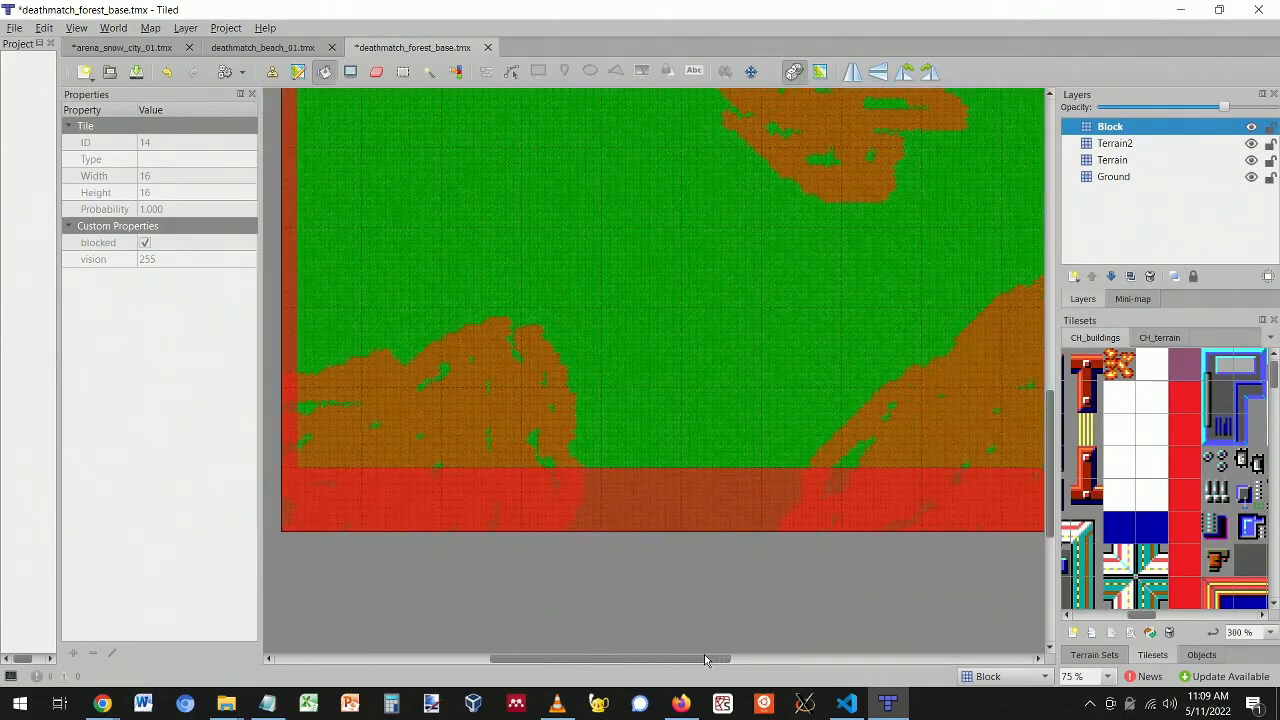
drag(1220, 107, 1180, 110)
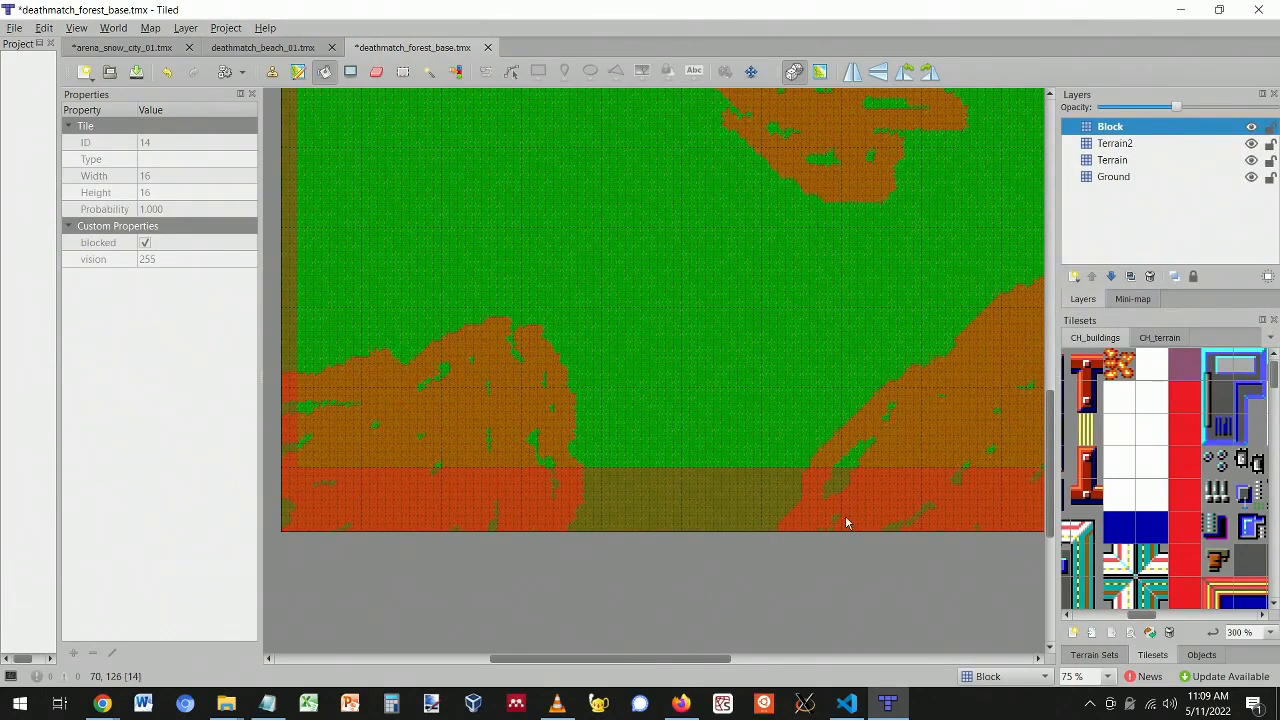
drag(648, 660, 621, 664)
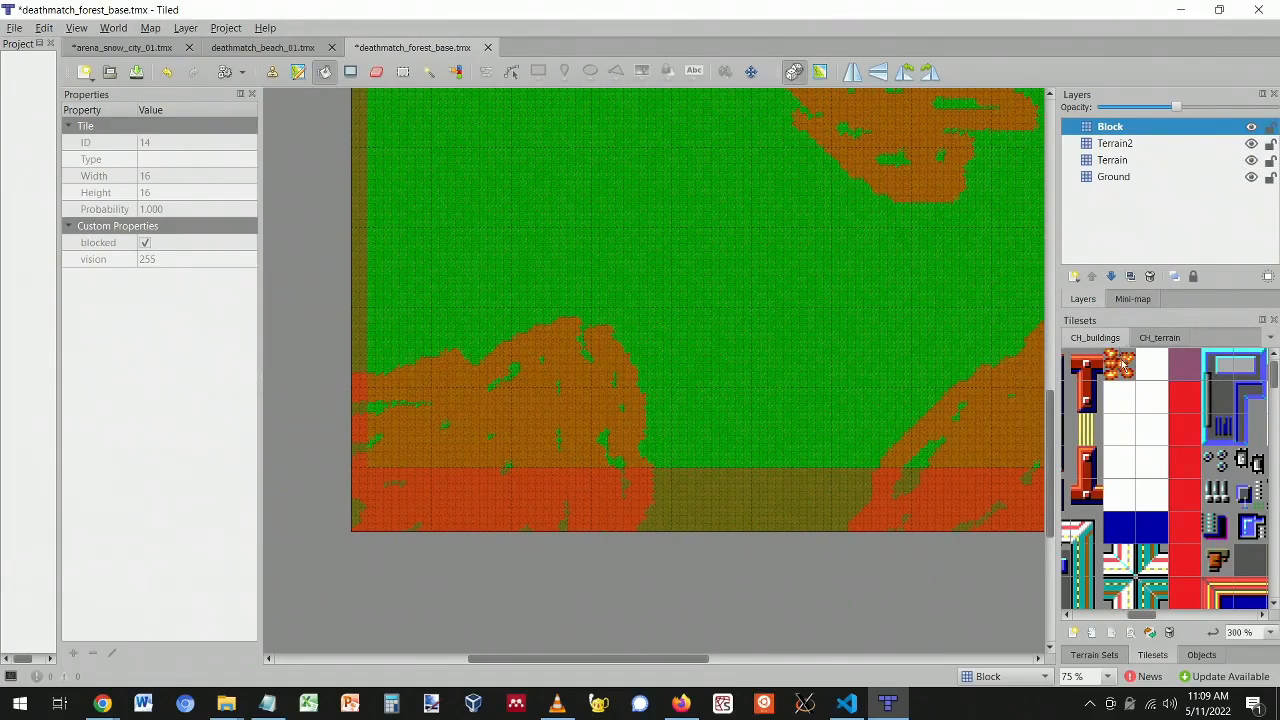
- Select dirt terrain, undo the stray dirt ring, and grow the dirt hill upward
click(1094, 655)
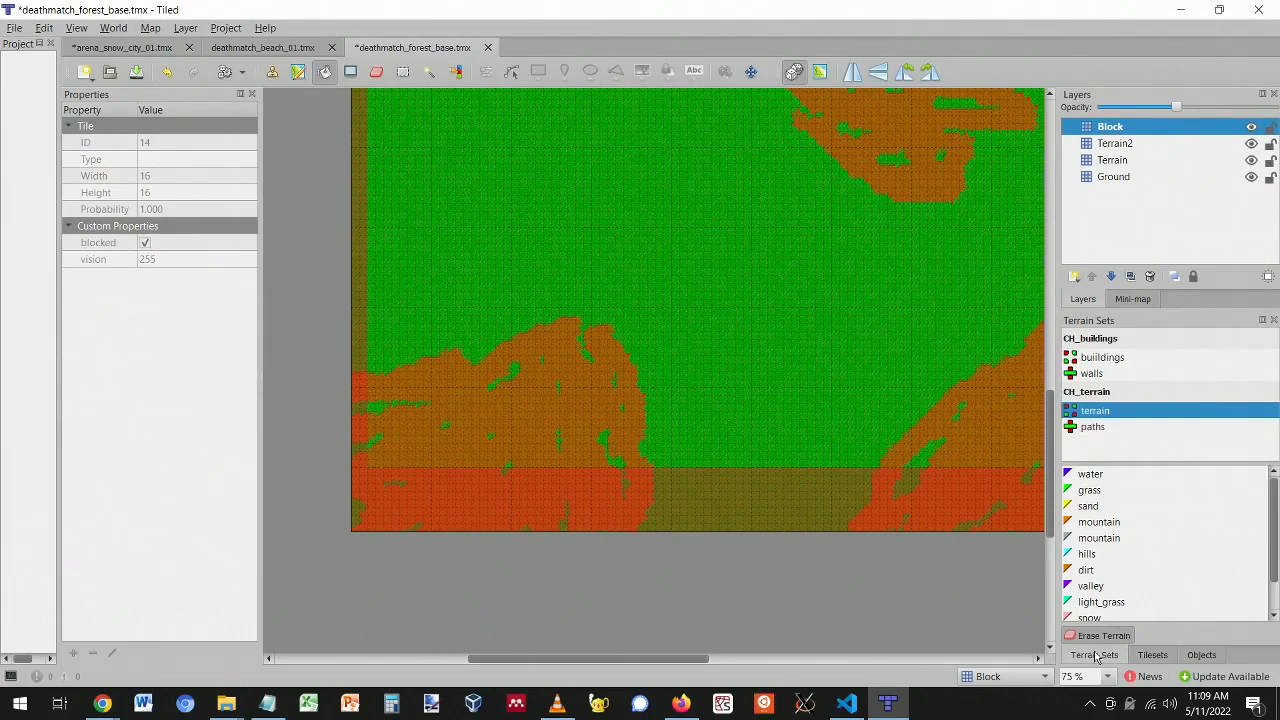
click(1087, 571)
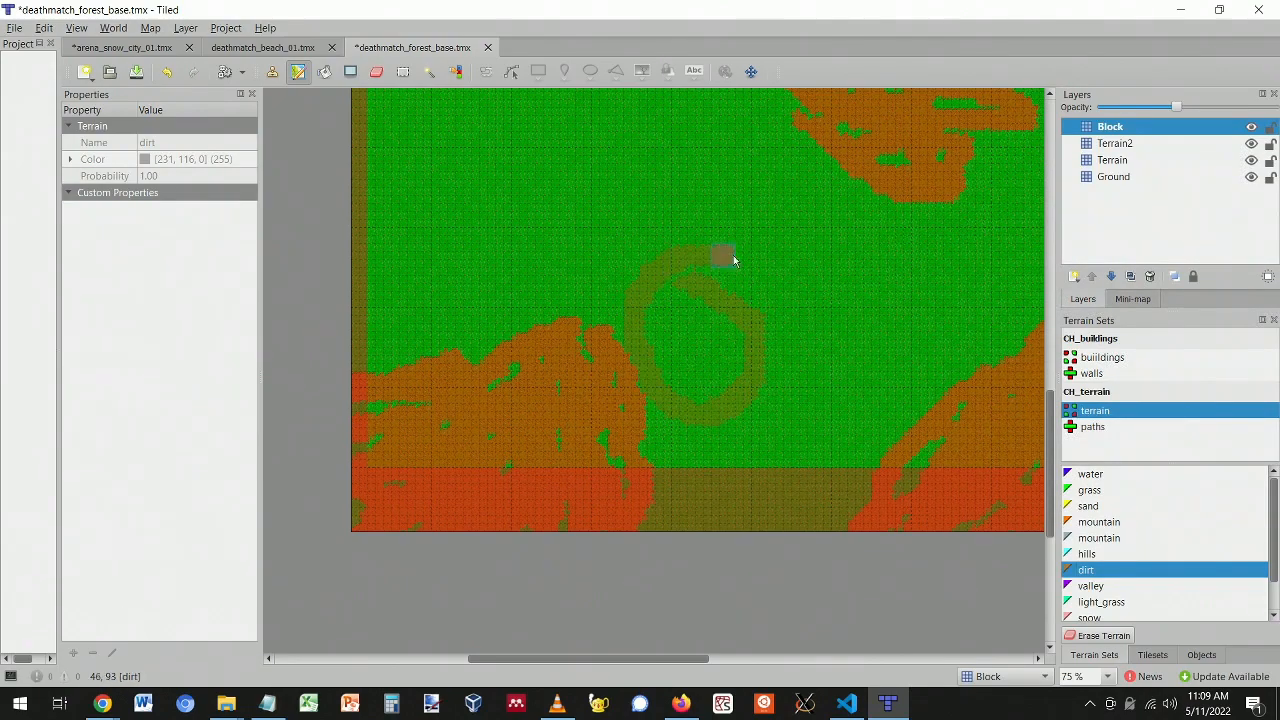
key(ctrl+z)
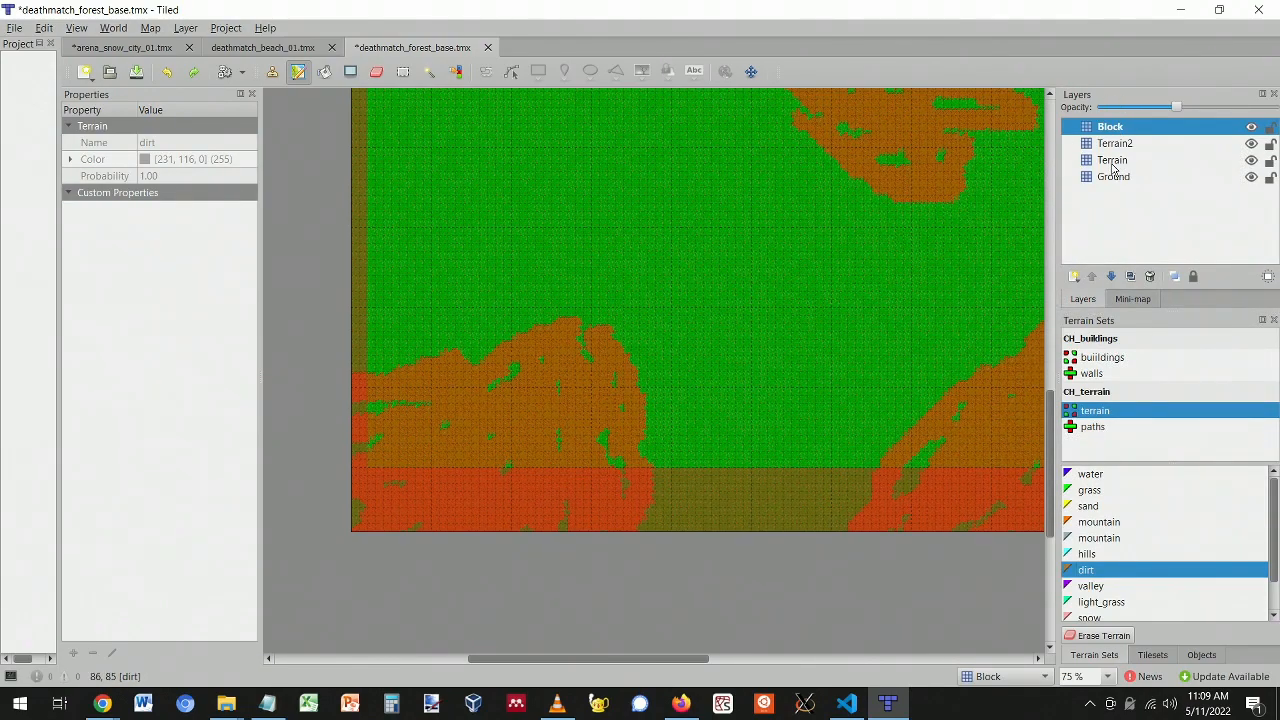
mouse_move(643, 444)
mouse_down()
mouse_move(657, 334)
mouse_move(634, 480)
mouse_move(628, 283)
mouse_move(465, 378)
mouse_move(534, 286)
mouse_move(357, 366)
mouse_move(389, 437)
mouse_move(486, 346)
mouse_move(573, 308)
mouse_move(603, 354)
mouse_move(514, 429)
mouse_move(523, 360)
mouse_move(612, 468)
mouse_move(595, 432)
mouse_up()
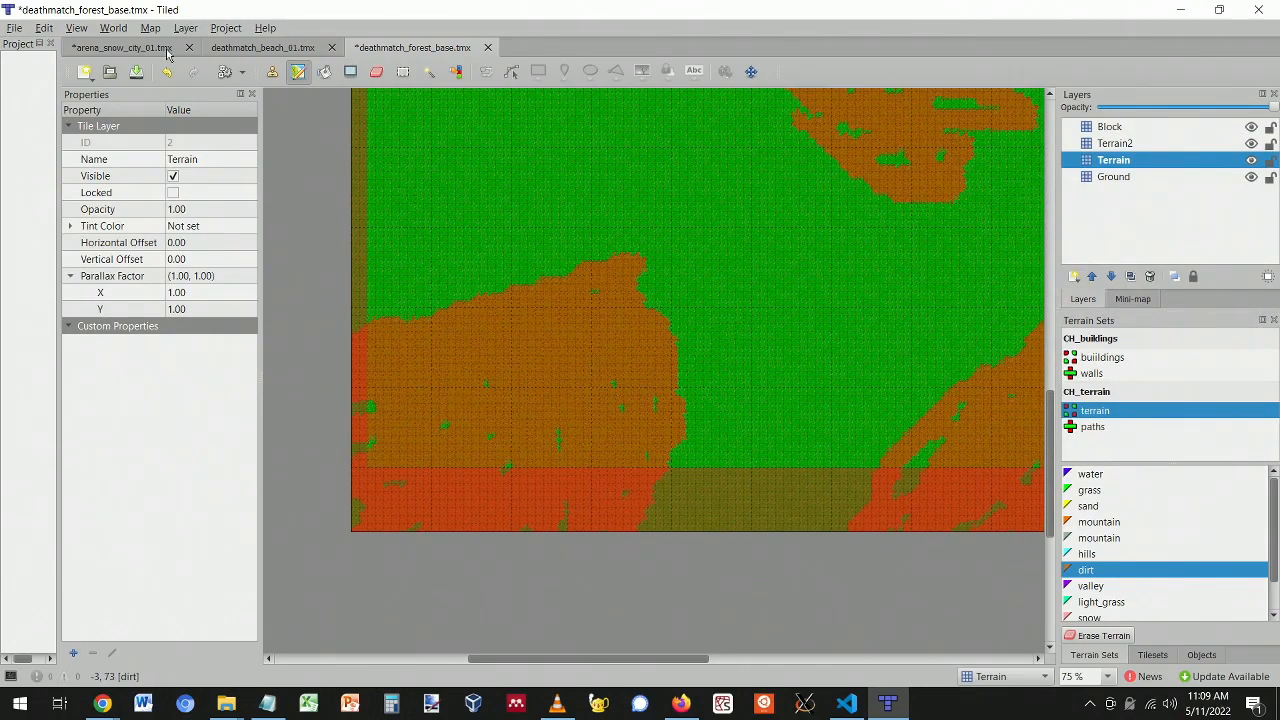
- Glance at the arena_snow_city_01 and deathmatch_beach_01 maps, then return to the forest map
click(122, 48)
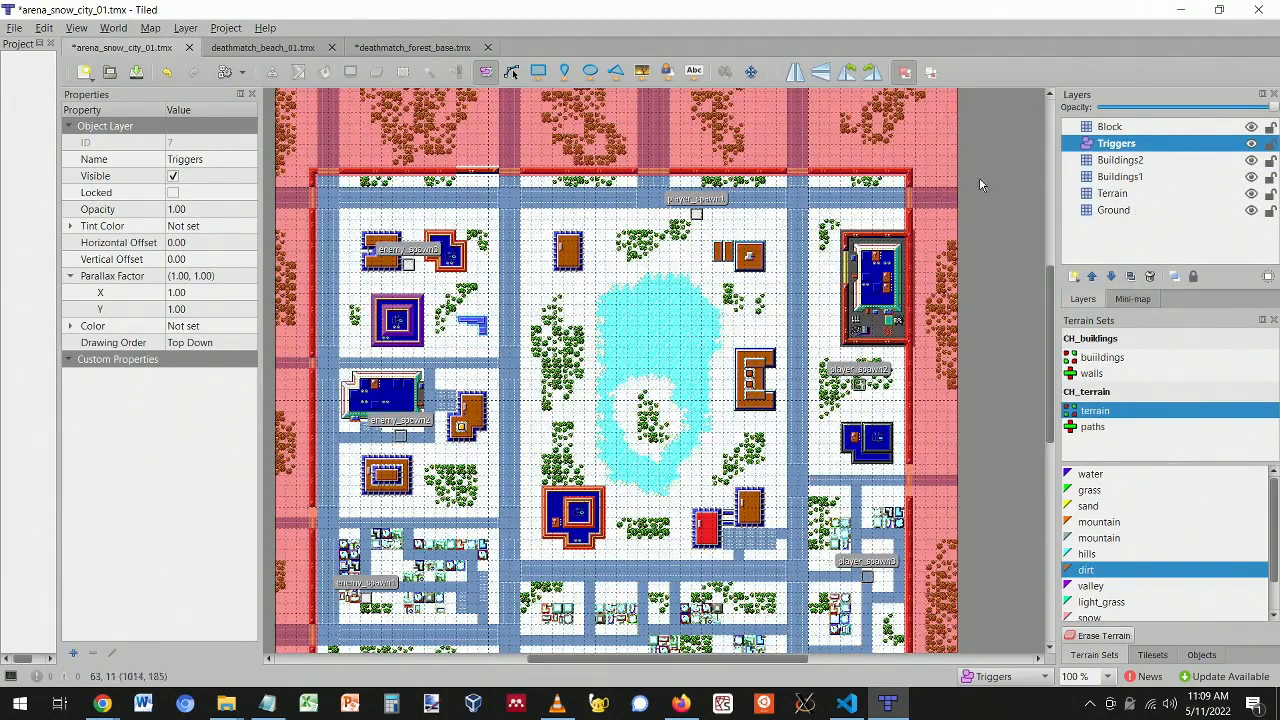
click(246, 48)
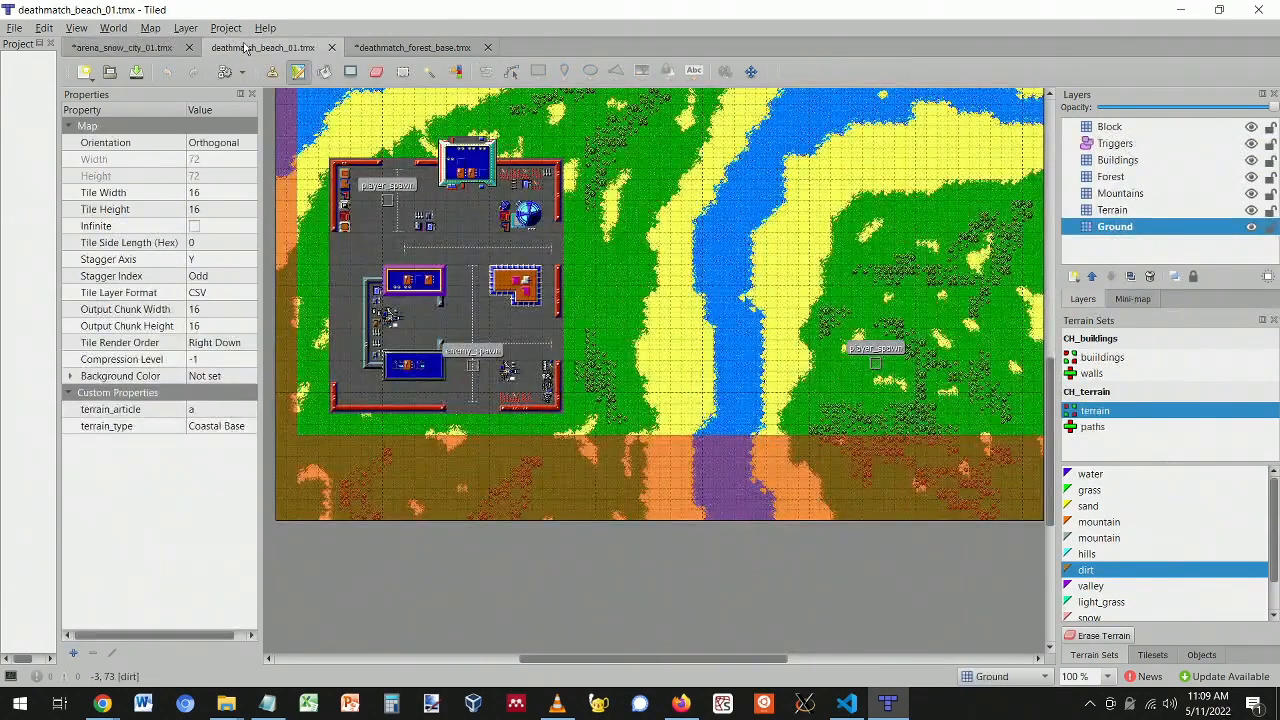
click(383, 49)
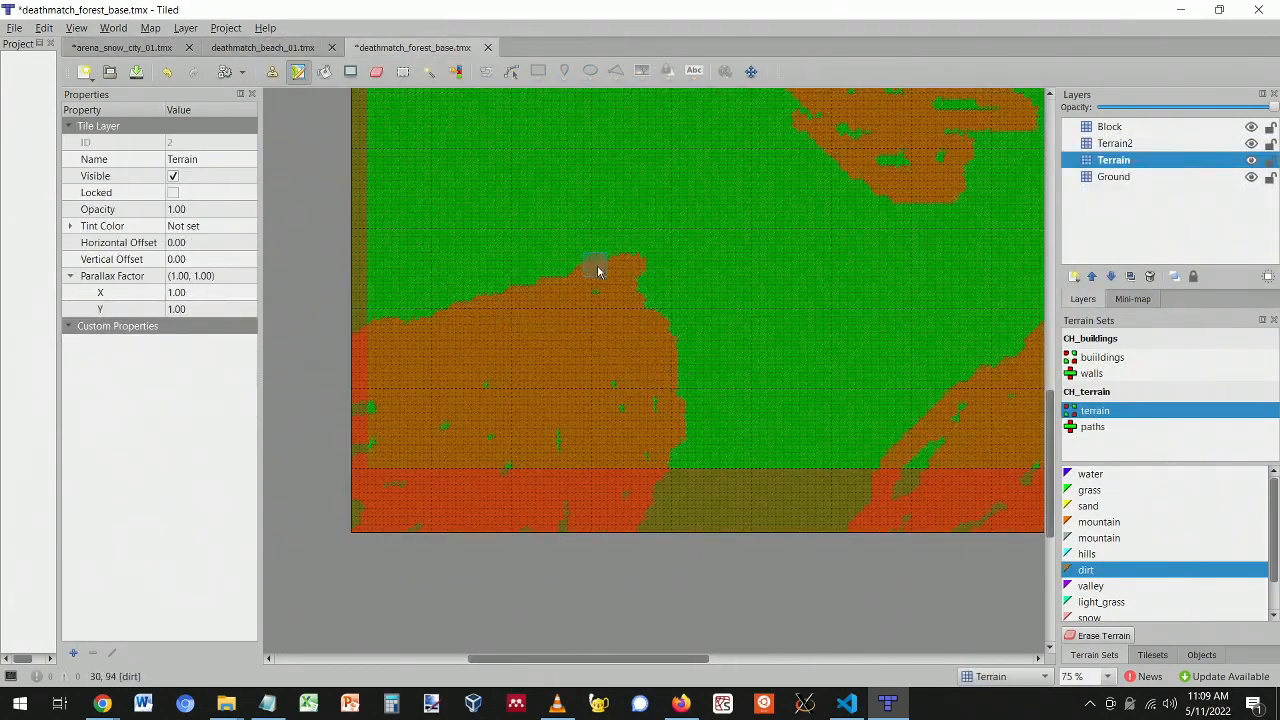
- Paint dirt over the green gaps inside the dirt hill
mouse_move(469, 290)
mouse_down()
mouse_move(577, 277)
mouse_move(363, 309)
mouse_move(545, 304)
mouse_up()
ctrl+scroll(651, 328, down, 1)
ctrl+scroll(771, 349, down, 1)
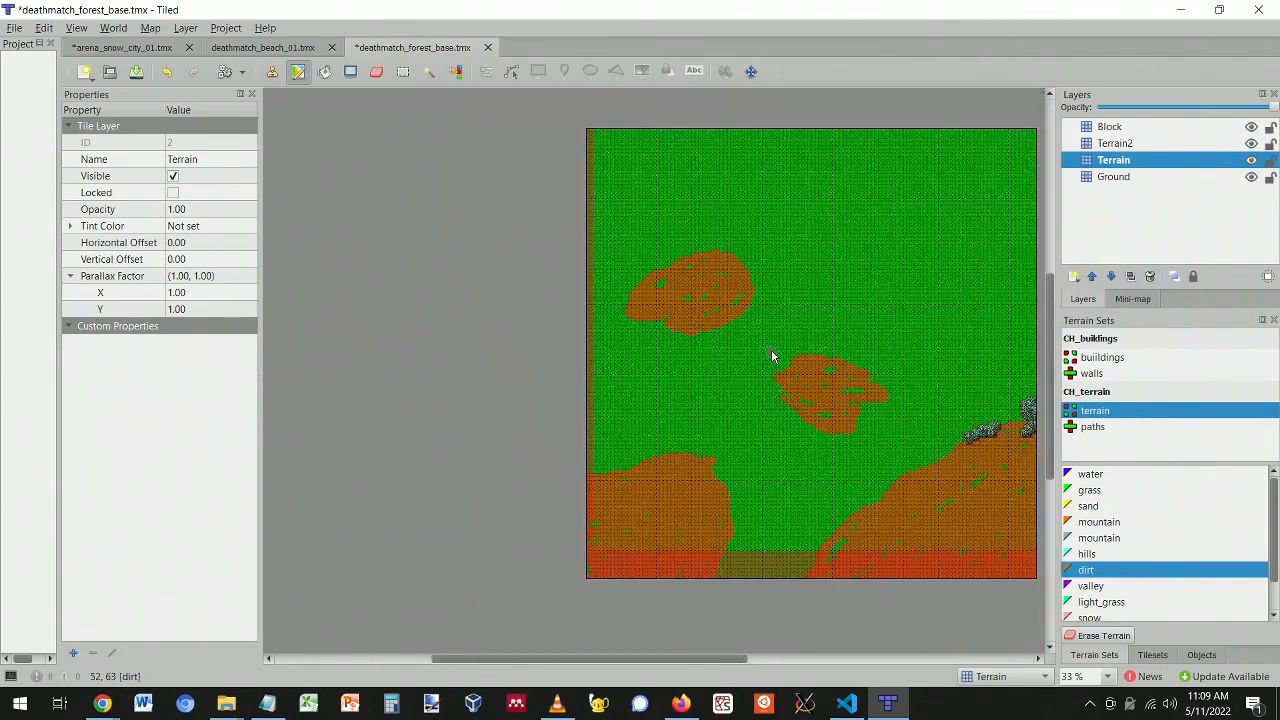
drag(651, 656, 771, 631)
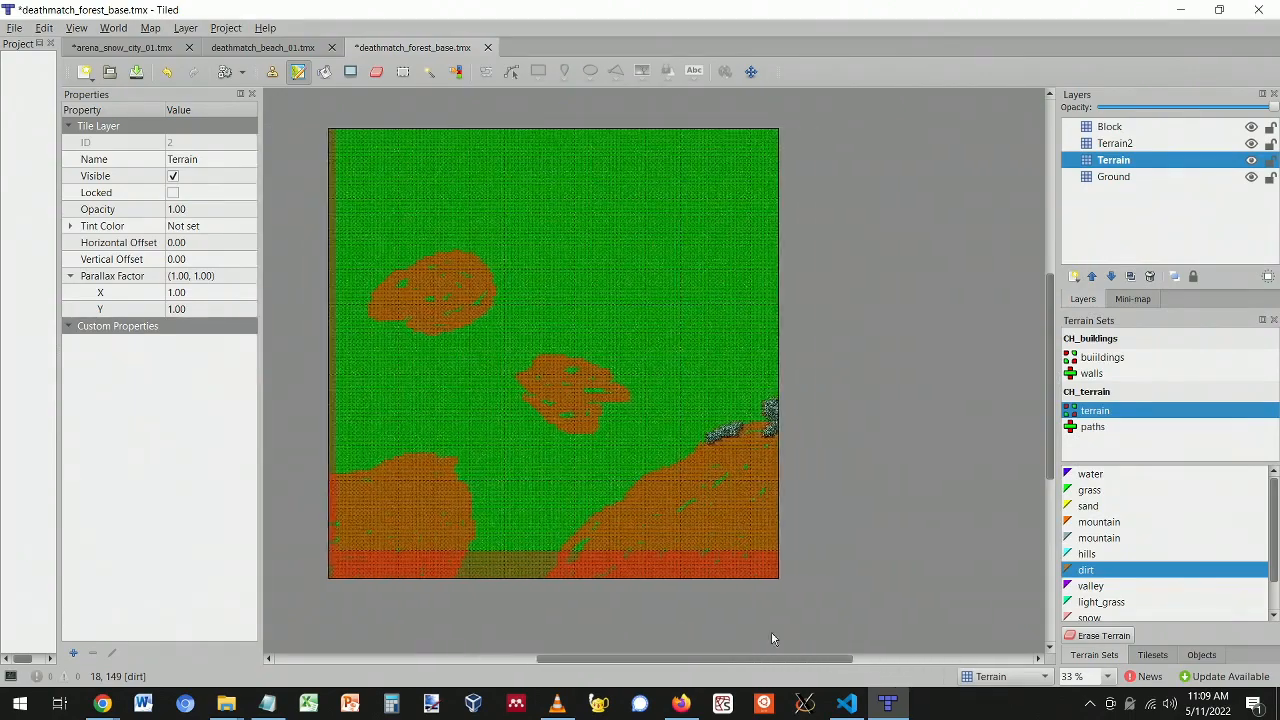
ctrl+scroll(676, 405, up, 1)
ctrl+scroll(676, 405, up, 2)
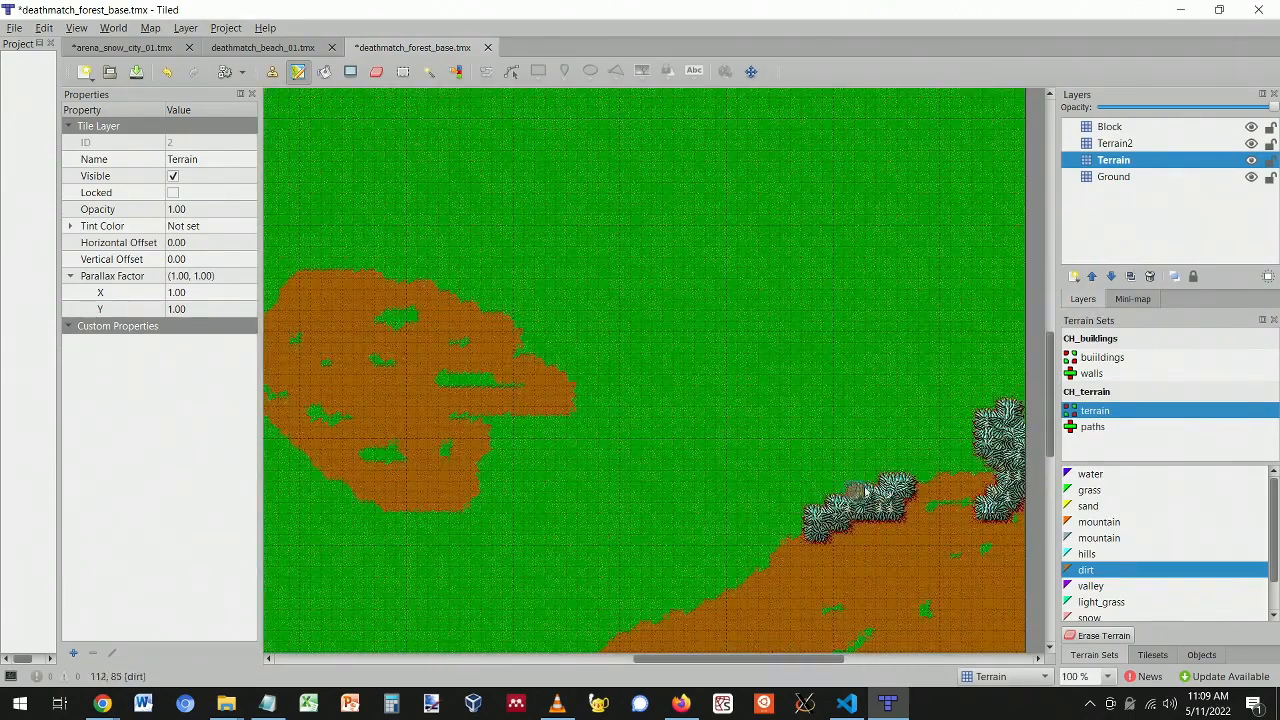
- Hide and re-show the Ground and Terrain layers to check the dirt, then touch up another gap
click(1251, 176)
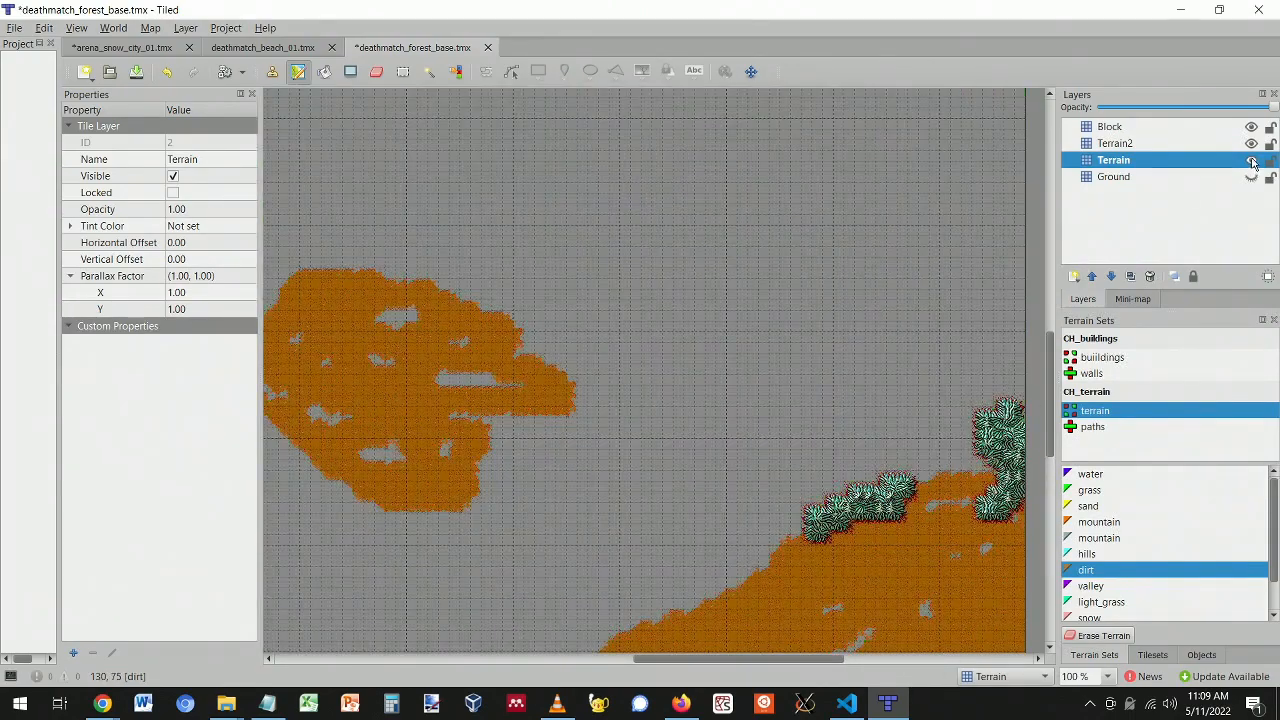
click(1251, 160)
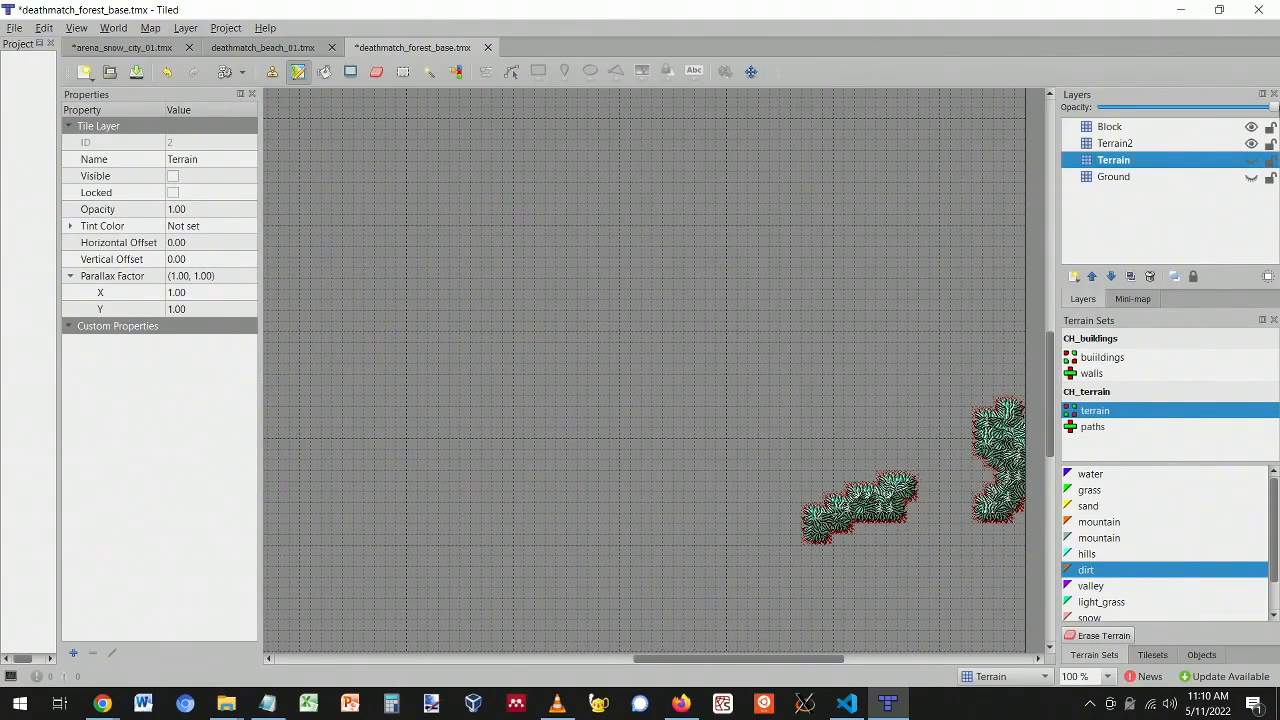
click(1251, 160)
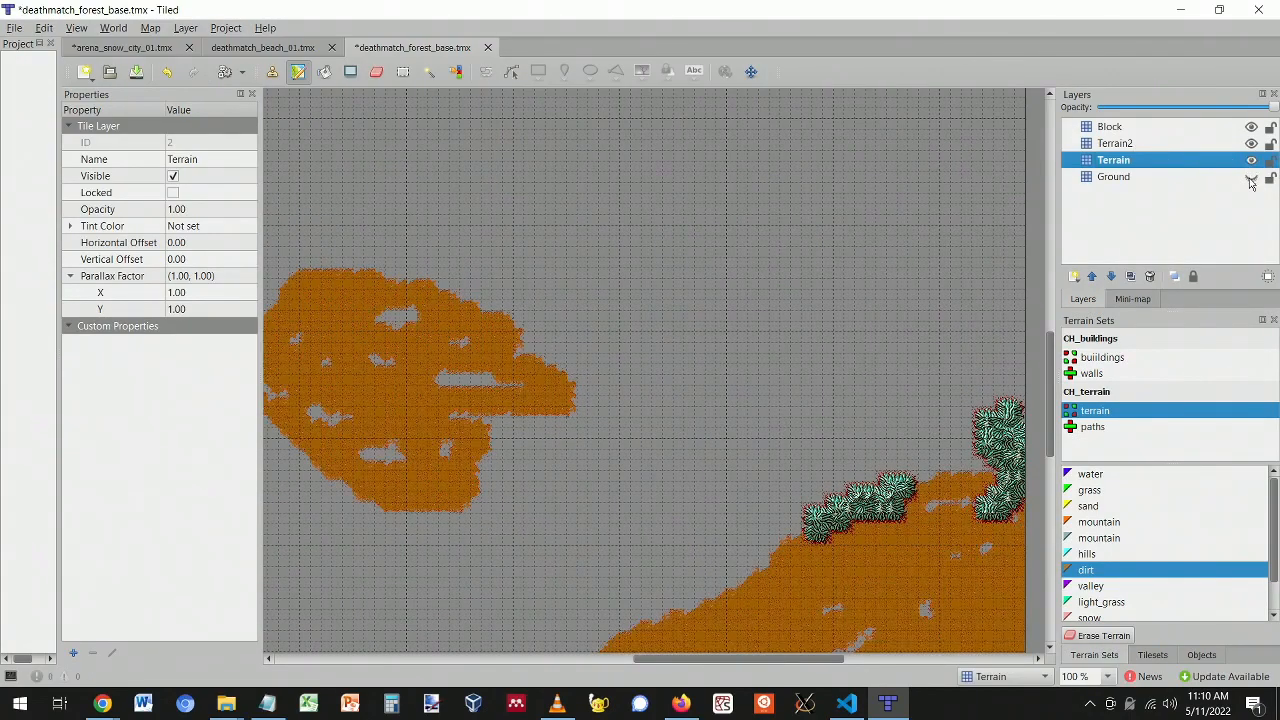
click(1251, 176)
scroll(746, 357, up, 1)
mouse_move(543, 434)
mouse_down()
mouse_move(420, 398)
mouse_move(431, 514)
mouse_move(608, 414)
mouse_up()
ctrl+scroll(650, 390, down, 3)
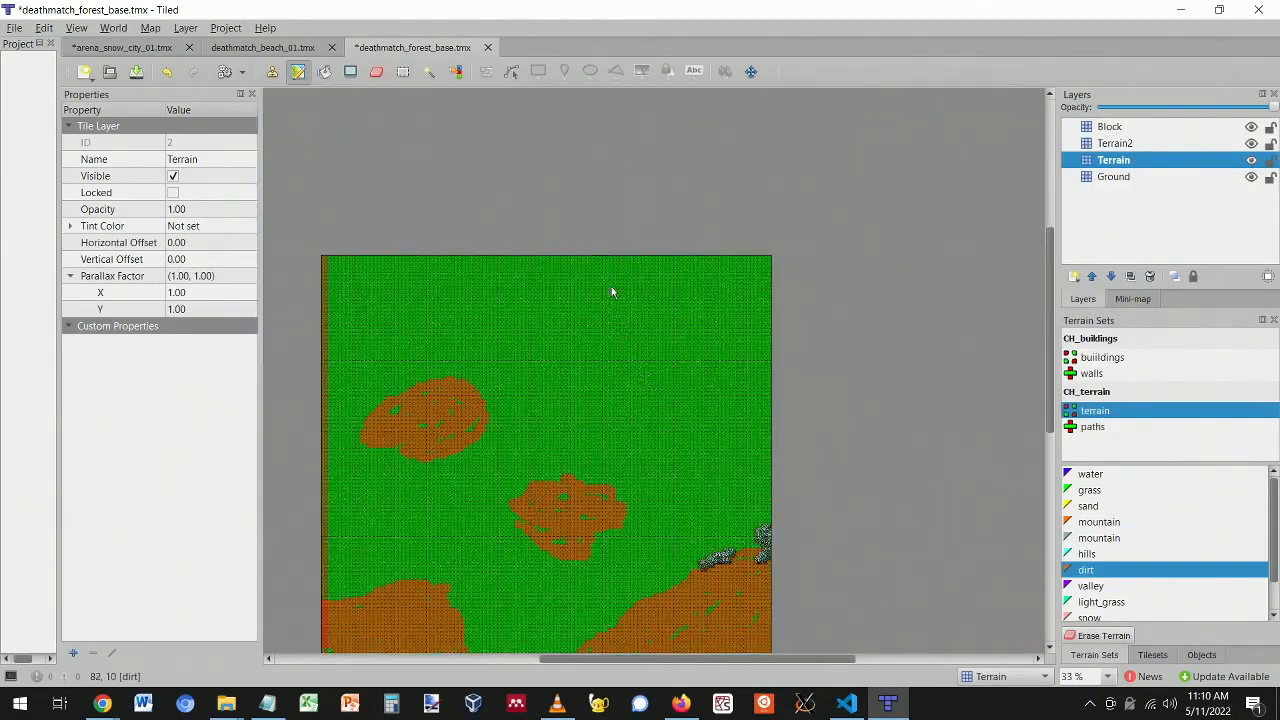
ctrl+scroll(633, 318, up, 2)
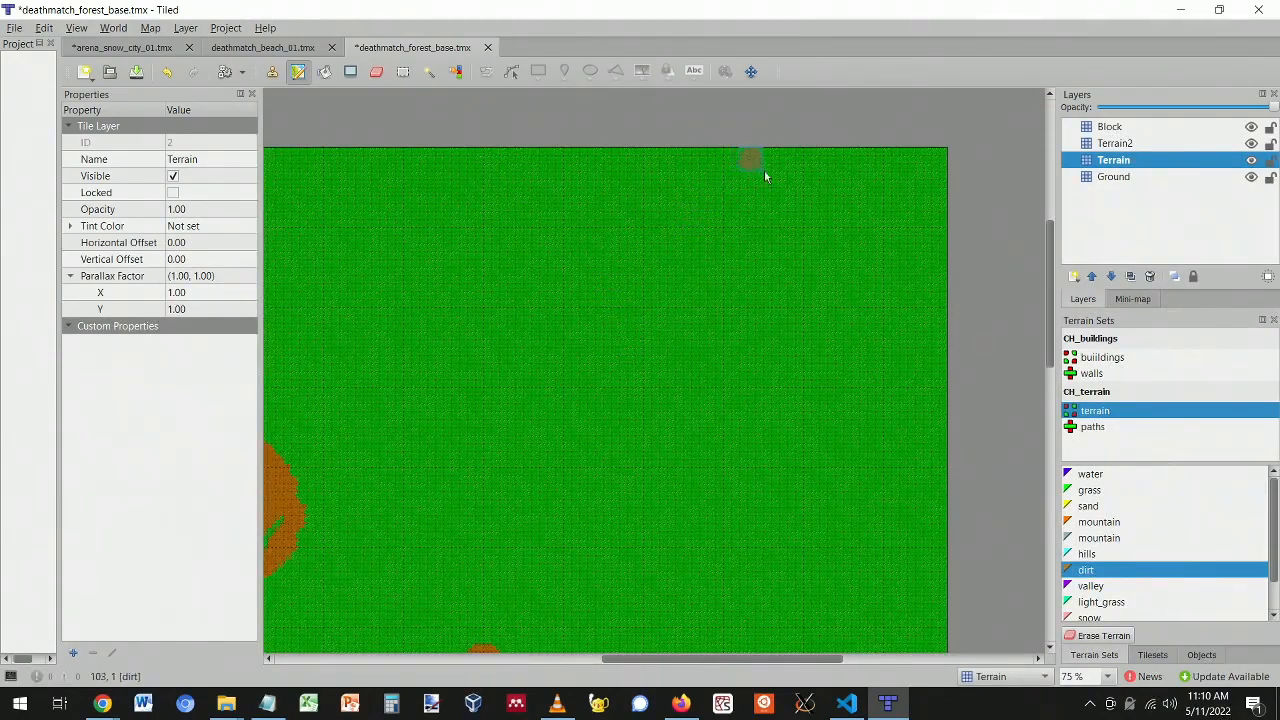
- Paint a new dirt patch near the top of the map
mouse_move(703, 262)
mouse_down()
mouse_move(600, 337)
mouse_move(809, 270)
mouse_move(619, 406)
mouse_move(993, 294)
mouse_move(700, 334)
mouse_move(809, 360)
mouse_move(857, 291)
mouse_move(598, 321)
mouse_move(646, 257)
mouse_move(800, 229)
mouse_move(634, 354)
mouse_move(772, 309)
mouse_move(820, 374)
mouse_move(838, 335)
mouse_move(760, 266)
mouse_move(710, 297)
mouse_up()
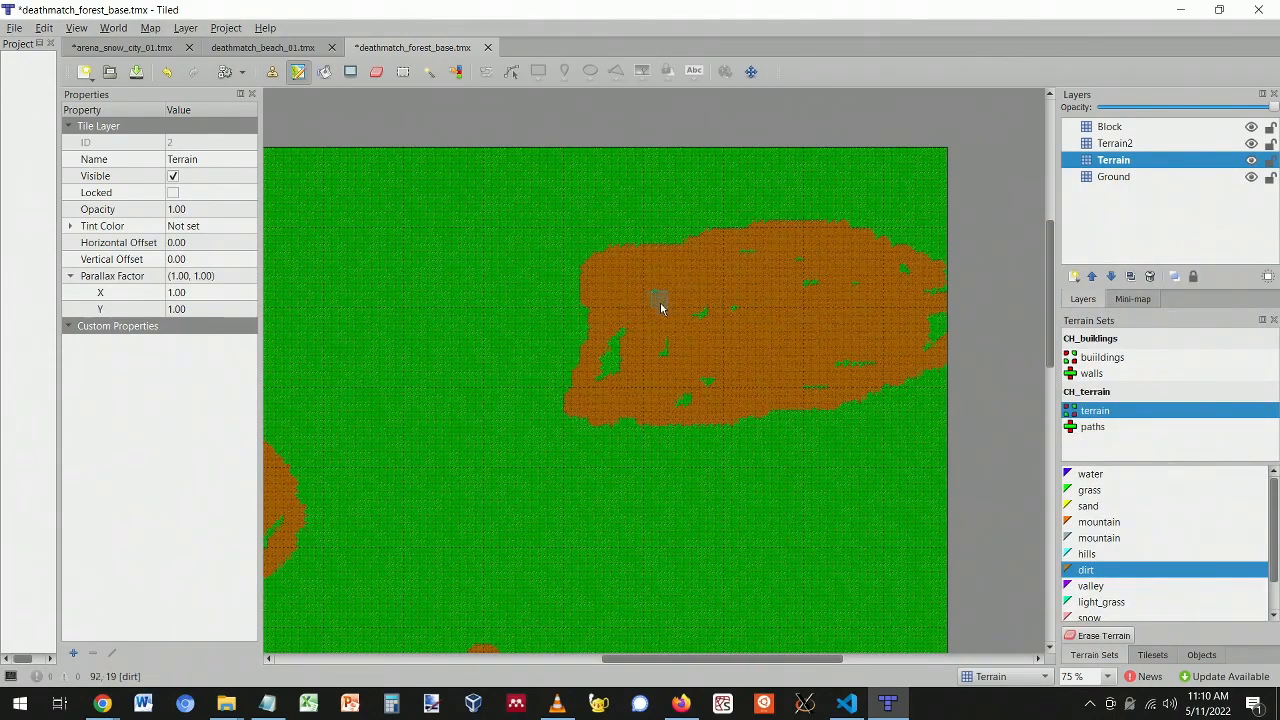
scroll(760, 380, down, 3)
click(1152, 655)
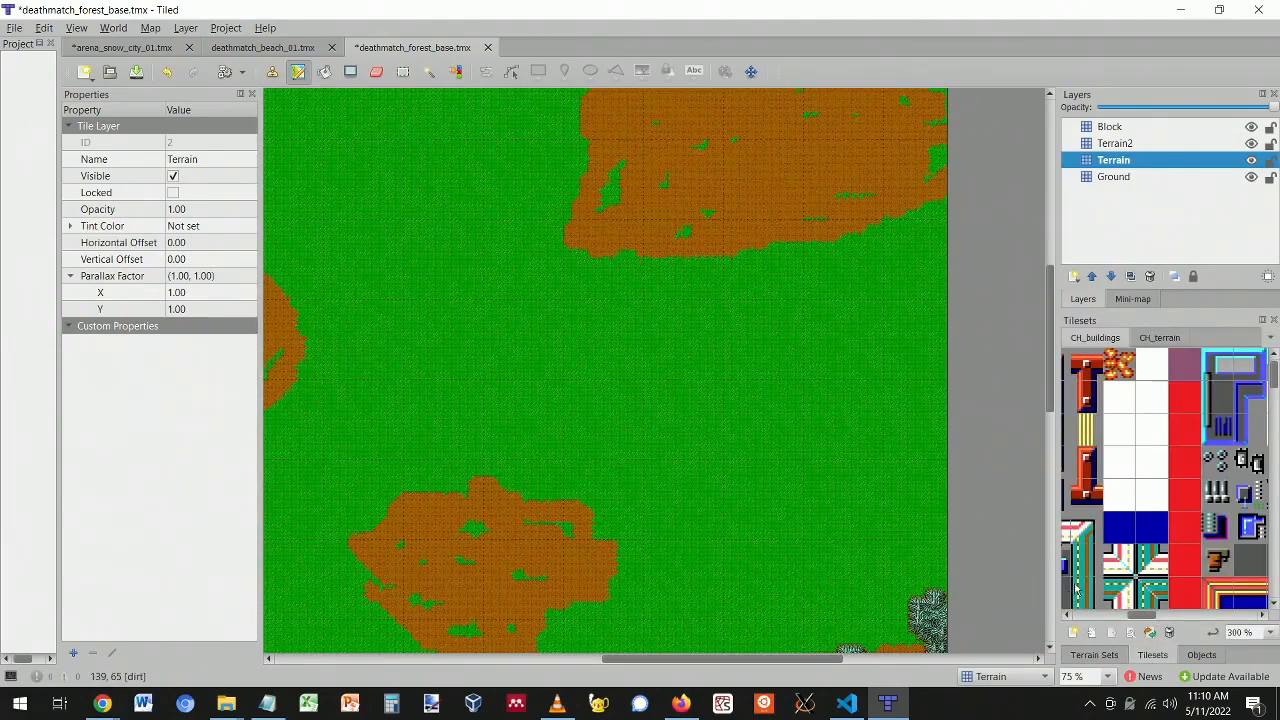
- Switch to the CH_terrain tileset and select a block of bush tiles
click(1095, 655)
click(1199, 656)
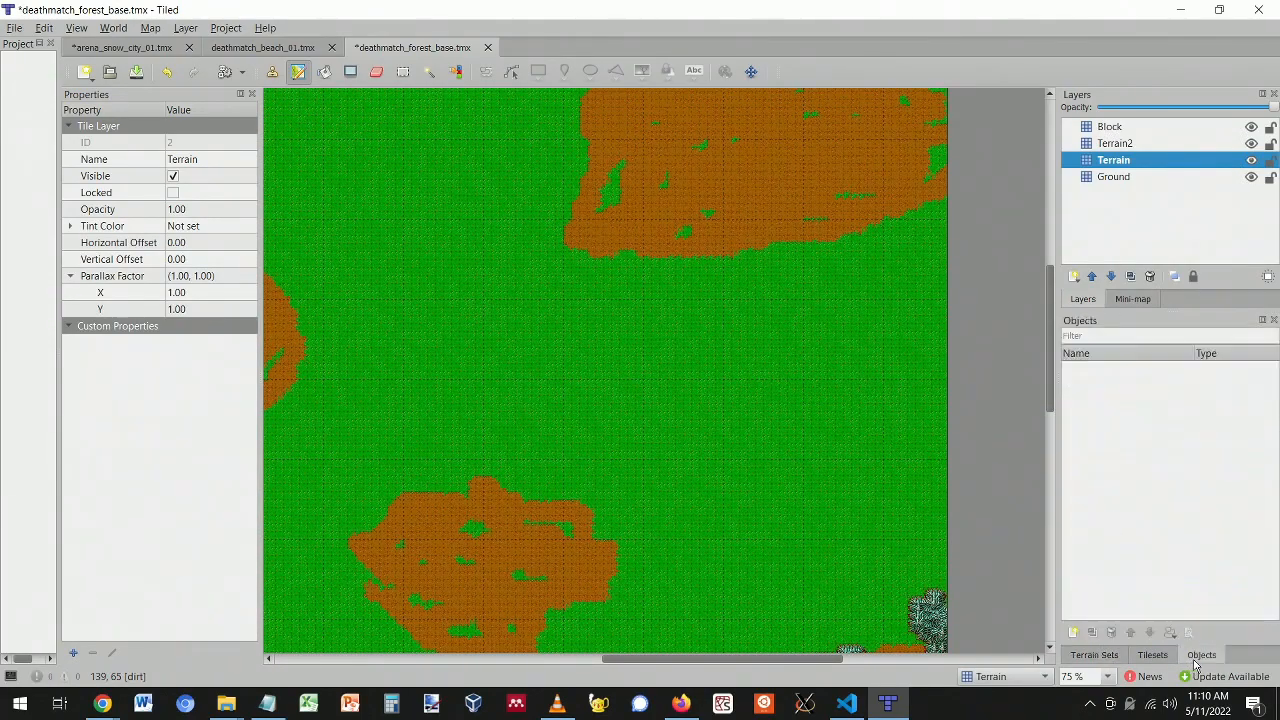
click(1158, 656)
click(1097, 657)
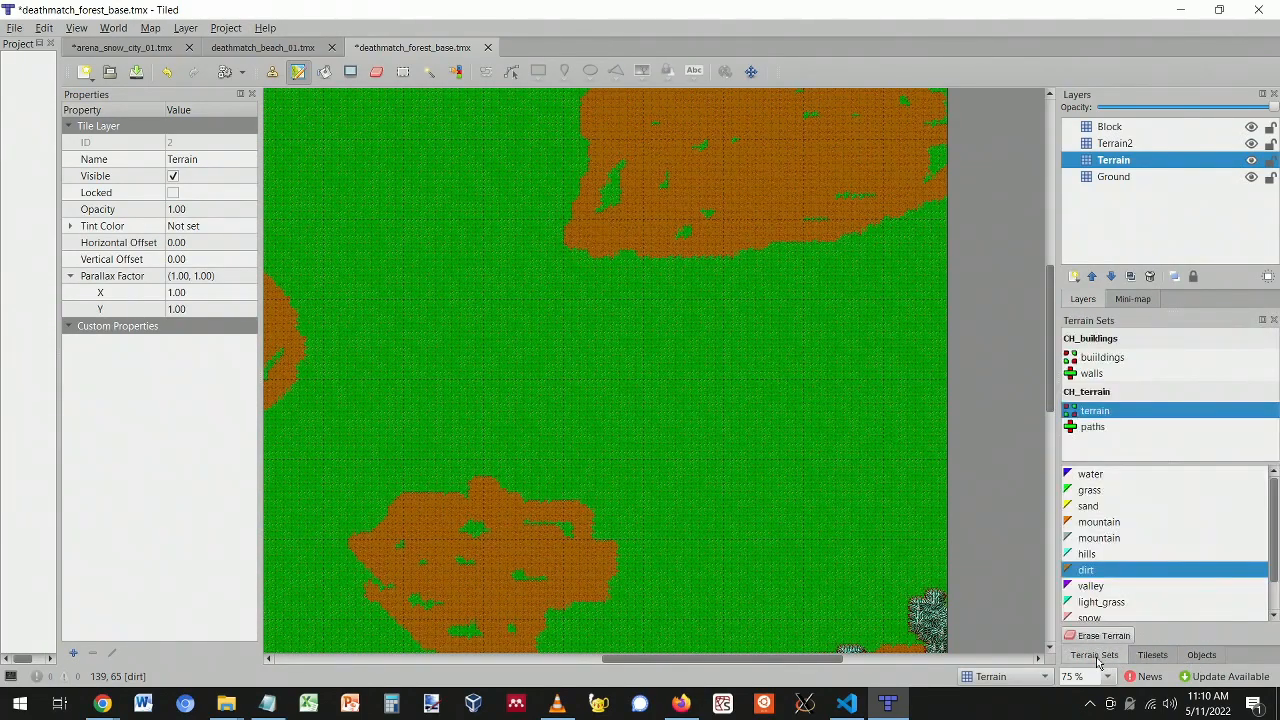
click(1155, 656)
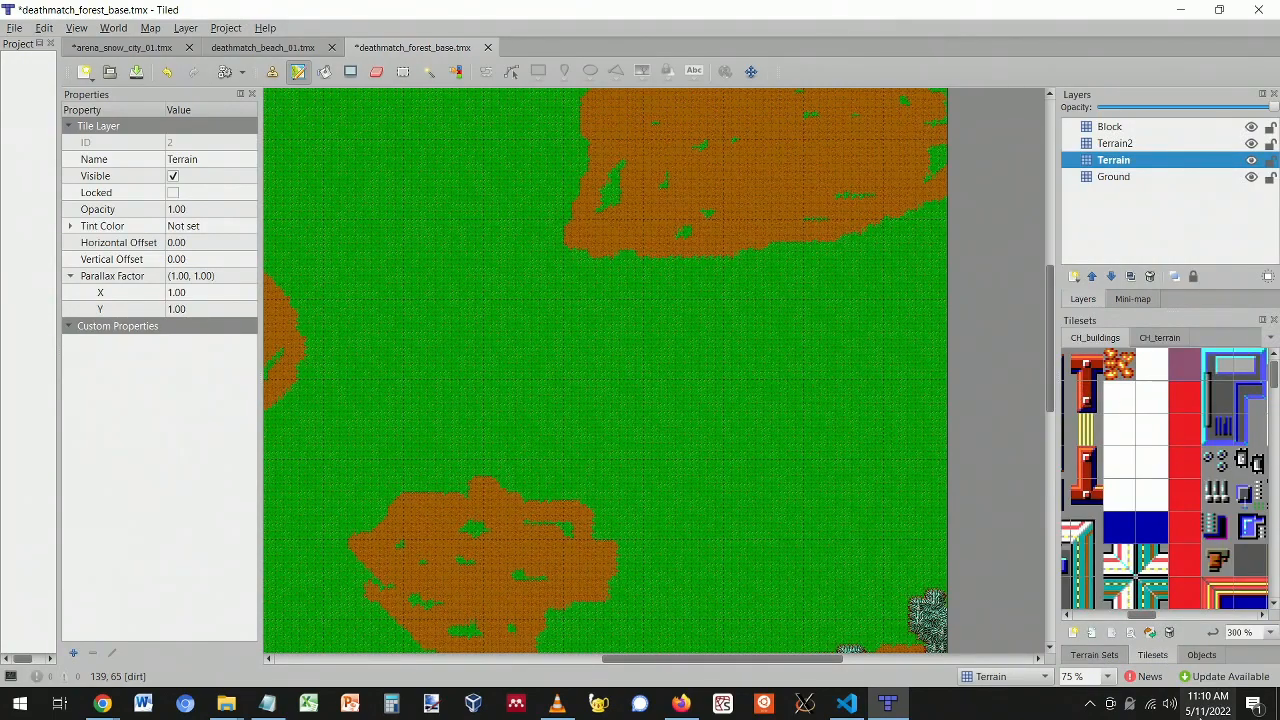
click(1159, 339)
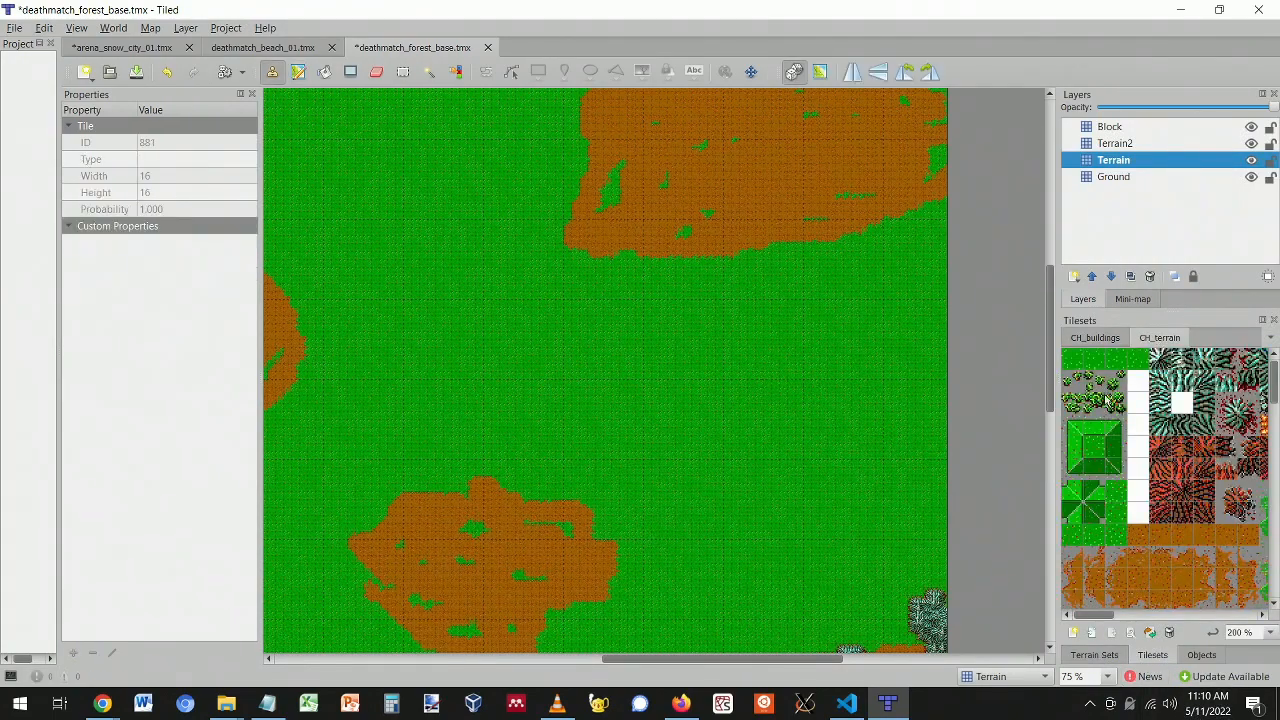
mouse_move(1068, 381)
mouse_down()
mouse_move(1111, 408)
mouse_move(1068, 402)
mouse_up()
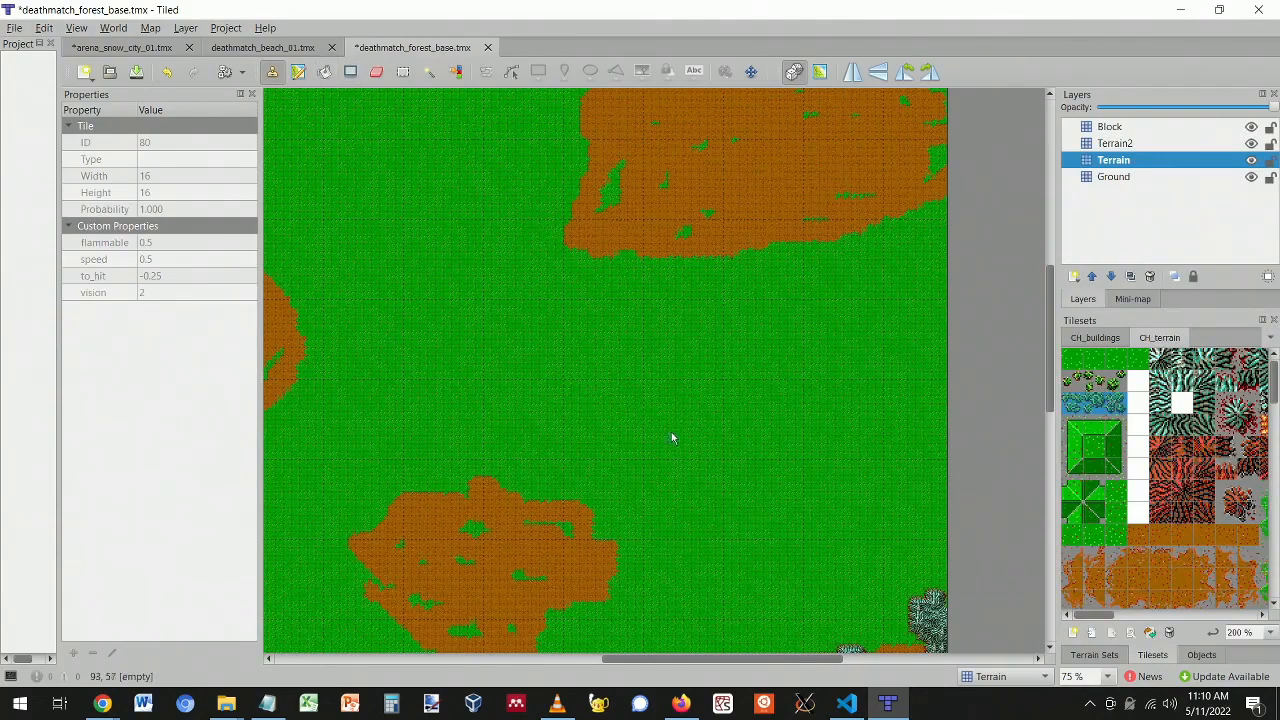
- Paint a trial bush cluster in the grass, then undo it
ctrl+scroll(743, 395, up, 2)
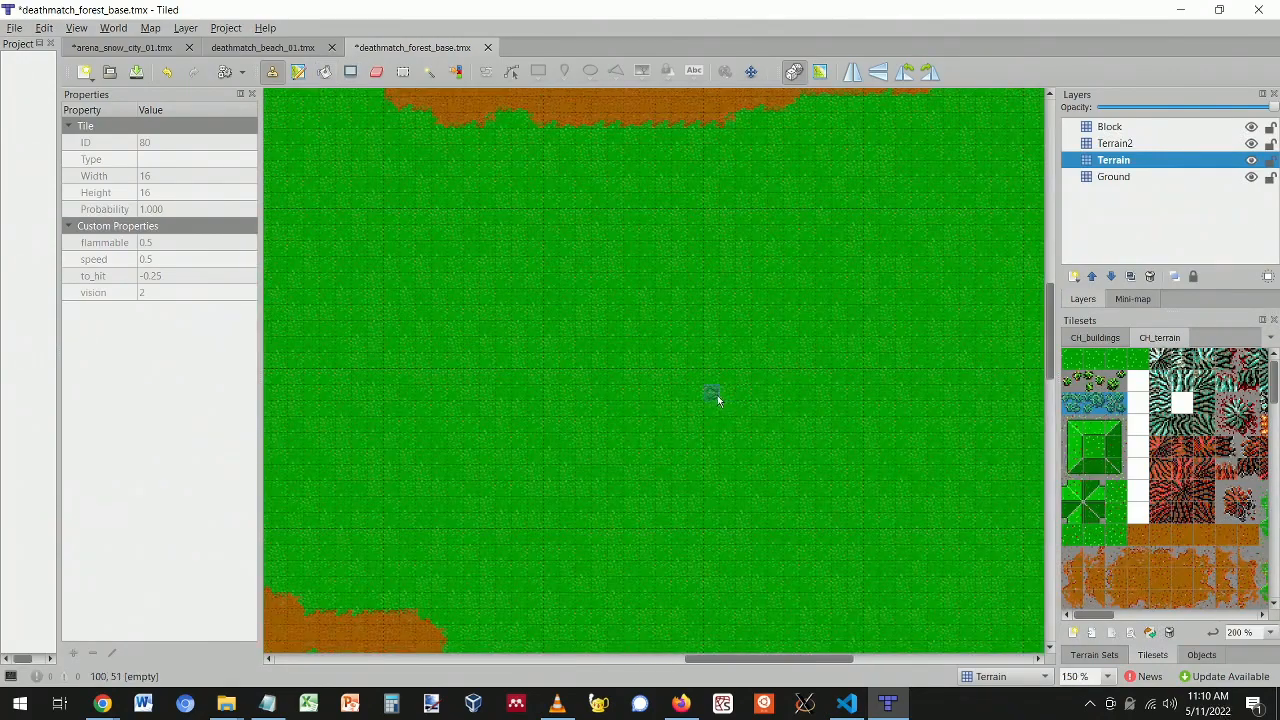
mouse_move(692, 392)
mouse_down()
mouse_move(709, 383)
mouse_move(731, 431)
mouse_move(748, 412)
mouse_move(706, 395)
mouse_move(762, 377)
mouse_up()
drag(1066, 378, 1124, 382)
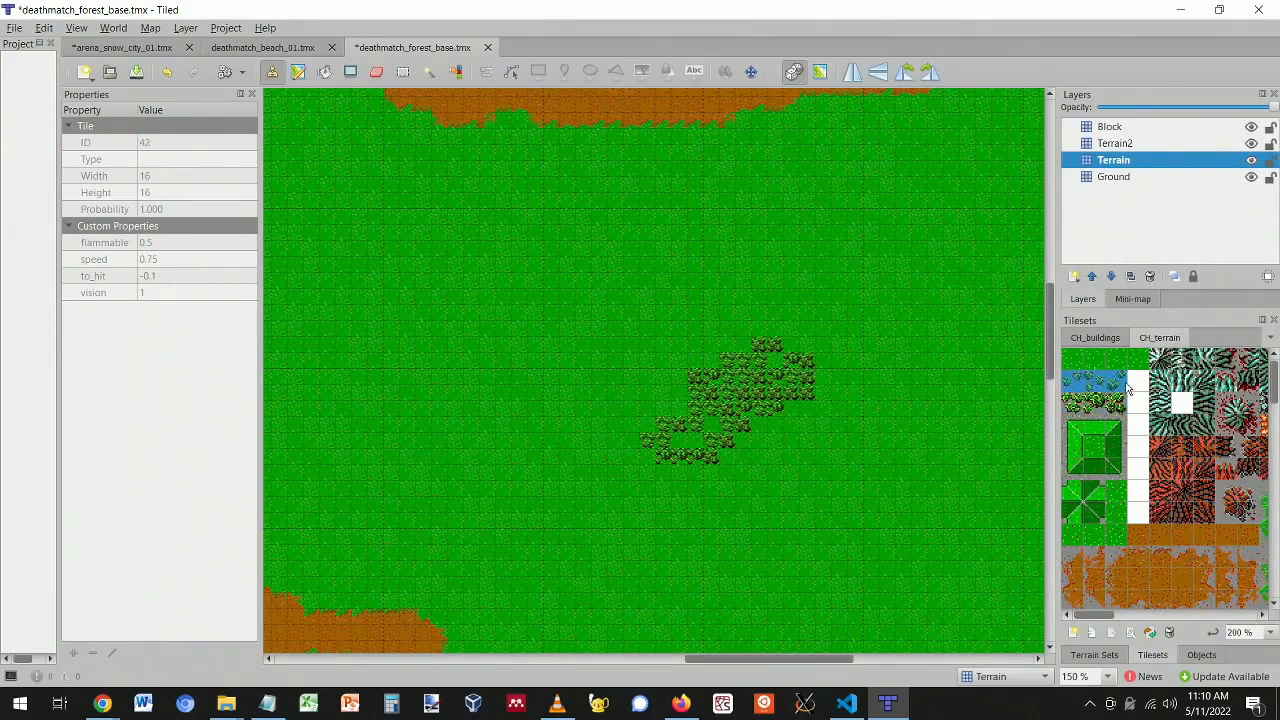
mouse_move(803, 415)
mouse_down()
mouse_move(734, 446)
mouse_move(694, 491)
mouse_move(631, 437)
mouse_move(731, 334)
mouse_move(821, 373)
mouse_up()
key(ctrl+z)
key(ctrl+z)
- Pick a wider bush selection and paint a large bush spread across the middle grass
drag(1125, 410, 1067, 387)
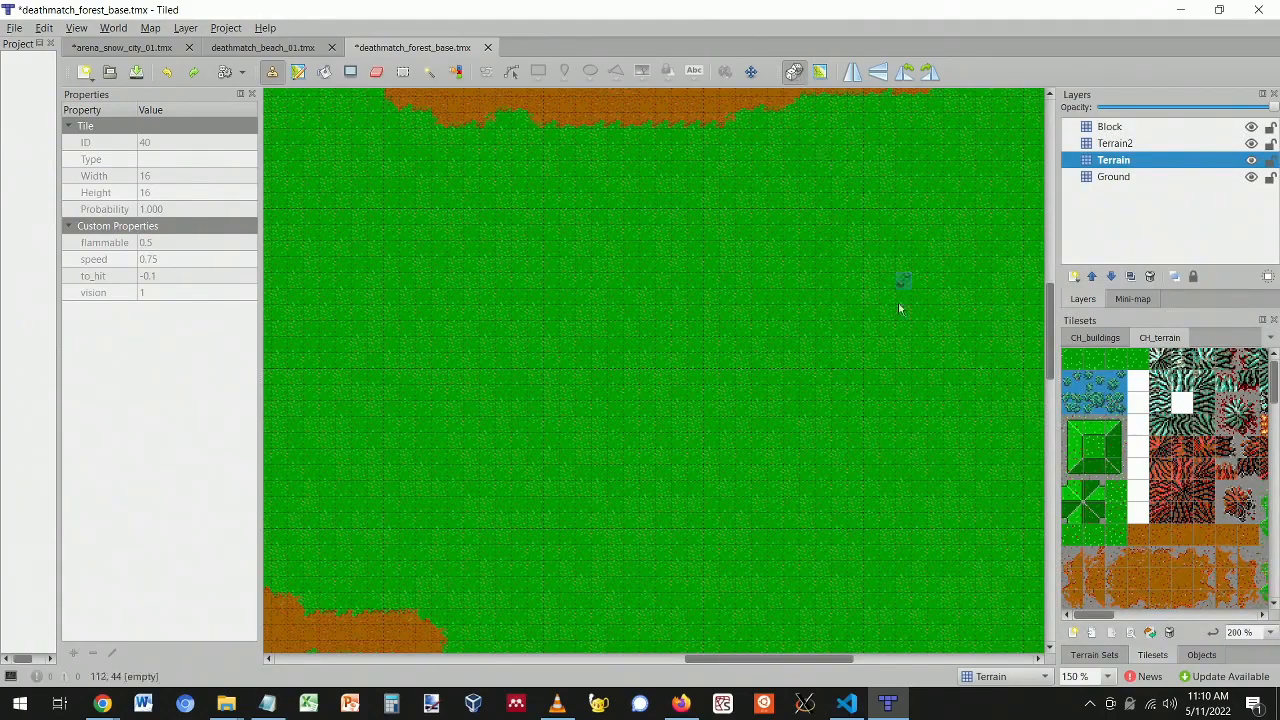
mouse_move(947, 282)
mouse_down()
mouse_move(723, 437)
mouse_move(903, 289)
mouse_move(984, 311)
mouse_move(729, 394)
mouse_move(563, 409)
mouse_move(697, 383)
mouse_move(755, 420)
mouse_move(506, 406)
mouse_move(751, 331)
mouse_move(829, 371)
mouse_move(847, 418)
mouse_move(823, 363)
mouse_move(997, 400)
mouse_move(951, 423)
mouse_move(803, 401)
mouse_move(931, 374)
mouse_move(751, 374)
mouse_move(857, 437)
mouse_move(801, 454)
mouse_up()
drag(895, 506, 632, 465)
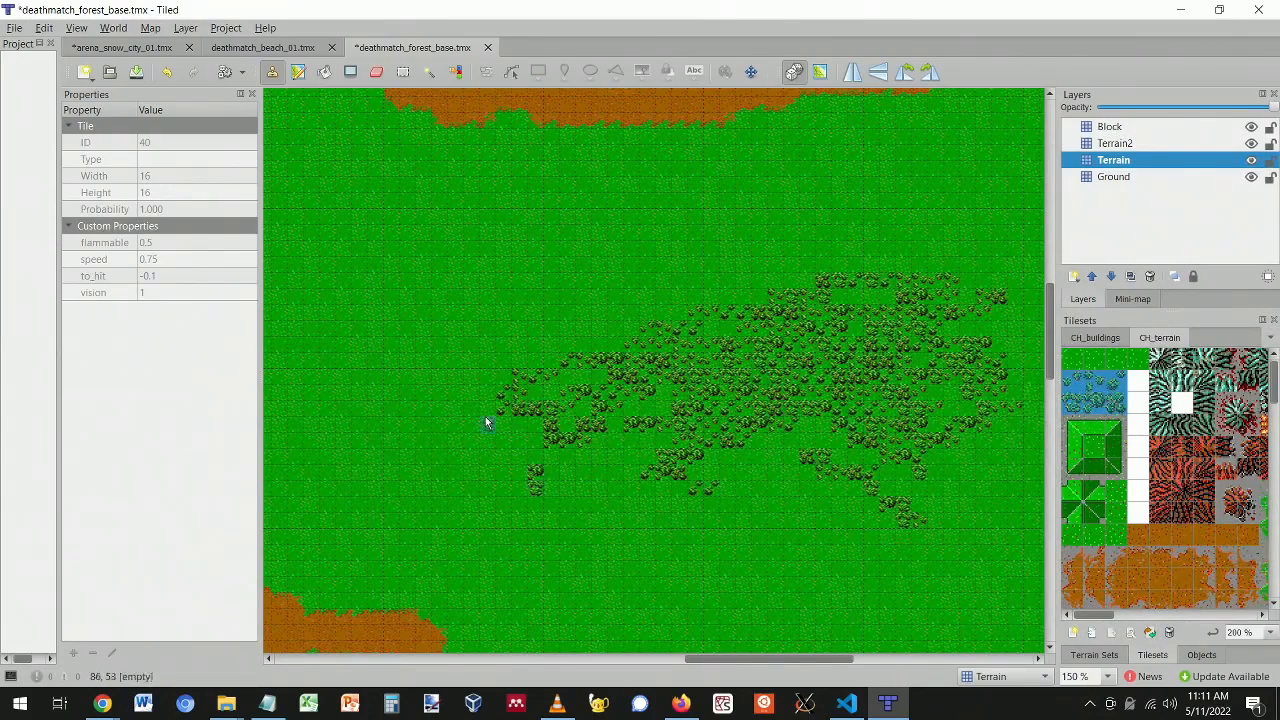
drag(701, 260, 889, 245)
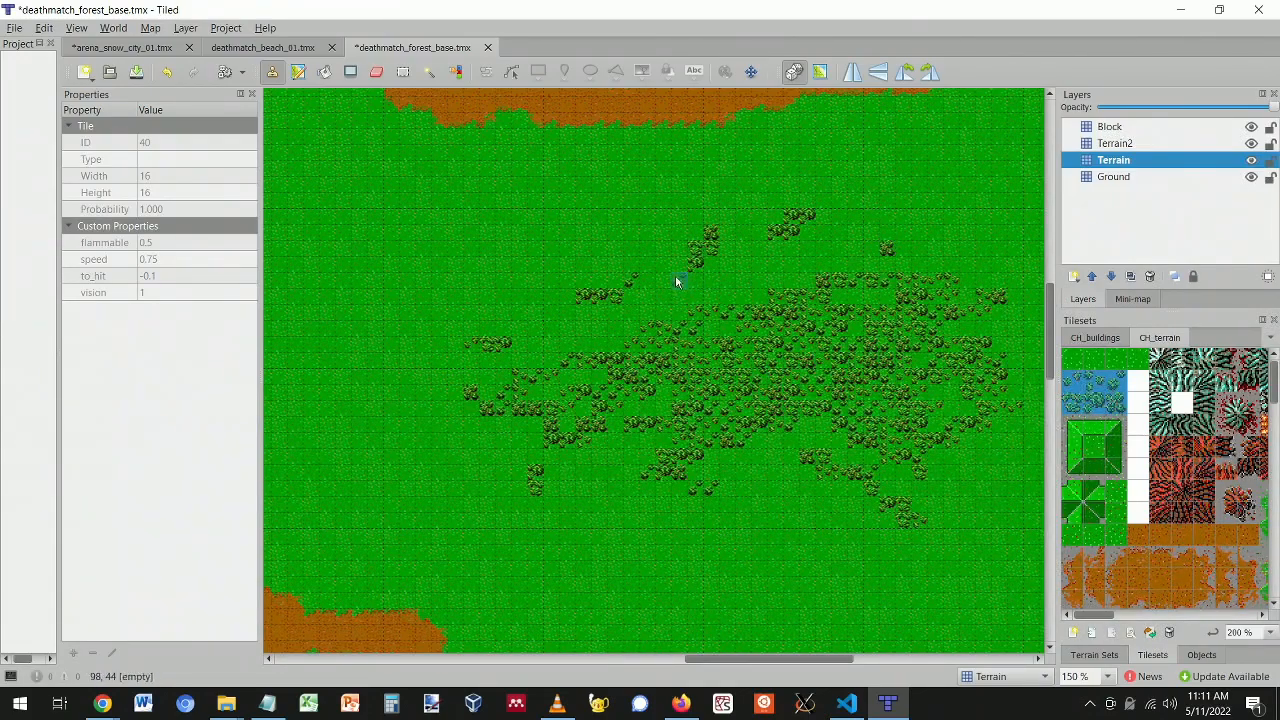
mouse_move(775, 273)
mouse_down()
mouse_move(731, 277)
mouse_move(709, 263)
mouse_move(726, 266)
mouse_move(615, 303)
mouse_up()
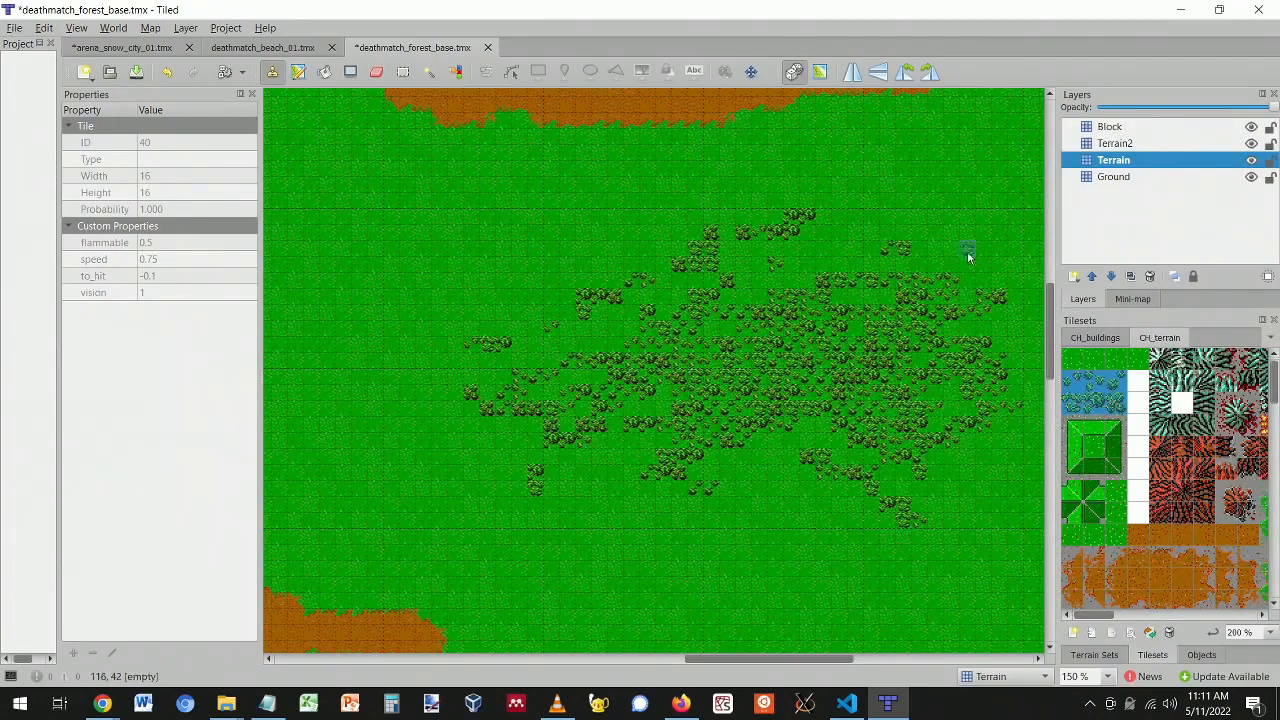
- Paint forest tiles along the map's right edge
ctrl+scroll(965, 251, down, 2)
scroll(1008, 349, up, 3)
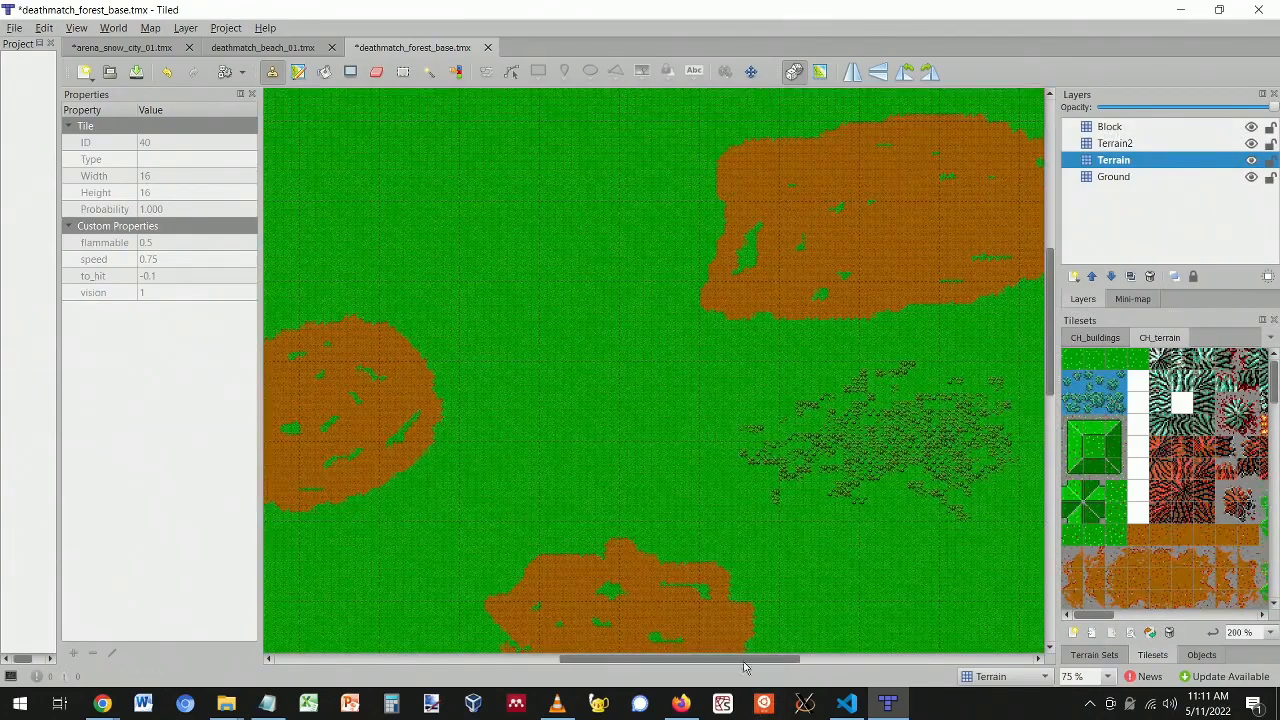
drag(776, 660, 818, 660)
scroll(913, 448, down, 3)
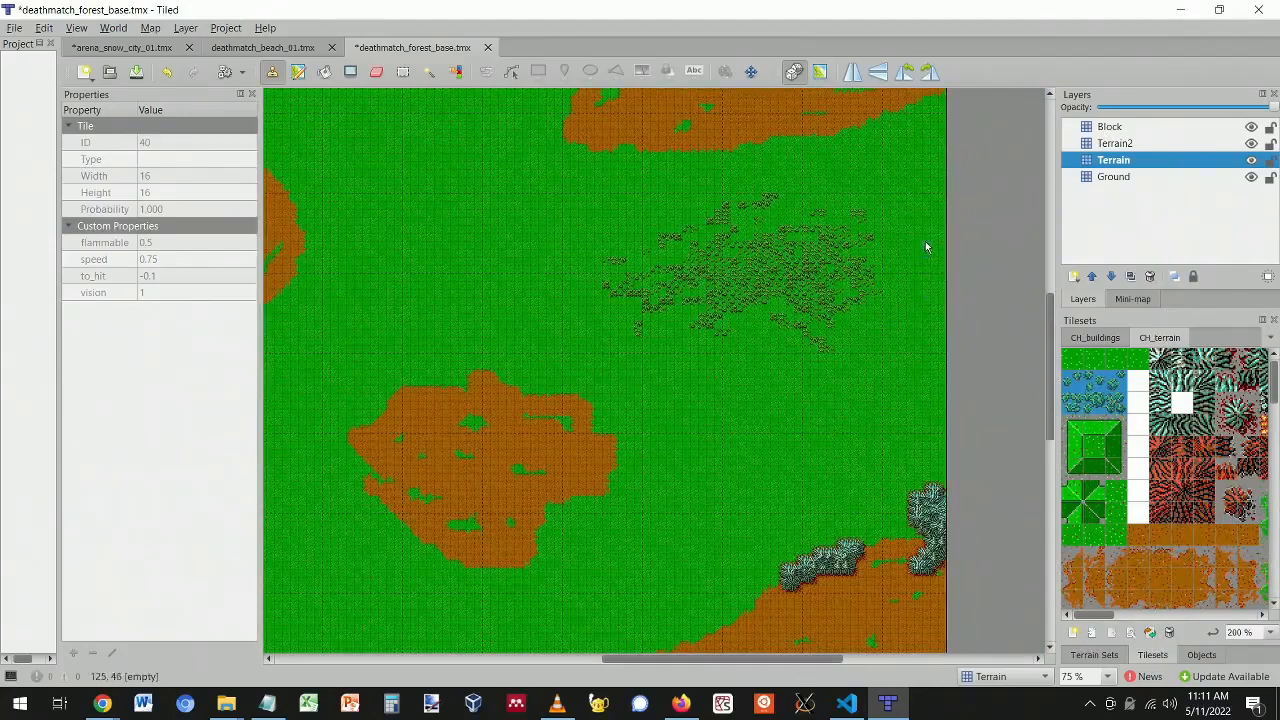
mouse_move(942, 228)
mouse_down()
mouse_move(909, 343)
mouse_move(897, 332)
mouse_move(932, 226)
mouse_up()
ctrl+scroll(913, 254, up, 3)
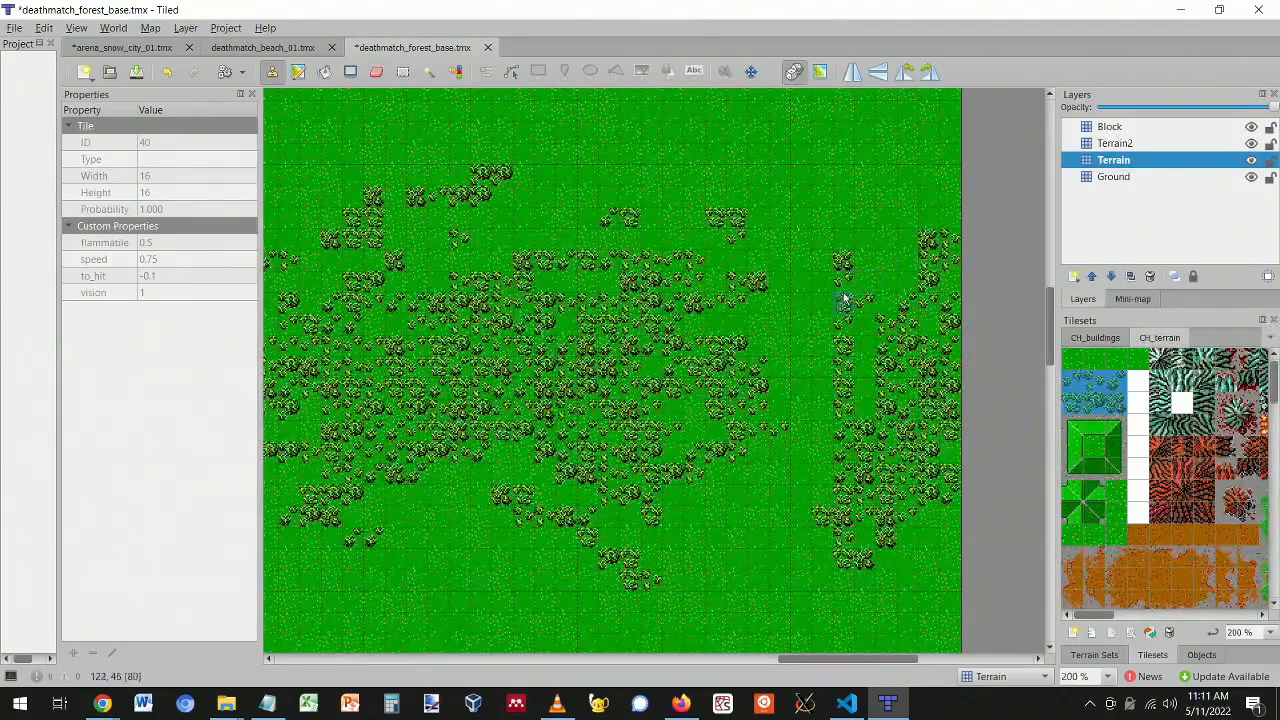
scroll(800, 430, down, 2)
scroll(803, 380, up, 1)
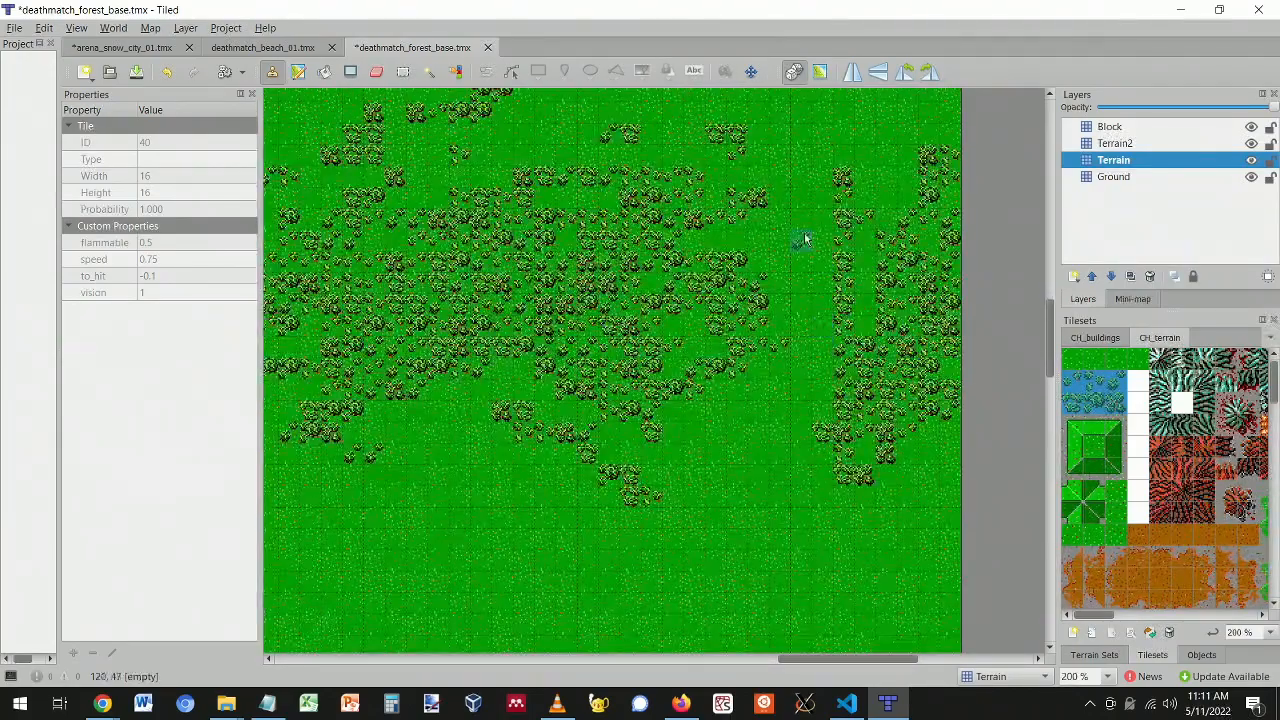
ctrl+scroll(769, 455, down, 2)
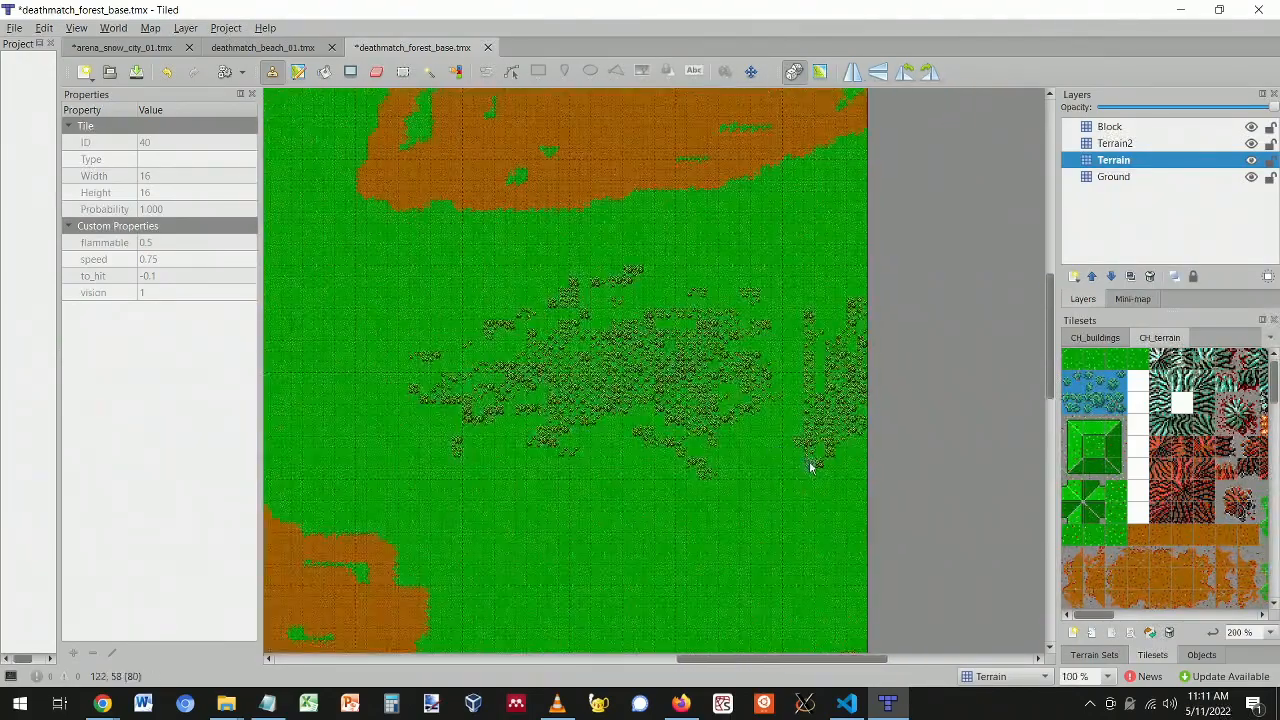
scroll(805, 490, down, 2)
ctrl+scroll(811, 440, up, 1)
- Paint tree strips near the right edge and lower middle, and thicken the small diagonal grove
mouse_move(811, 420)
mouse_down()
mouse_move(794, 503)
mouse_move(874, 408)
mouse_move(878, 607)
mouse_move(880, 429)
mouse_move(855, 523)
mouse_up()
mouse_move(717, 446)
mouse_down()
mouse_move(700, 540)
mouse_move(718, 578)
mouse_move(646, 503)
mouse_move(514, 449)
mouse_move(606, 531)
mouse_move(647, 507)
mouse_move(606, 530)
mouse_up()
drag(821, 659, 784, 658)
scroll(702, 437, down, 3)
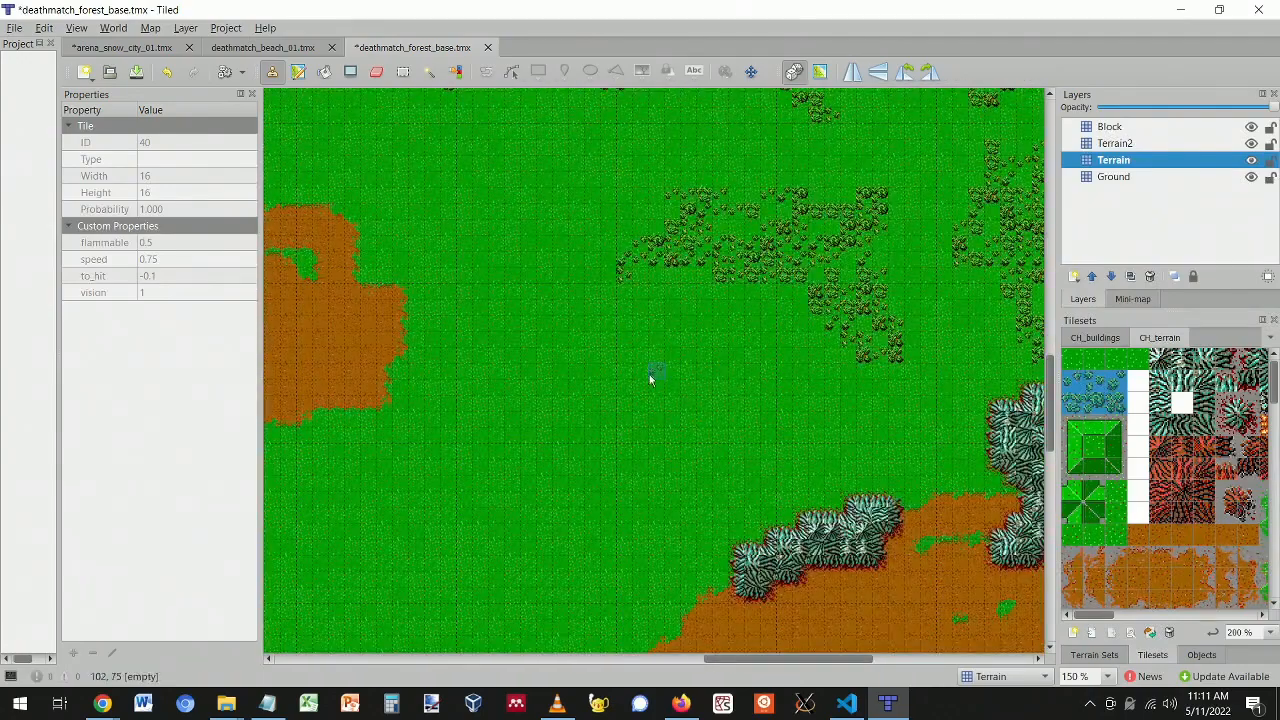
drag(530, 472, 614, 420)
scroll(474, 398, up, 3)
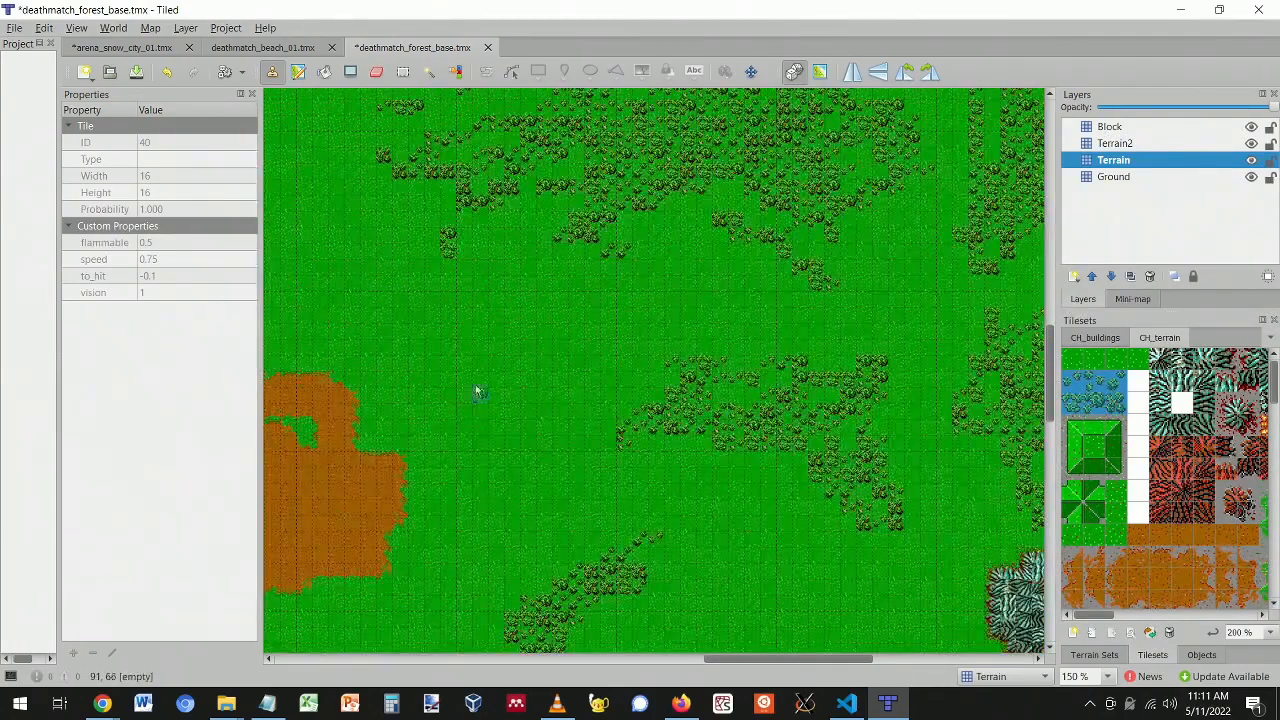
mouse_move(522, 370)
mouse_down()
mouse_move(497, 354)
mouse_move(485, 372)
mouse_up()
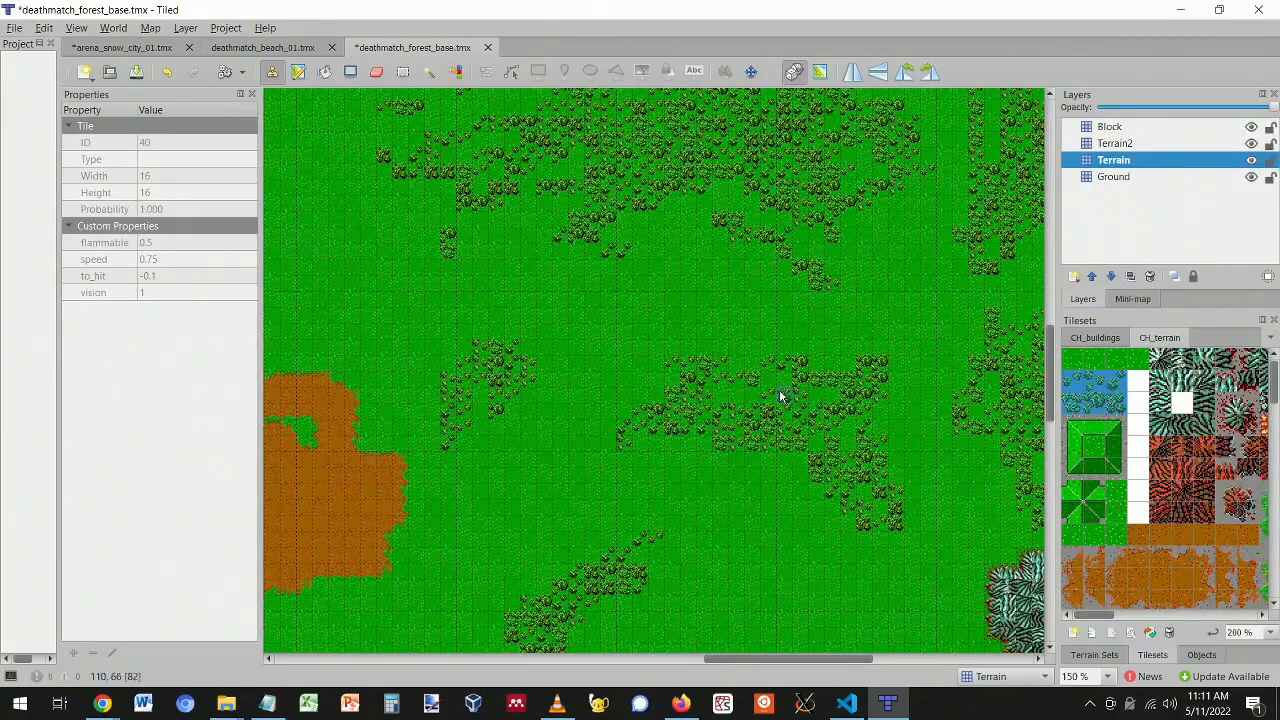
ctrl+scroll(702, 258, down, 2)
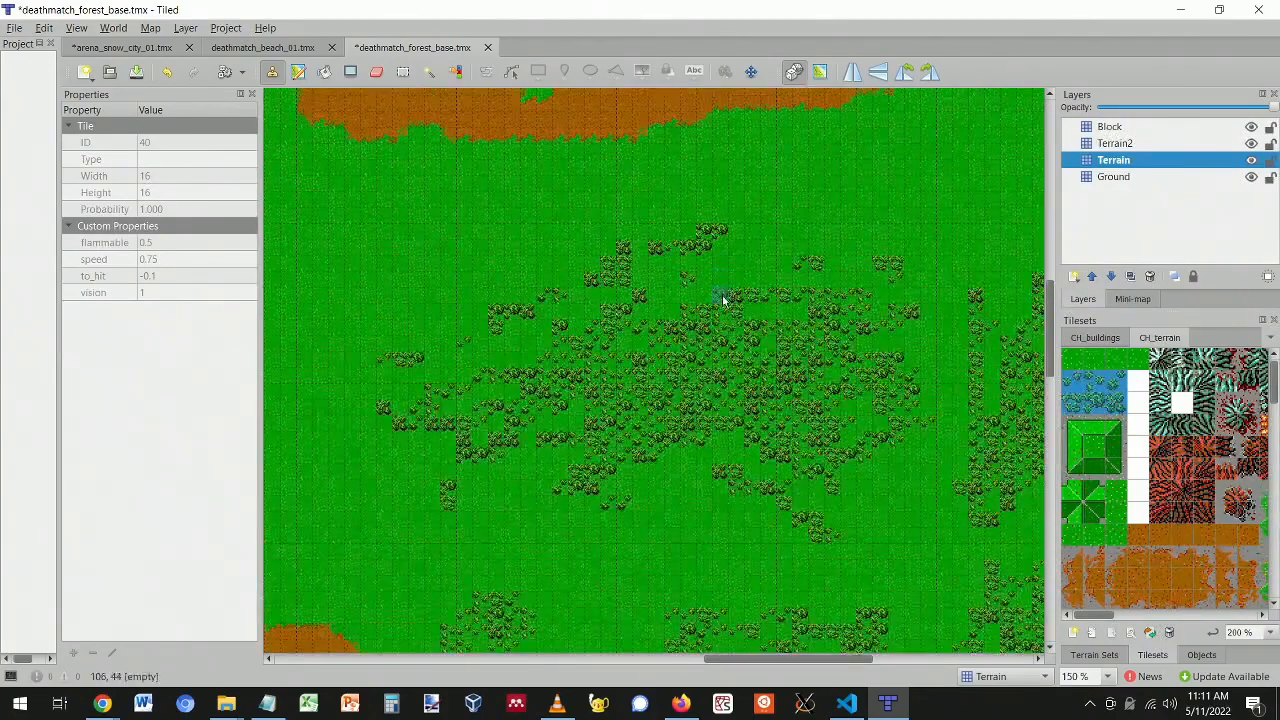
ctrl+scroll(716, 347, up, 2)
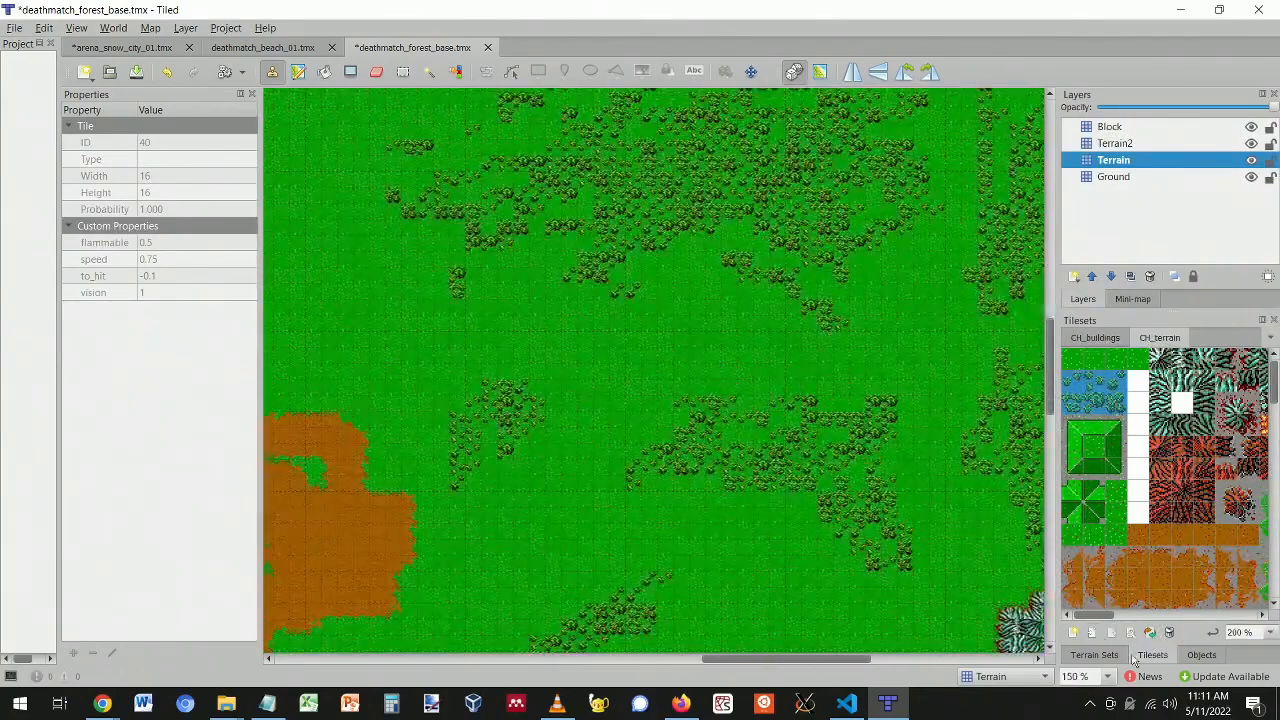
click(1094, 655)
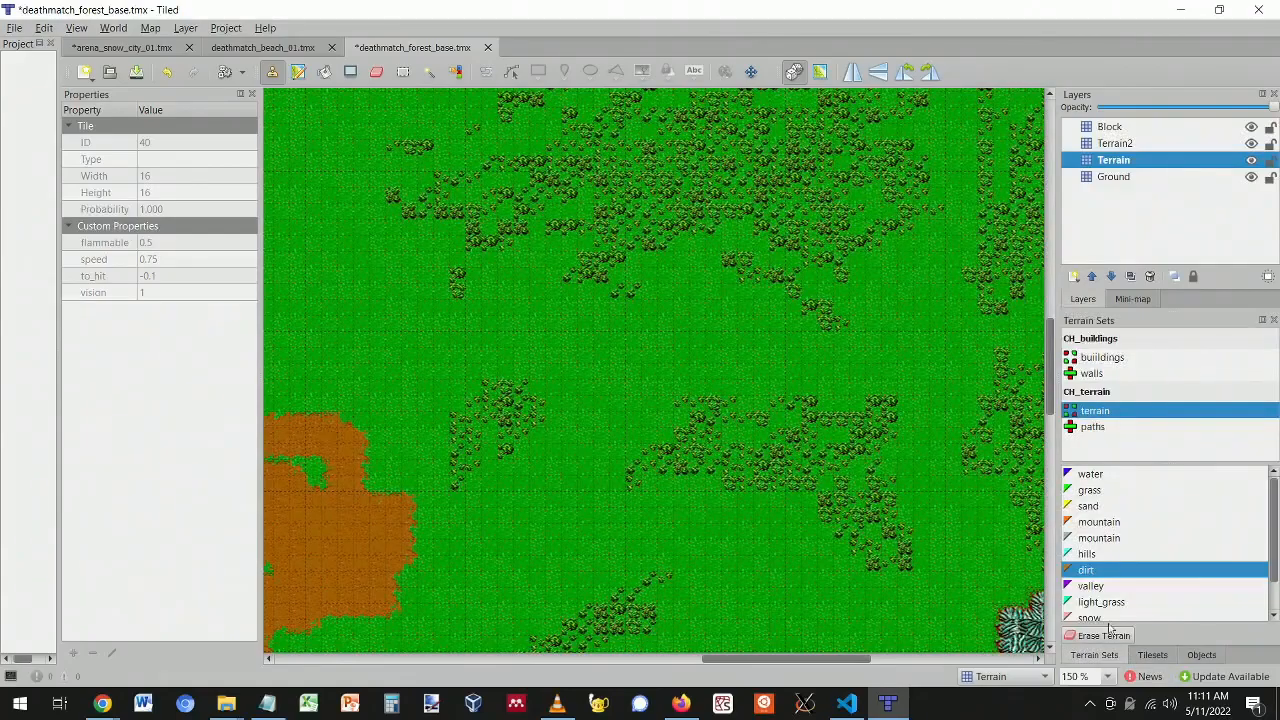
click(1091, 428)
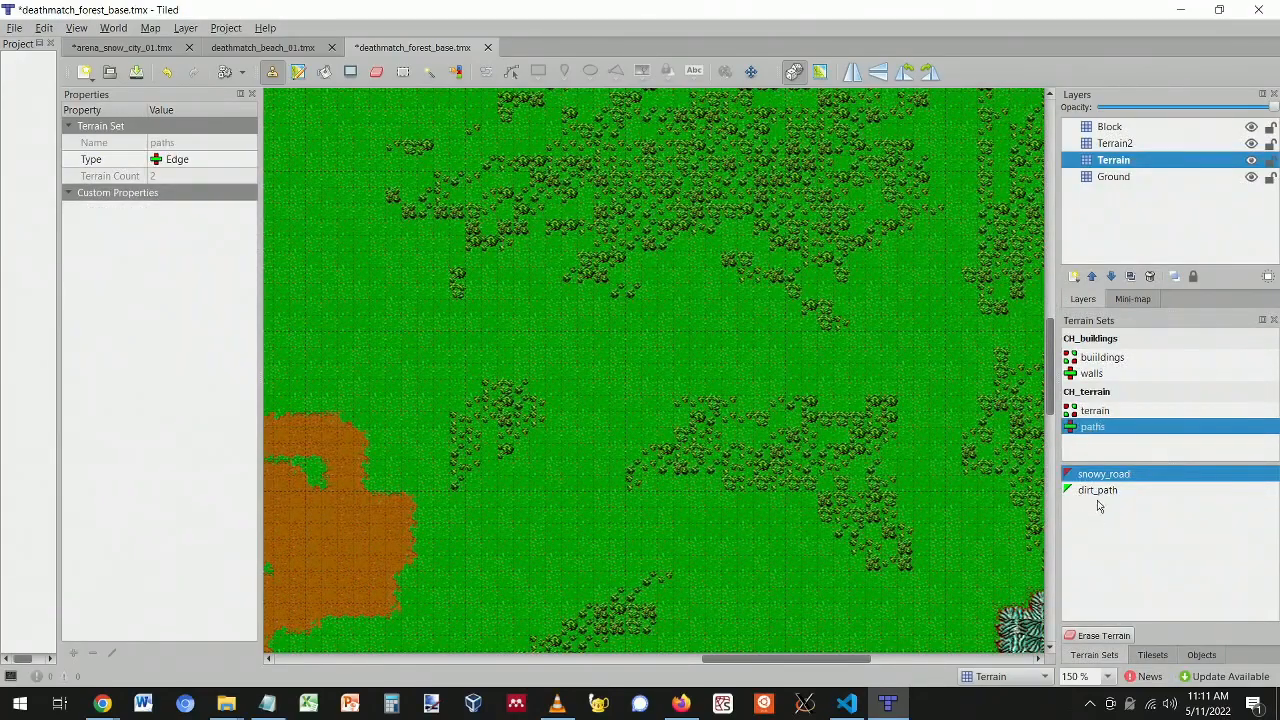
click(1100, 491)
mouse_move(369, 405)
mouse_down()
mouse_move(514, 343)
mouse_move(752, 370)
mouse_move(921, 357)
mouse_move(951, 300)
mouse_move(941, 267)
mouse_up()
drag(960, 203, 951, 143)
middle_drag(951, 143, 940, 391)
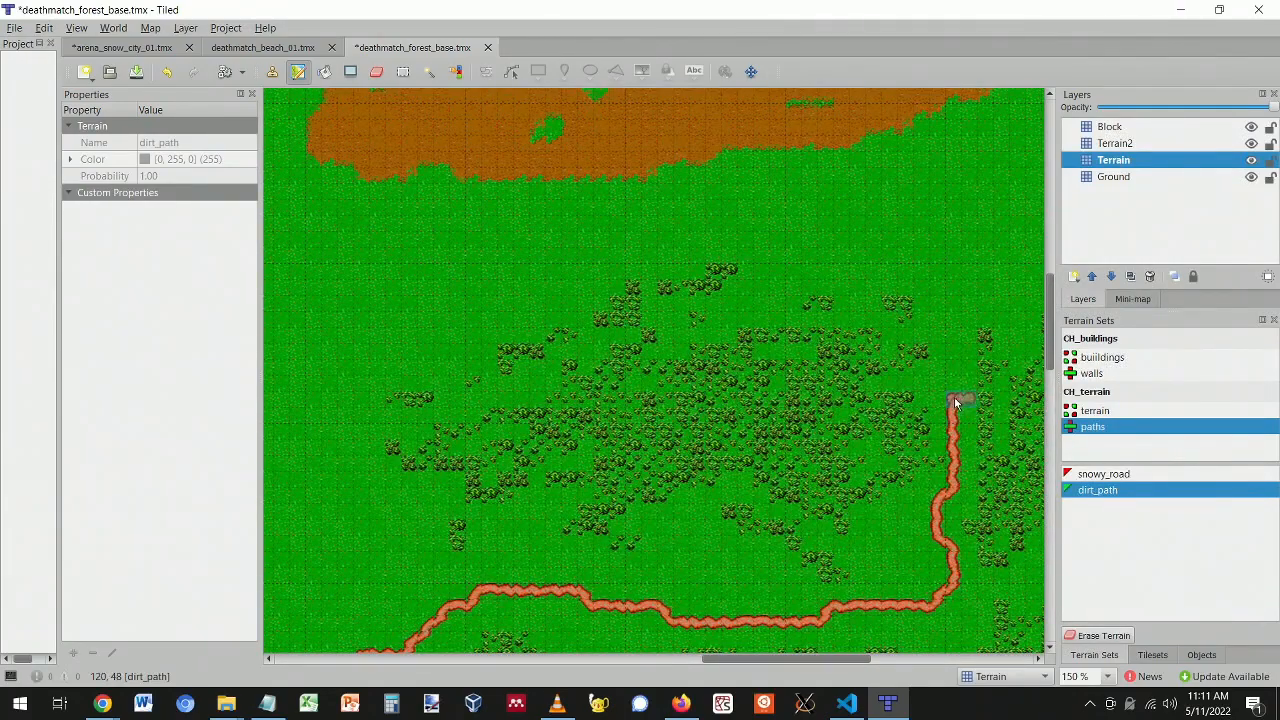
mouse_move(952, 354)
mouse_down()
mouse_move(955, 290)
mouse_move(983, 220)
mouse_move(932, 167)
mouse_up()
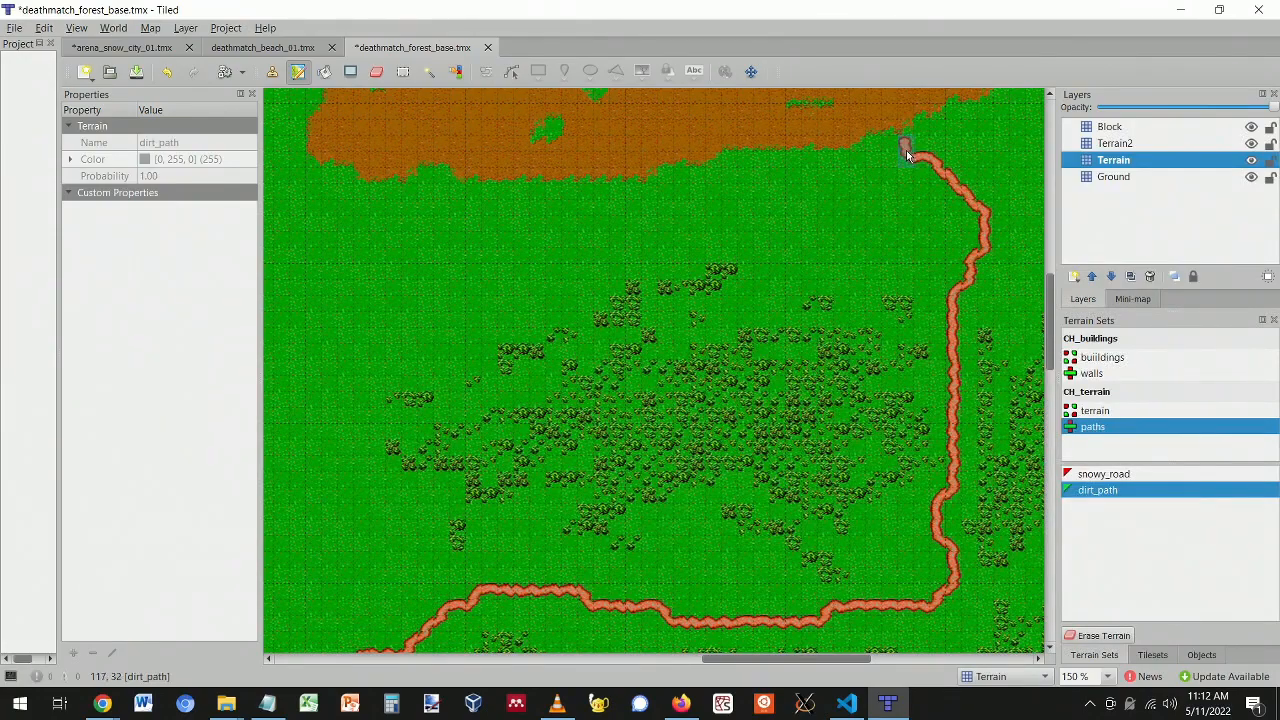
scroll(763, 437, down, 5)
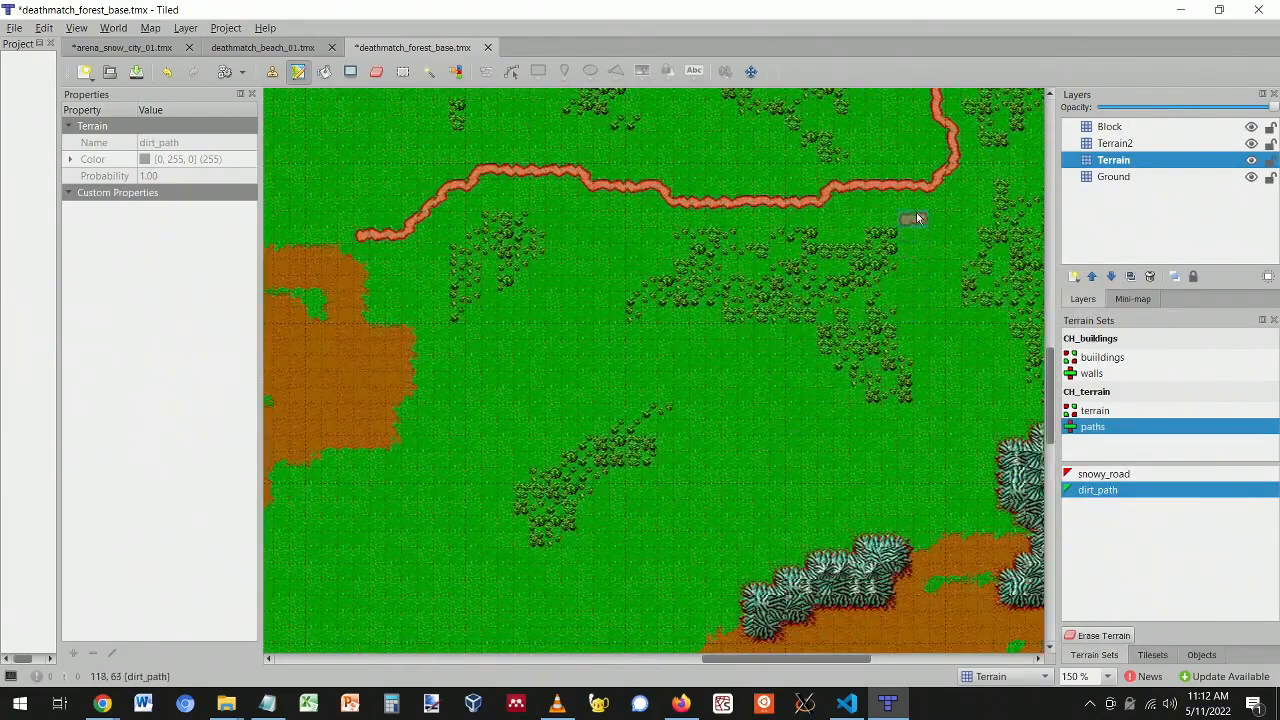
drag(924, 224, 933, 287)
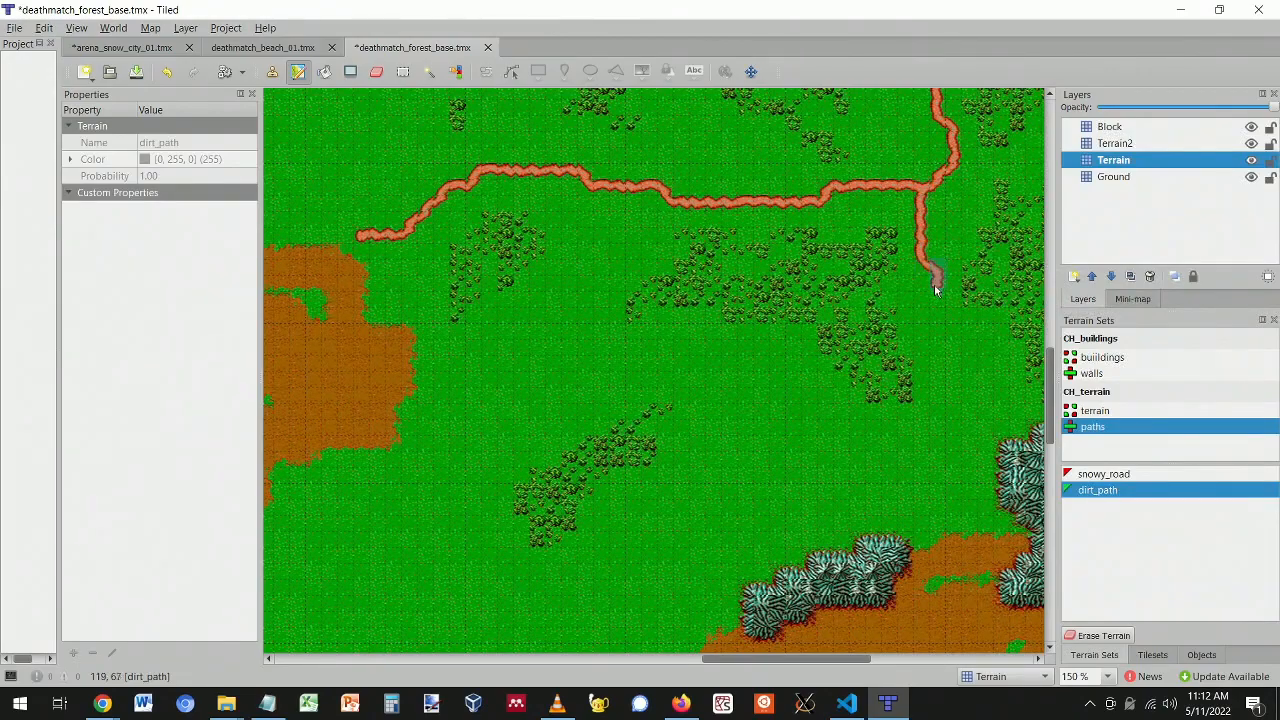
mouse_move(935, 338)
mouse_down()
mouse_move(951, 392)
mouse_move(937, 466)
mouse_up()
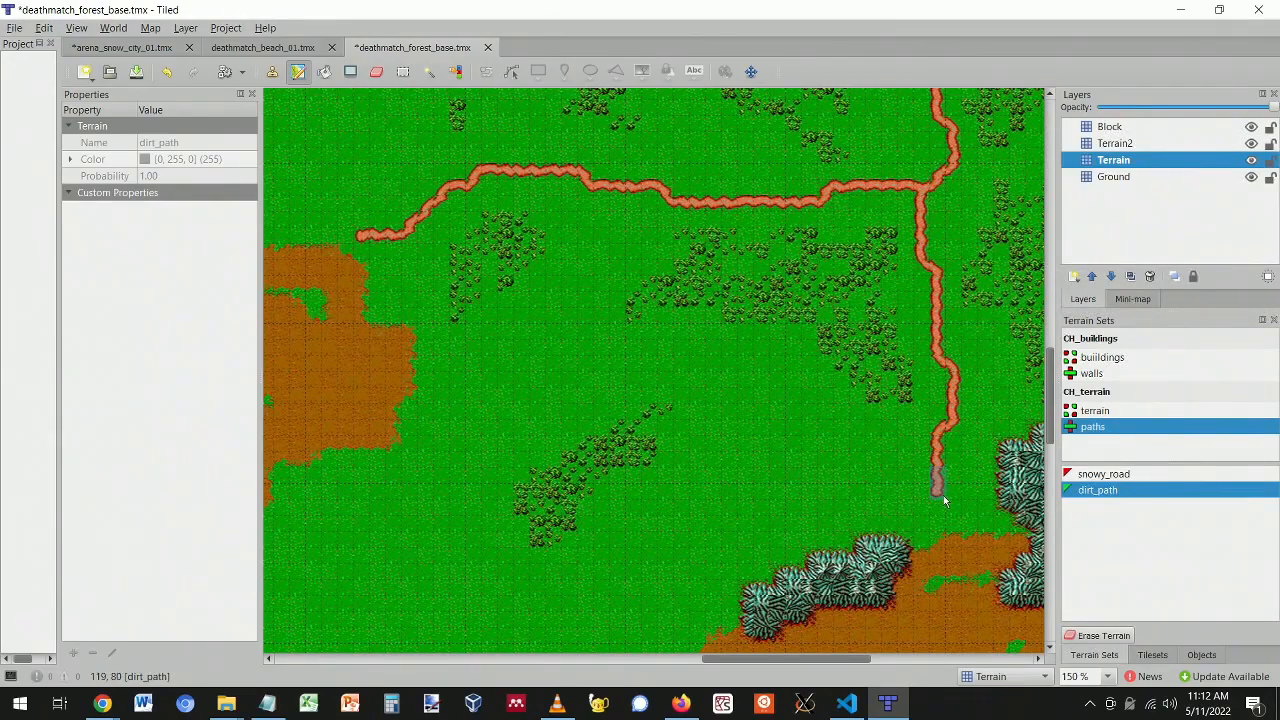
scroll(624, 501, down, 3)
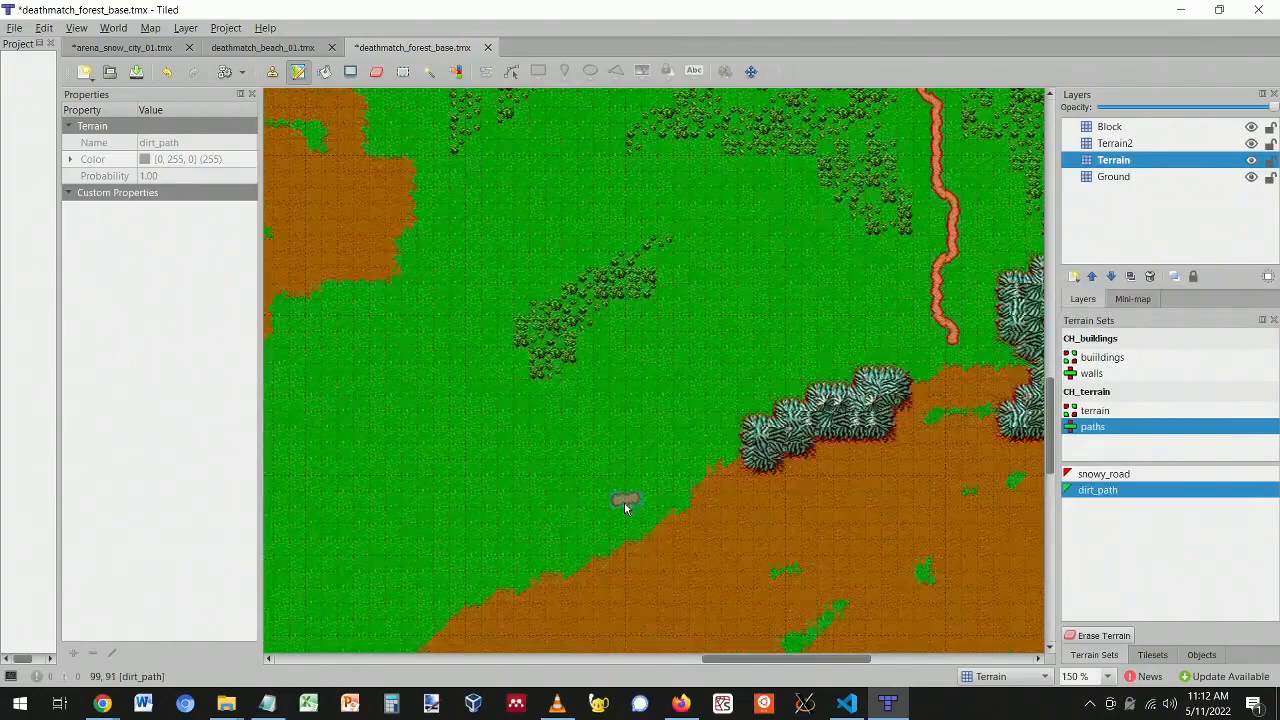
scroll(624, 501, up, 4)
scroll(615, 446, down, 2)
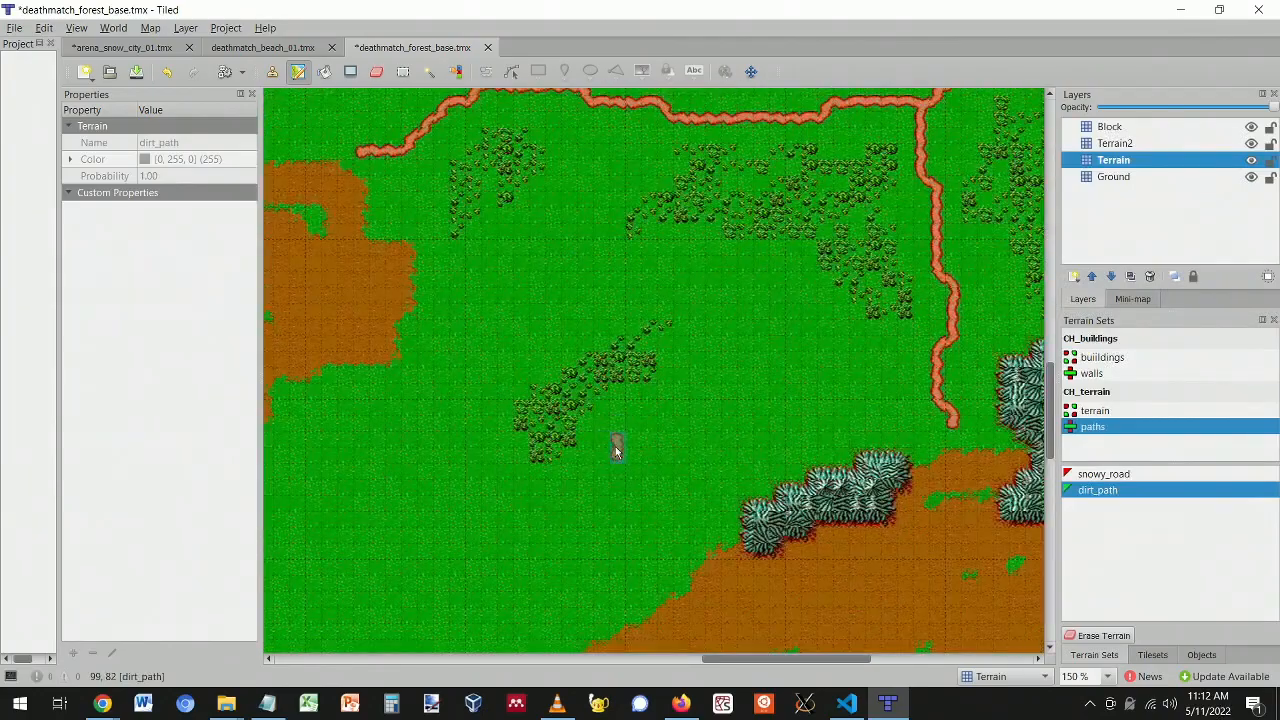
ctrl+scroll(615, 446, down, 3)
ctrl+scroll(615, 446, up, 1)
scroll(504, 438, up, 2)
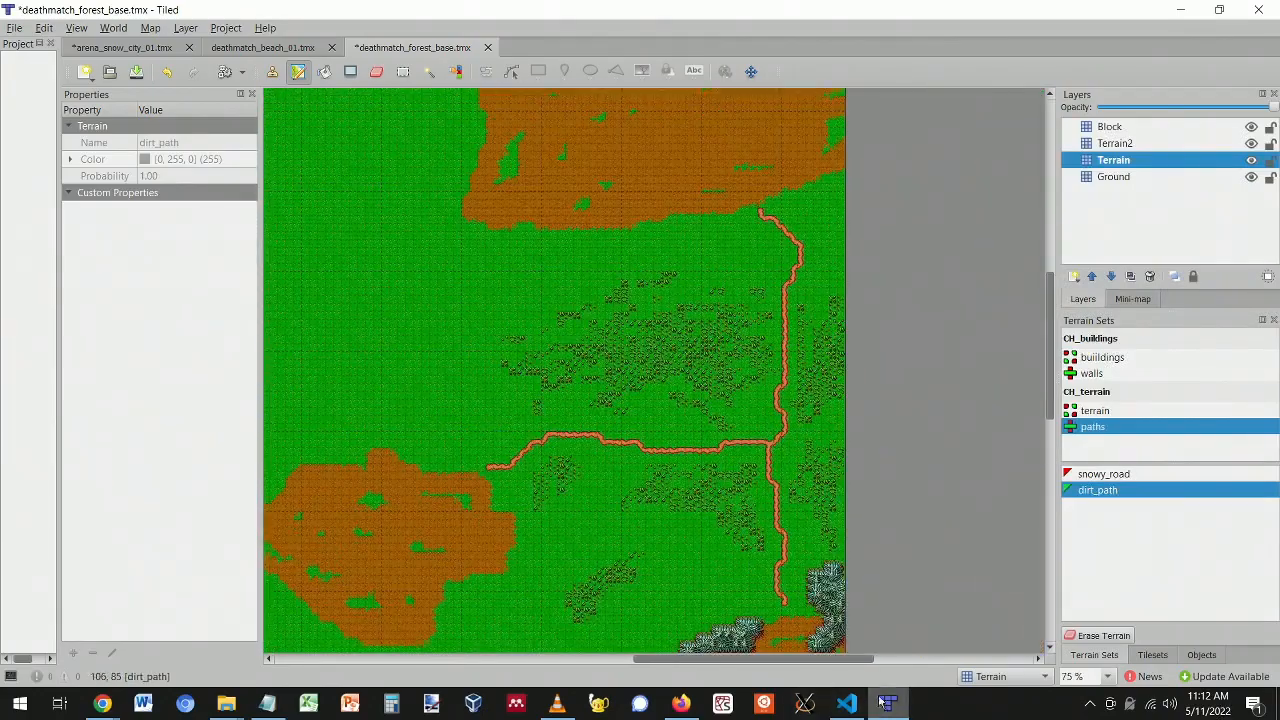
drag(828, 659, 730, 683)
scroll(668, 462, up, 3)
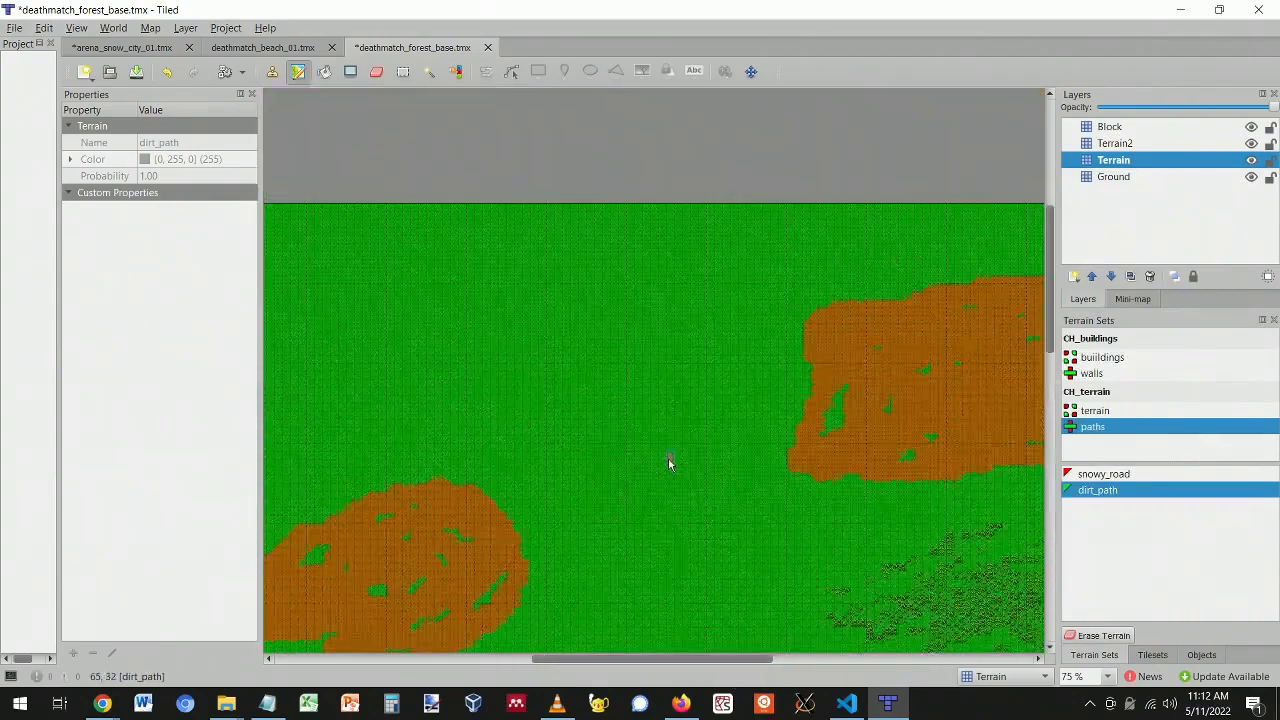
scroll(668, 462, down, 1)
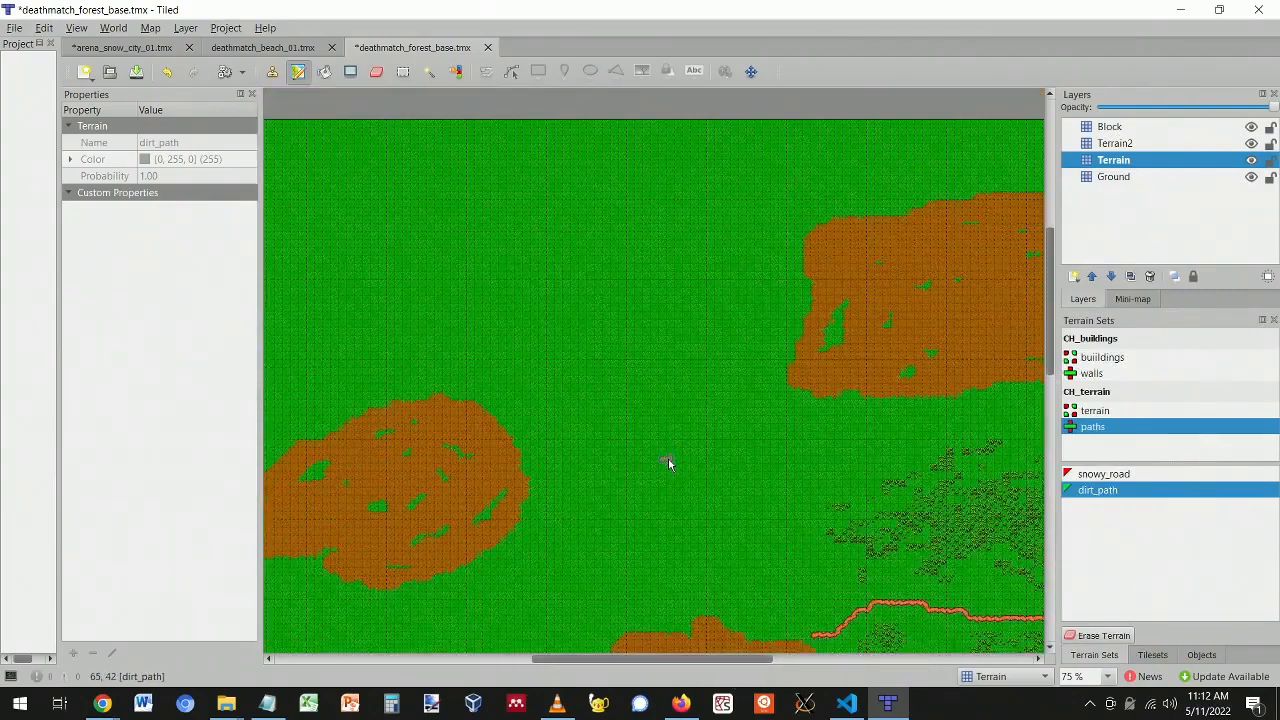
click(1155, 656)
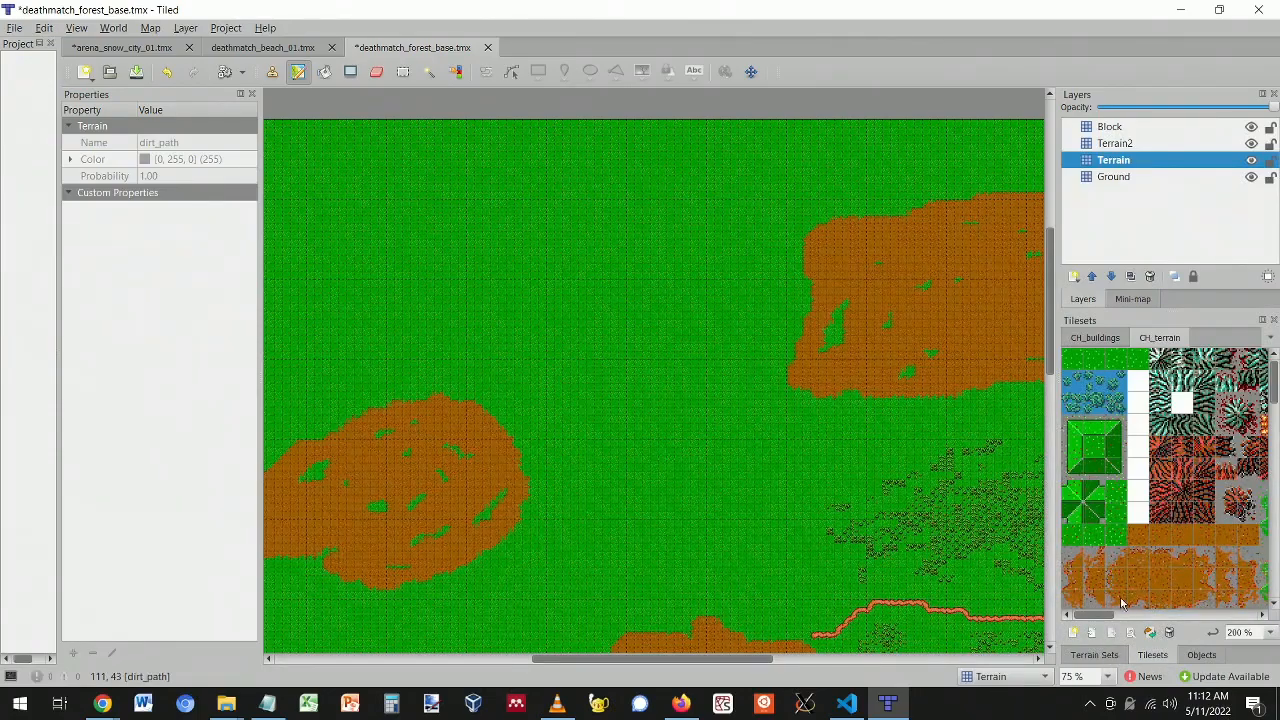
drag(1100, 615, 1078, 605)
scroll(799, 440, down, 3)
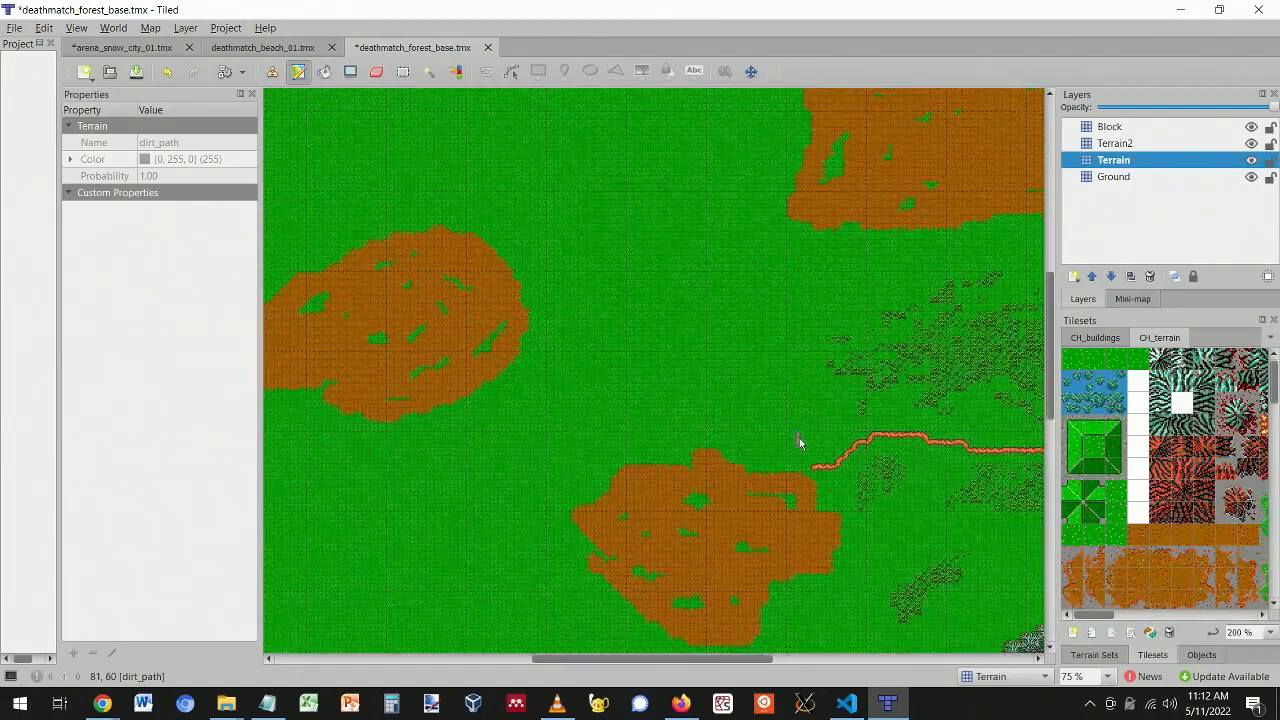
scroll(897, 513, down, 8)
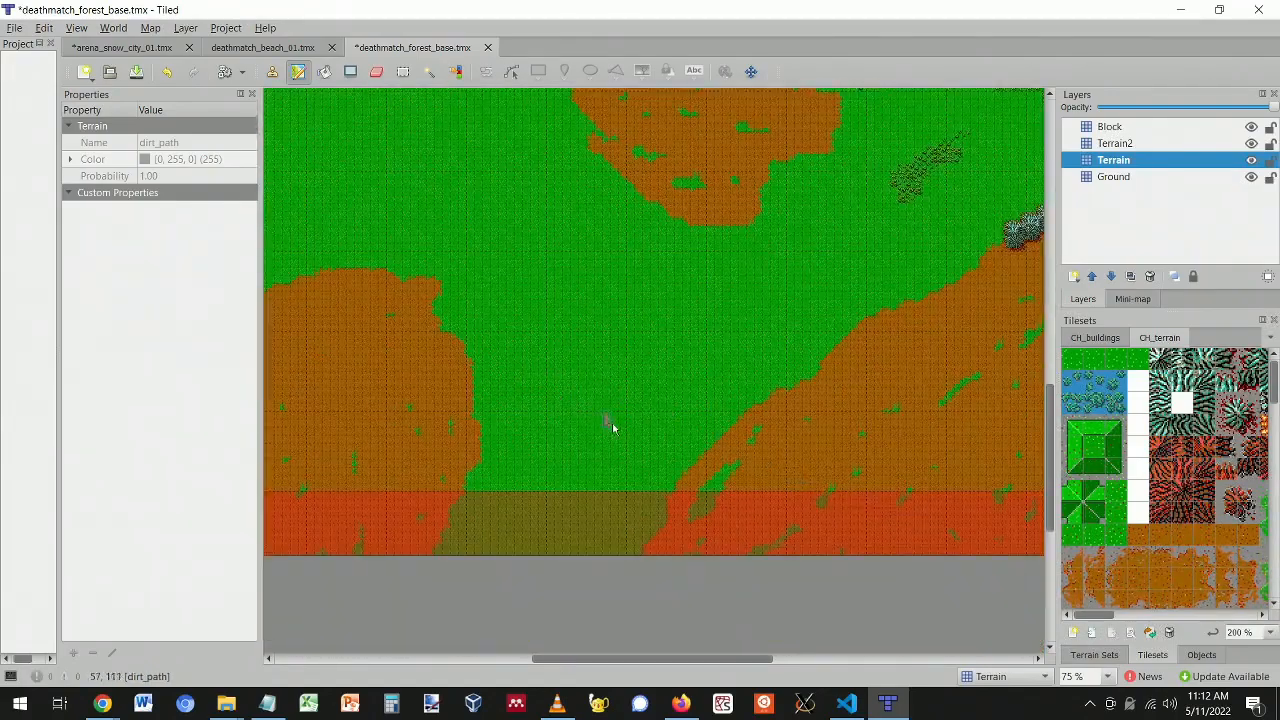
scroll(633, 420, up, 5)
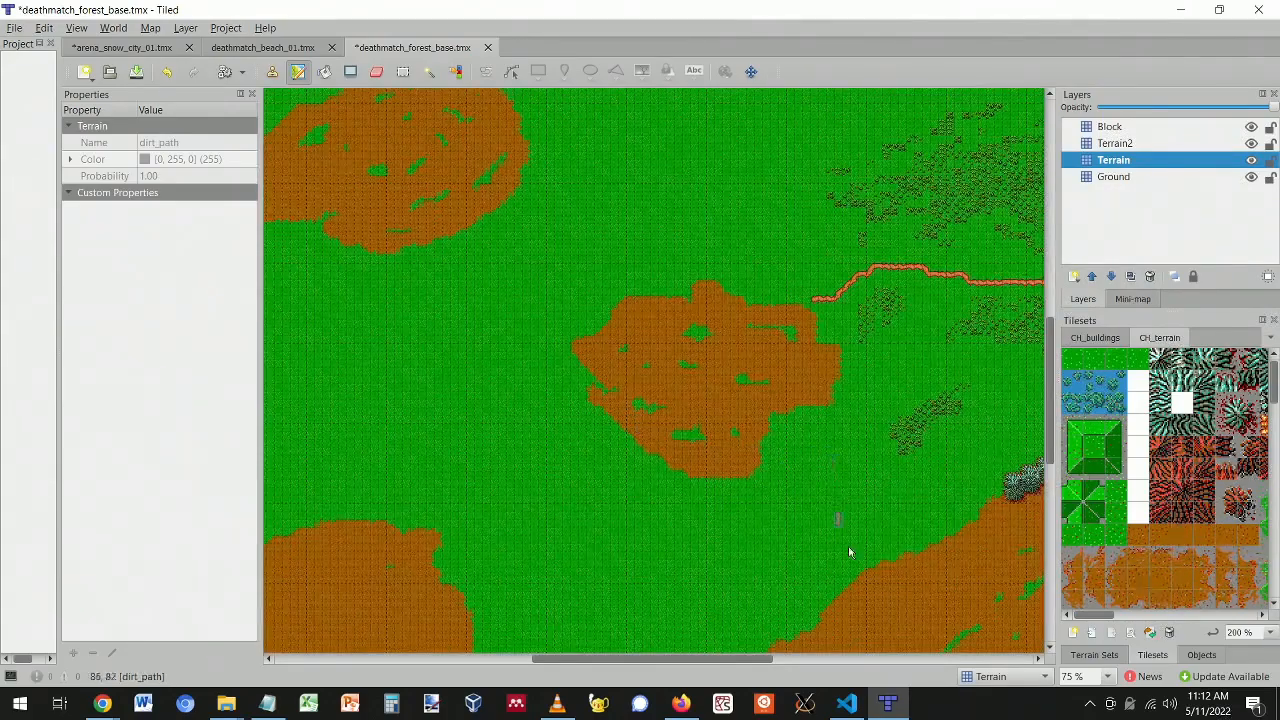
drag(718, 657, 797, 662)
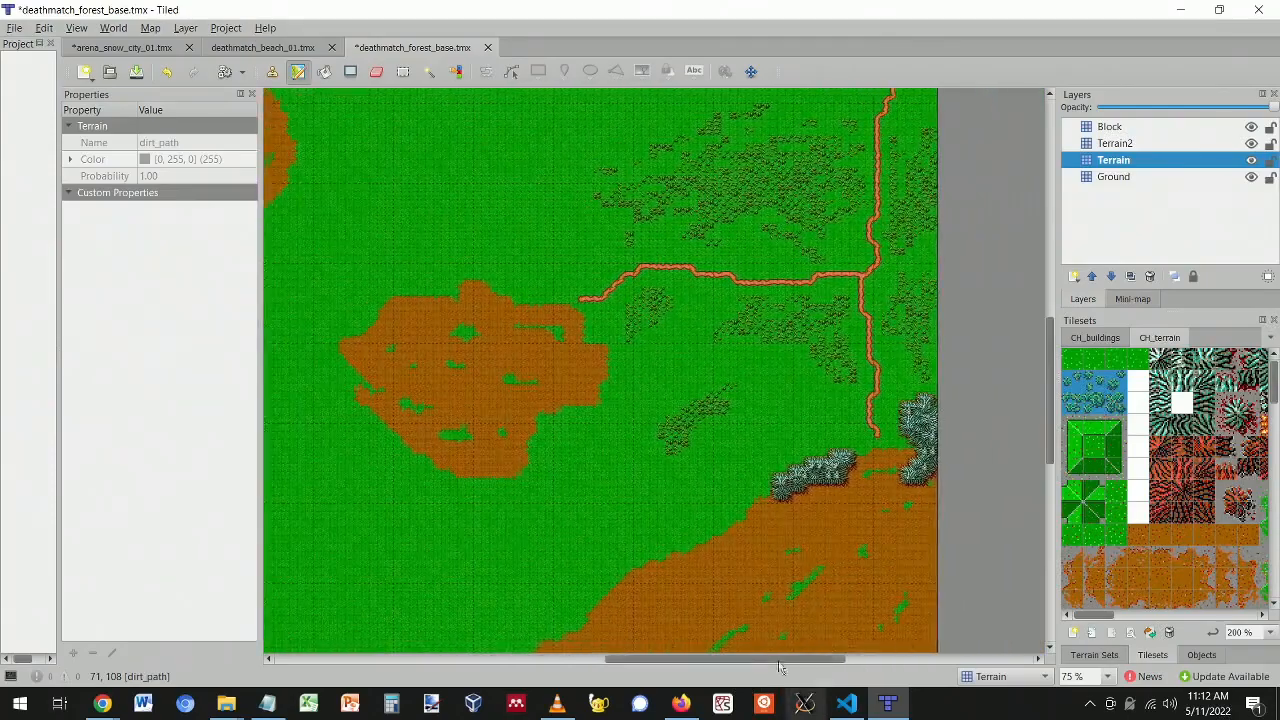
scroll(716, 444, up, 5)
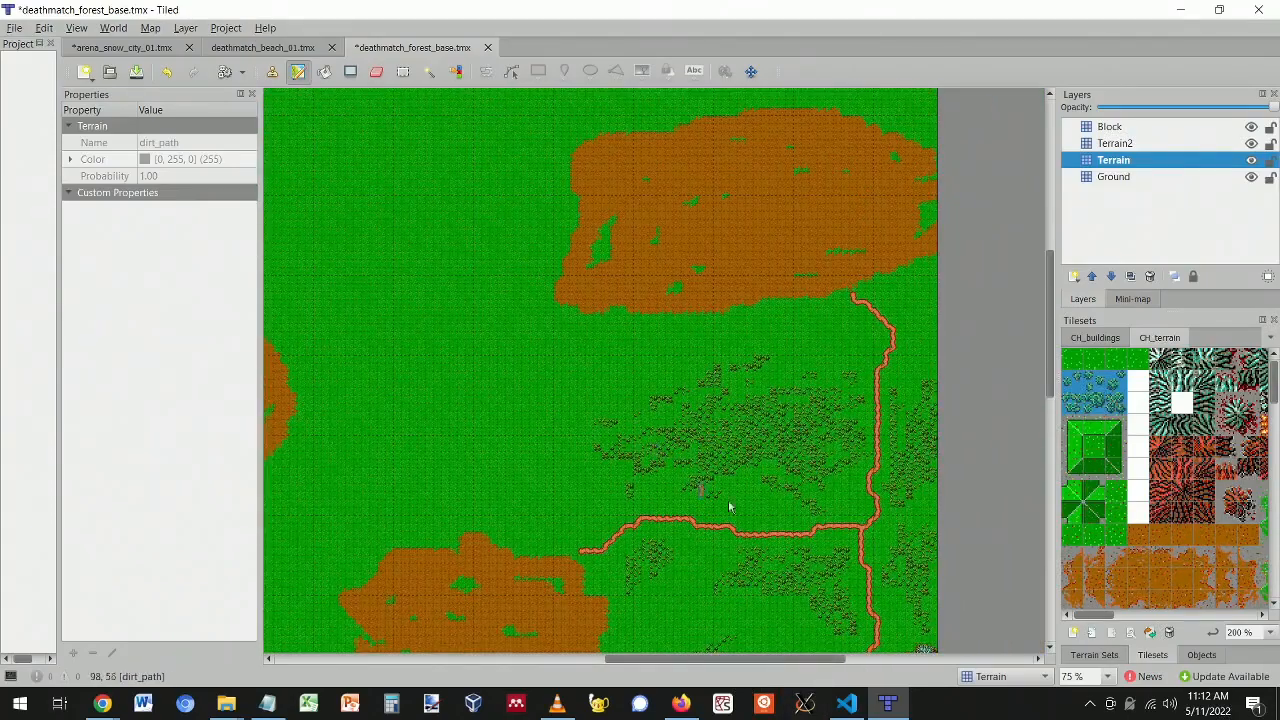
click(1106, 657)
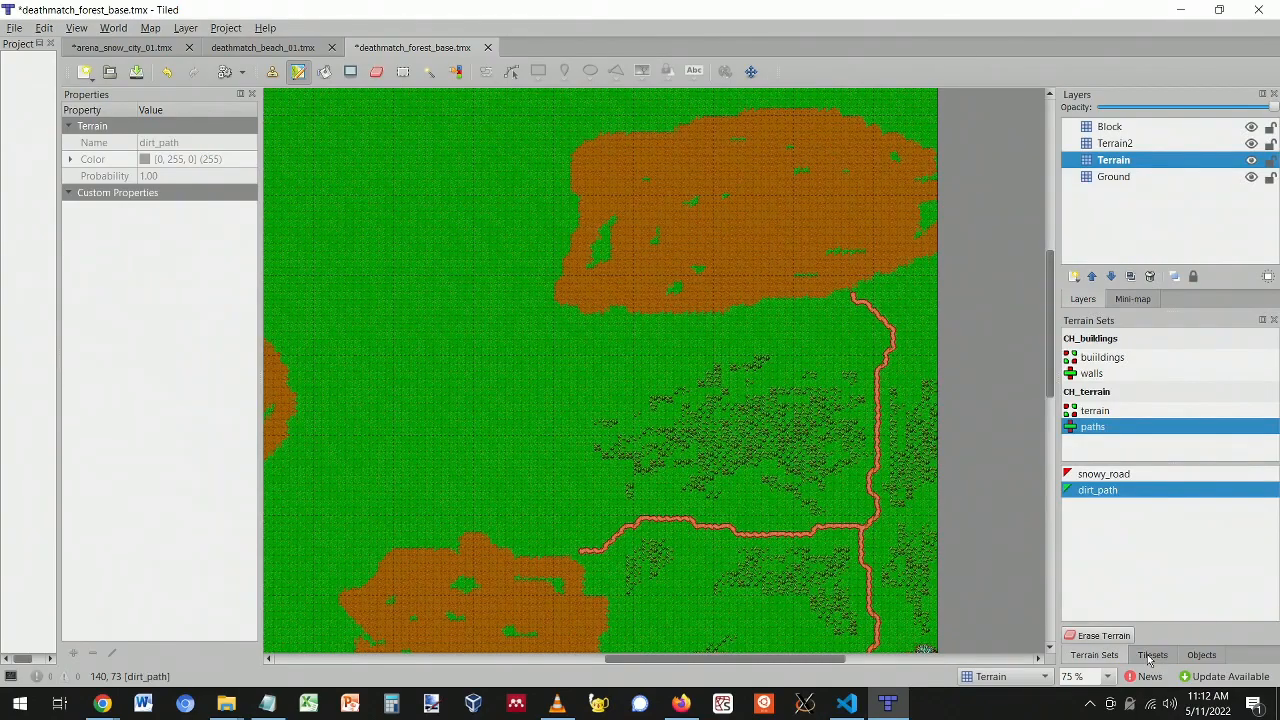
scroll(640, 430, down, 5)
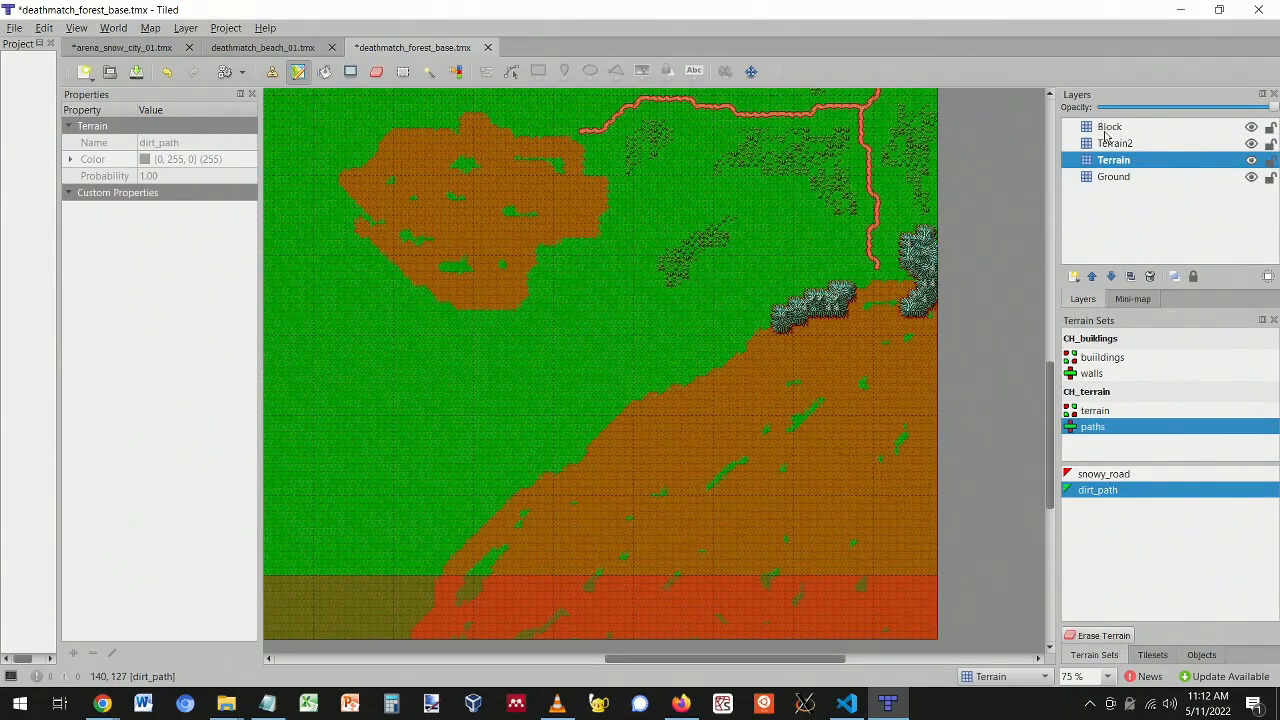
- Choose mountain terrain from the ground terrain set and make Terrain2 the active layer
click(1153, 656)
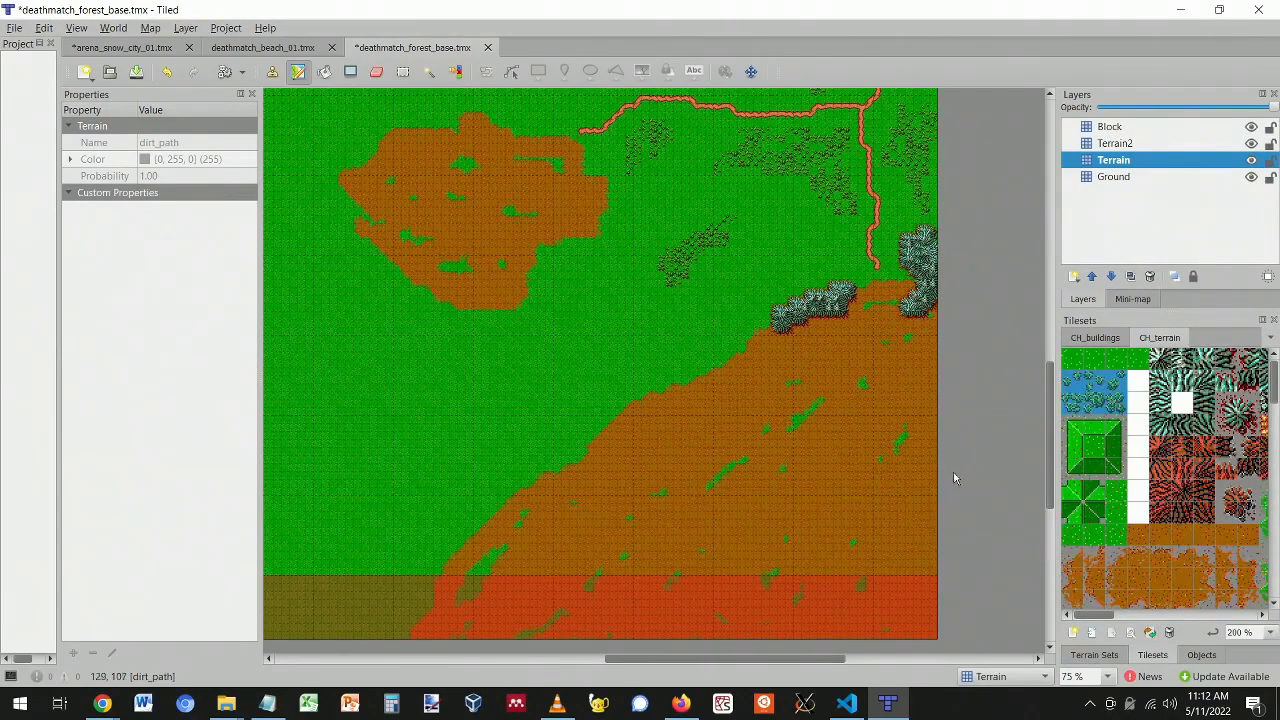
click(1095, 655)
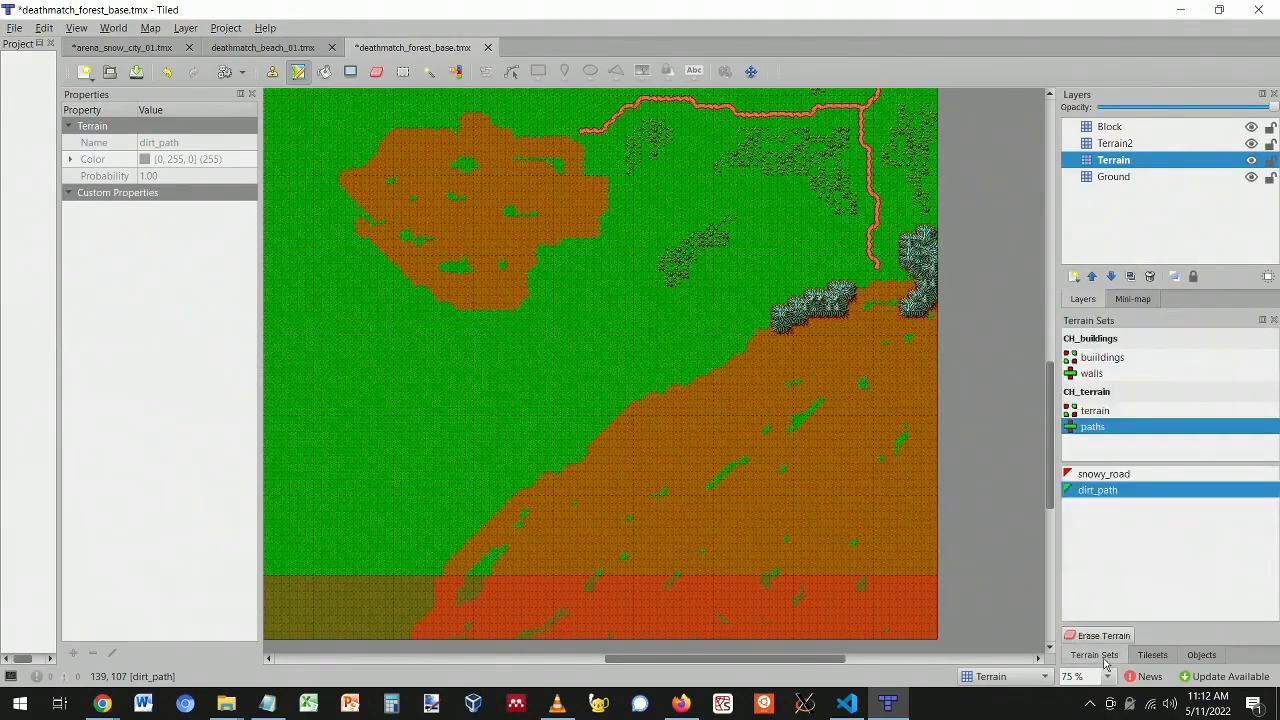
click(1096, 411)
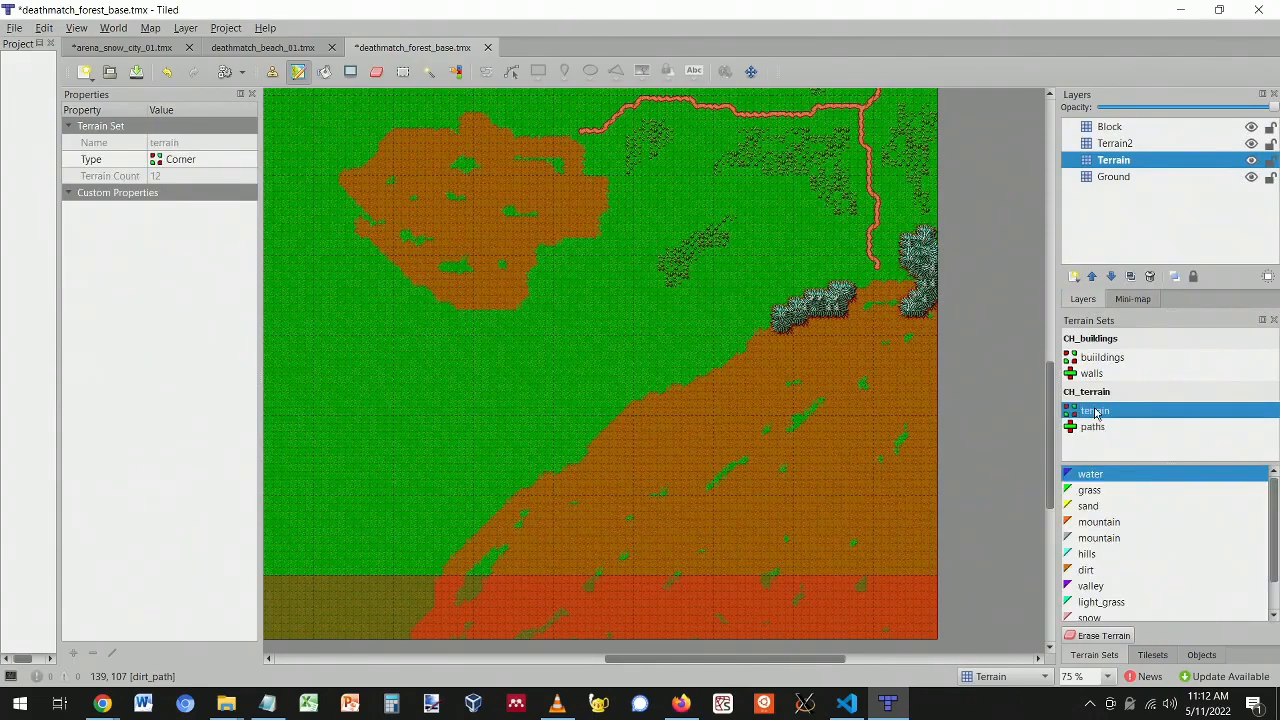
click(1099, 540)
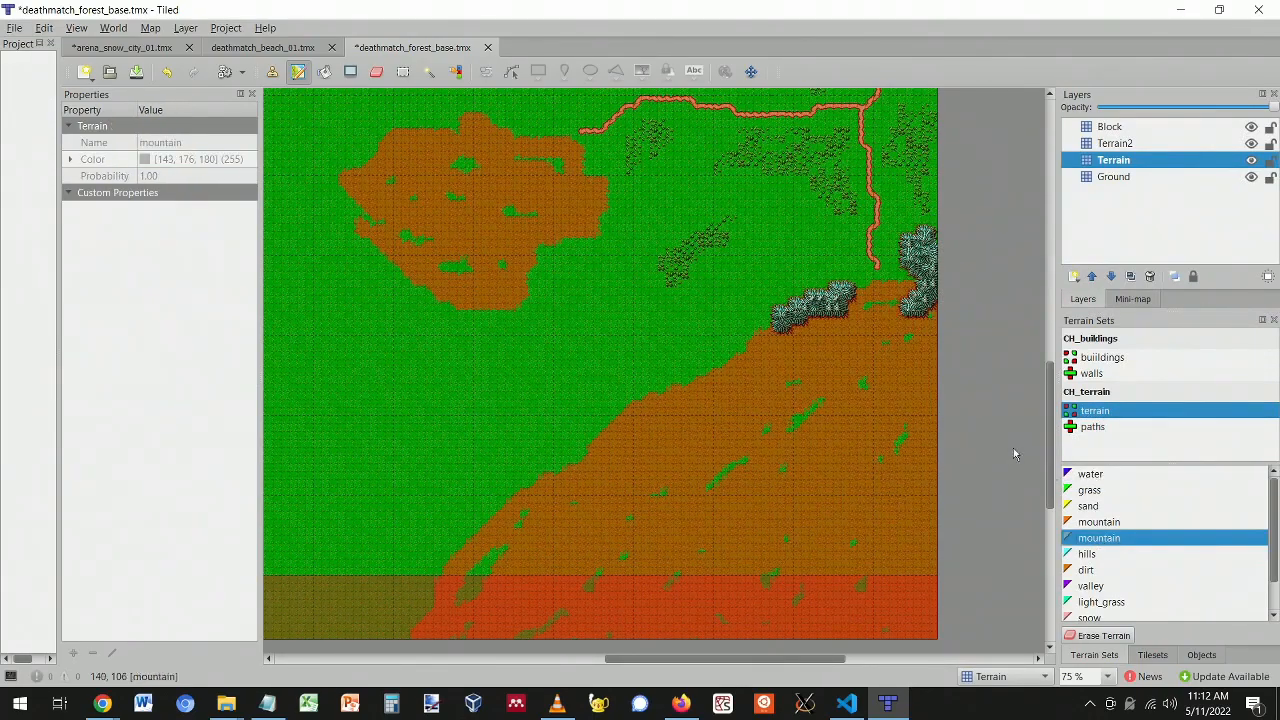
click(1112, 144)
- Paint mountain along the brown ground's edge, on another brown patch, and over the red strip
mouse_move(710, 367)
mouse_down()
mouse_move(625, 405)
mouse_move(700, 395)
mouse_move(720, 440)
mouse_move(690, 385)
mouse_move(600, 432)
mouse_move(437, 563)
mouse_move(465, 555)
mouse_move(444, 645)
mouse_move(429, 591)
mouse_move(405, 622)
mouse_move(451, 645)
mouse_move(457, 585)
mouse_move(480, 614)
mouse_move(508, 545)
mouse_up()
mouse_move(644, 488)
mouse_down()
mouse_move(609, 514)
mouse_move(670, 510)
mouse_move(645, 517)
mouse_move(662, 538)
mouse_up()
mouse_move(770, 572)
mouse_down()
mouse_move(760, 586)
mouse_move(631, 594)
mouse_move(609, 580)
mouse_move(646, 589)
mouse_move(495, 572)
mouse_move(623, 594)
mouse_move(523, 591)
mouse_move(495, 625)
mouse_move(675, 641)
mouse_move(483, 609)
mouse_move(494, 606)
mouse_move(474, 623)
mouse_move(631, 628)
mouse_up()
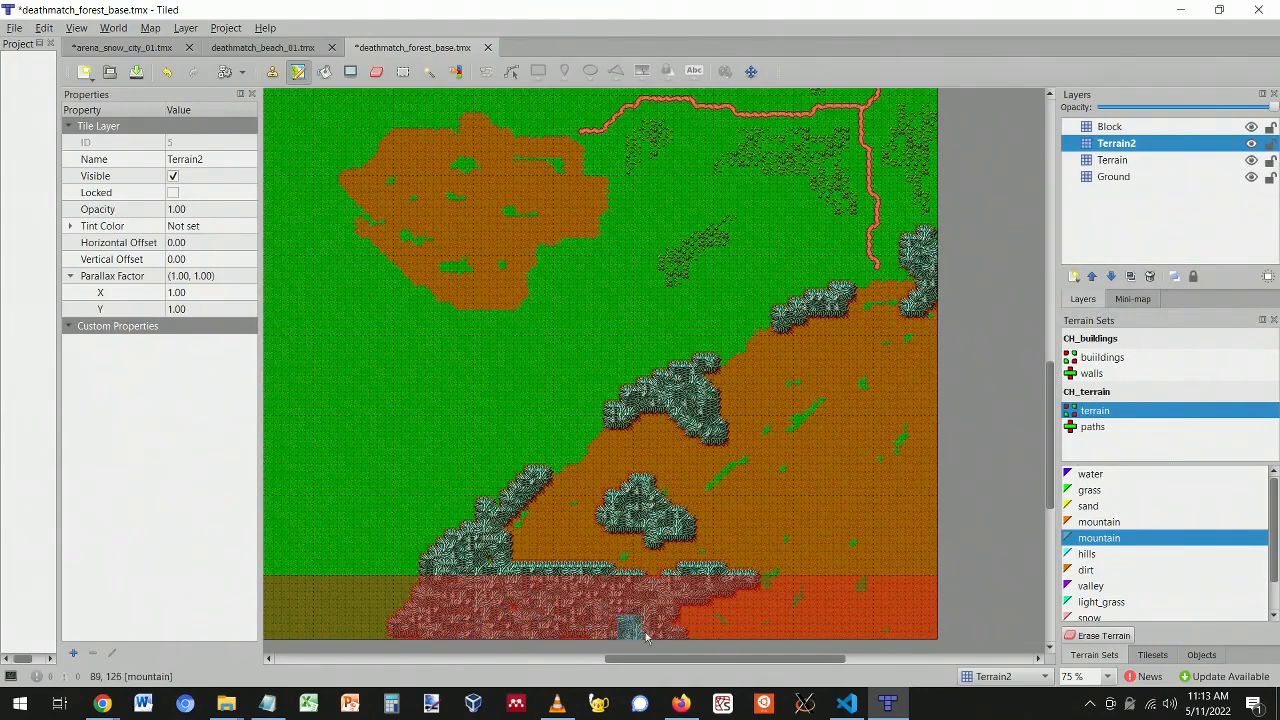
ctrl+scroll(651, 594, up, 3)
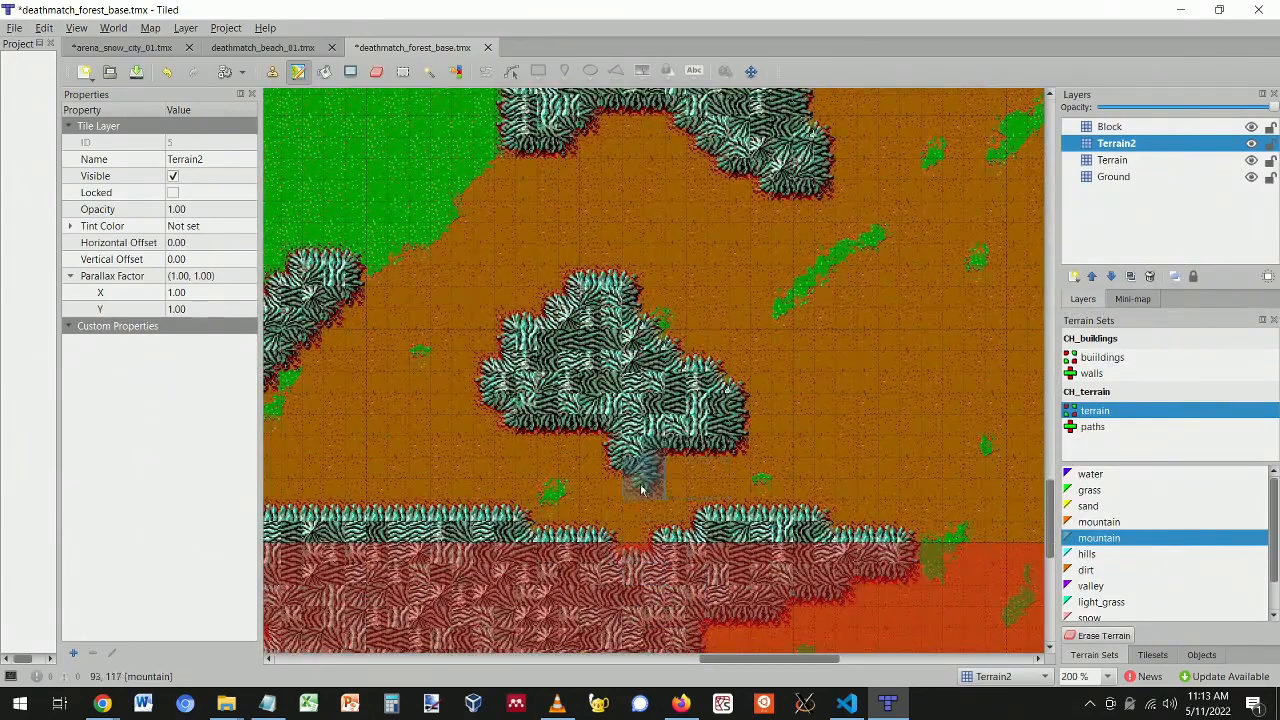
ctrl+scroll(715, 500, down, 3)
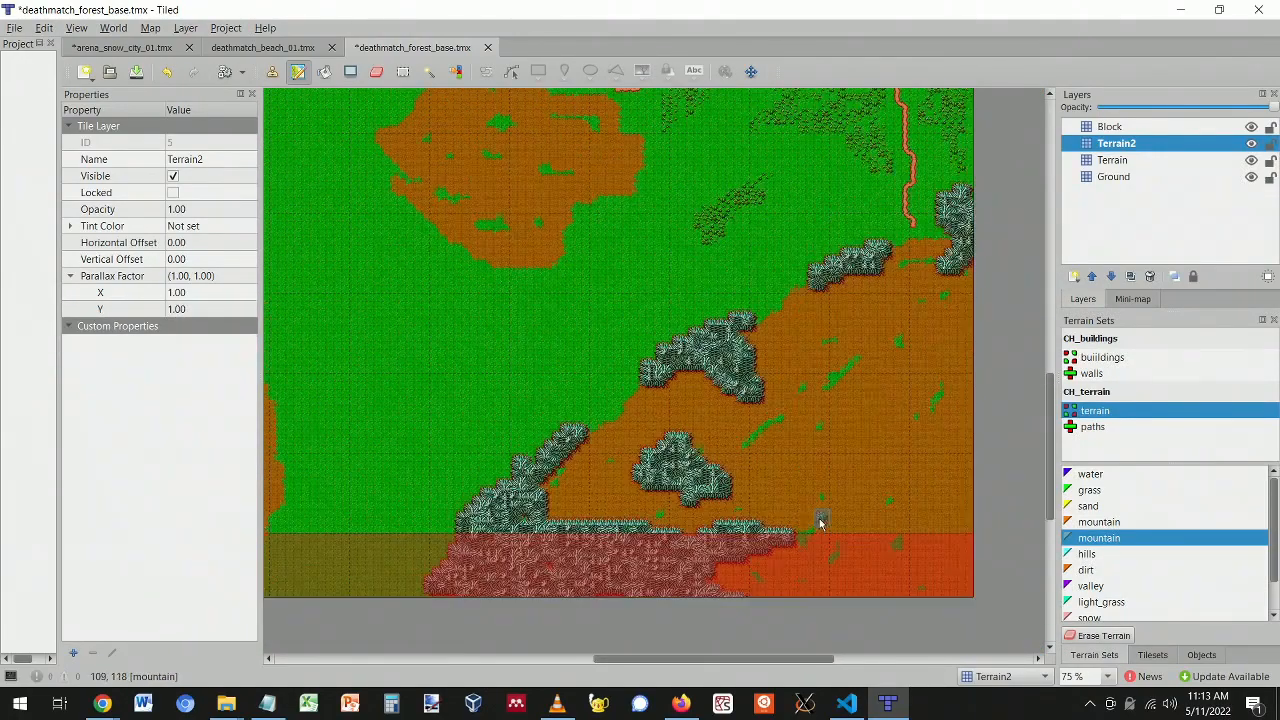
- Paint mountain along the brown area's bottom edge and add small mountain blobs on the brown ground
mouse_move(786, 538)
mouse_down()
mouse_move(849, 523)
mouse_move(934, 534)
mouse_move(965, 512)
mouse_move(966, 598)
mouse_move(951, 580)
mouse_move(894, 566)
mouse_move(903, 586)
mouse_move(953, 591)
mouse_move(889, 569)
mouse_move(849, 531)
mouse_move(889, 560)
mouse_move(786, 551)
mouse_move(706, 574)
mouse_move(894, 583)
mouse_move(790, 593)
mouse_move(757, 586)
mouse_move(886, 591)
mouse_move(962, 573)
mouse_move(649, 574)
mouse_move(588, 590)
mouse_move(657, 589)
mouse_move(537, 551)
mouse_move(523, 527)
mouse_up()
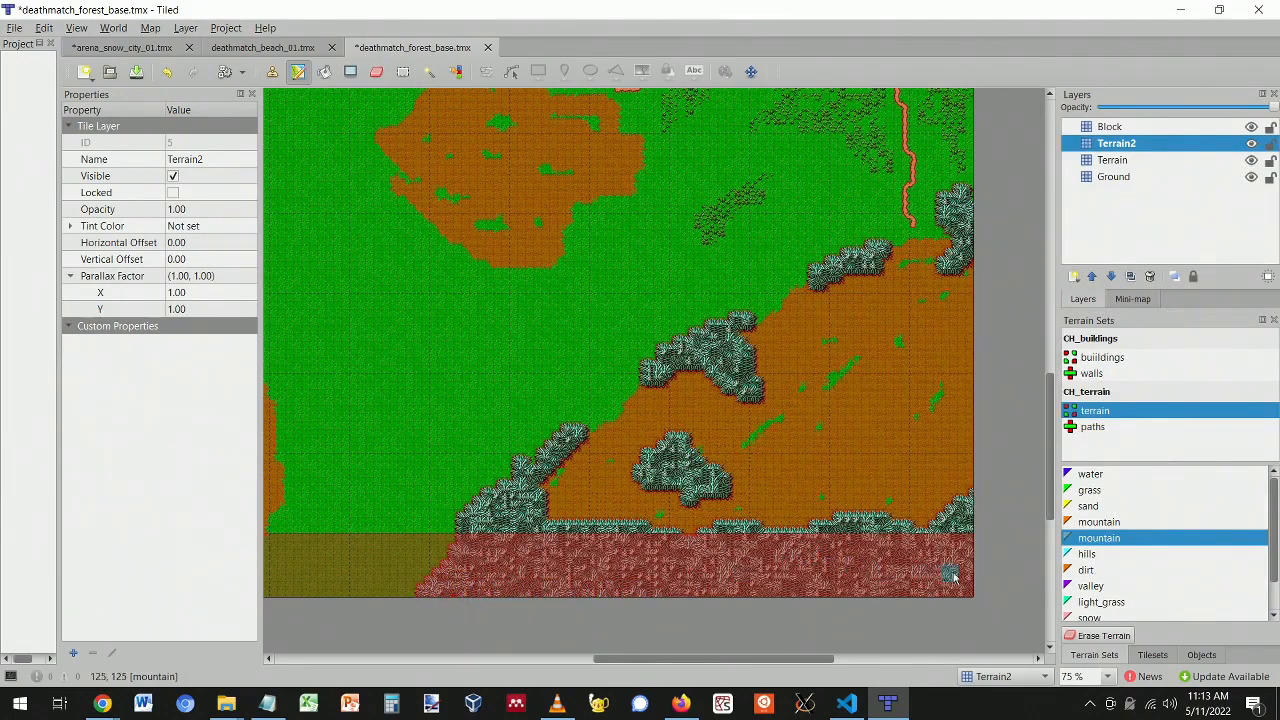
mouse_move(883, 331)
mouse_down()
mouse_move(840, 347)
mouse_move(896, 362)
mouse_move(880, 375)
mouse_move(848, 350)
mouse_up()
ctrl+scroll(857, 466, up, 2)
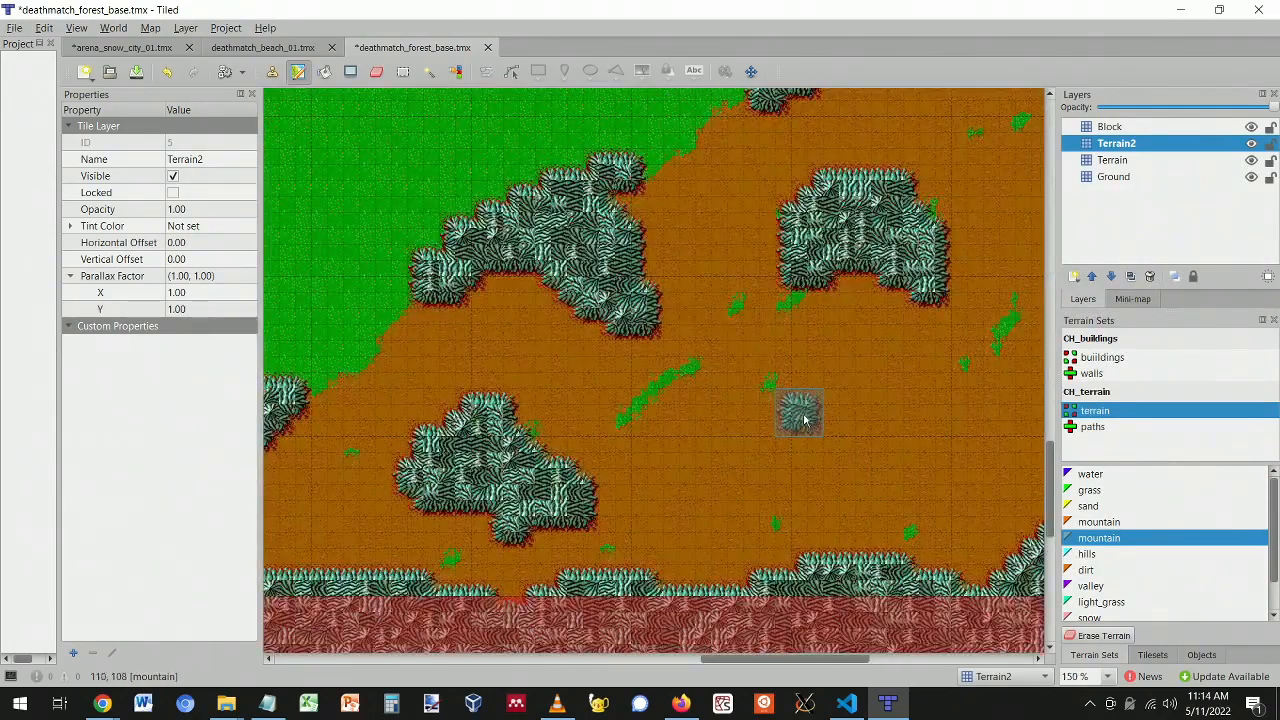
mouse_move(792, 440)
mouse_down()
mouse_move(890, 380)
mouse_move(772, 436)
mouse_move(814, 372)
mouse_move(740, 470)
mouse_move(786, 443)
mouse_move(850, 462)
mouse_up()
drag(751, 664, 814, 665)
scroll(740, 452, up, 2)
scroll(797, 370, down, 1)
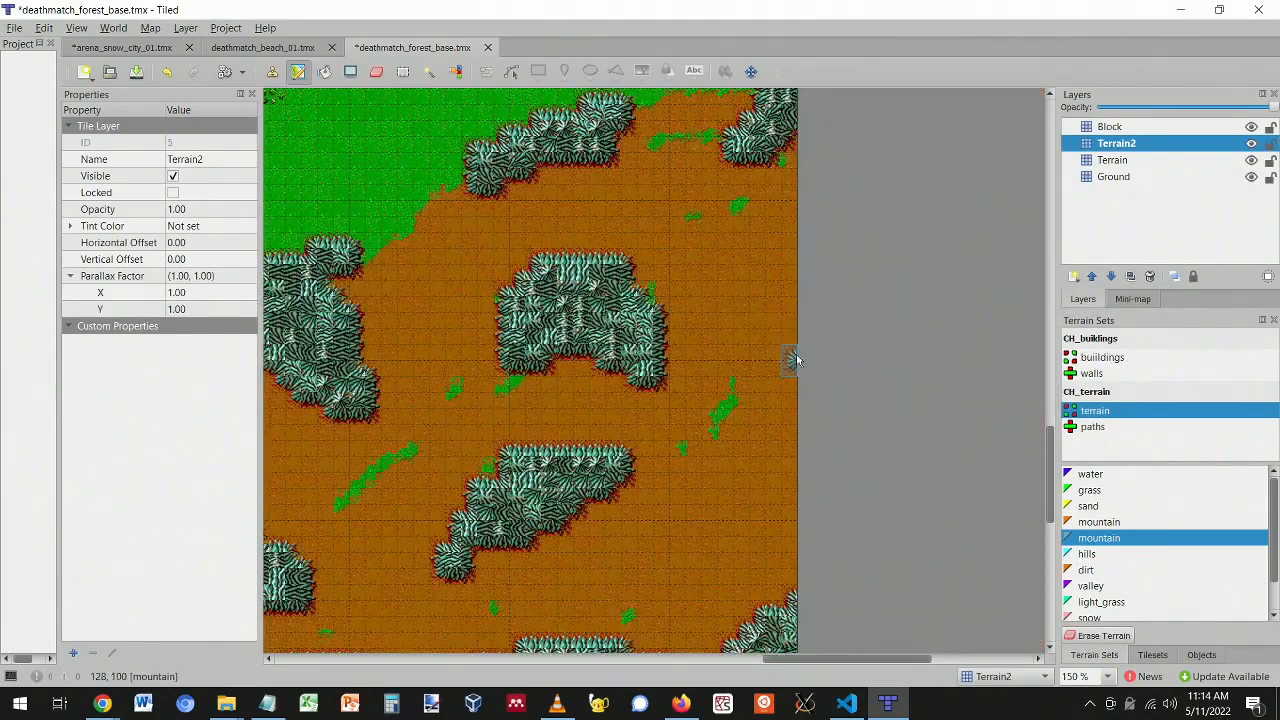
- Run mountain down the map's right edge and add a small mountain patch on the brown ground
drag(790, 190, 808, 204)
drag(786, 340, 797, 457)
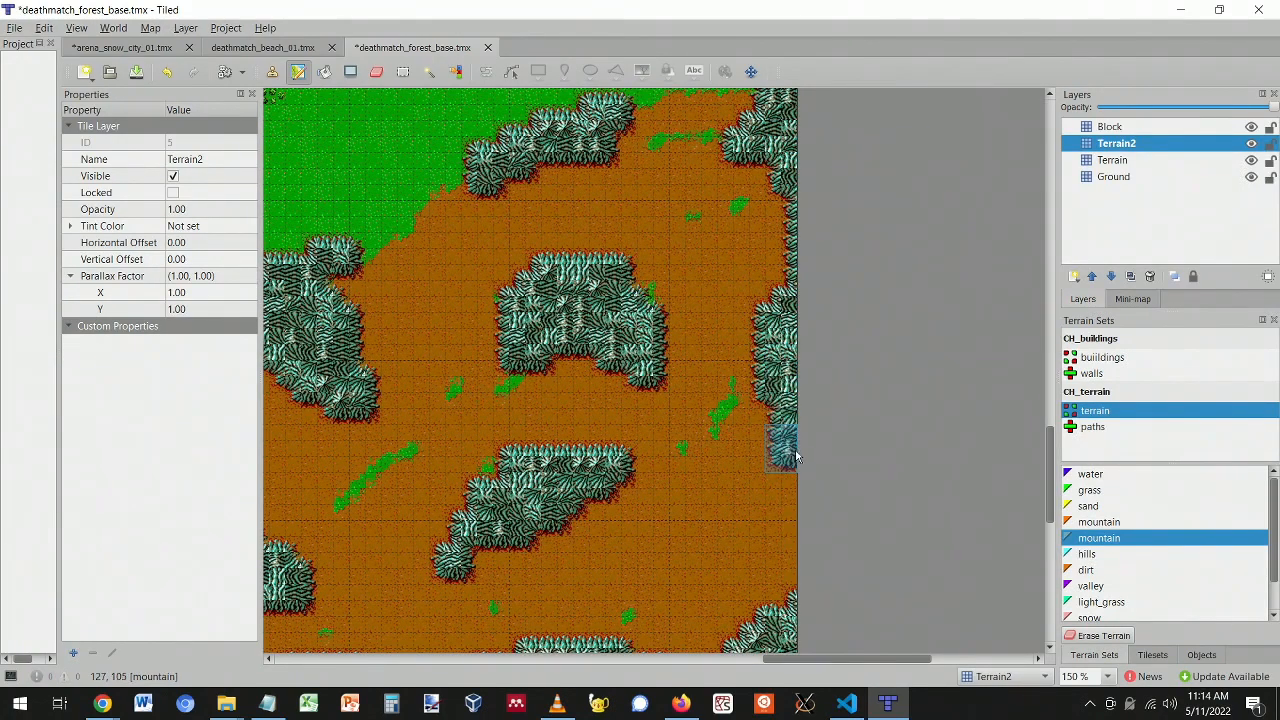
scroll(720, 500, down, 2)
scroll(660, 490, up, 1)
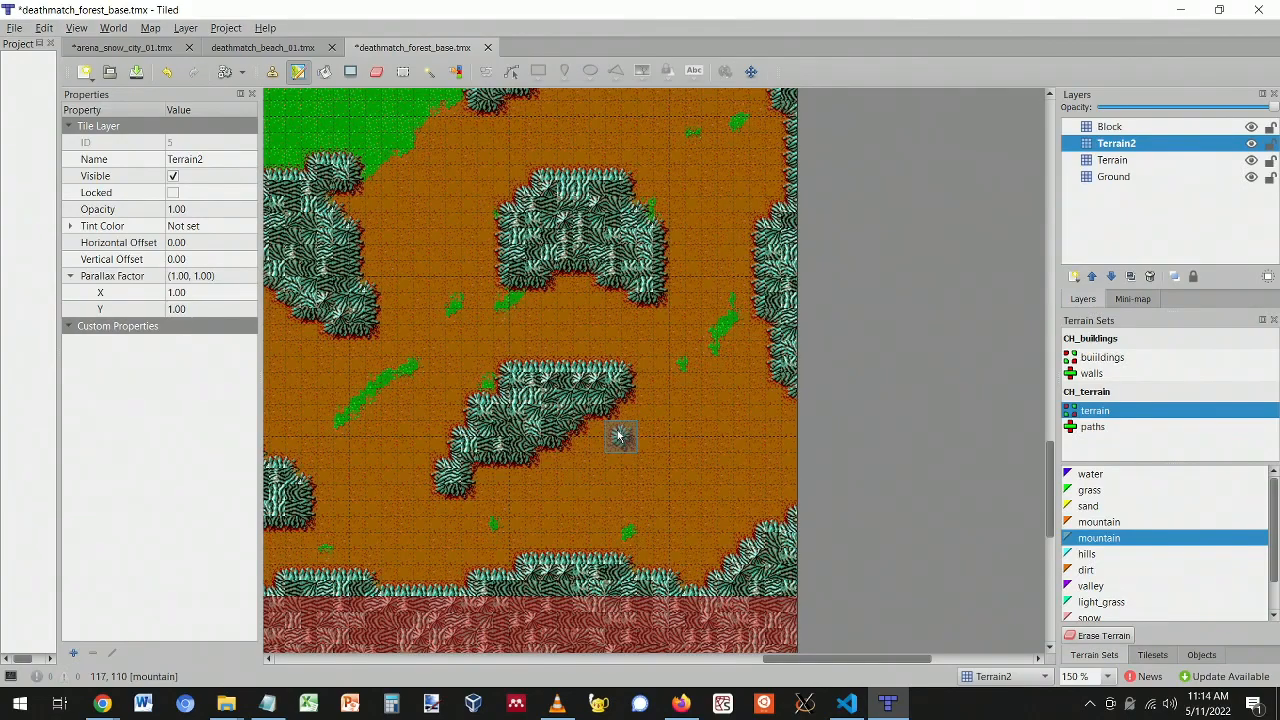
click(695, 478)
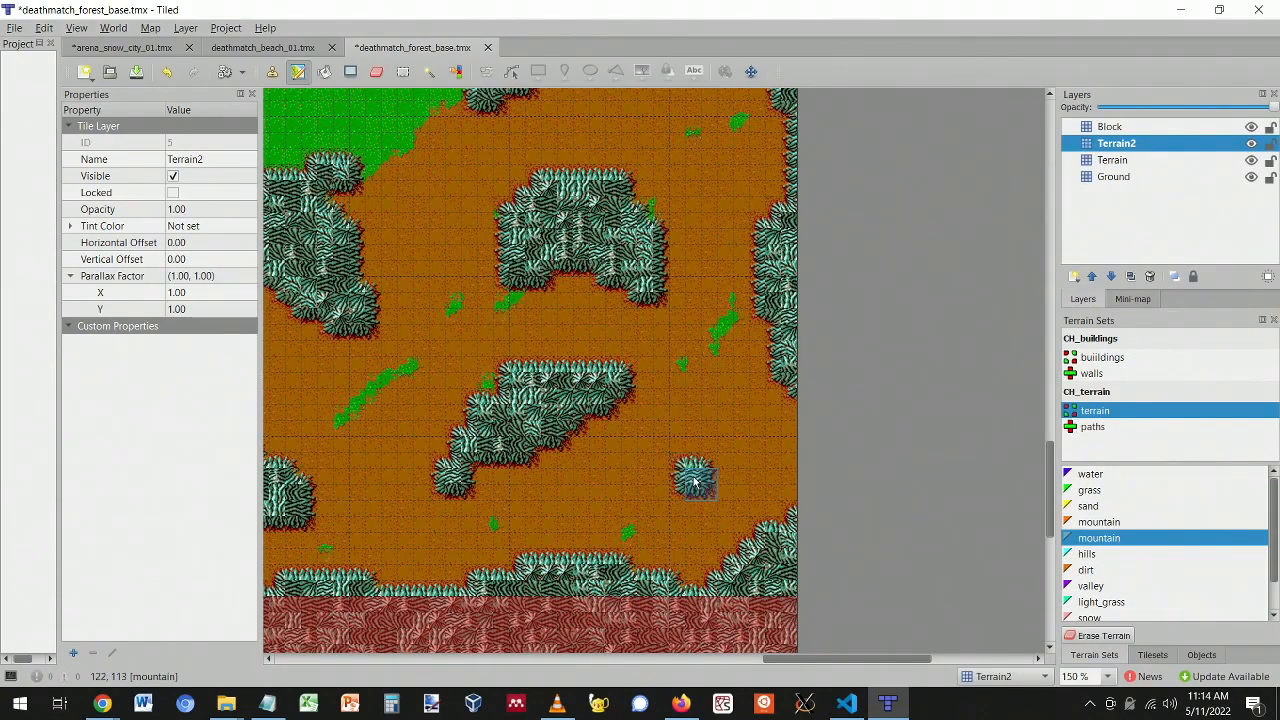
click(672, 490)
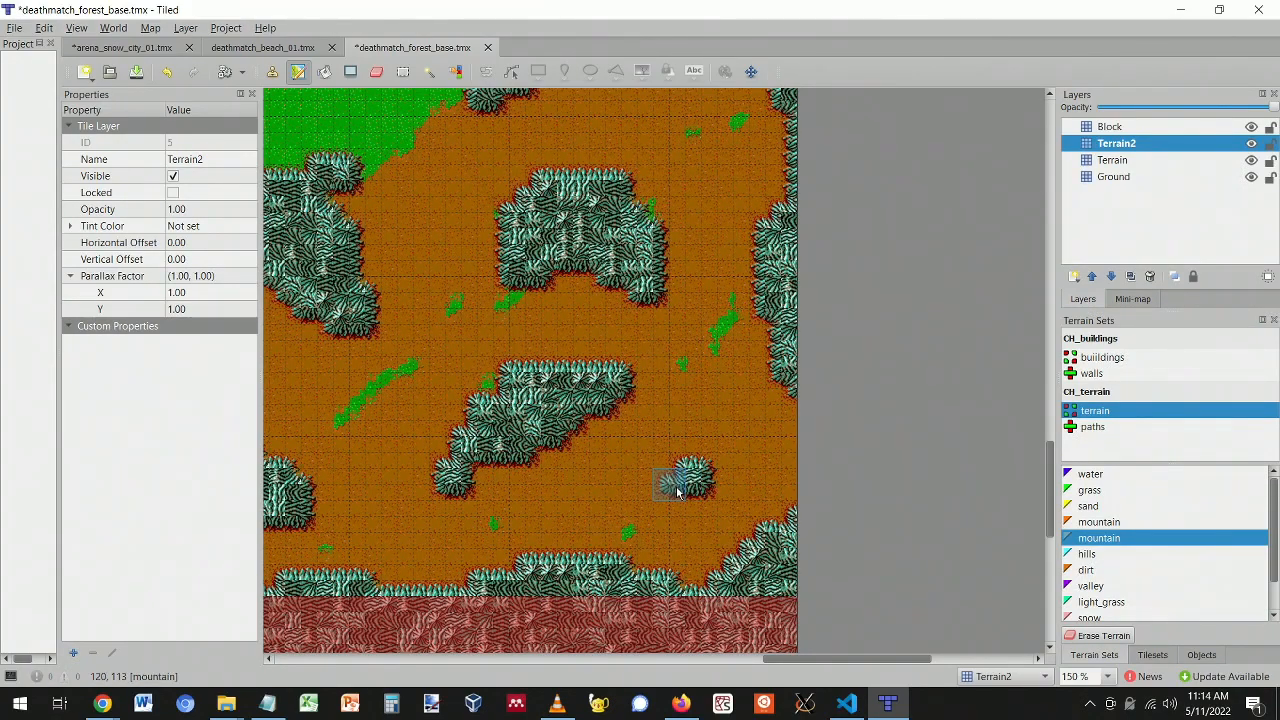
ctrl+scroll(605, 342, down, 2)
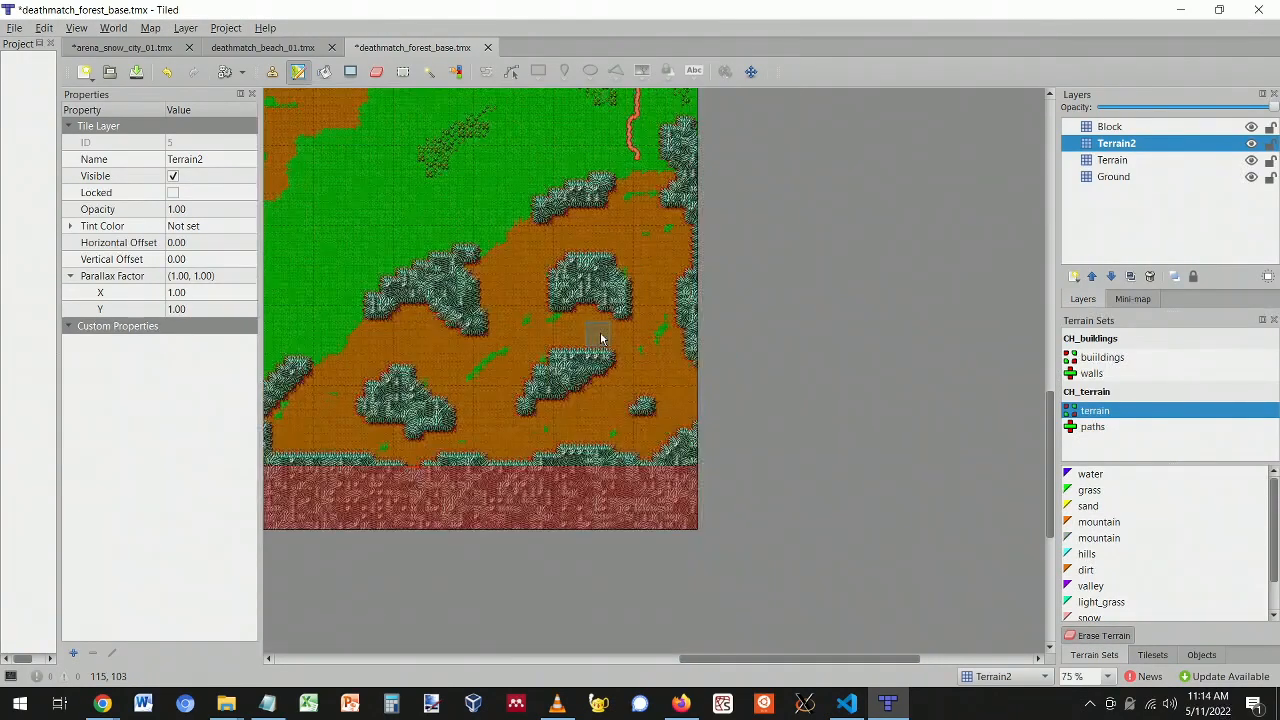
scroll(563, 342, up, 2)
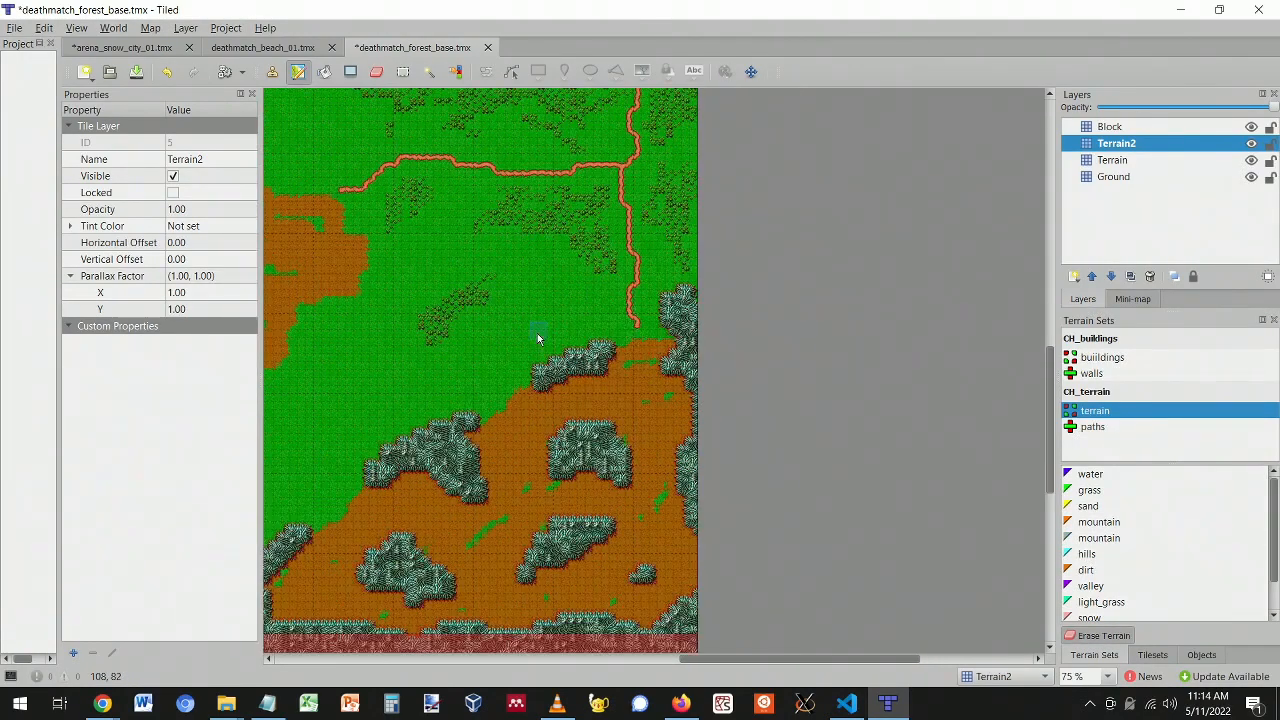
drag(720, 665, 651, 643)
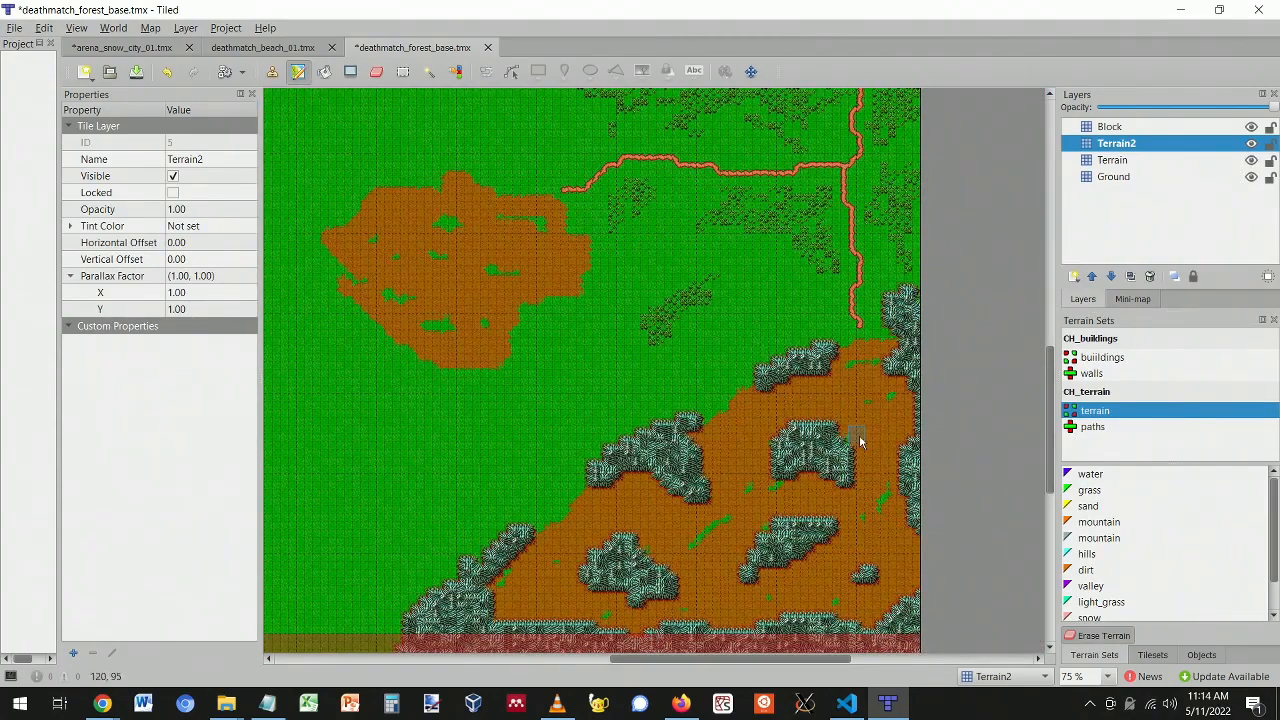
scroll(641, 394, up, 4)
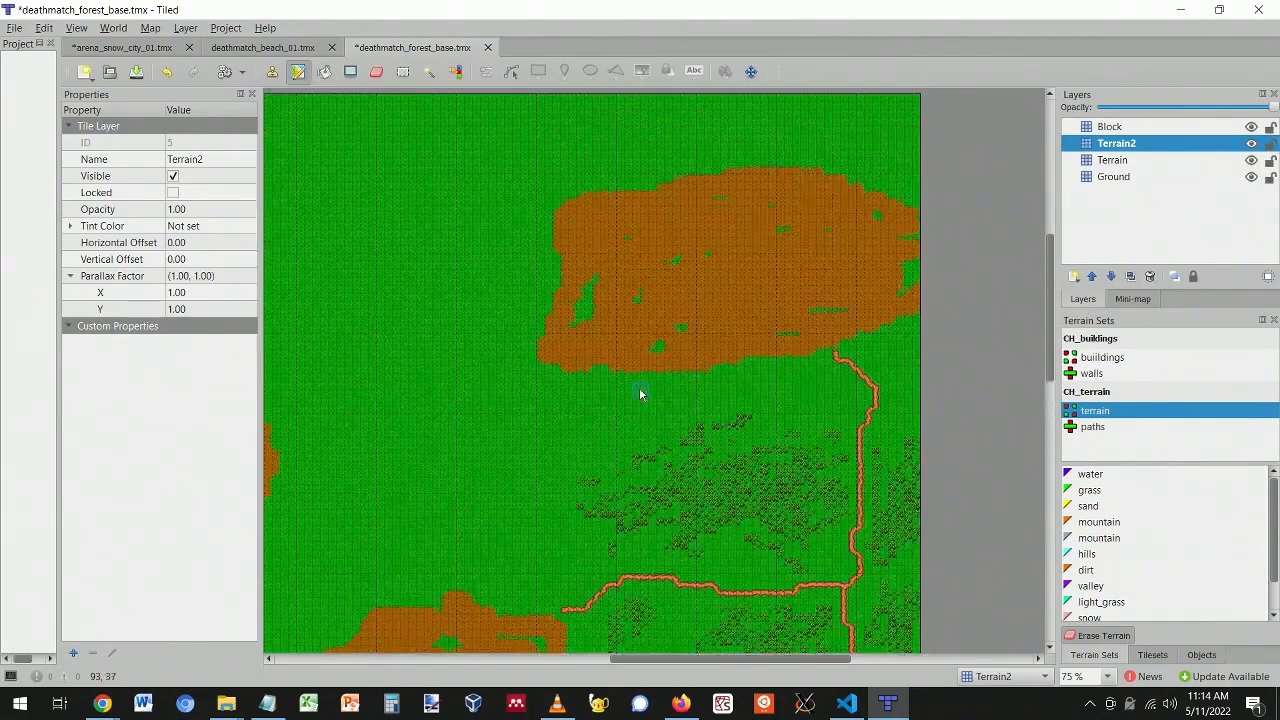
- Survey the whole forest map, then select the second mountain terrain
scroll(639, 394, up, 1)
scroll(639, 394, down, 2)
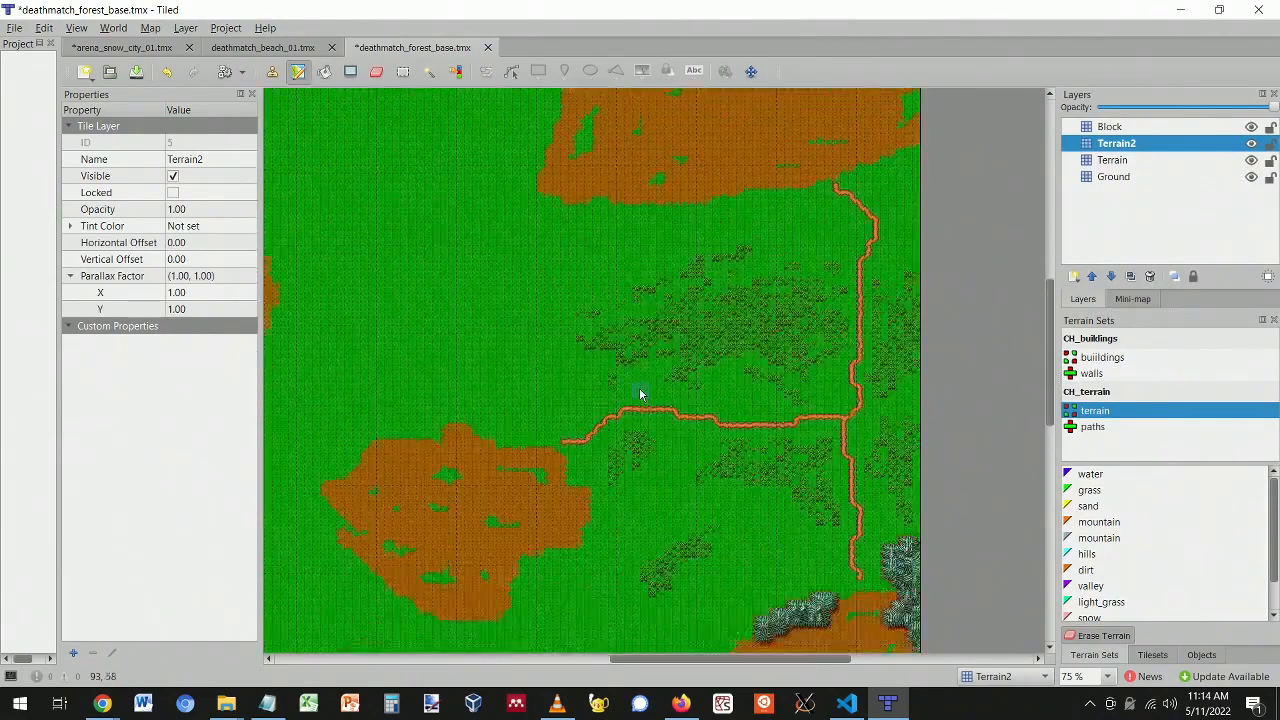
scroll(639, 394, down, 5)
scroll(695, 434, up, 1)
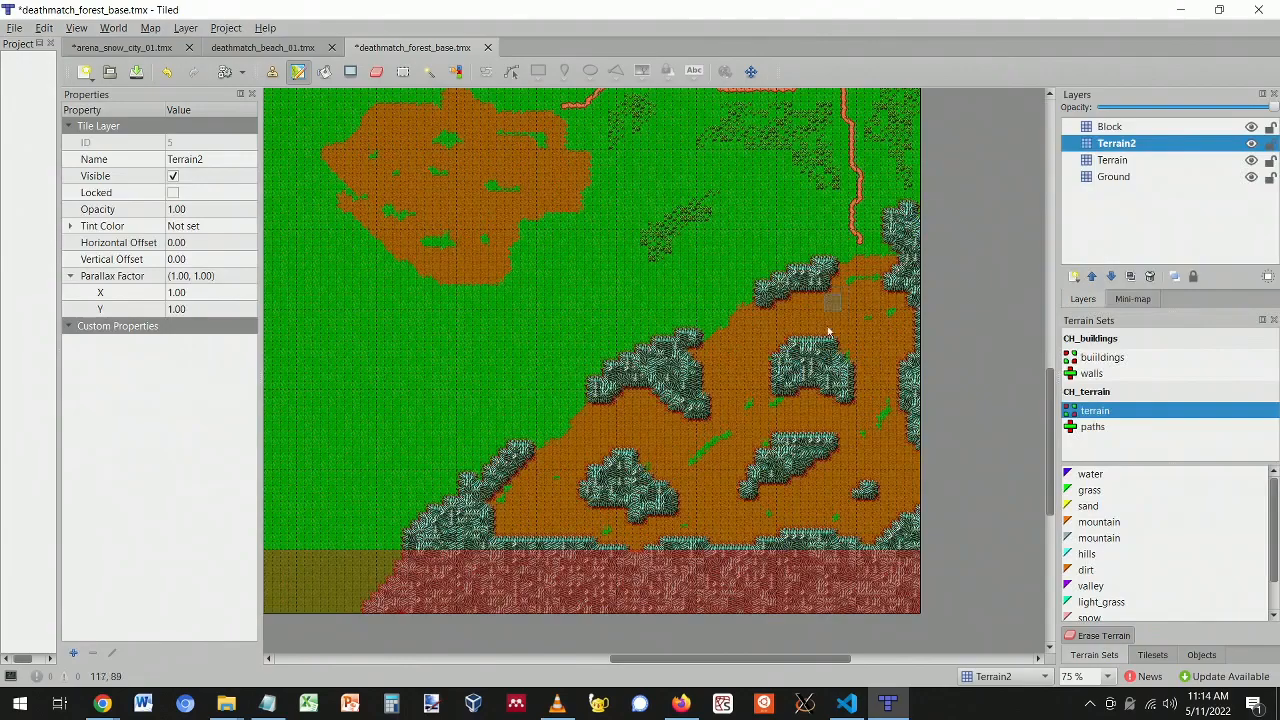
scroll(623, 433, up, 5)
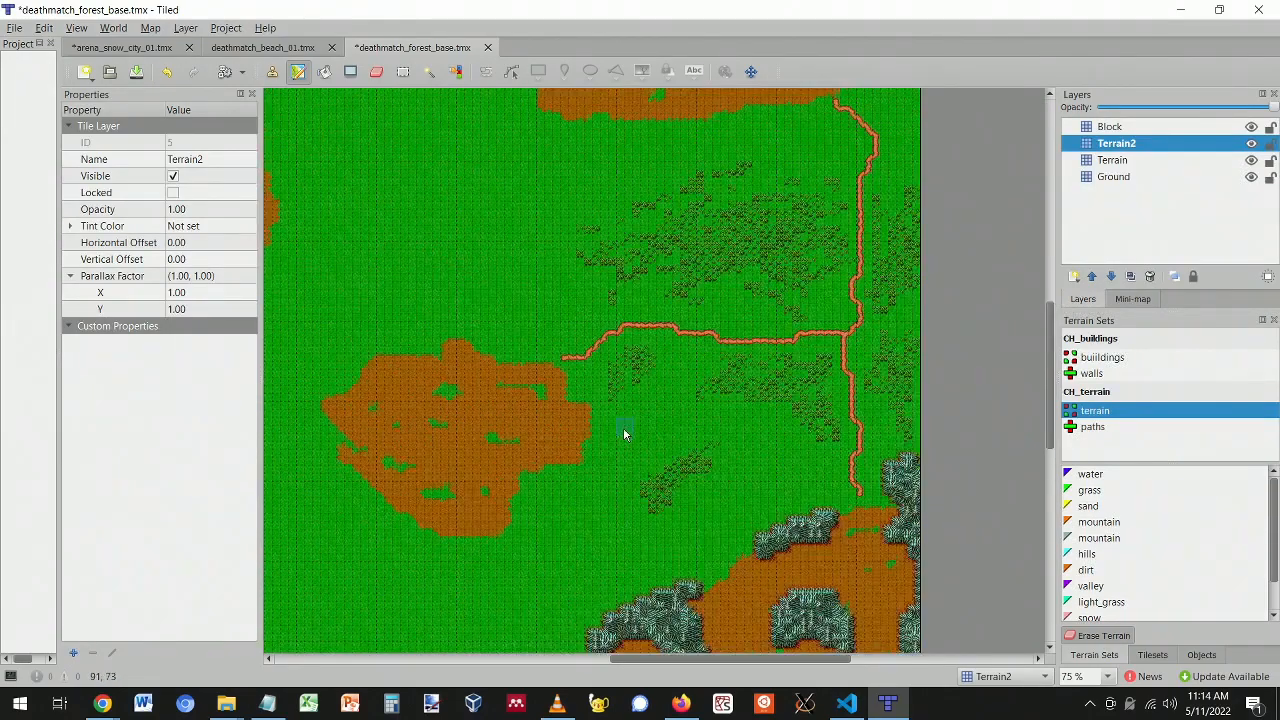
drag(738, 658, 631, 627)
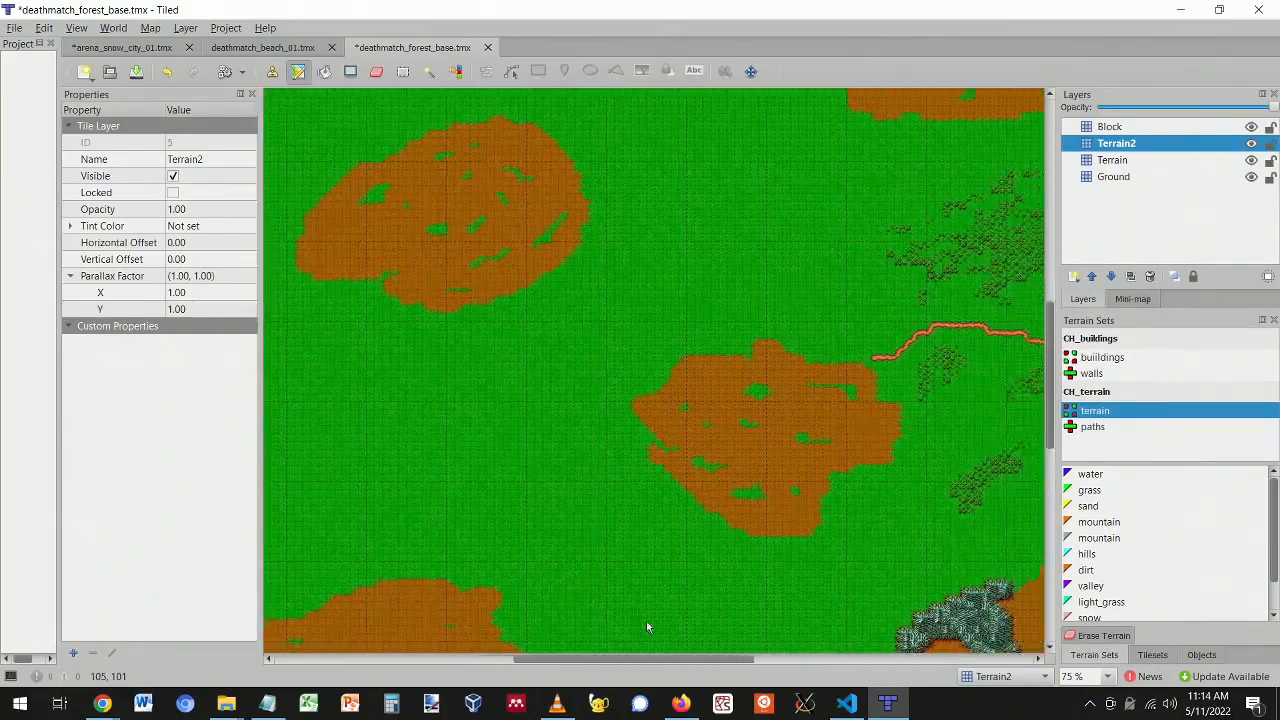
ctrl+scroll(826, 413, down, 1)
ctrl+scroll(826, 413, down, 1)
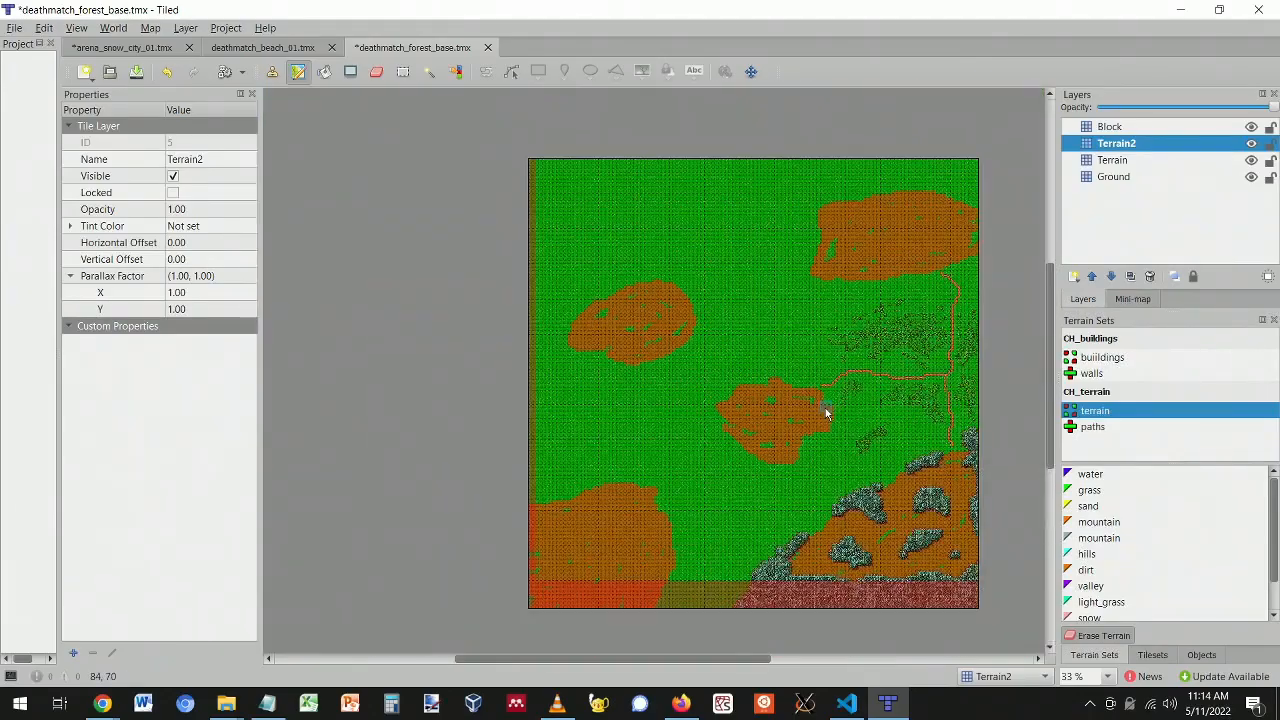
ctrl+scroll(762, 492, up, 4)
ctrl+scroll(703, 505, down, 2)
scroll(700, 504, down, 3)
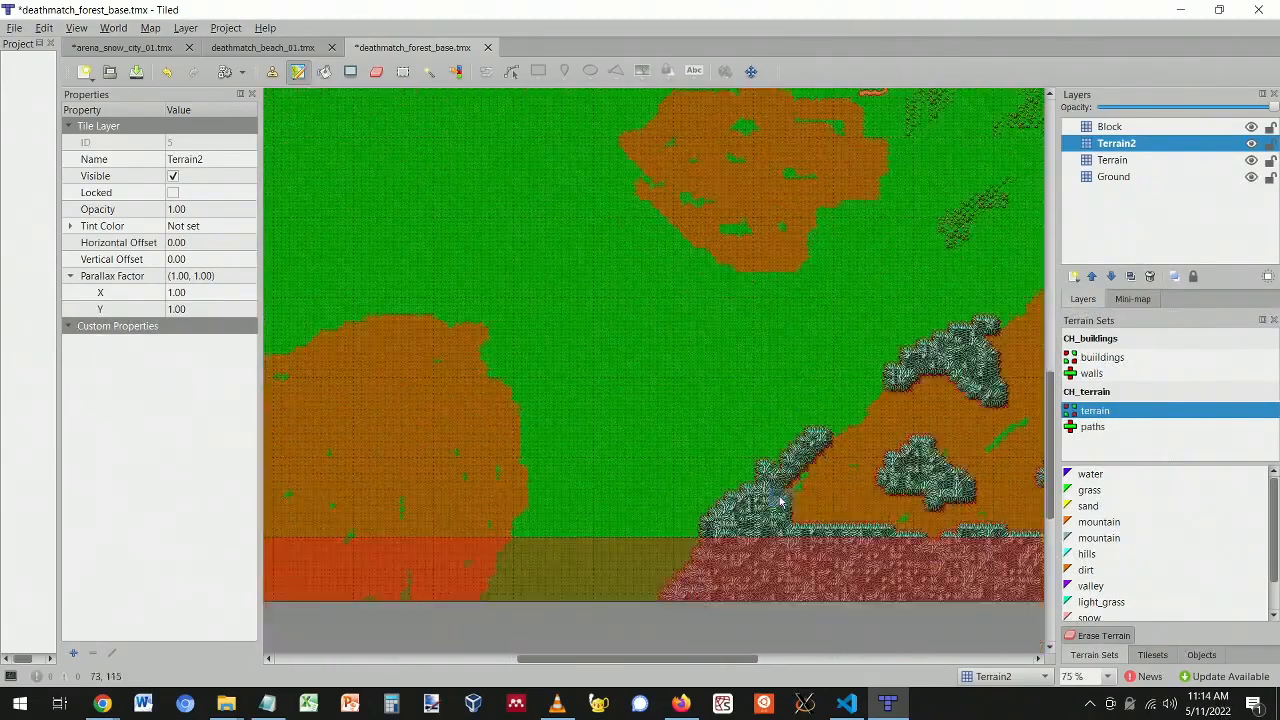
click(1100, 538)
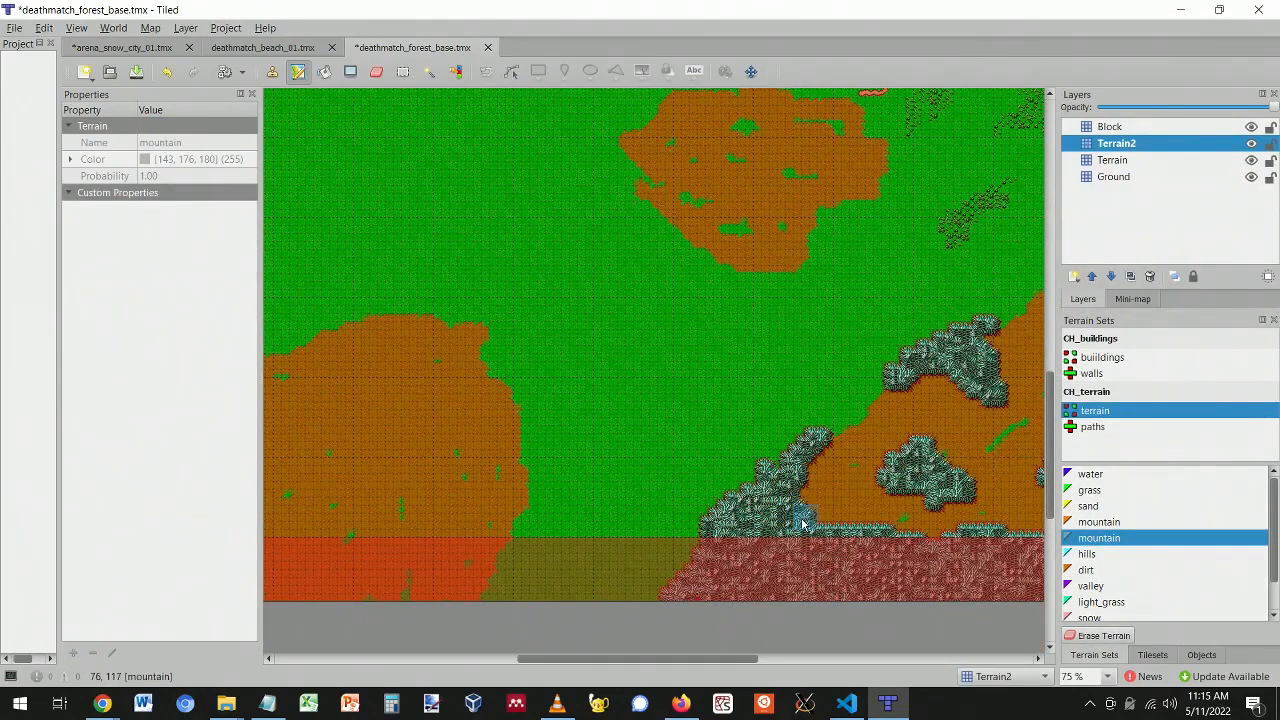
drag(680, 665, 768, 665)
- Switch the tile panel from the terrain sets to the CH_buildings tileset
click(1152, 654)
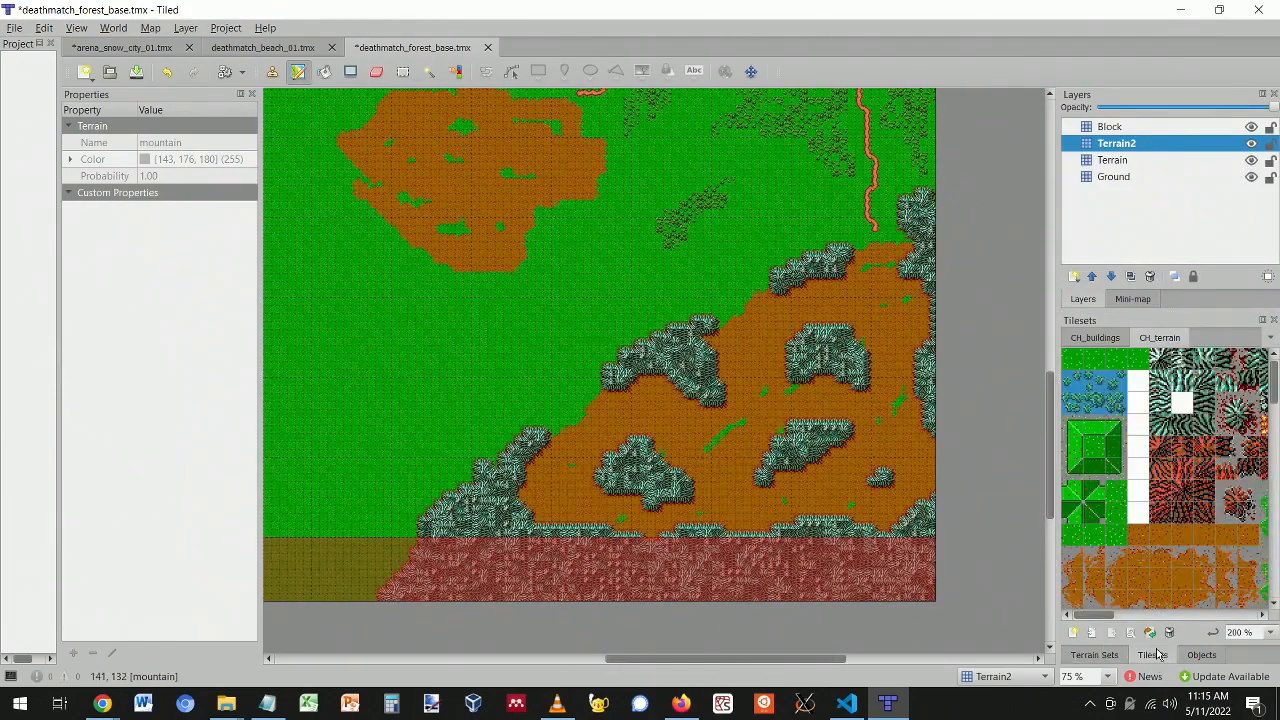
mouse_move(1092, 616)
mouse_down()
mouse_move(1160, 625)
mouse_move(1078, 622)
mouse_up()
scroll(430, 415, up, 3)
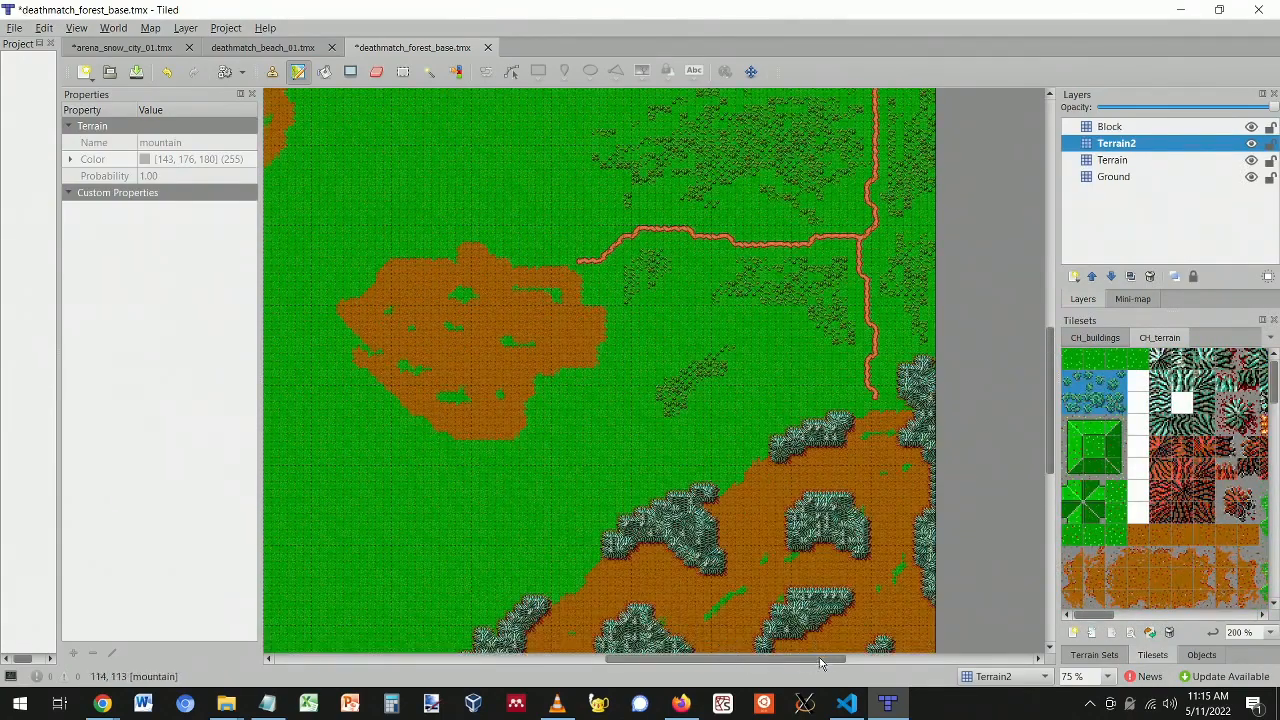
scroll(736, 652, left, 3)
scroll(736, 652, left, 2)
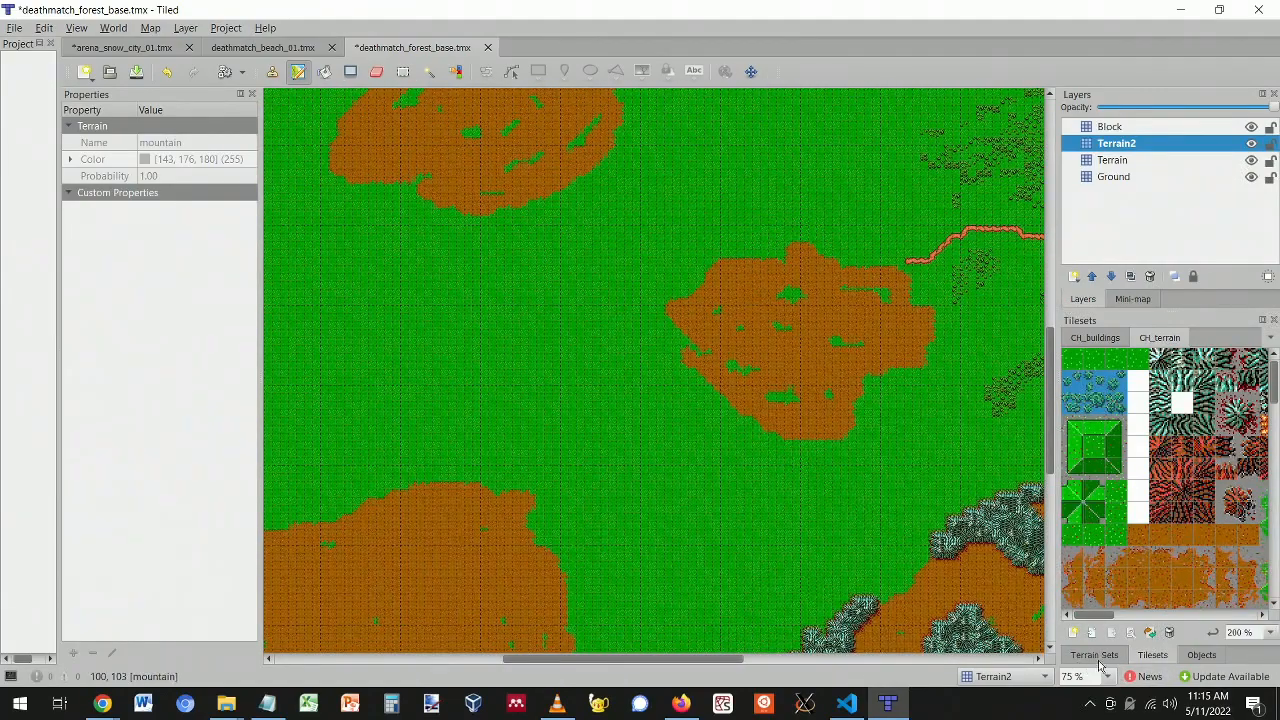
click(1098, 341)
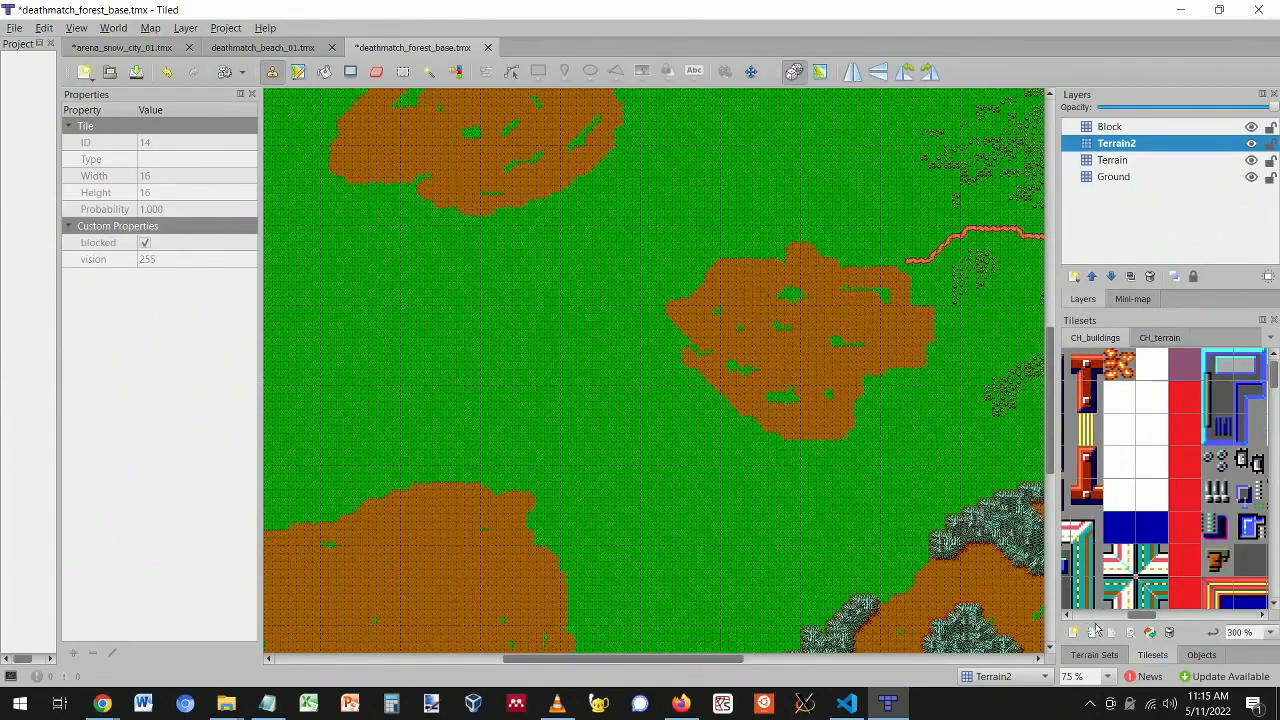
- Stamp several fire tiles on the grass, then undo them
click(1127, 377)
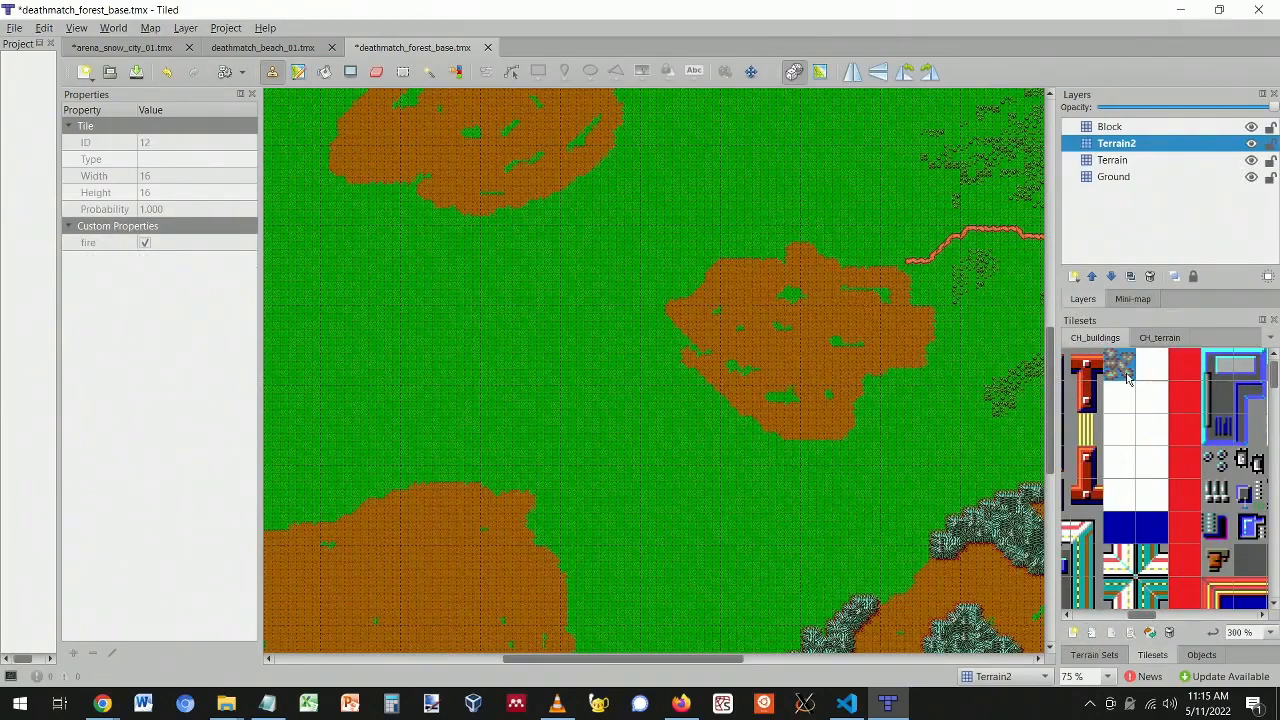
click(733, 471)
ctrl+scroll(783, 484, up, 2)
click(744, 422)
click(760, 500)
click(648, 486)
drag(648, 390, 664, 390)
click(718, 405)
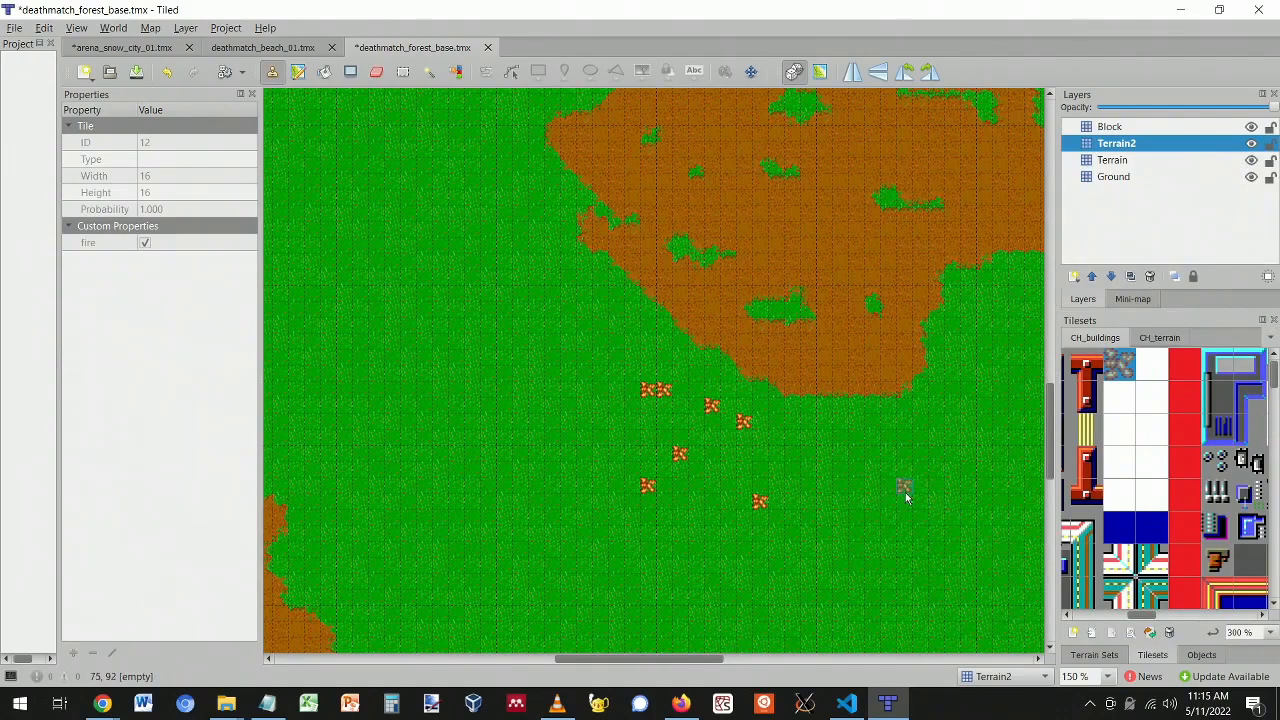
key(ctrl+z)
key(ctrl+z)
key(ctrl+z)
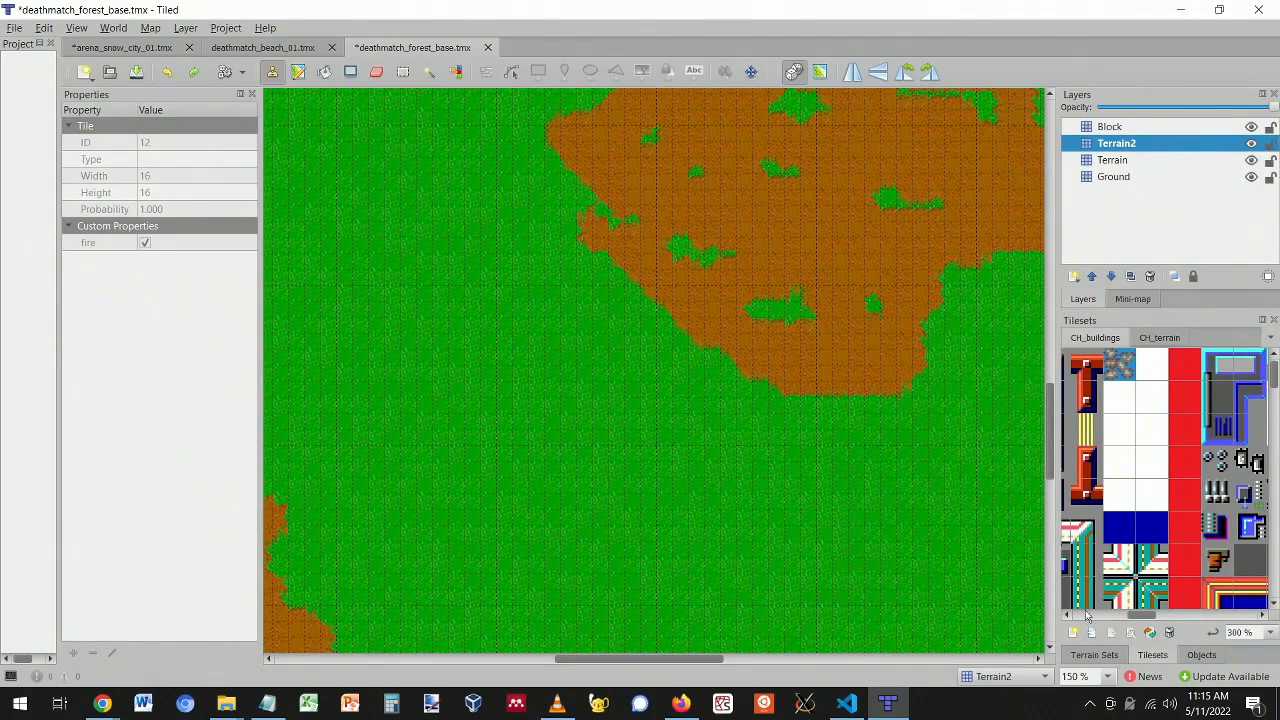
- Pick dark floor tile 99 and bring the large dirt clearing into view
drag(1147, 620, 1106, 605)
ctrl+scroll(1131, 492, down, 2)
scroll(1134, 491, down, 5)
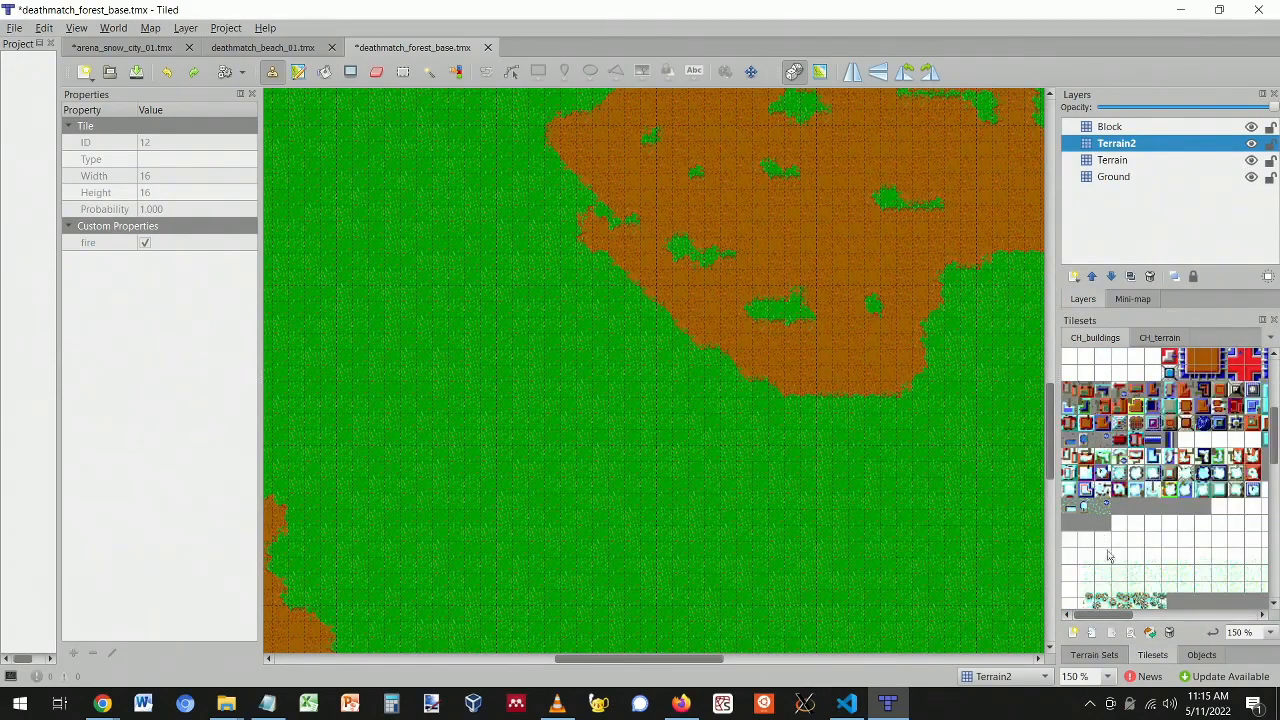
scroll(1100, 555, down, 2)
scroll(1106, 556, up, 2)
scroll(1110, 556, down, 2)
scroll(1113, 553, down, 2)
drag(1115, 615, 1194, 615)
scroll(1124, 458, up, 2)
scroll(1148, 516, up, 3)
click(1204, 391)
scroll(903, 329, up, 1)
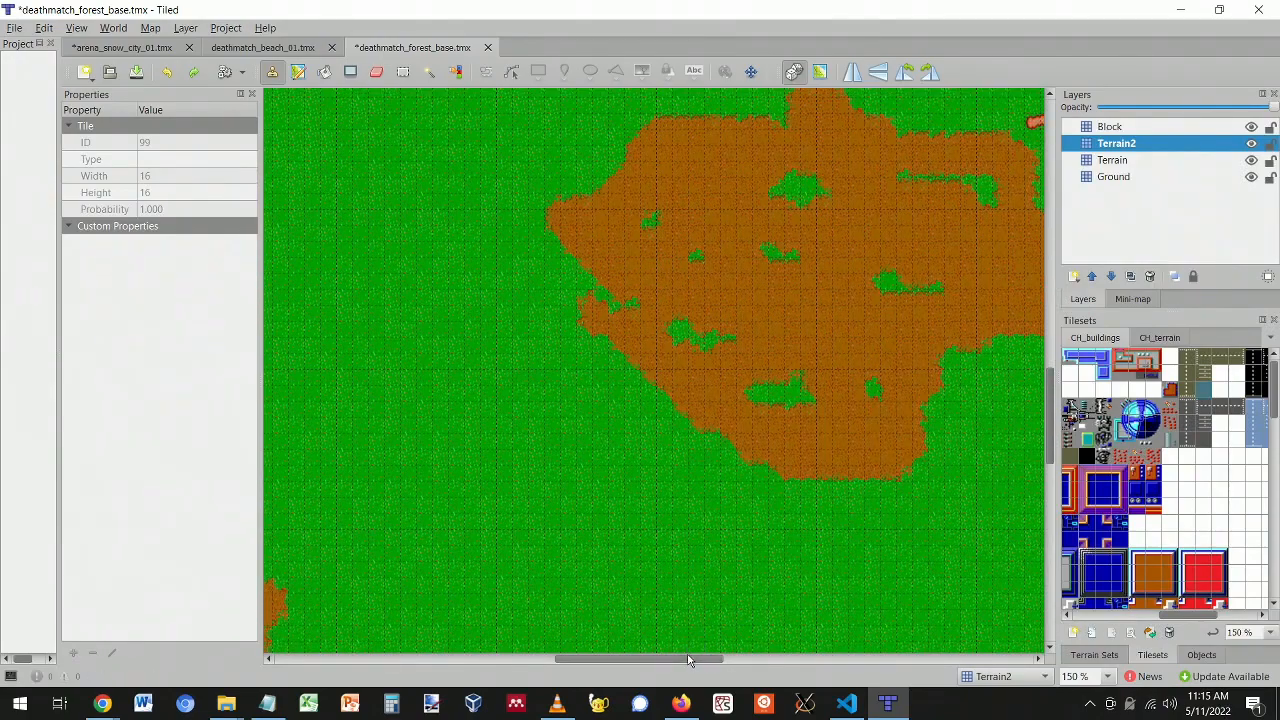
drag(688, 660, 740, 626)
scroll(714, 486, up, 2)
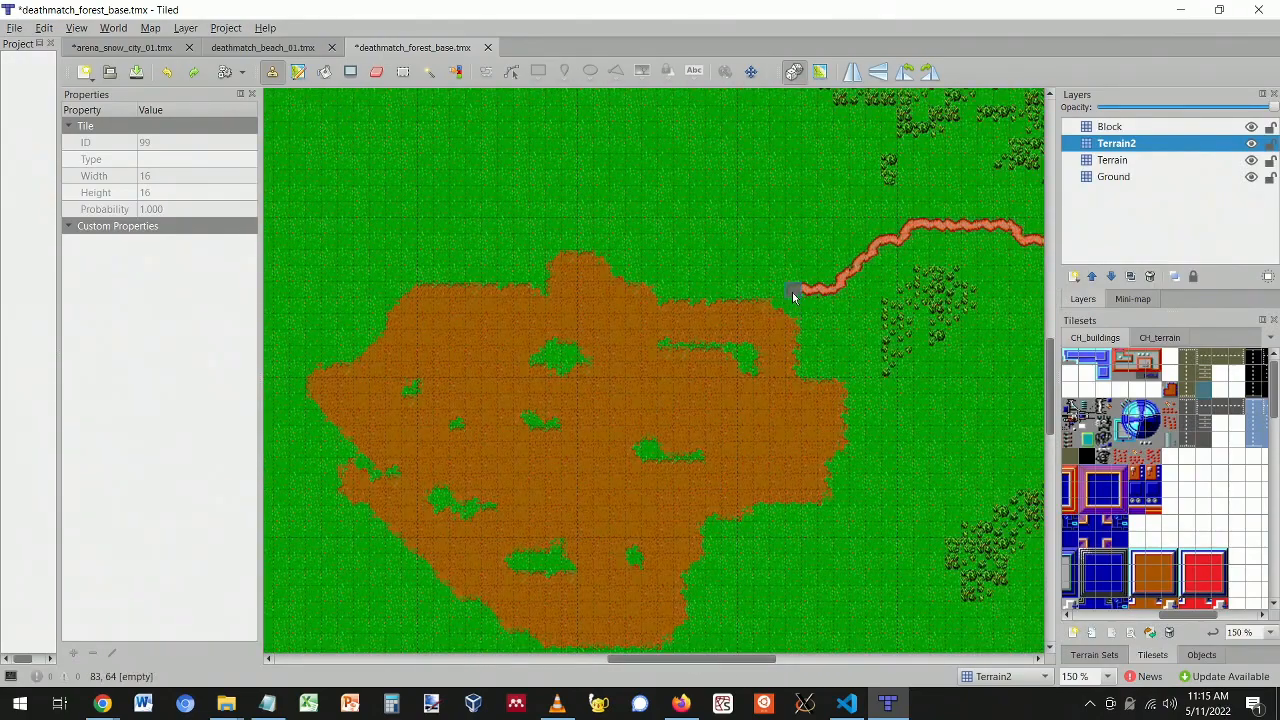
- Add a new tile layer named Base_Ground
click(1073, 277)
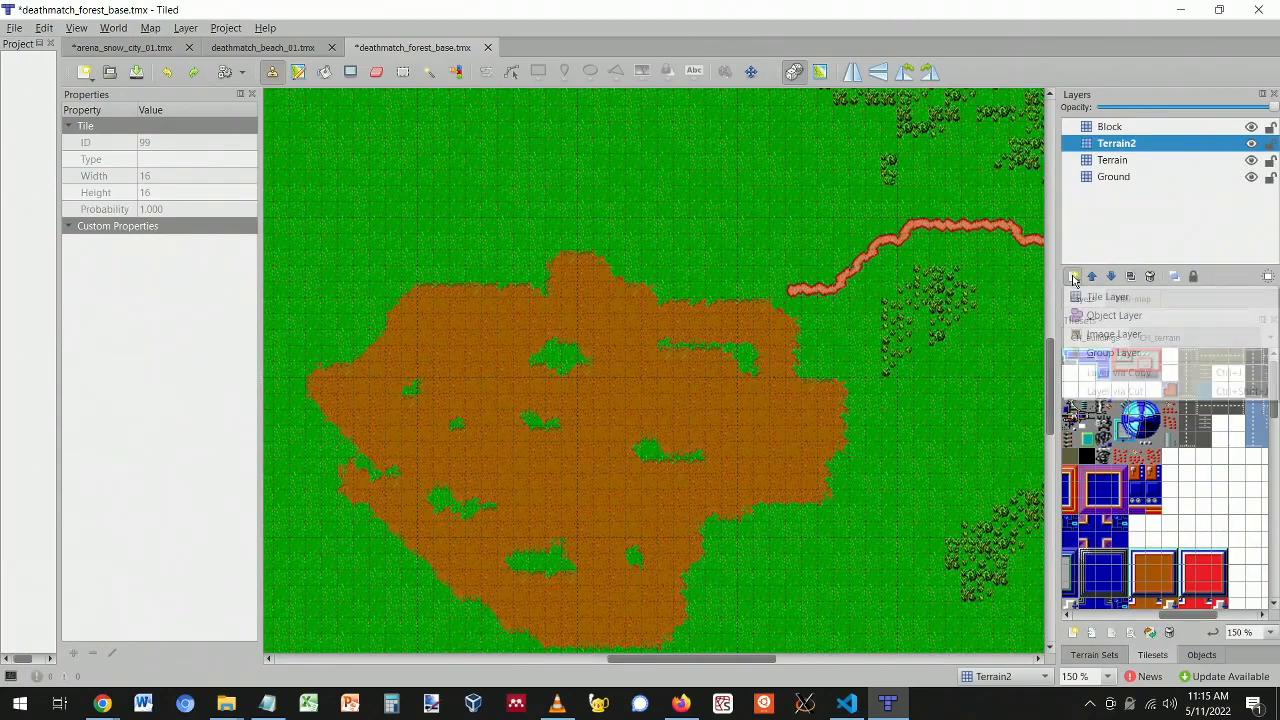
click(1077, 297)
text(B)
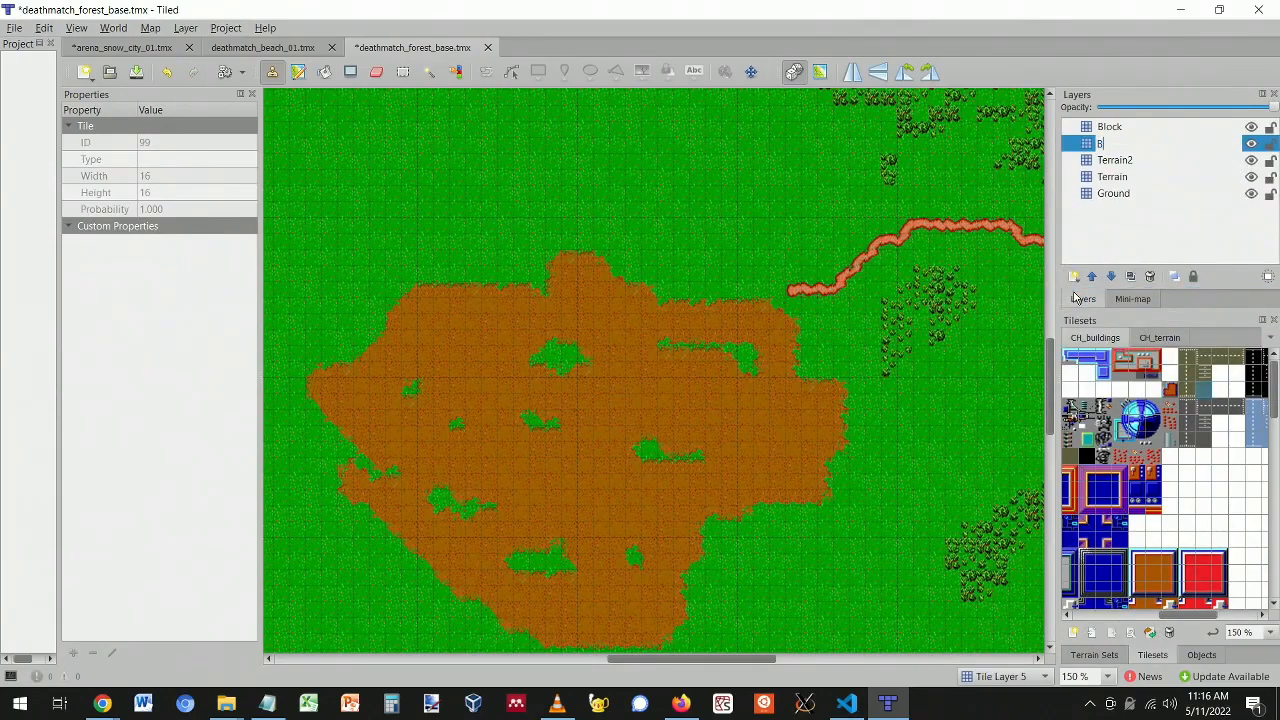
text(ase_Ground)
key(Return)
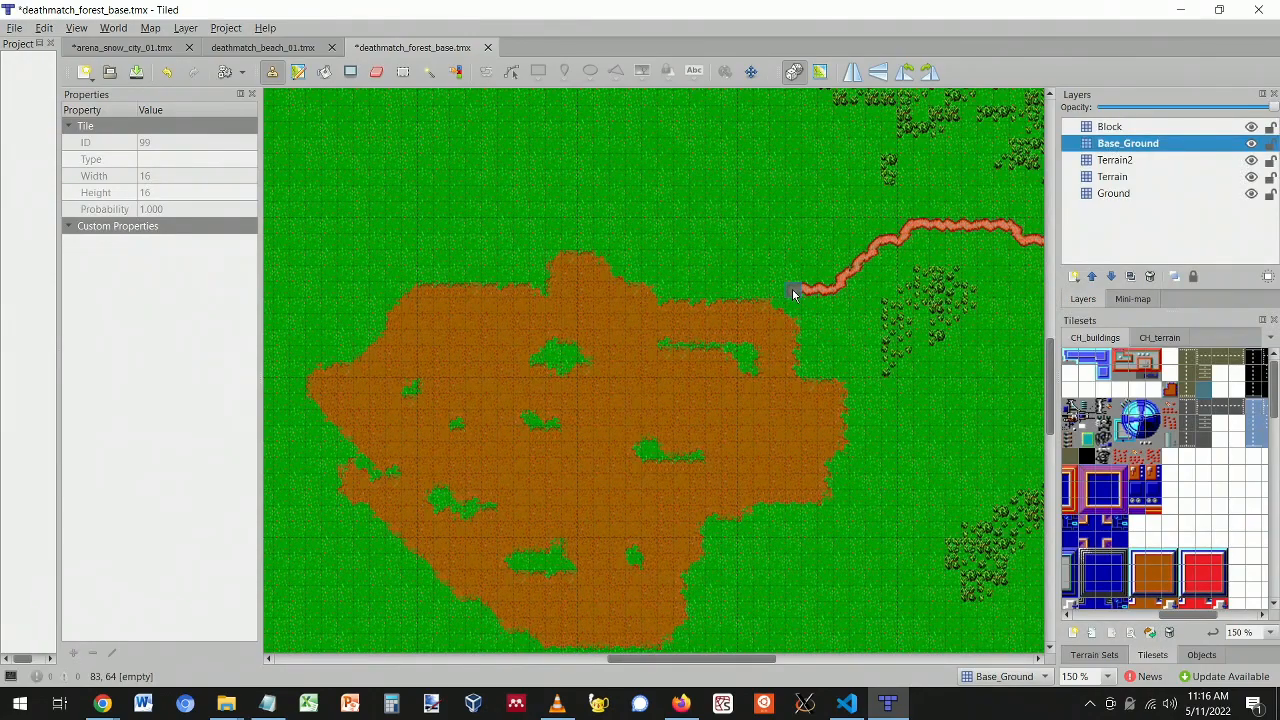
- Outline a large rectangle of dark tile 99 on the clearing and bucket-fill its interior
mouse_move(794, 293)
mouse_down()
mouse_move(794, 550)
mouse_move(393, 553)
mouse_move(376, 299)
mouse_move(783, 288)
mouse_move(795, 243)
mouse_move(376, 242)
mouse_up()
drag(377, 243, 374, 287)
click(324, 71)
click(490, 258)
click(601, 404)
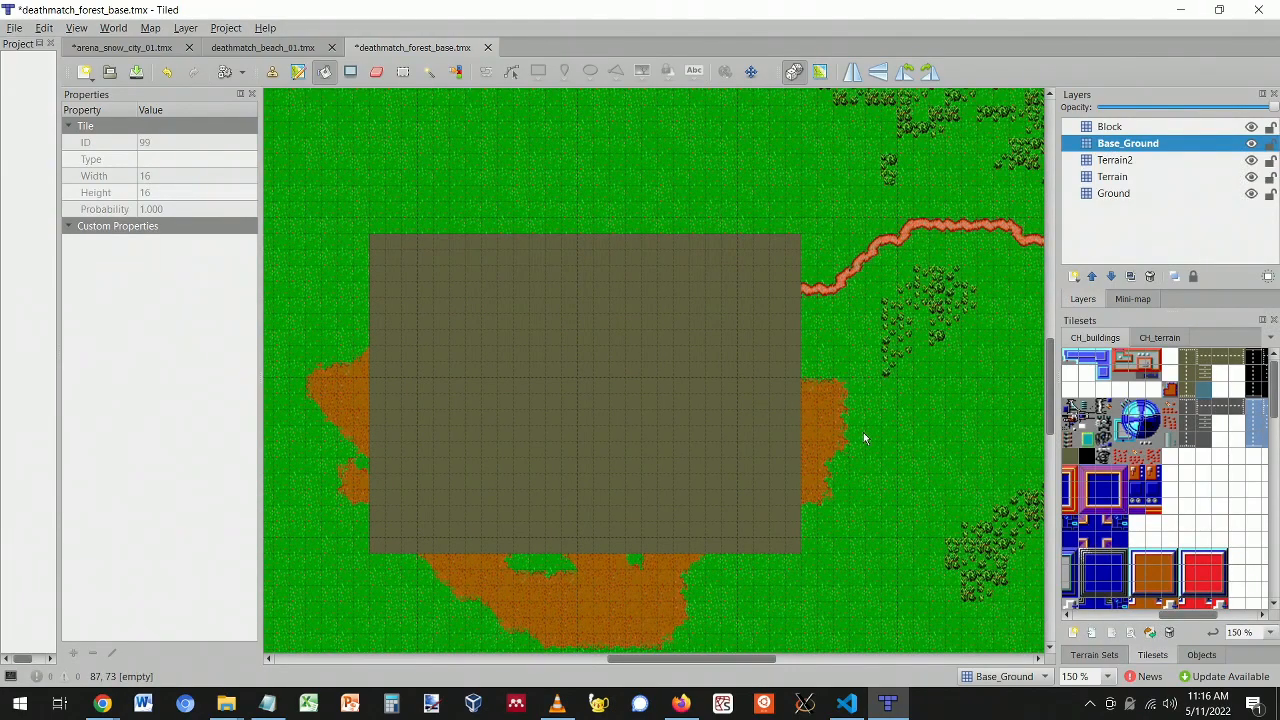
- Add a new tile layer named Base_Buildings
click(1074, 277)
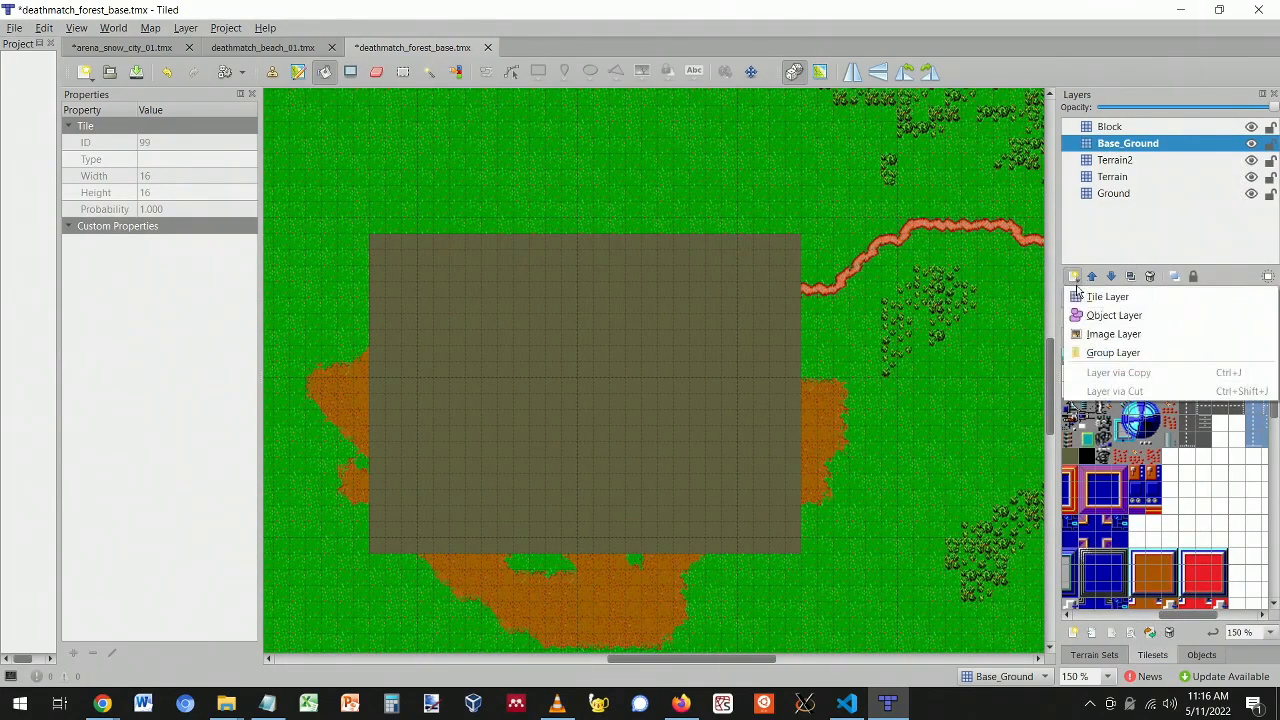
click(1082, 301)
text(Bas)
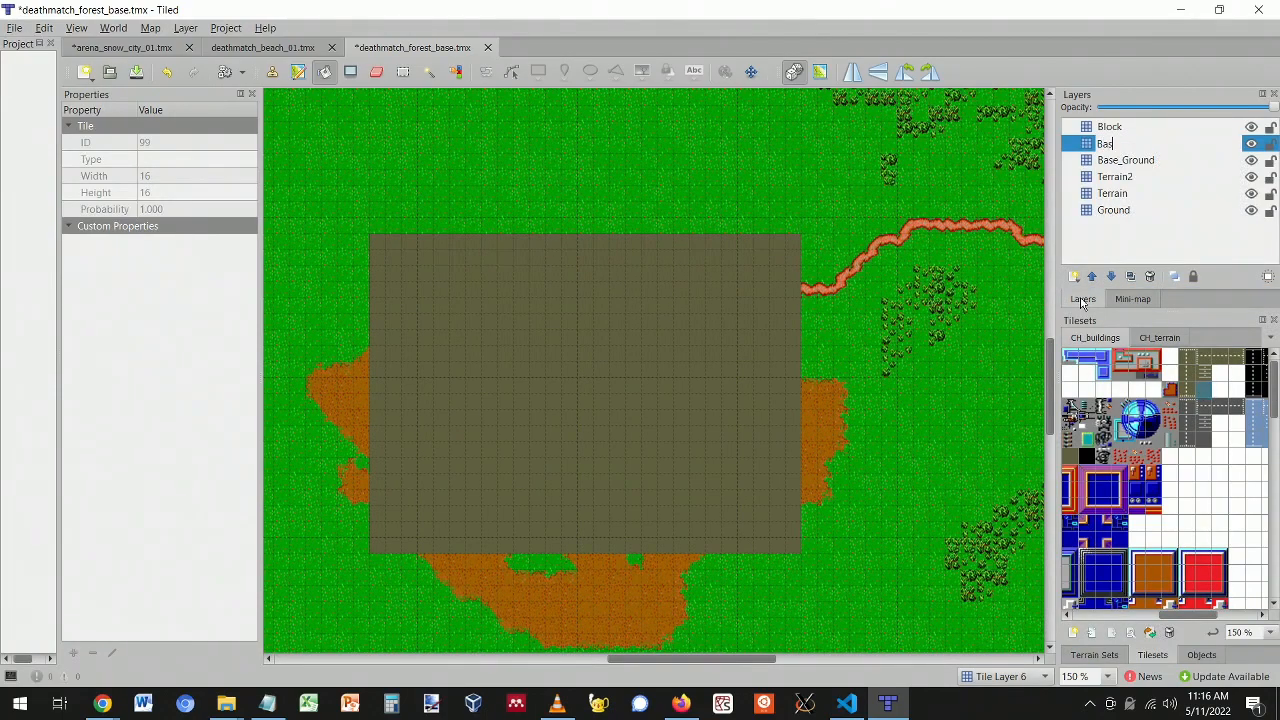
text(e_Buildings)
key(Return)
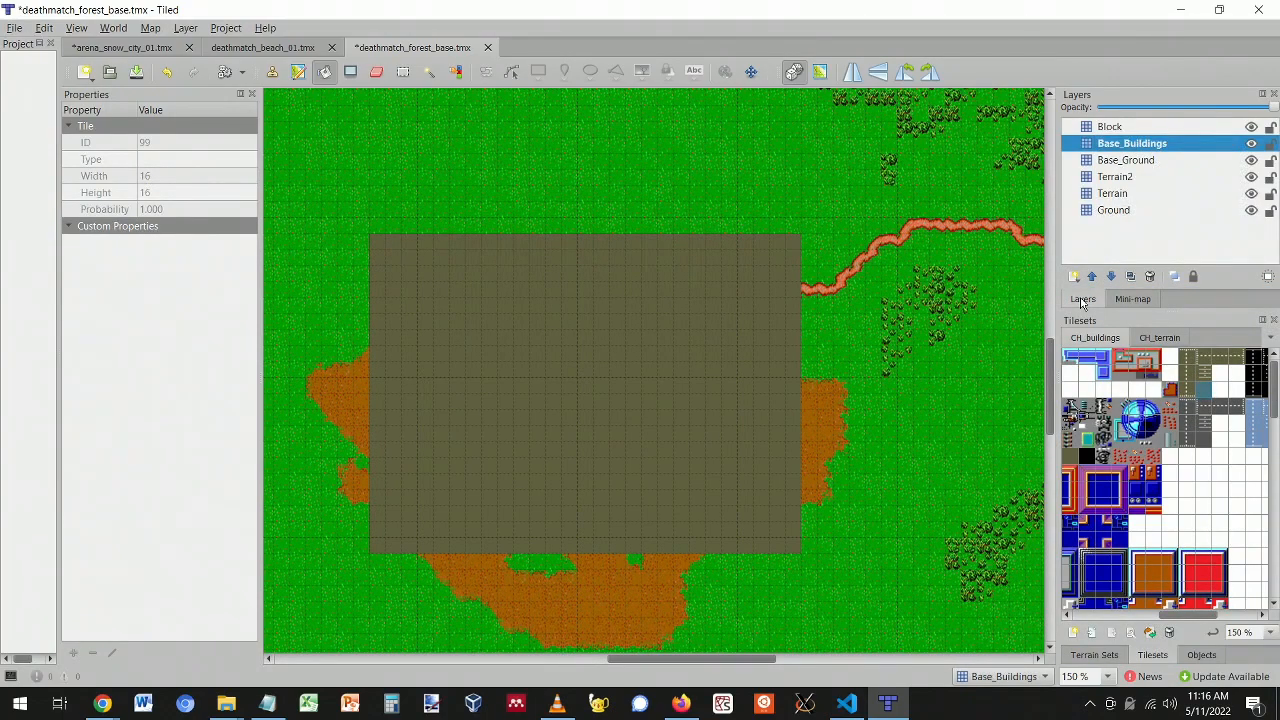
- Select the blue dome tiles in CH_buildings and stamp two domes near the base's top
click(1126, 407)
drag(1126, 407, 1154, 440)
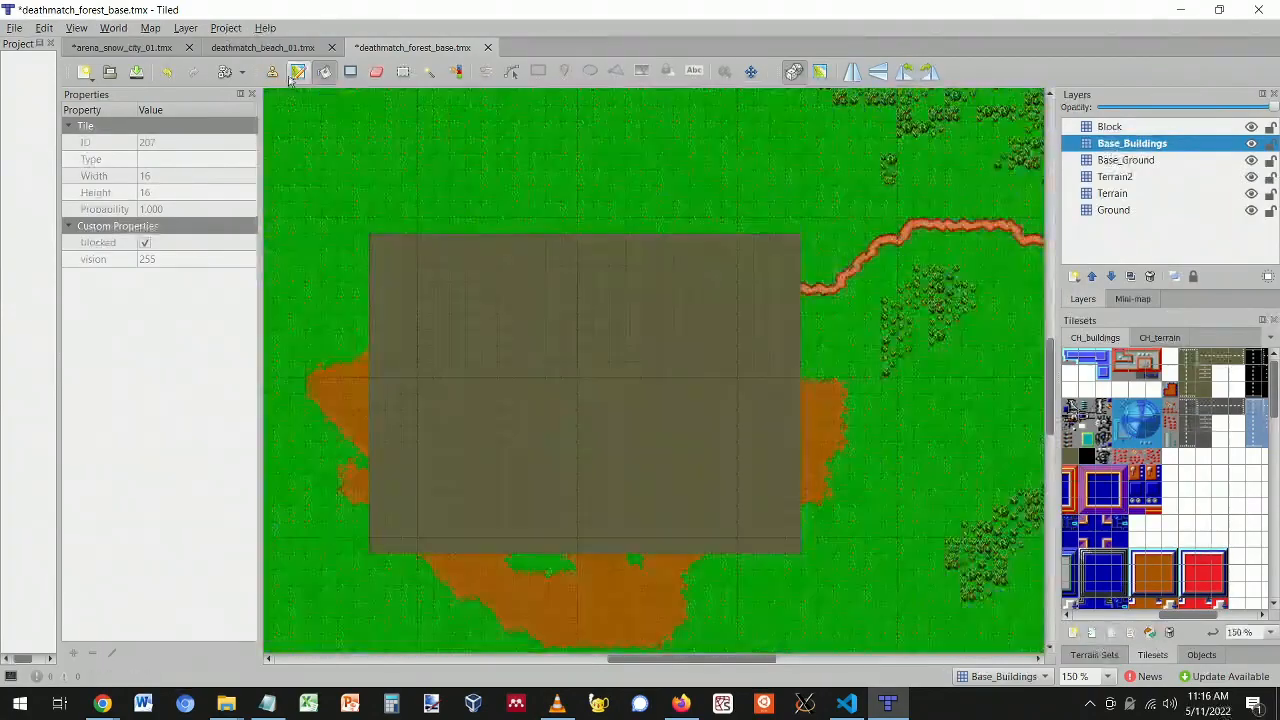
click(272, 72)
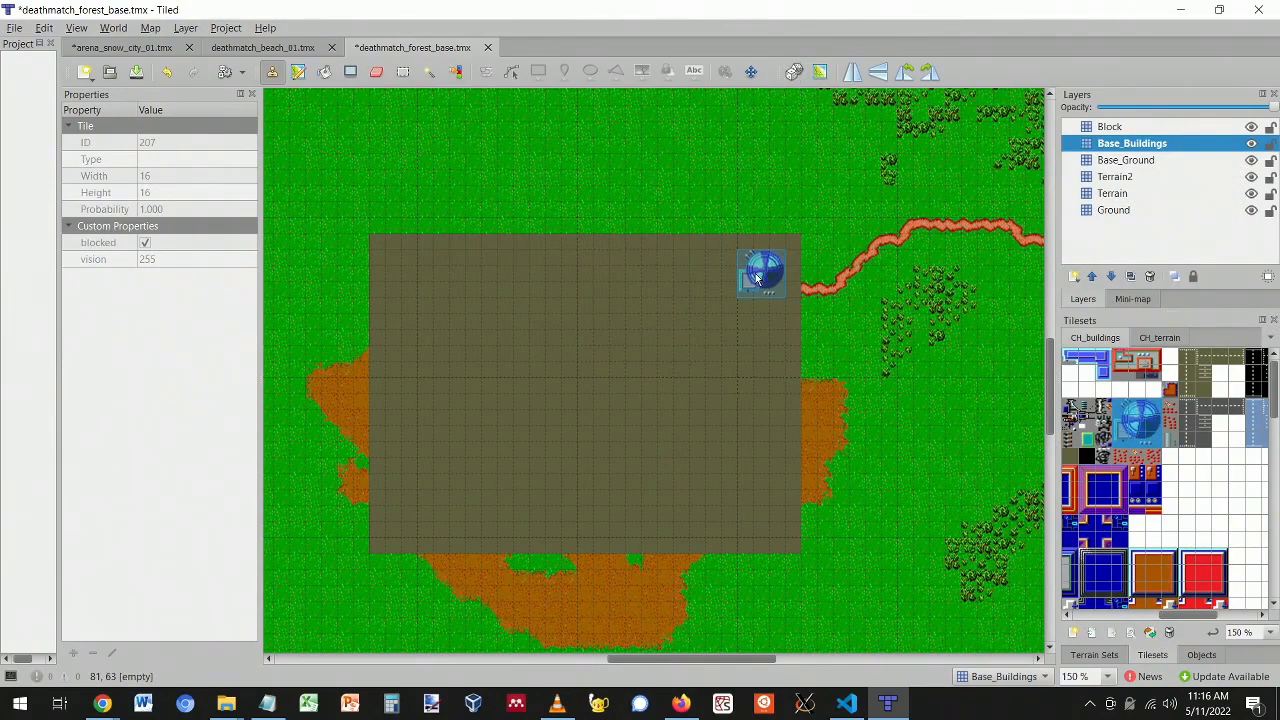
click(731, 297)
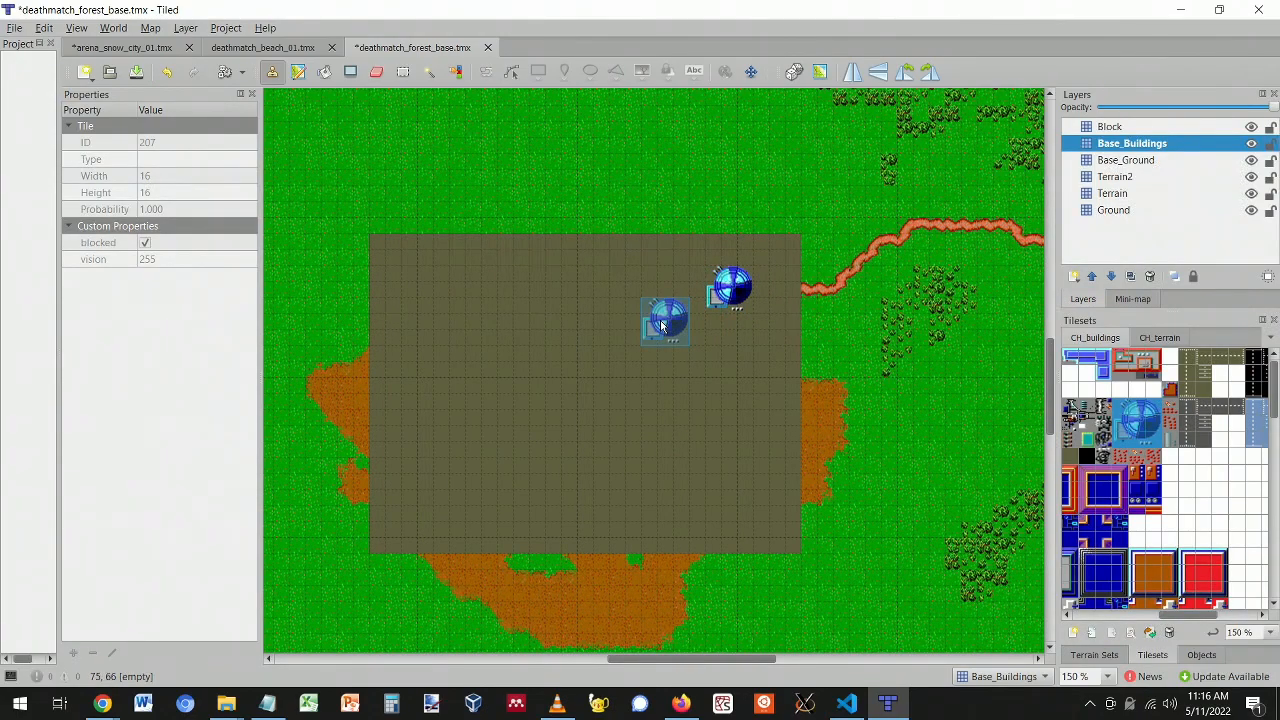
click(662, 308)
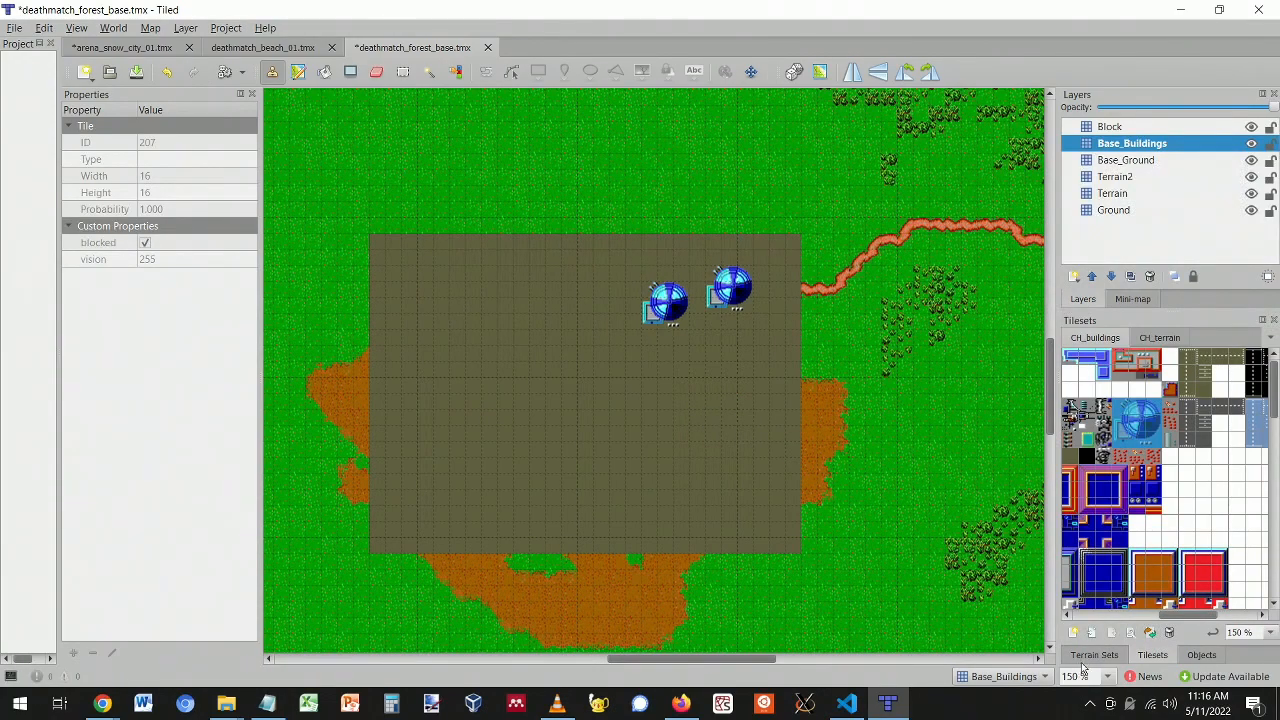
click(1092, 655)
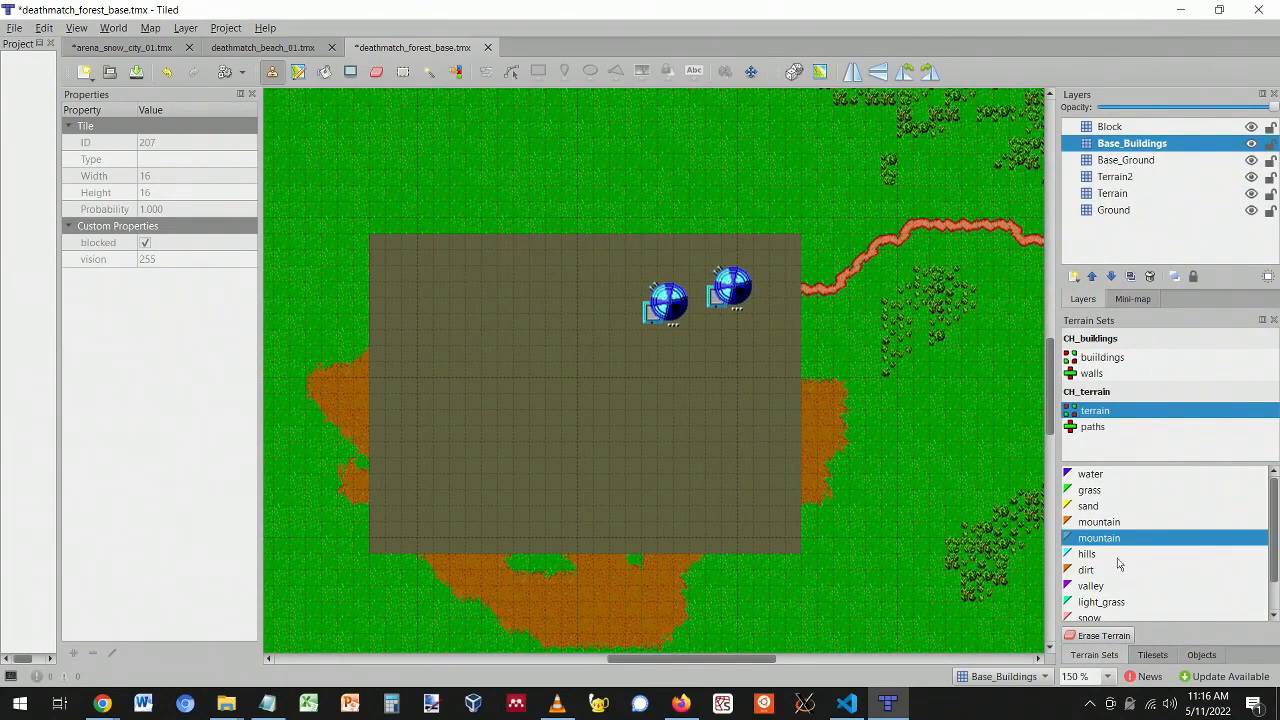
- Browse the buildings and walls terrain sets and their wall and road terrains, settling on grey_wall
click(1095, 360)
click(1093, 374)
click(1095, 363)
click(1096, 374)
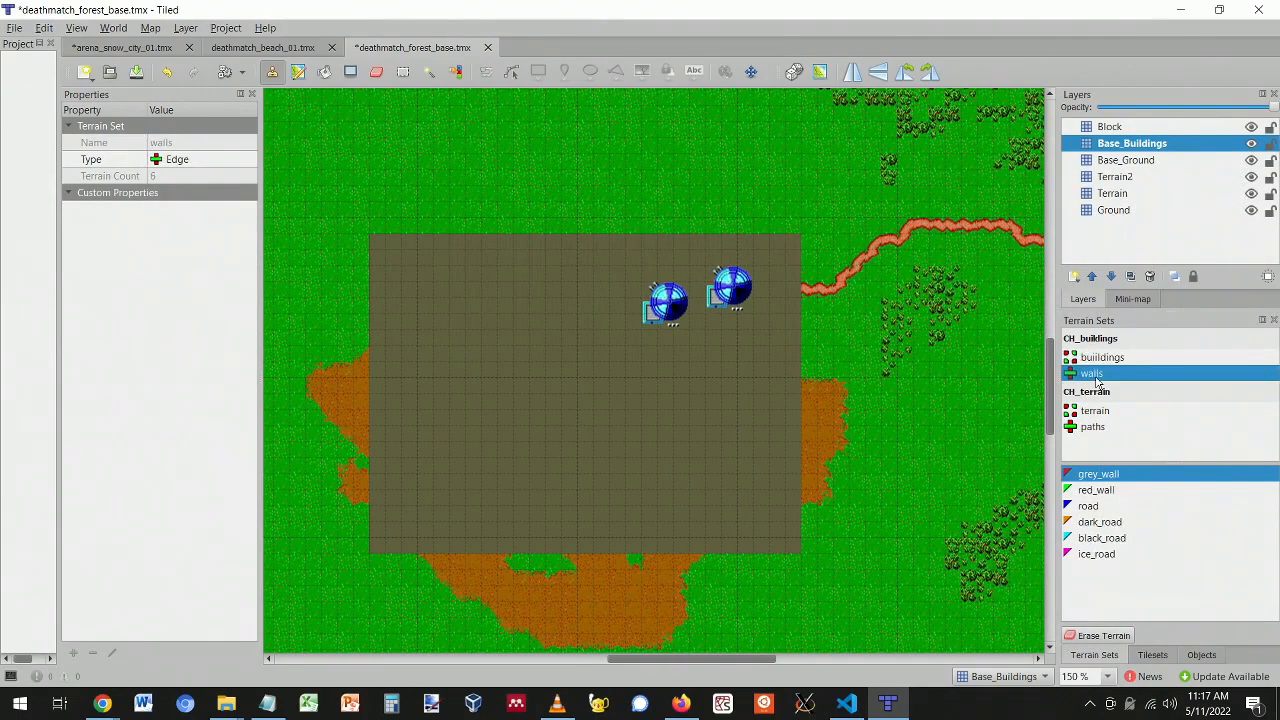
click(1110, 360)
click(1100, 376)
click(1096, 476)
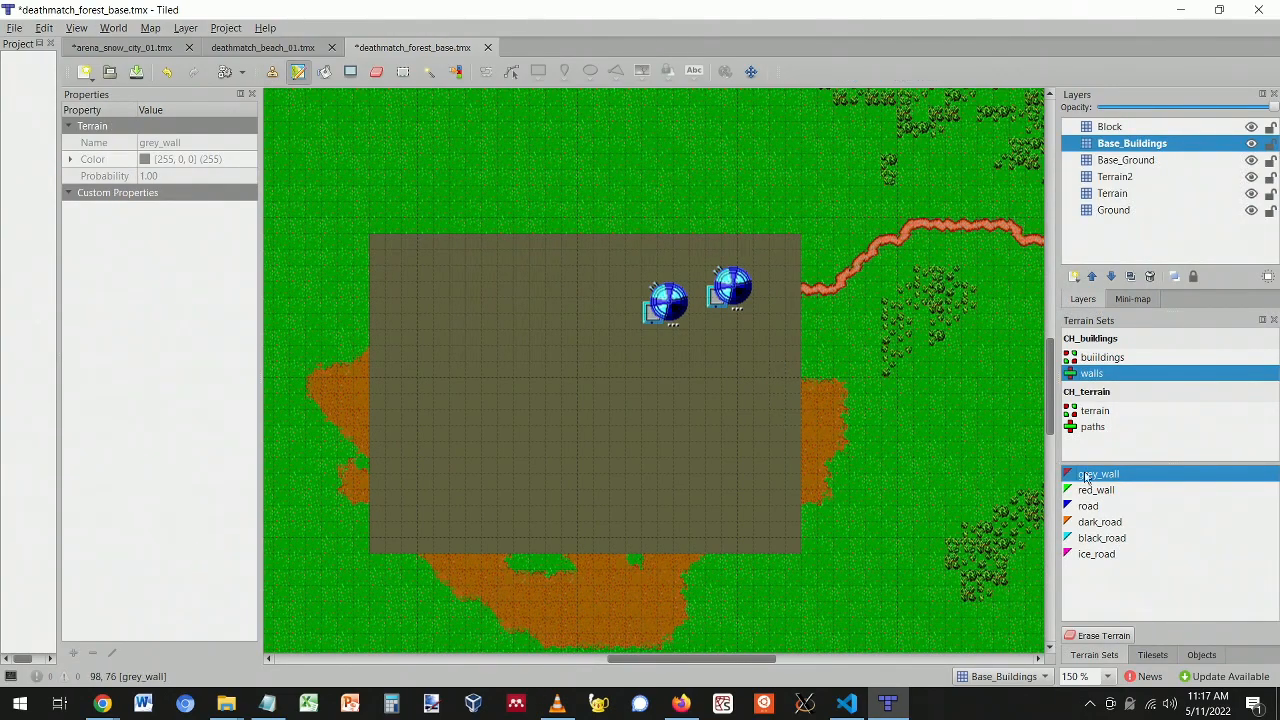
click(1090, 492)
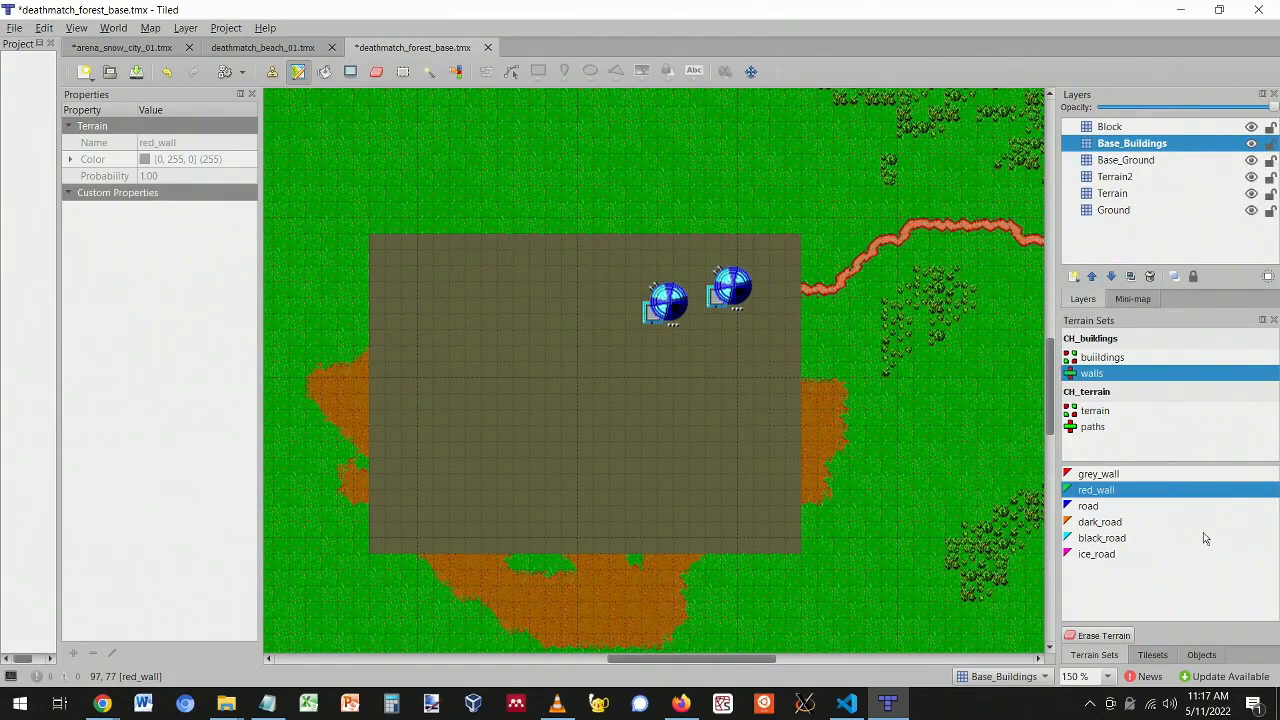
click(1112, 508)
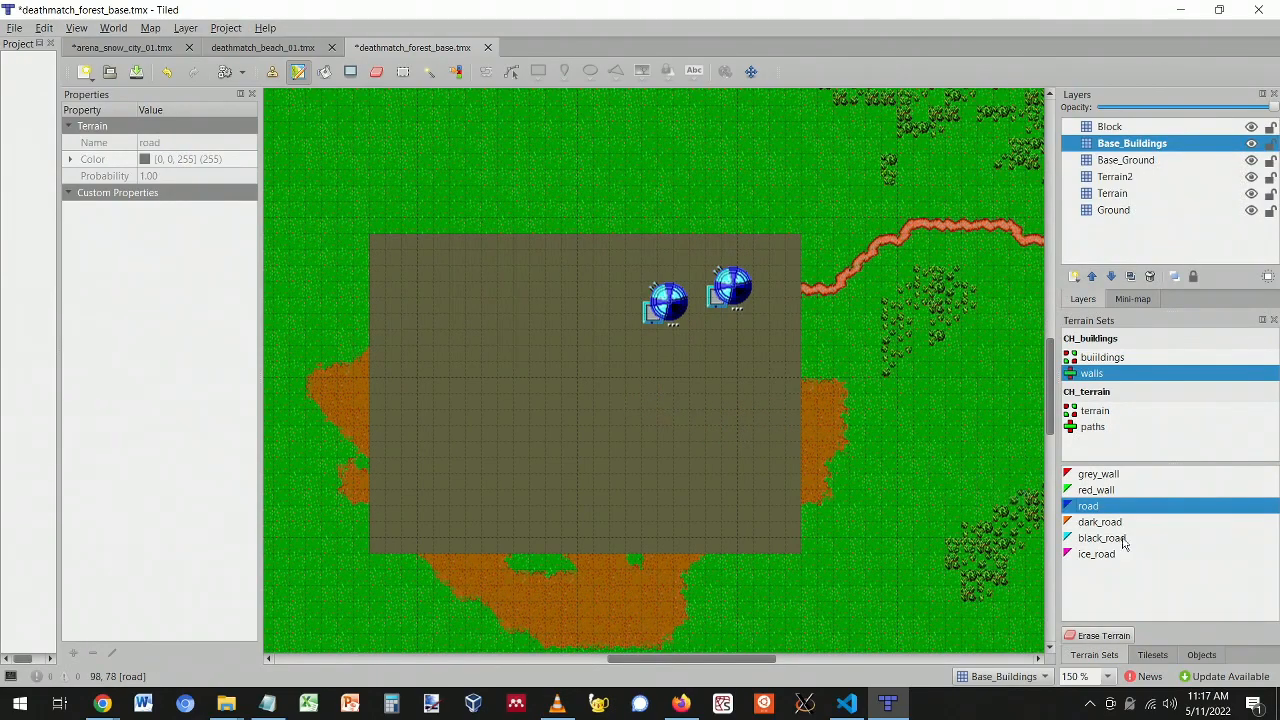
click(1112, 523)
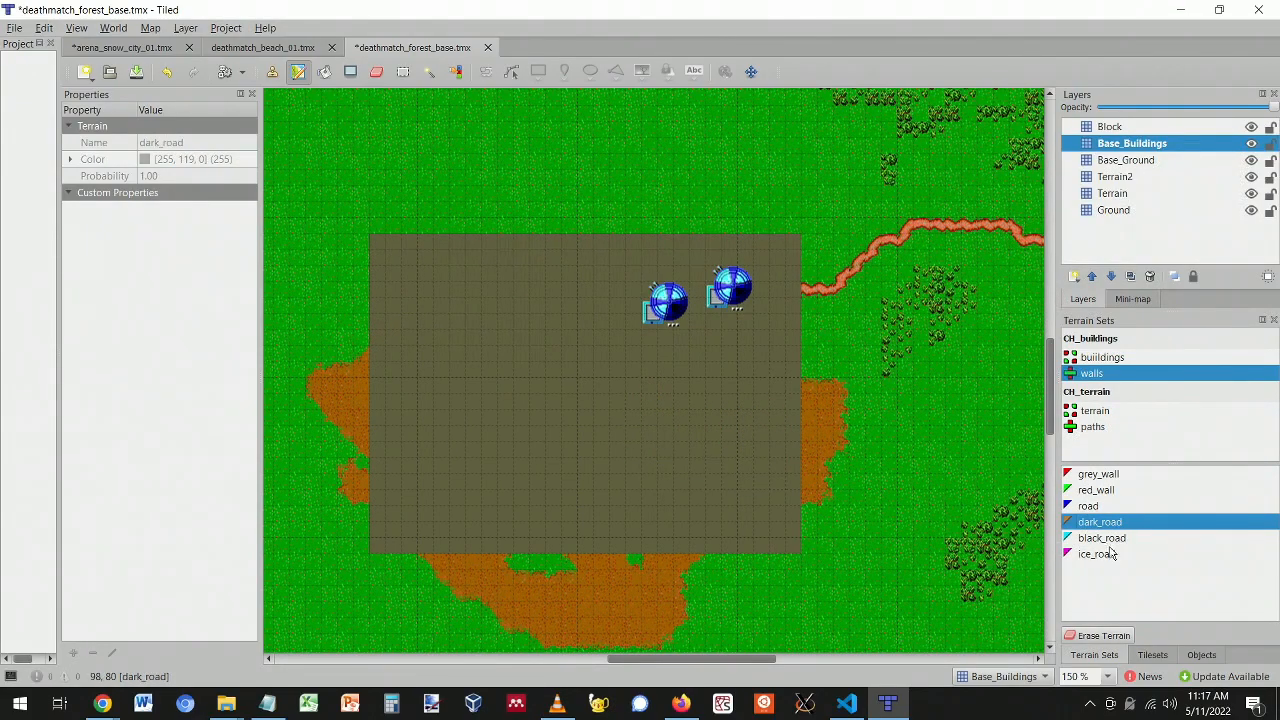
click(1108, 552)
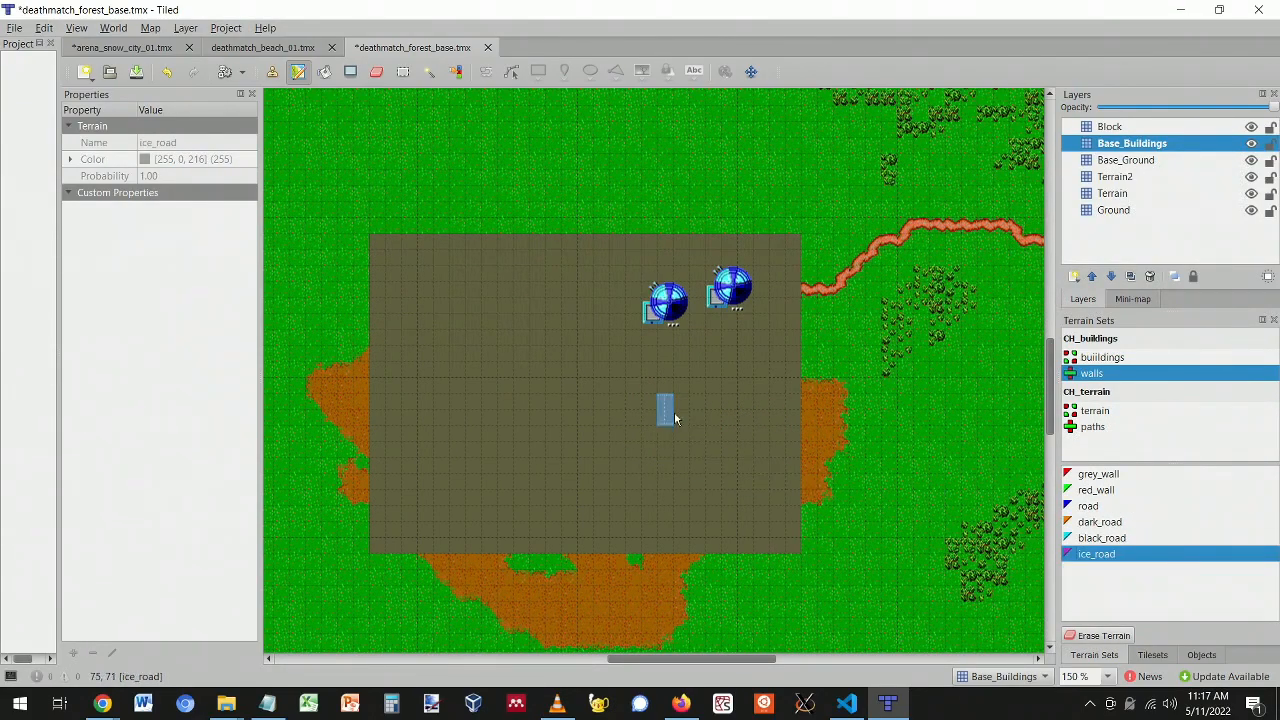
click(1092, 477)
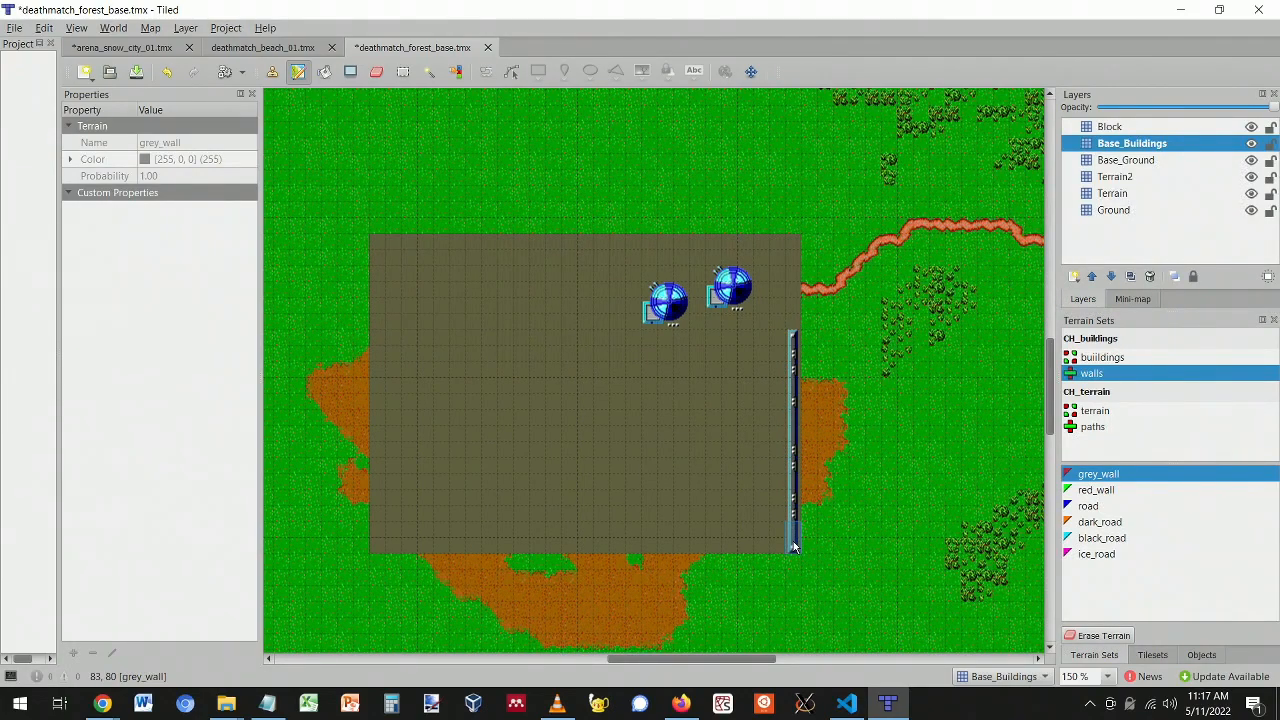
- Paint grey wall along the base's bottom edge, undoing the stray strokes toward the left
drag(789, 549, 600, 546)
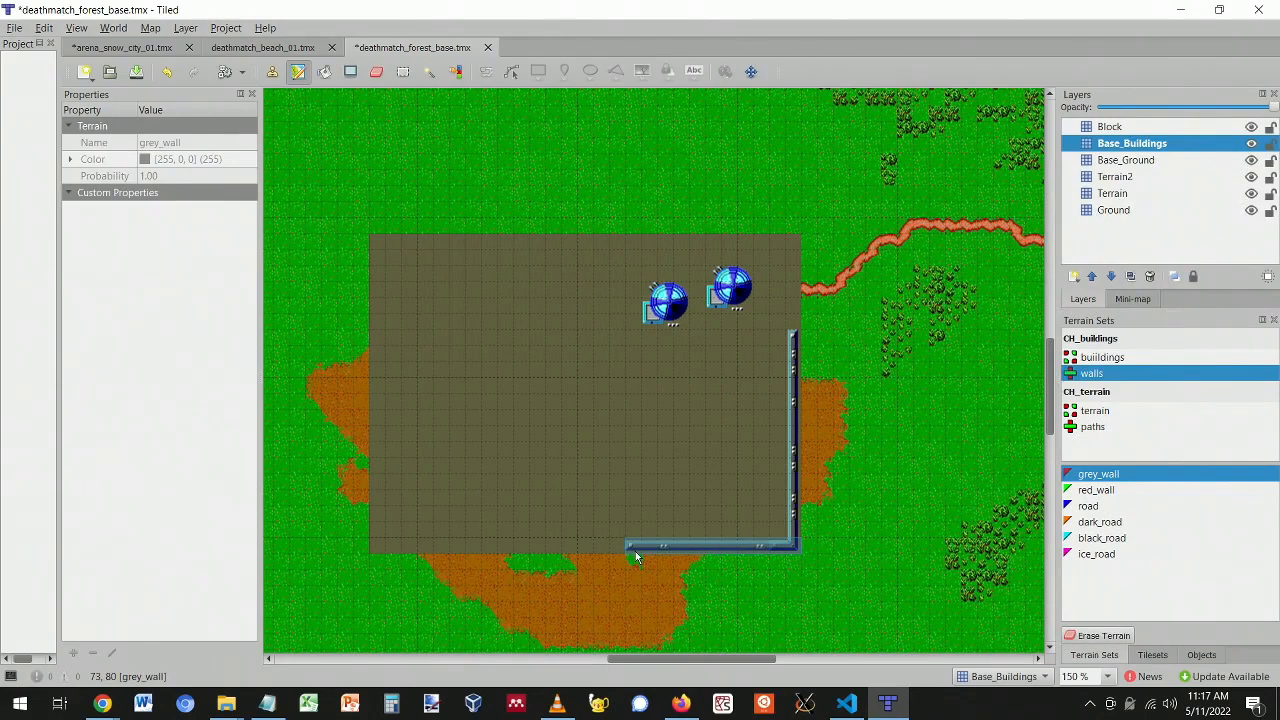
drag(532, 548, 548, 553)
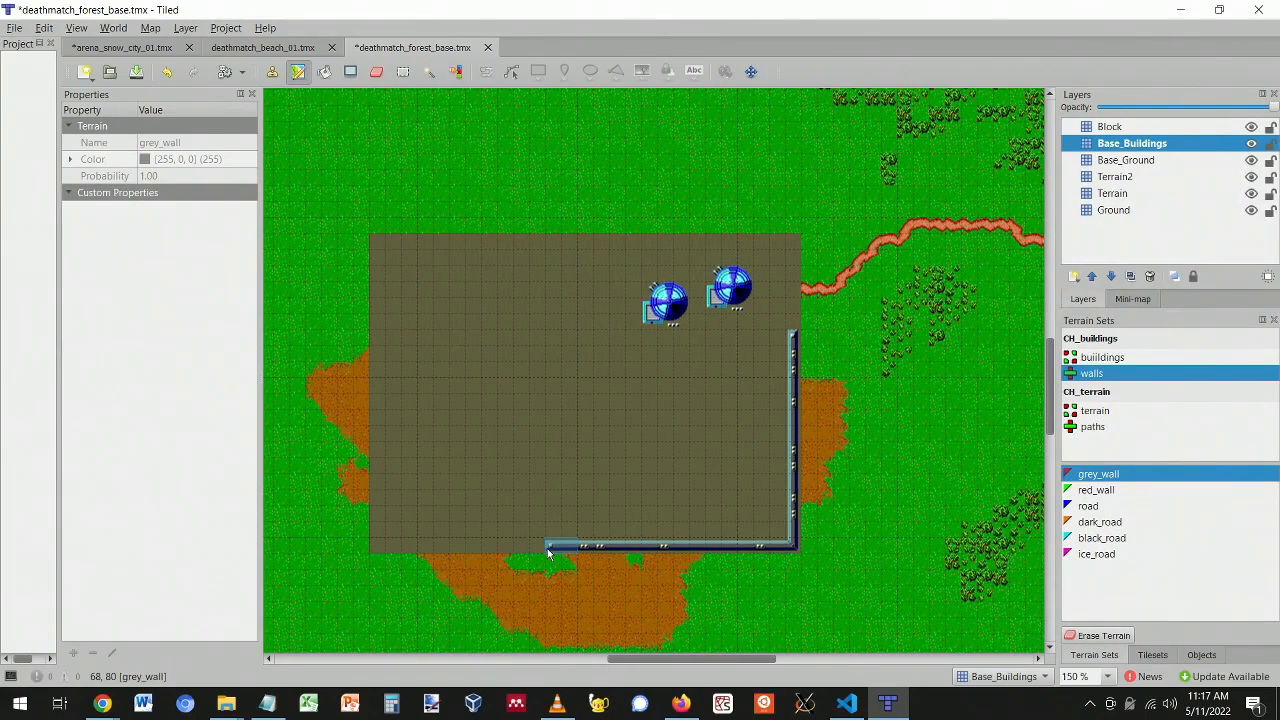
key(ctrl+z)
mouse_move(542, 553)
mouse_down()
mouse_move(374, 552)
mouse_move(378, 242)
mouse_move(442, 241)
mouse_up()
key(ctrl+z)
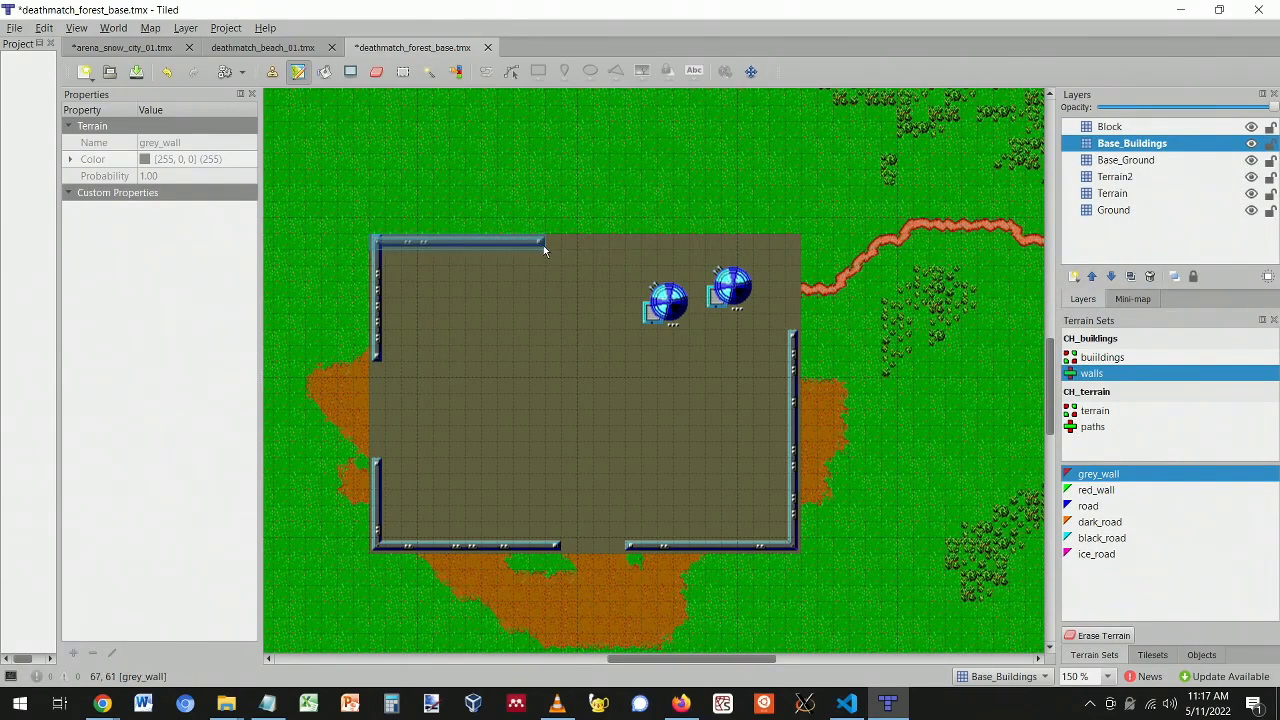
- Add grey wall sections along the top edge and rectangle-select the two blue domes
click(540, 240)
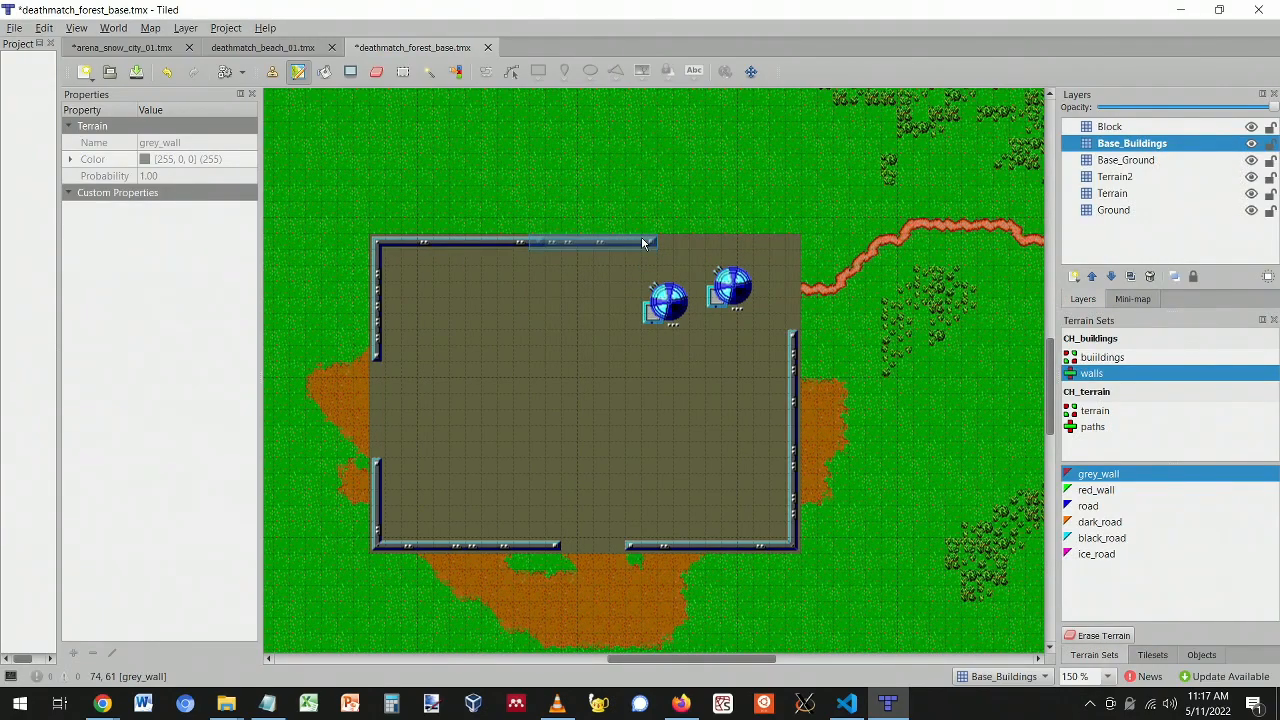
click(788, 235)
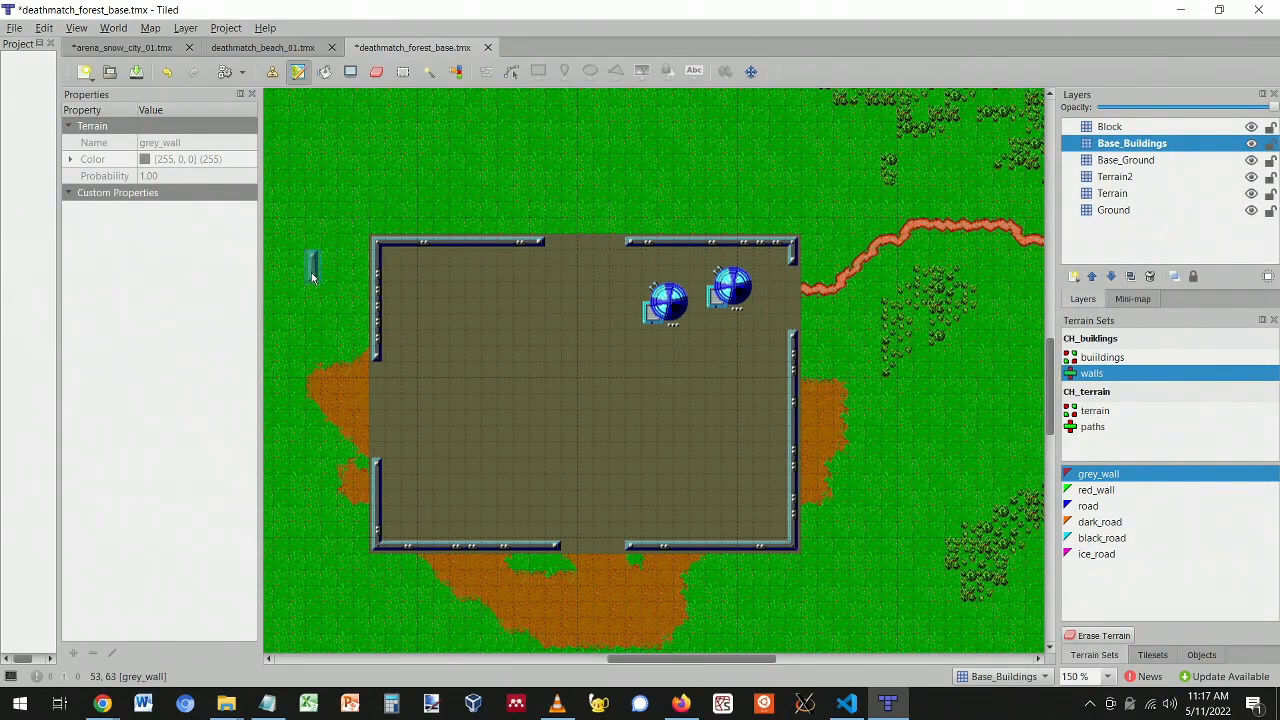
right_click(587, 395)
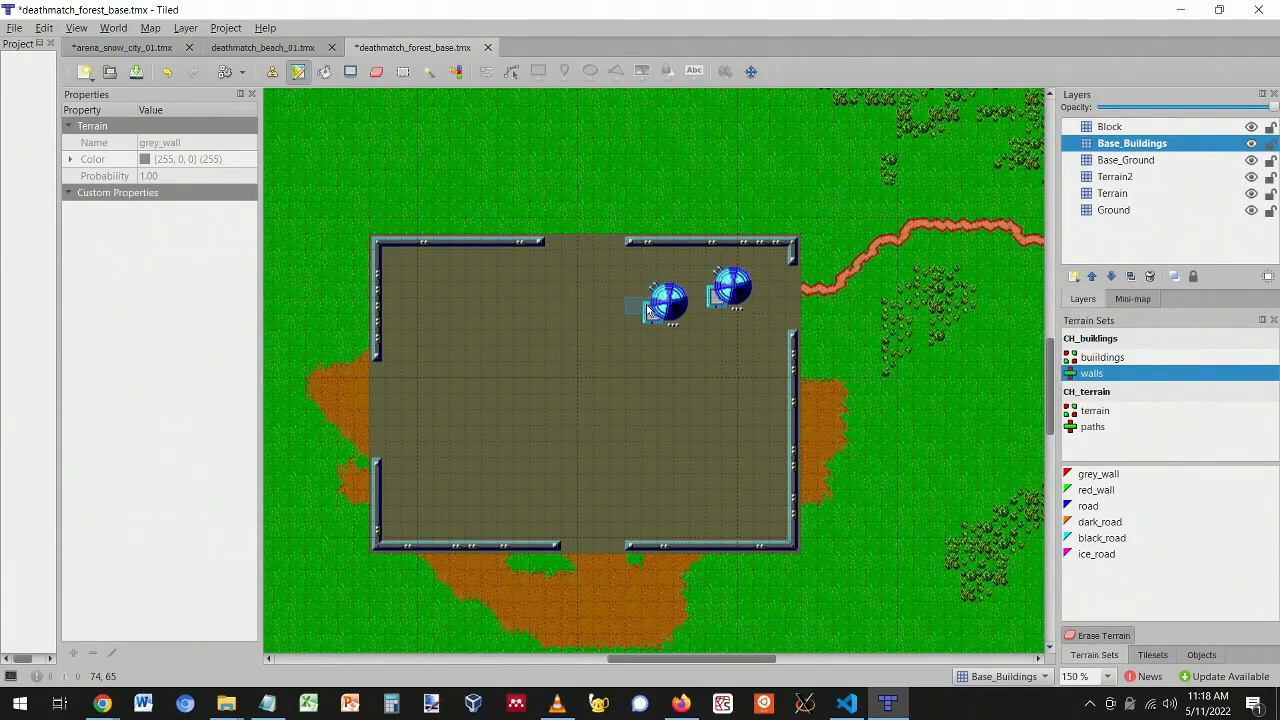
click(403, 71)
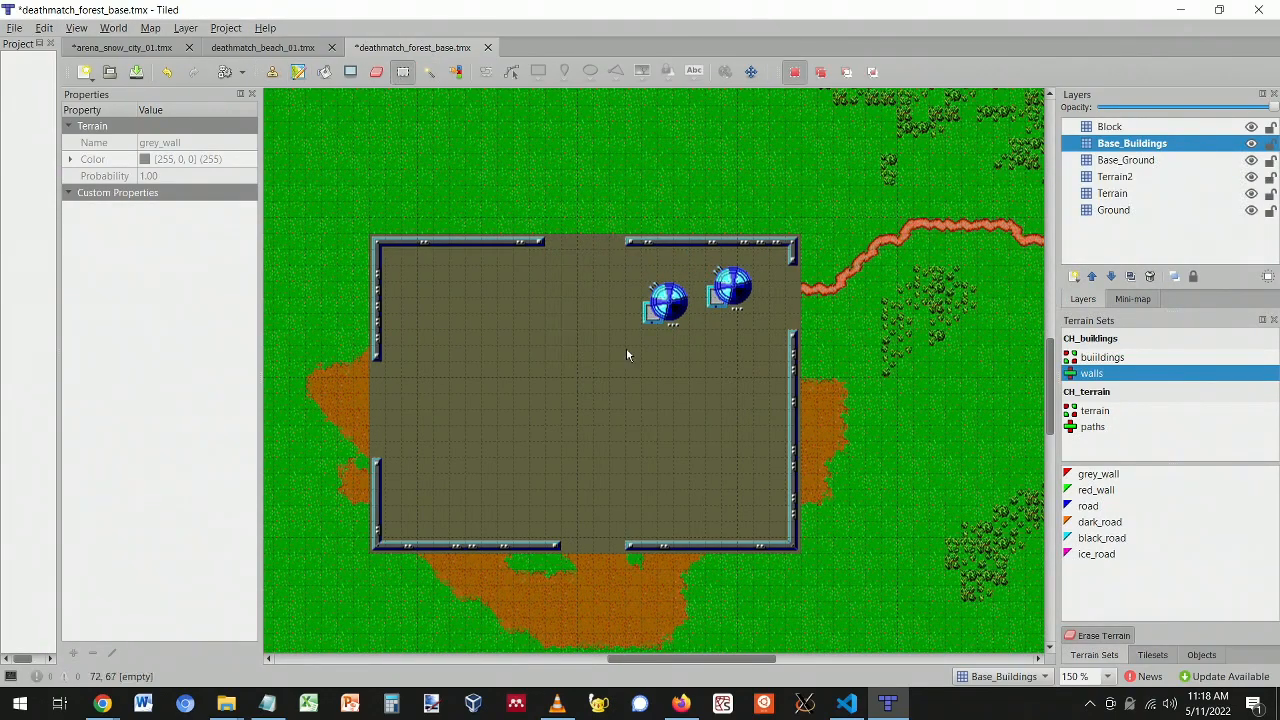
drag(624, 252, 764, 361)
- Cut the two blue domes and paste them near the base's lower-right corner
key(ctrl+x)
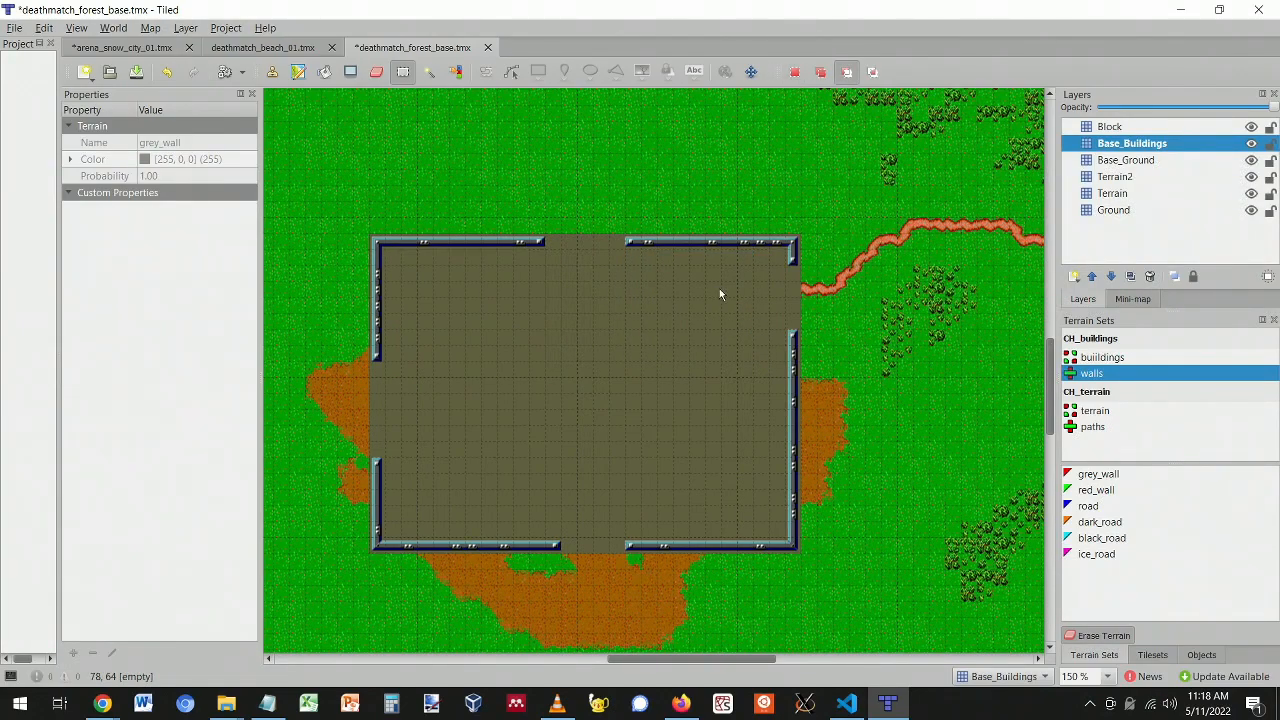
key(ctrl+v)
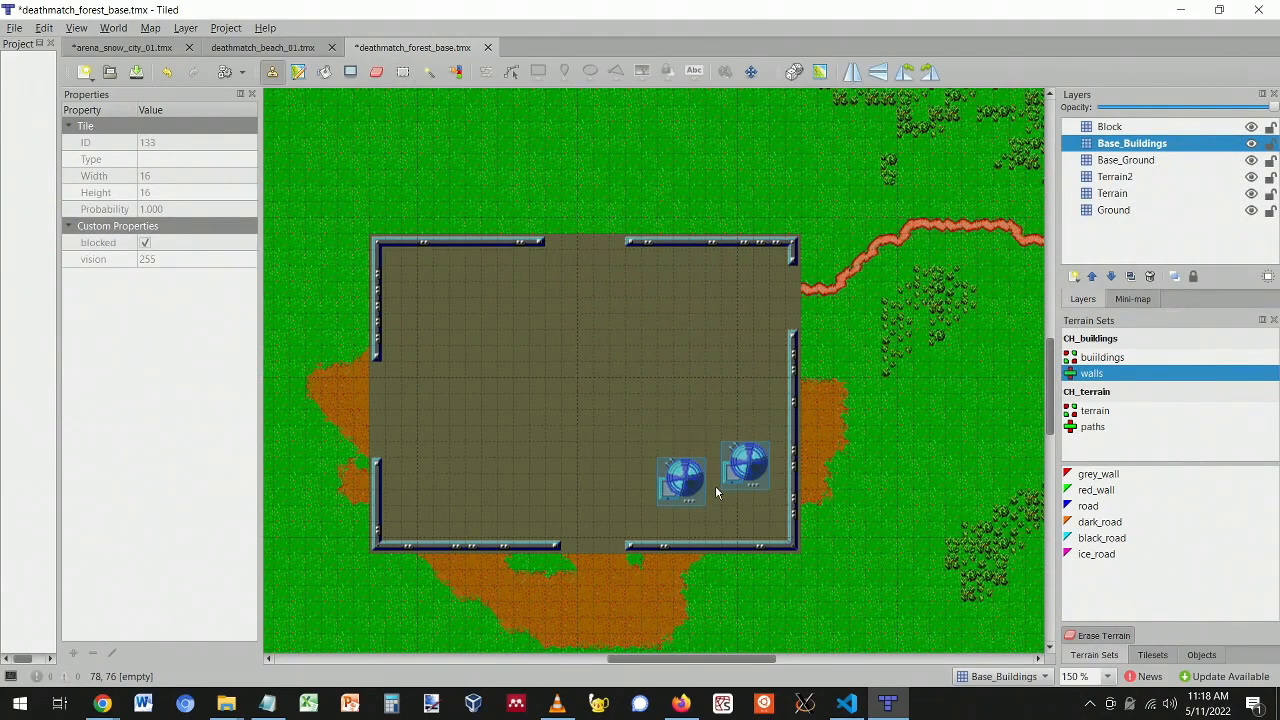
click(712, 510)
right_click(663, 349)
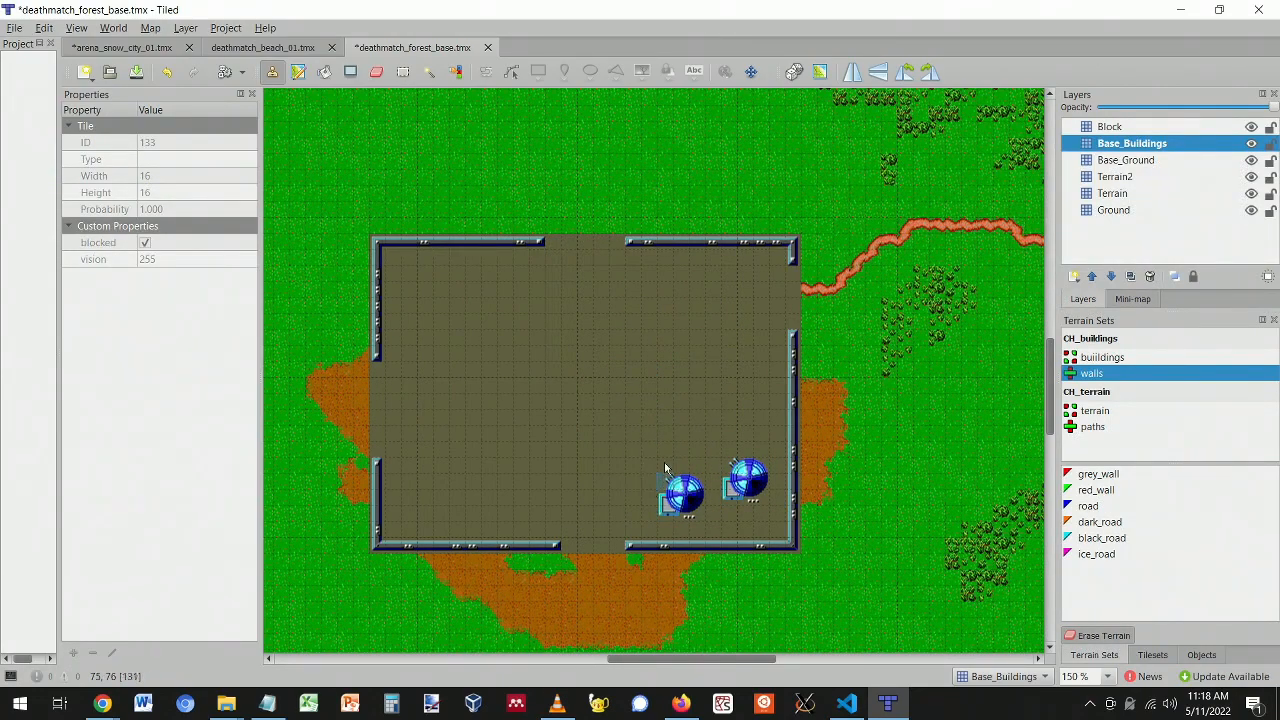
- Pick a blue building tile from the CH_buildings tileset
click(1153, 655)
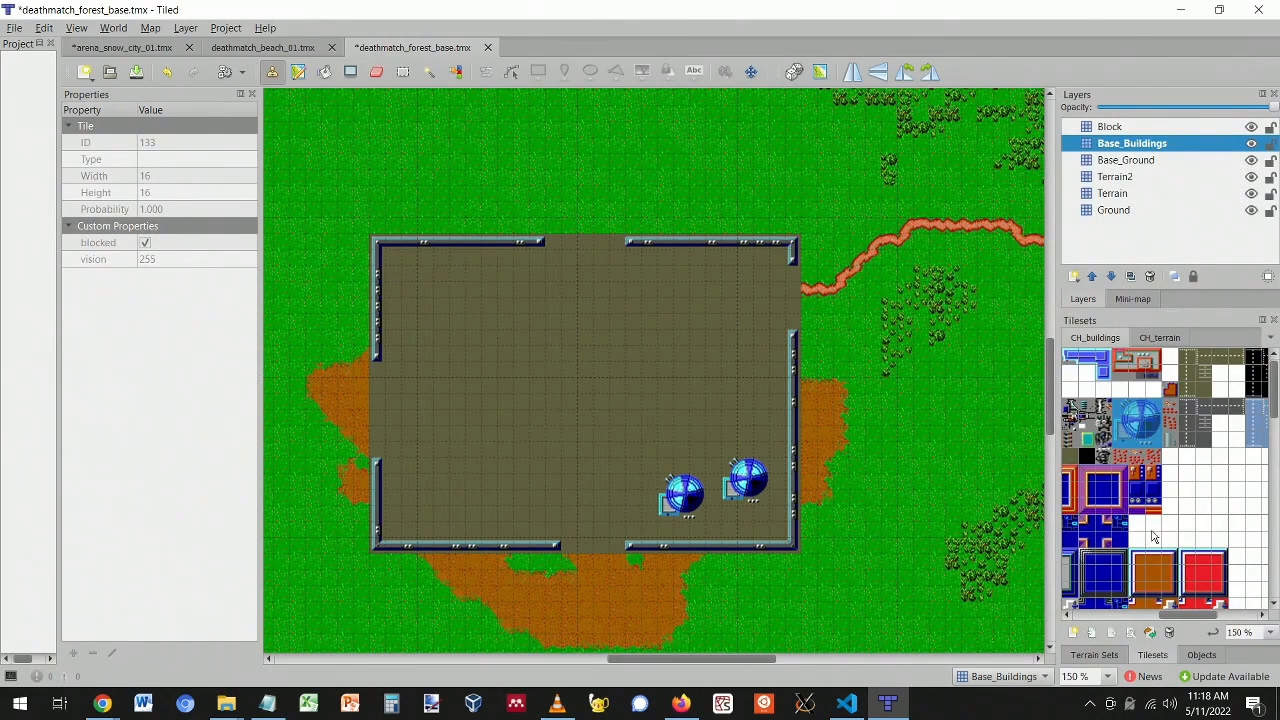
drag(1215, 614, 1165, 614)
click(1166, 490)
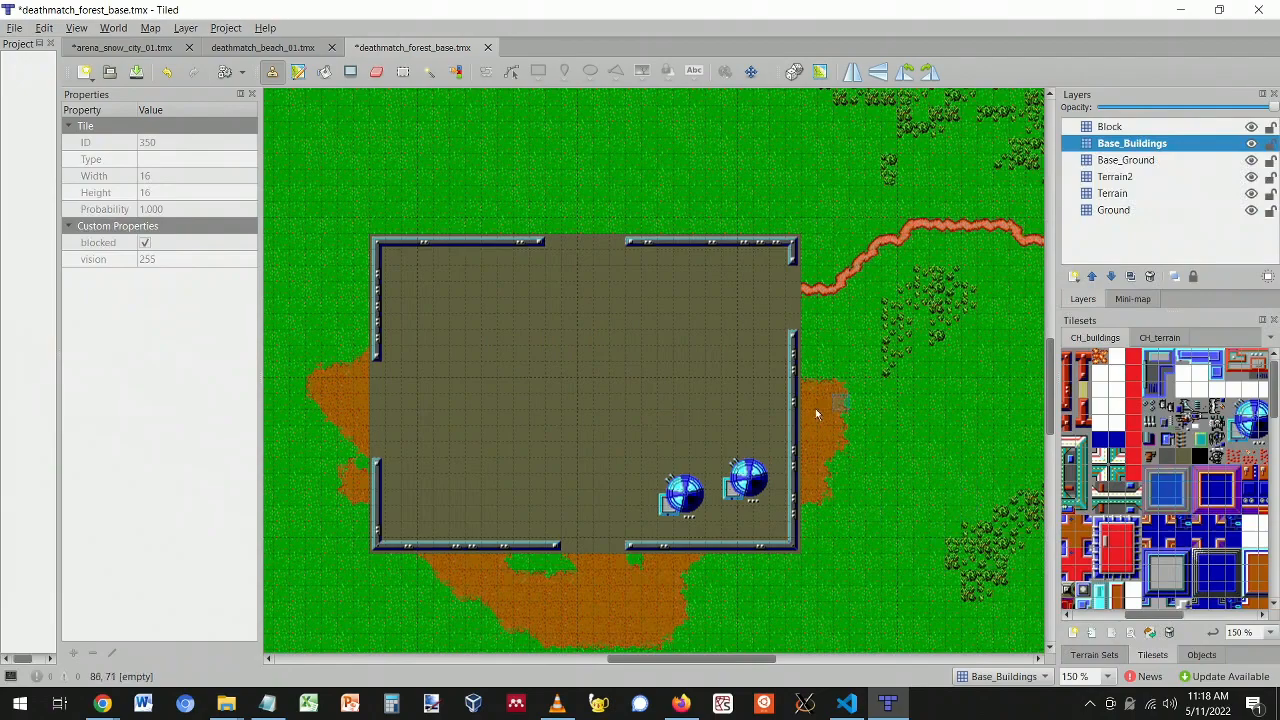
click(1096, 655)
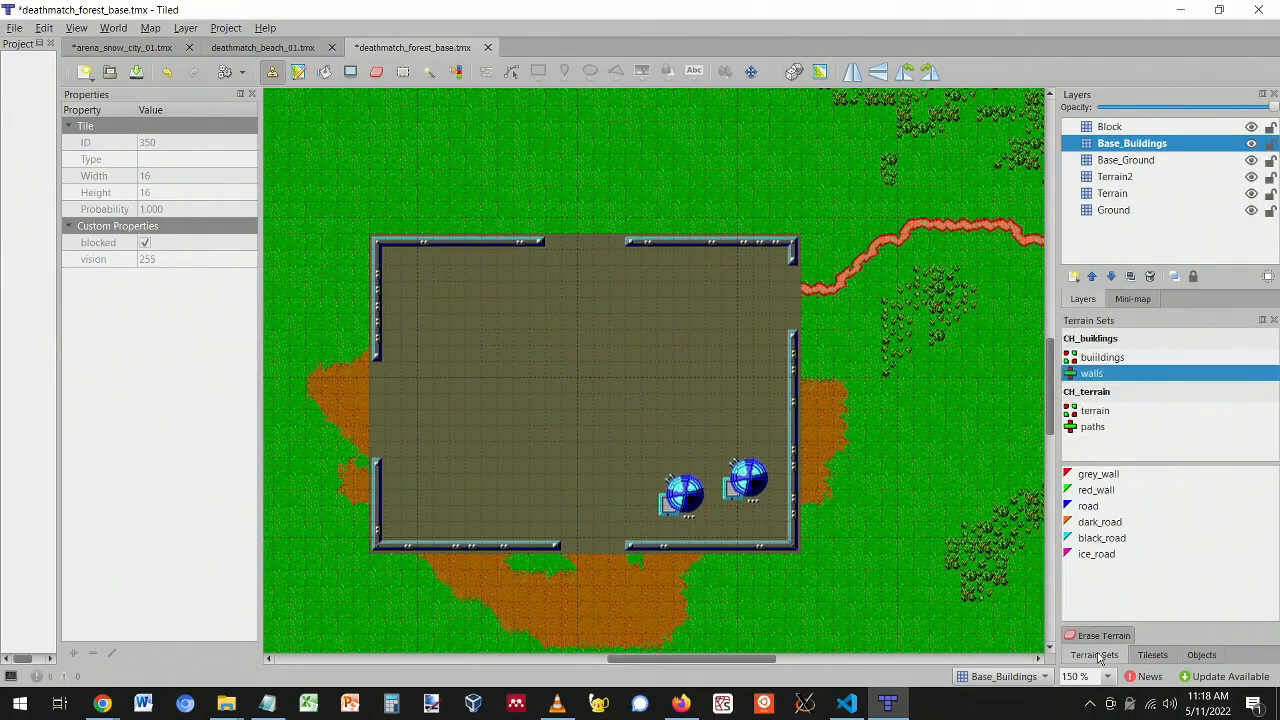
- Paint an L-shaped orange_blue building top left and an engineering building upper middle
click(1102, 358)
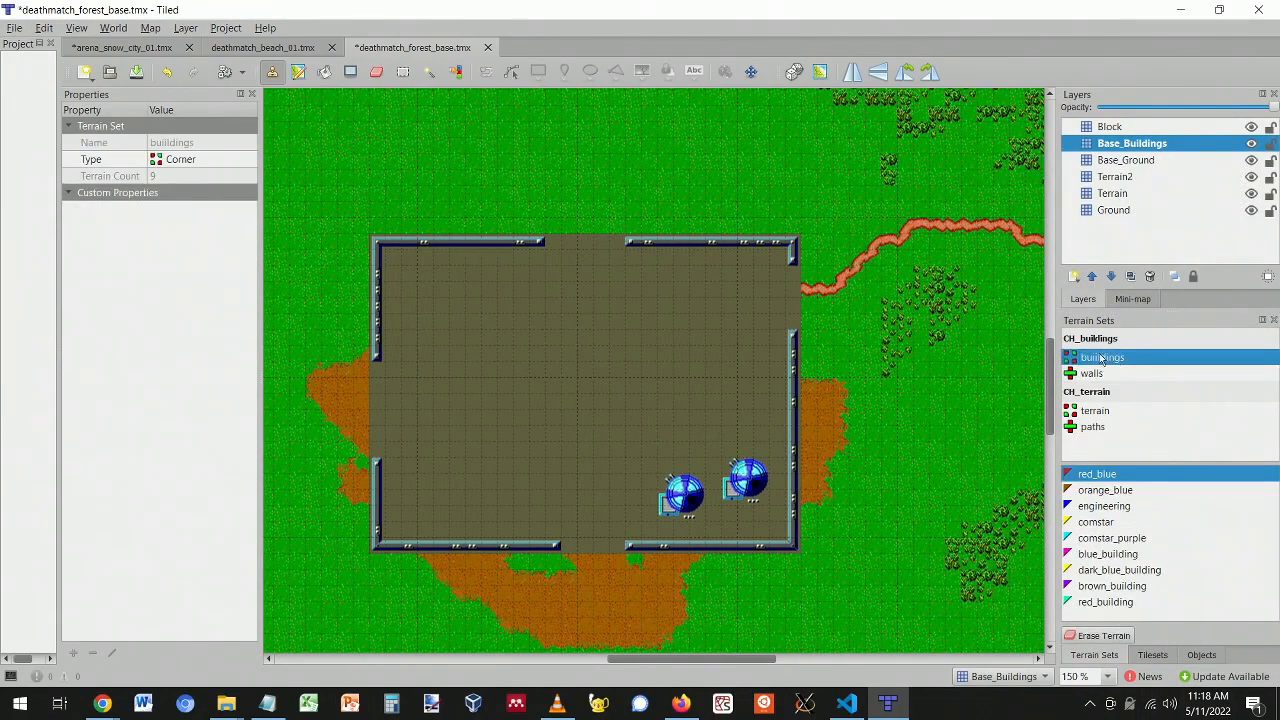
click(1102, 490)
mouse_move(432, 318)
mouse_down()
mouse_move(435, 350)
mouse_move(479, 347)
mouse_up()
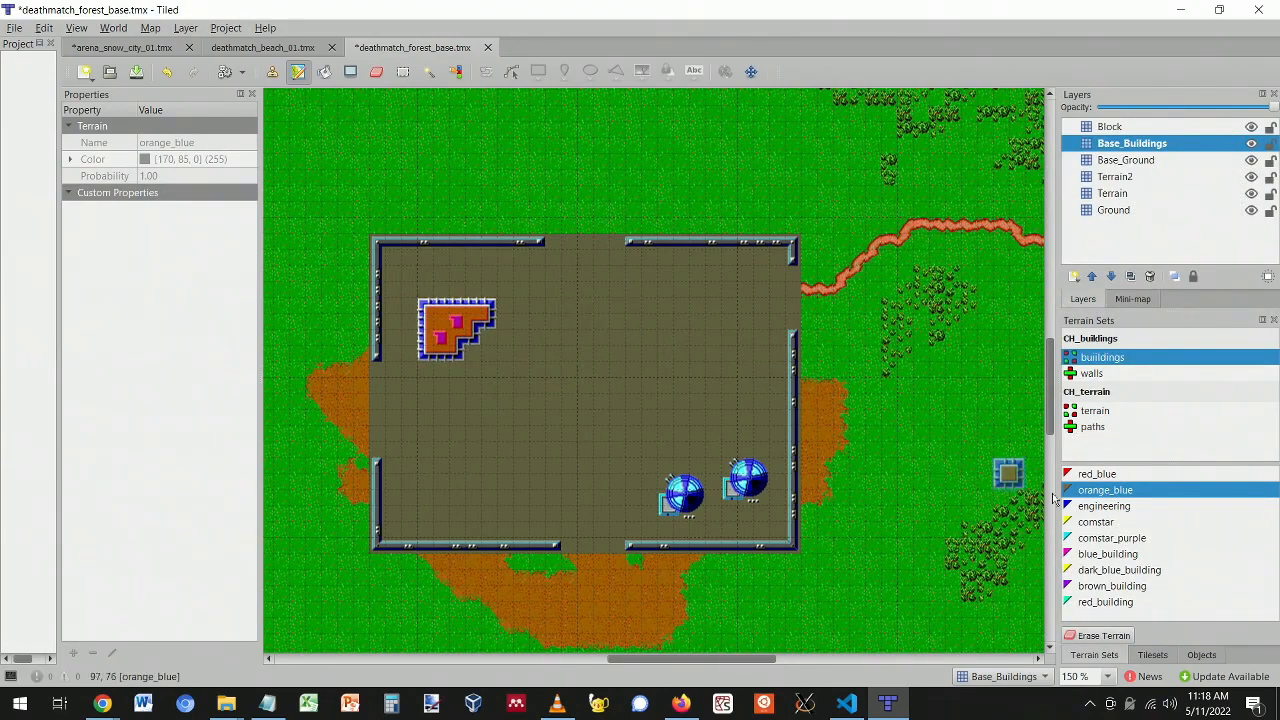
click(1104, 506)
mouse_move(646, 298)
mouse_down()
mouse_move(678, 300)
mouse_move(710, 335)
mouse_move(663, 340)
mouse_move(640, 320)
mouse_move(690, 326)
mouse_move(645, 330)
mouse_move(608, 311)
mouse_move(648, 335)
mouse_up()
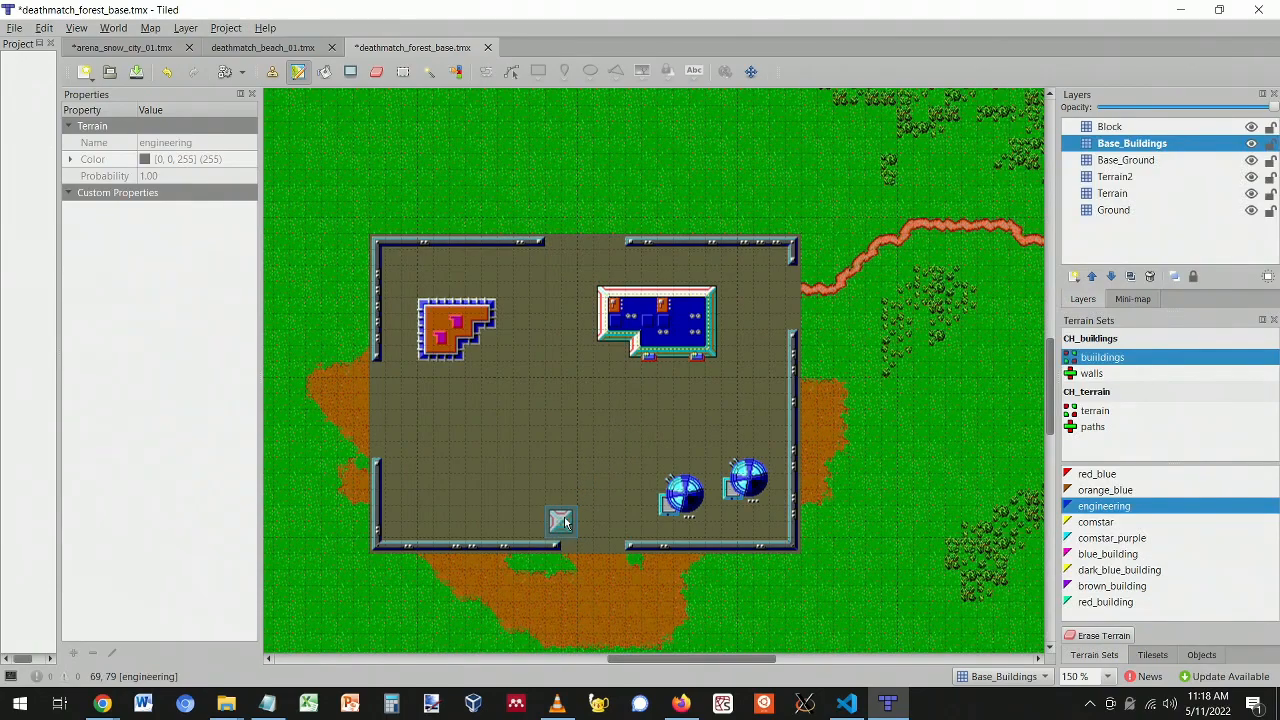
- Paint a brown_building block in the base's lower left
click(1118, 557)
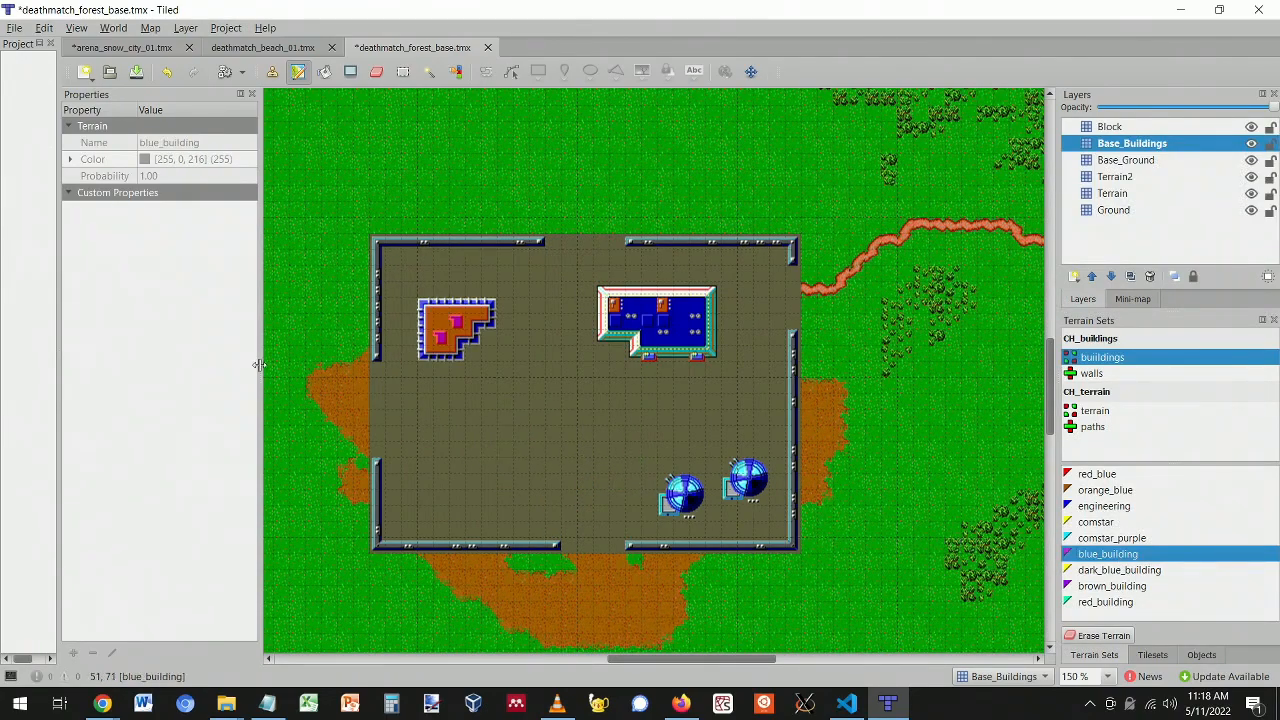
click(1131, 588)
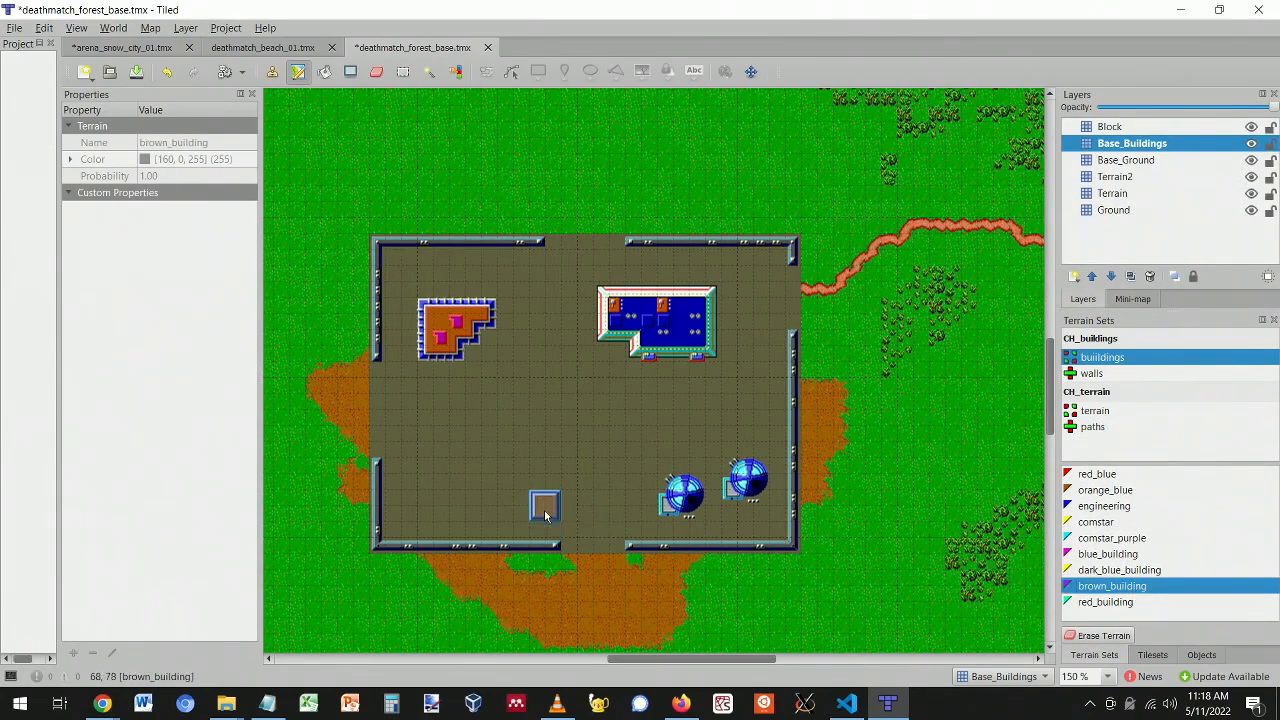
click(1102, 603)
mouse_move(417, 484)
mouse_down()
mouse_move(440, 470)
mouse_move(480, 482)
mouse_move(470, 520)
mouse_move(422, 510)
mouse_move(450, 492)
mouse_move(432, 515)
mouse_move(476, 515)
mouse_up()
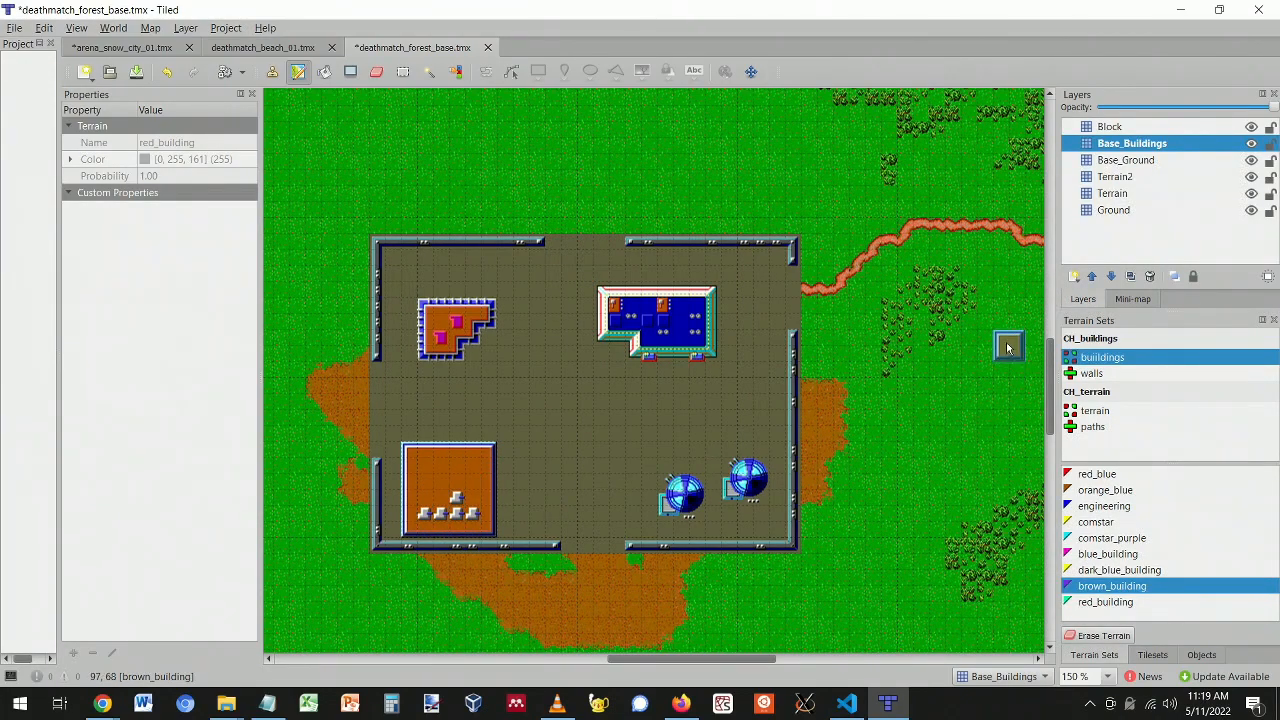
- Add a Buildings2 tile layer, undoing a brown outline painted on it
click(1076, 278)
click(1088, 298)
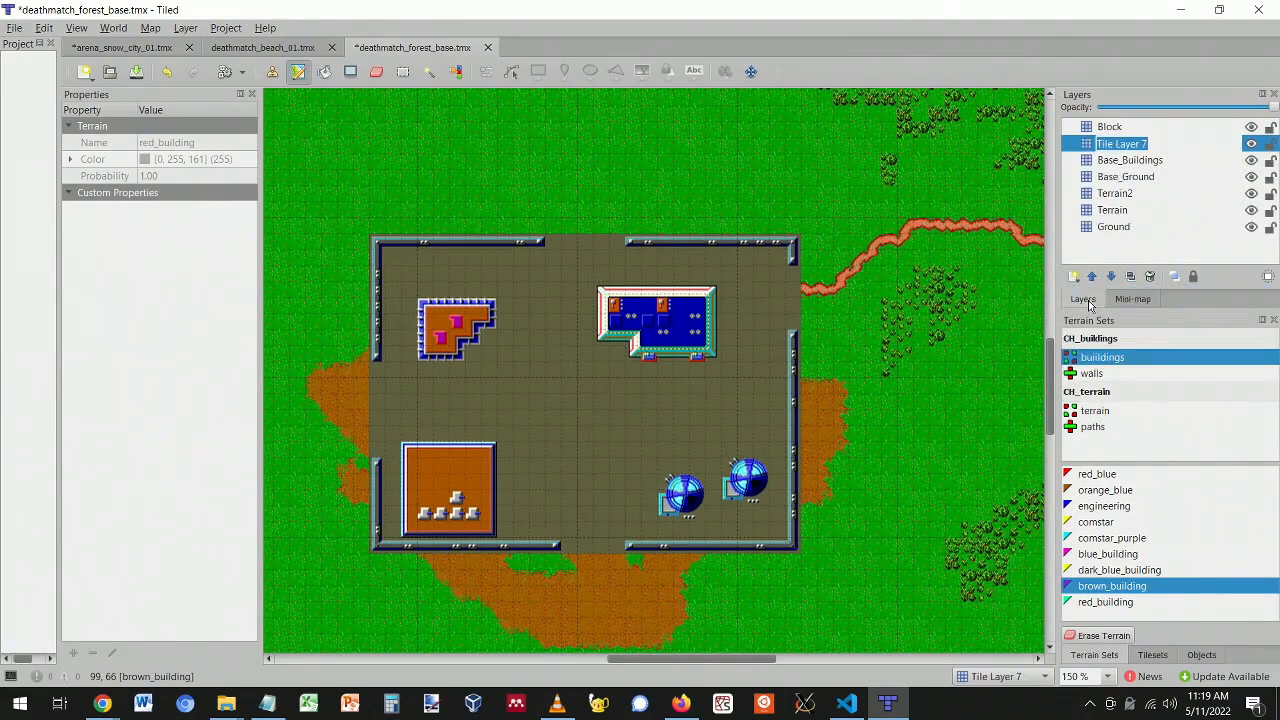
text(Buildings2)
key(Return)
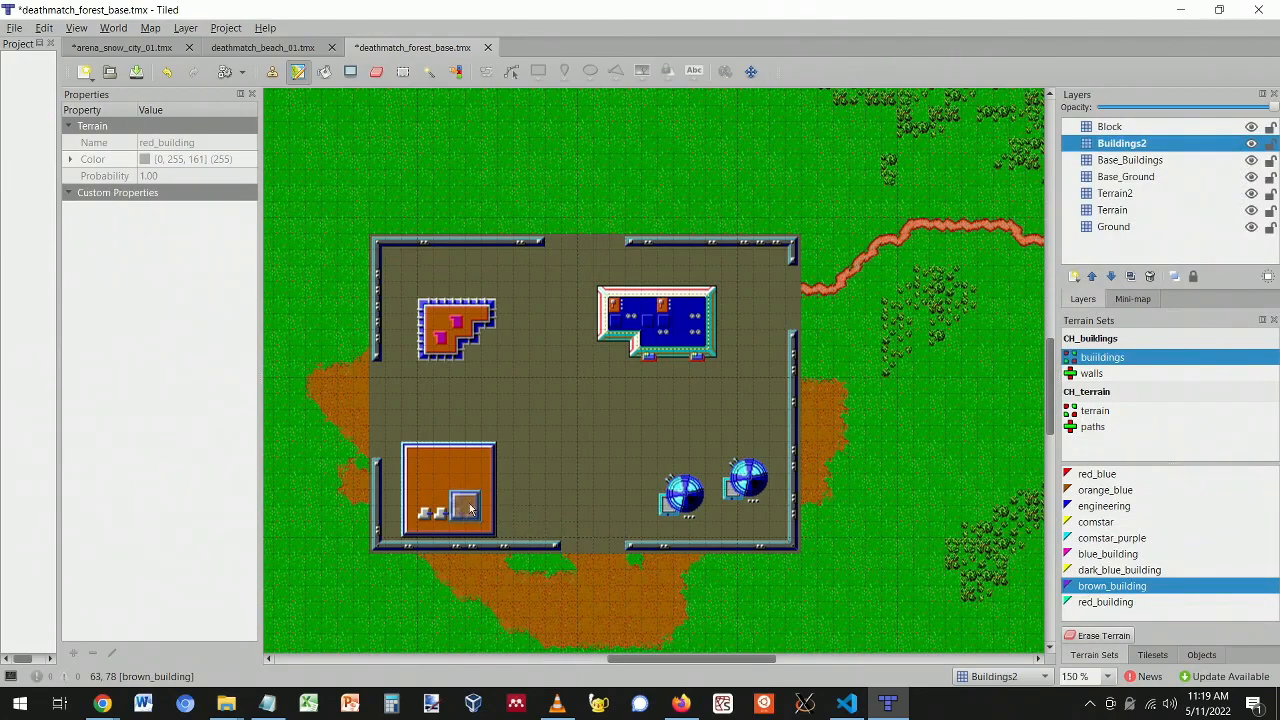
mouse_move(428, 477)
mouse_down()
mouse_move(476, 481)
mouse_move(462, 511)
mouse_move(429, 511)
mouse_up()
key(ctrl+z)
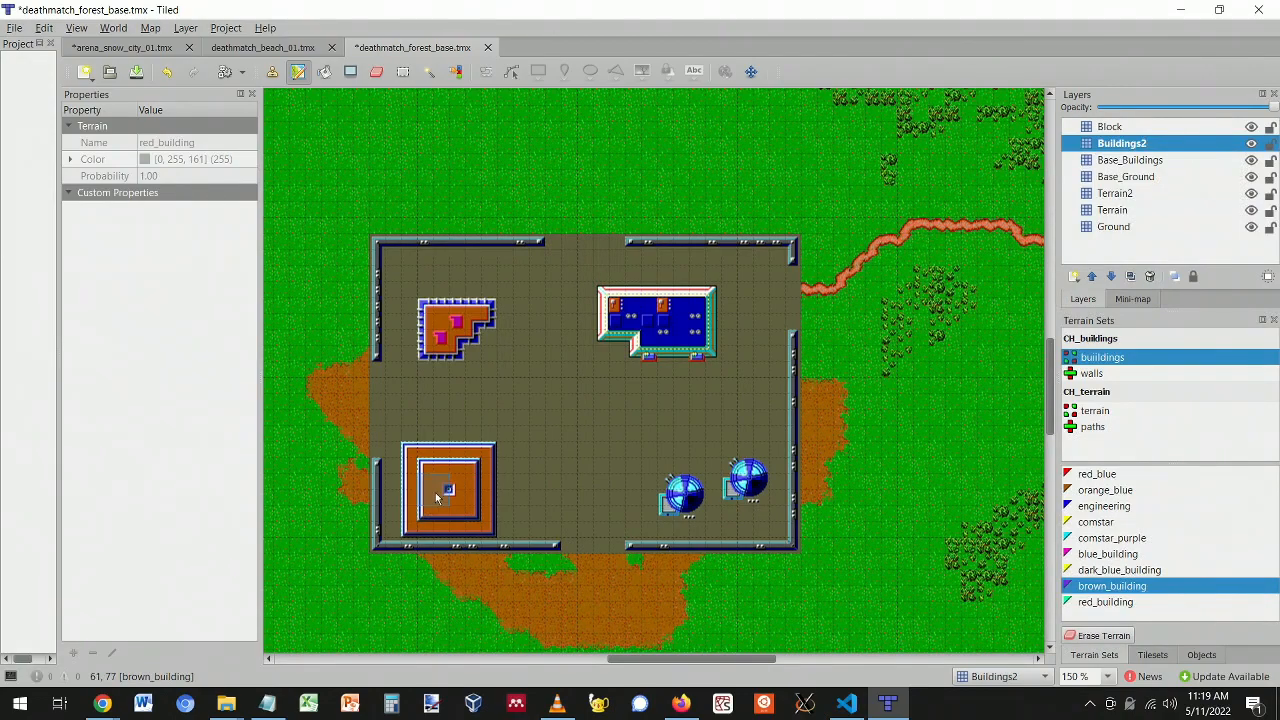
- Add a Buildings3 tile layer, then undo it
click(1074, 276)
click(1097, 297)
text(B)
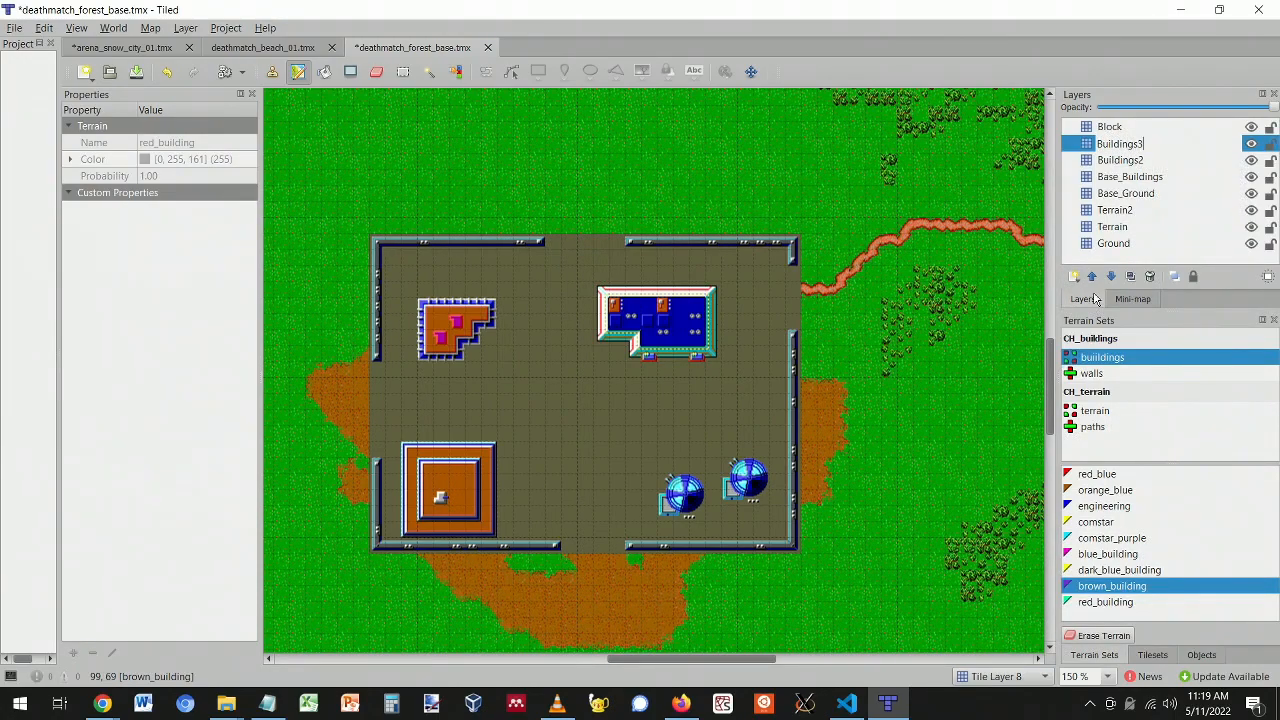
text(uildings3)
key(Return)
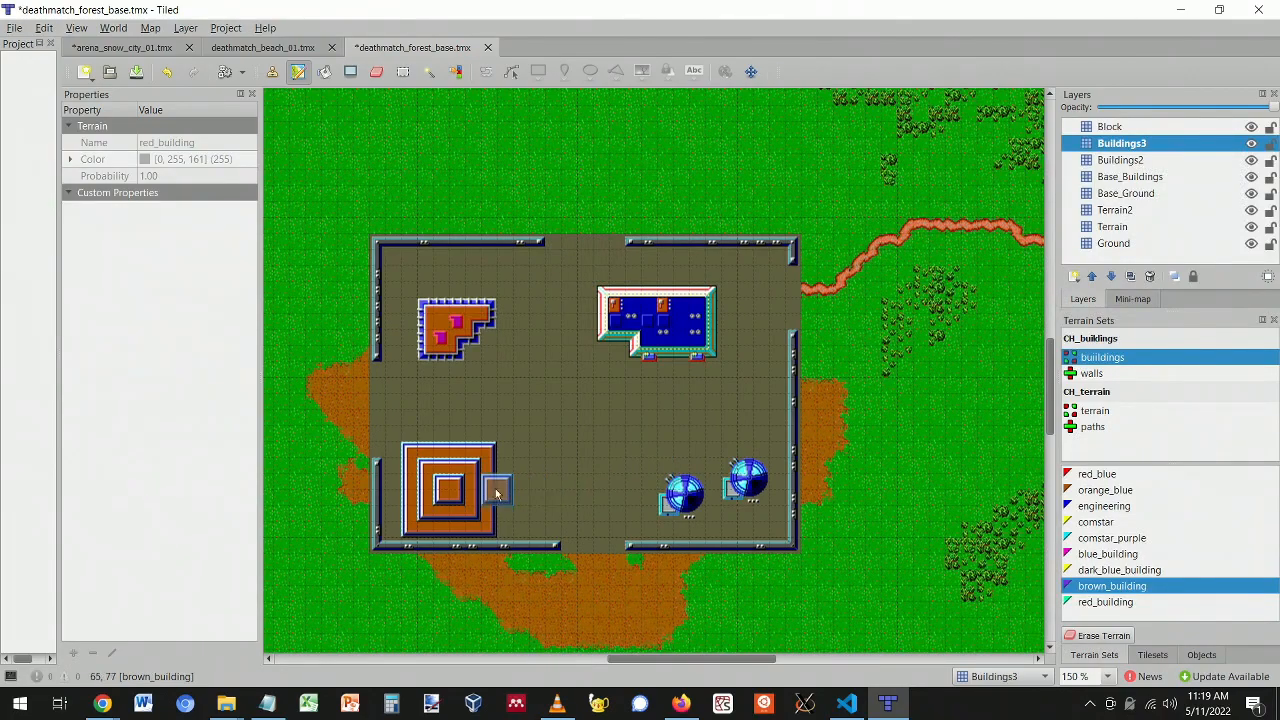
key(ctrl+z)
key(ctrl+z)
key(ctrl+z)
key(ctrl+z)
key(ctrl+z)
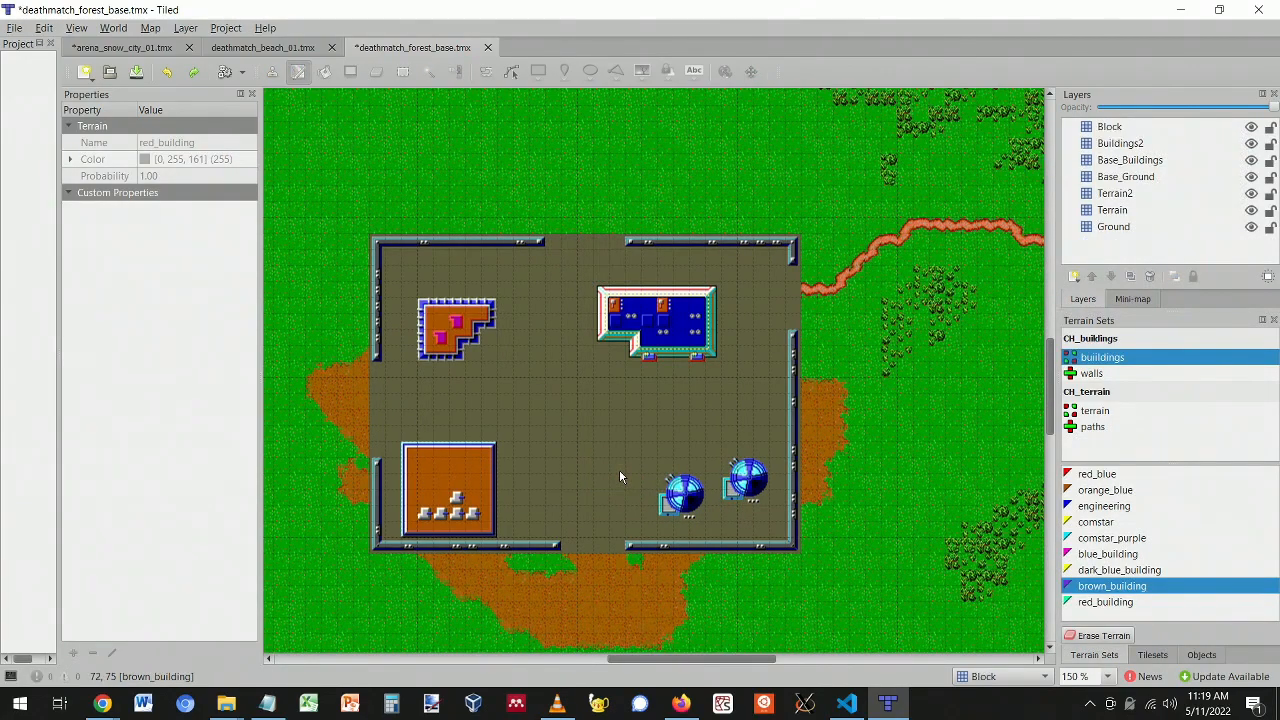
- Paint a hills terrain outline on the Terrain layer north of the walled base
scroll(521, 455, up, 10)
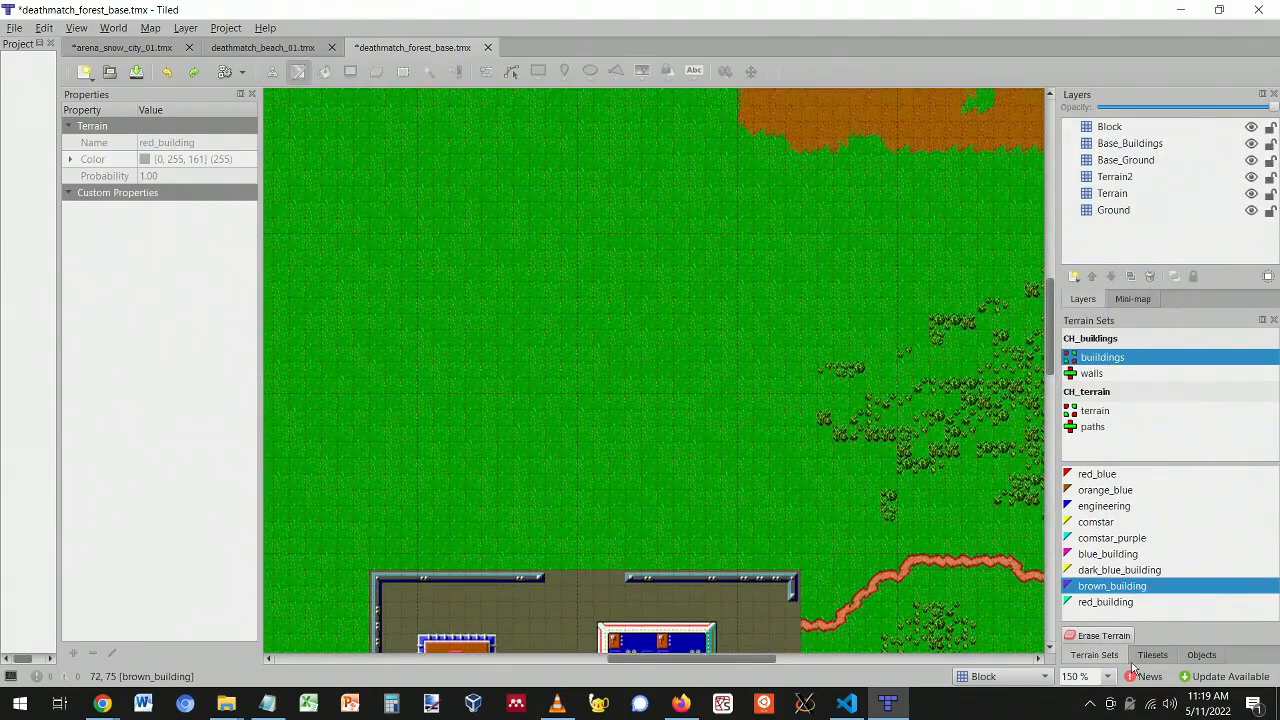
click(1099, 413)
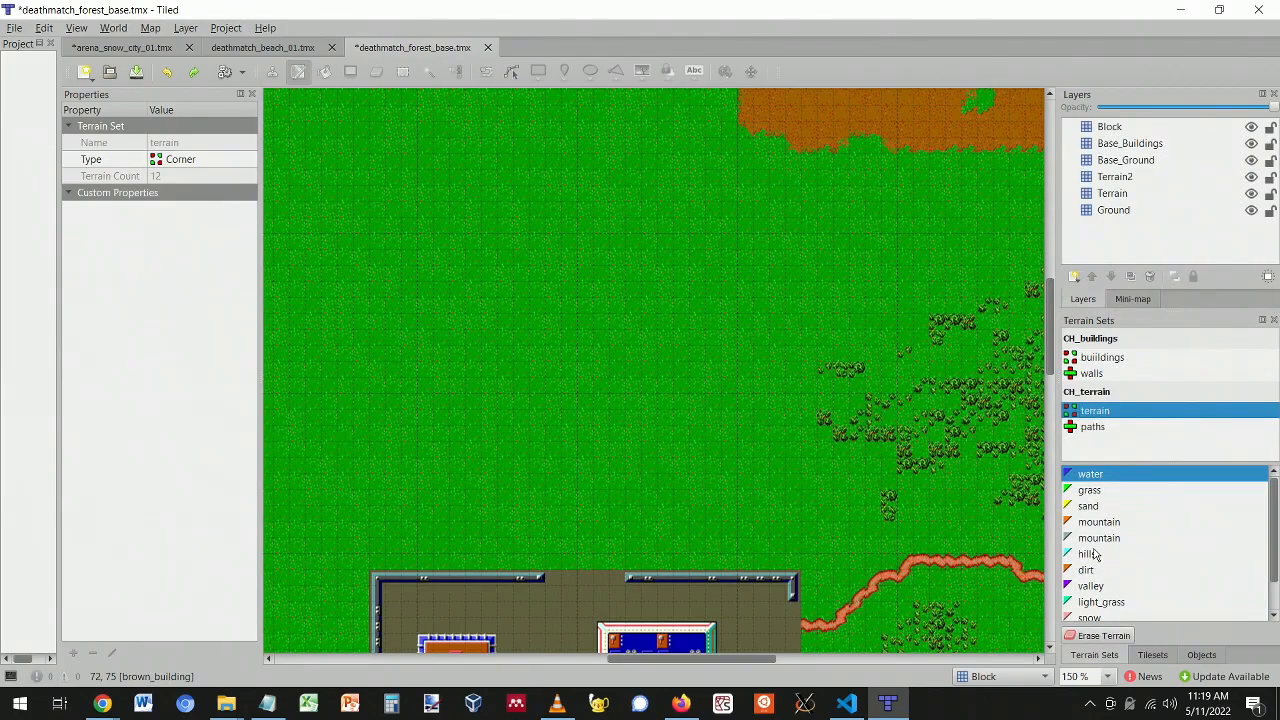
click(1090, 554)
click(1112, 194)
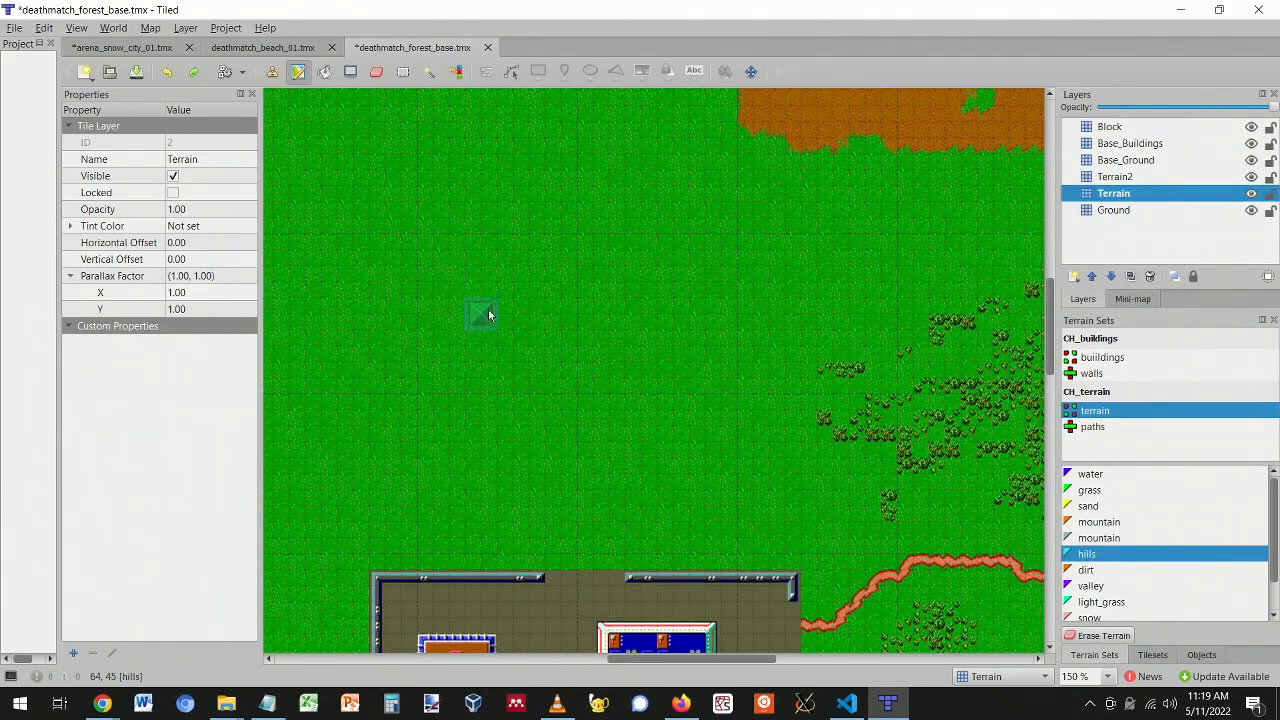
mouse_move(515, 313)
mouse_down()
mouse_move(607, 374)
mouse_move(474, 362)
mouse_move(592, 372)
mouse_up()
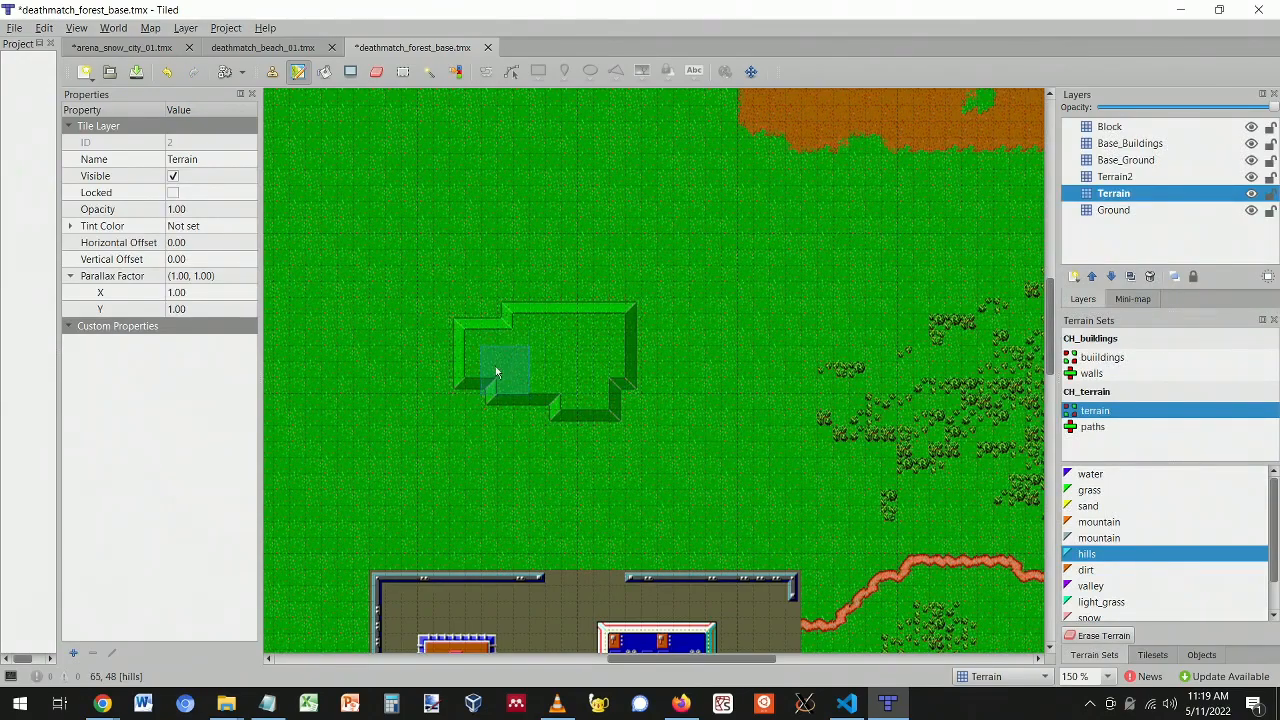
drag(497, 365, 555, 416)
mouse_move(463, 316)
mouse_down()
mouse_move(548, 286)
mouse_move(606, 308)
mouse_up()
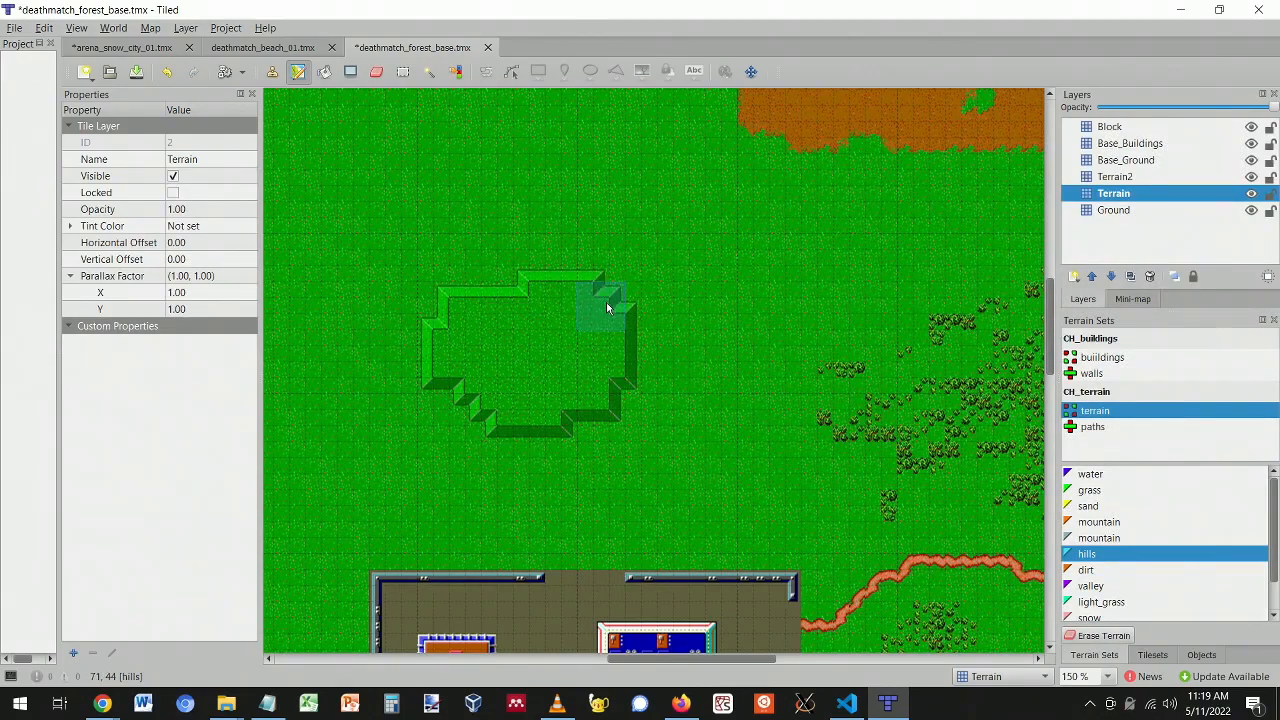
- Paint an inner hill on the Terrain2 layer, then undo the inner strokes
click(1133, 177)
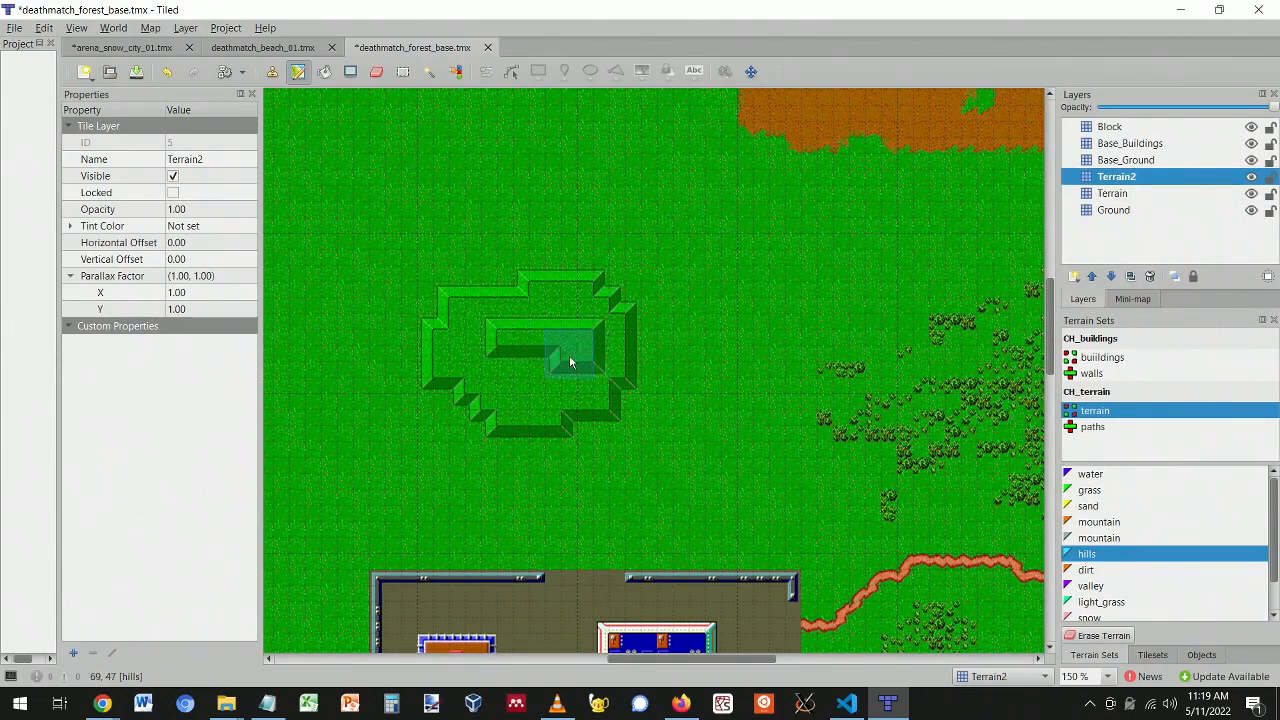
mouse_move(550, 375)
mouse_down()
mouse_move(489, 346)
mouse_move(529, 323)
mouse_move(574, 323)
mouse_move(543, 343)
mouse_up()
click(1118, 160)
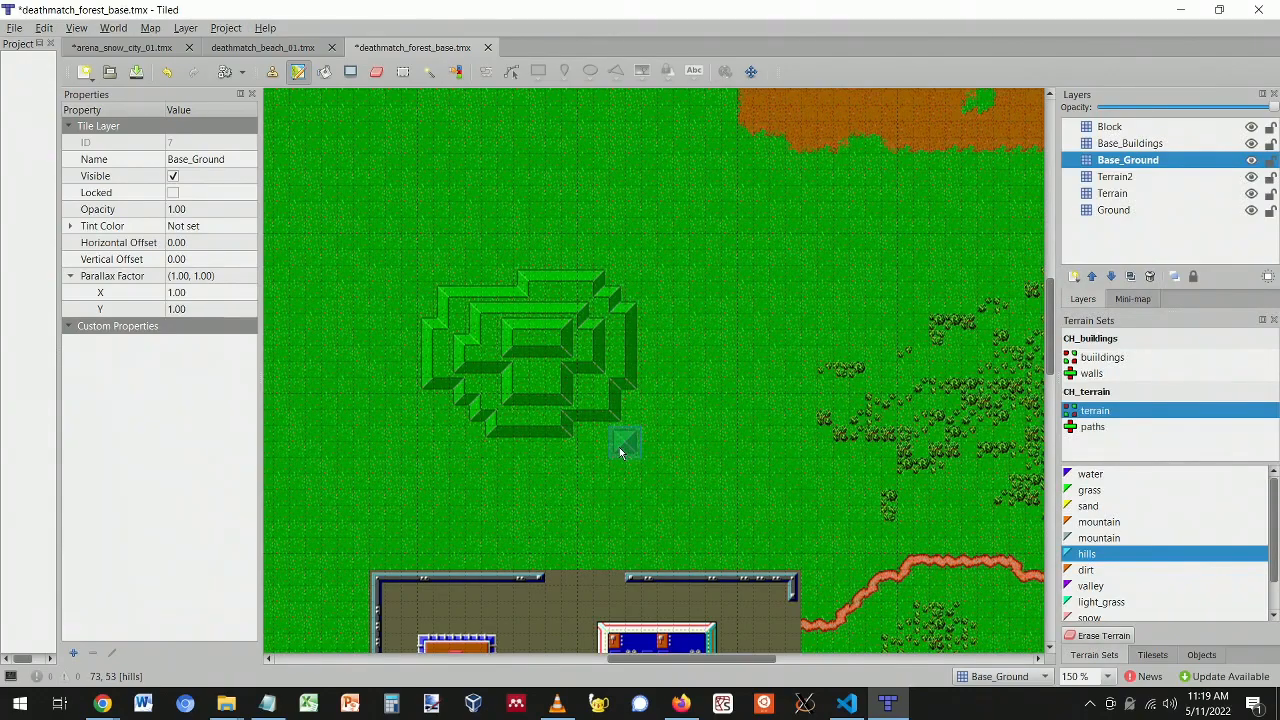
key(ctrl+z)
key(ctrl+z)
key(ctrl+z)
key(ctrl+z)
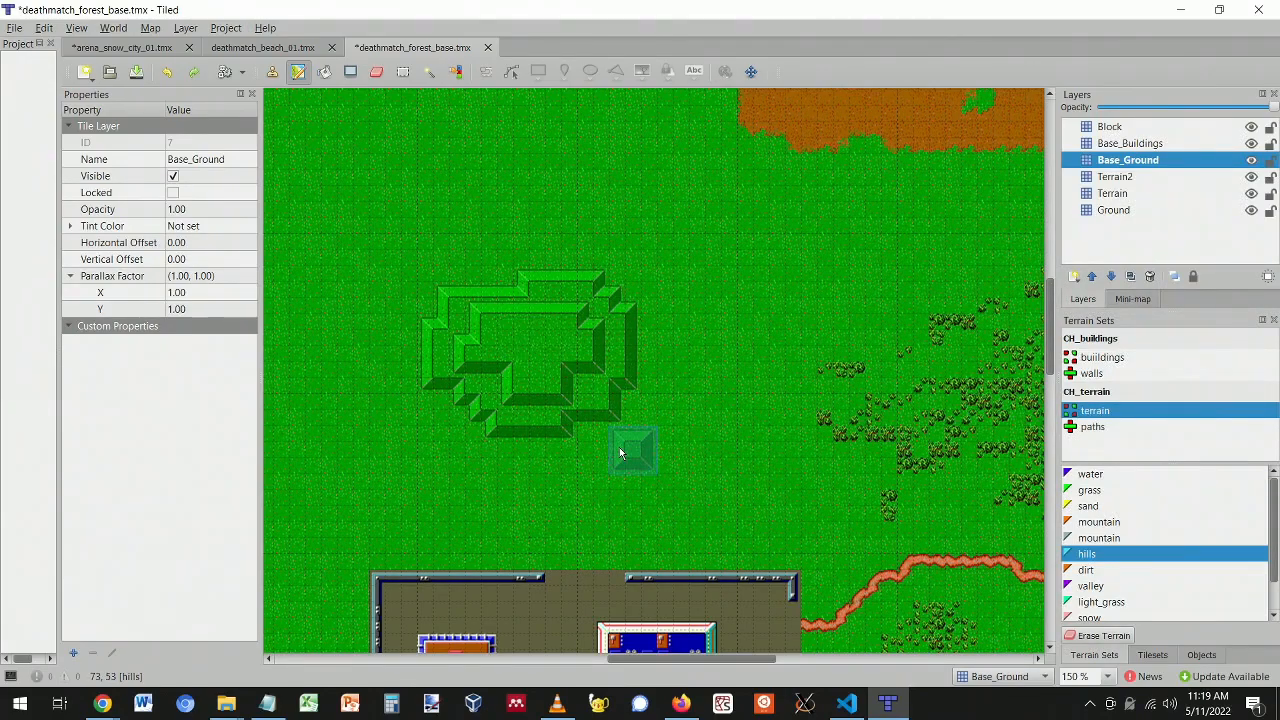
- Cut the blue building on Base_Buildings and paste it into the base's top-right corner
scroll(529, 430, down, 5)
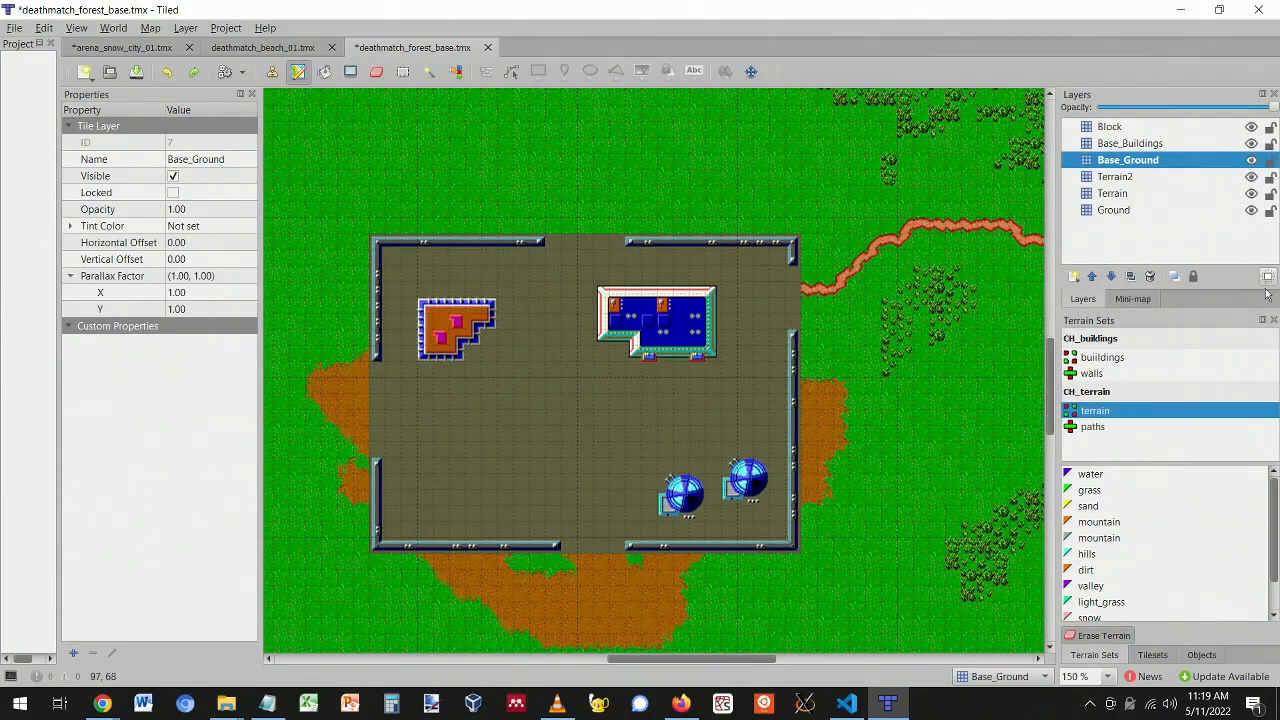
click(1100, 357)
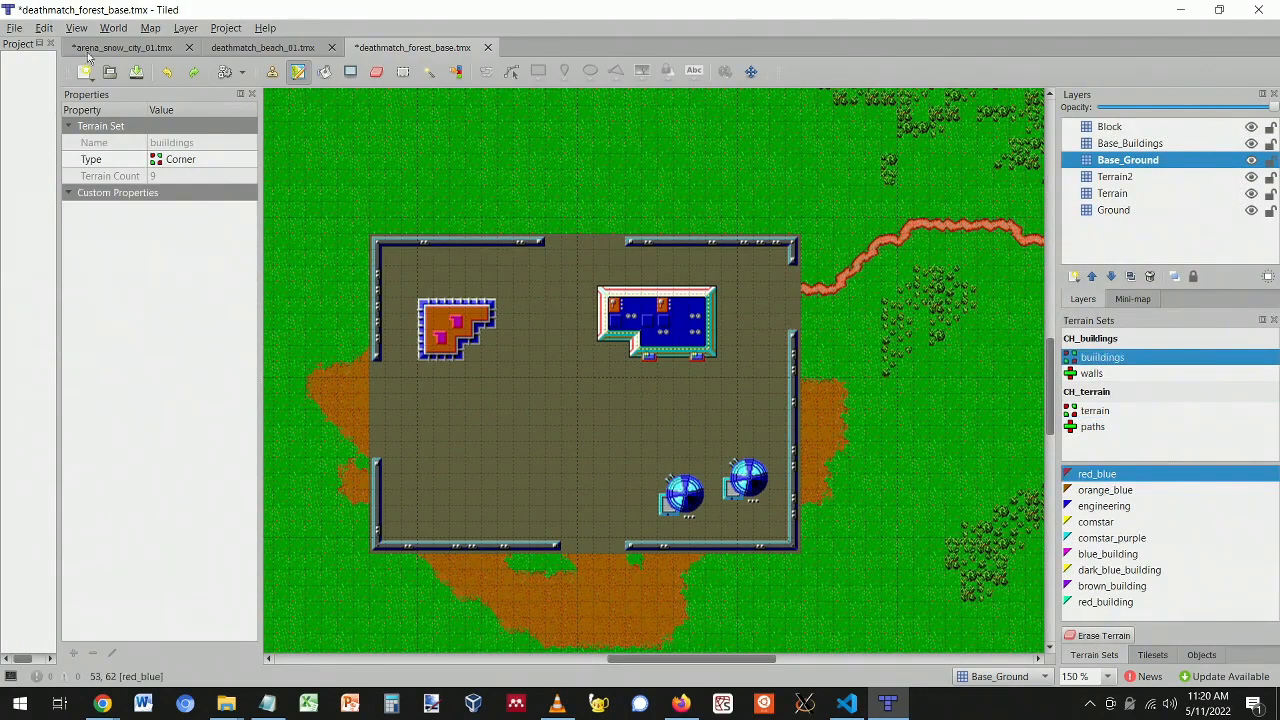
click(403, 72)
drag(594, 290, 733, 383)
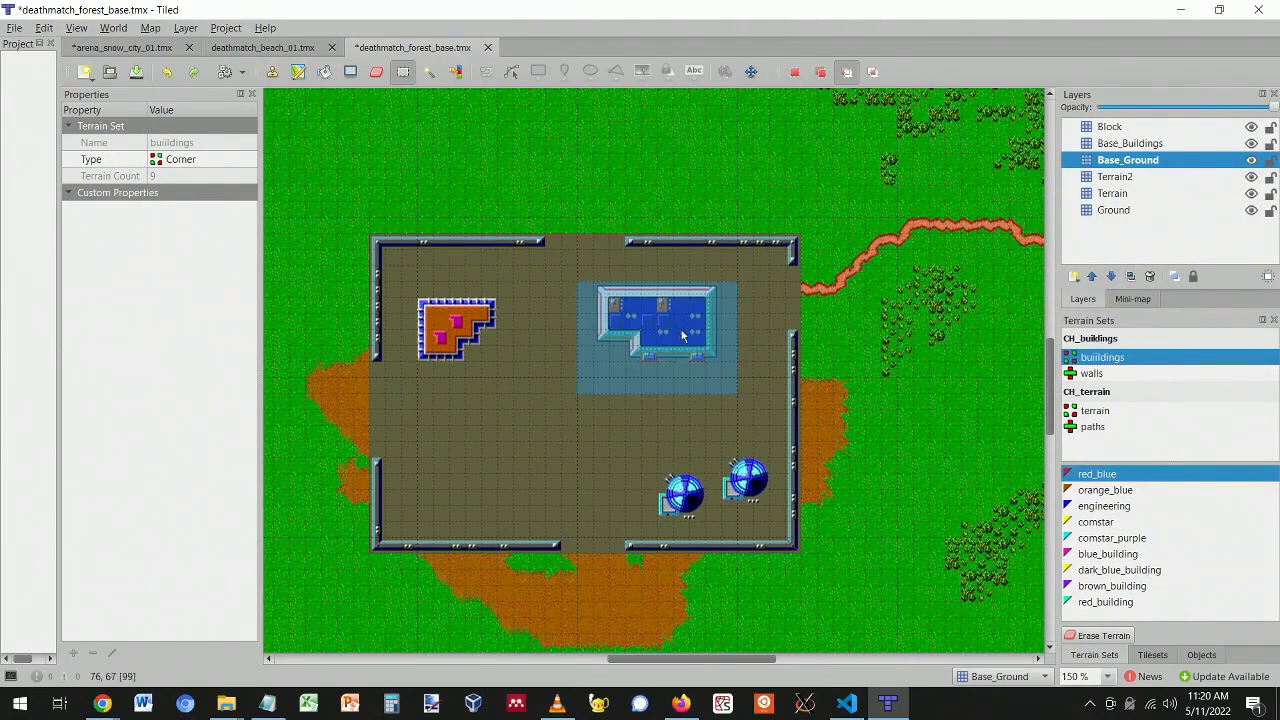
click(1130, 144)
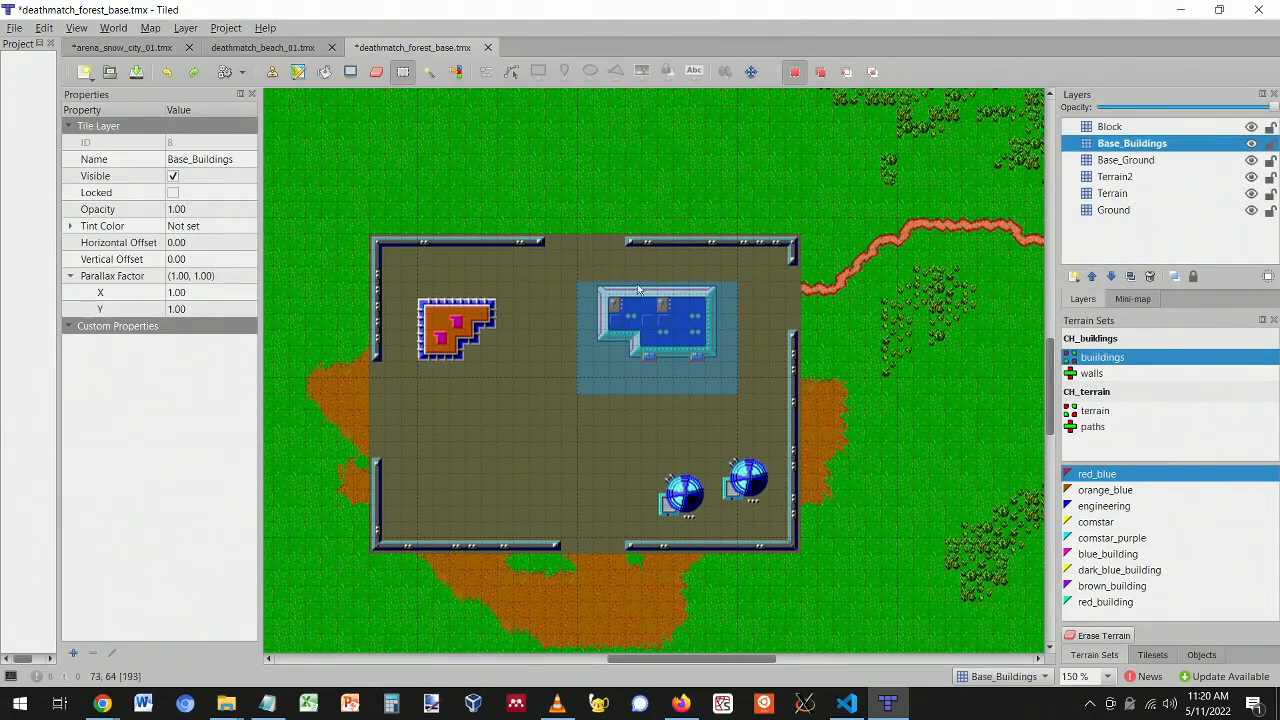
key(ctrl+x)
key(ctrl+v)
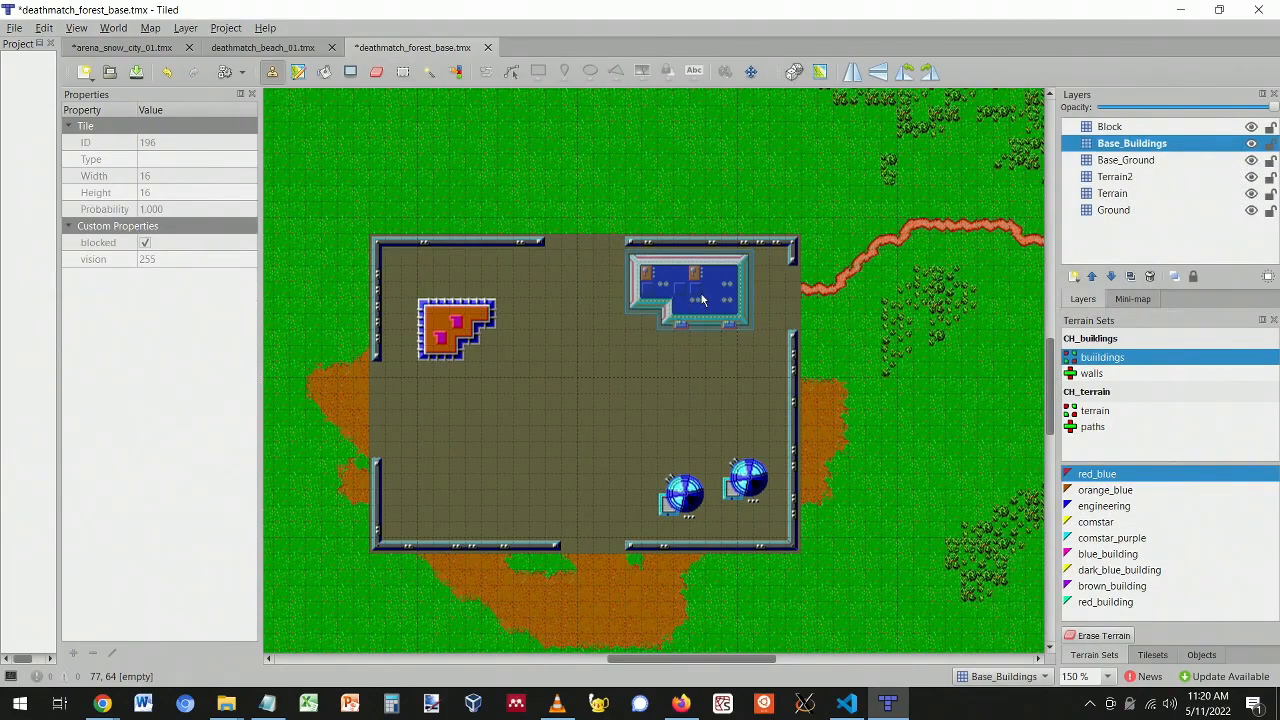
click(703, 300)
right_click(418, 296)
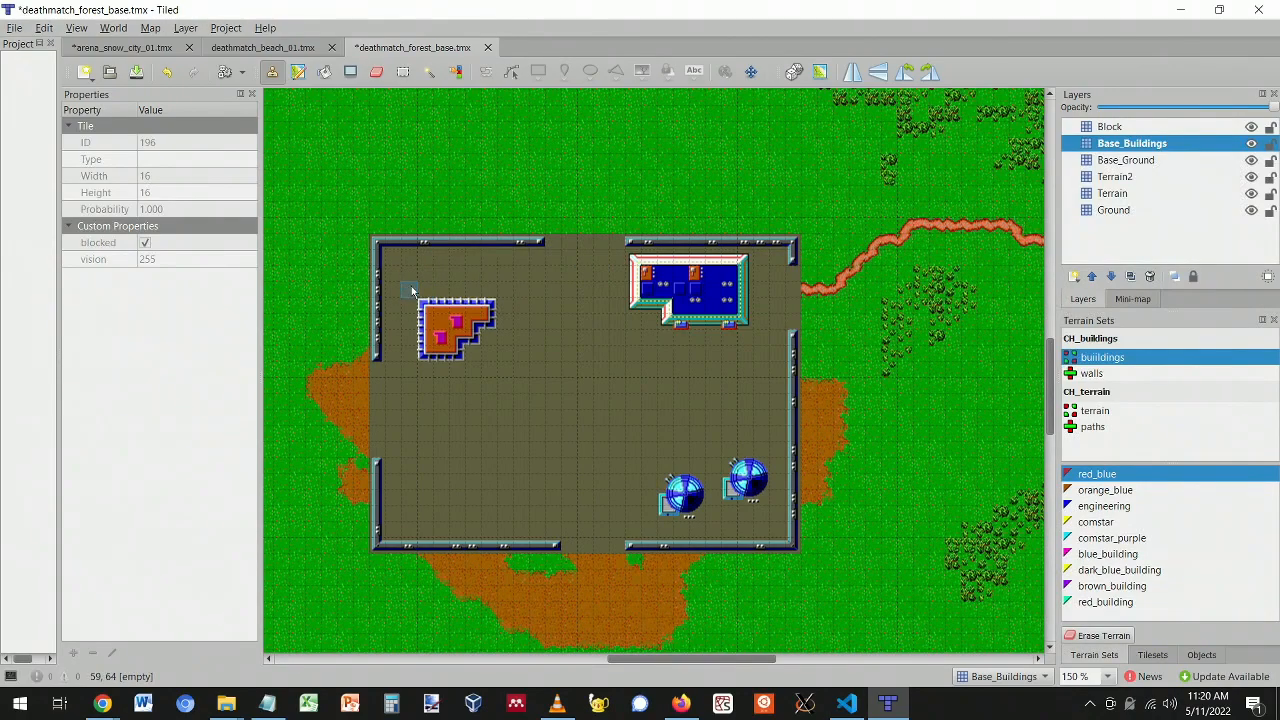
- Cut the orange L-shaped building and paste it into the base's top-left corner
click(403, 71)
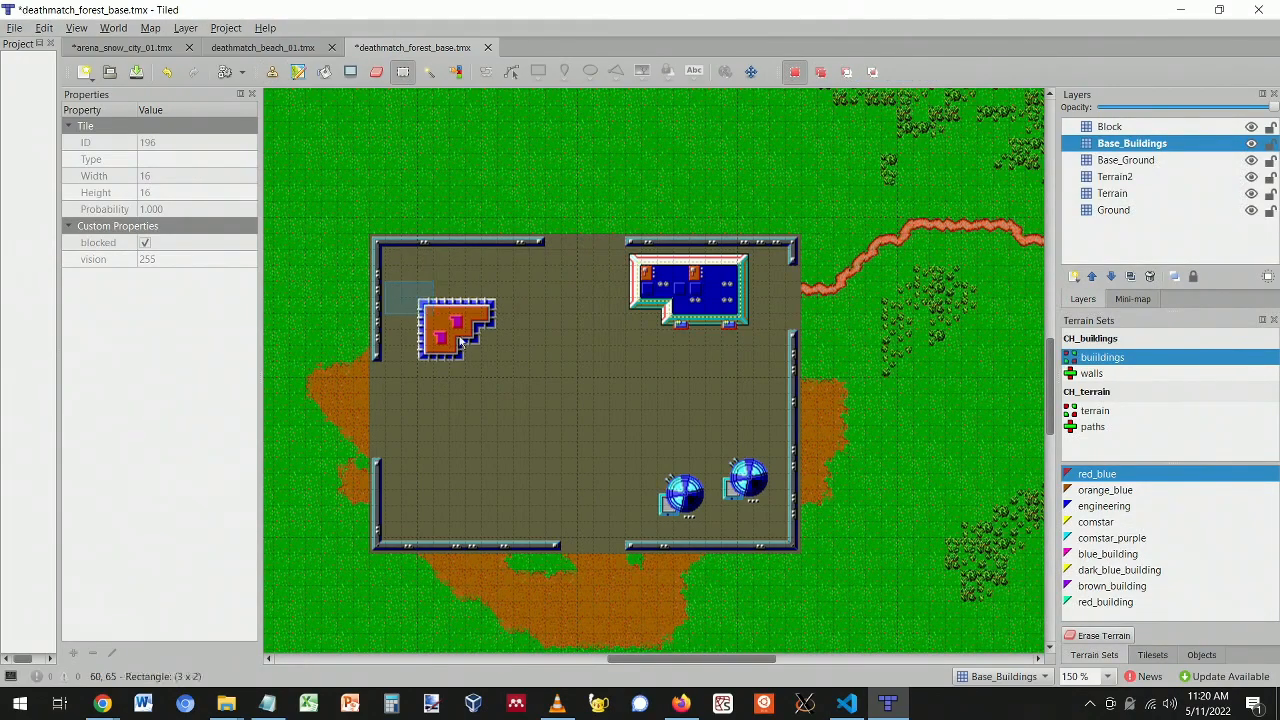
click(1124, 160)
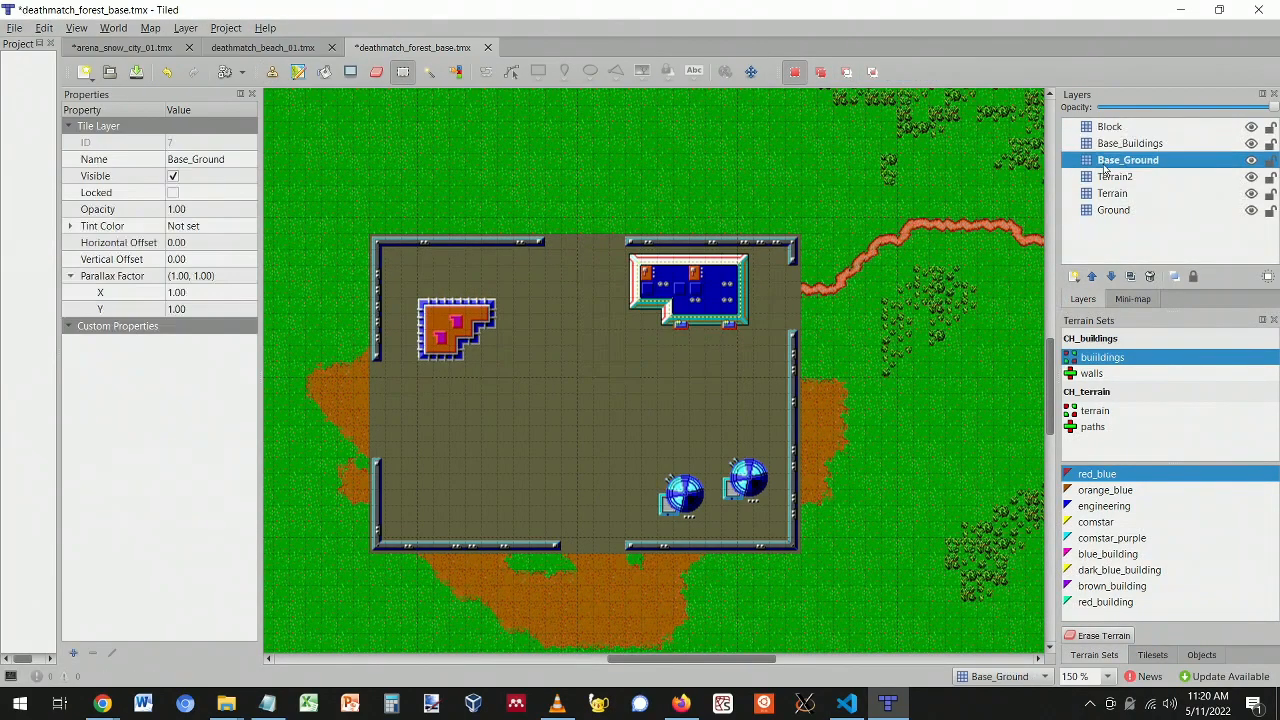
click(1128, 143)
drag(417, 300, 511, 370)
key(ctrl+x)
key(ctrl+v)
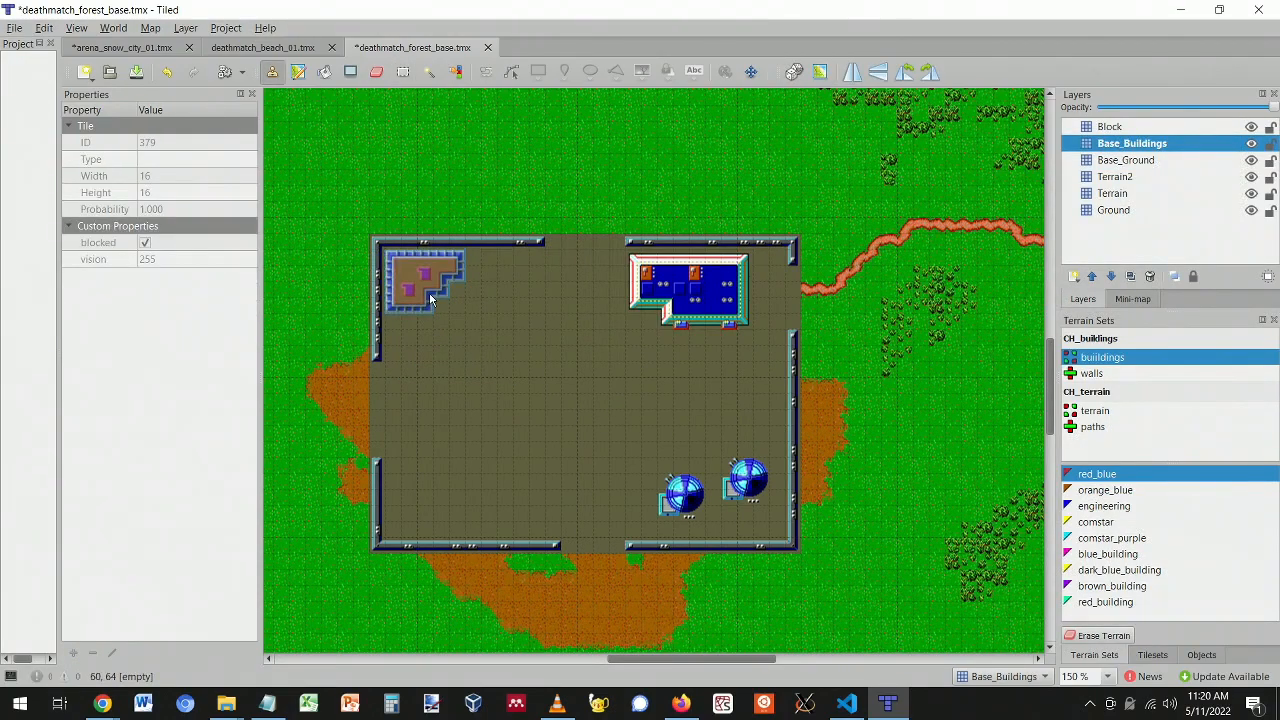
click(431, 296)
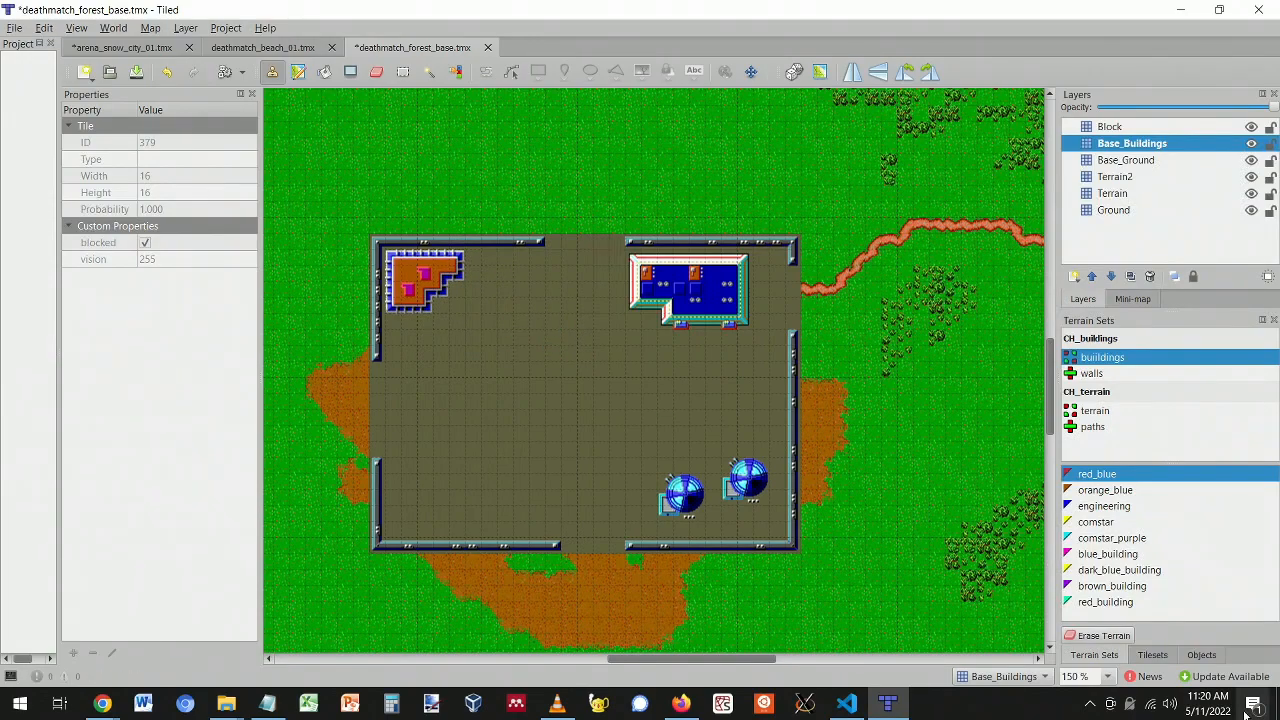
- Select several small machinery and vehicle detail tiles from the CH_buildings tileset as the brush
click(1152, 656)
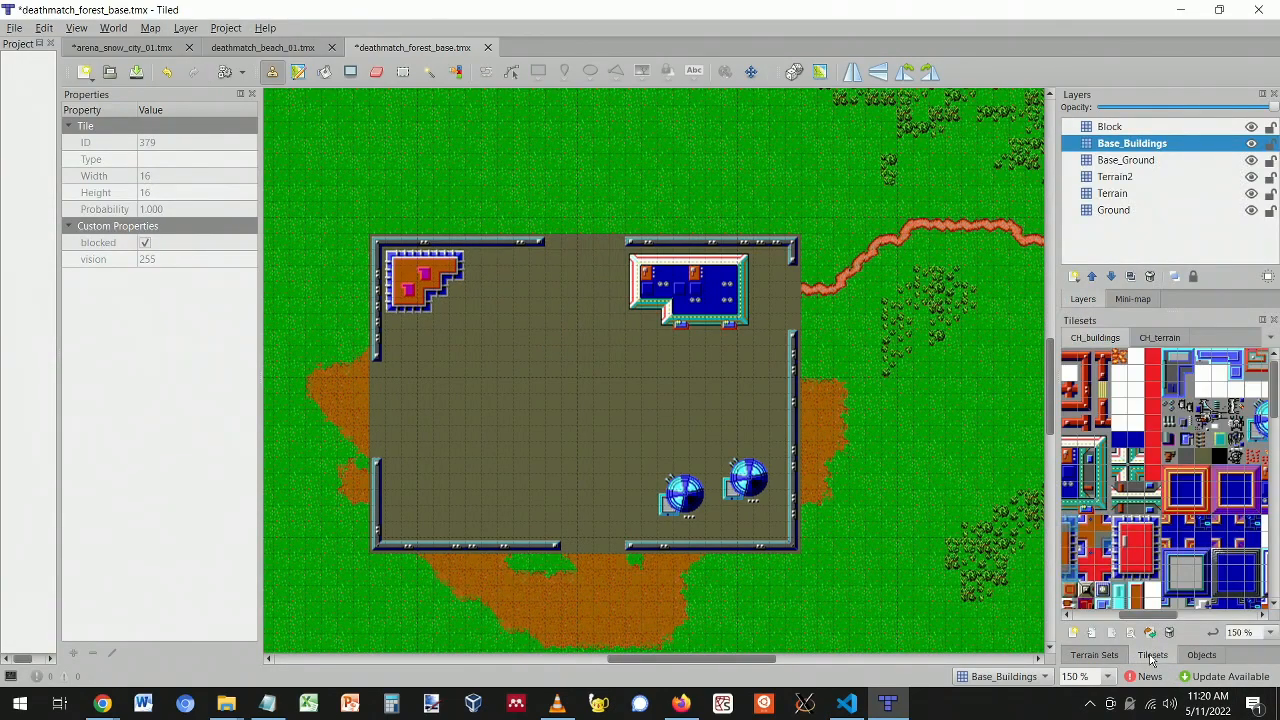
drag(1162, 621, 1180, 619)
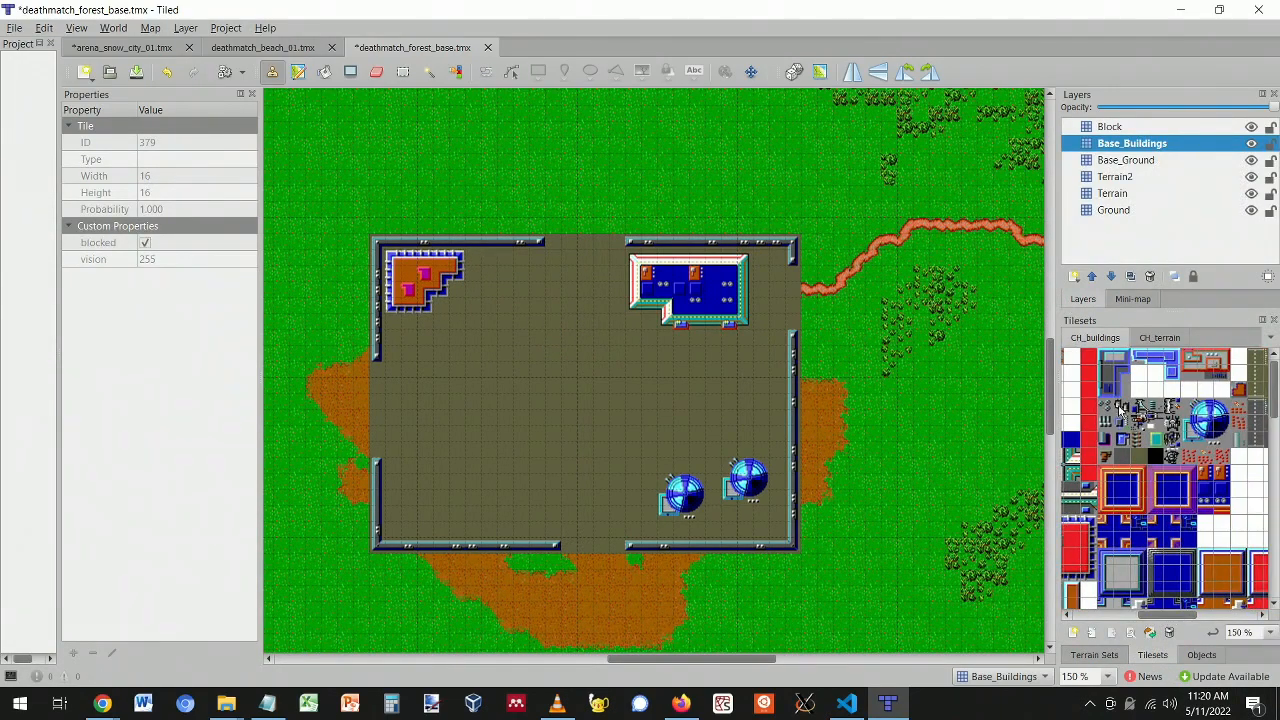
click(1110, 412)
click(1122, 438)
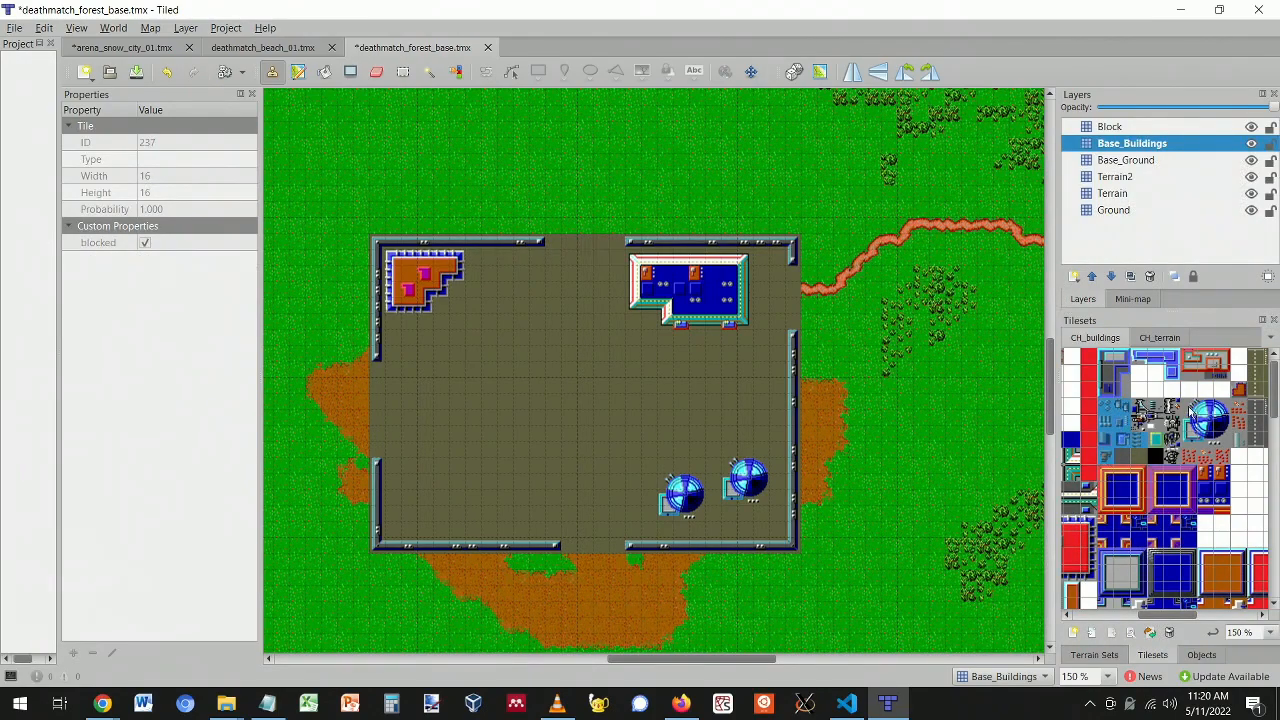
click(1183, 458)
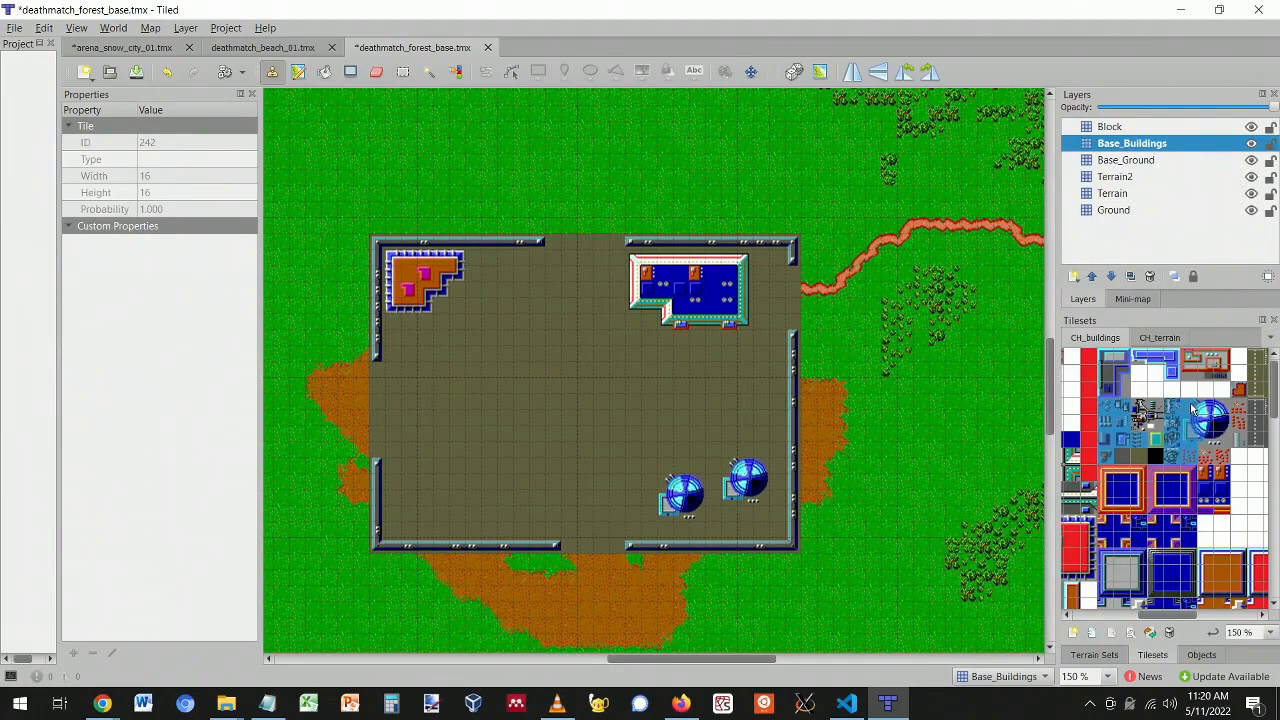
click(1192, 410)
click(1210, 463)
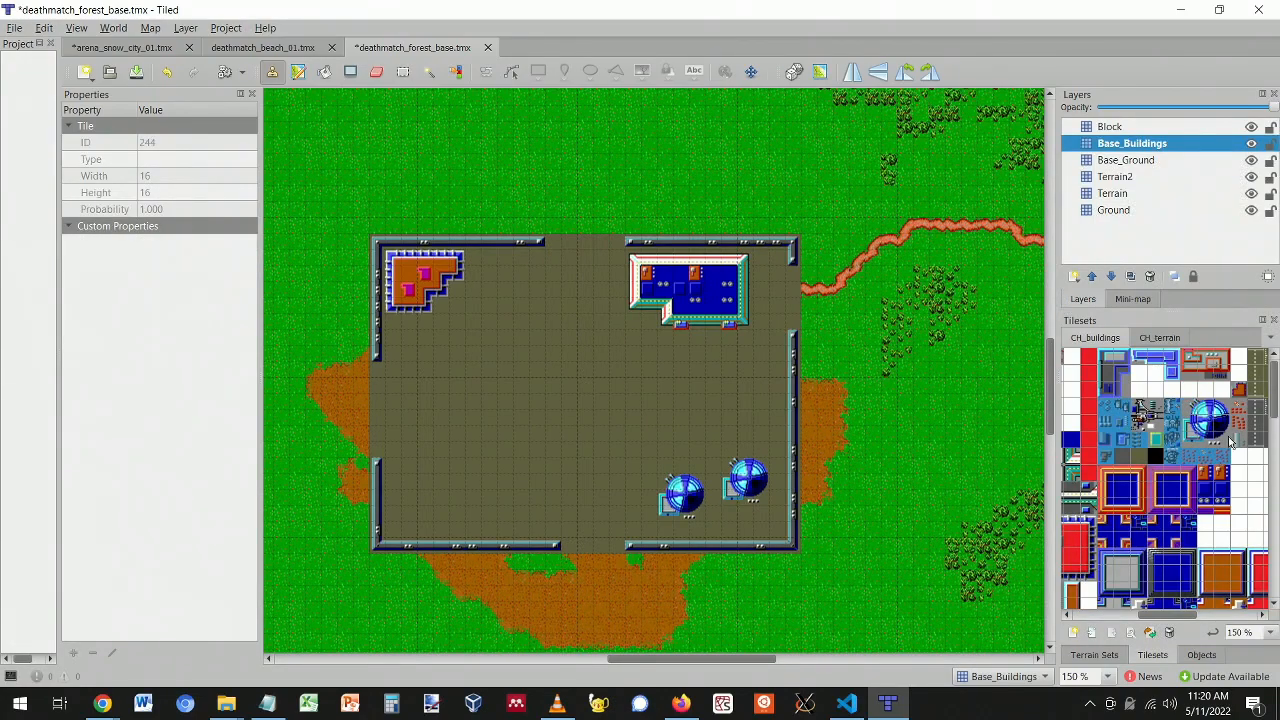
click(1243, 428)
- Randomly scatter the detail tiles beside the orange building, left of the domes and along the right wall
click(794, 71)
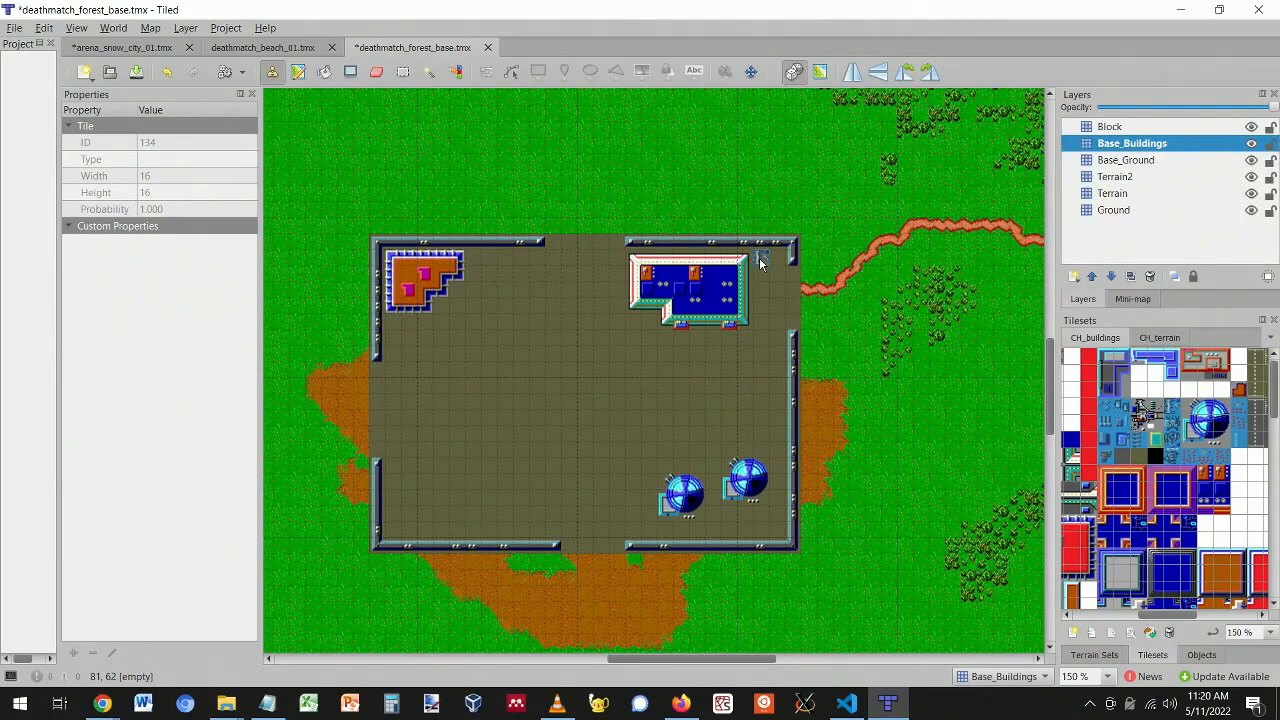
mouse_move(515, 265)
mouse_down()
mouse_move(486, 268)
mouse_move(478, 293)
mouse_up()
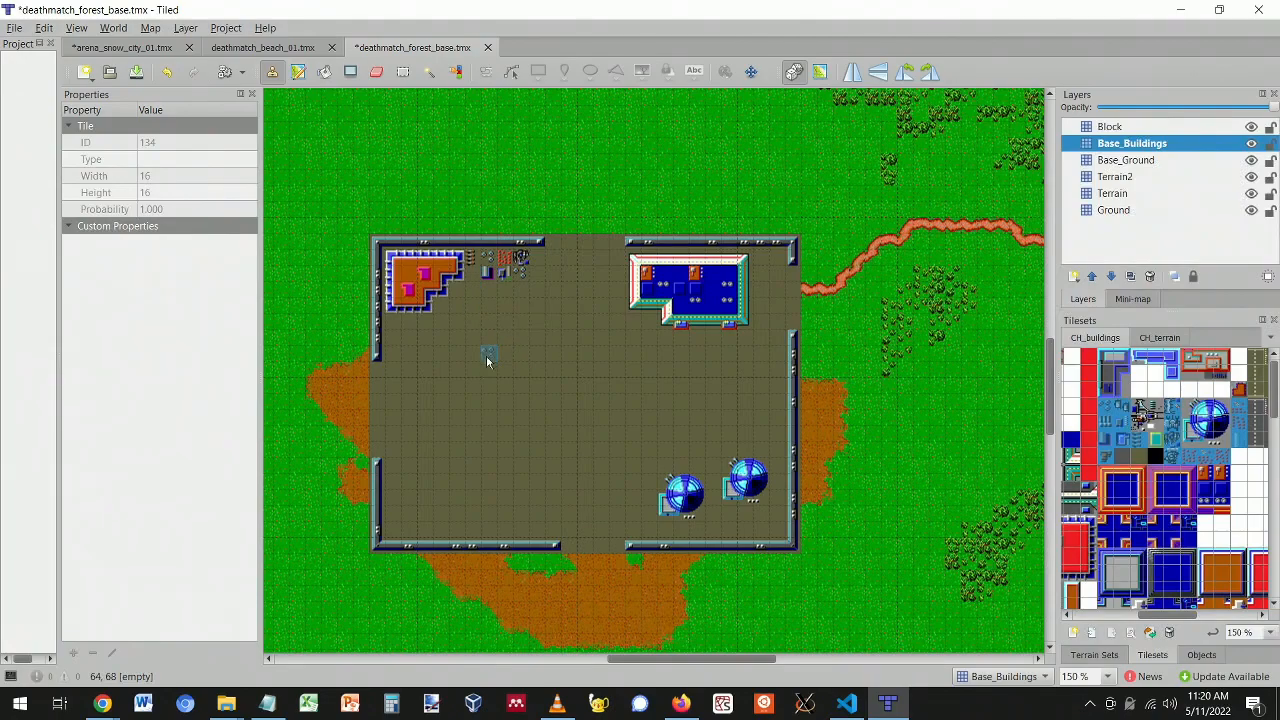
ctrl+scroll(490, 365, up, 2)
scroll(457, 323, down, 3)
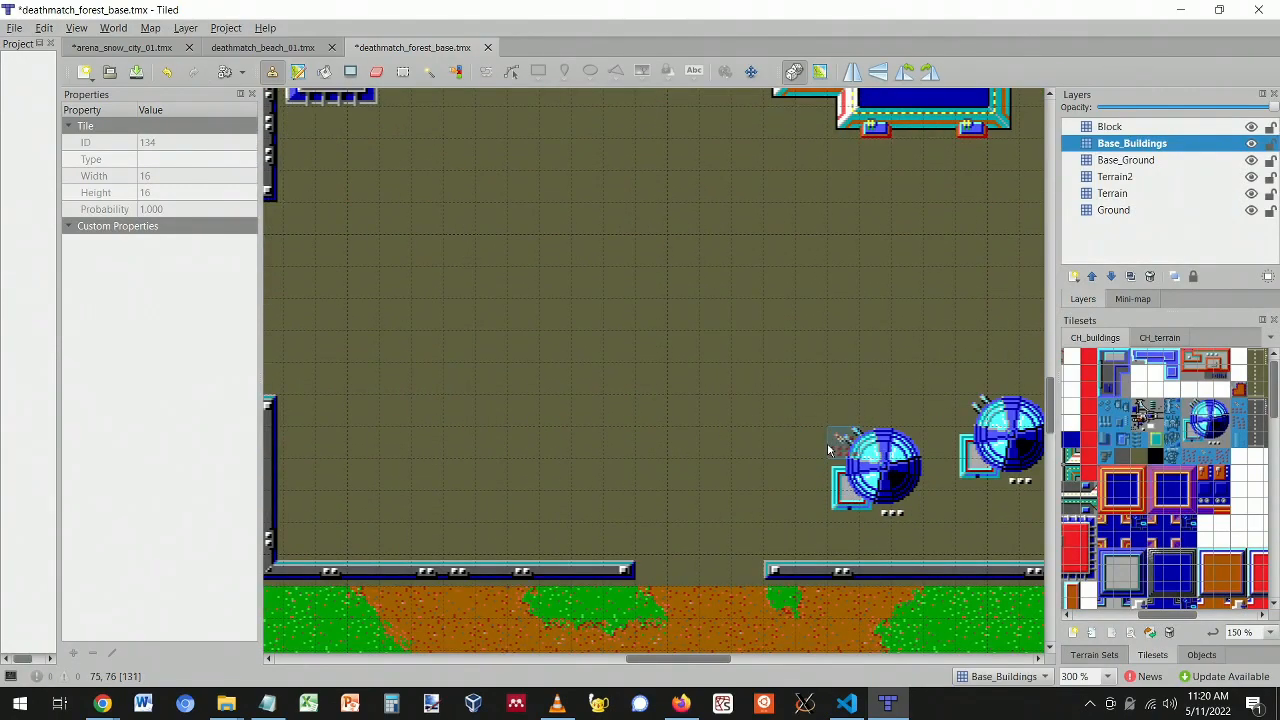
drag(810, 445, 791, 462)
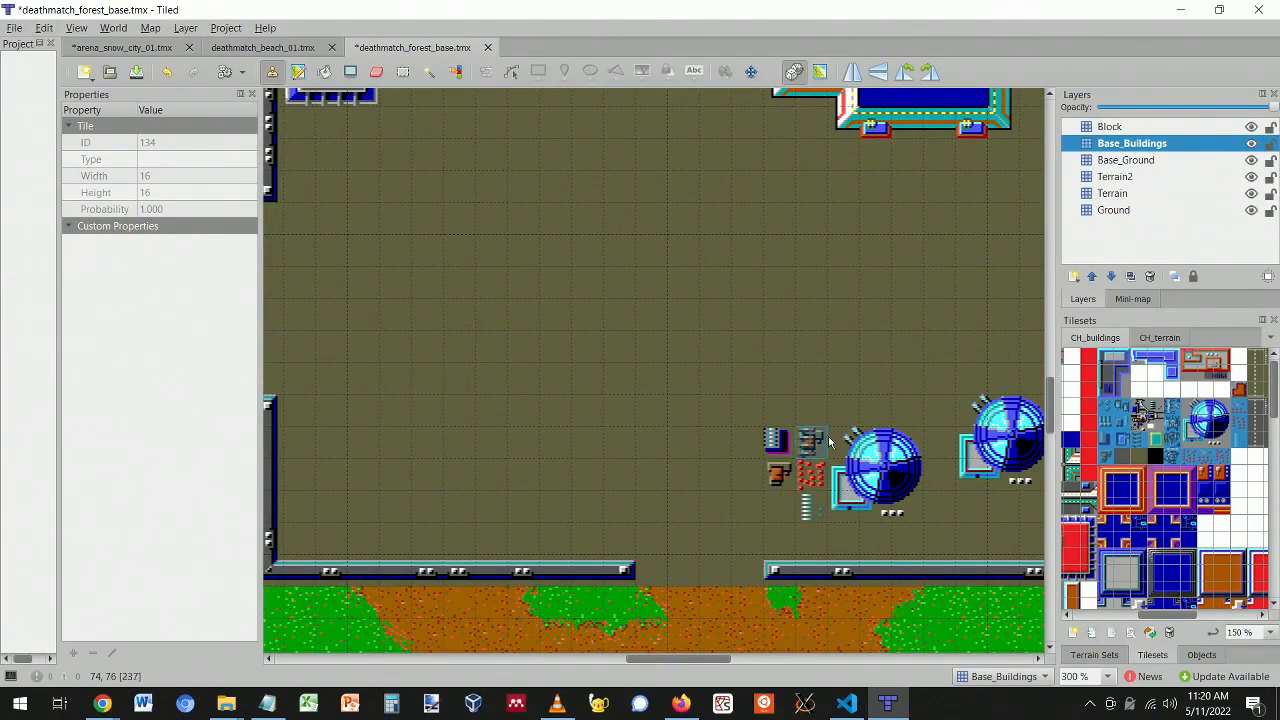
scroll(876, 327, up, 3)
drag(812, 291, 790, 290)
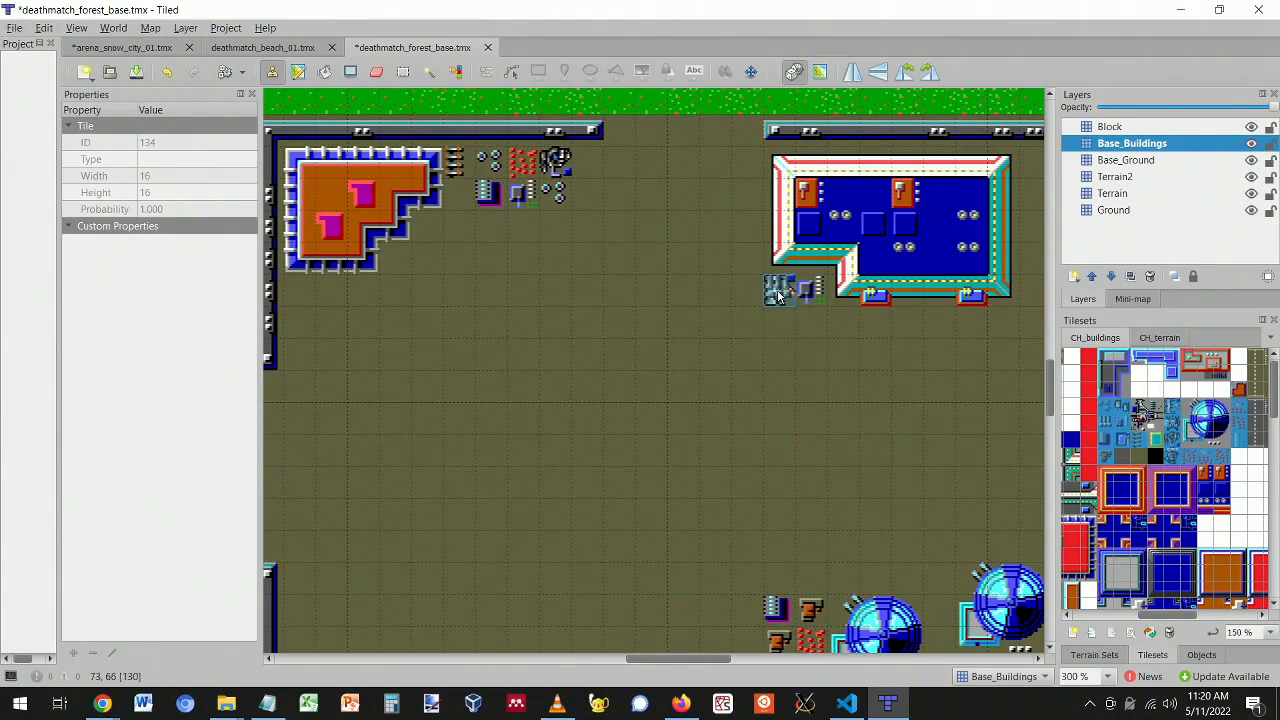
scroll(932, 334, down, 2)
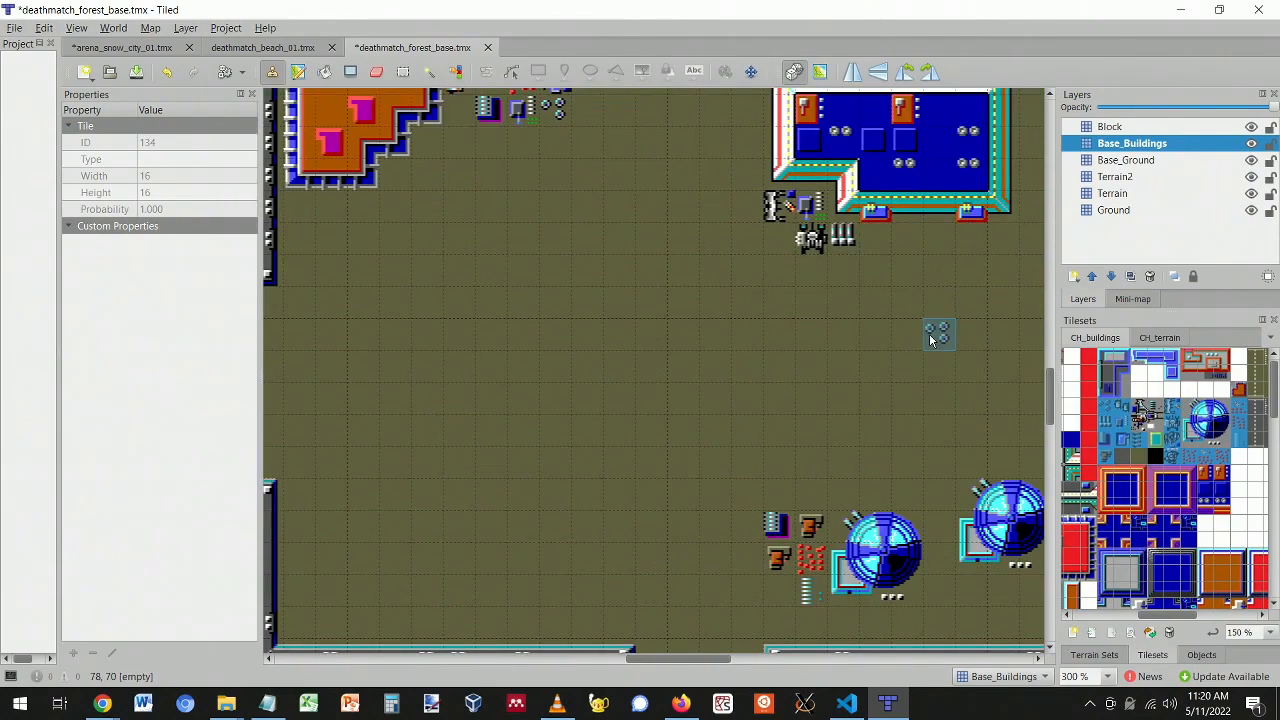
ctrl+scroll(929, 333, down, 1)
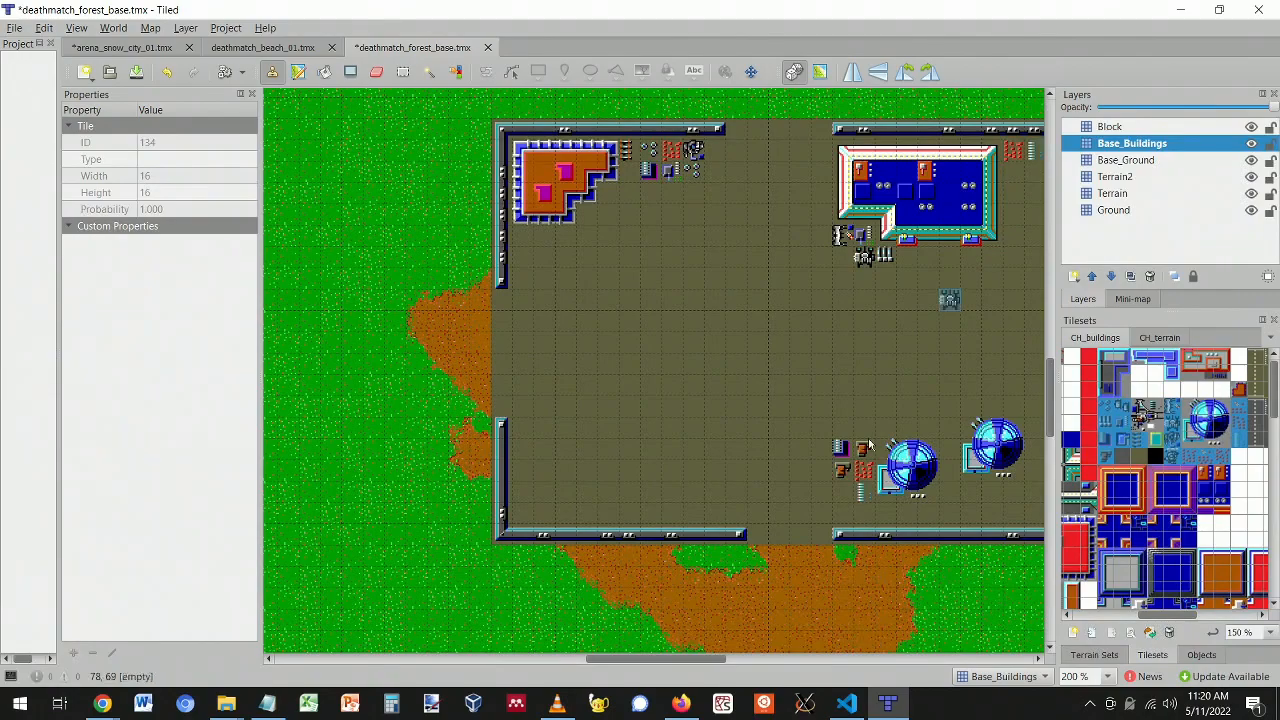
drag(646, 662, 675, 663)
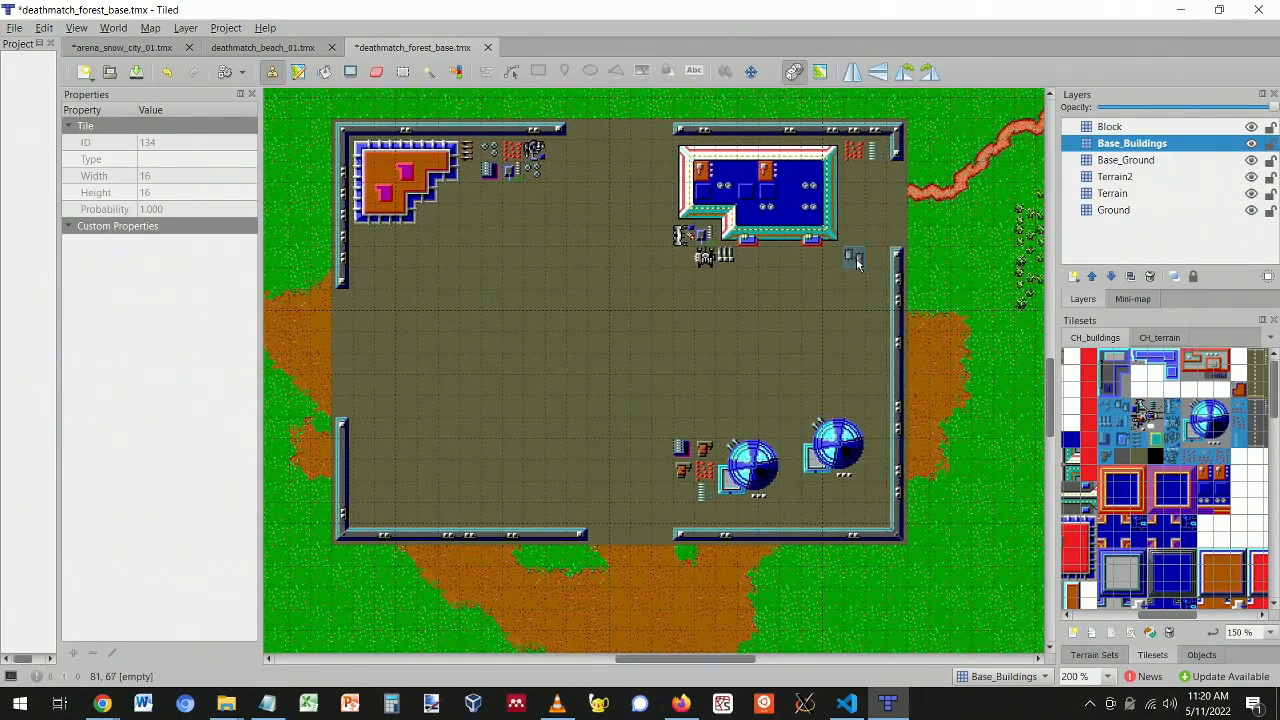
key(ctrl+z)
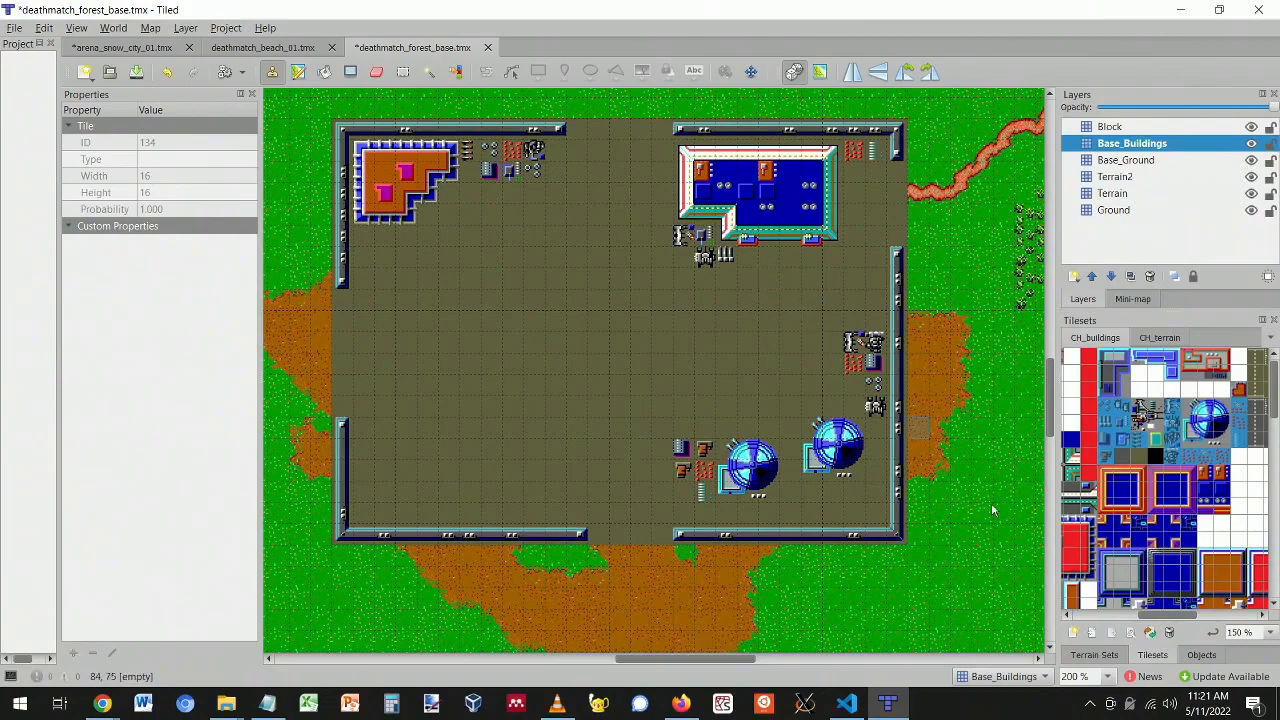
scroll(1108, 480, left, 3)
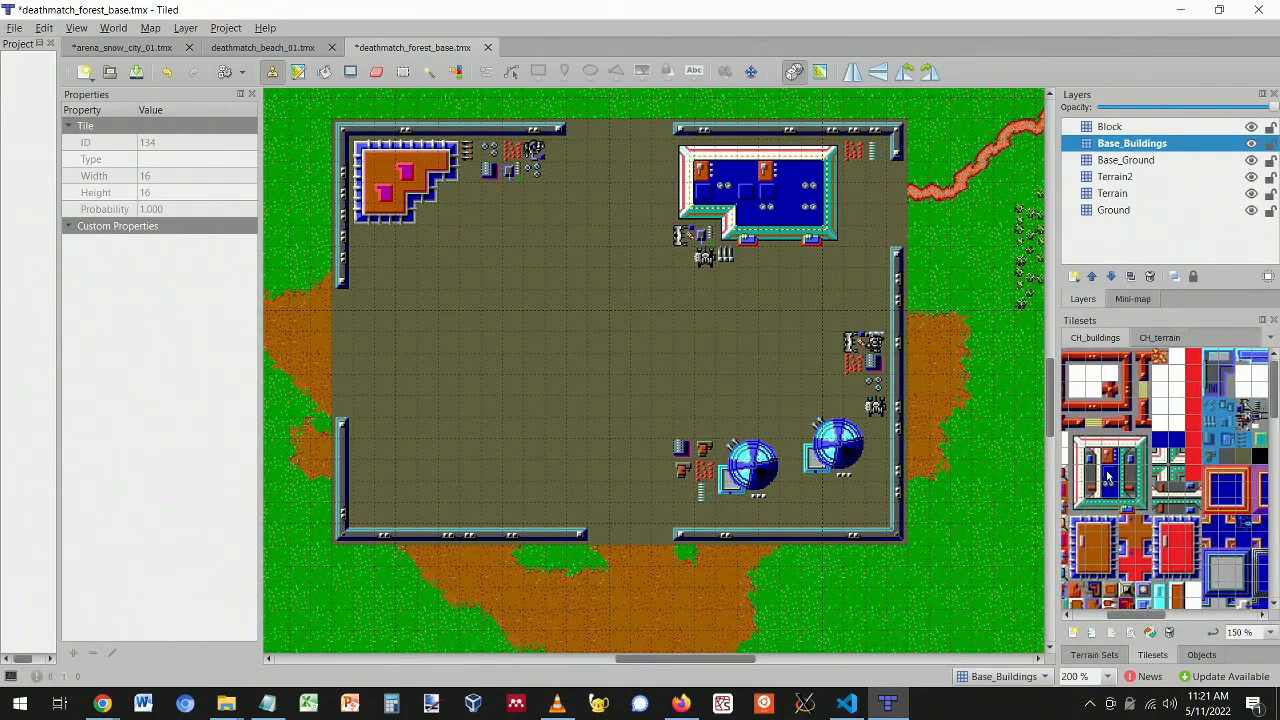
- Try a building tile and then a rectangular tile group from the CH_buildings tileset as the brush
click(1160, 510)
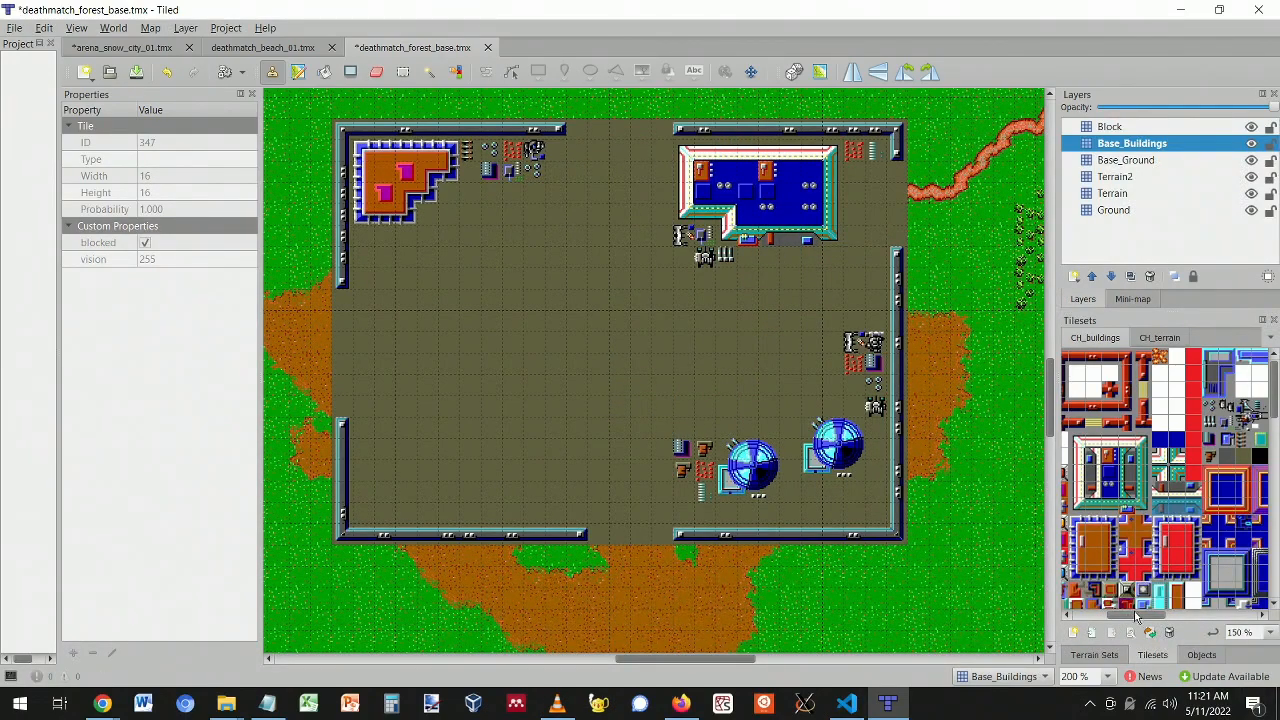
drag(1135, 614, 1105, 614)
scroll(1100, 505, down, 2)
drag(1073, 492, 1150, 540)
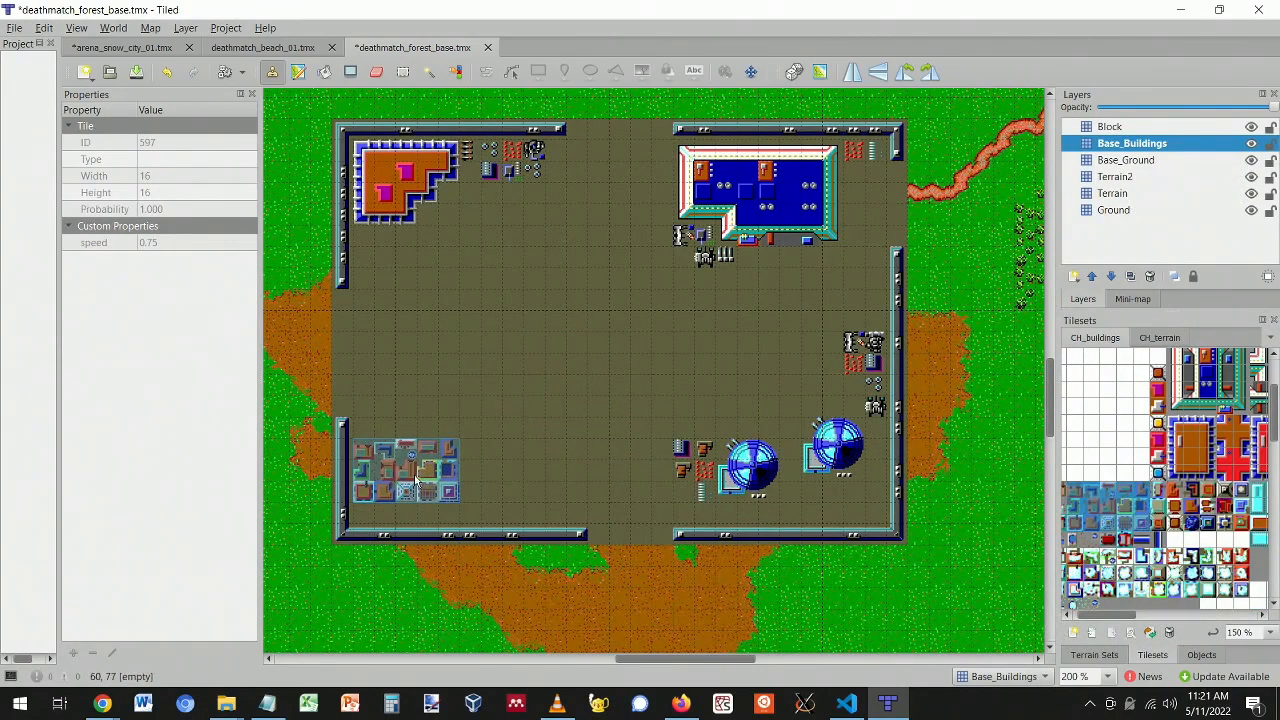
right_click(1148, 523)
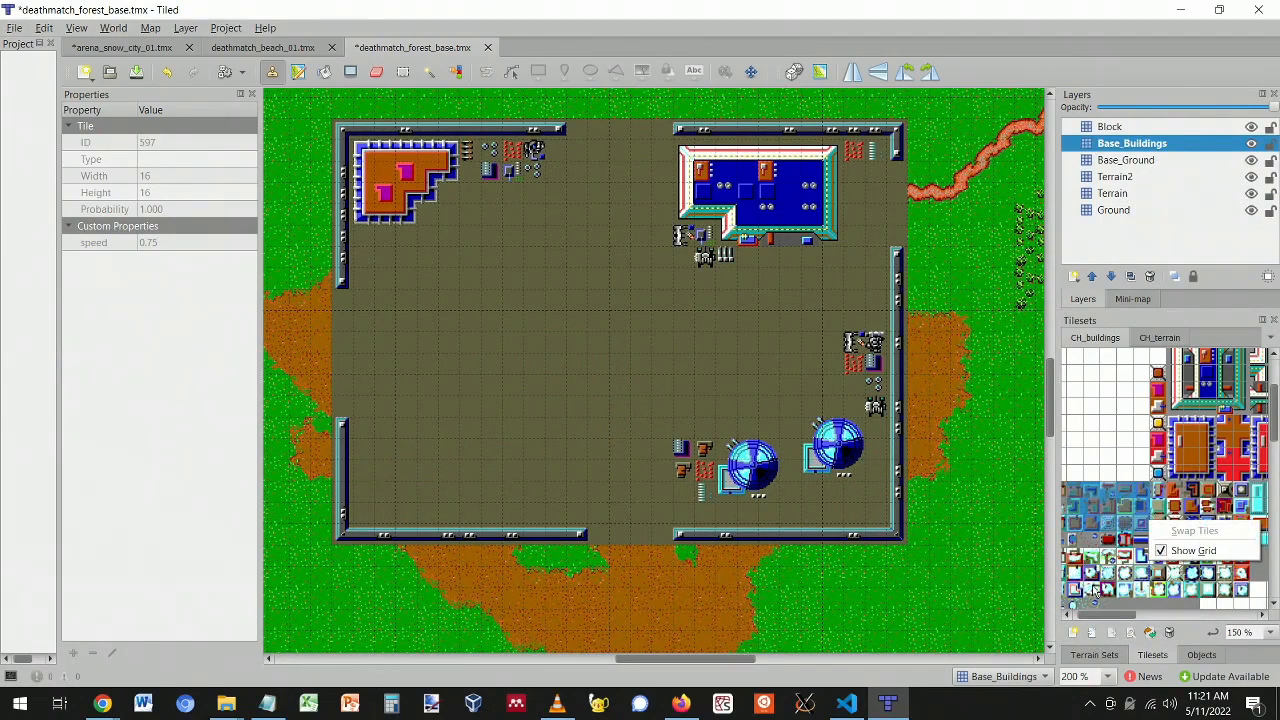
click(993, 498)
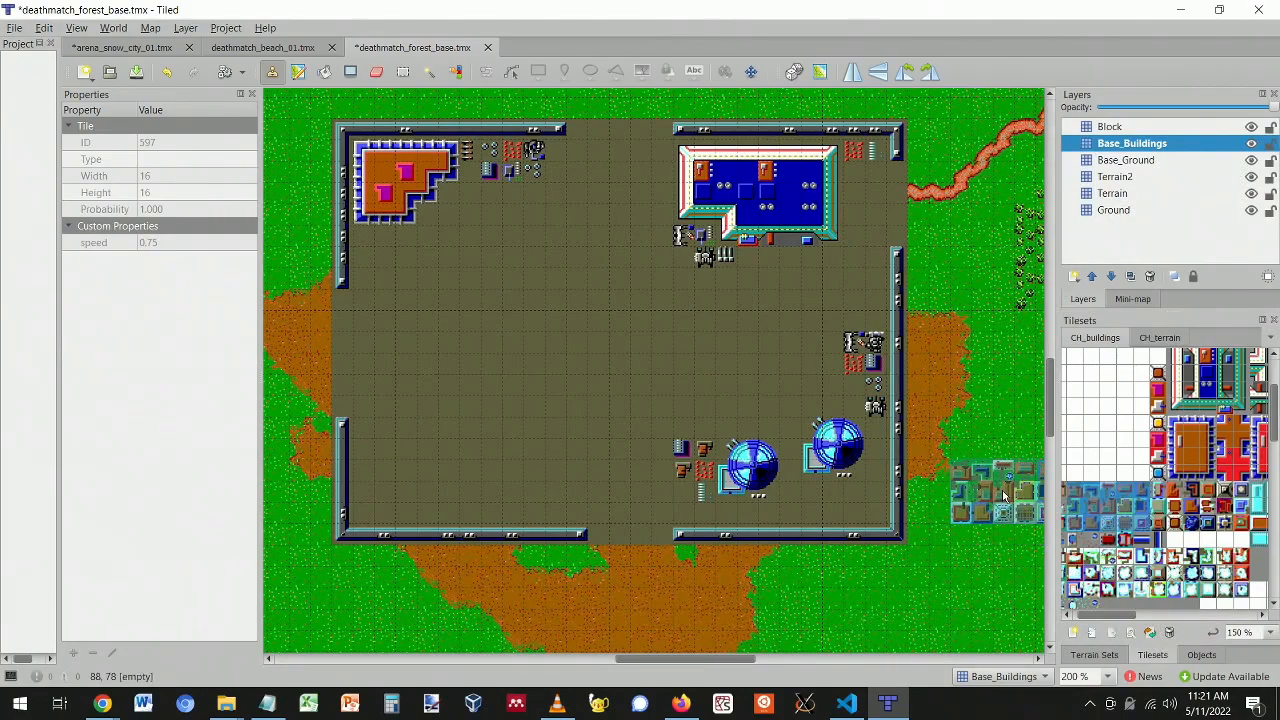
scroll(1165, 520, up, 2)
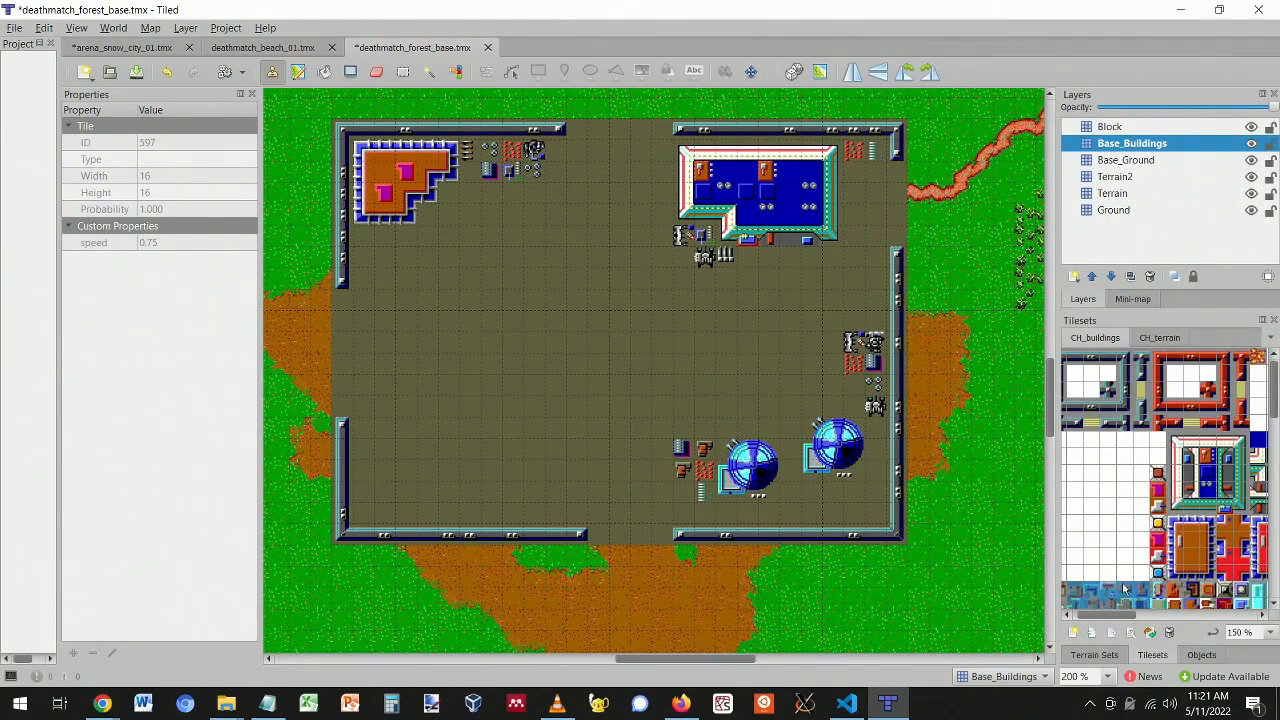
- Paint a column of gate tiles (ID 85) down the gap in the base's right wall
click(1243, 396)
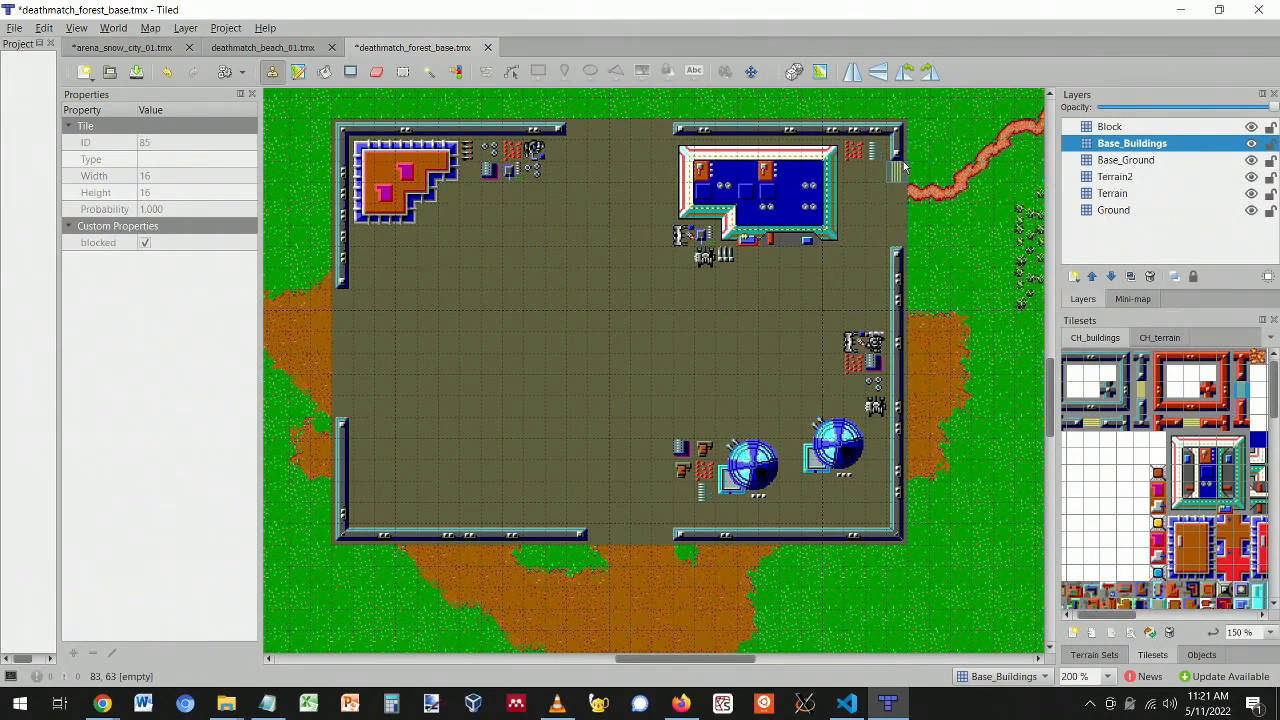
drag(897, 172, 897, 242)
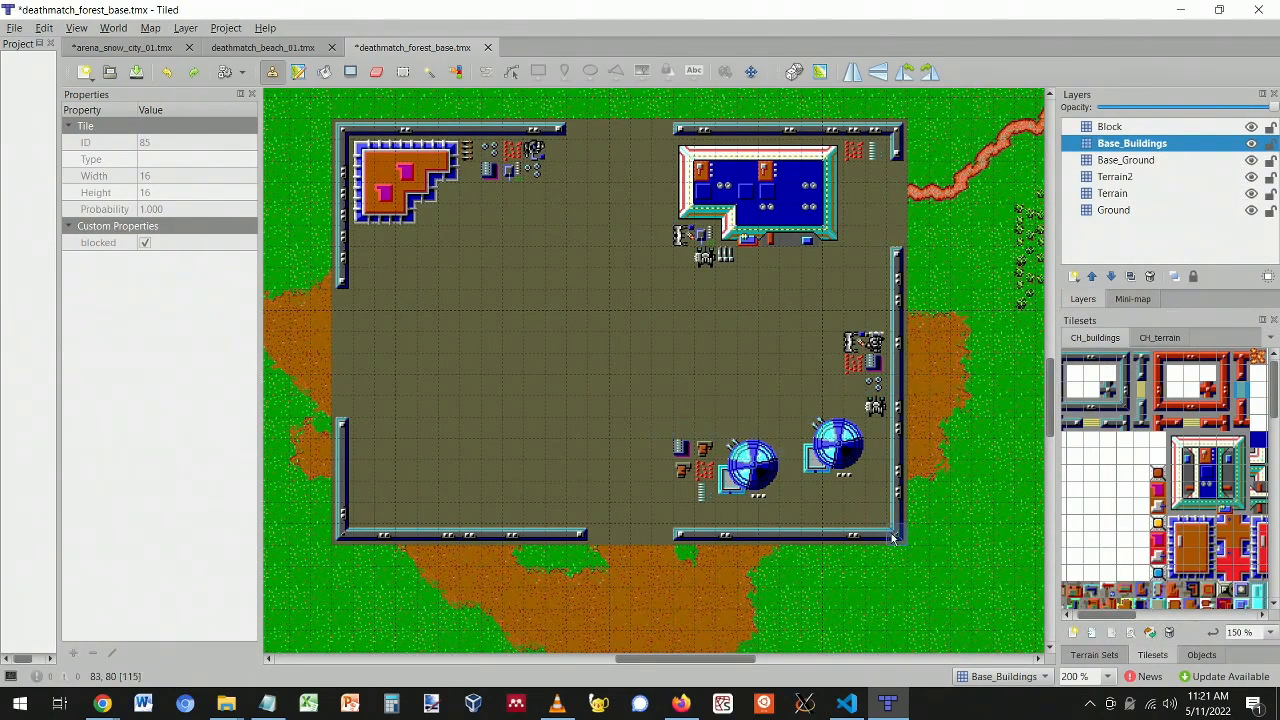
scroll(891, 533, down, 5)
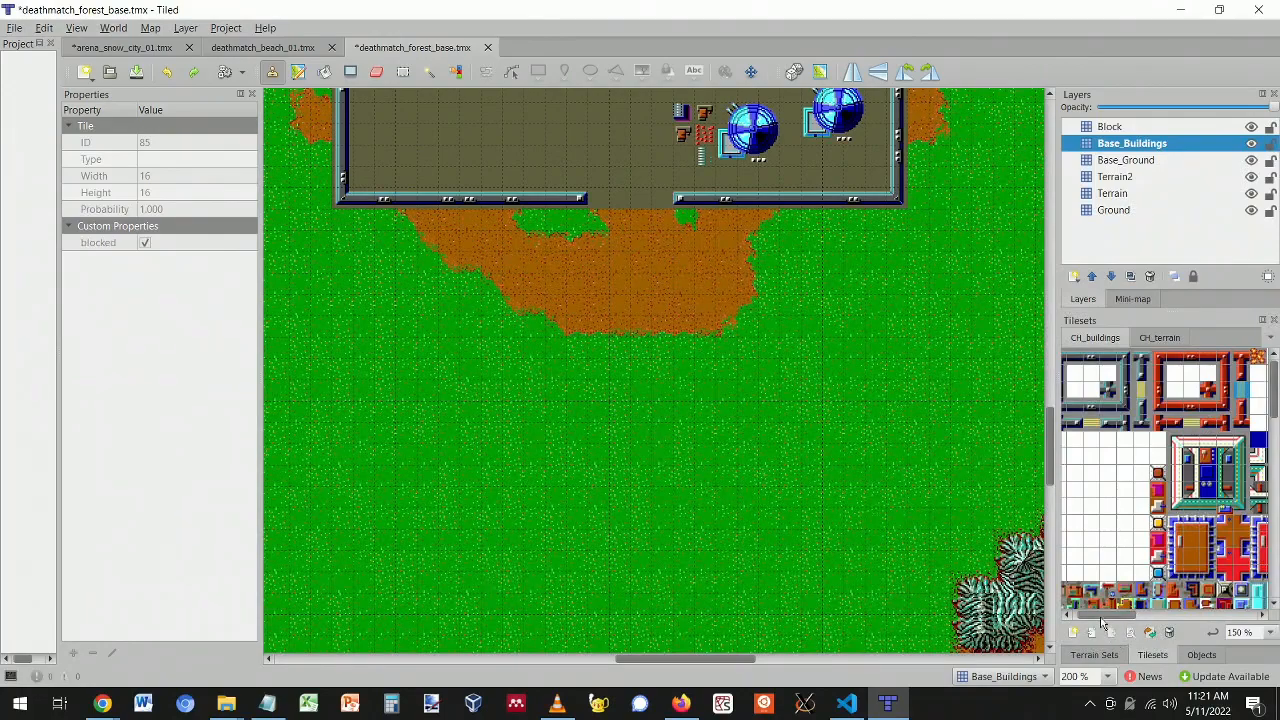
- Stamp horizontal and vertical striped tiles on the grass south of the base to form the pad
drag(1103, 615, 1083, 613)
click(1212, 425)
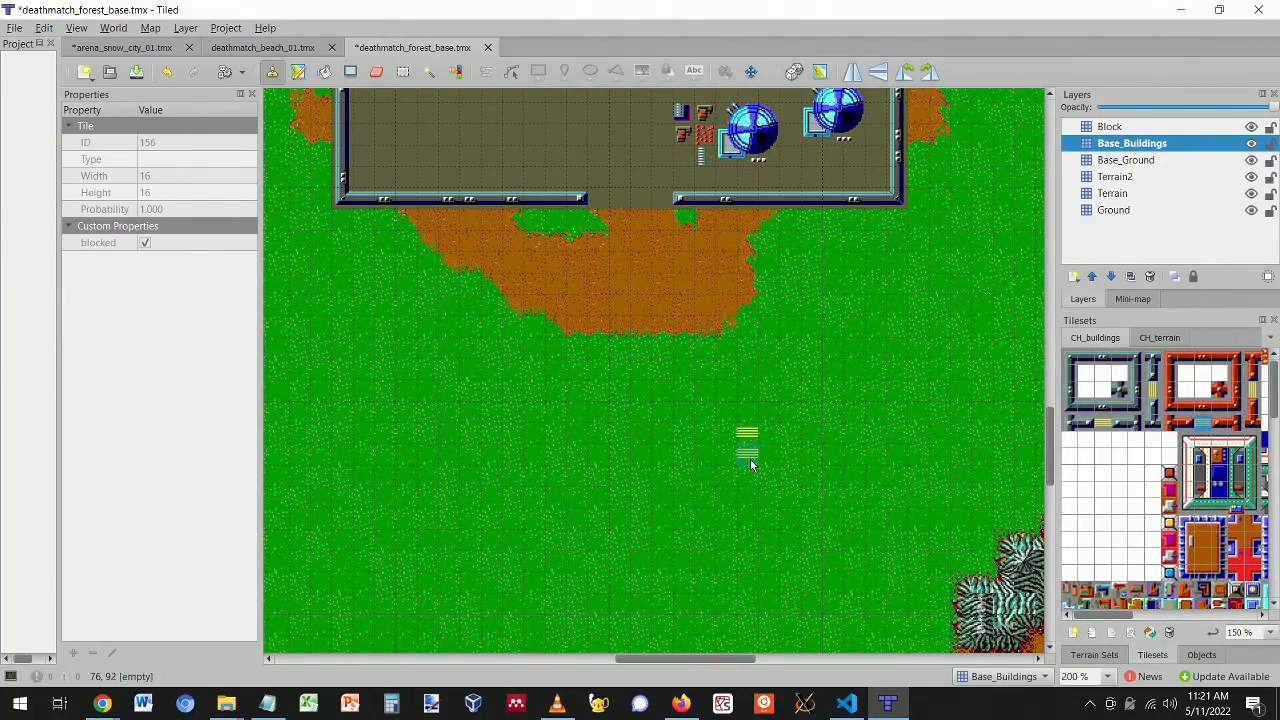
click(750, 474)
click(1157, 390)
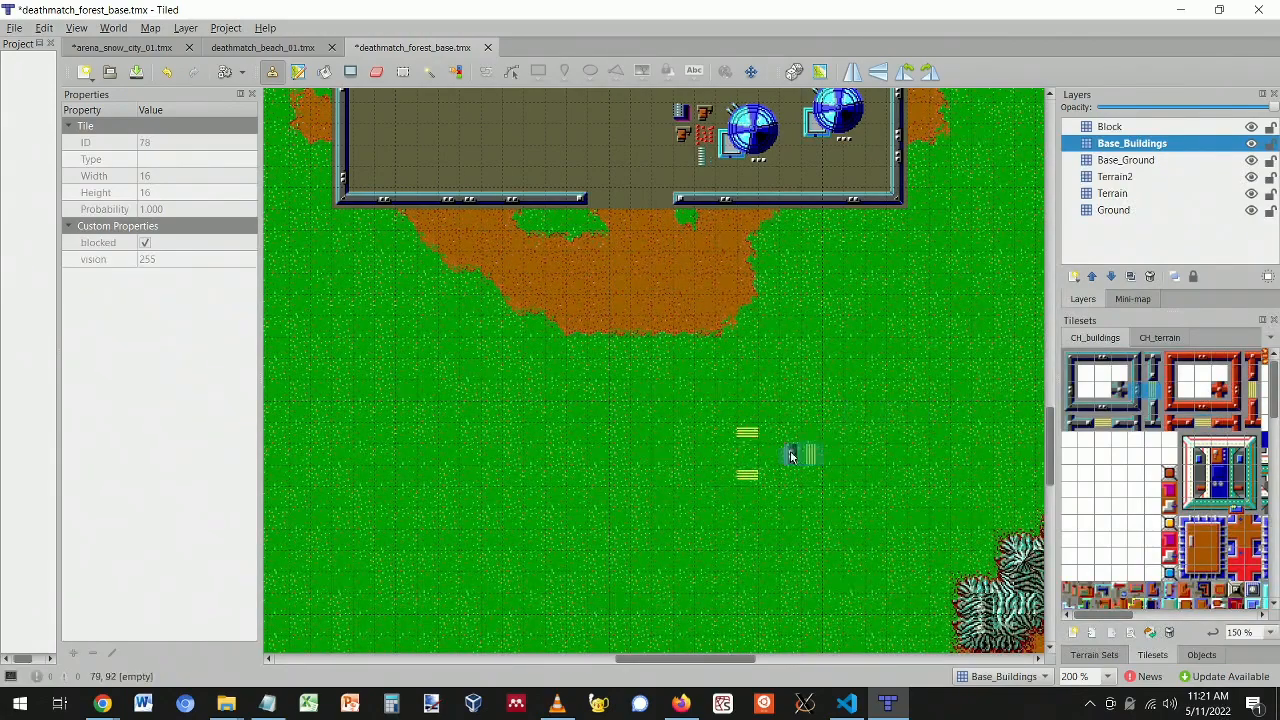
click(1151, 392)
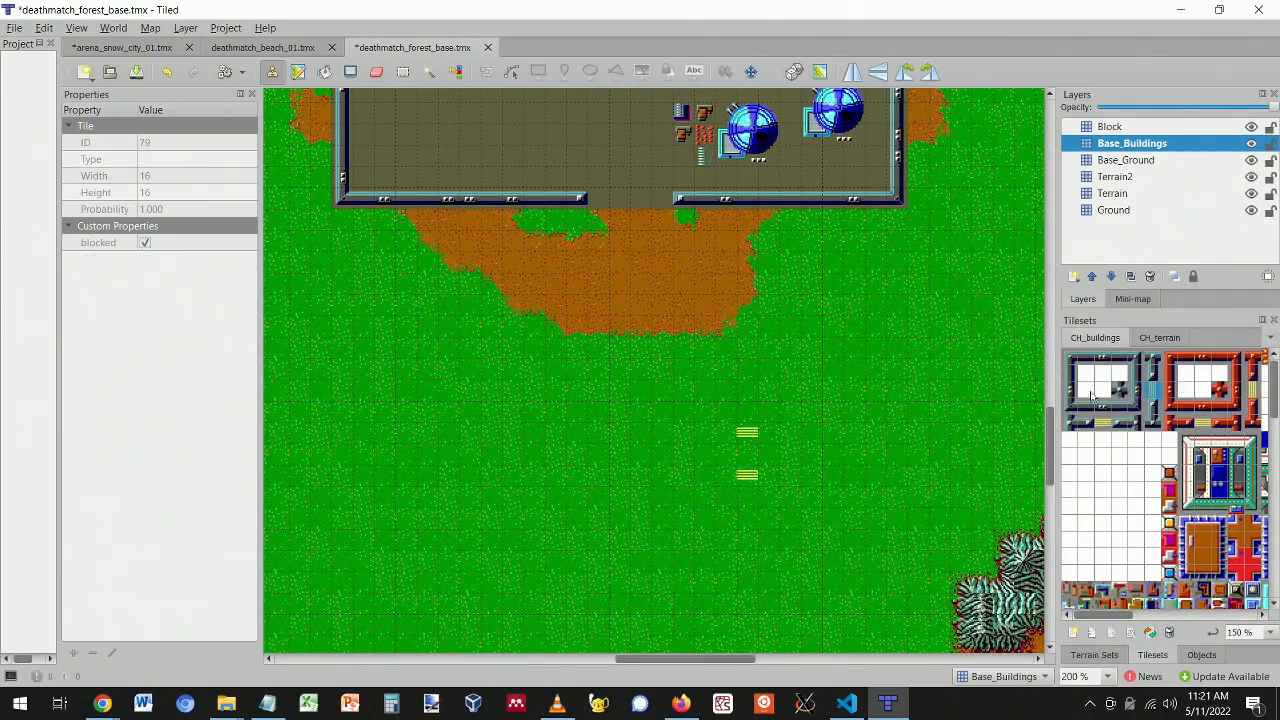
click(732, 454)
click(749, 454)
click(770, 457)
- Add the orange centre tile and four corner marker tiles to the pad
click(1168, 522)
click(747, 455)
click(1170, 476)
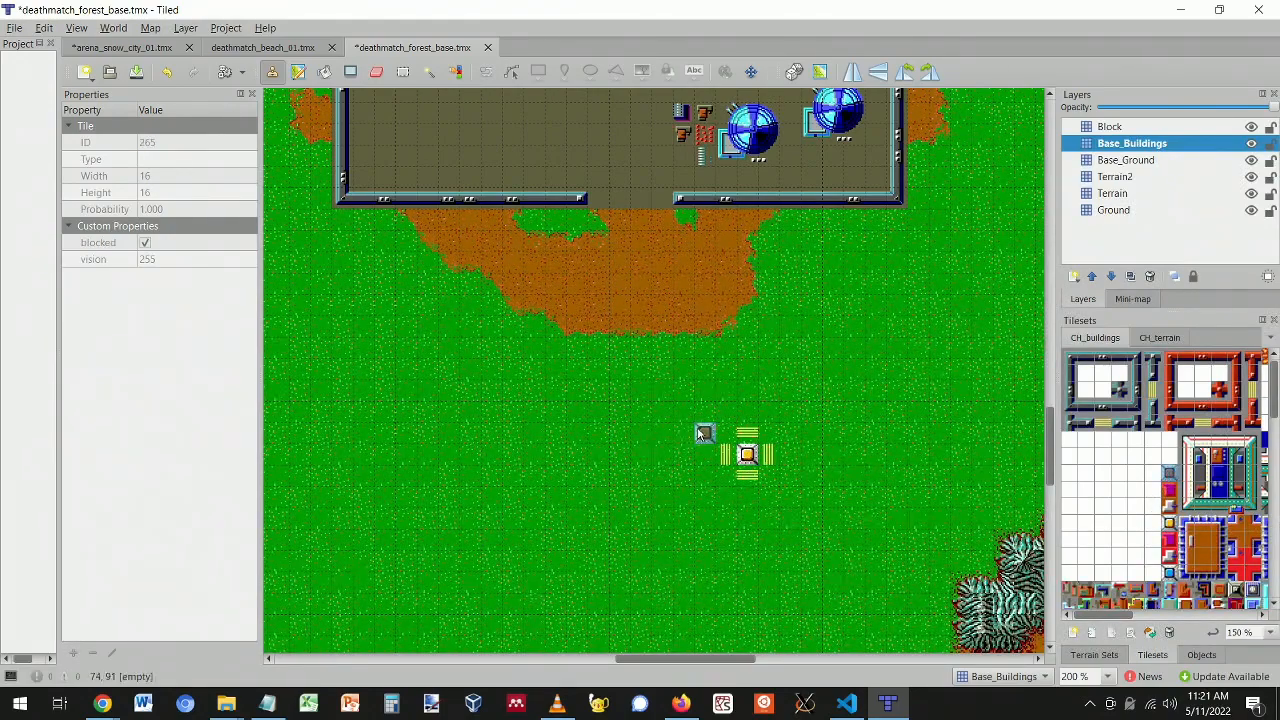
click(725, 432)
click(770, 438)
click(768, 476)
click(726, 476)
- Review the whole map, save deathmatch_forest_base.tmx with Ctrl+S, and switch to File Explorer
ctrl+scroll(888, 474, down, 2)
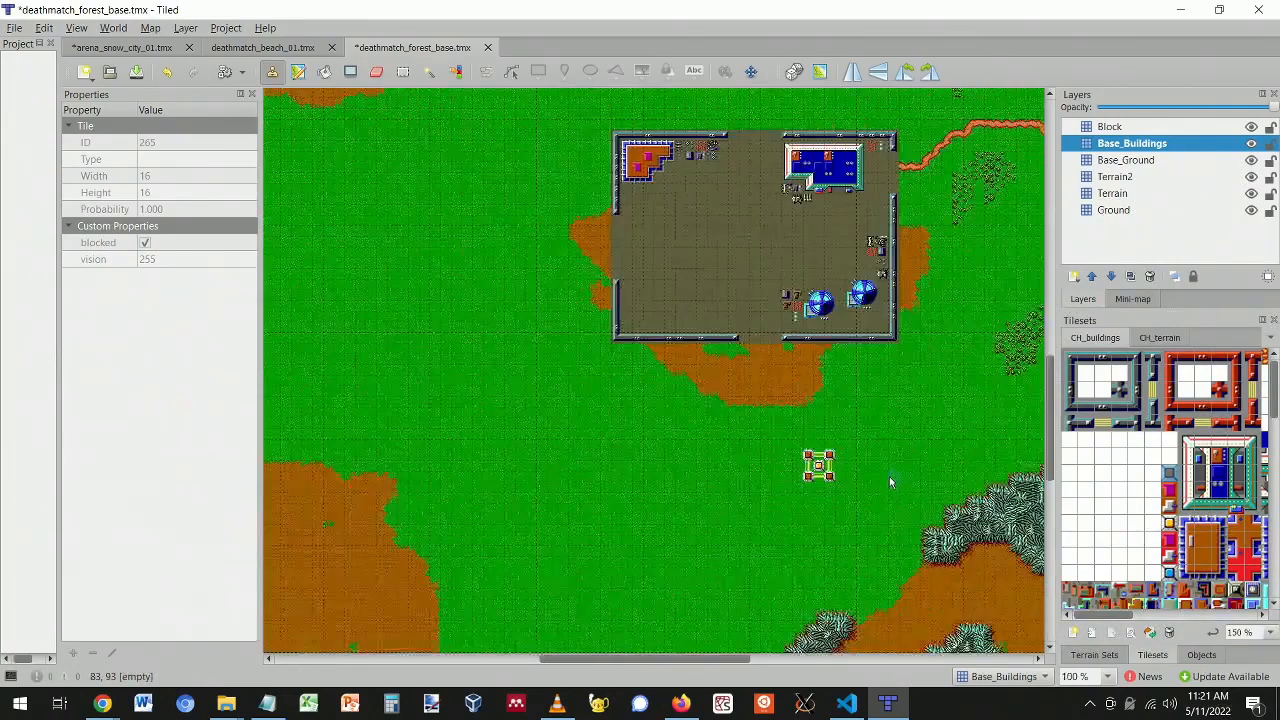
ctrl+scroll(889, 477, up, 1)
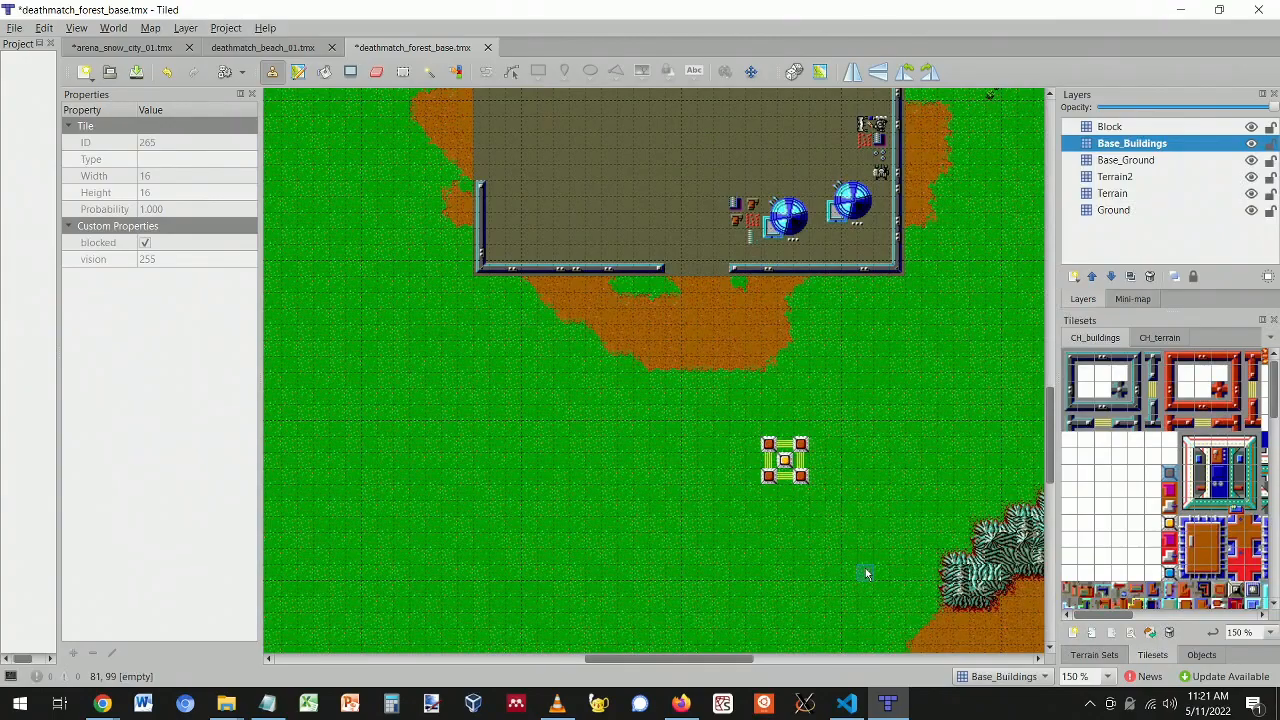
scroll(835, 540, up, 3)
scroll(835, 545, up, 6)
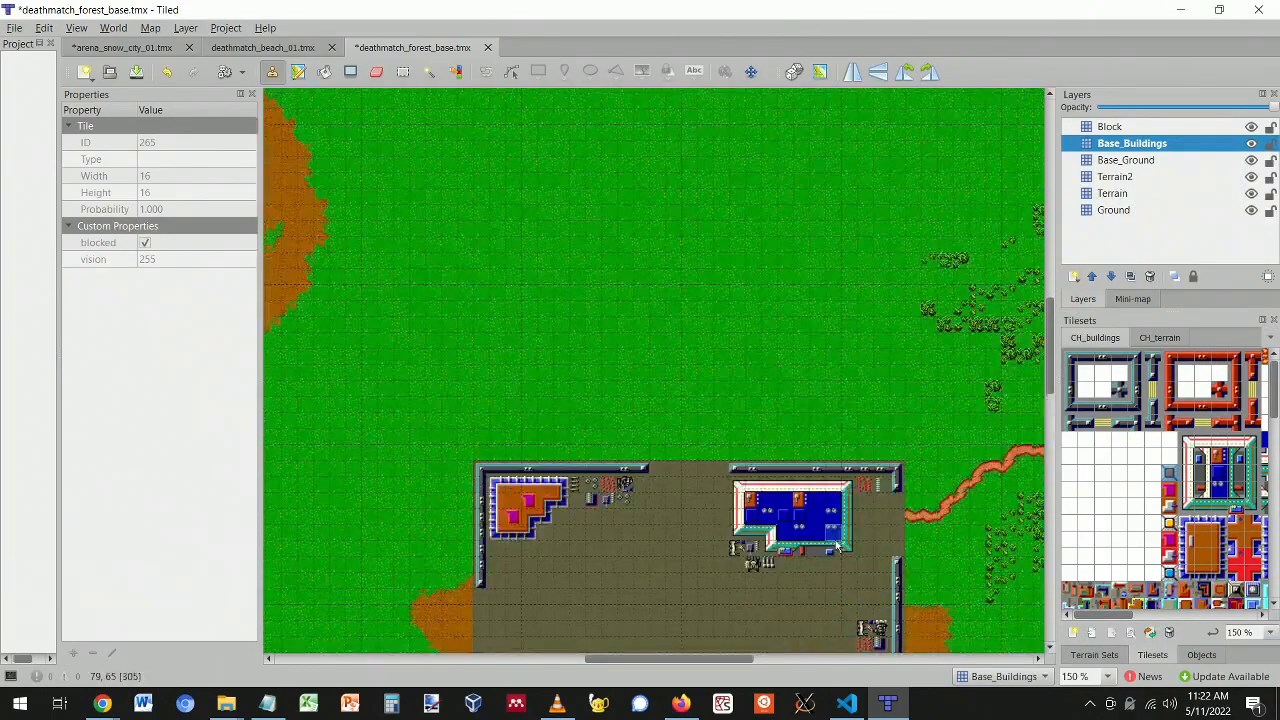
scroll(835, 545, down, 7)
ctrl+scroll(799, 355, down, 5)
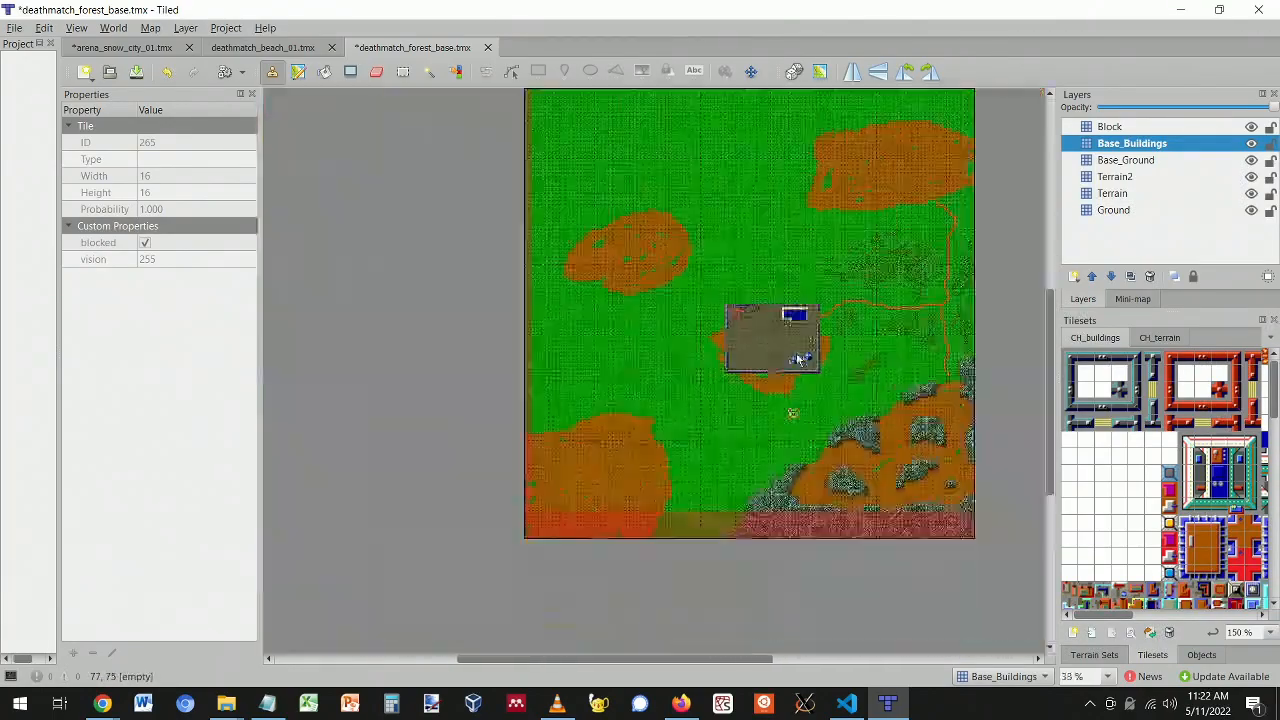
ctrl+scroll(797, 365, up, 2)
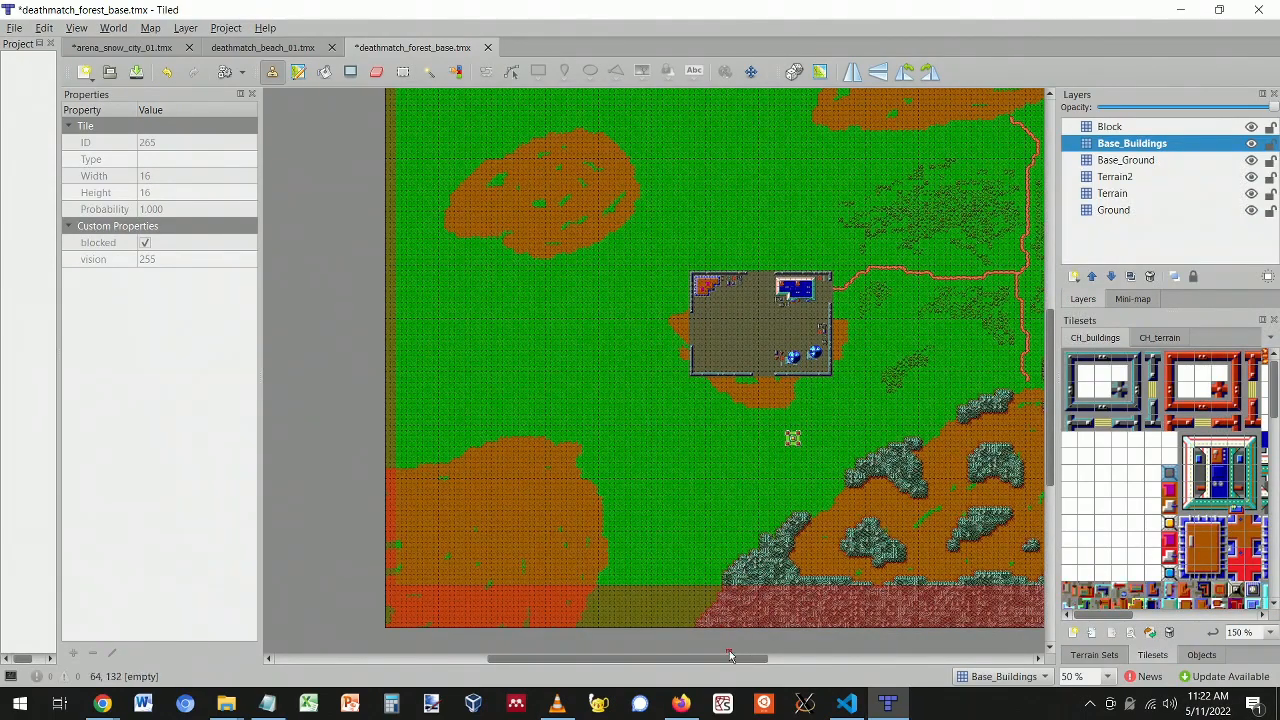
drag(707, 659, 752, 670)
key(ctrl+s)
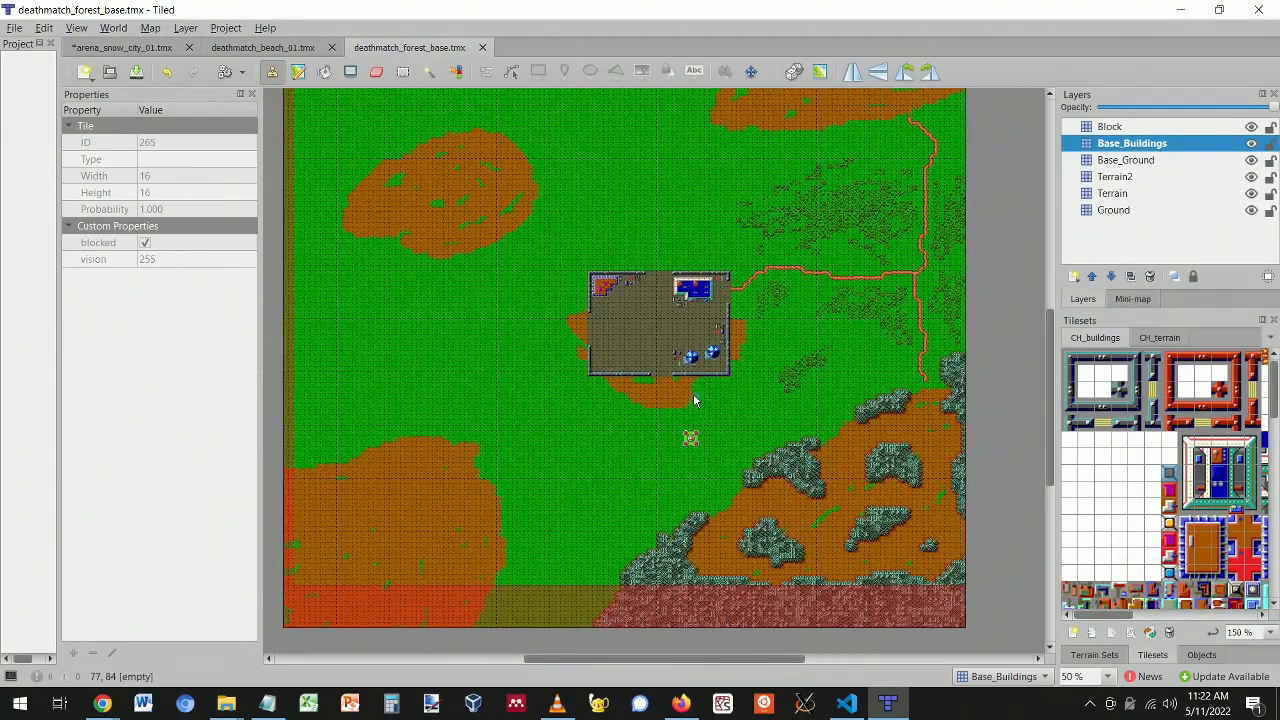
key(alt+Tab)
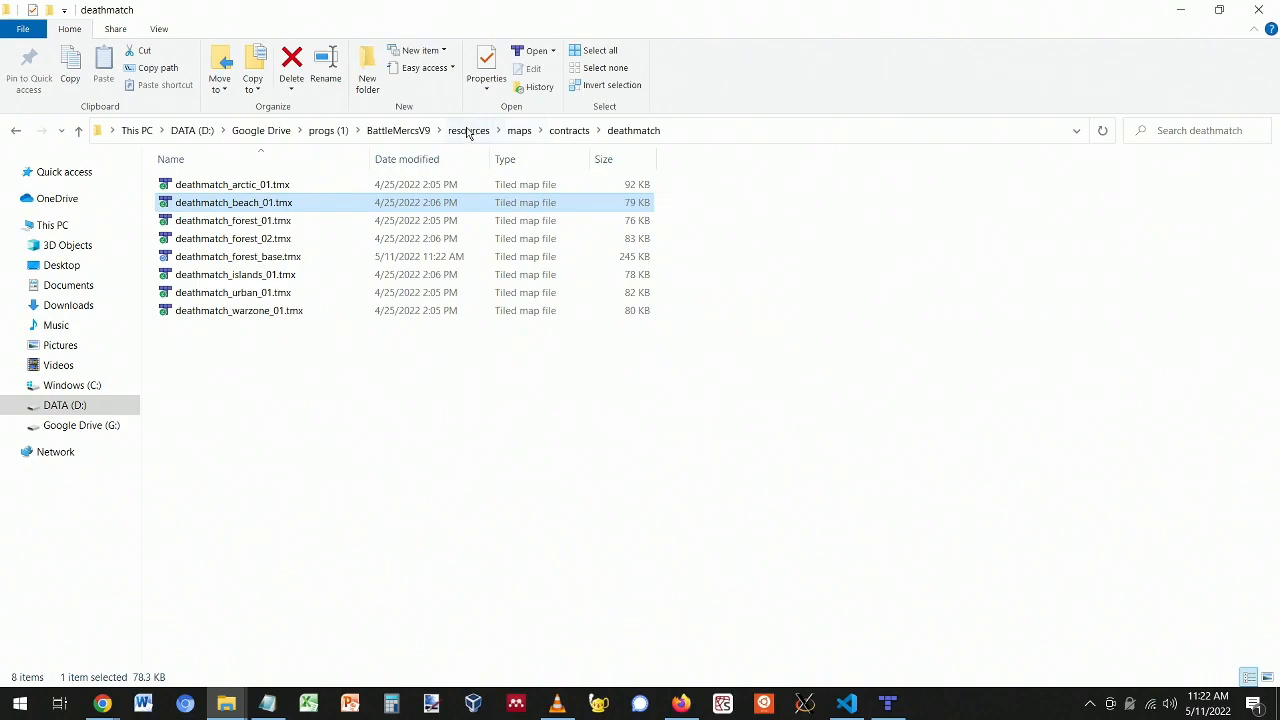
- Browse from the BattleMercsV9 project through resources and maps into the contracts, deathmatch and arena folders
click(398, 130)
double_click(230, 345)
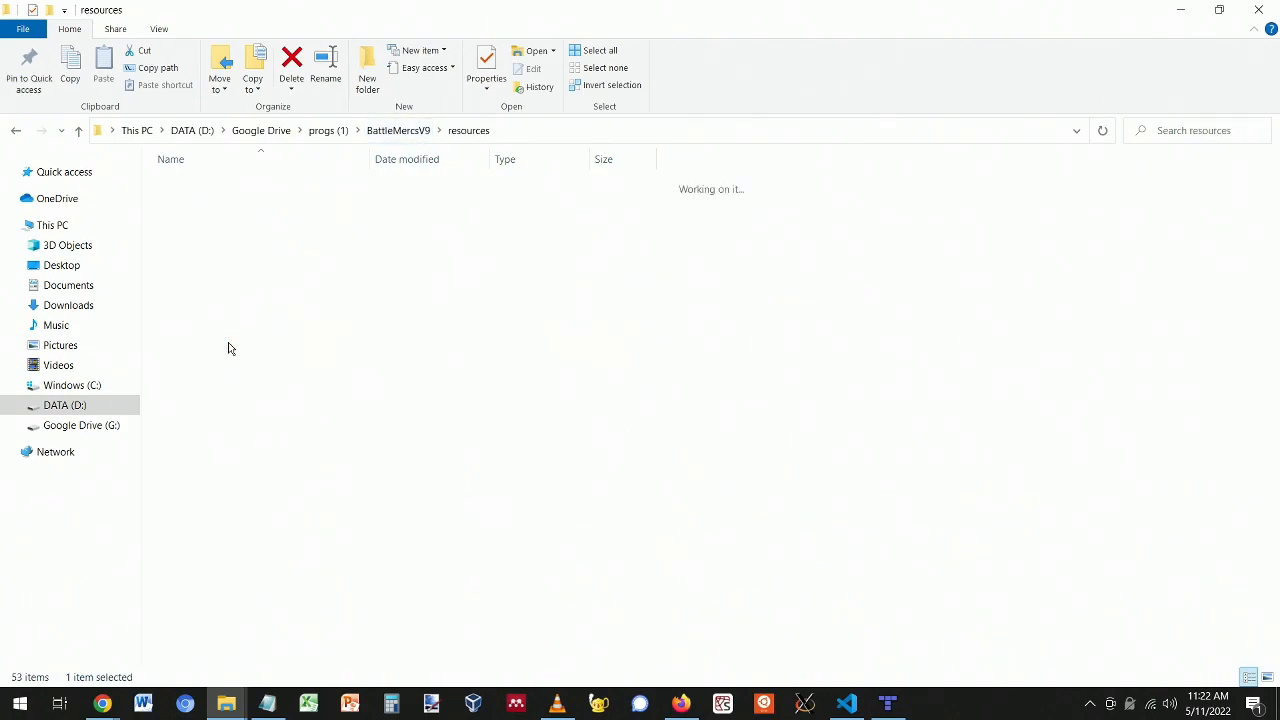
double_click(212, 278)
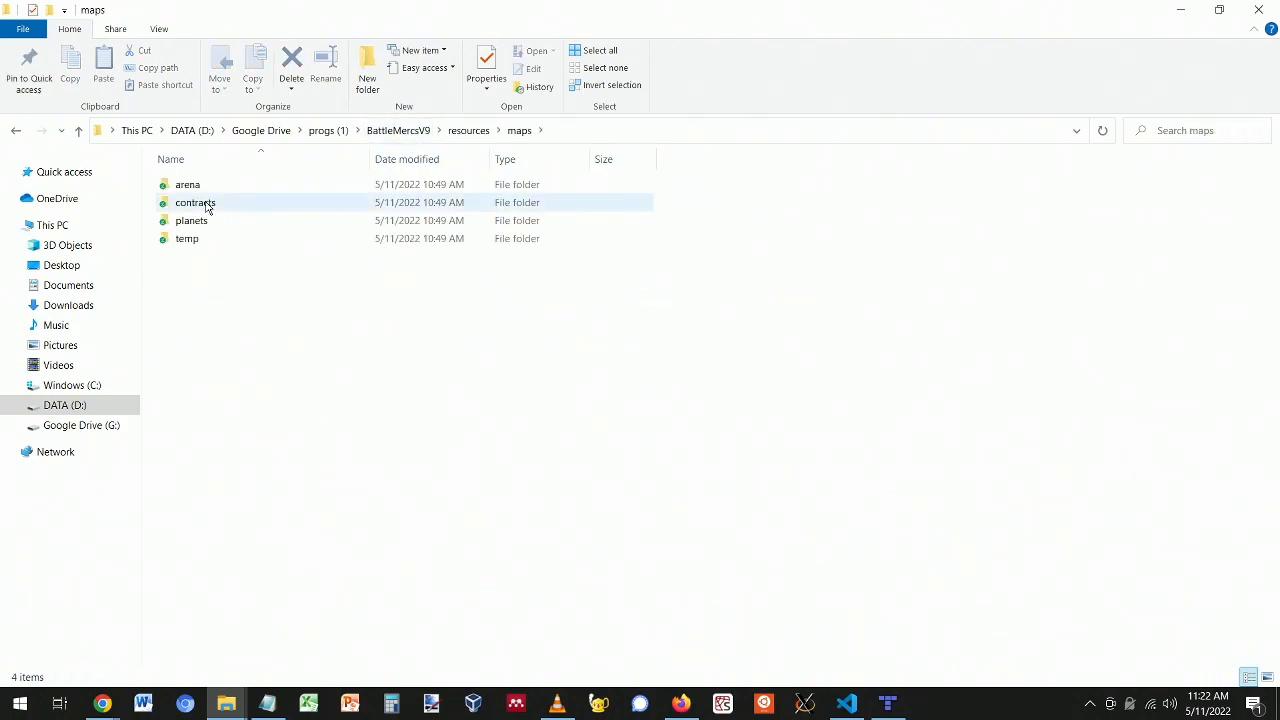
double_click(207, 204)
double_click(202, 186)
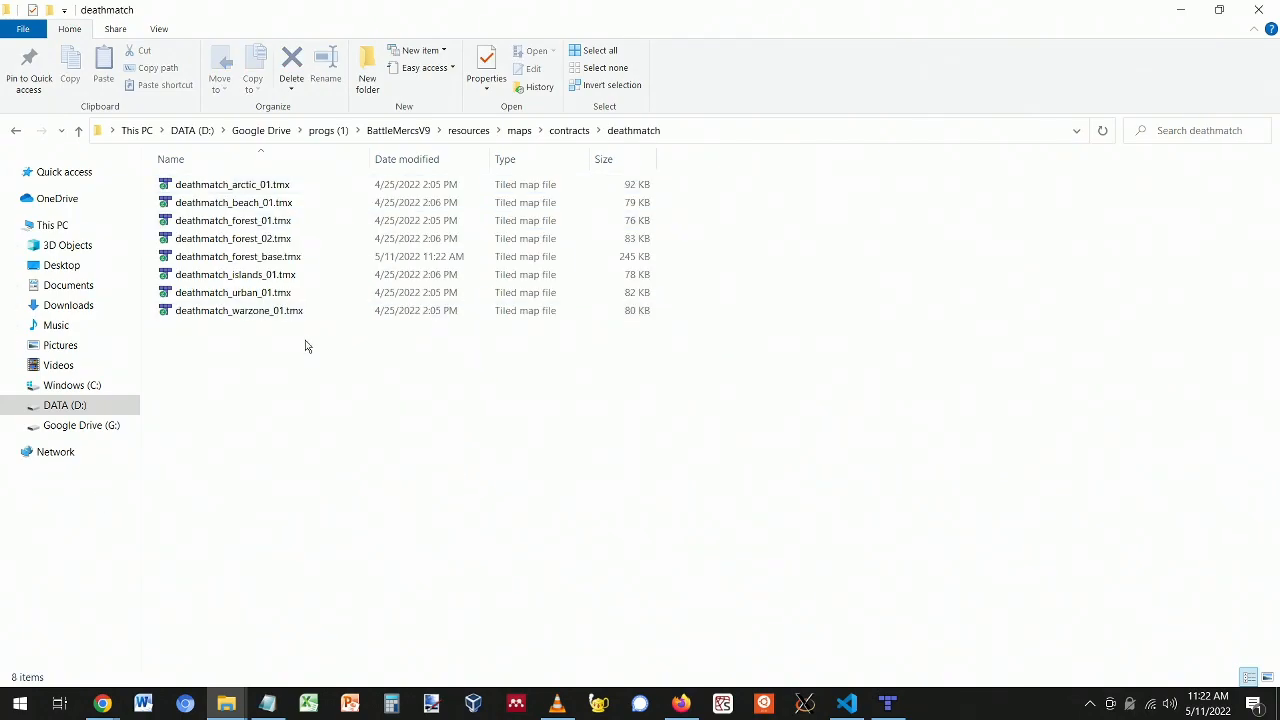
click(518, 132)
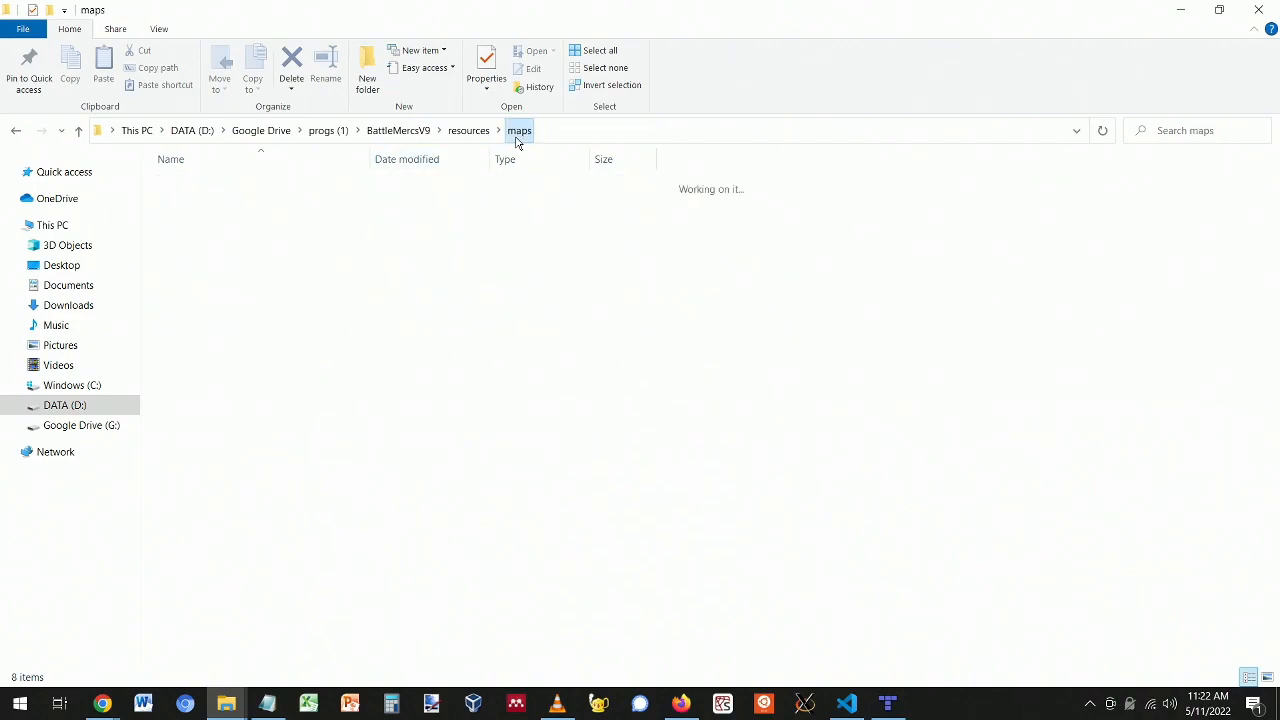
click(190, 188)
double_click(190, 188)
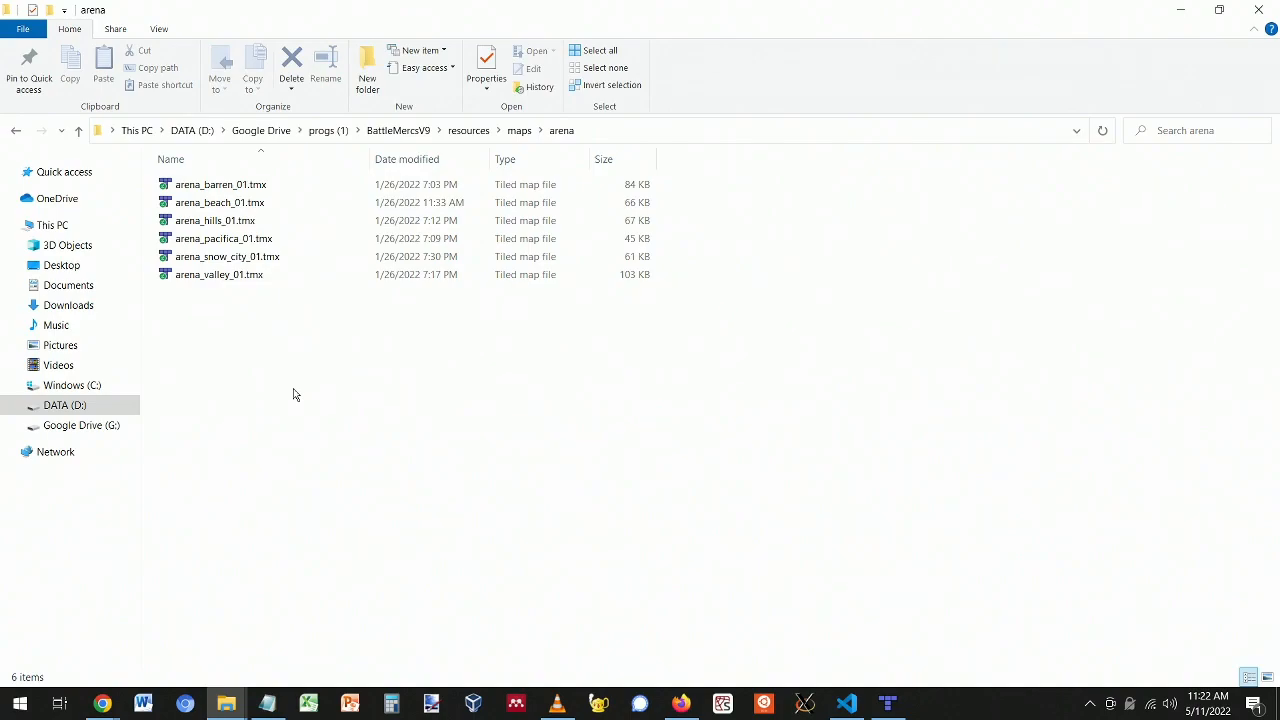
- Go to the legacy campaign's maps folder under campaigns and open pacifica_training_field.tmx
click(469, 131)
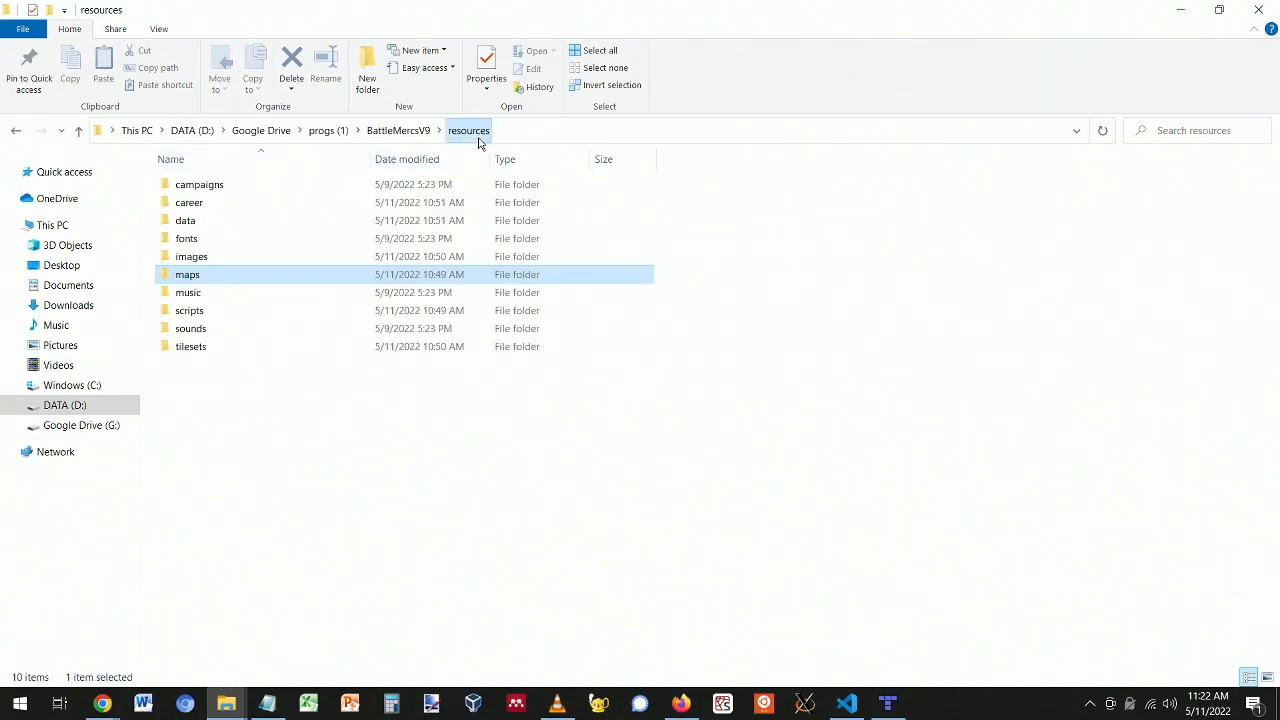
double_click(250, 190)
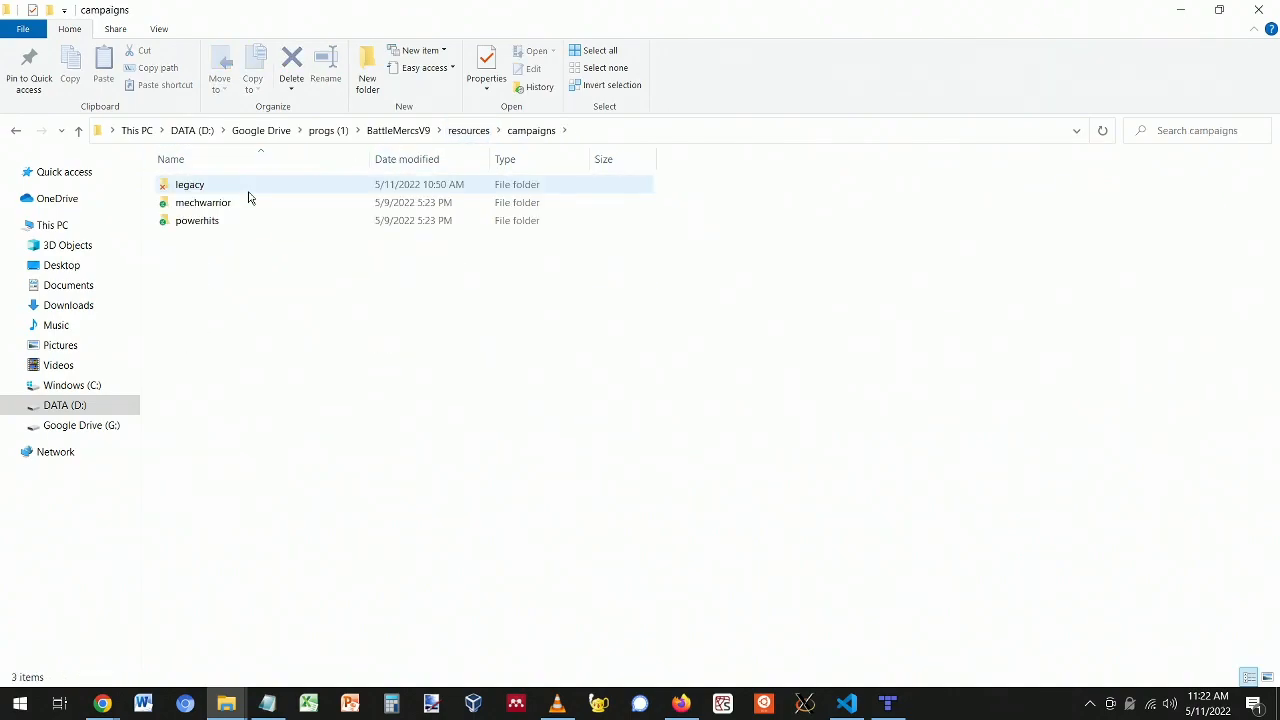
click(220, 190)
double_click(215, 190)
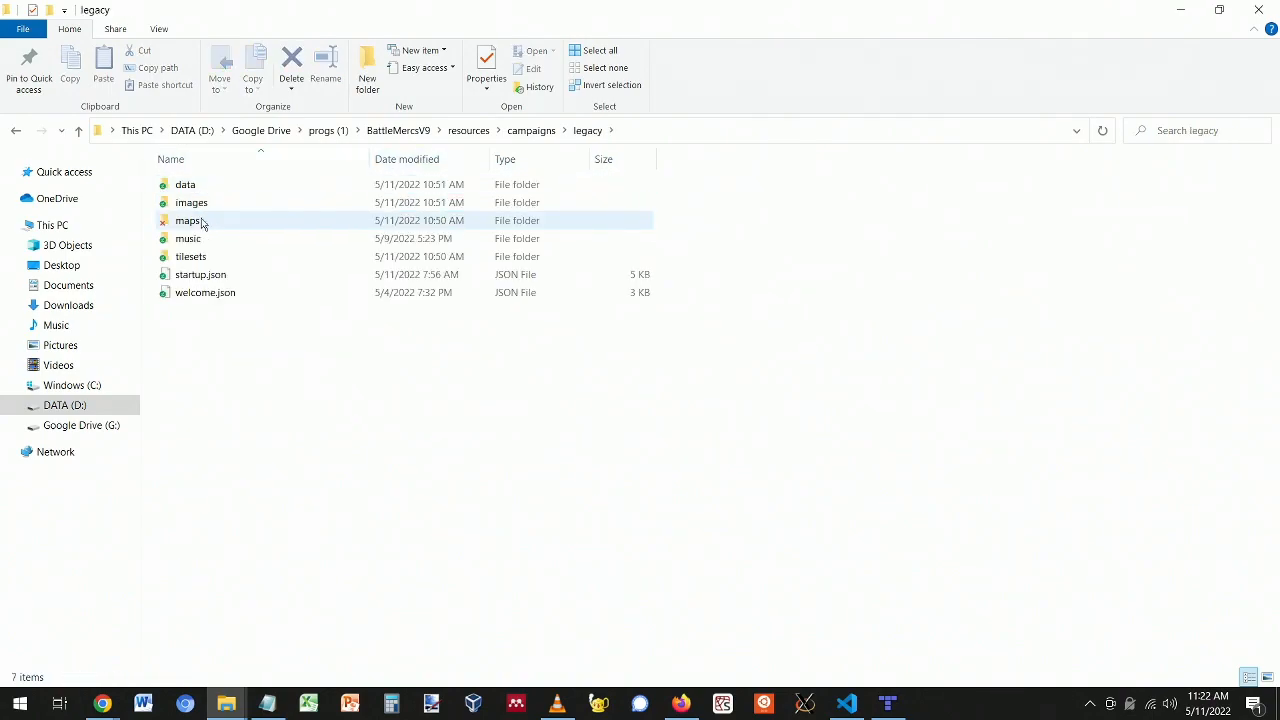
double_click(203, 222)
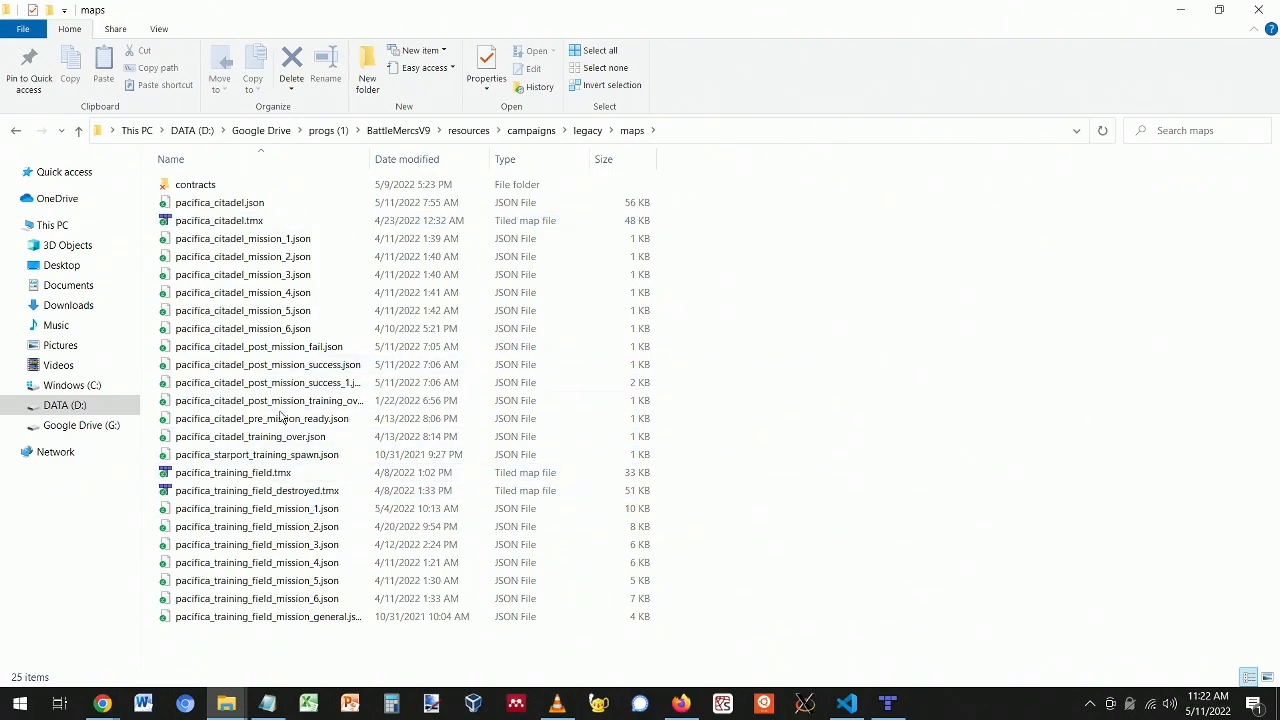
double_click(305, 473)
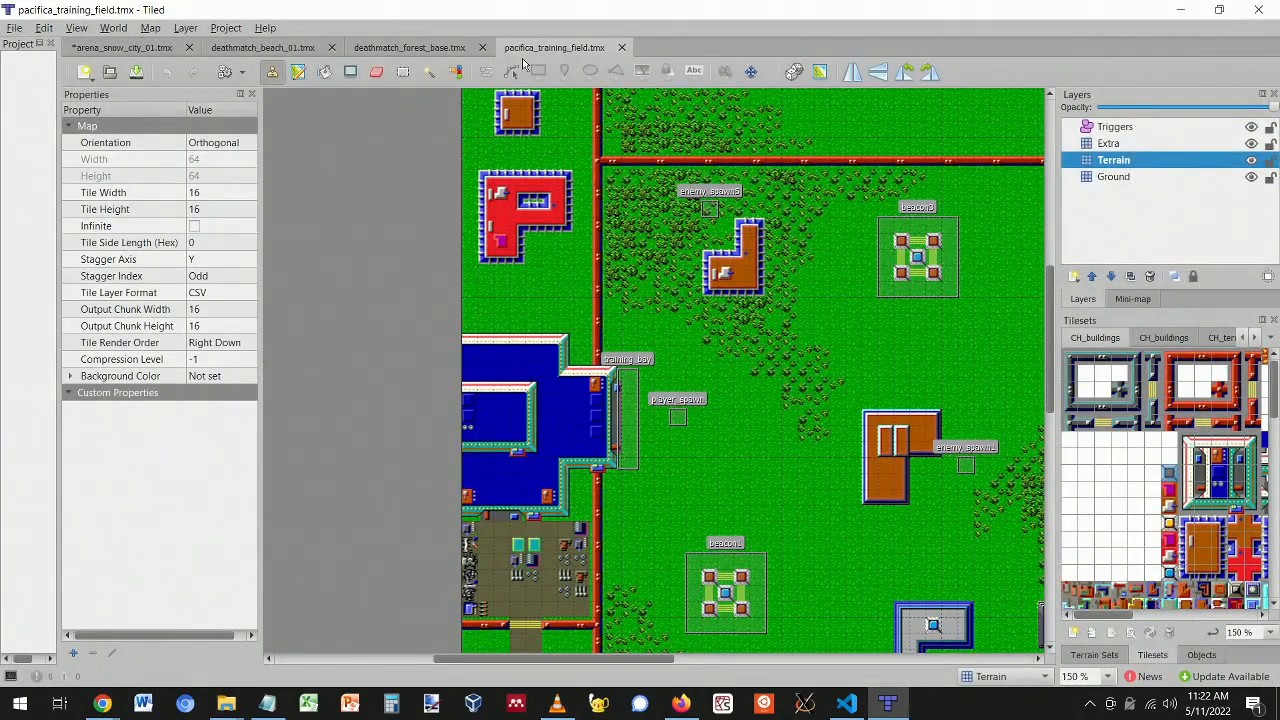
- Zoom around pacifica_training_field to inspect its spawn markers, then return to deathmatch_forest_base
ctrl+scroll(628, 600, down, 2)
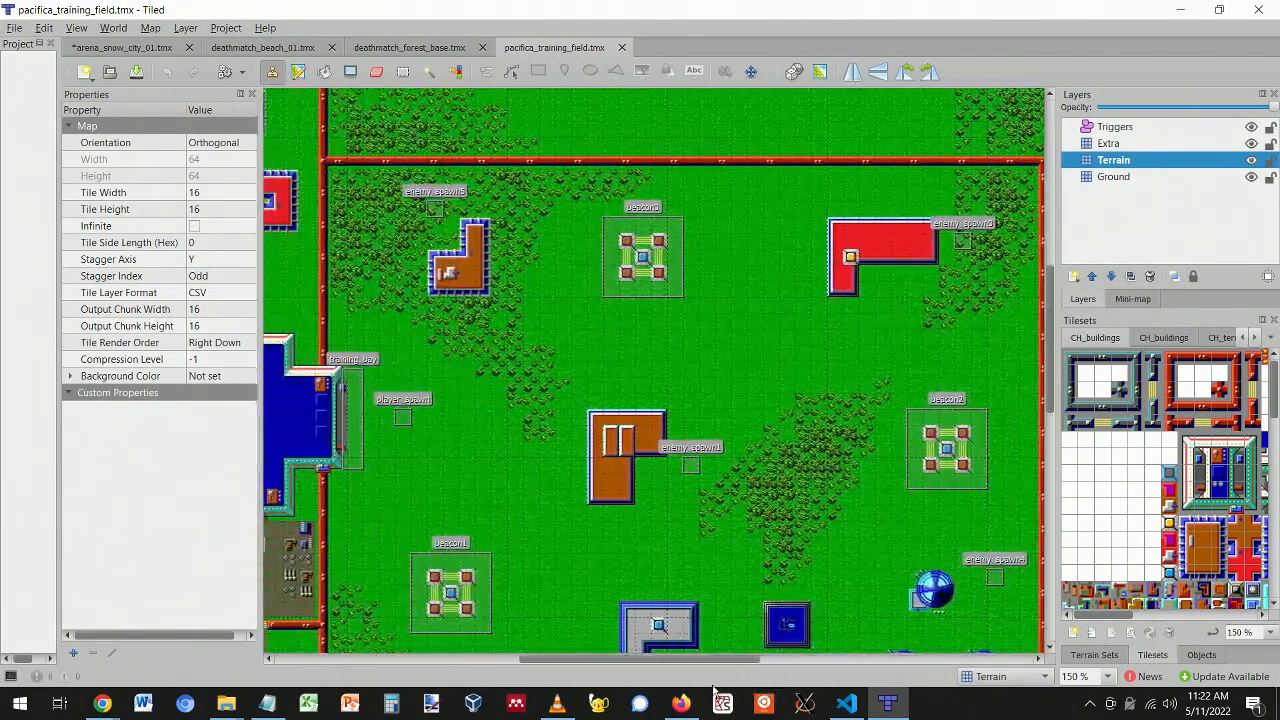
ctrl+scroll(693, 468, up, 2)
scroll(690, 462, down, 2)
scroll(690, 462, up, 6)
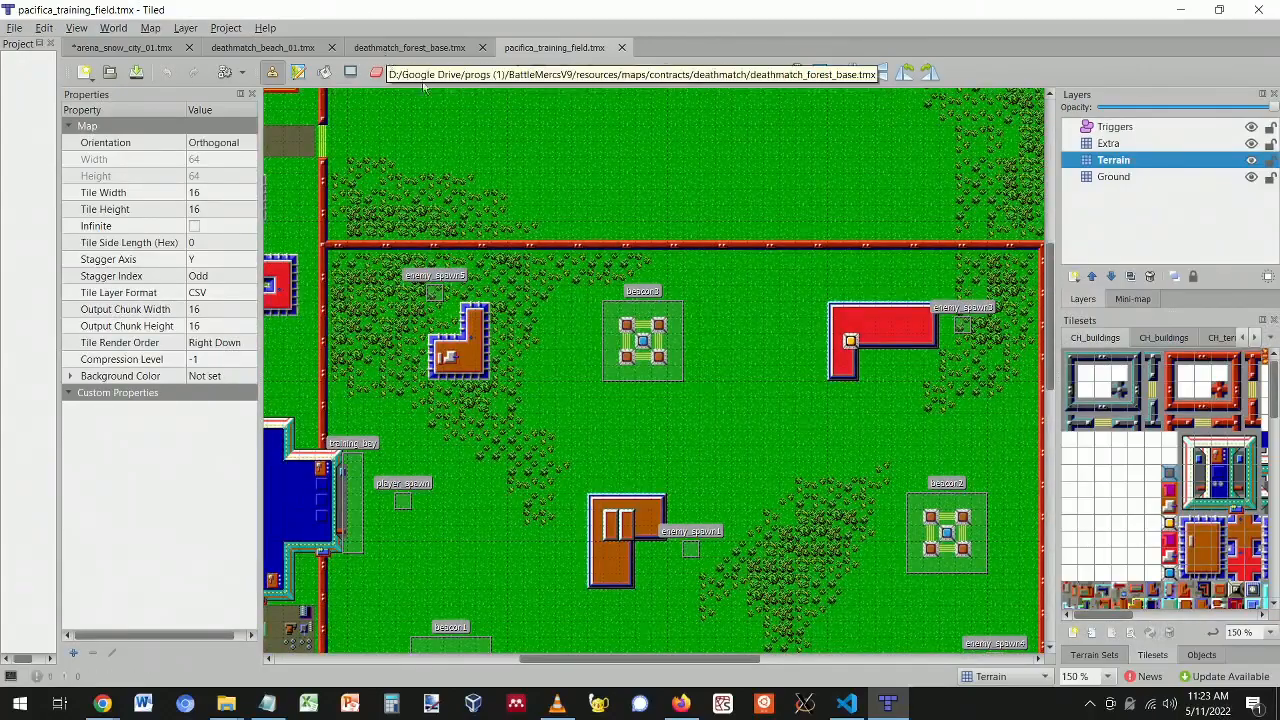
scroll(530, 386, down, 2)
scroll(532, 389, down, 2)
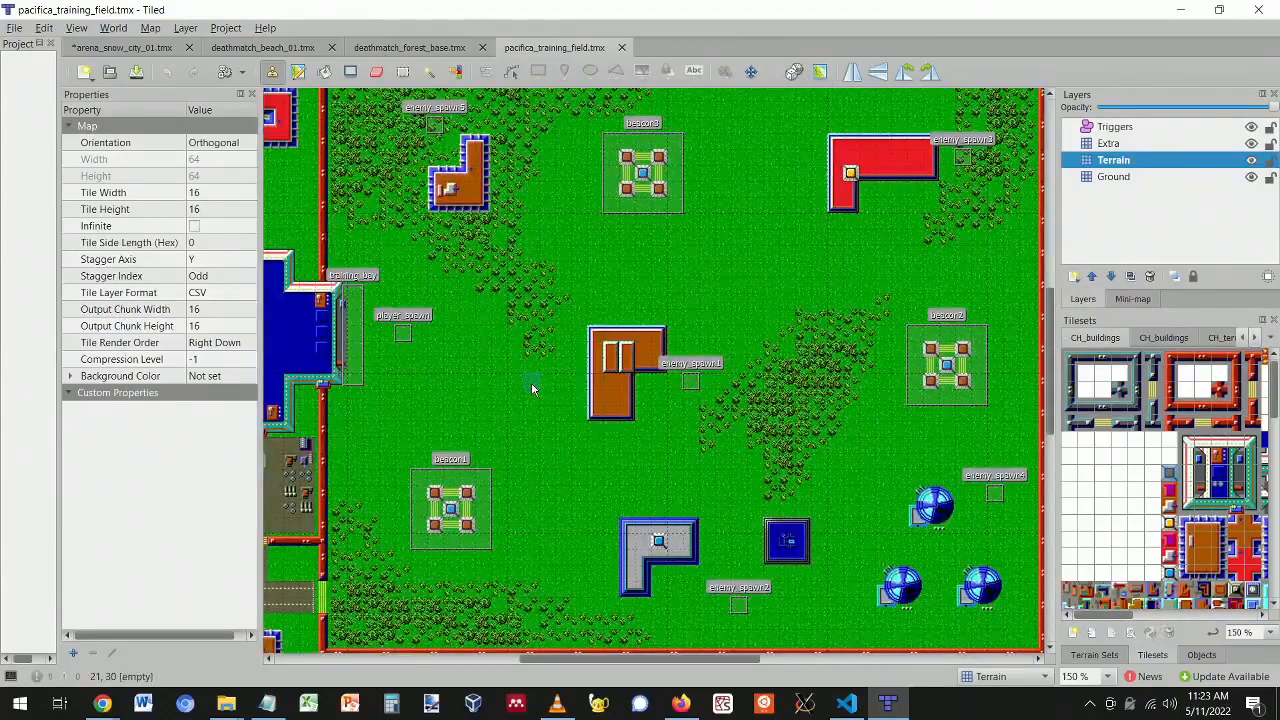
click(411, 47)
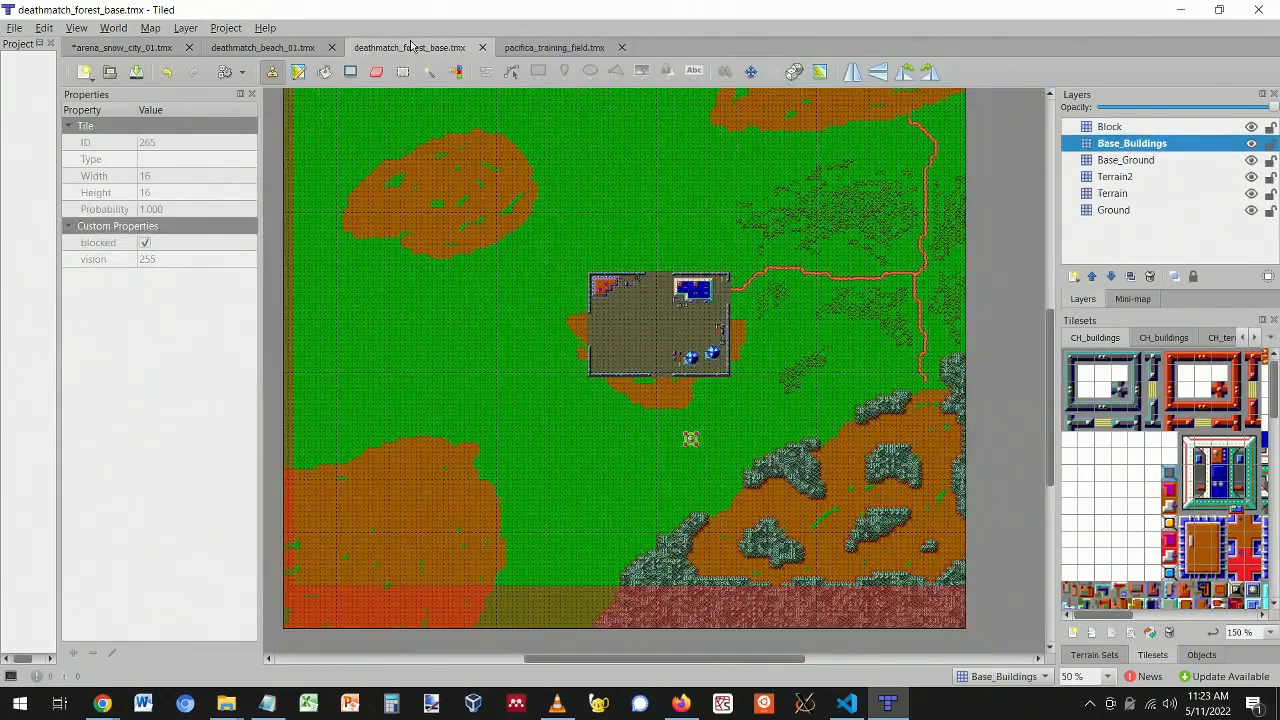
- Add an object layer named Triggers to the forest map, then view the deathmatch_beach_01 and arena_snow_city_01 maps
click(1074, 277)
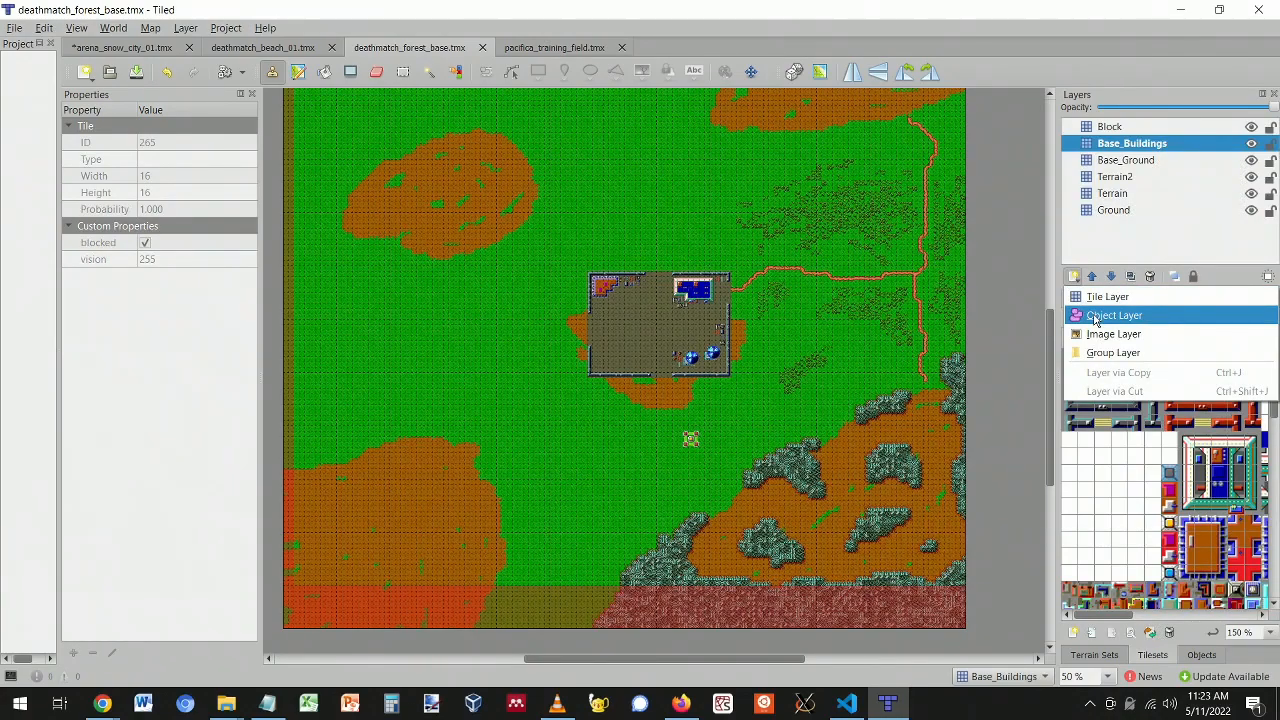
click(1105, 316)
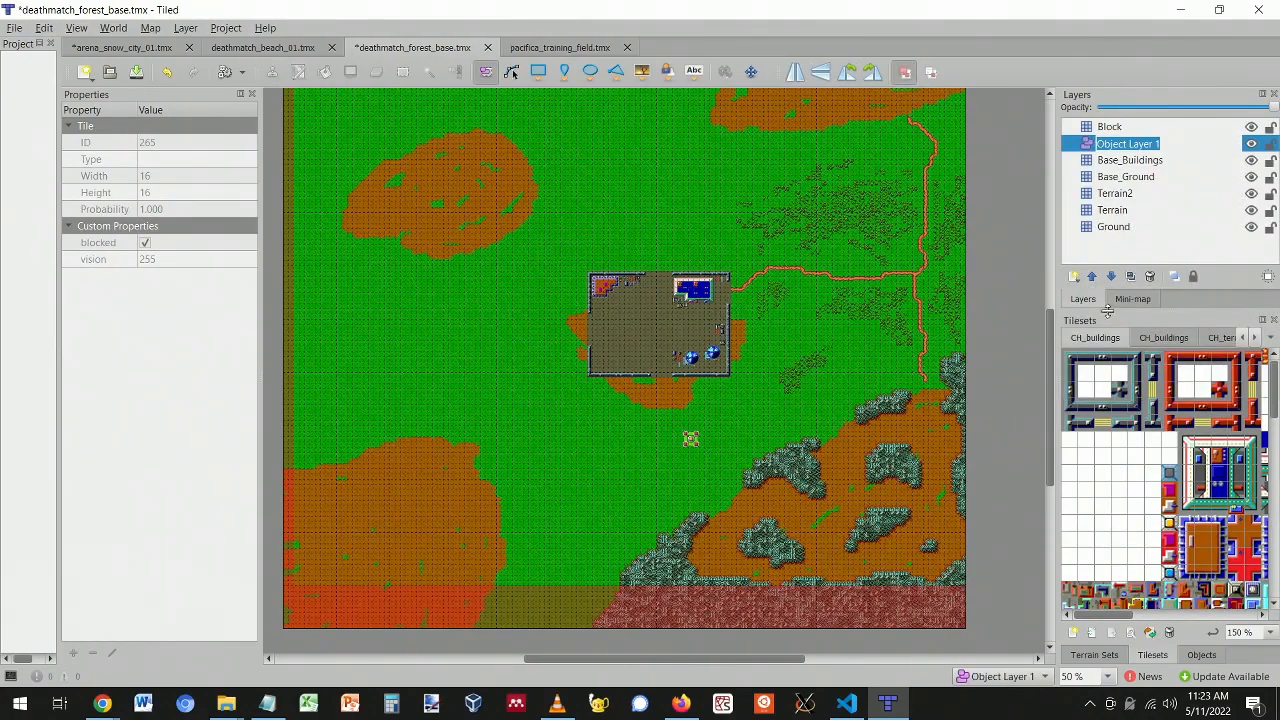
text(Triggers)
key(Return)
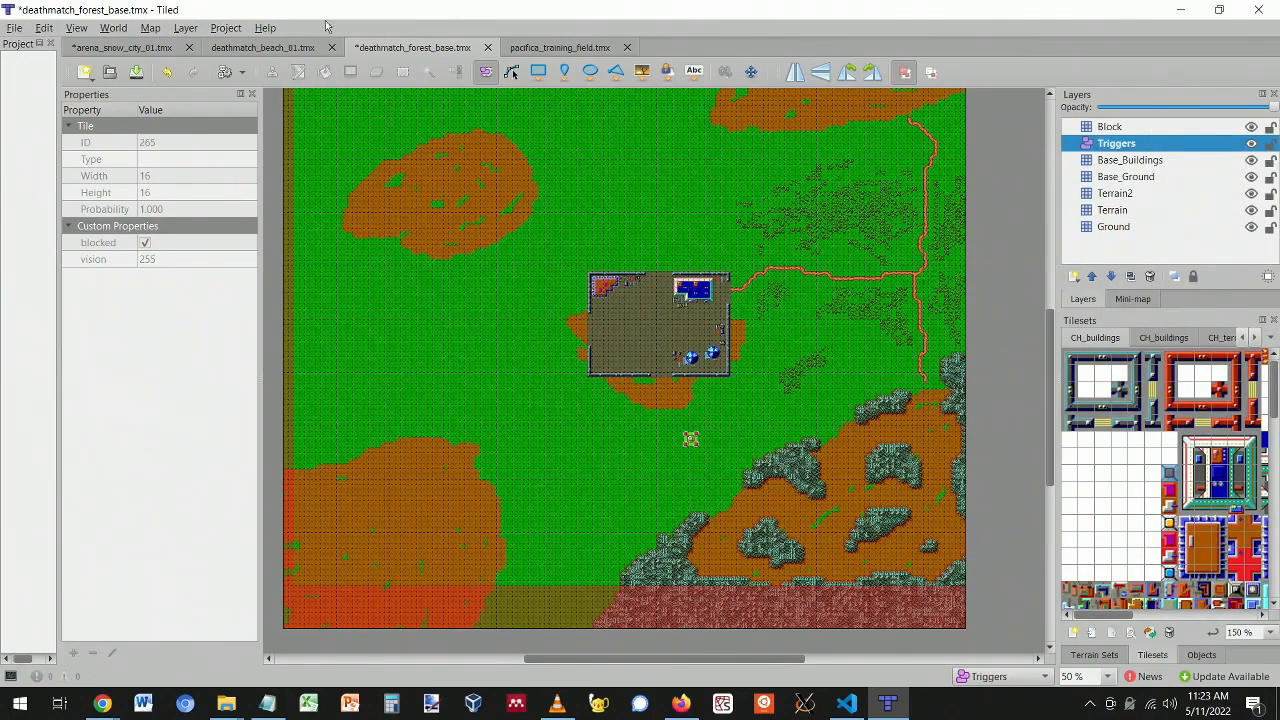
click(262, 47)
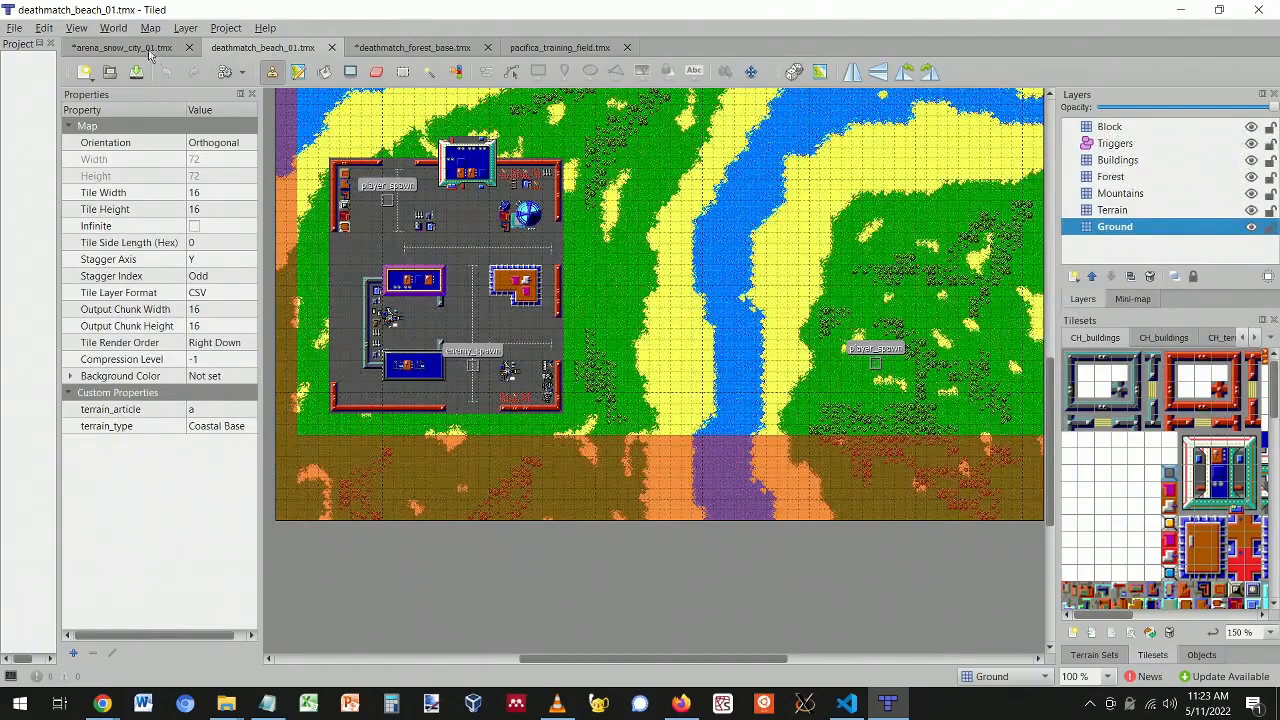
click(150, 50)
- Compare the Triggers layers of deathmatch_beach_01 and arena_snow_city_01, then go back to deathmatch_forest_base
click(268, 52)
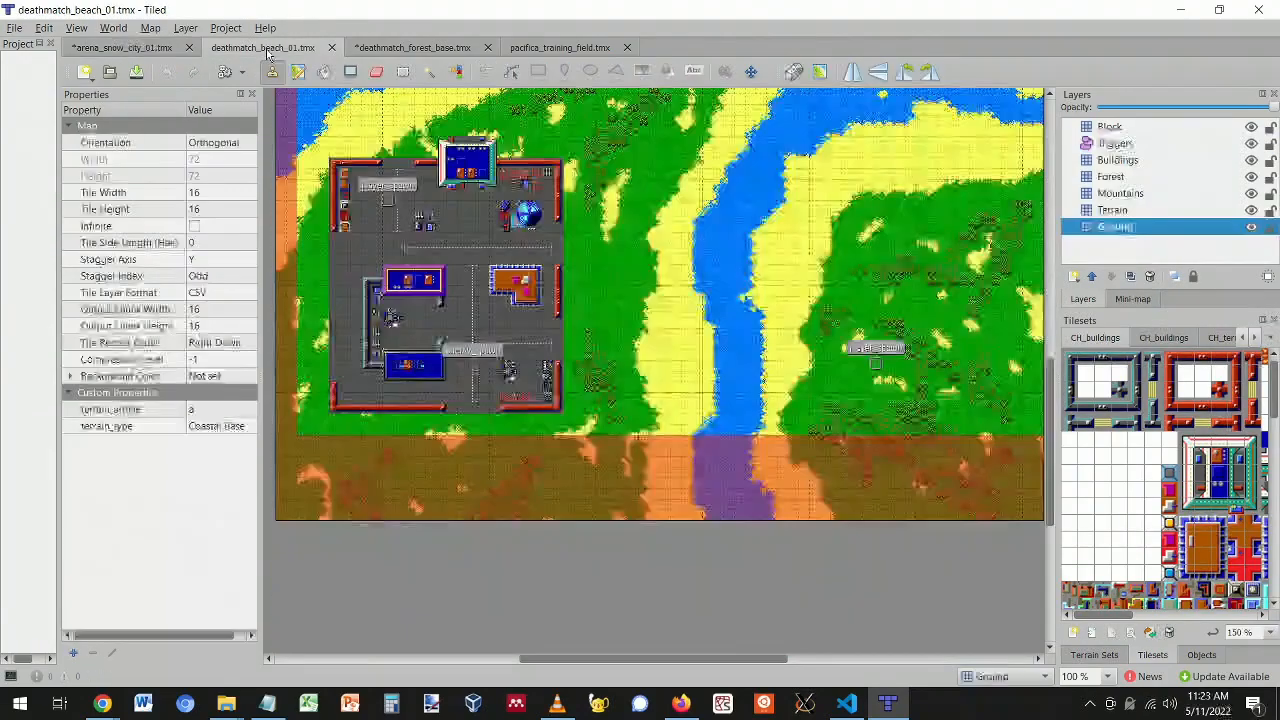
scroll(836, 360, up, 10)
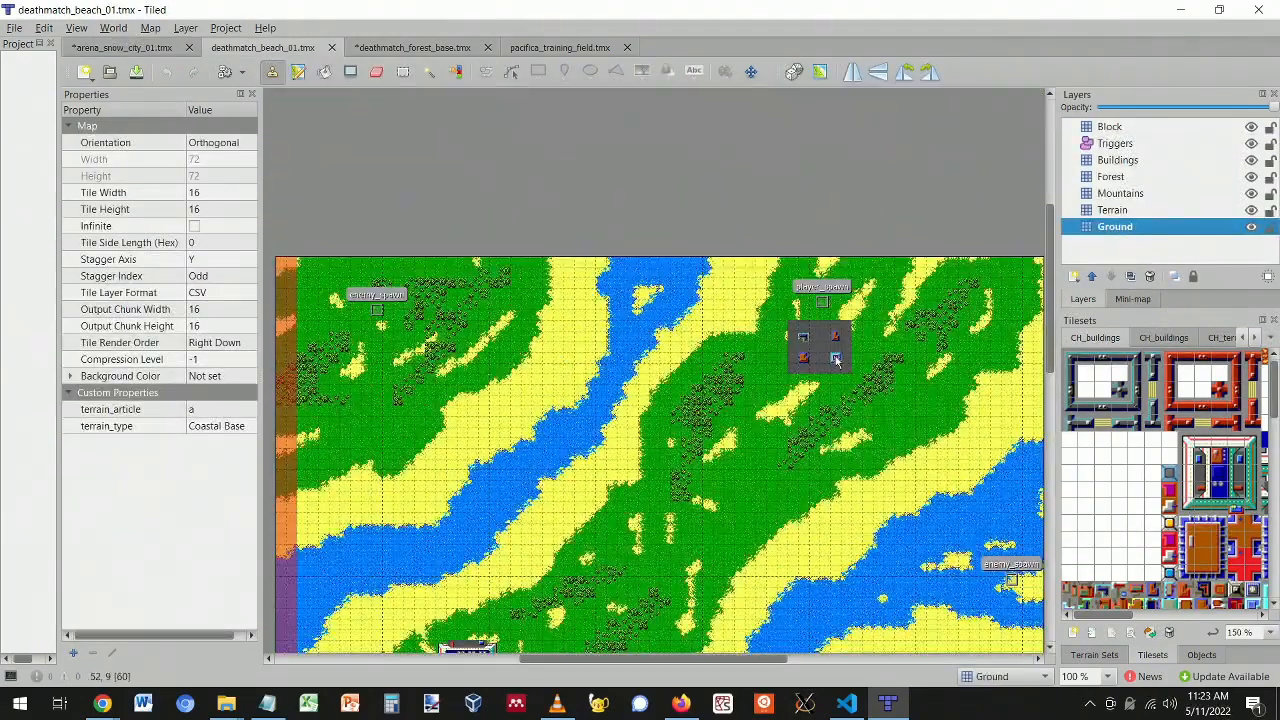
scroll(836, 360, down, 10)
drag(601, 645, 613, 668)
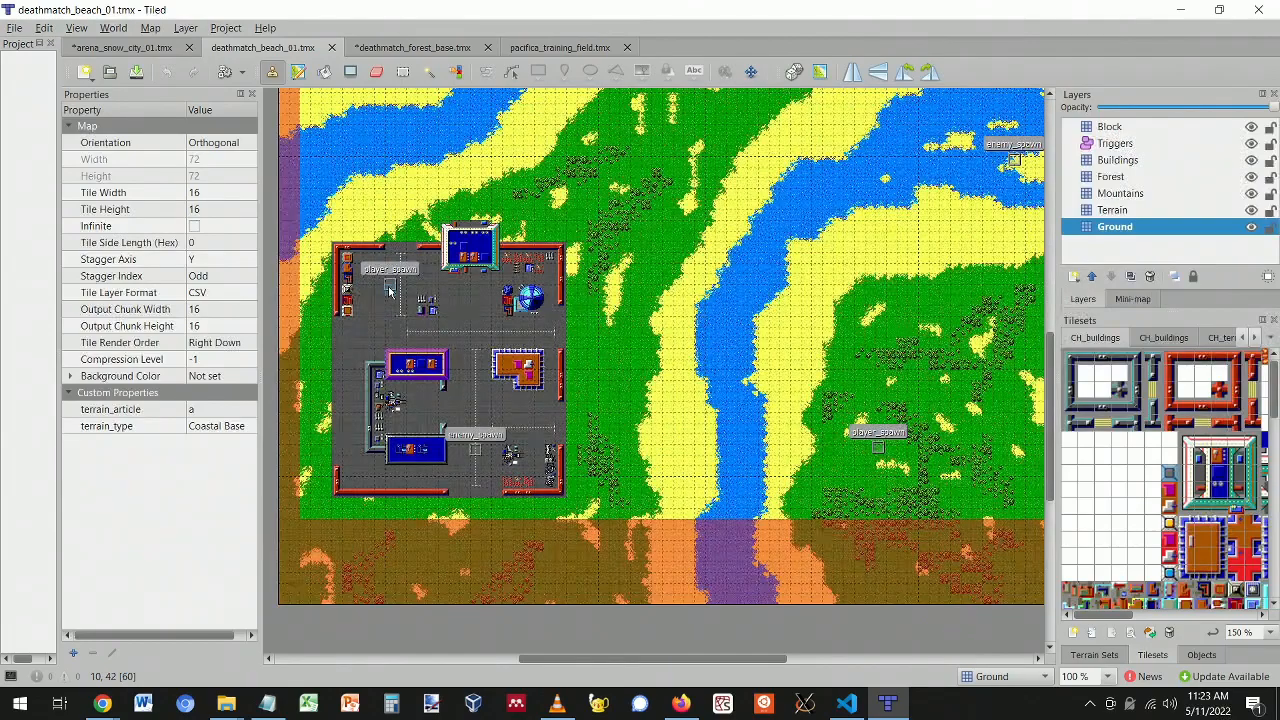
click(127, 47)
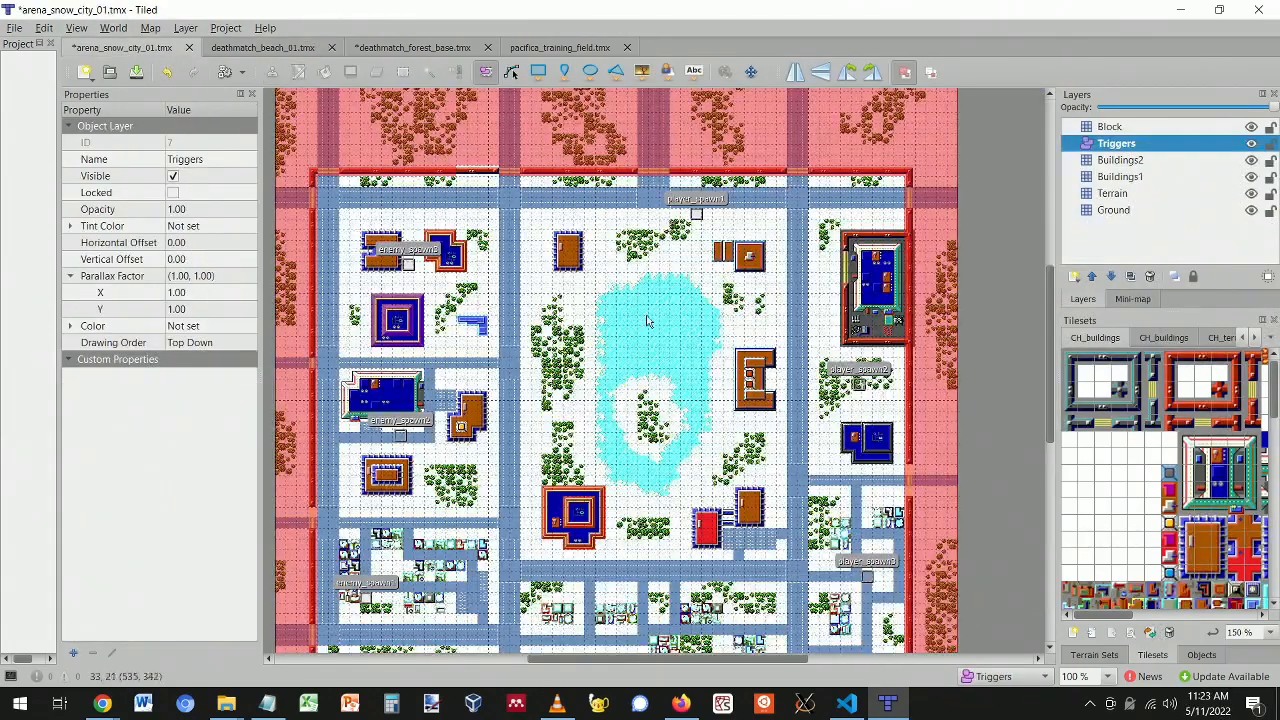
scroll(726, 244, down, 3)
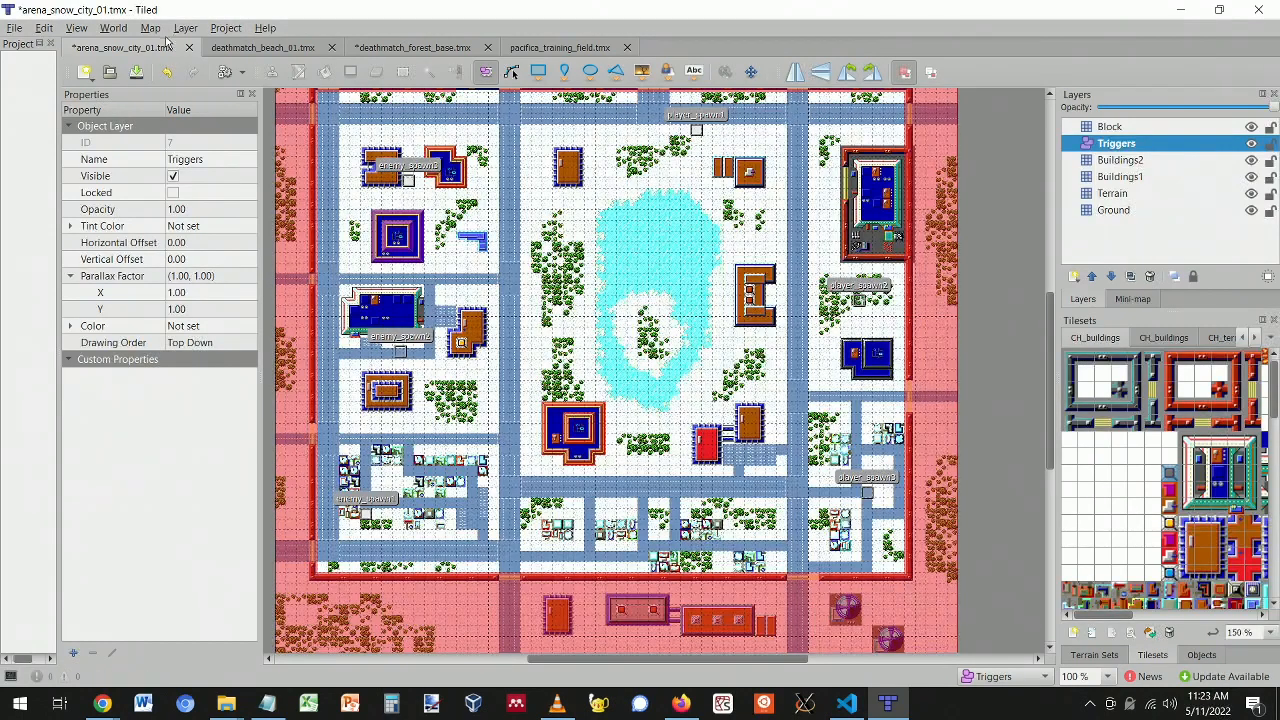
click(266, 50)
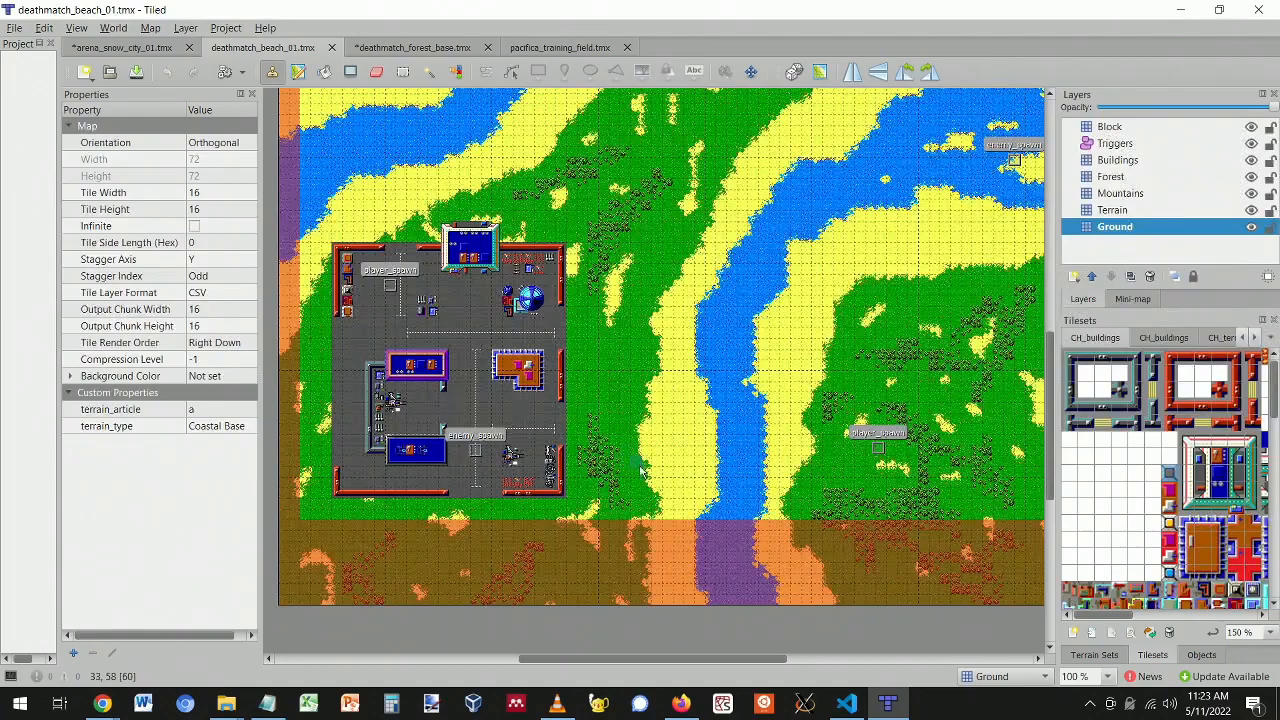
click(143, 52)
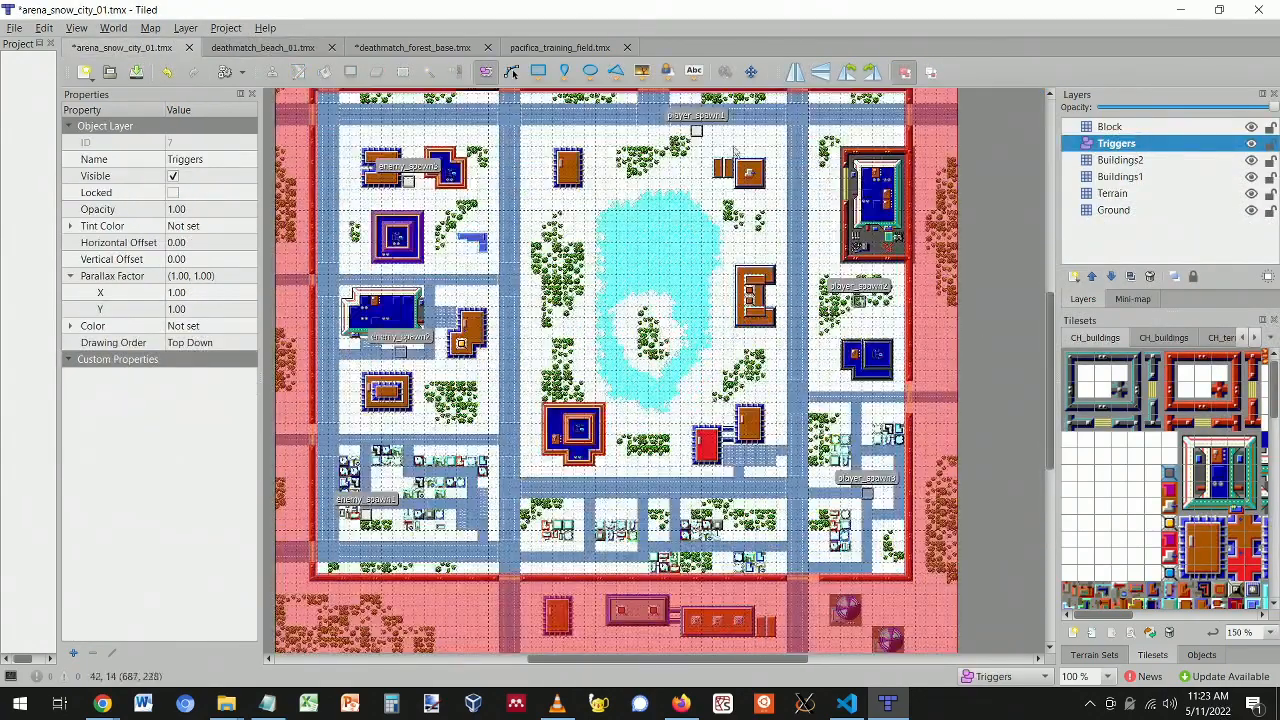
click(231, 48)
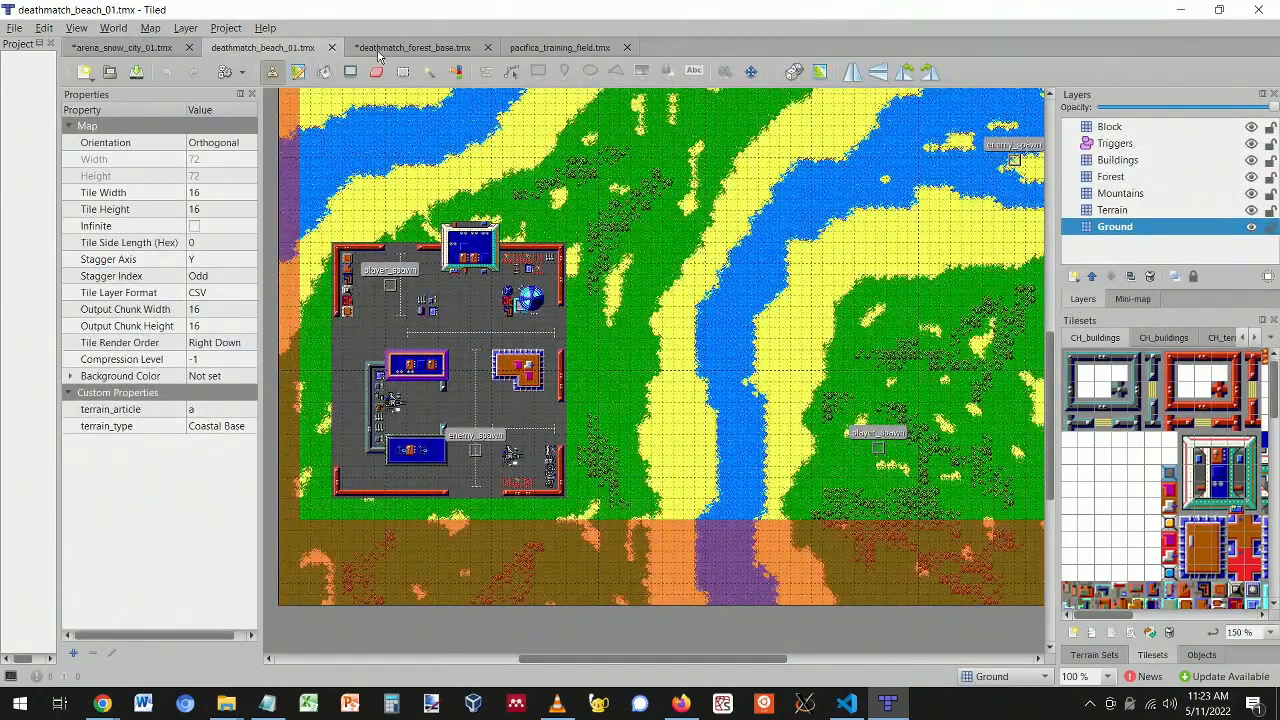
click(379, 53)
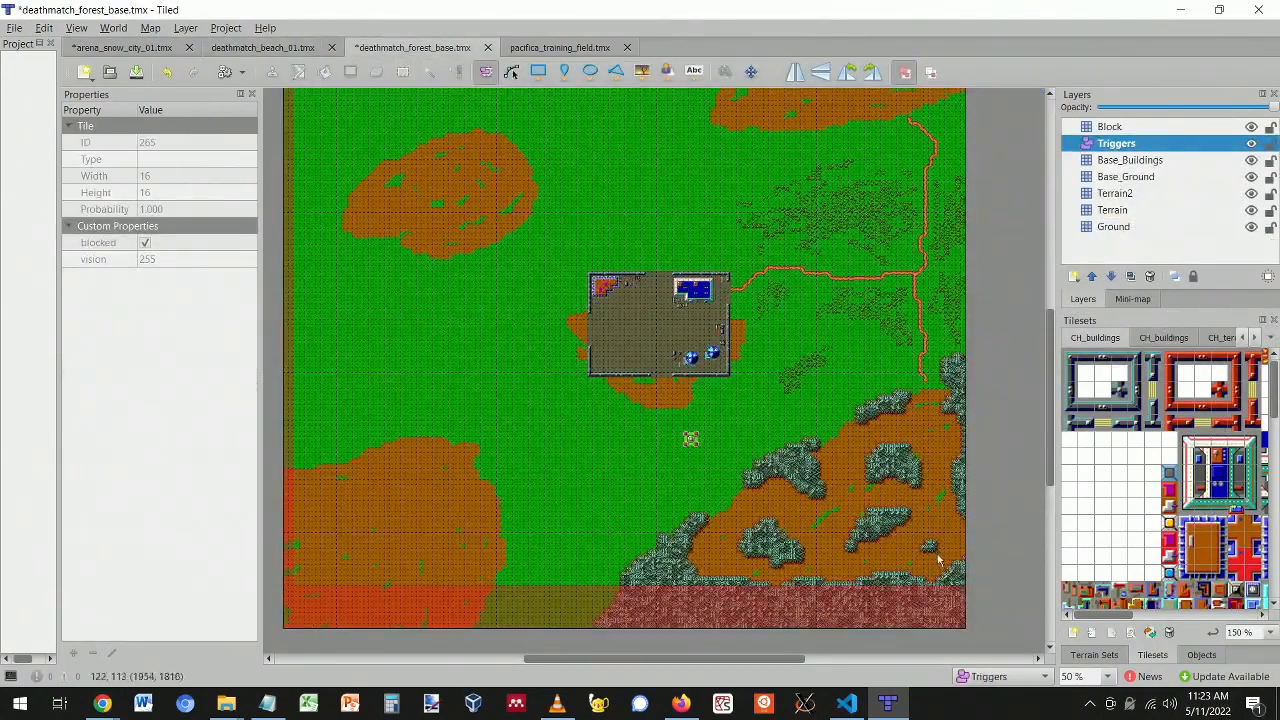
- Draw a 20×20 rectangle on the dirt south of the base and name it player_spawn
ctrl+scroll(924, 548, up, 3)
scroll(810, 525, down, 2)
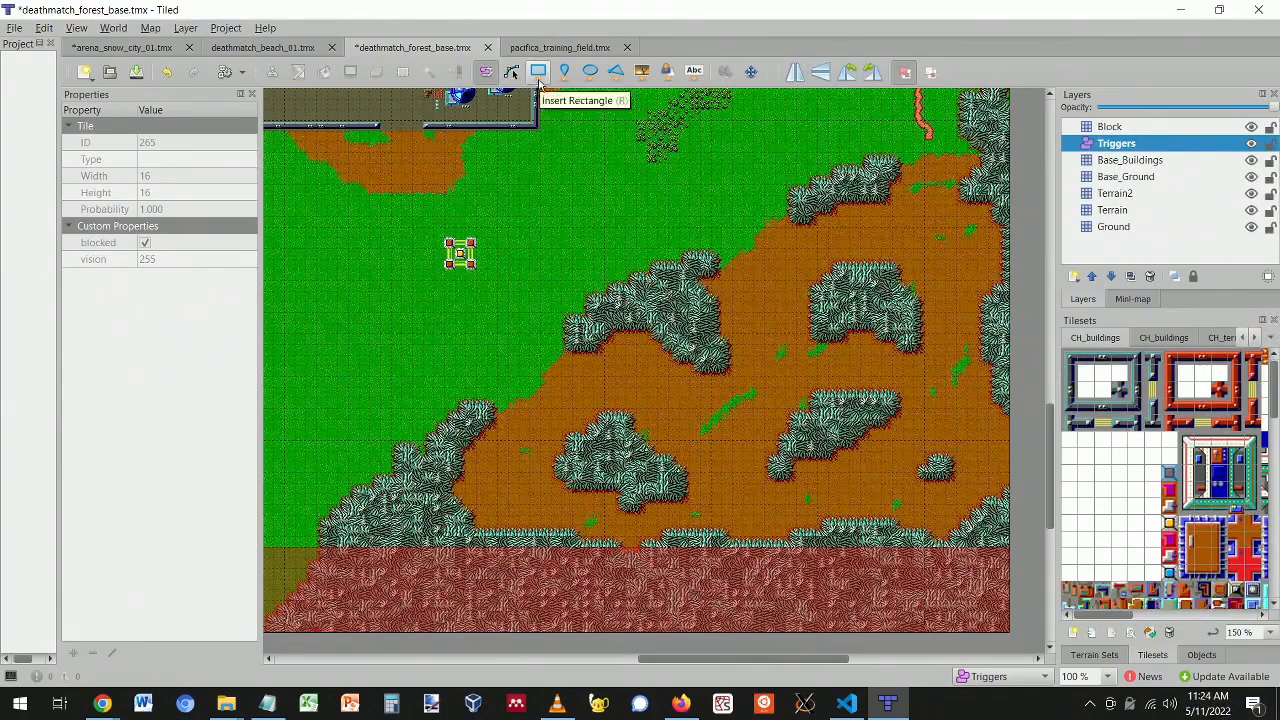
click(539, 74)
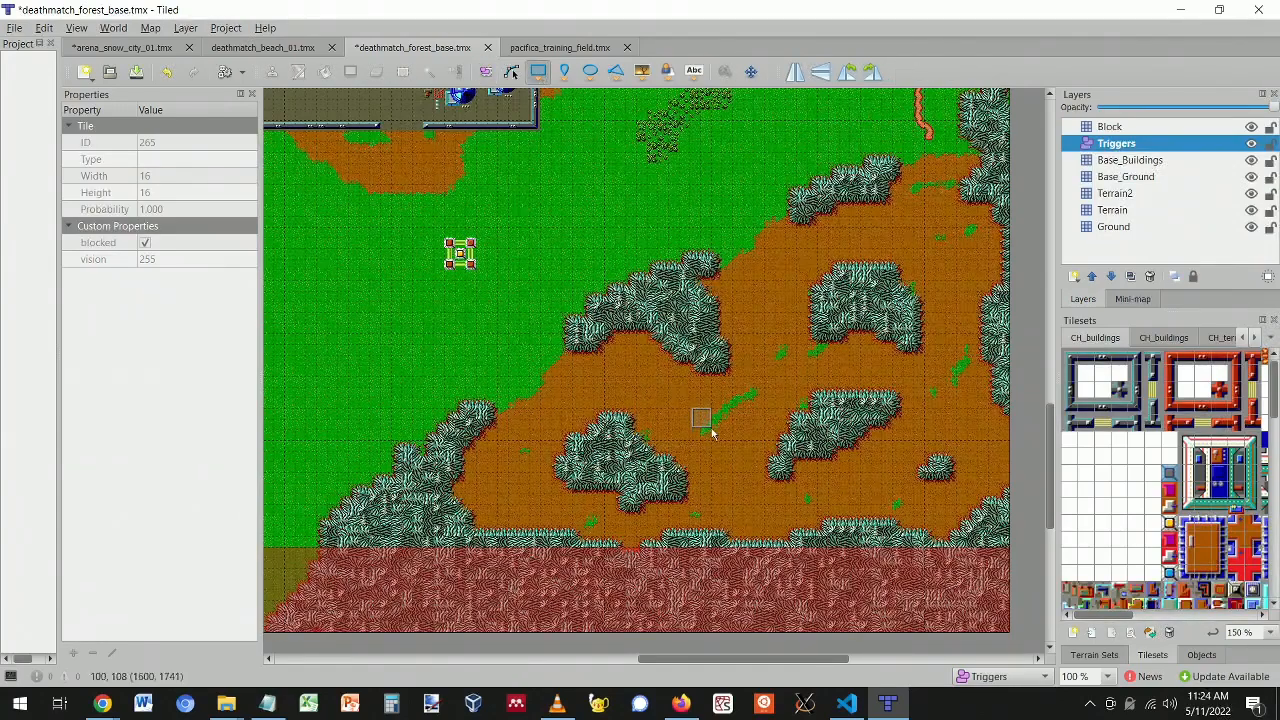
mouse_move(705, 425)
mouse_down()
mouse_move(938, 630)
mouse_move(688, 407)
mouse_up()
ctrl+scroll(689, 406, up, 2)
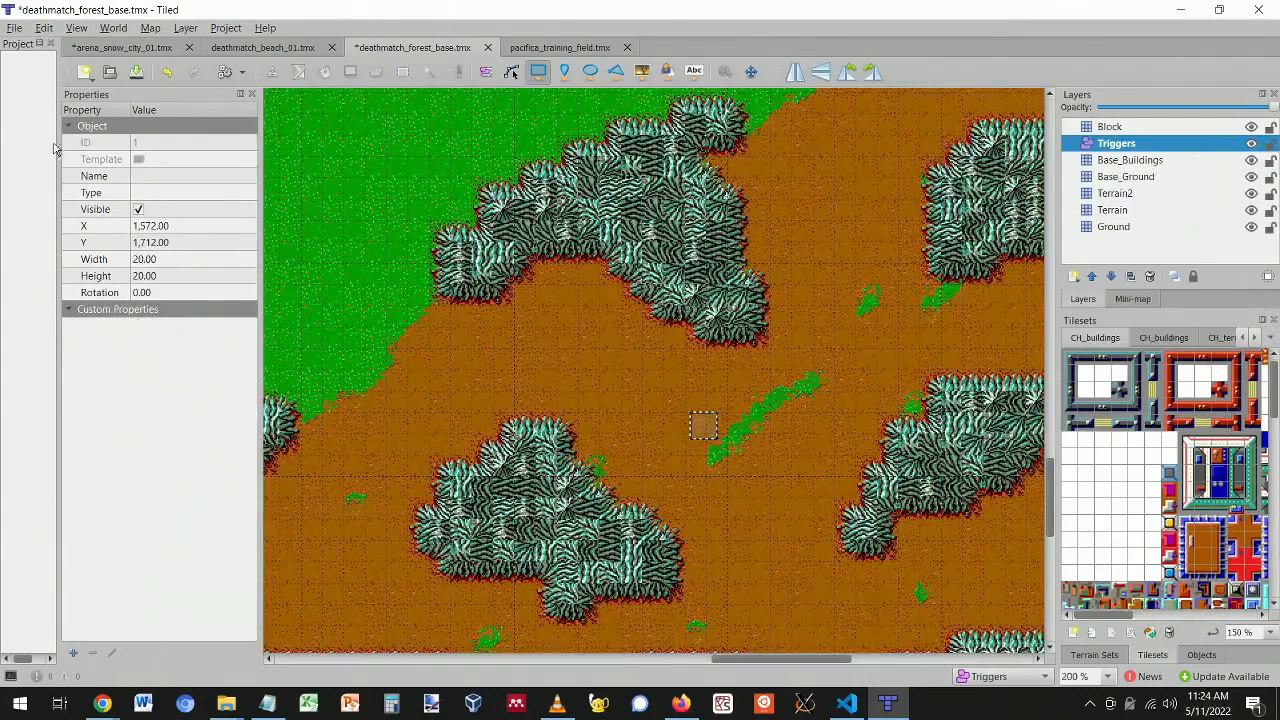
click(177, 177)
text(pla)
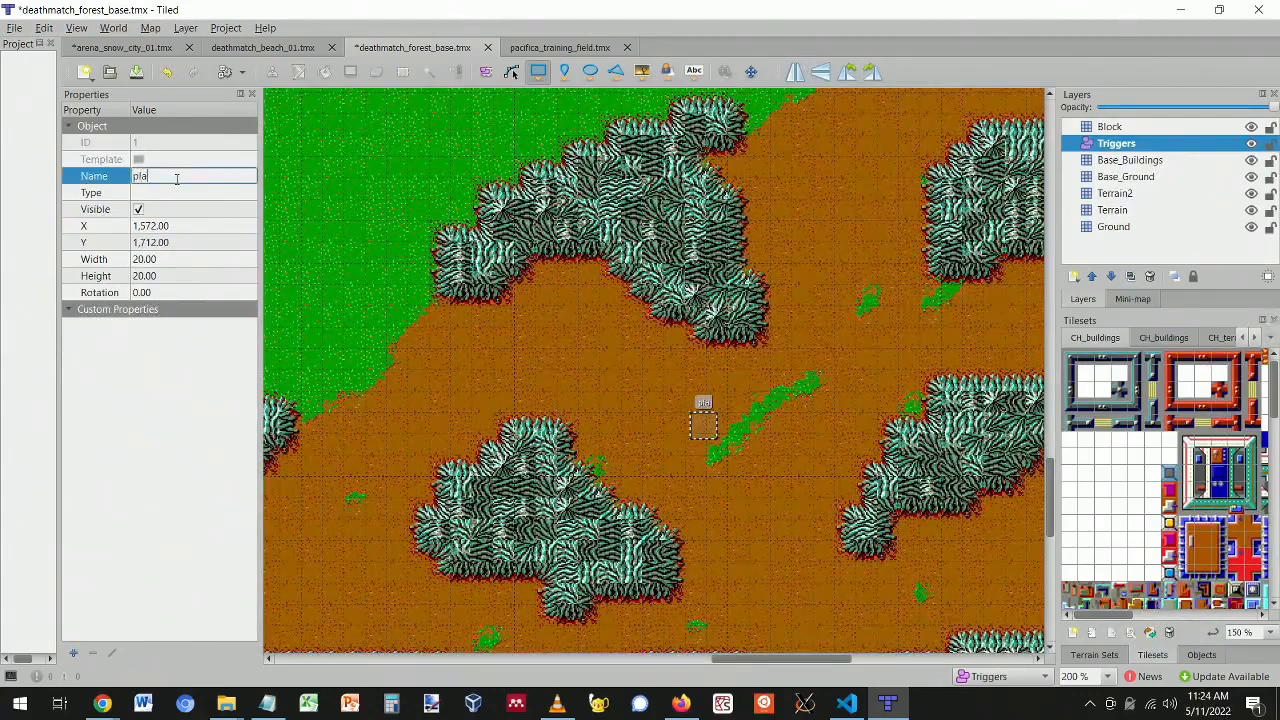
text(yer_spawn)
key(Return)
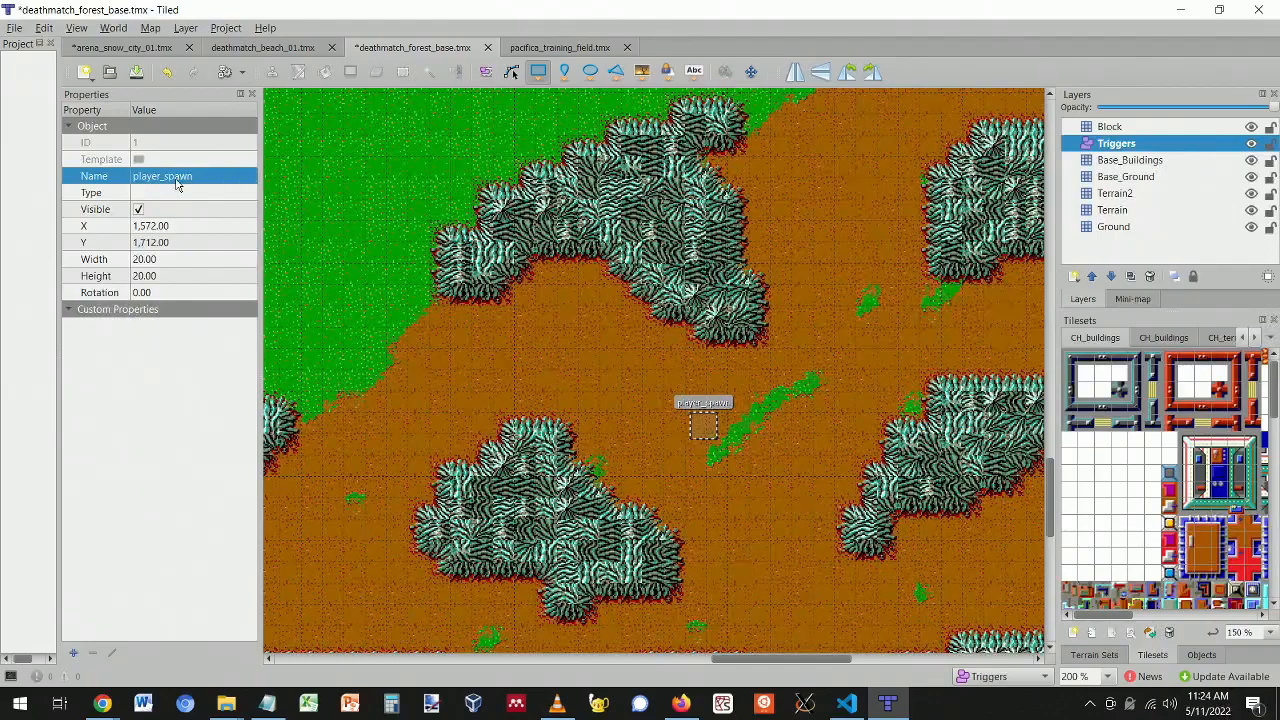
ctrl+scroll(644, 420, down, 3)
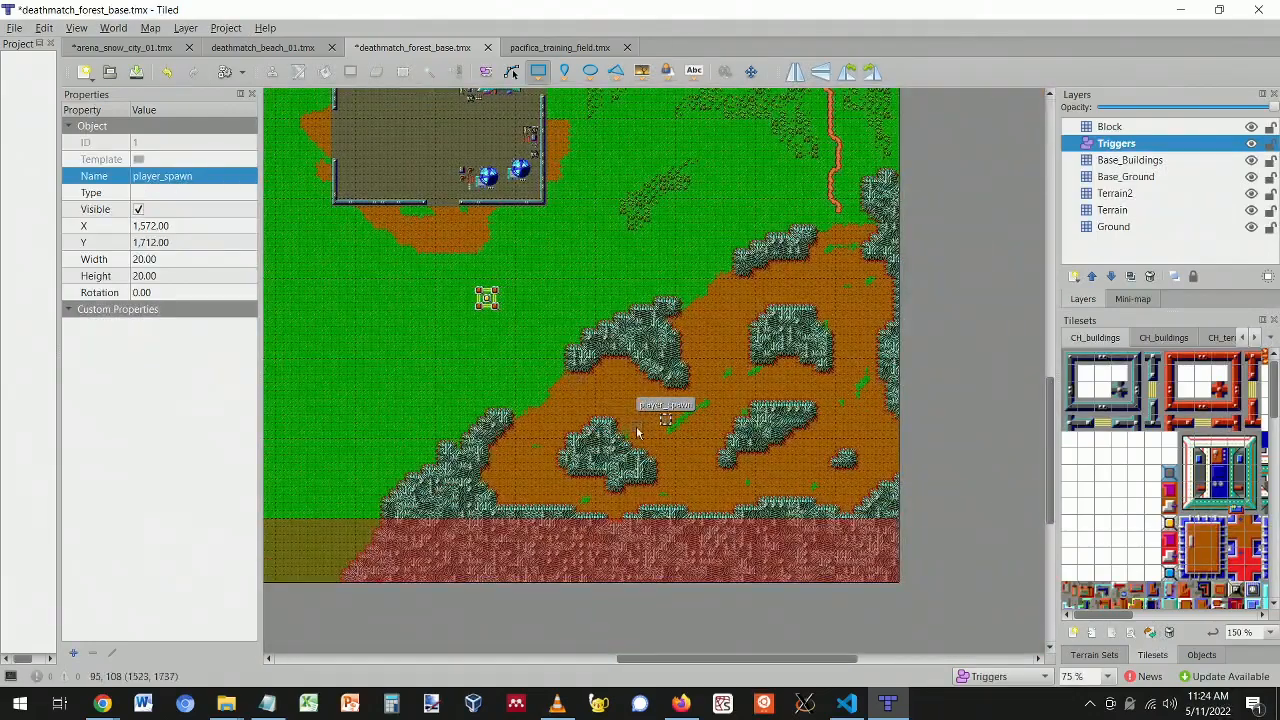
- Nudge player_spawn slightly right and paste a copy into the northeastern grass east of the base
ctrl+scroll(575, 386, up, 1)
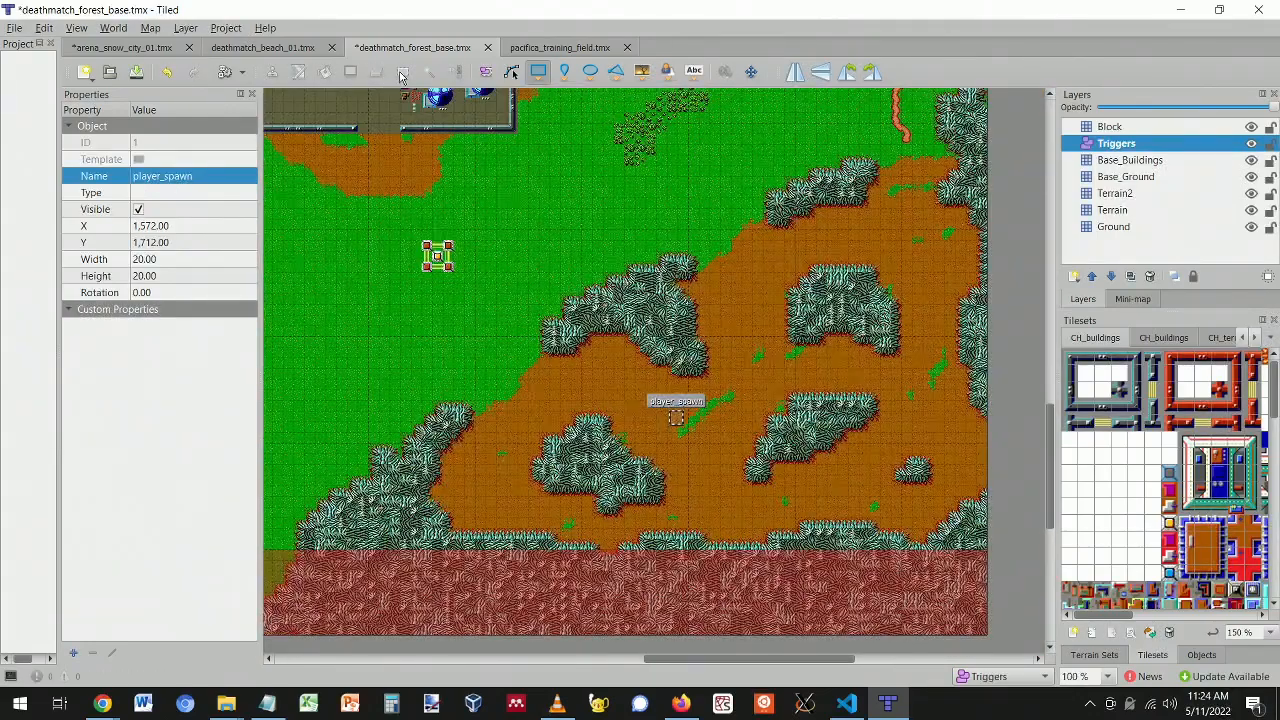
click(485, 71)
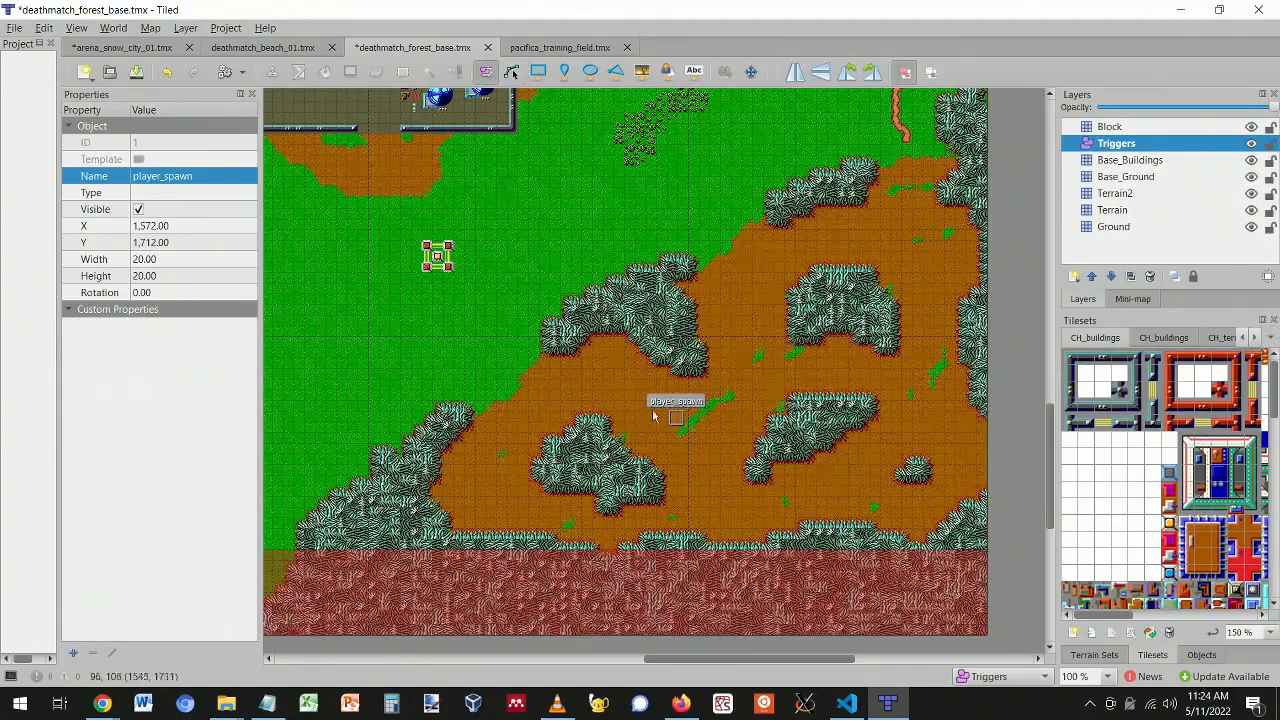
drag(674, 414, 679, 414)
key(ctrl+v)
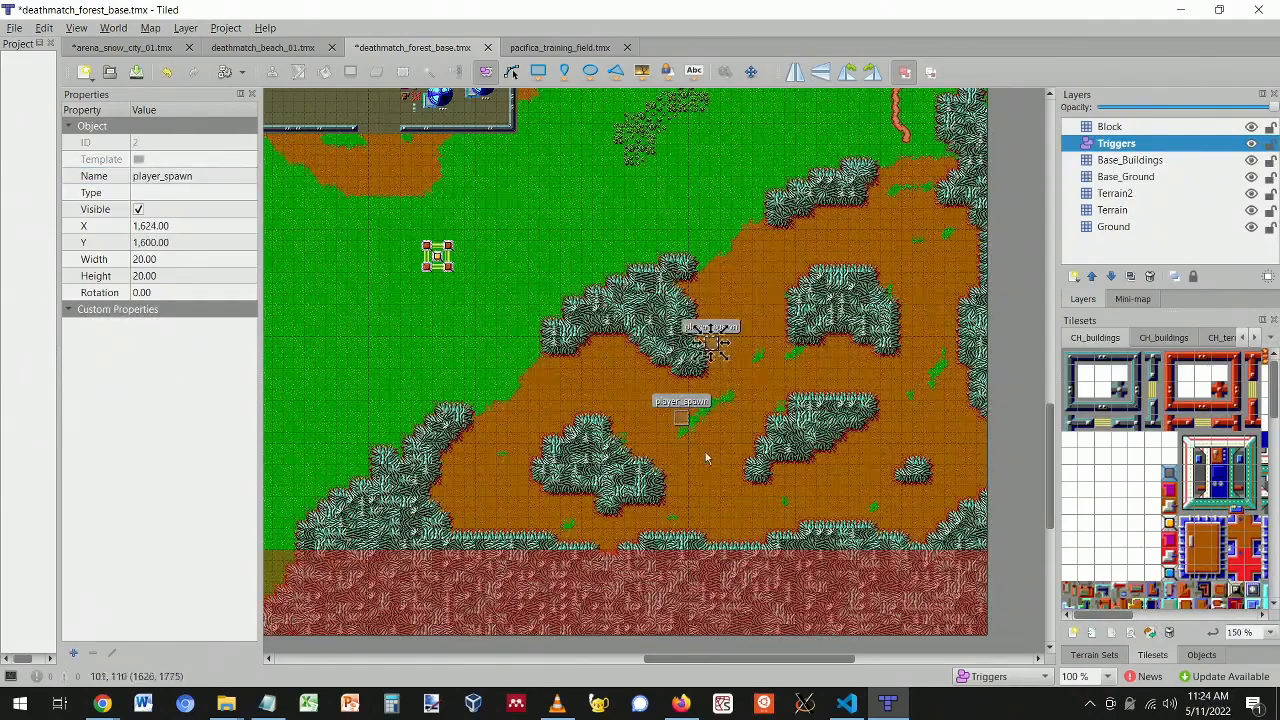
drag(712, 340, 745, 140)
- Paste another player_spawn copy and place it below the walled base
scroll(535, 280, up, 3)
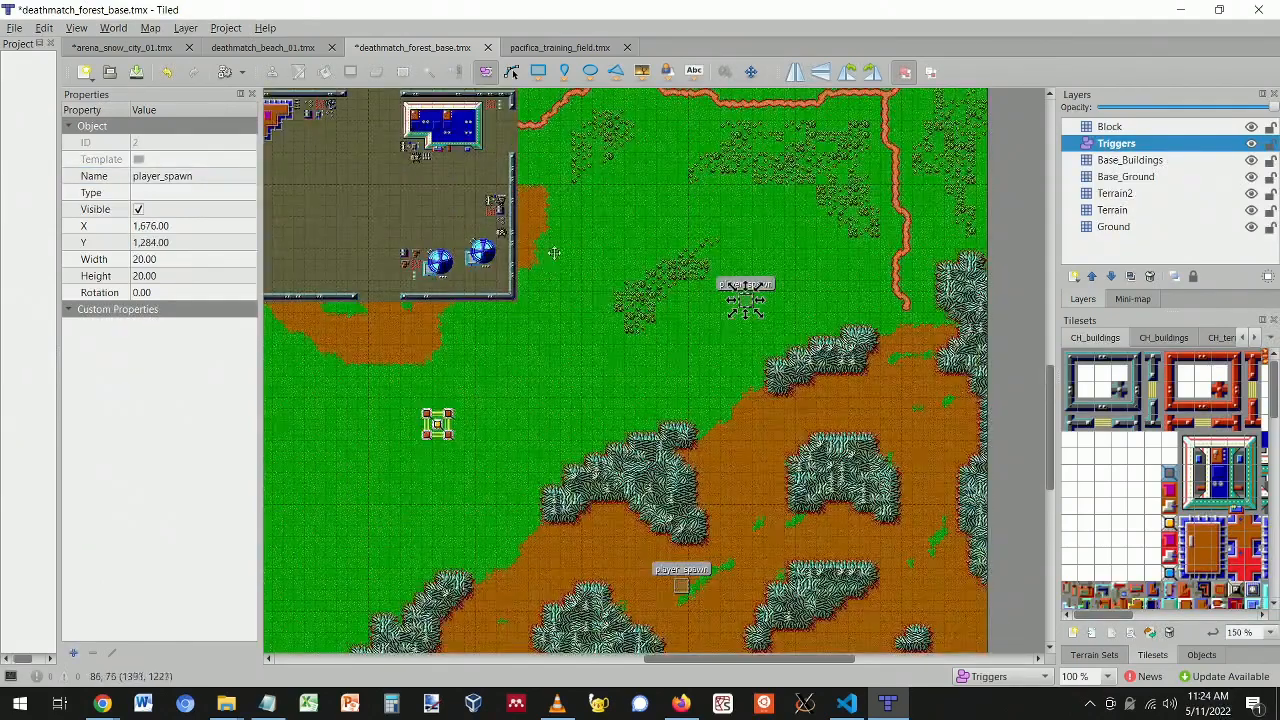
key(ctrl+v)
drag(457, 303, 433, 349)
scroll(630, 387, down, 2)
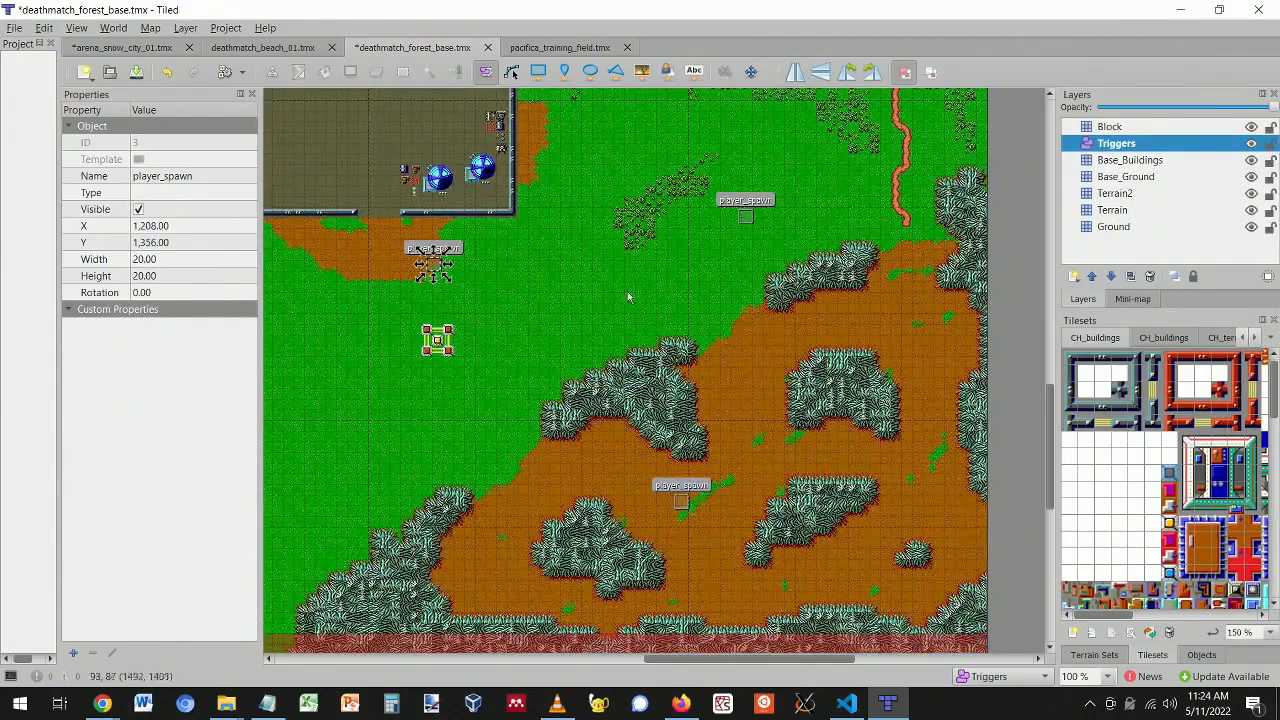
ctrl+scroll(545, 318, down, 2)
scroll(753, 555, up, 6)
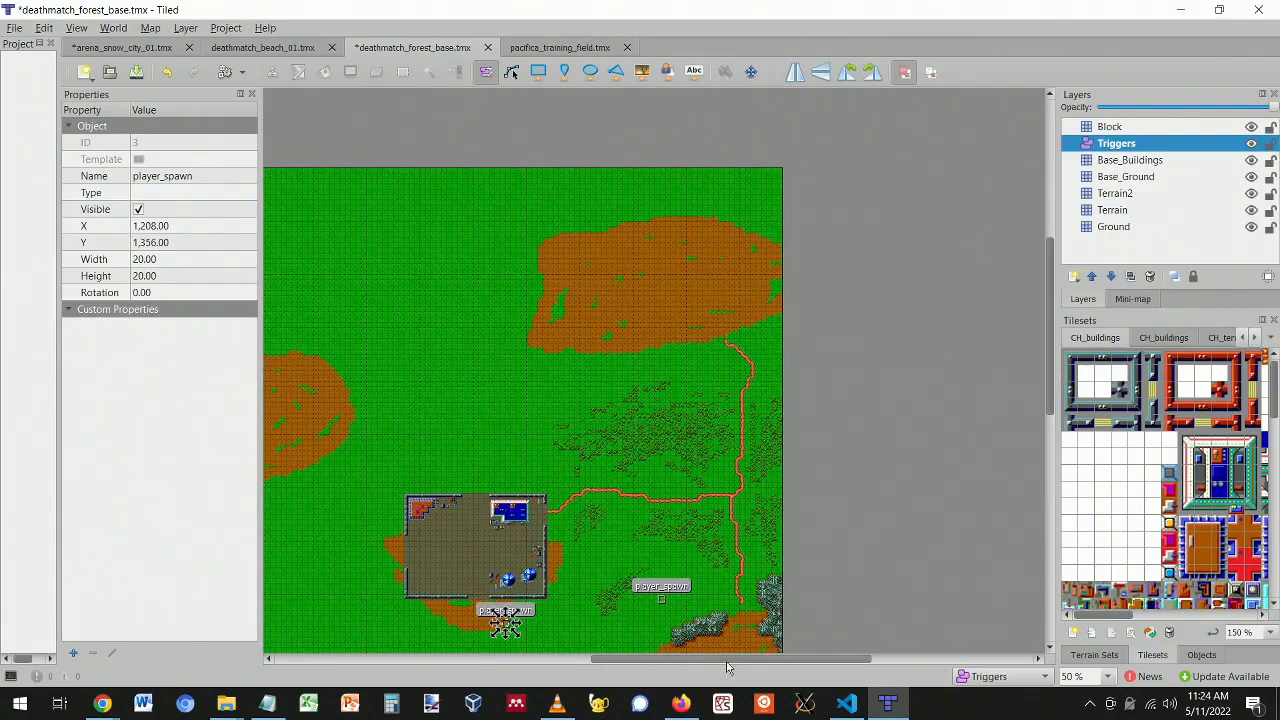
shift+scroll(630, 639, left, 5)
click(538, 71)
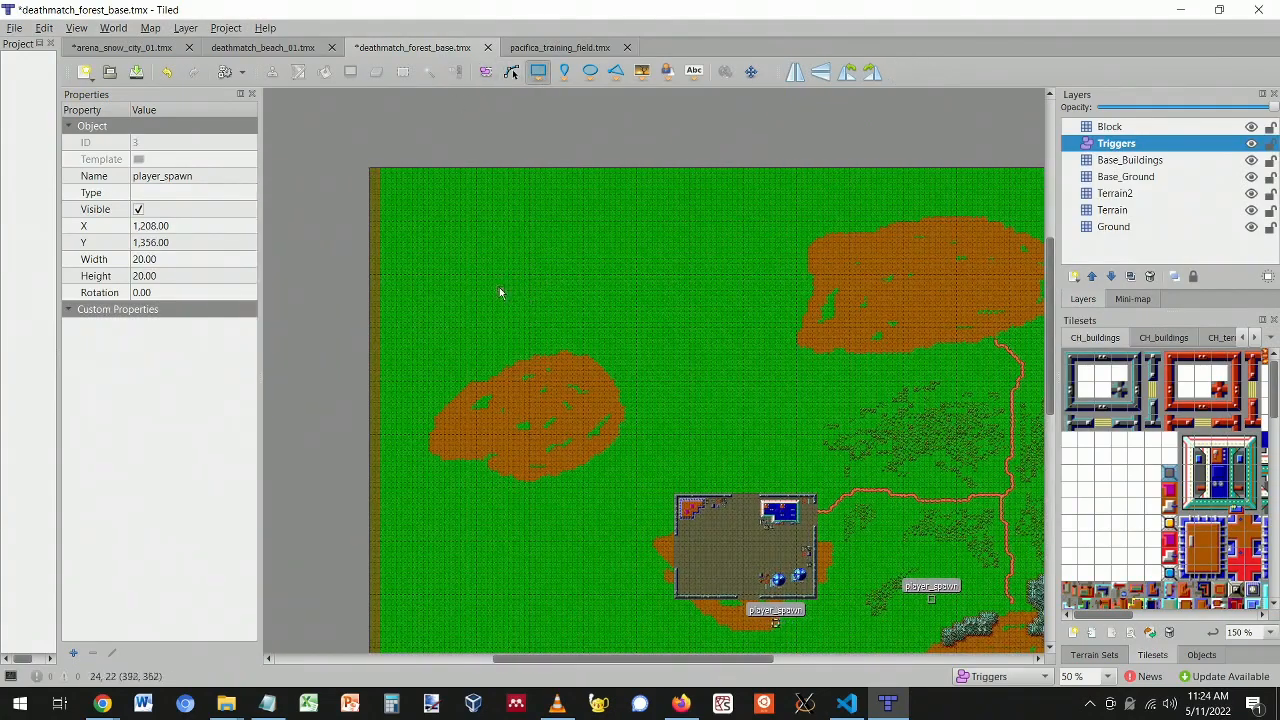
- Draw a trigger rectangle on the upper-left grass and name it enemy_spawn
drag(496, 285, 508, 301)
click(157, 180)
click(161, 175)
text(enemy_spawn)
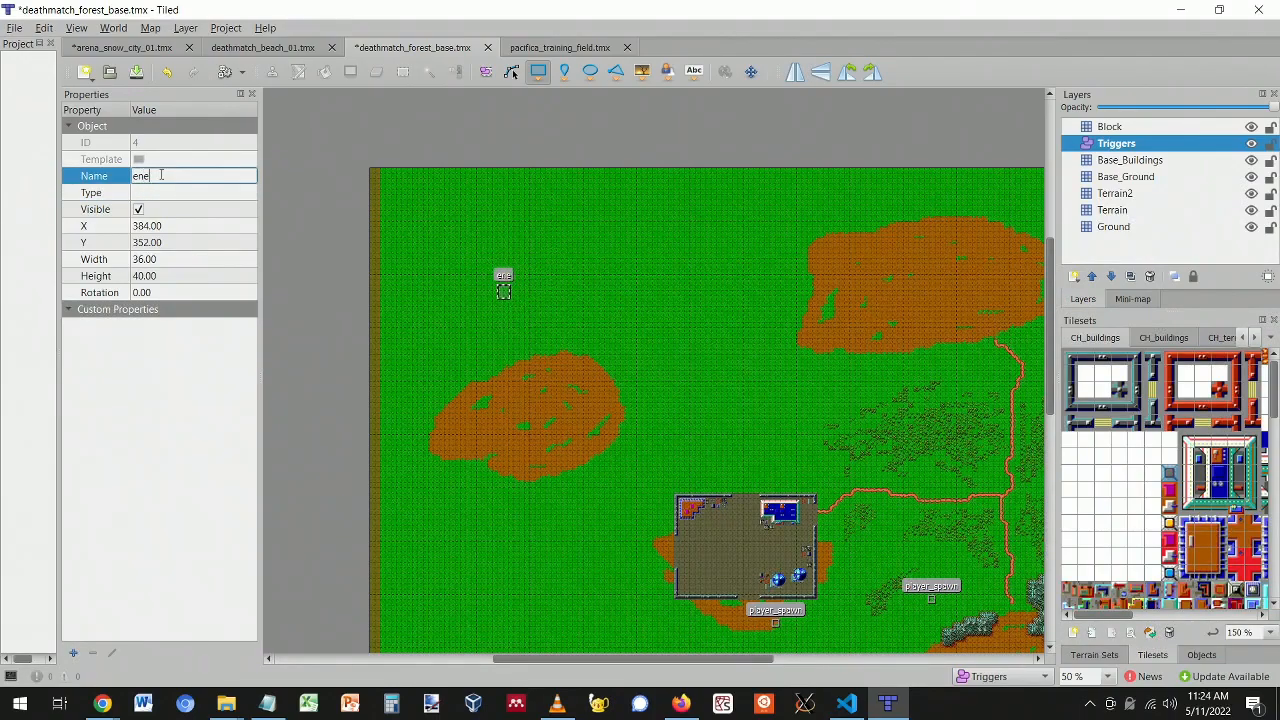
key(Return)
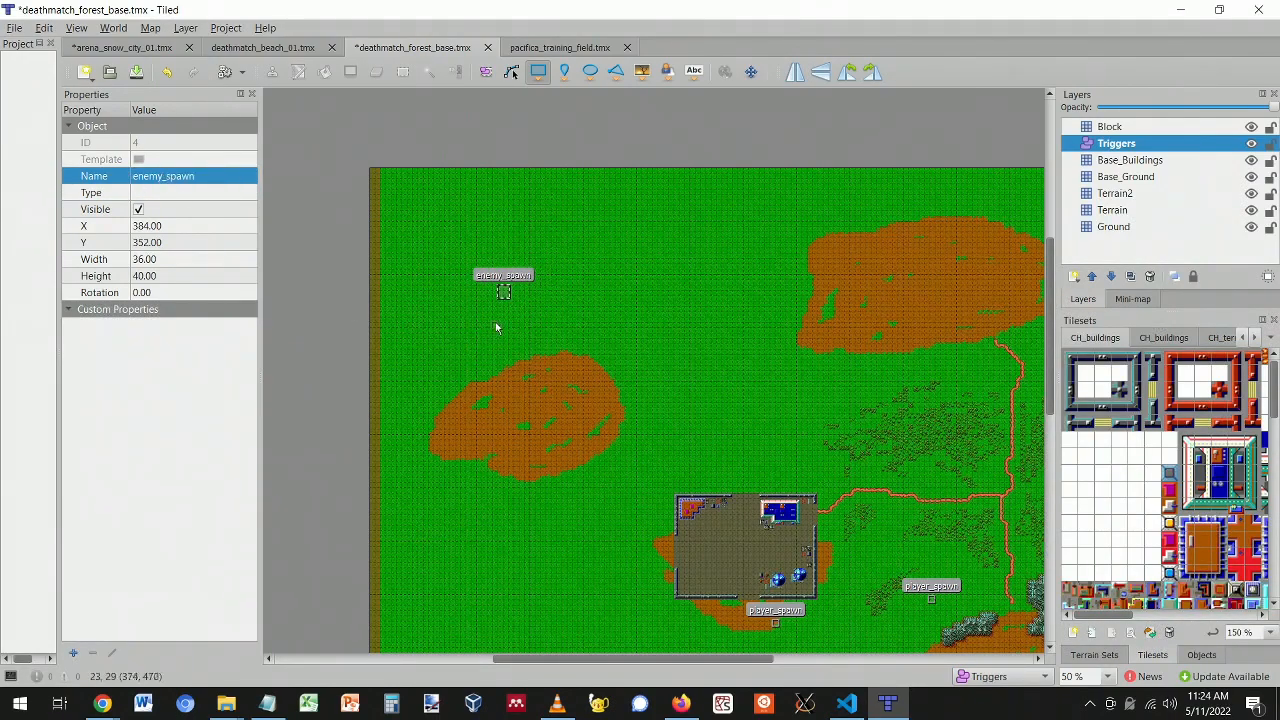
- Shrink the enemy_spawn rectangle and paste two copies near the top and onto the left dirt patch
ctrl+scroll(482, 274, up, 2)
click(487, 71)
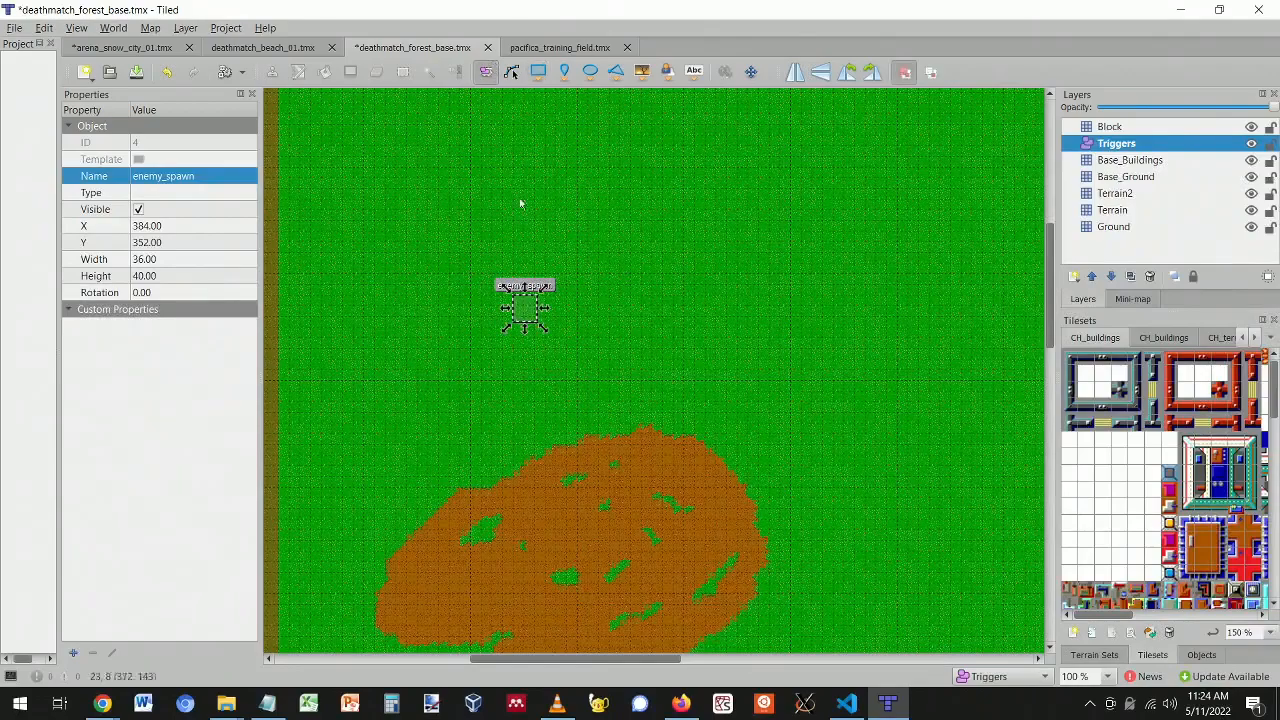
drag(543, 329, 539, 328)
key(ctrl+v)
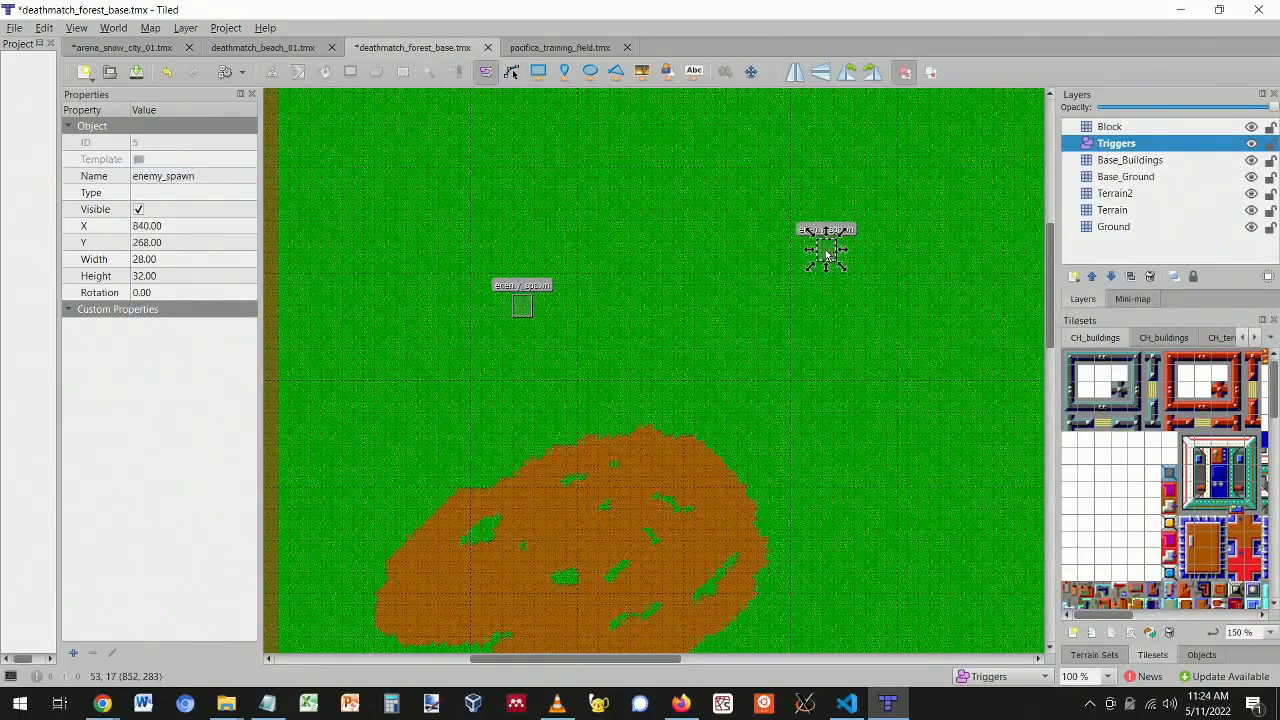
key(ctrl+v)
- Move a player_spawn up to the map's top-right edge
scroll(837, 480, down, 3)
ctrl+scroll(830, 470, down, 3)
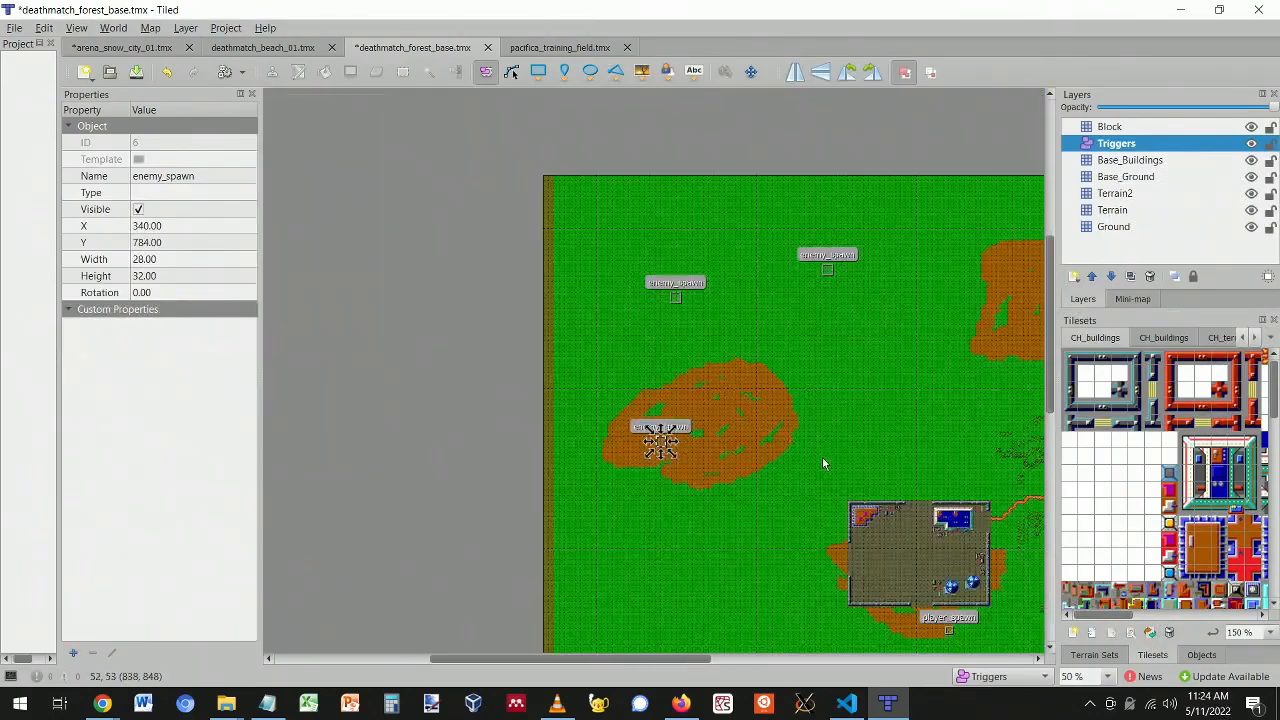
drag(674, 657, 779, 680)
scroll(752, 388, down, 3)
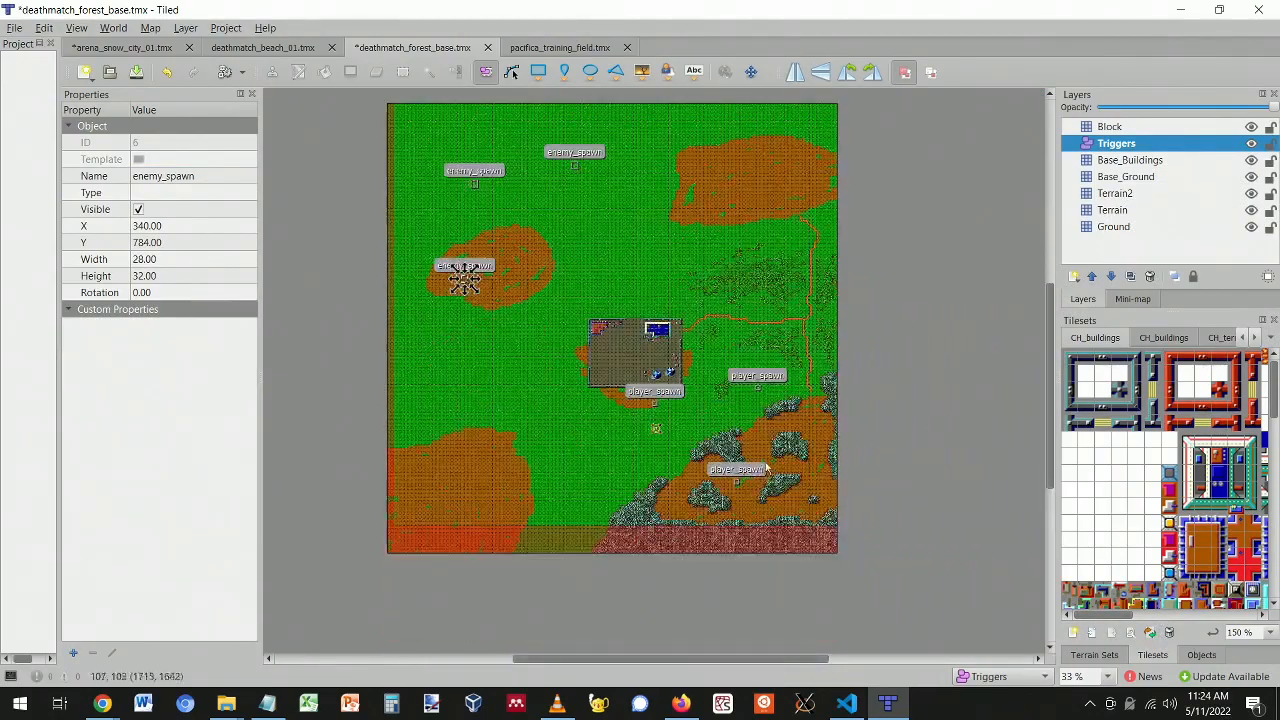
drag(757, 388, 821, 218)
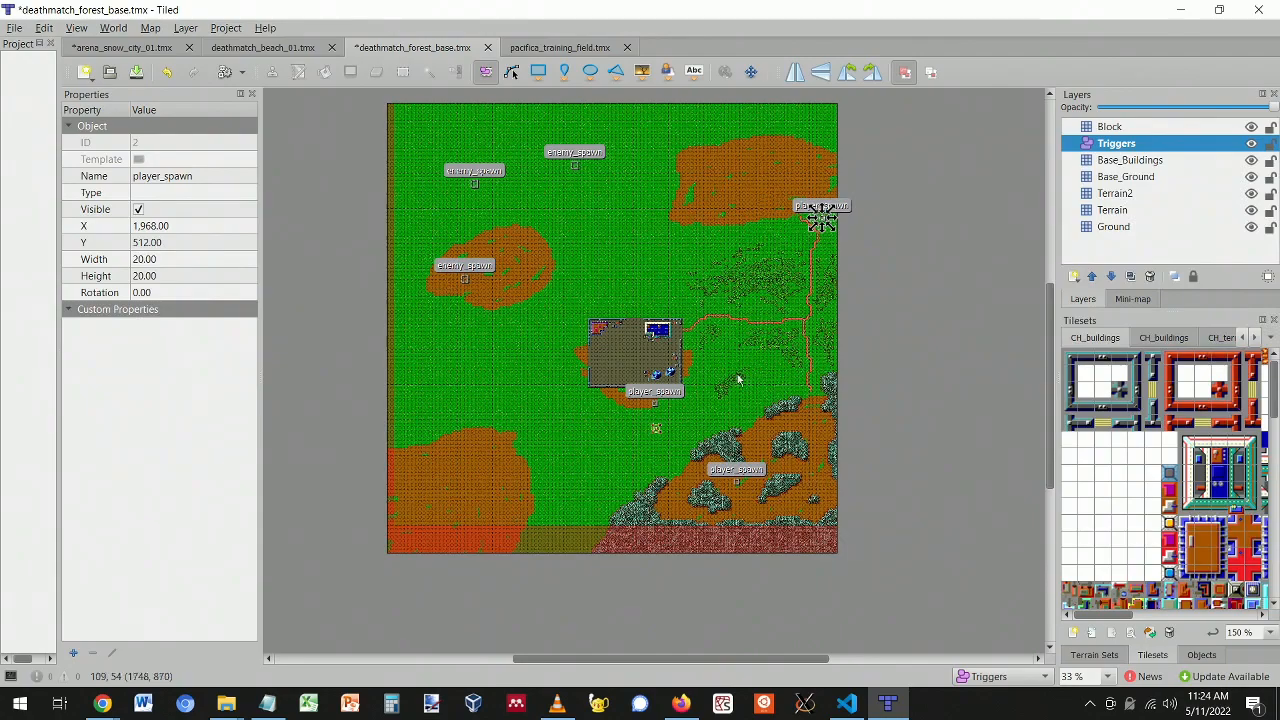
- Move a player_spawn to the lower-left grass and enemy_spawns east of, inside, and above the base
ctrl+scroll(700, 450, up, 2)
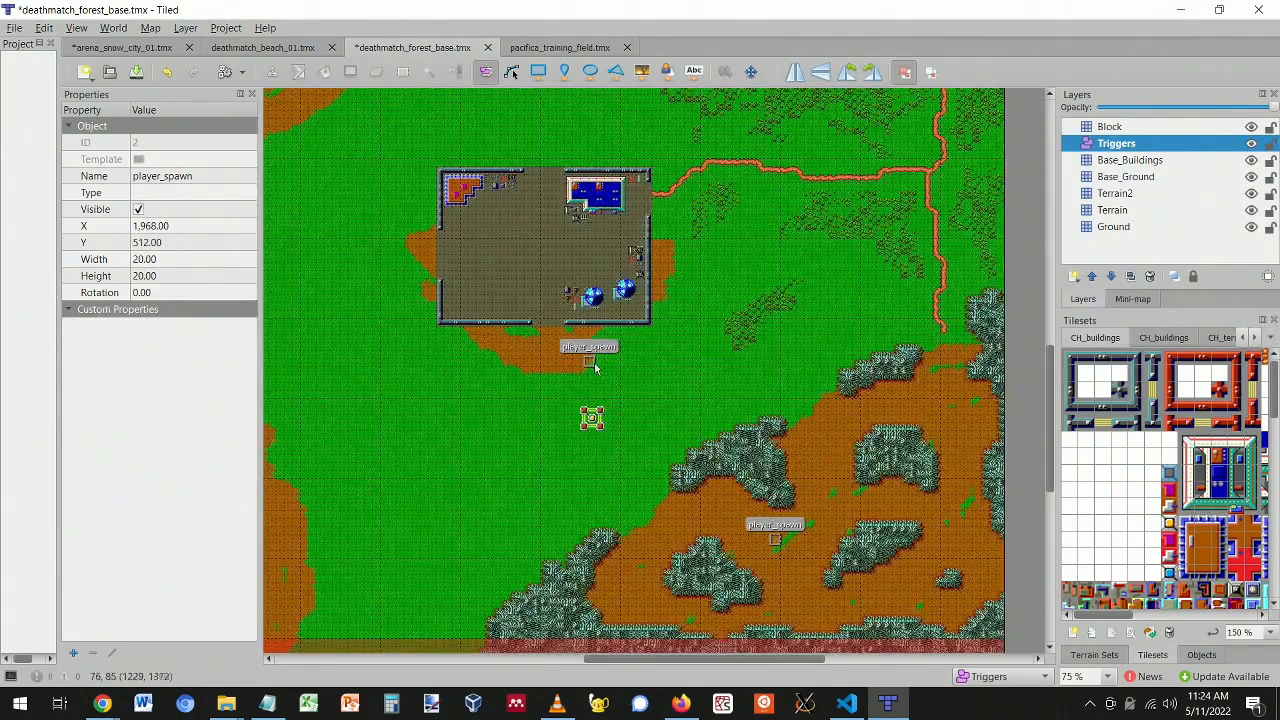
drag(588, 360, 302, 542)
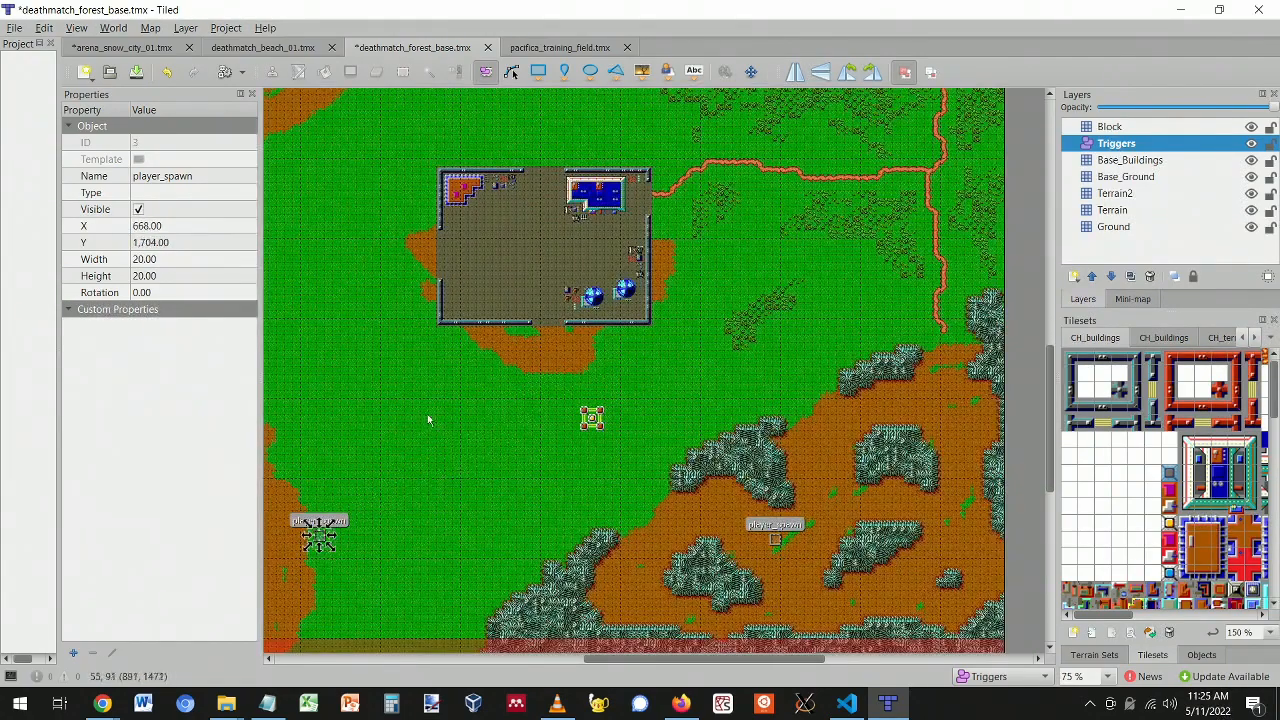
scroll(425, 412, up, 3)
ctrl+scroll(382, 289, down, 2)
drag(422, 228, 587, 340)
drag(309, 340, 453, 399)
drag(320, 245, 434, 252)
- Save the forest base map with Ctrl+S
ctrl+scroll(503, 428, up, 3)
scroll(580, 428, down, 3)
scroll(580, 428, up, 3)
ctrl+scroll(580, 428, down, 3)
ctrl+scroll(580, 428, down, 1)
key(ctrl+s)
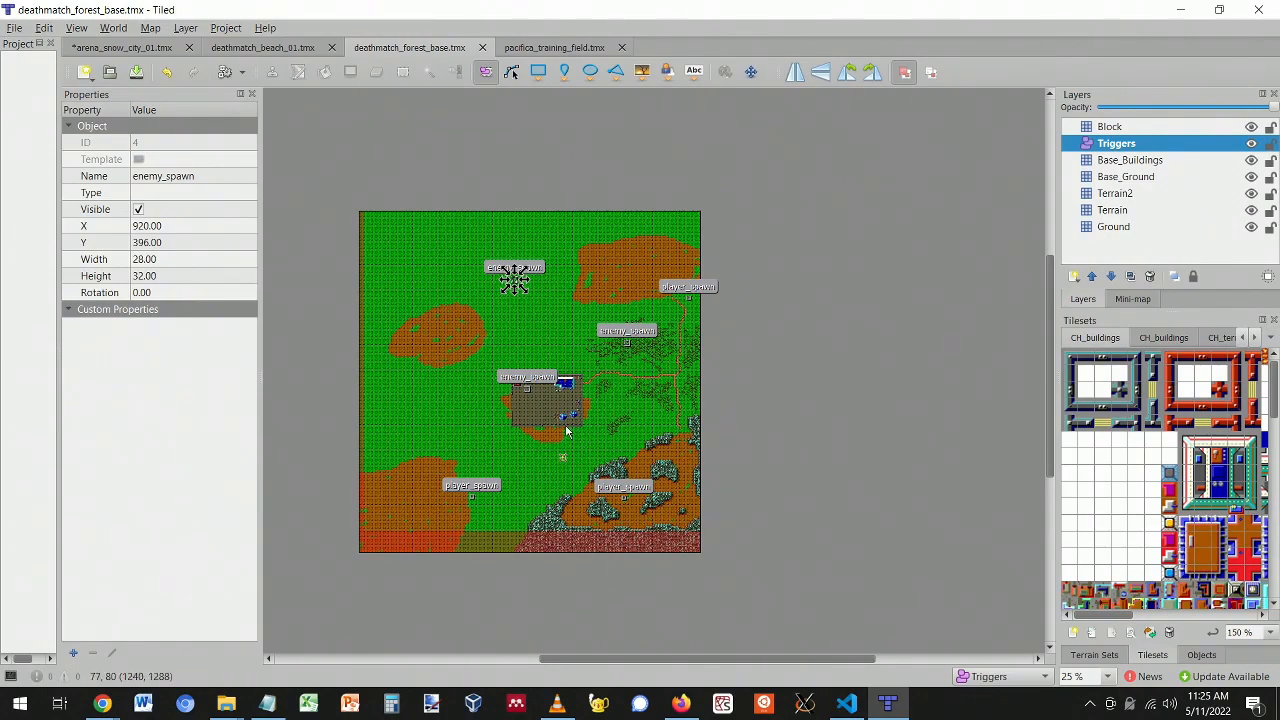
- Move the enemy_spawn inside the base to just below its top-left building
ctrl+scroll(566, 432, up, 3)
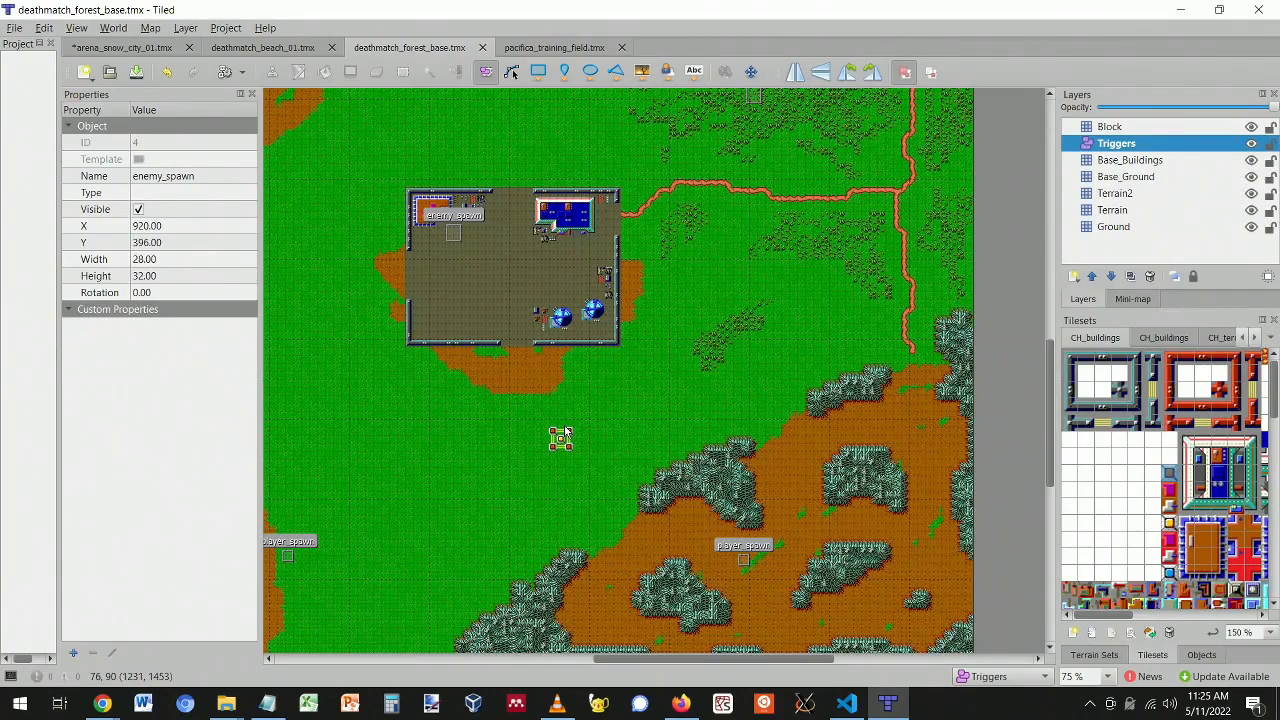
drag(637, 659, 599, 676)
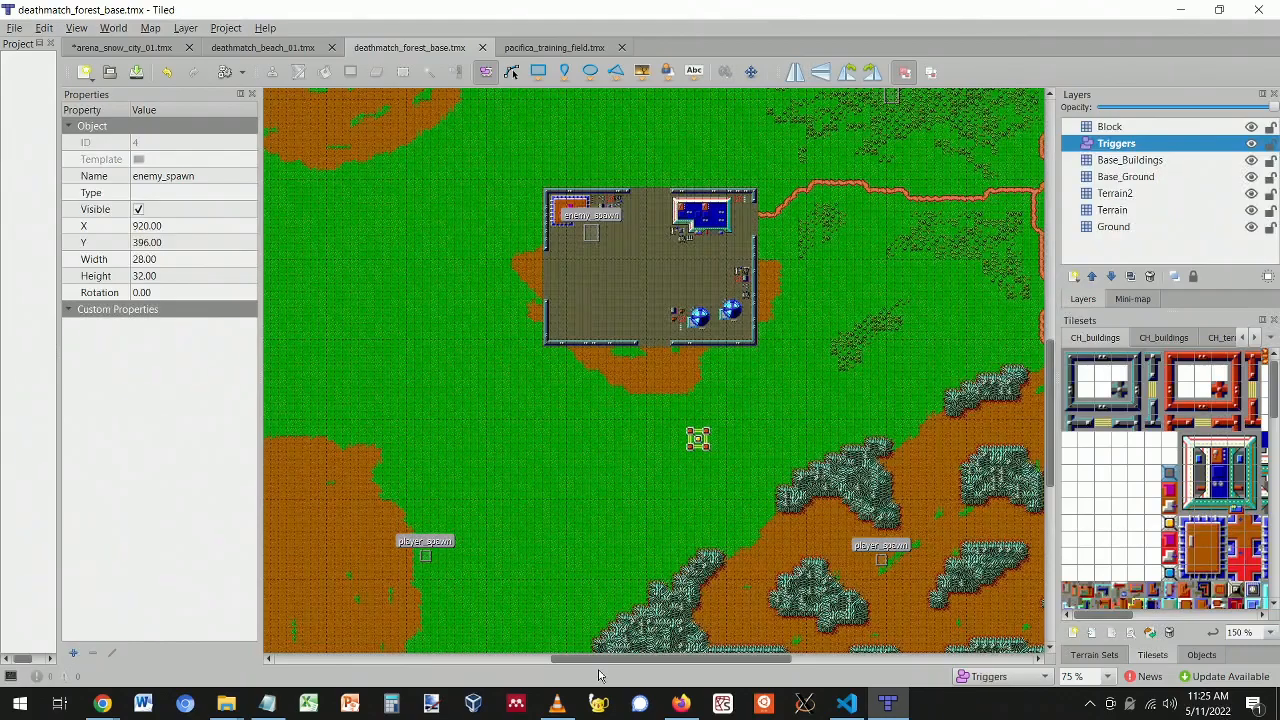
ctrl+scroll(550, 200, up, 2)
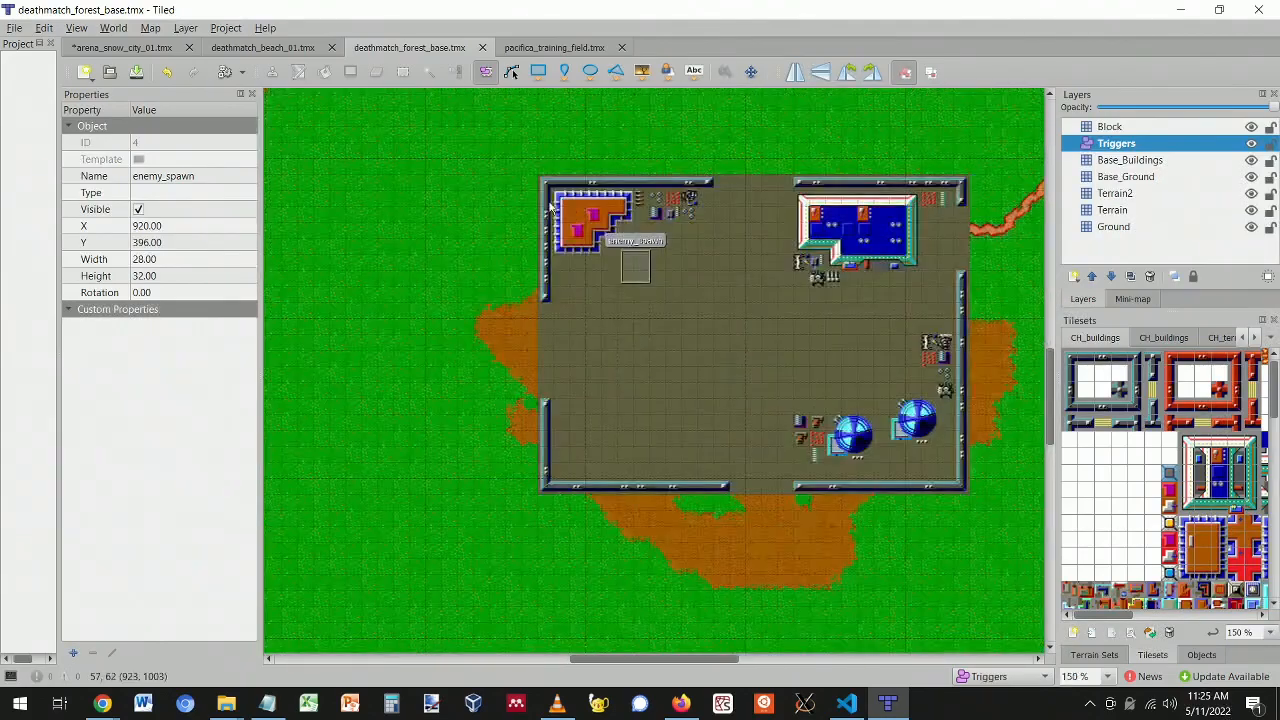
click(650, 283)
drag(650, 283, 637, 254)
- Size that enemy_spawn to 20×20 at X 1004, Y 1048, then switch to deathmatch_beach_01
ctrl+scroll(734, 343, down, 2)
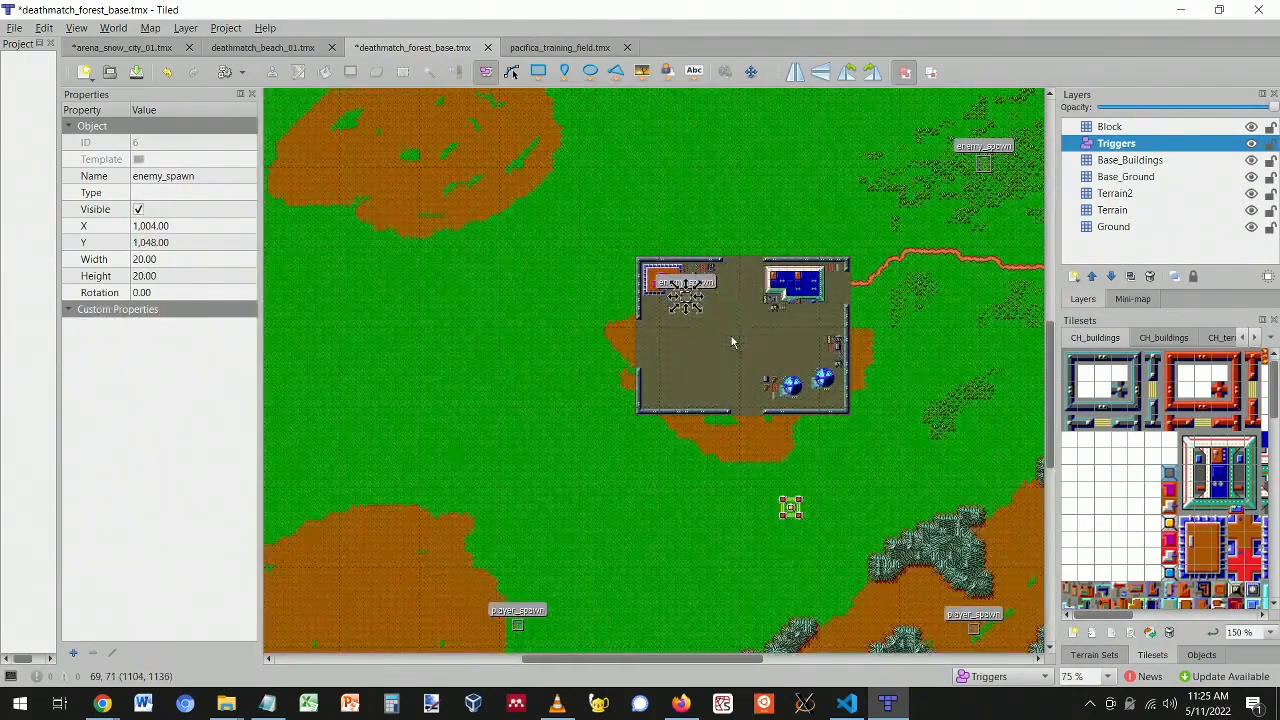
ctrl+scroll(732, 343, down, 1)
mouse_move(690, 660)
mouse_down()
mouse_move(735, 660)
mouse_move(713, 663)
mouse_up()
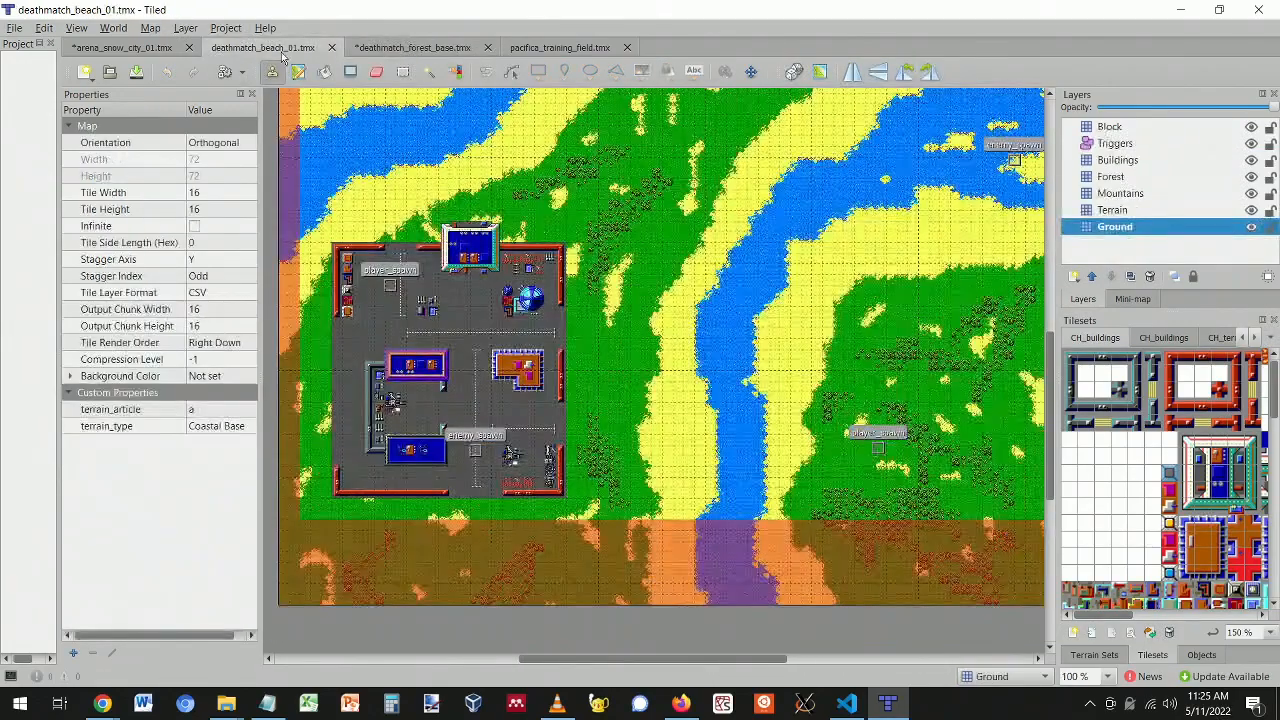
click(283, 50)
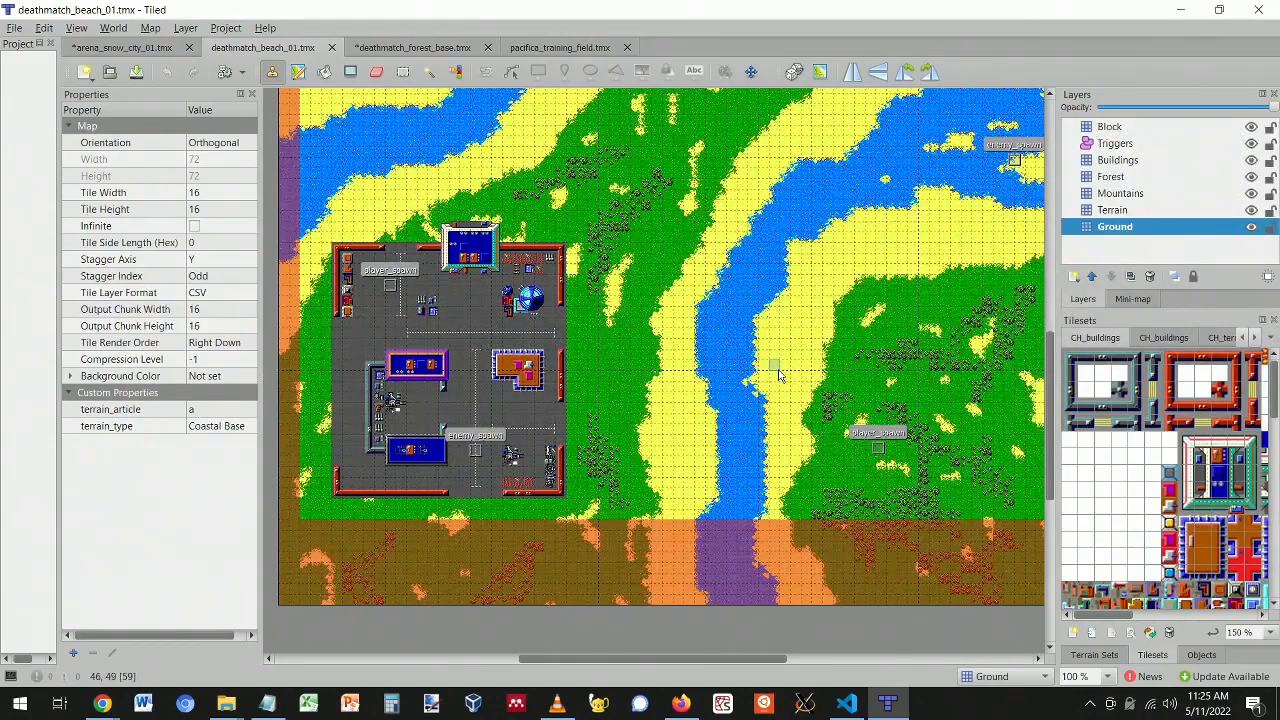
- Look at the arena_snow_city_01 map, then return to deathmatch_forest_base
scroll(779, 375, up, 5)
scroll(779, 375, down, 8)
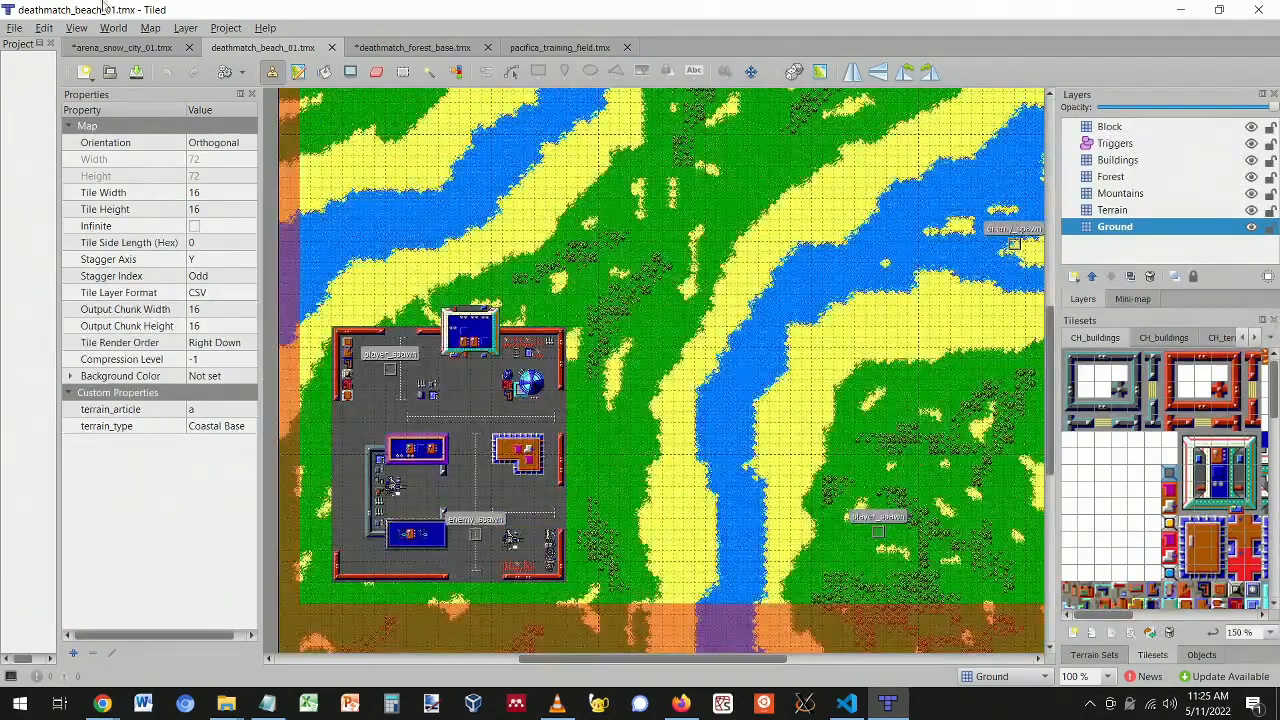
click(127, 49)
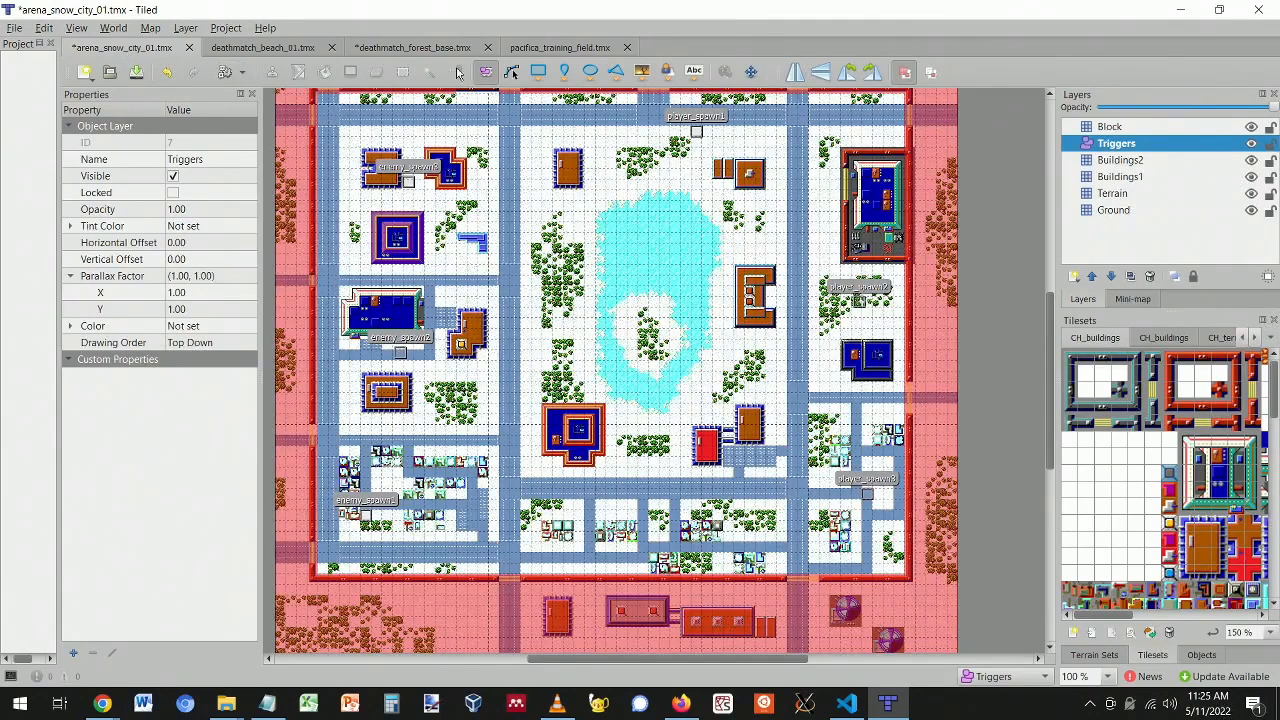
click(420, 48)
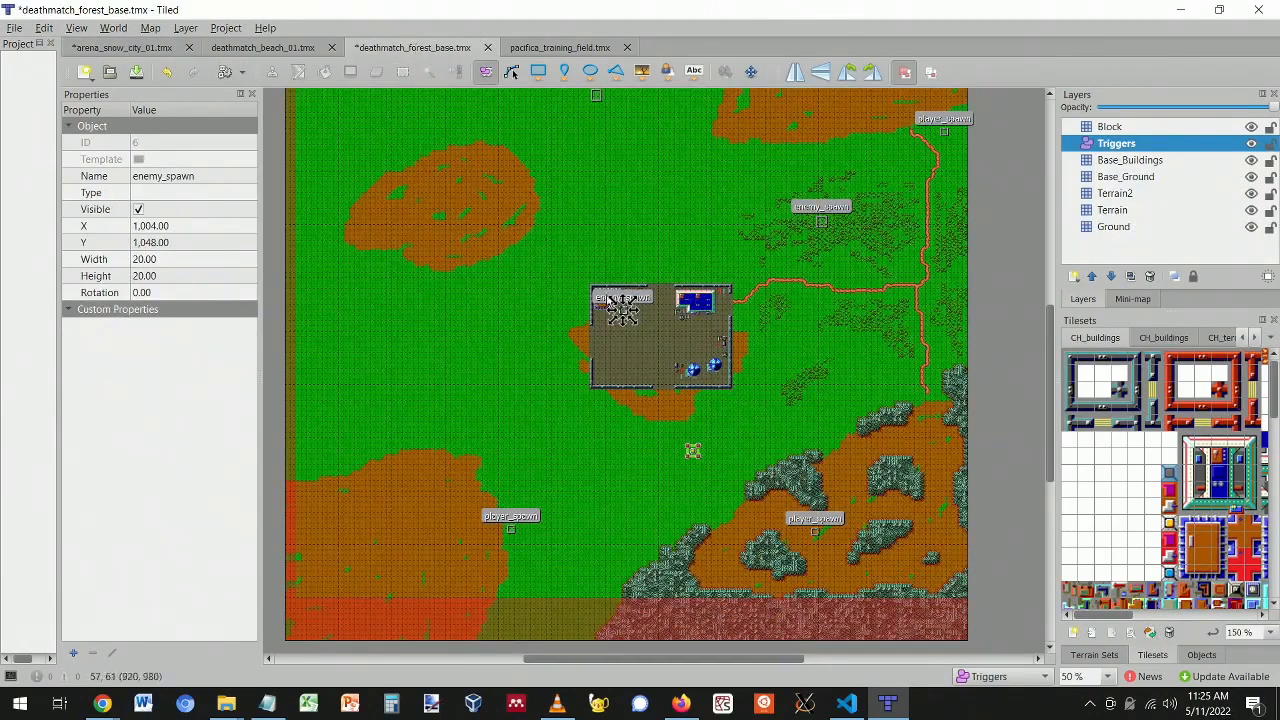
- Resize the base's enemy_spawn to 16×16 at X 1008, Y 1056
ctrl+scroll(643, 358, up, 3)
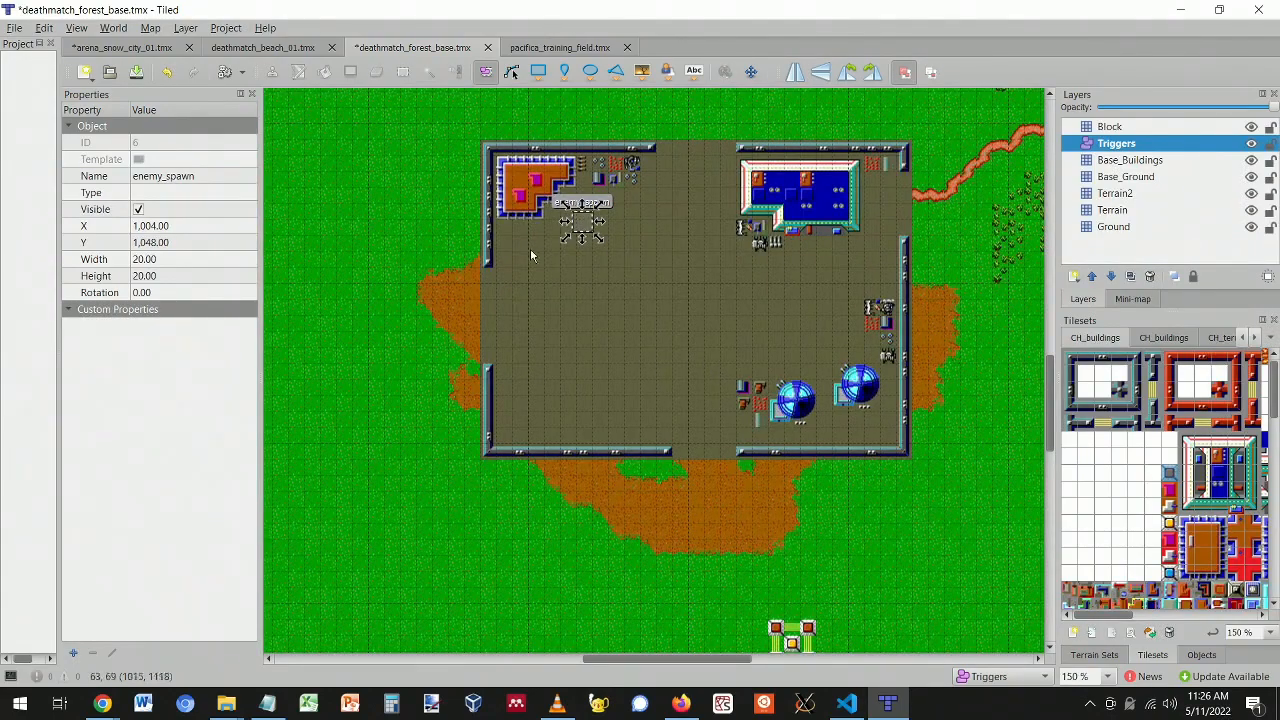
ctrl+scroll(582, 200, up, 2)
drag(615, 277, 582, 266)
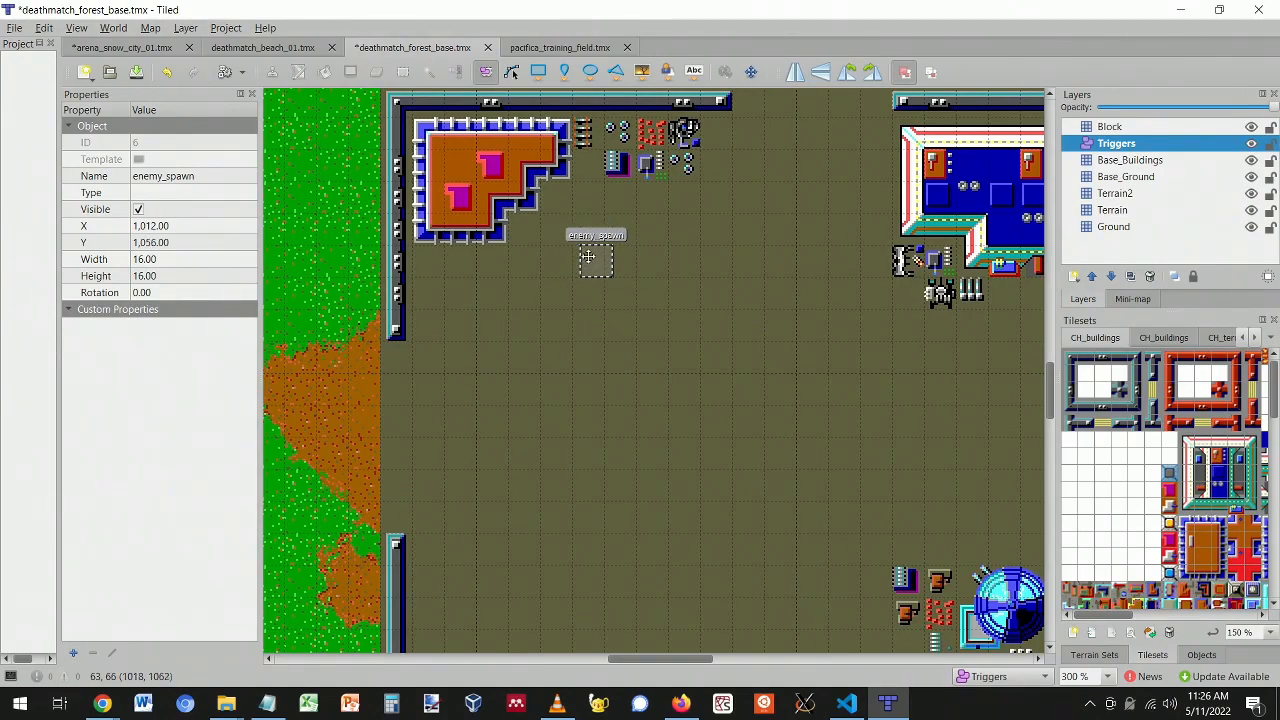
ctrl+scroll(718, 275, down, 2)
ctrl+scroll(747, 314, down, 1)
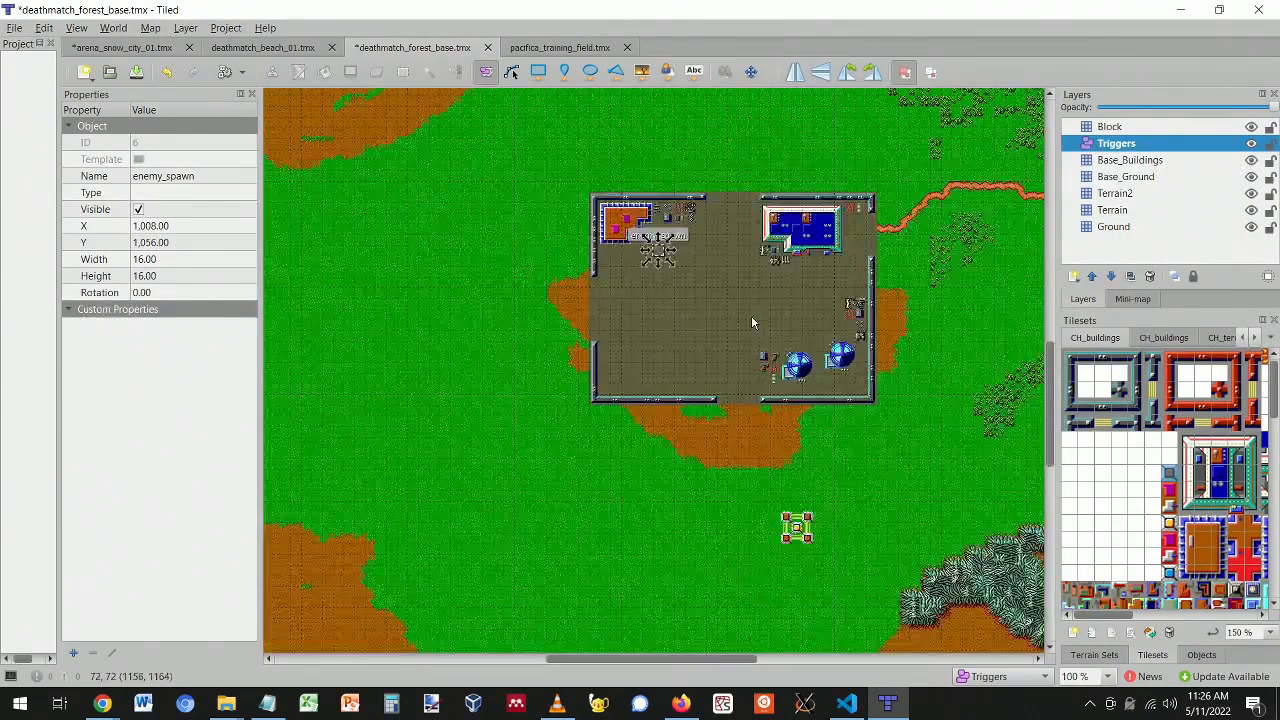